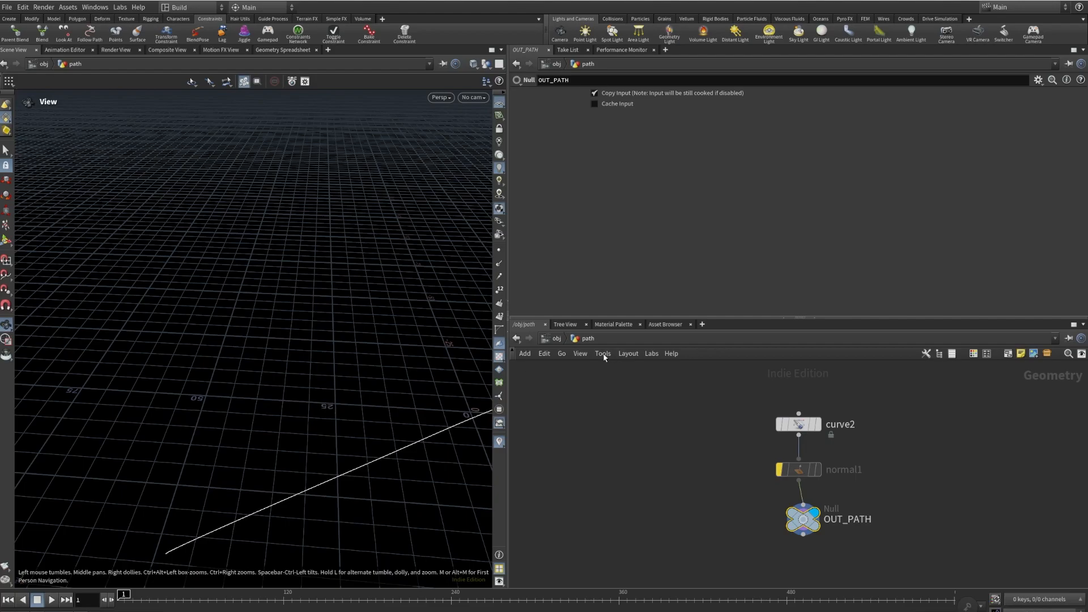
- Widen the viewport pane and frame the whole path curve from an angled perspective
{"action": "left_click_drag", "start_coordinate": [509, 375], "coordinate": [792, 378]}
{"action": "key", "text": "f"}
{"action": "left_click_drag", "start_coordinate": [564, 339], "coordinate": [529, 352]}
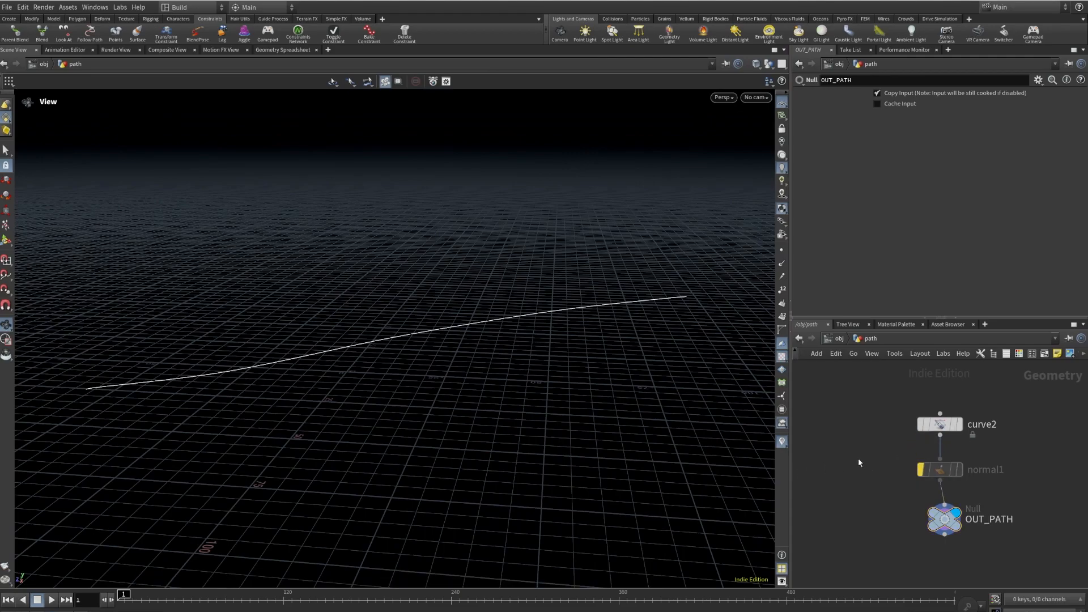
- Examine the plane_intial object's node network, including its file node and OUT_PLANE null, and return to the object level
{"action": "key", "text": "u"}
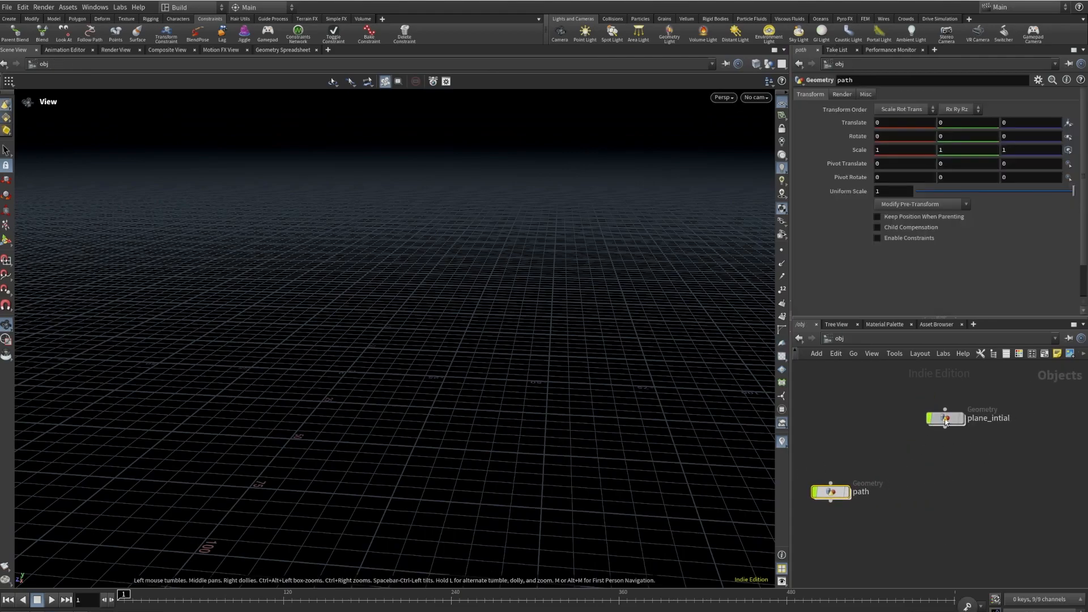
{"action": "double_click", "coordinate": [929, 420]}
{"action": "mouse_move", "coordinate": [925, 453]}
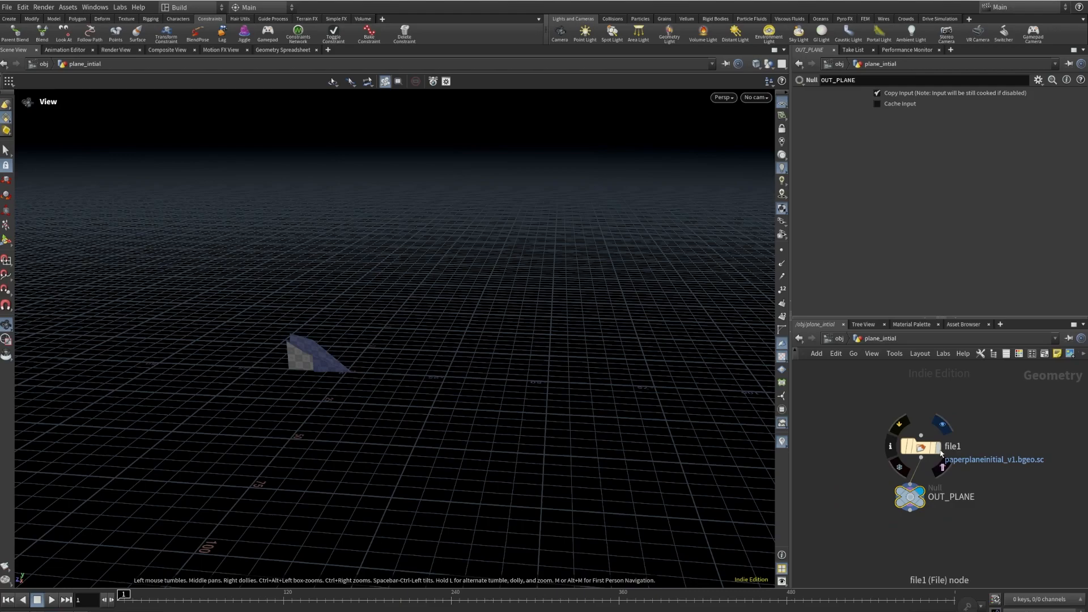
{"action": "mouse_move", "coordinate": [909, 496]}
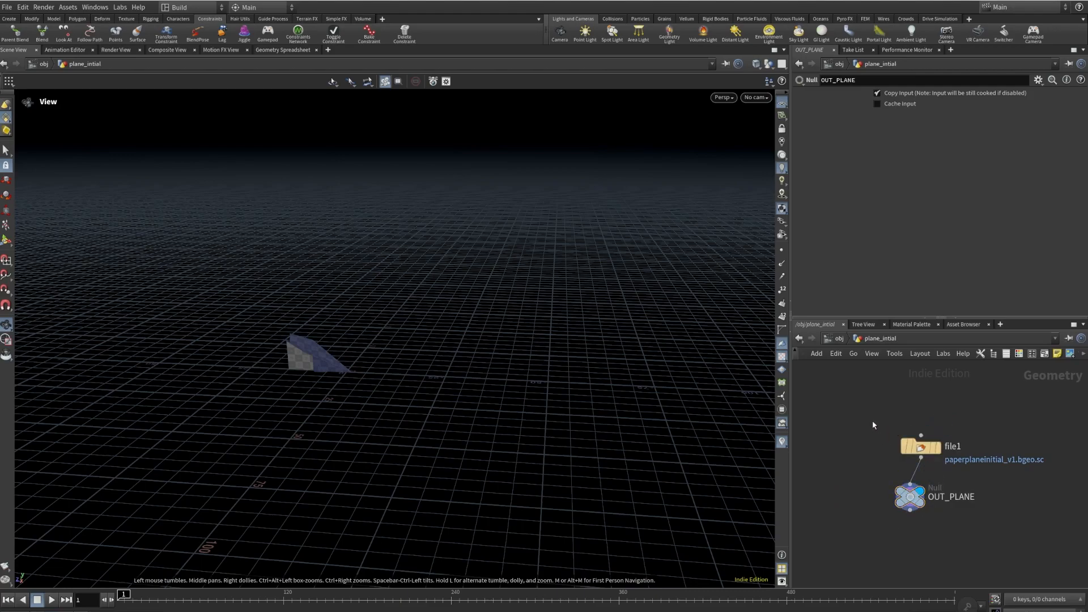
{"action": "key", "text": "u"}
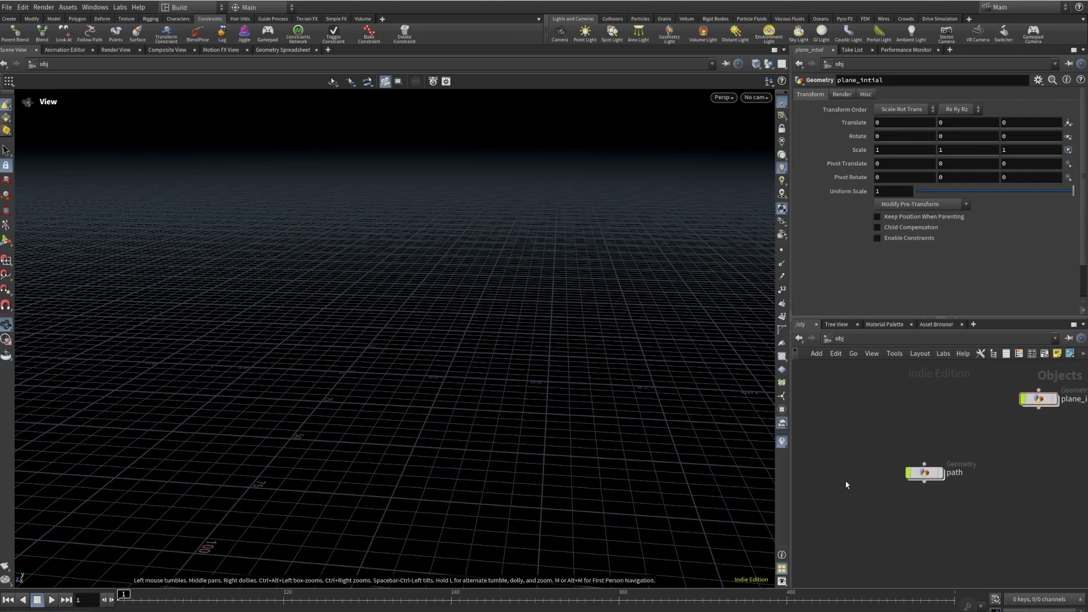
- Add a new geometry object and place it beside the path object
{"action": "key", "text": "Tab"}
{"action": "type", "text": "geo"}
{"action": "left_click", "coordinate": [934, 408]}
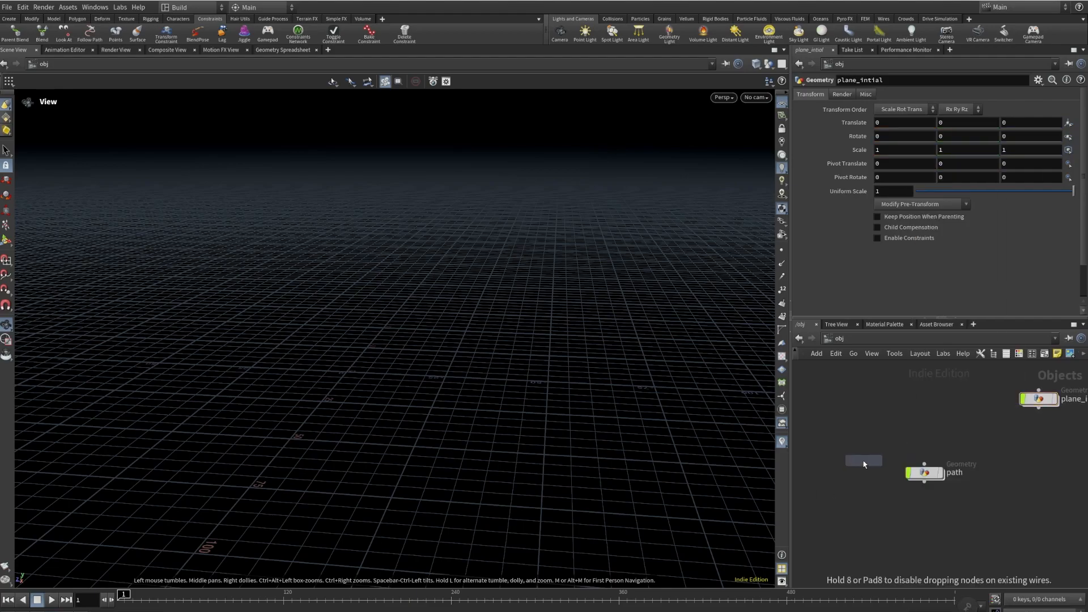
{"action": "left_click", "coordinate": [845, 481]}
{"action": "middle_click_drag", "start_coordinate": [848, 493], "coordinate": [941, 487]}
{"action": "left_click_drag", "start_coordinate": [940, 475], "coordinate": [917, 468]}
{"action": "middle_click_drag", "start_coordinate": [925, 508], "coordinate": [875, 517]}
{"action": "left_click", "coordinate": [973, 476]}
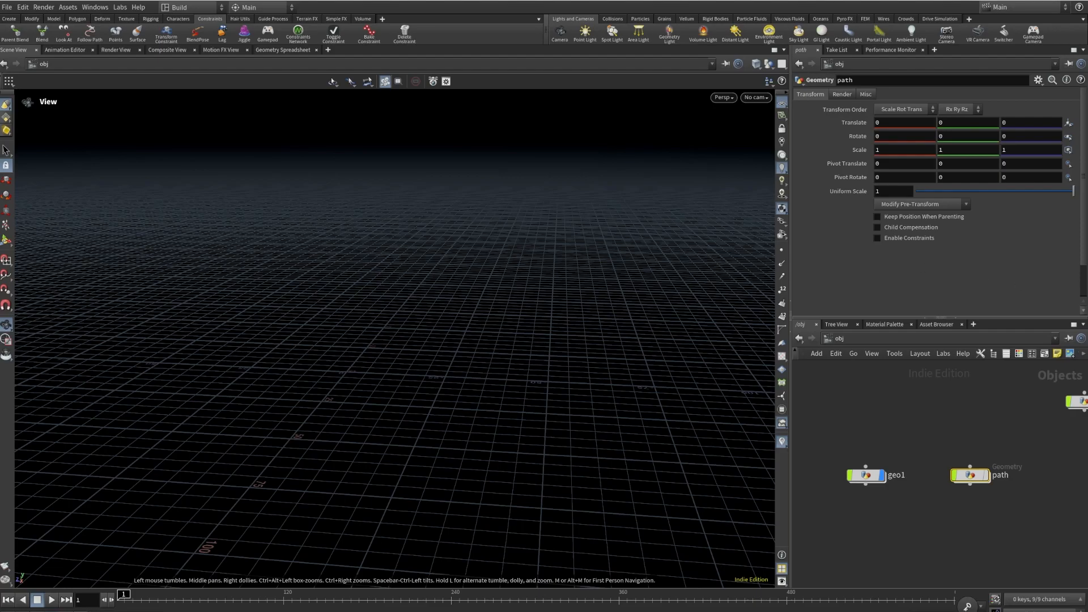
- Rename the new geometry object as plane
{"action": "double_click", "coordinate": [896, 475]}
{"action": "type", "text": "P"}
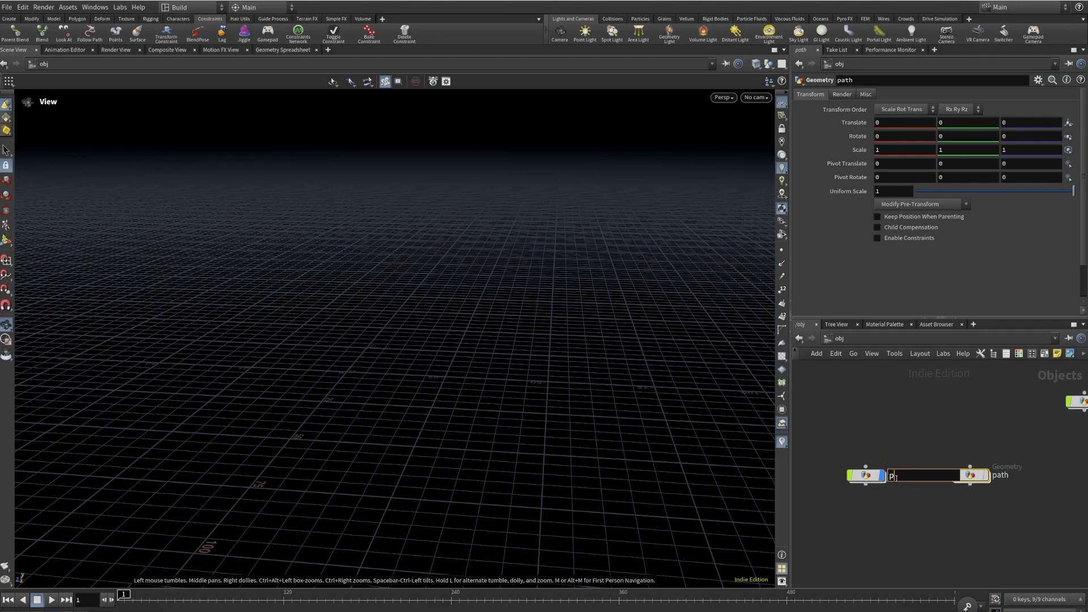
{"action": "type", "text": "lane"}
{"action": "key", "text": "Return"}
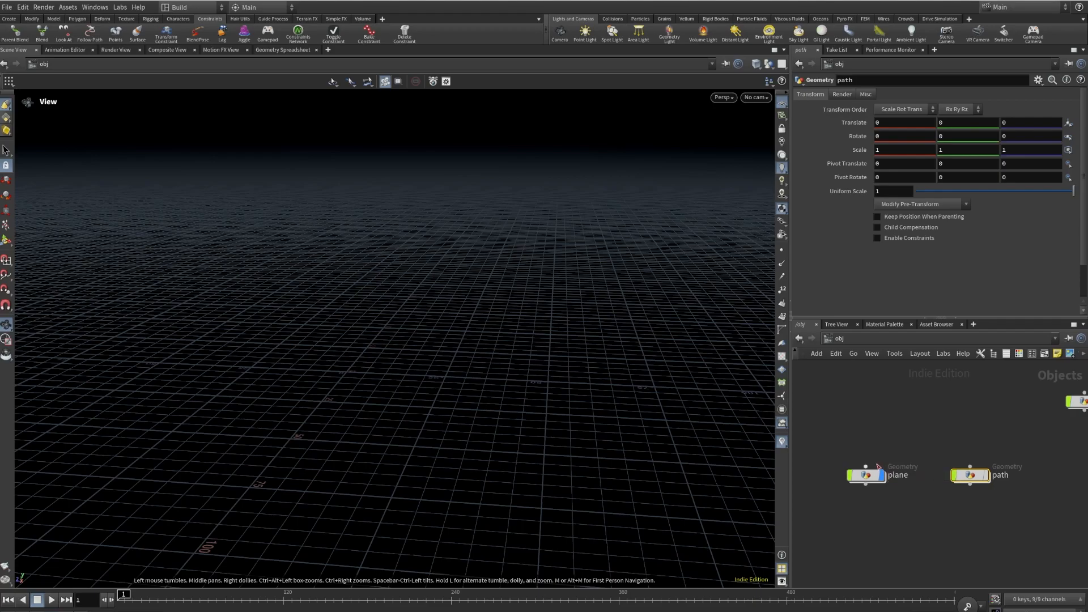
- Add an Object Merge node inside the plane object
{"action": "double_click", "coordinate": [866, 475]}
{"action": "key", "text": "Tab"}
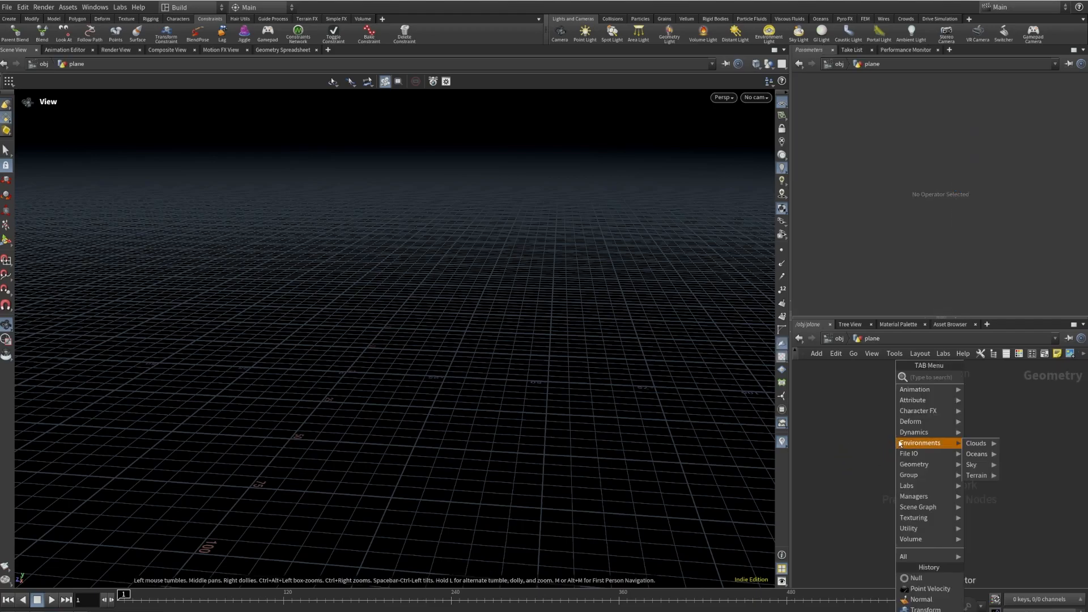
{"action": "type", "text": "objec"}
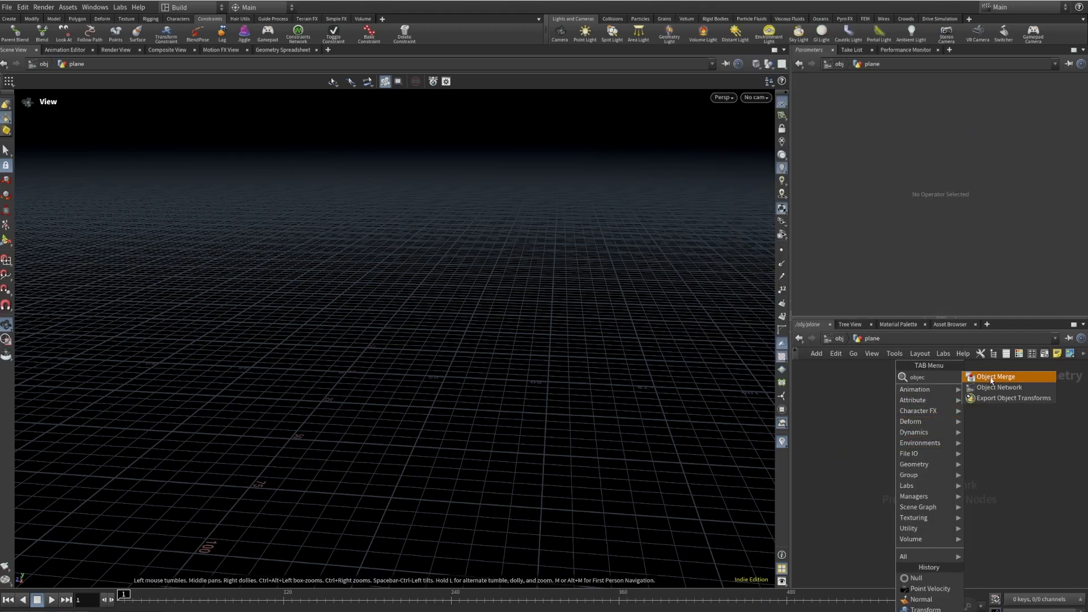
{"action": "key", "text": "Escape"}
{"action": "left_click", "coordinate": [938, 451]}
{"action": "key", "text": "Tab"}
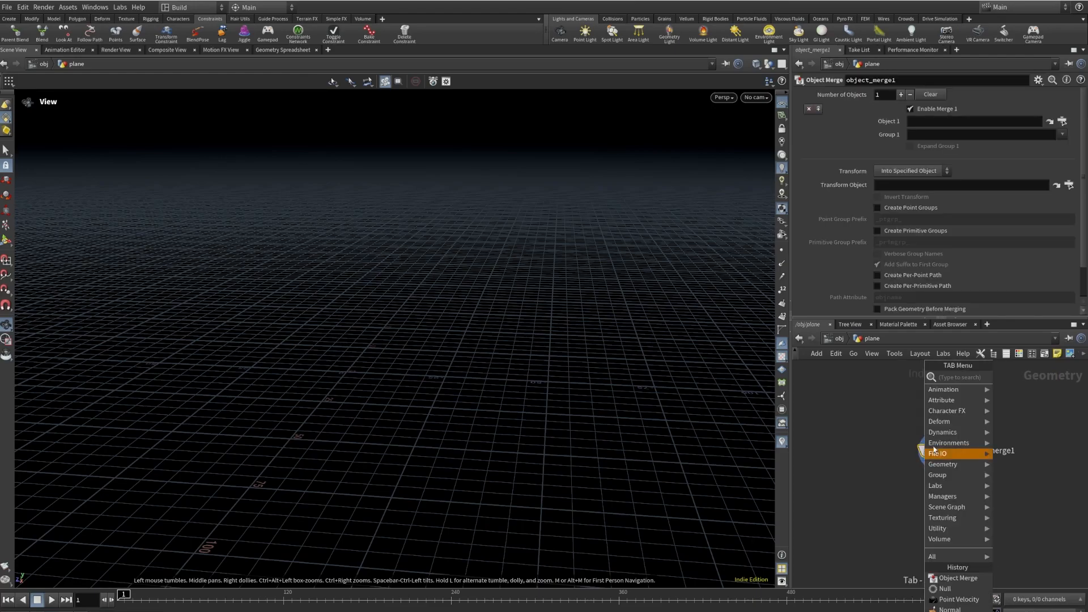
{"action": "left_click", "coordinate": [885, 393]}
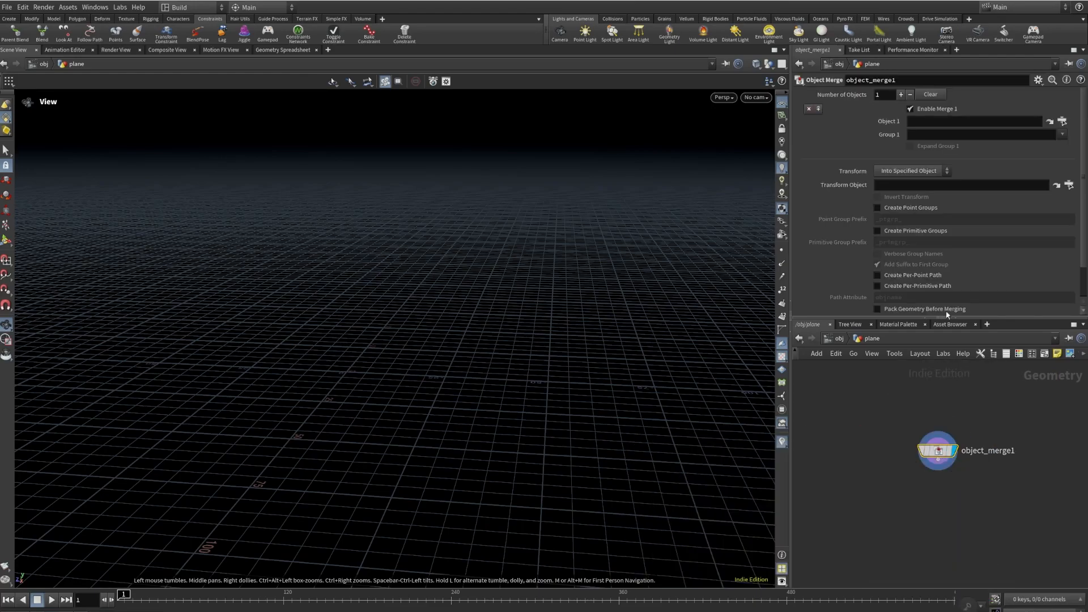
- Set the Object Merge node's Object 1 source to /obj/plane_intial/OUT_PLANE
{"action": "left_click", "coordinate": [1062, 122]}
{"action": "left_click", "coordinate": [1013, 89]}
{"action": "left_click", "coordinate": [987, 206]}
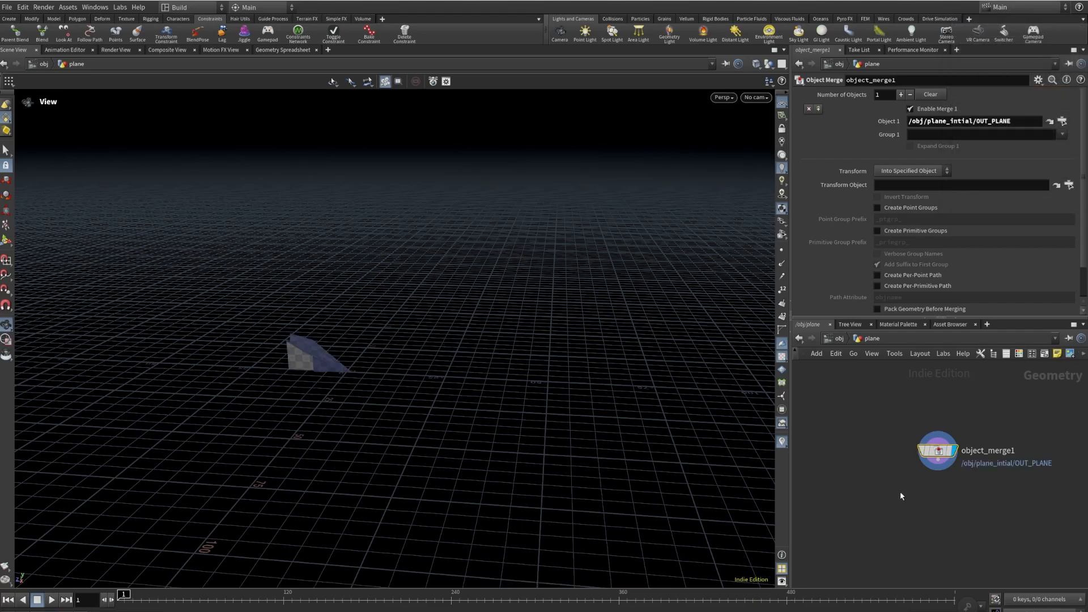
- Add a Null connected below the Object Merge node and name it OUT_FOLLOW_PATH_PLANE
{"action": "key", "text": "Tab"}
{"action": "type", "text": "null"}
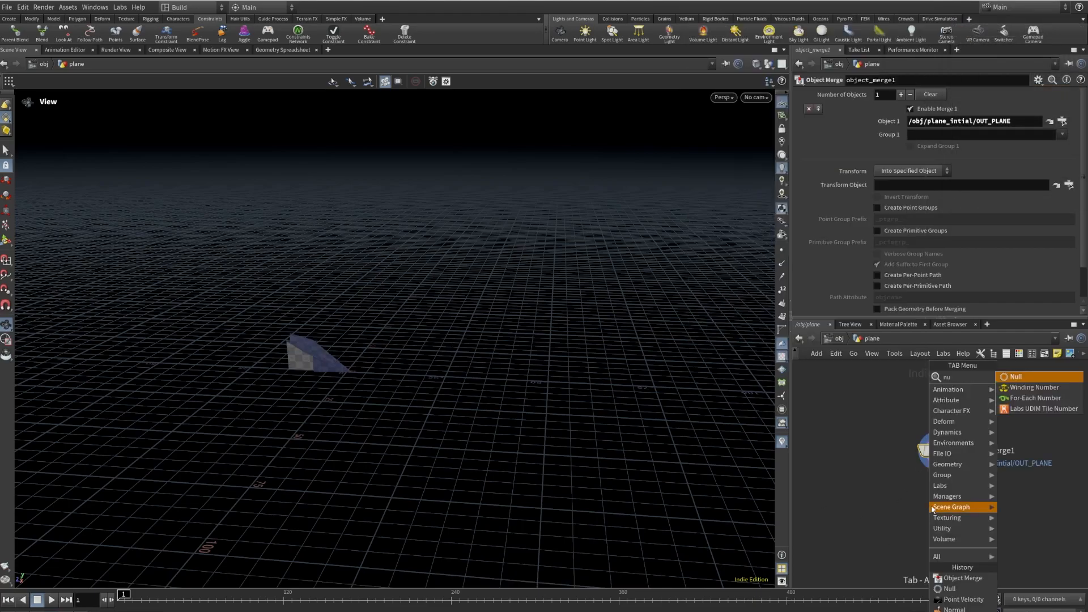
{"action": "left_click", "coordinate": [1010, 377]}
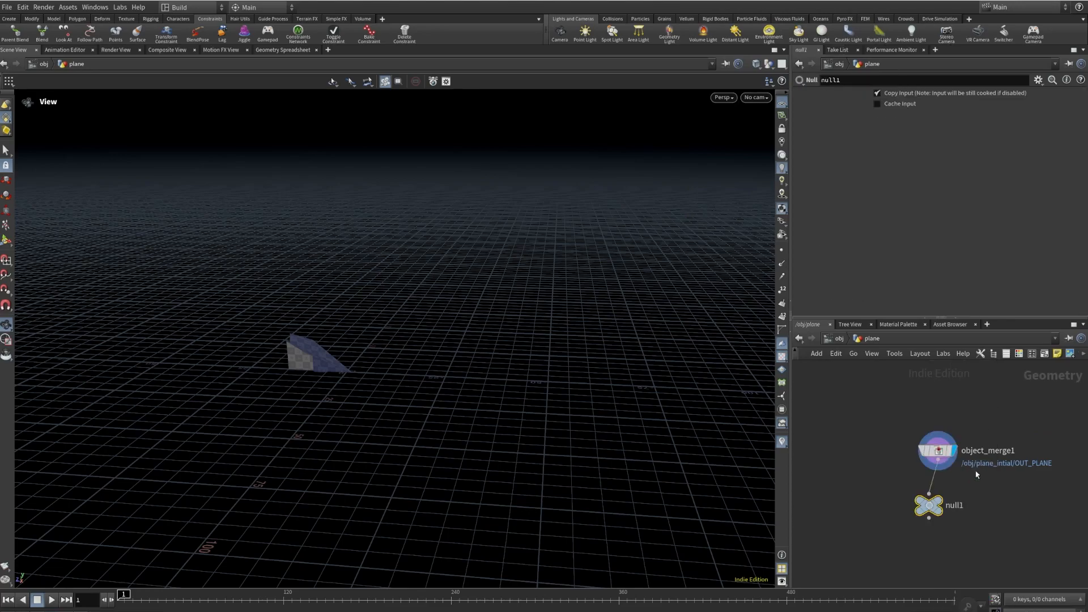
{"action": "double_click", "coordinate": [976, 506]}
{"action": "type", "text": "OUT_FOLLOW_PATH_PLA"}
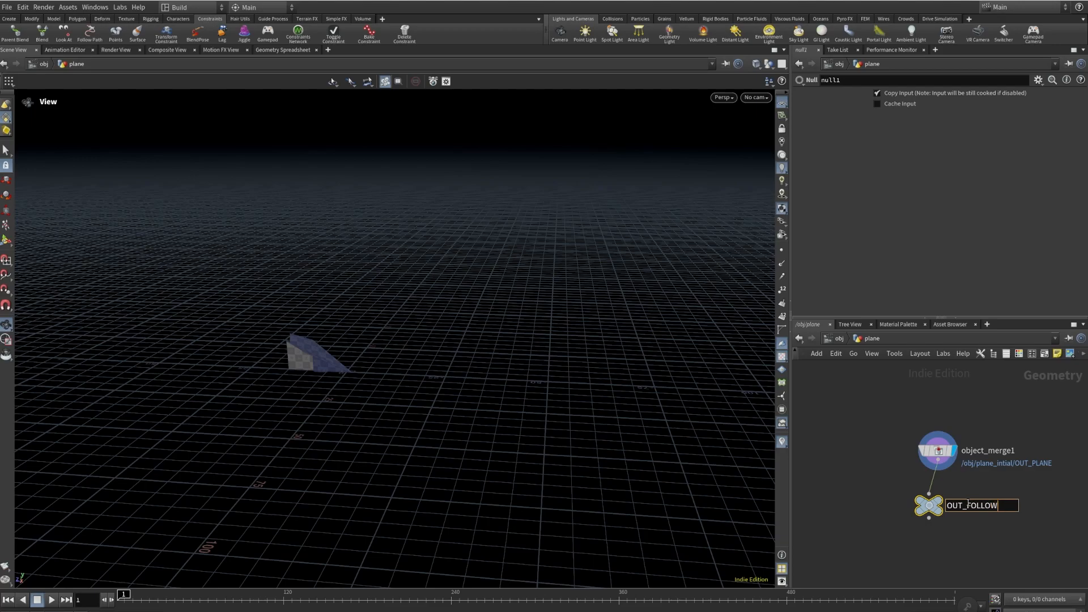
{"action": "type", "text": "NE"}
{"action": "key", "text": "Return"}
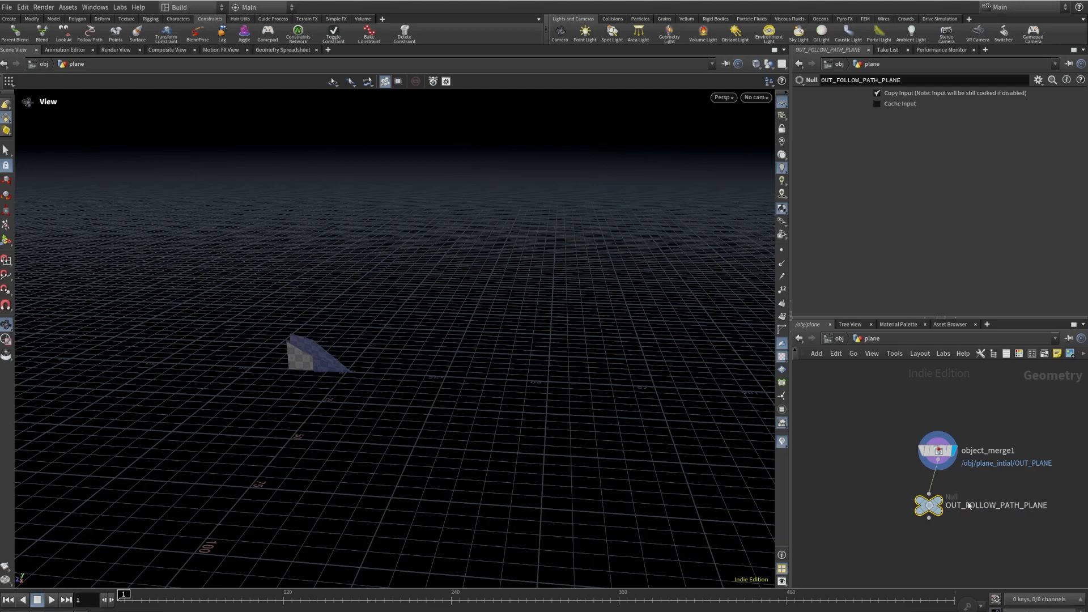
- Display the OUT_FOLLOW_PATH_PLANE null, align it under the Object Merge node, and return to the object level
{"action": "left_click", "coordinate": [938, 500]}
{"action": "left_click_drag", "start_coordinate": [932, 508], "coordinate": [947, 512]}
{"action": "key", "text": "u"}
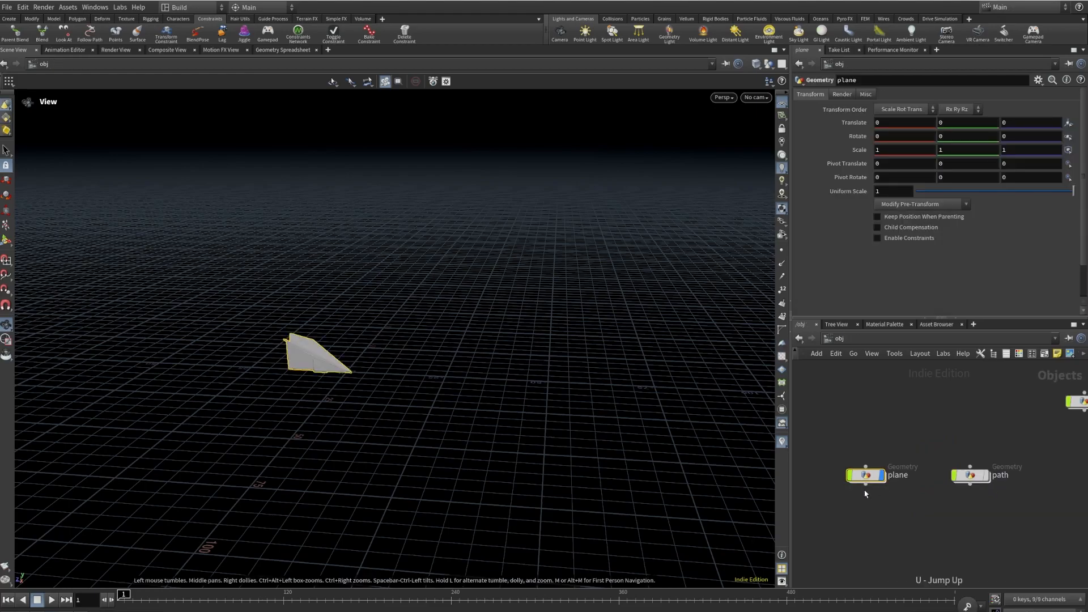
{"action": "left_click", "coordinate": [915, 514]}
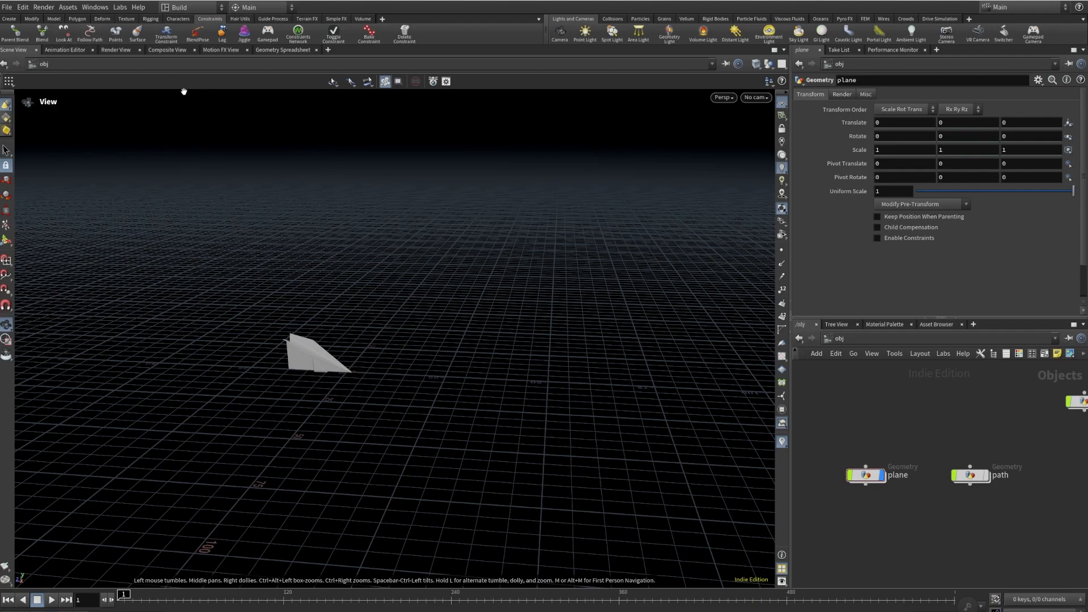
- Apply a Follow Path constraint to the plane object using the path object, without any look-at or look-up object
{"action": "left_click", "coordinate": [89, 33]}
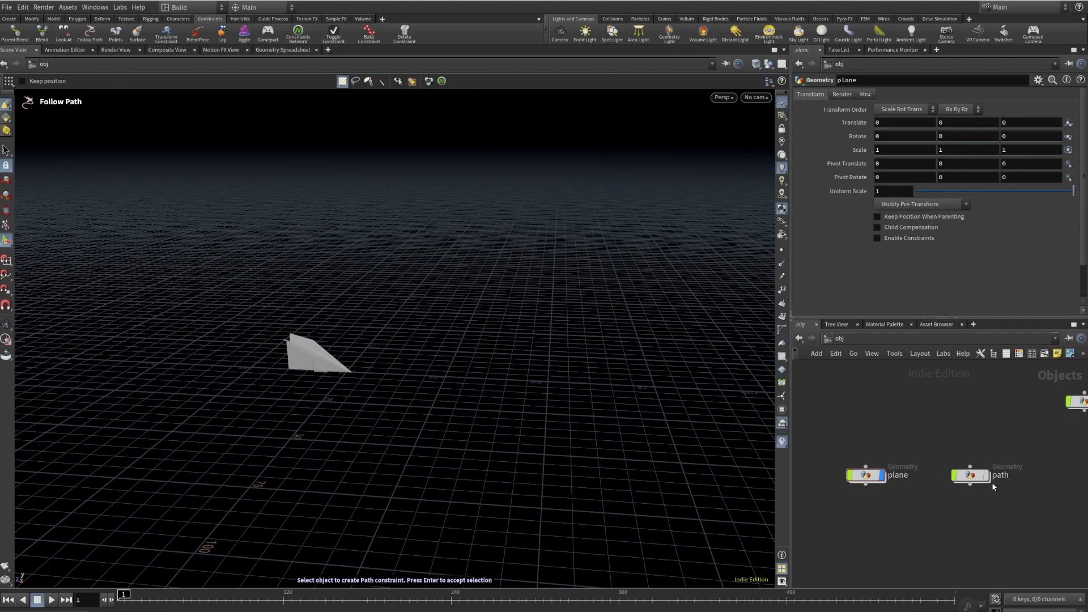
{"action": "left_click", "coordinate": [865, 475]}
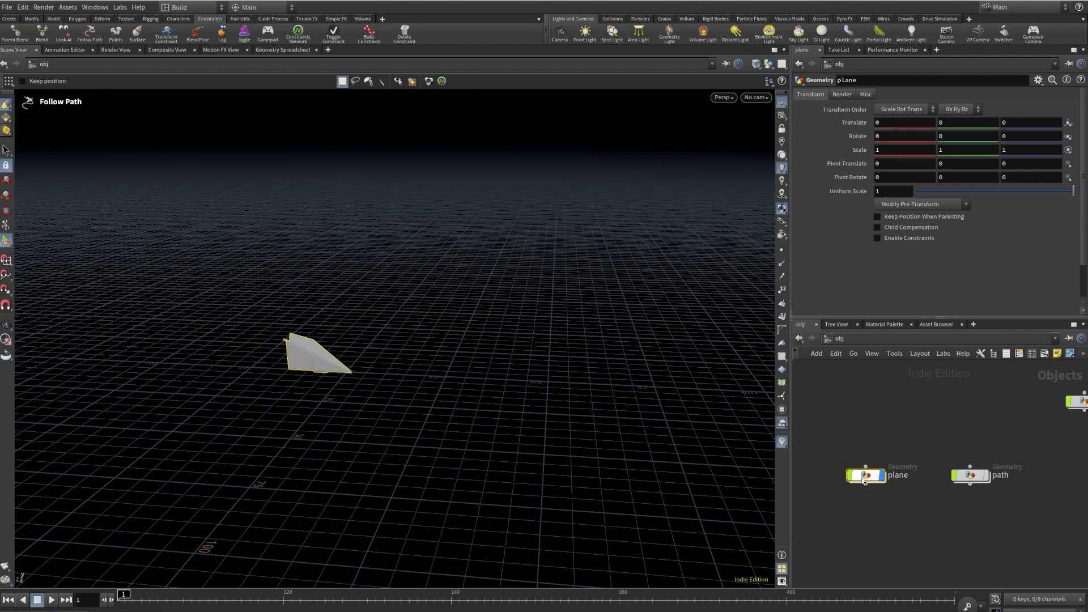
{"action": "key", "text": "Return"}
{"action": "left_click", "coordinate": [970, 475]}
{"action": "key", "text": "Return"}
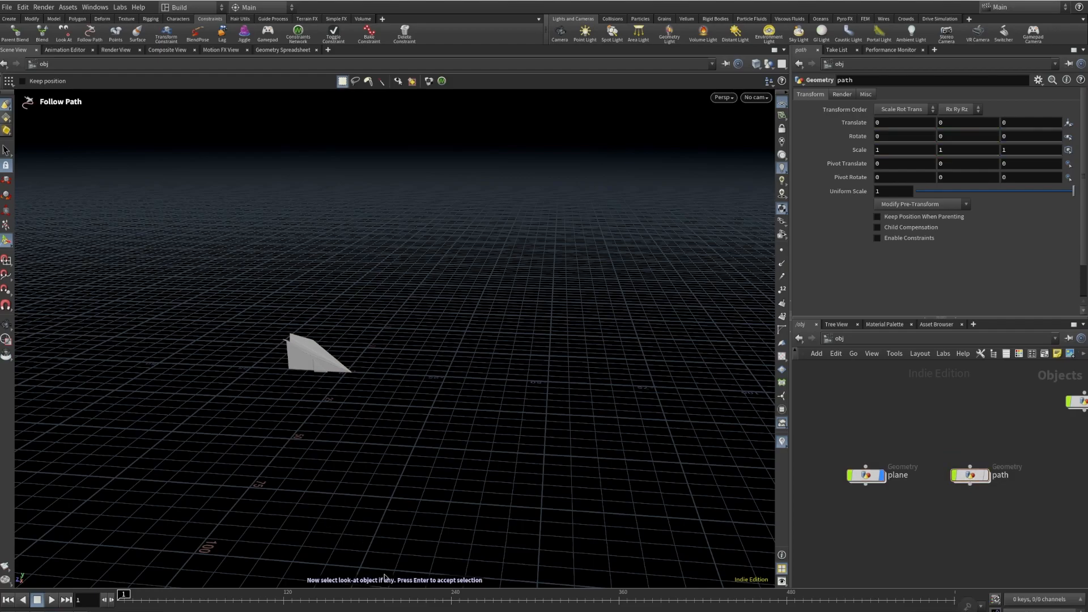
{"action": "key", "text": "Return"}
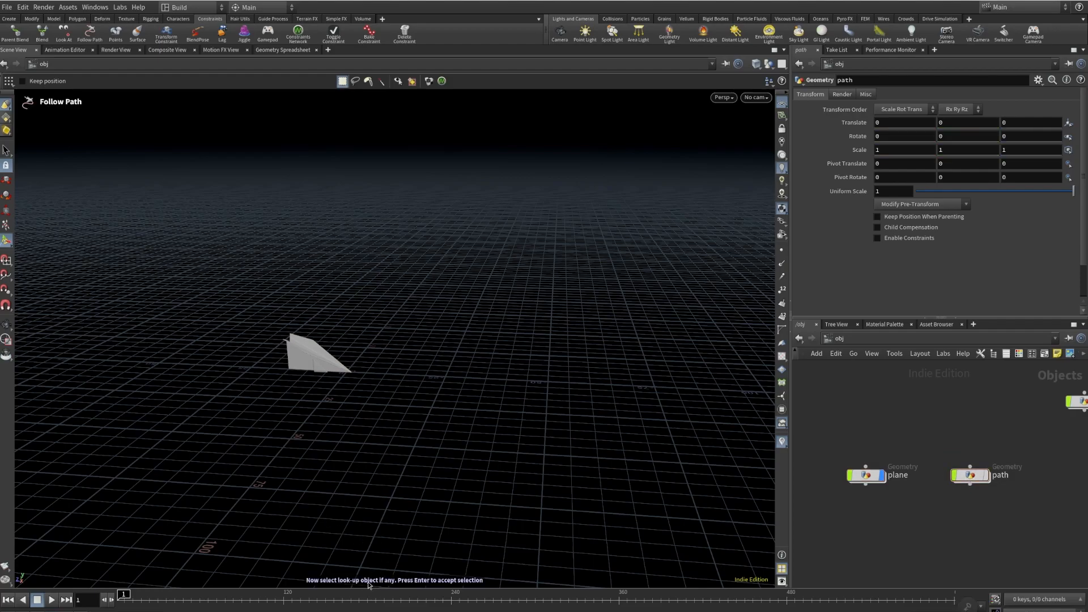
{"action": "key", "text": "Return"}
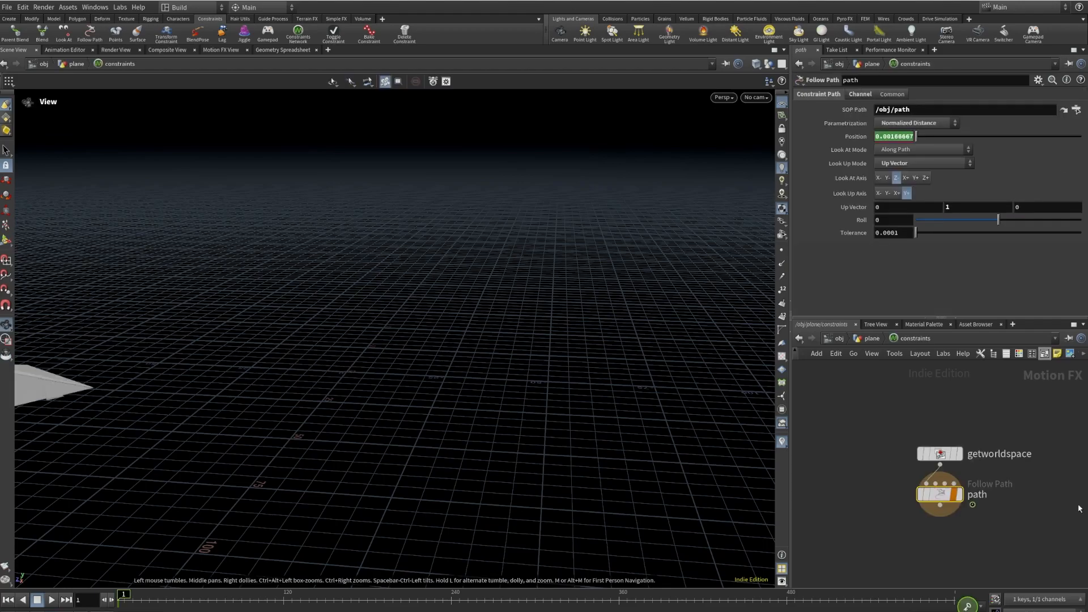
- Examine the constraints CHOP network inside the plane object and its Follow Path node
{"action": "key", "text": "u"}
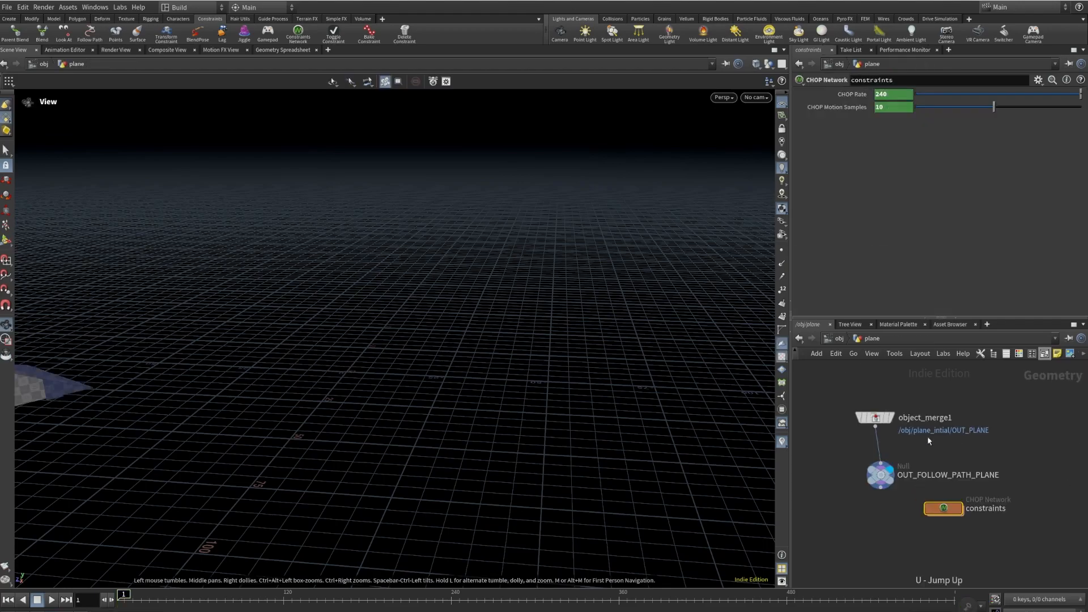
{"action": "double_click", "coordinate": [945, 509]}
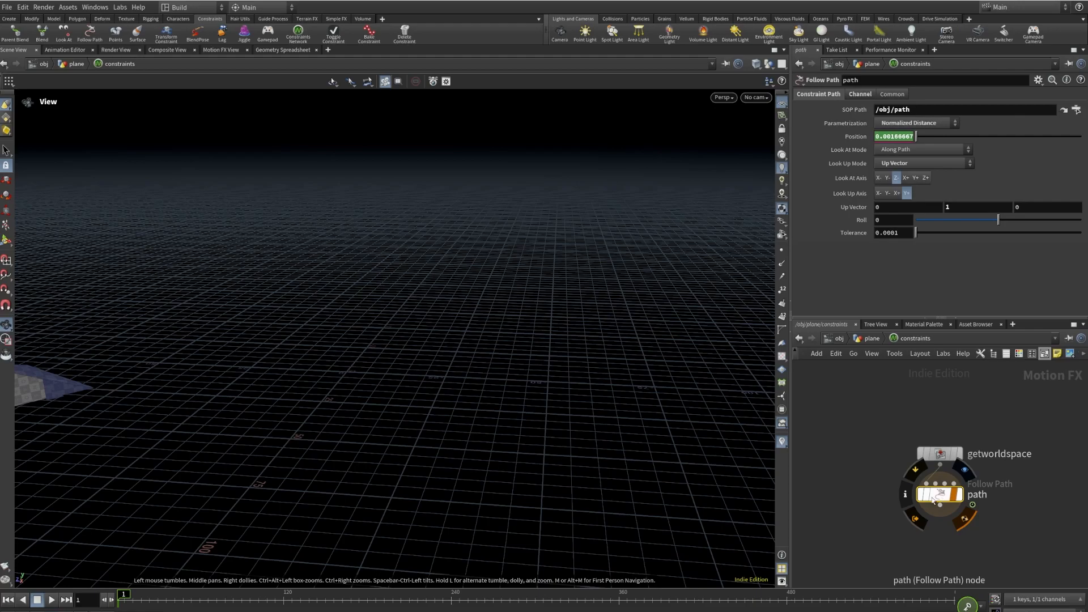
{"action": "left_click", "coordinate": [886, 440]}
{"action": "key", "text": "u"}
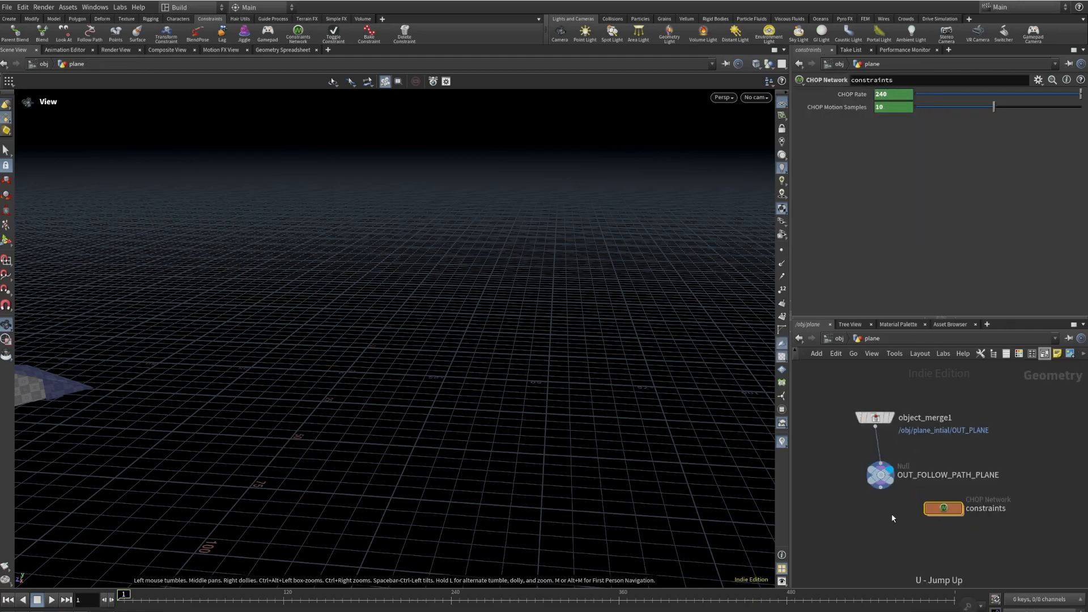
- Return to the object level and display the path object together with the plane
{"action": "key", "text": "u"}
{"action": "scroll", "coordinate": [323, 335], "scroll_direction": "down", "scroll_amount": 3}
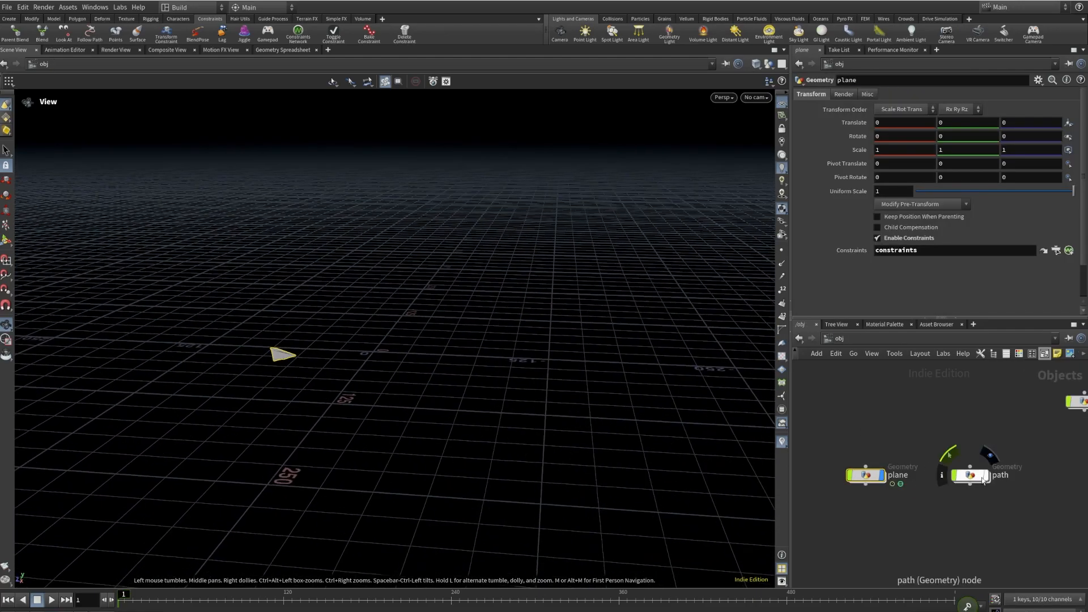
{"action": "left_click", "coordinate": [983, 479]}
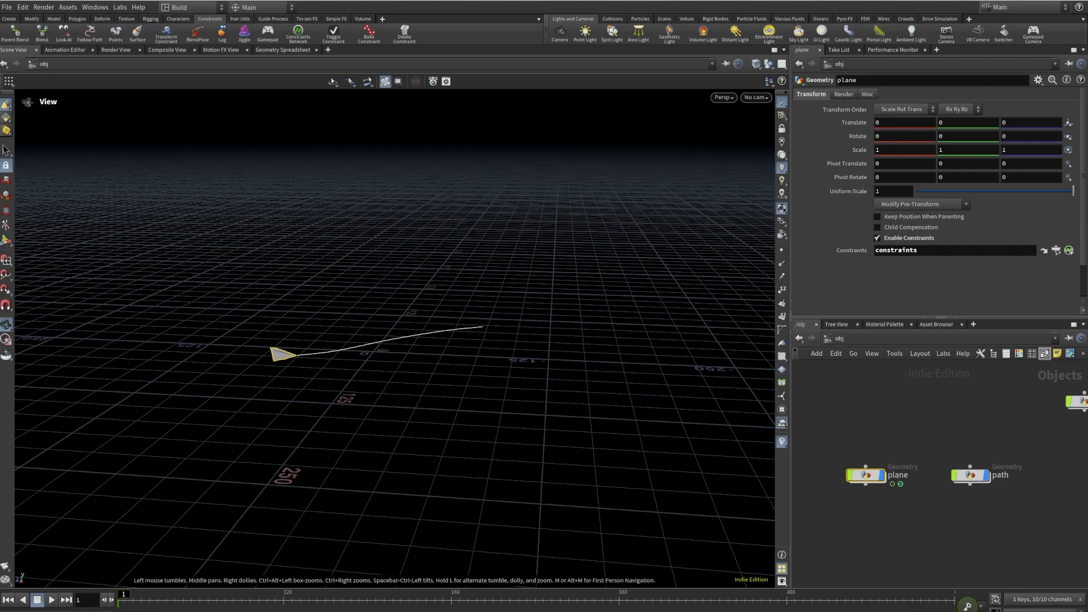
- Play and scrub the animation to check the plane's travel along the path, and rewind to frame 1
{"action": "left_click", "coordinate": [52, 600]}
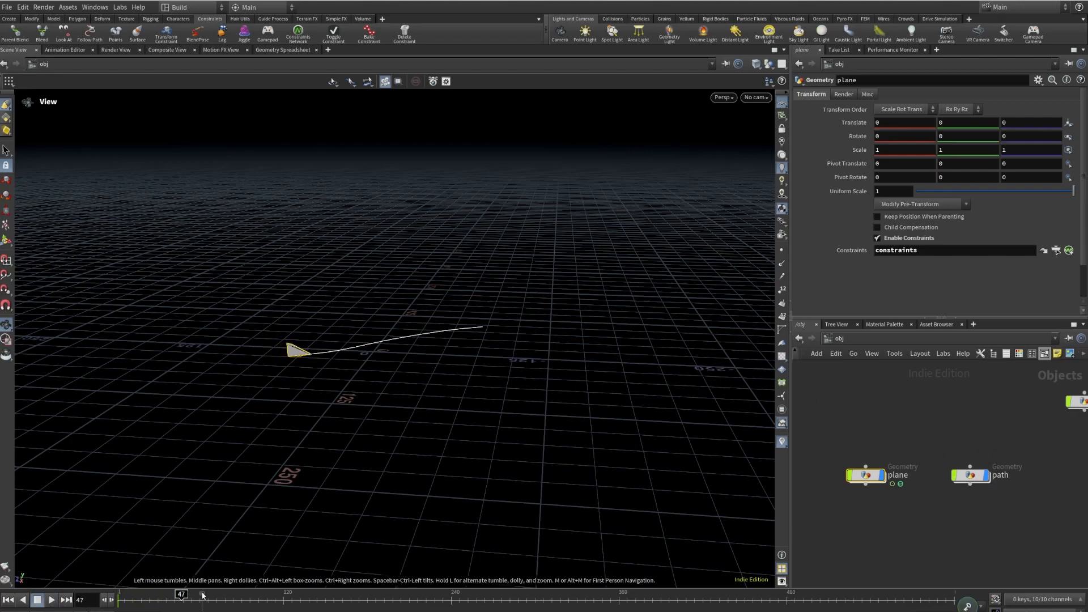
{"action": "left_click_drag", "start_coordinate": [183, 594], "coordinate": [951, 592]}
{"action": "left_click", "coordinate": [8, 599]}
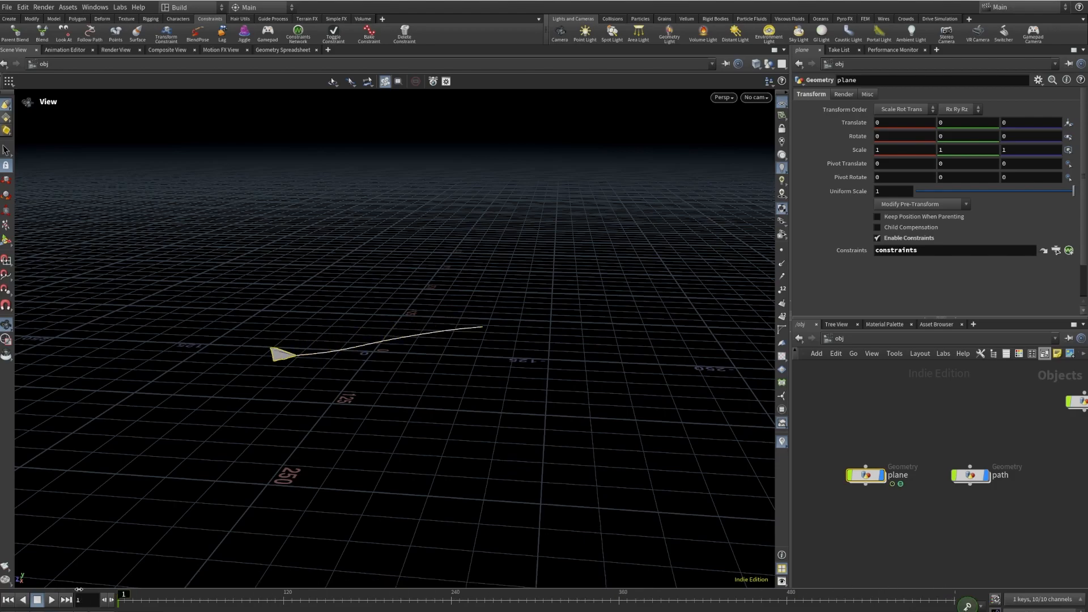
- Open the plane's constraints network and show the expression behind the Follow Path node's Position parameter
{"action": "left_click", "coordinate": [901, 484]}
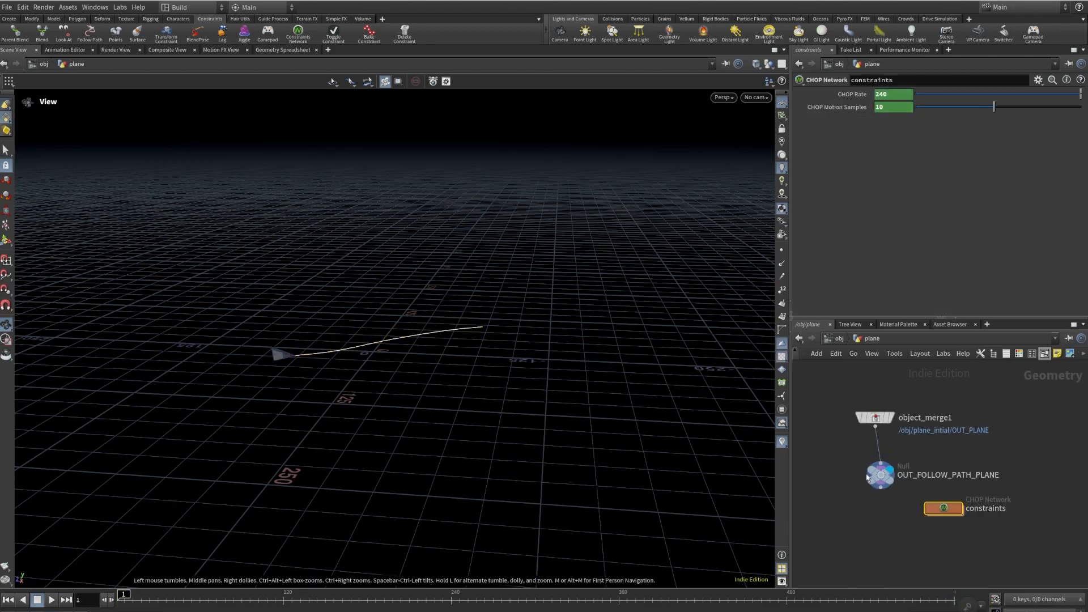
{"action": "double_click", "coordinate": [942, 510]}
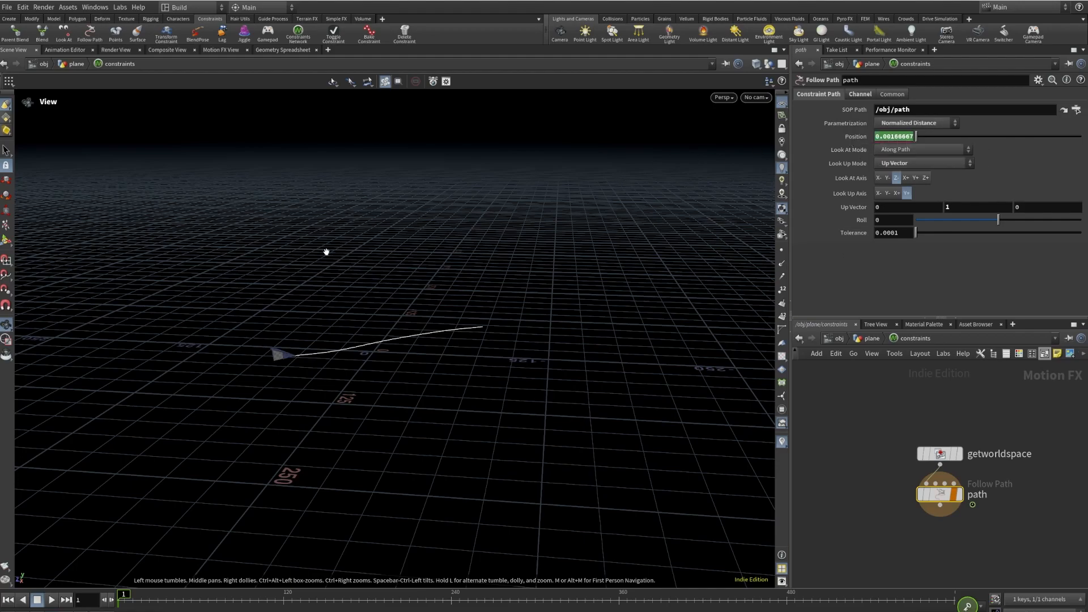
{"action": "left_click", "coordinate": [847, 141]}
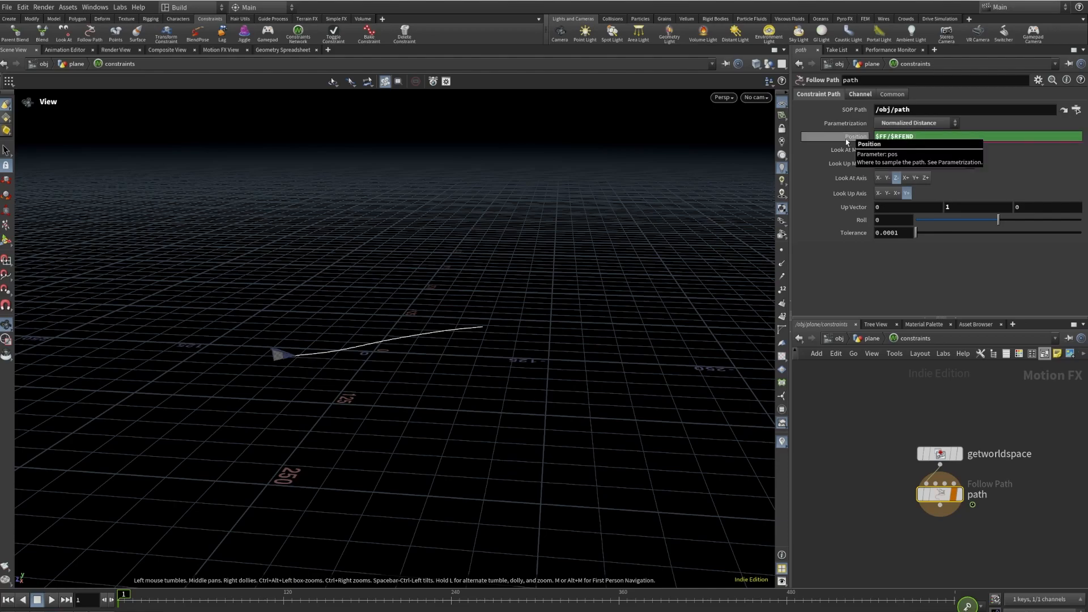
- Delete the animation channel from the Follow Path node's Position parameter
{"action": "left_click", "coordinate": [847, 141]}
{"action": "right_click", "coordinate": [845, 141]}
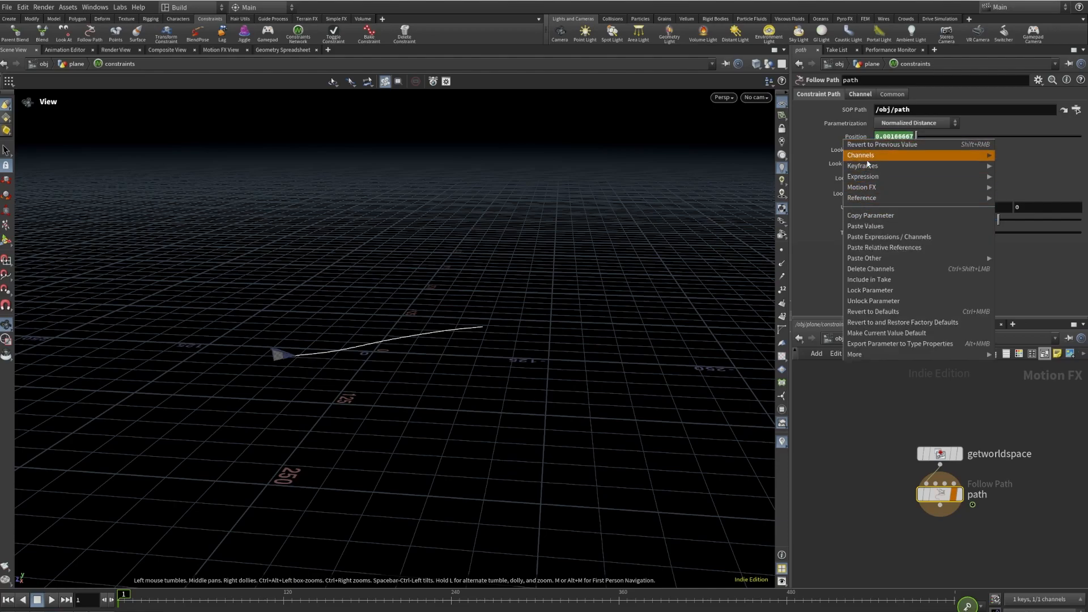
{"action": "left_click", "coordinate": [870, 268]}
- Keyframe the Follow Path Position at 1 on frame 48 and at 0 on frame 1, and play the result
{"action": "left_click_drag", "start_coordinate": [917, 138], "coordinate": [1079, 138]}
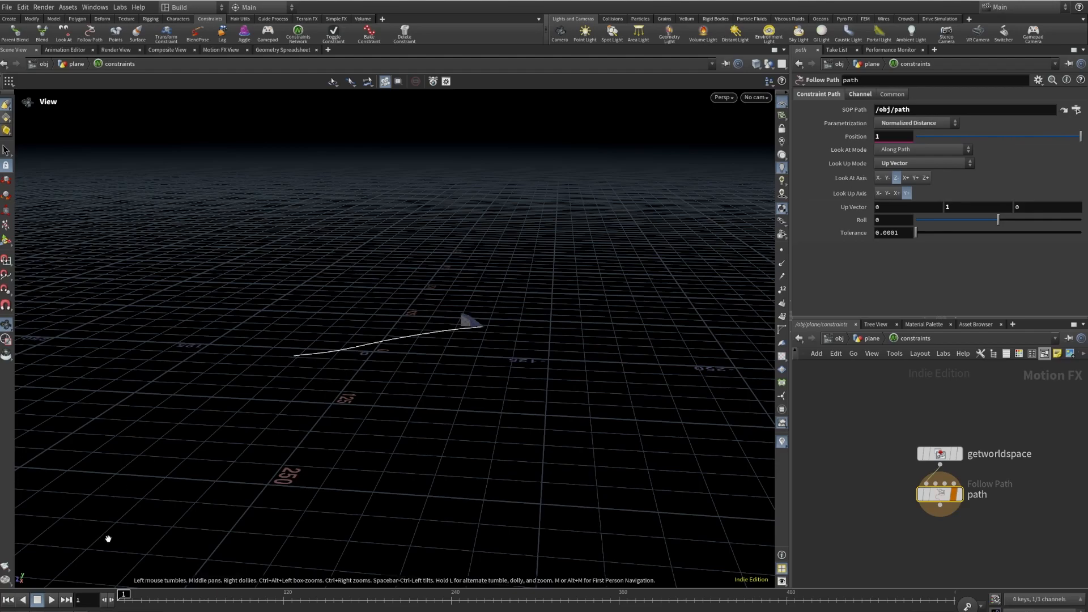
{"action": "left_click", "coordinate": [182, 604]}
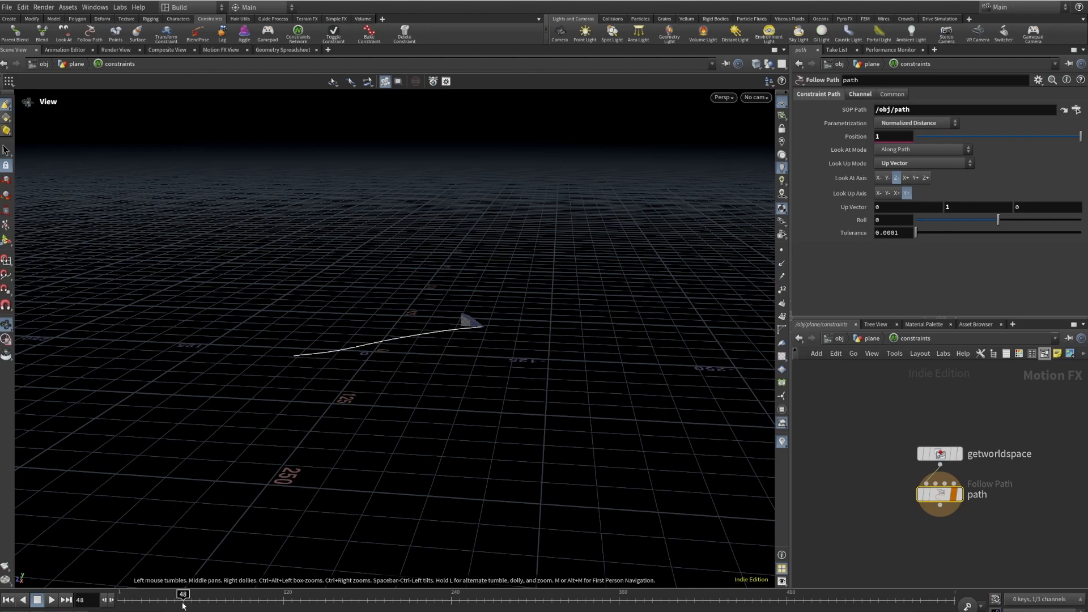
{"action": "left_click", "coordinate": [855, 137], "text": "alt"}
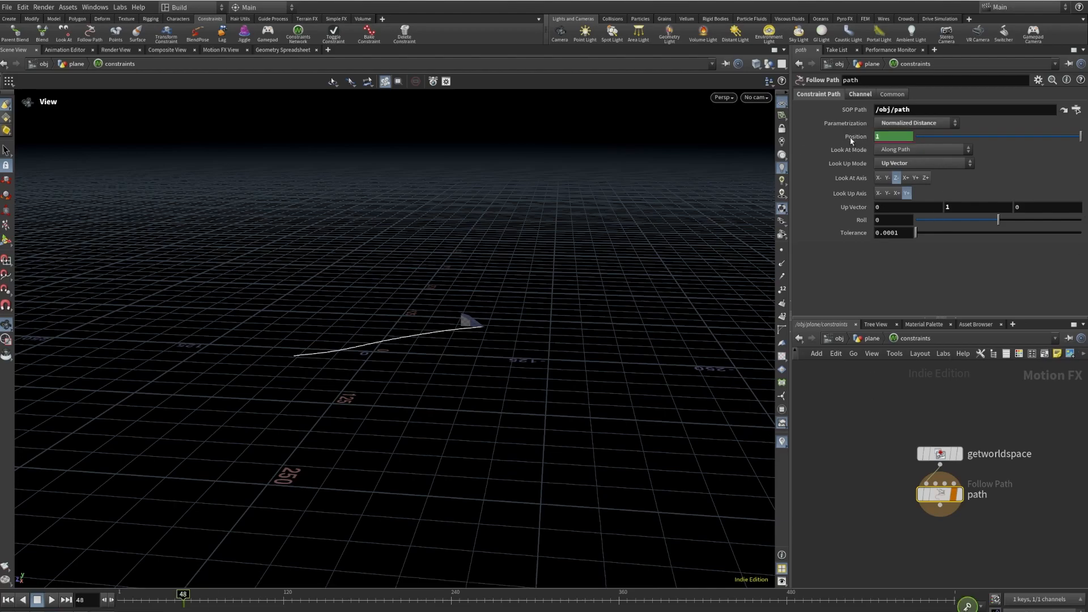
{"action": "left_click", "coordinate": [8, 600]}
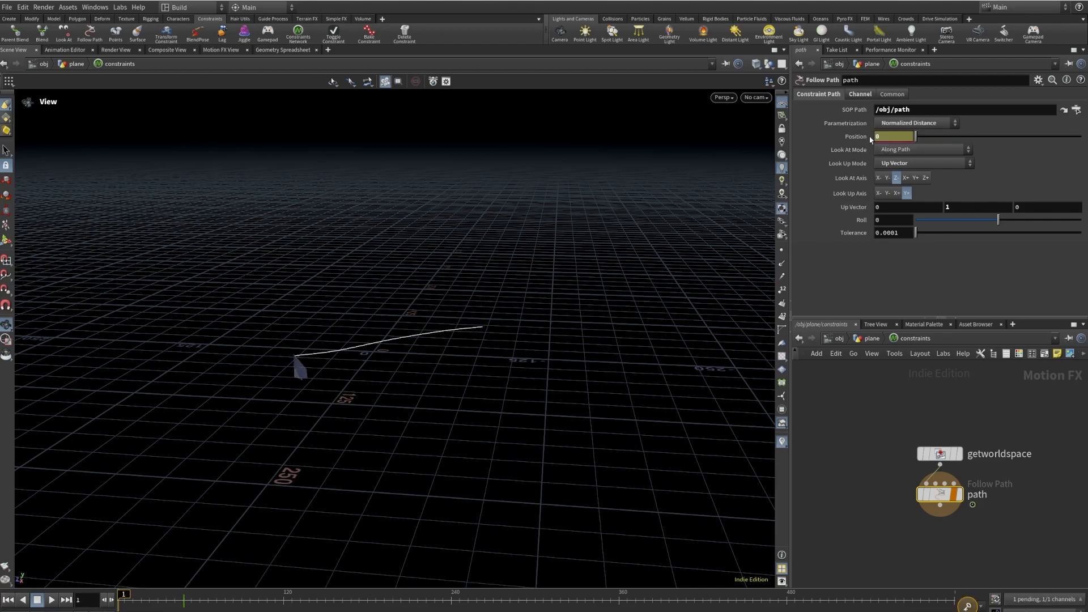
{"action": "left_click", "coordinate": [856, 136], "text": "alt"}
{"action": "left_click", "coordinate": [52, 601]}
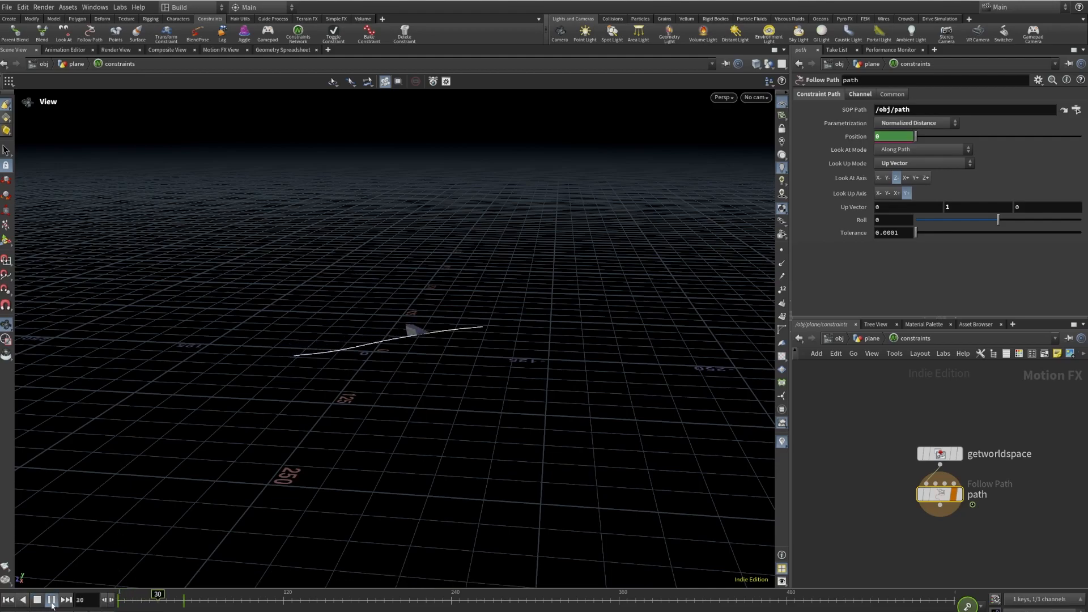
{"action": "left_click", "coordinate": [37, 600]}
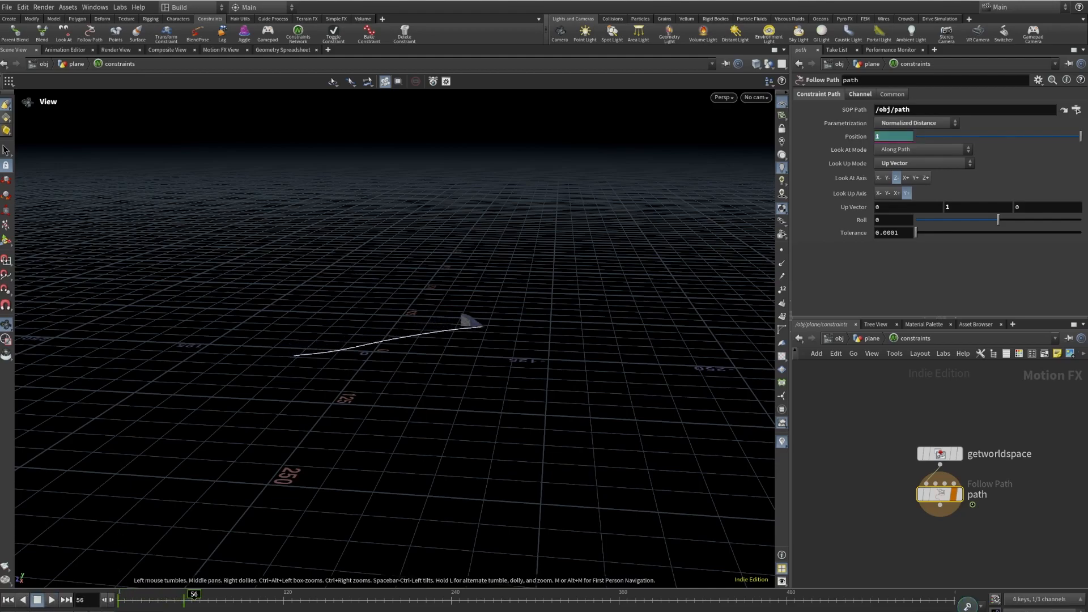
- Set the Position curve's two keyframes to linear interpolation in the Animation Editor, and put the editor away
{"action": "left_click", "coordinate": [857, 137], "text": "shift"}
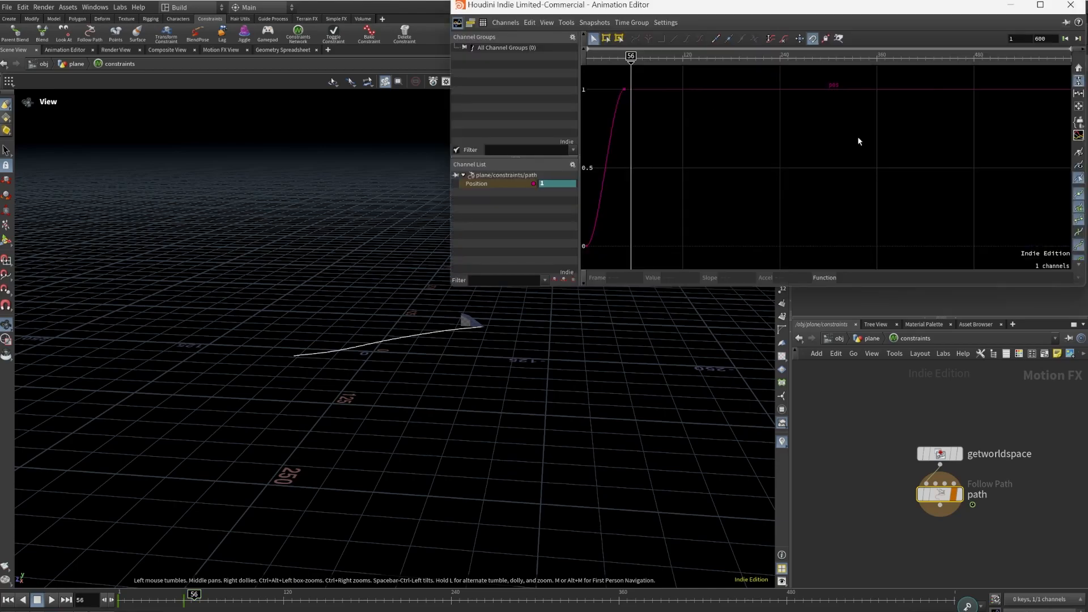
{"action": "scroll", "coordinate": [688, 162], "scroll_direction": "down", "scroll_amount": 3}
{"action": "left_click_drag", "start_coordinate": [696, 267], "coordinate": [600, 72]}
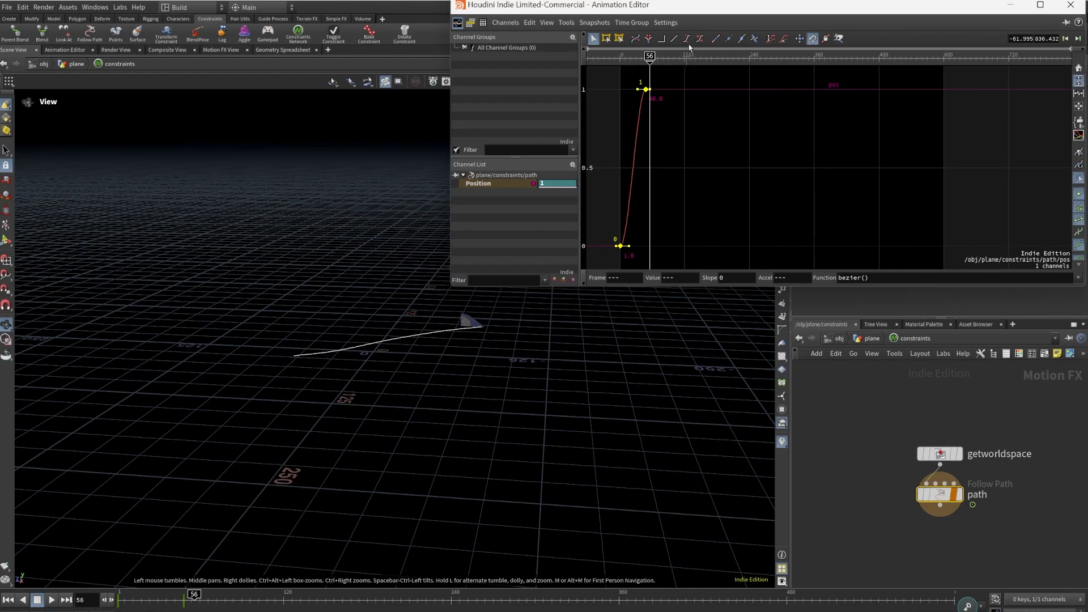
{"action": "left_click", "coordinate": [715, 38]}
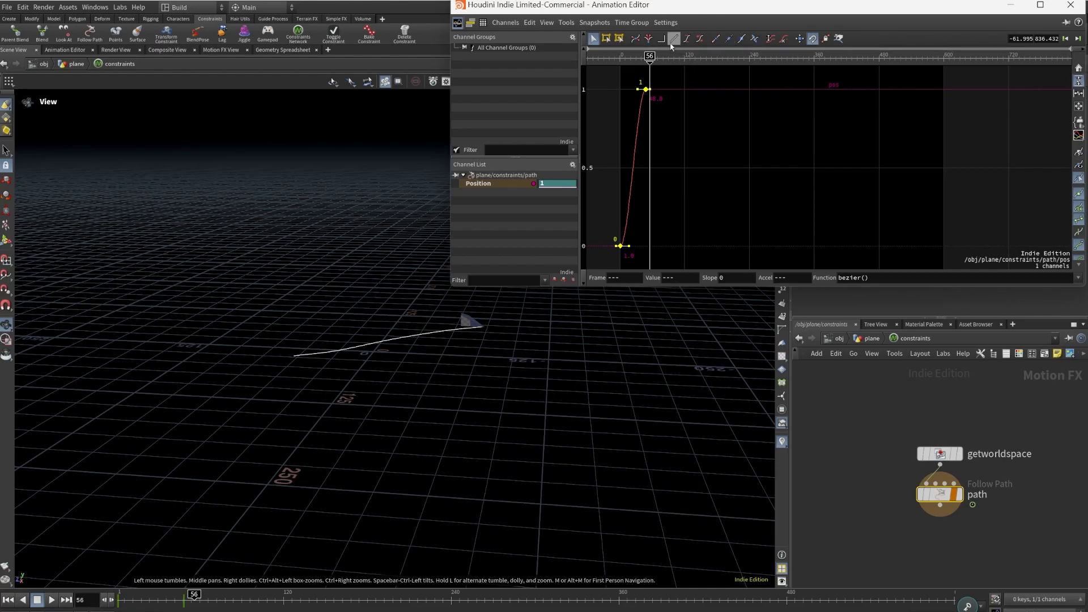
{"action": "left_click", "coordinate": [1013, 8]}
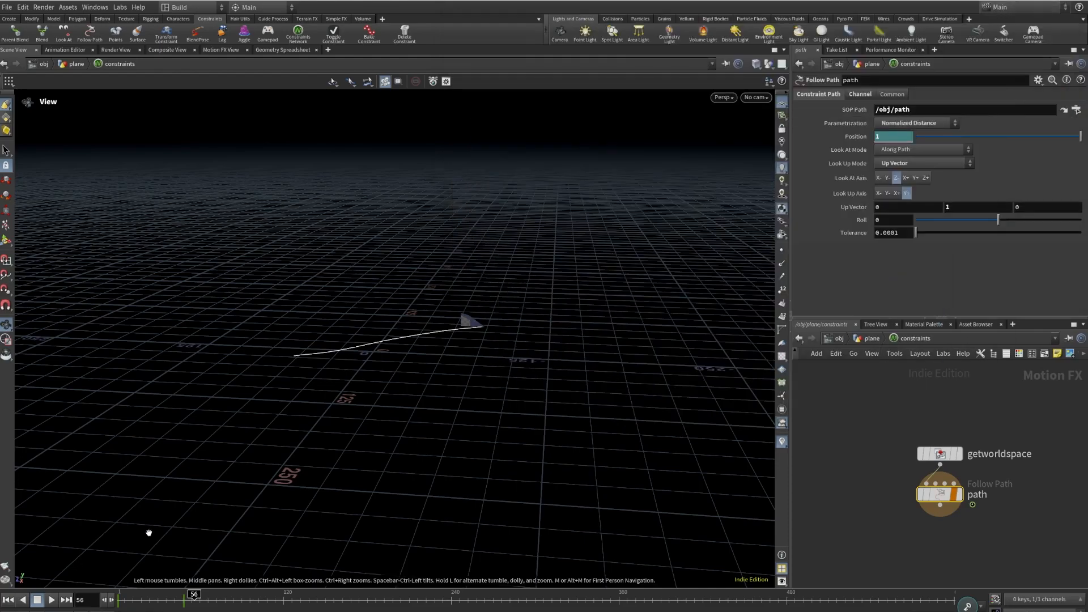
- Play the animation from frame 1 to check the plane's travel along the path, and rewind it
{"action": "left_click", "coordinate": [8, 600]}
{"action": "left_click", "coordinate": [52, 600]}
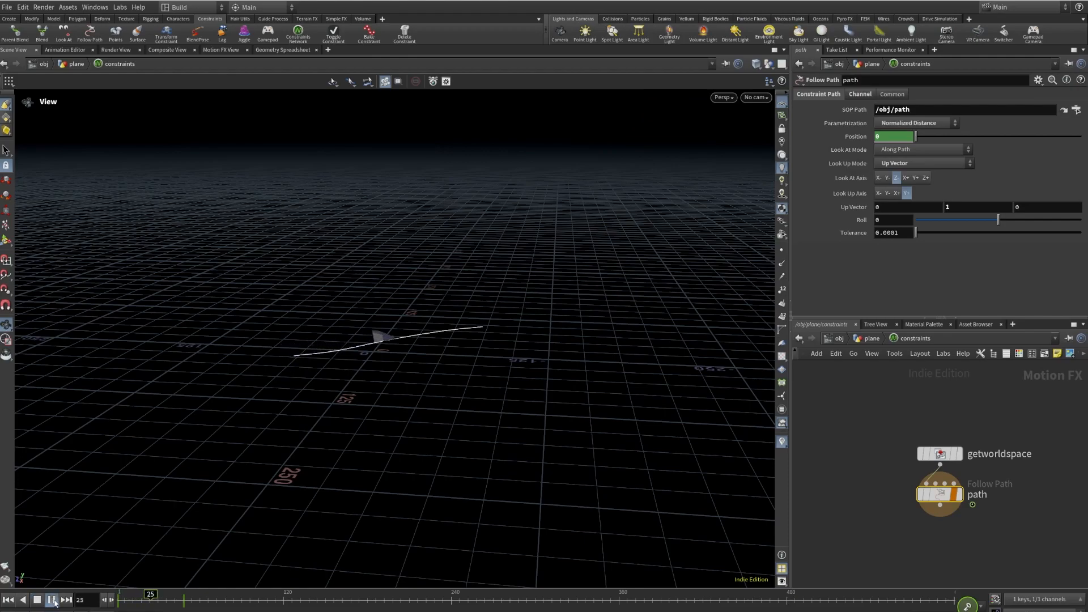
{"action": "left_click", "coordinate": [51, 600]}
{"action": "left_click", "coordinate": [8, 600]}
- Return to the plane's network, scrub the flight between frames 1 and 47, and move the constraints network node aside
{"action": "key", "text": "u"}
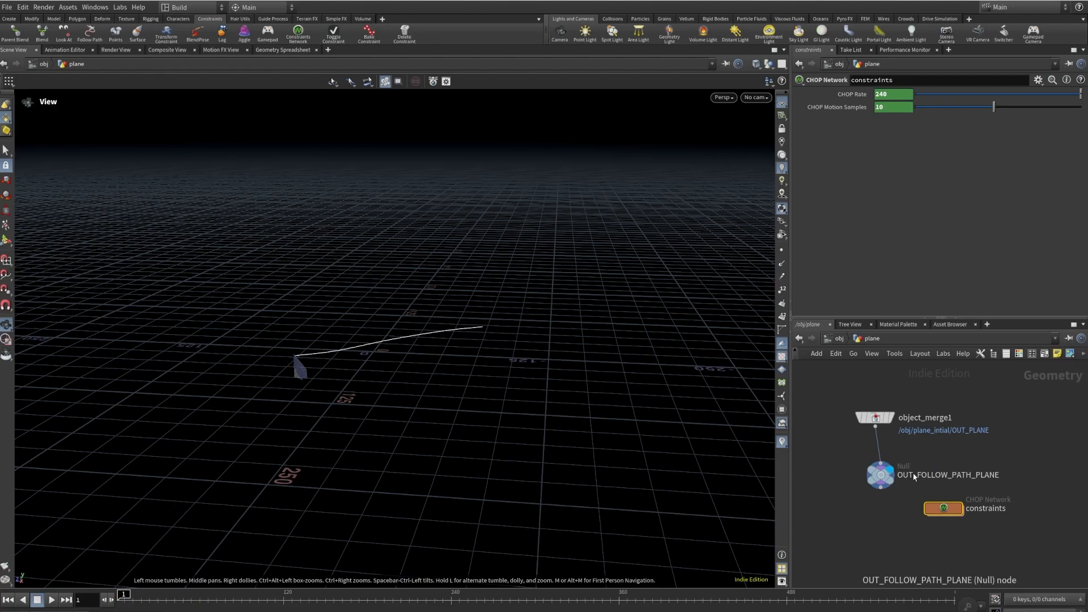
{"action": "left_click_drag", "start_coordinate": [124, 595], "coordinate": [182, 596]}
{"action": "left_click_drag", "start_coordinate": [338, 367], "coordinate": [385, 349]}
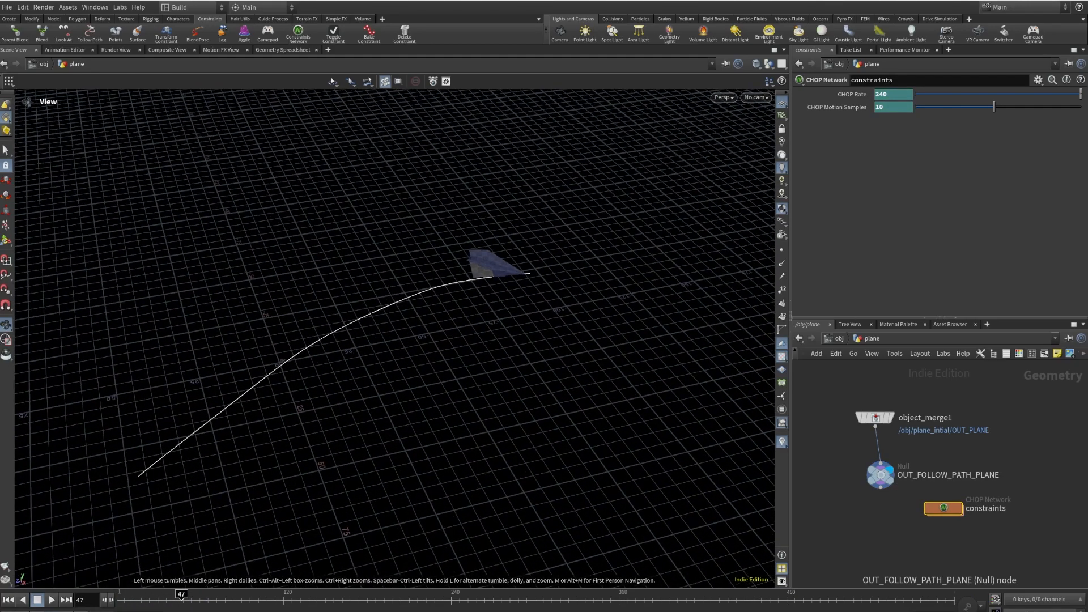
{"action": "left_click_drag", "start_coordinate": [181, 595], "coordinate": [124, 595]}
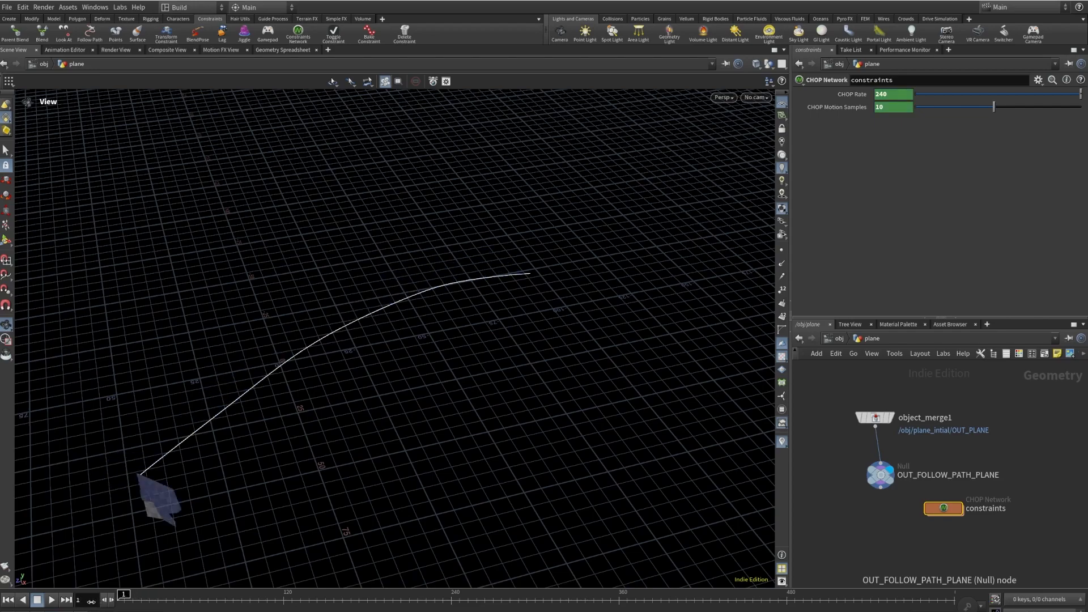
{"action": "scroll", "coordinate": [936, 473], "scroll_direction": "down", "scroll_amount": 3}
{"action": "left_click_drag", "start_coordinate": [917, 509], "coordinate": [967, 482]}
- Examine the plane's orientation on the path around frame 37 from a low angle, and rewind to frame 1
{"action": "left_click_drag", "start_coordinate": [137, 595], "coordinate": [167, 595]}
{"action": "left_click_drag", "start_coordinate": [422, 448], "coordinate": [272, 433]}
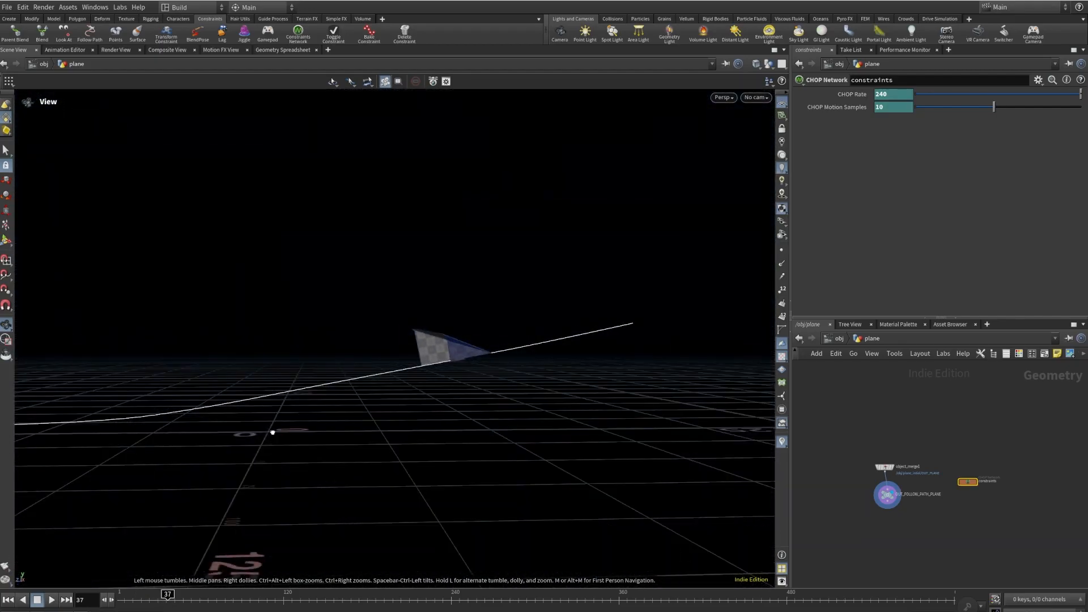
{"action": "left_click_drag", "start_coordinate": [347, 403], "coordinate": [333, 467]}
{"action": "left_click", "coordinate": [8, 599]}
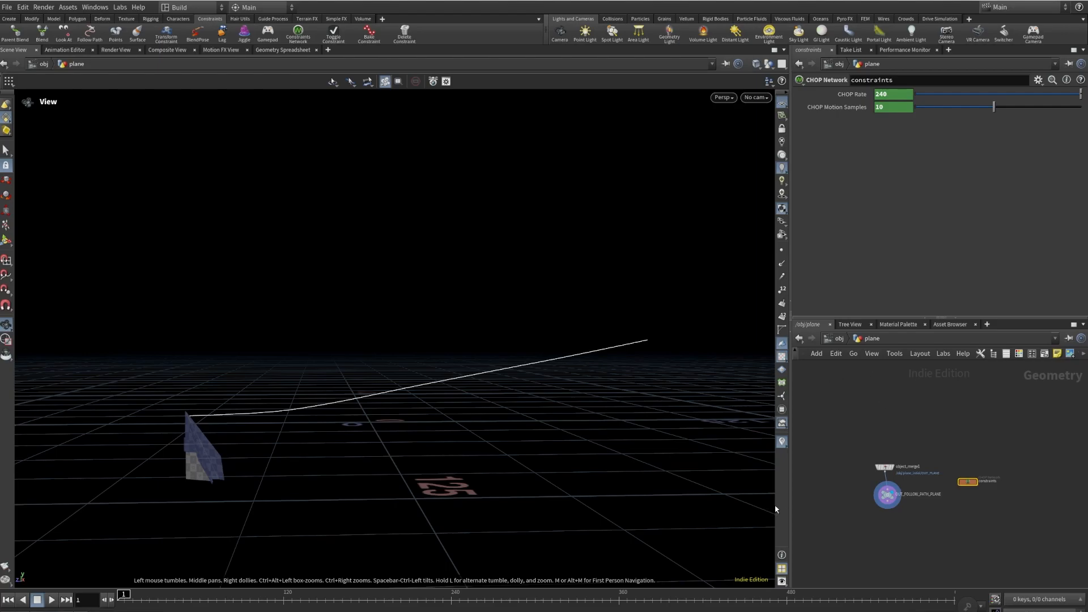
- Add a Vellum Configure Cloth node, connect OUT_FOLLOW_PATH_PLANE to its first input, and display it
{"action": "scroll", "coordinate": [860, 500], "scroll_direction": "up", "scroll_amount": 4}
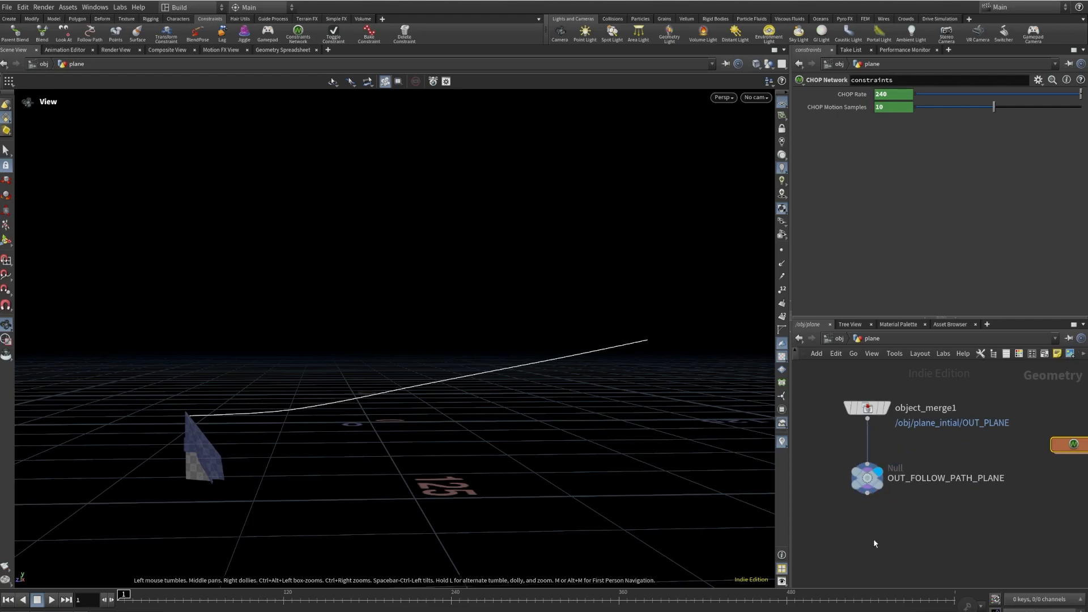
{"action": "key", "text": "Tab"}
{"action": "type", "text": "v"}
{"action": "type", "text": "LUMC"}
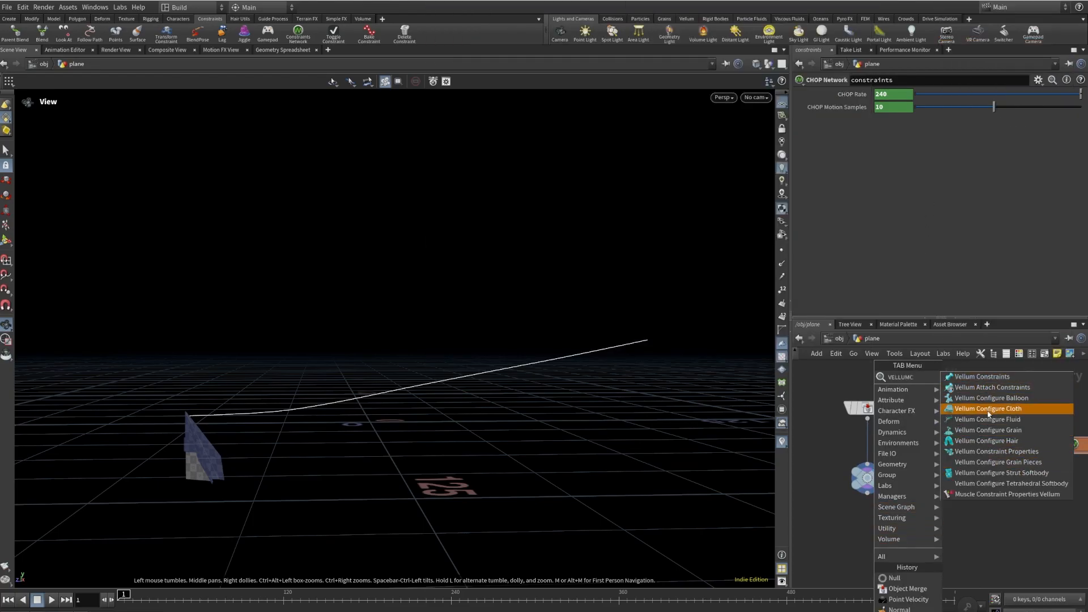
{"action": "left_click", "coordinate": [989, 408]}
{"action": "left_click", "coordinate": [889, 561]}
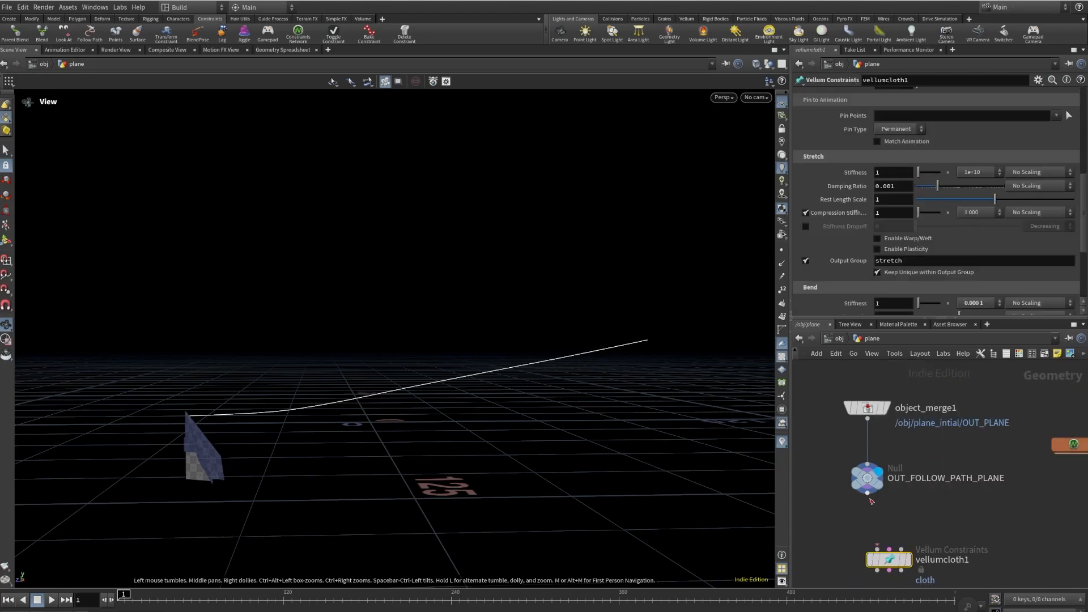
{"action": "left_click_drag", "start_coordinate": [868, 494], "coordinate": [884, 545]}
{"action": "middle_click_drag", "start_coordinate": [924, 517], "coordinate": [915, 442]}
{"action": "mouse_move", "coordinate": [884, 493]}
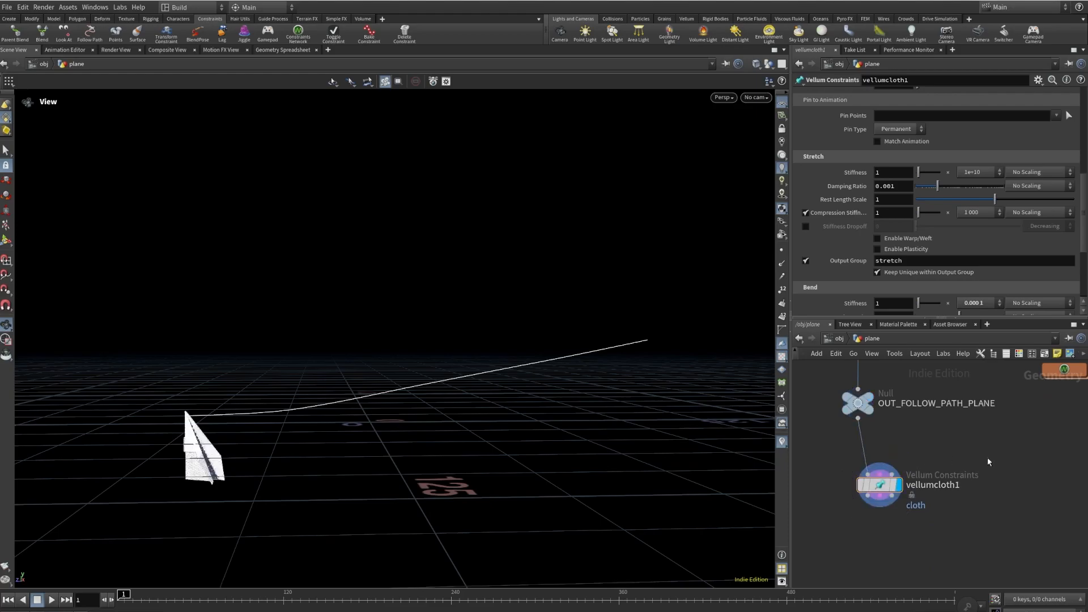
- Hide the path object at the object level and go back inside the plane object
{"action": "key", "text": "u"}
{"action": "left_click", "coordinate": [987, 477]}
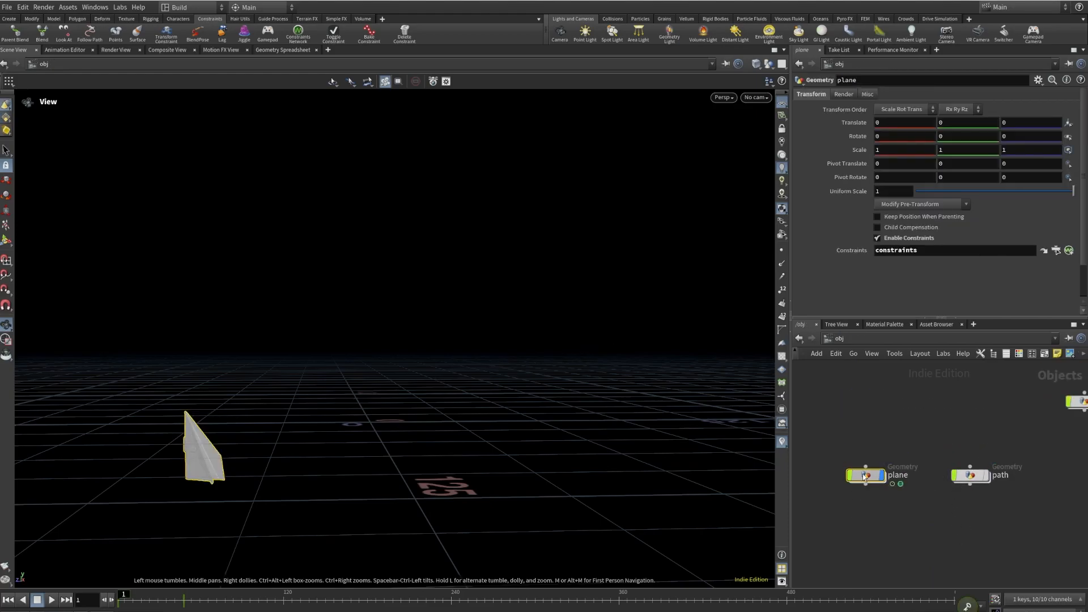
{"action": "double_click", "coordinate": [866, 477]}
{"action": "left_click_drag", "start_coordinate": [253, 442], "coordinate": [201, 450]}
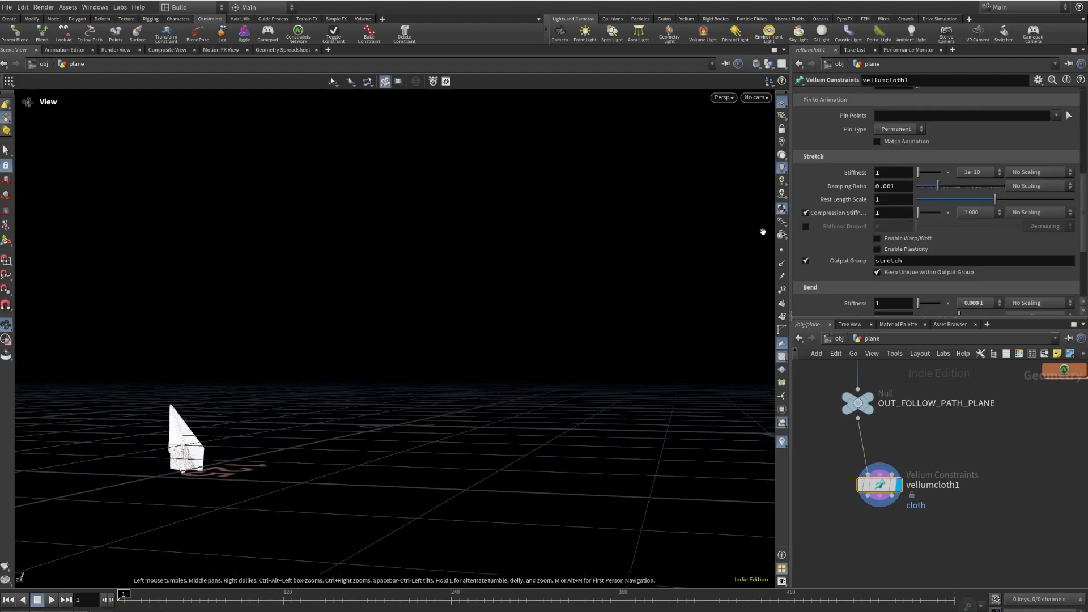
- Change both Mass and Thickness of the Vellum cloth node to Set Uniform
{"action": "scroll", "coordinate": [899, 170], "scroll_direction": "up", "scroll_amount": 3}
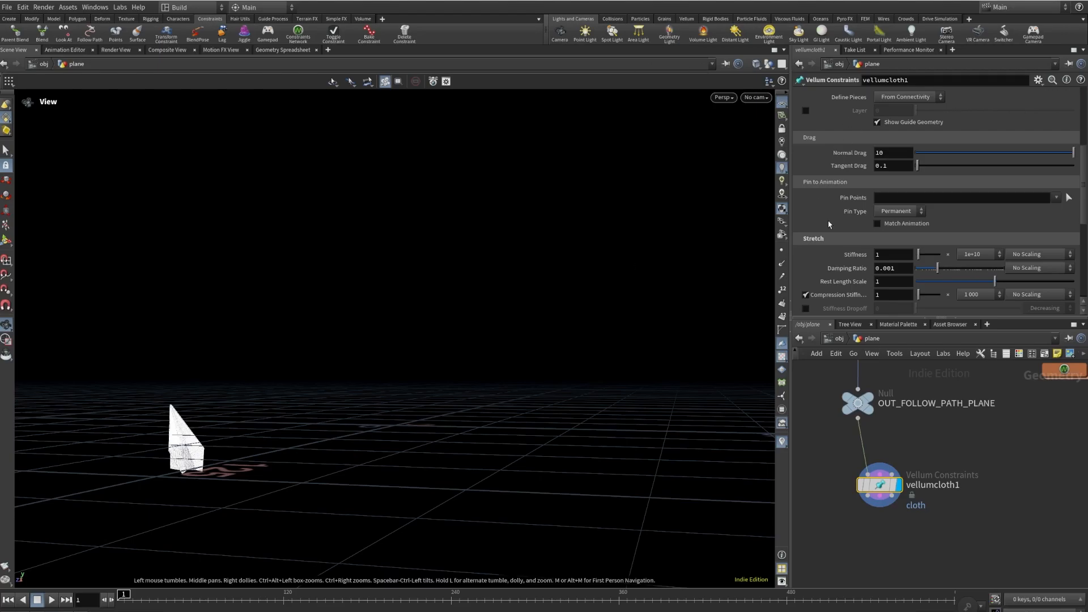
{"action": "scroll", "coordinate": [888, 220], "scroll_direction": "up", "scroll_amount": 9}
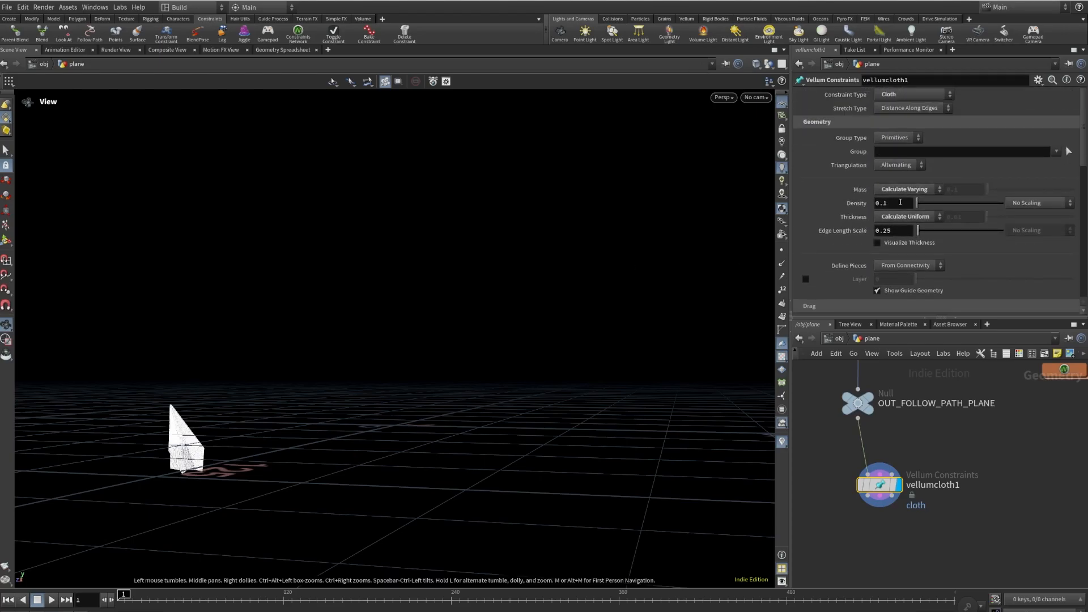
{"action": "left_click", "coordinate": [910, 190]}
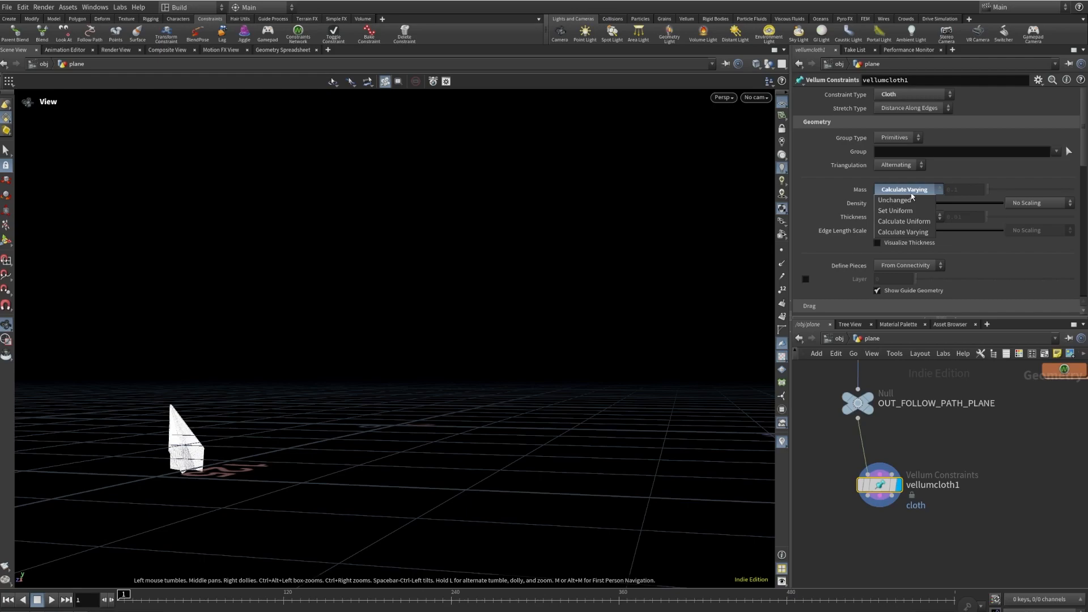
{"action": "left_click", "coordinate": [916, 210]}
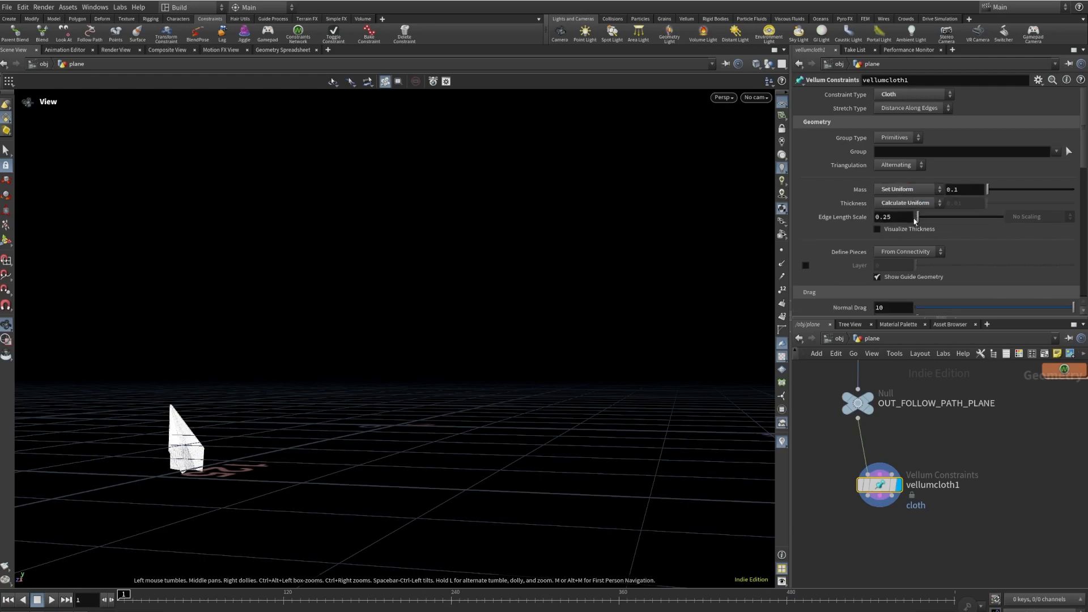
{"action": "left_click", "coordinate": [917, 205]}
{"action": "left_click", "coordinate": [917, 223]}
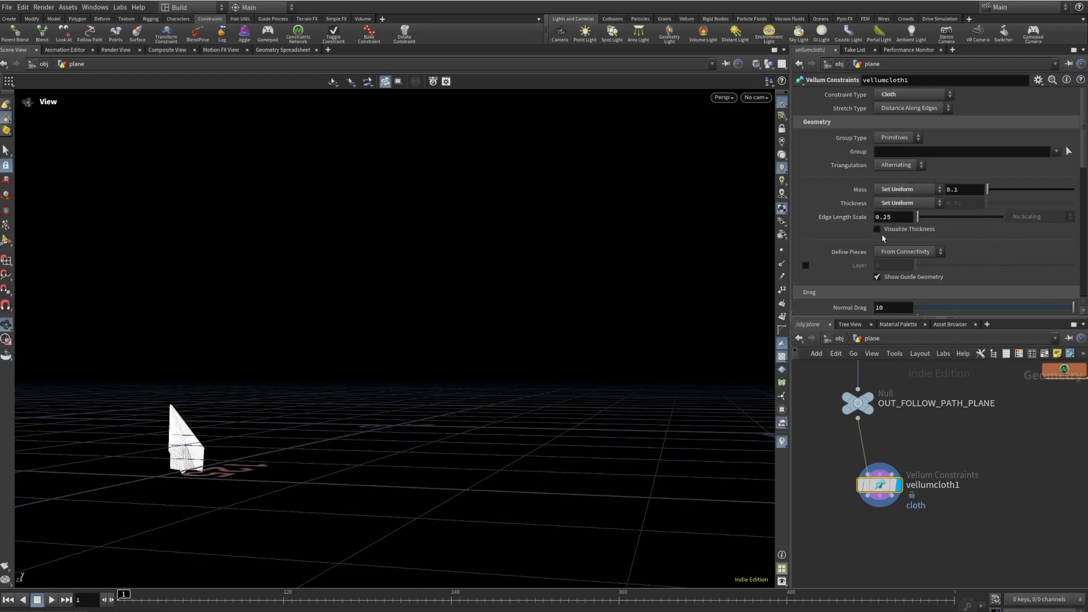
- Set the cloth thickness to 0.02, judging it with the thickness visualization on the framed plane, and turn the visualization off
{"action": "left_click", "coordinate": [878, 215]}
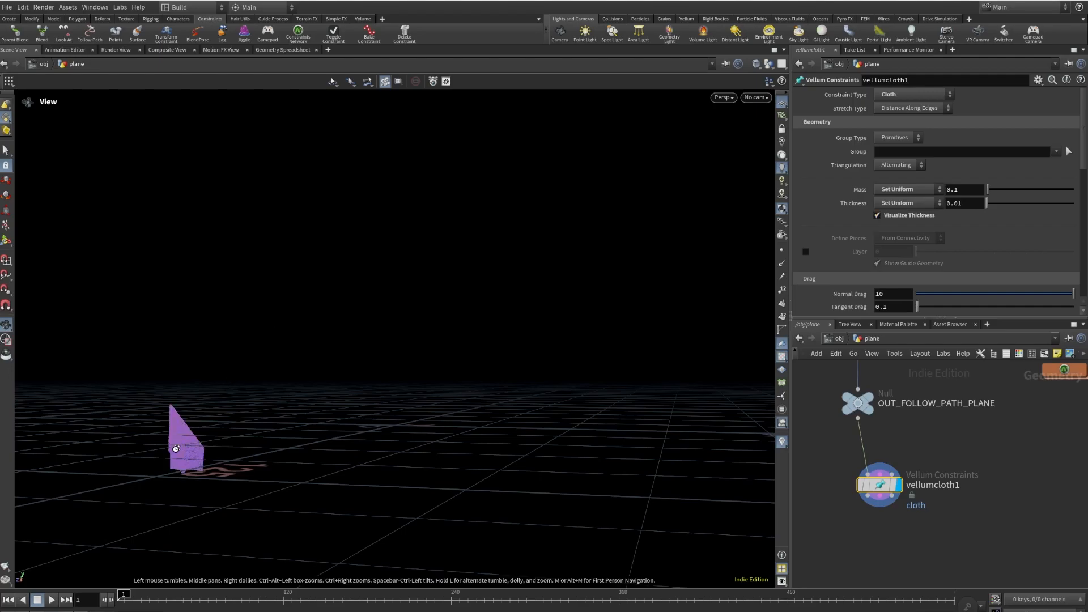
{"action": "scroll", "coordinate": [173, 454], "scroll_direction": "up", "scroll_amount": 5}
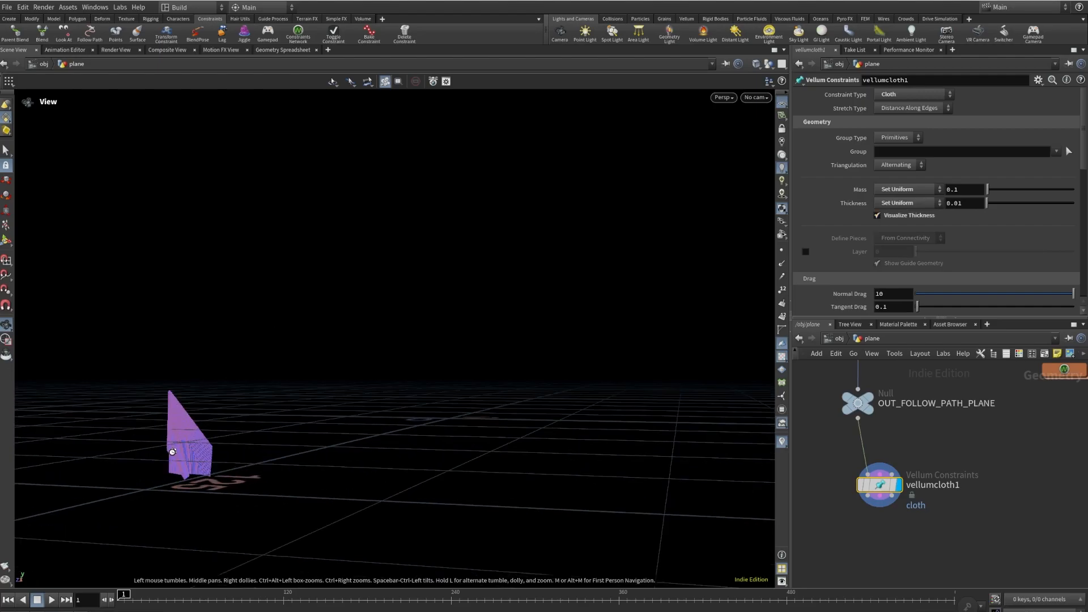
{"action": "key", "text": "space+f"}
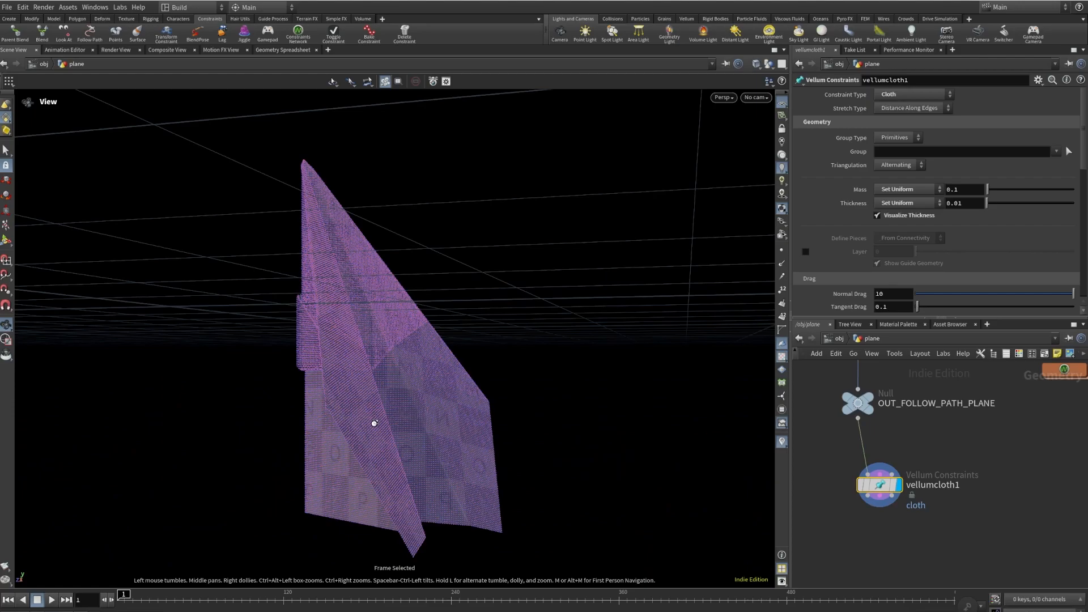
{"action": "left_click_drag", "start_coordinate": [376, 425], "coordinate": [373, 427]}
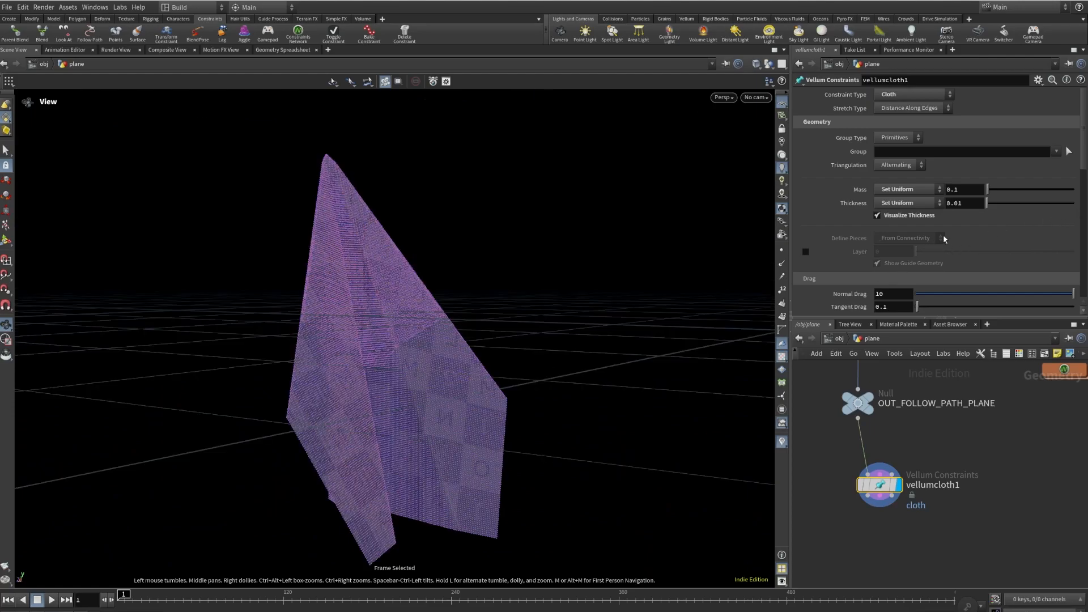
{"action": "left_click", "coordinate": [956, 204]}
{"action": "type", "text": "2"}
{"action": "key", "text": "Return"}
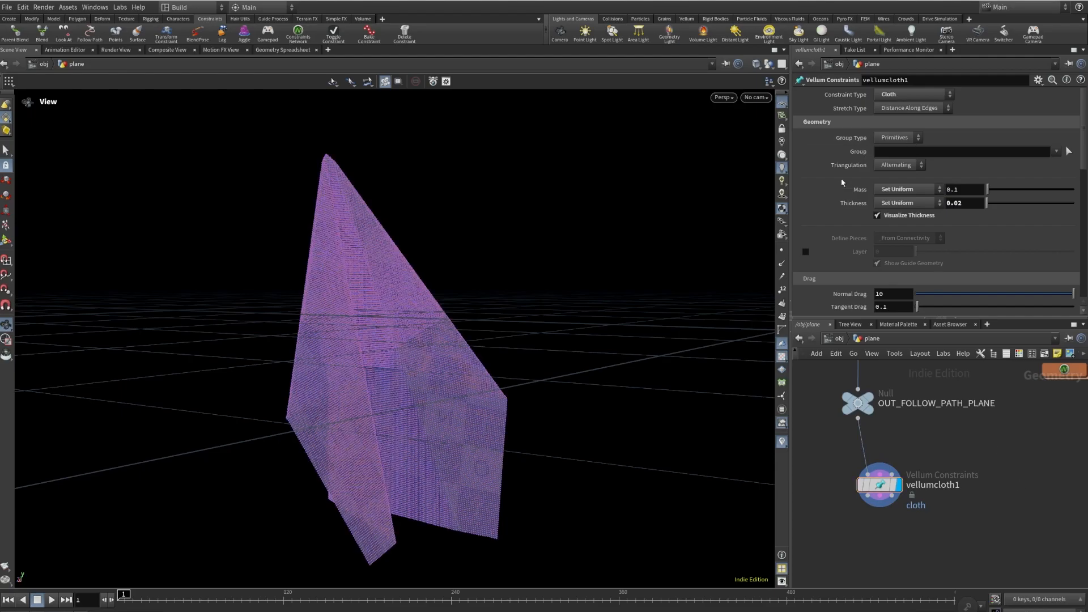
{"action": "left_click", "coordinate": [878, 215]}
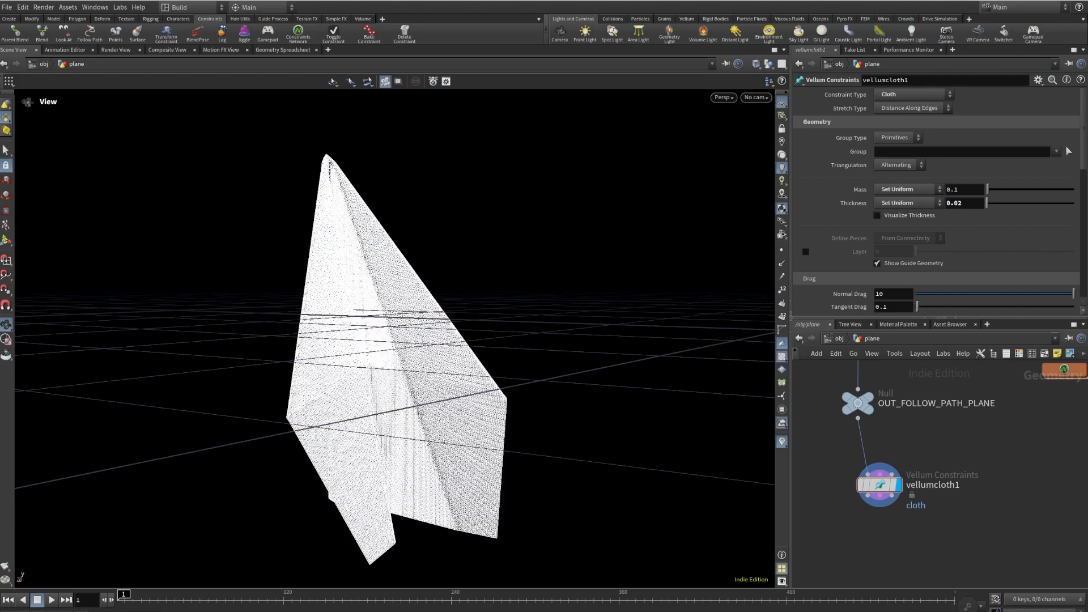
- Add a Remesh node between OUT_FOLLOW_PATH_PLANE and the Vellum cloth node, moving the cloth node down to make room
{"action": "left_click_drag", "start_coordinate": [879, 485], "coordinate": [874, 527]}
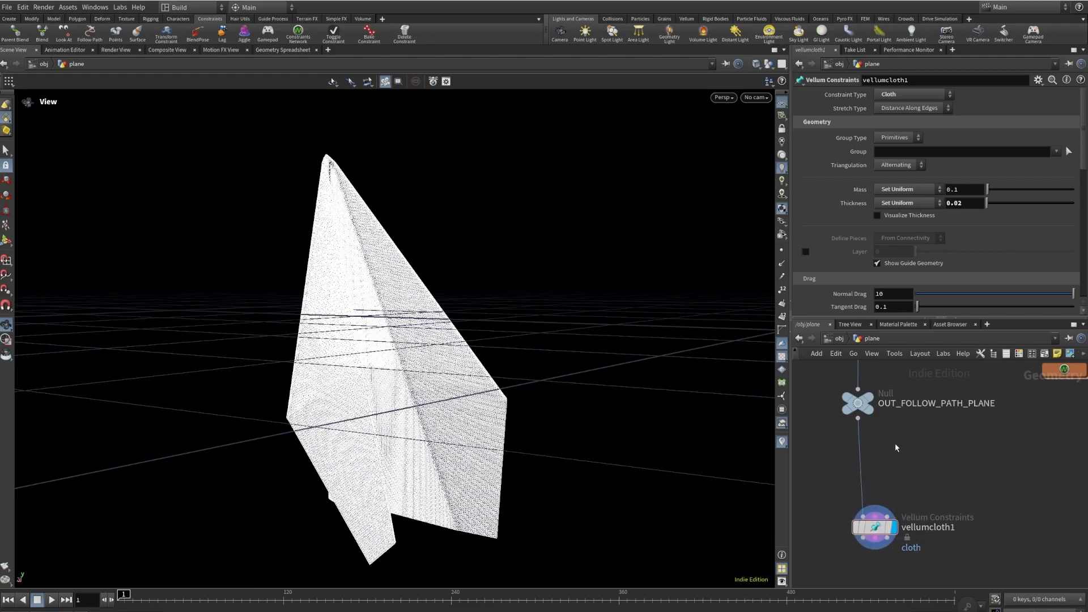
{"action": "middle_click_drag", "start_coordinate": [912, 482], "coordinate": [923, 462]}
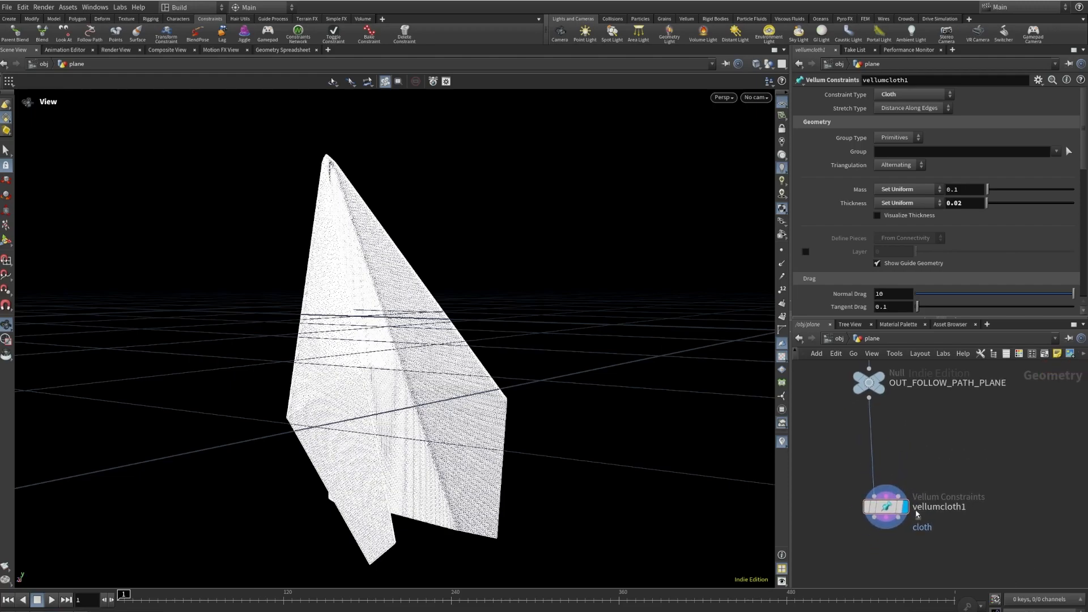
{"action": "left_click_drag", "start_coordinate": [890, 512], "coordinate": [889, 533]}
{"action": "key", "text": "Tab"}
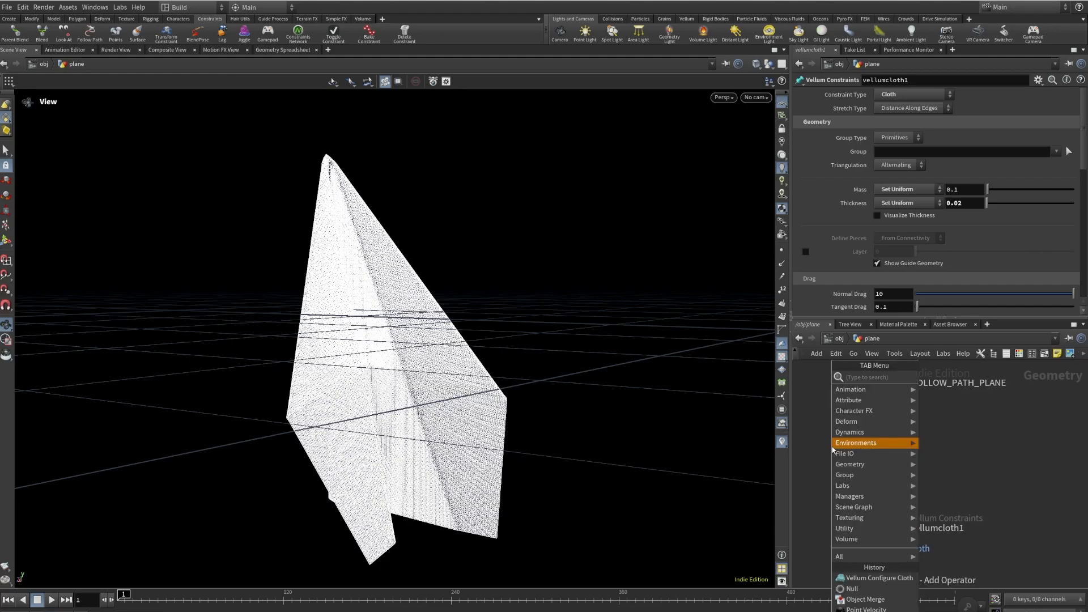
{"action": "type", "text": "REMESH"}
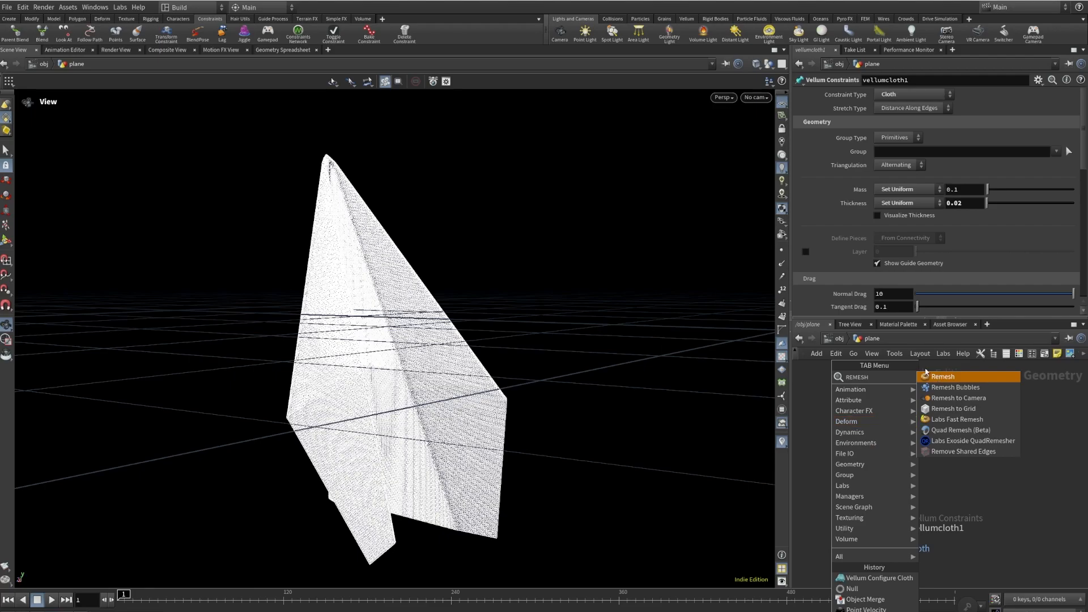
{"action": "left_click", "coordinate": [938, 382]}
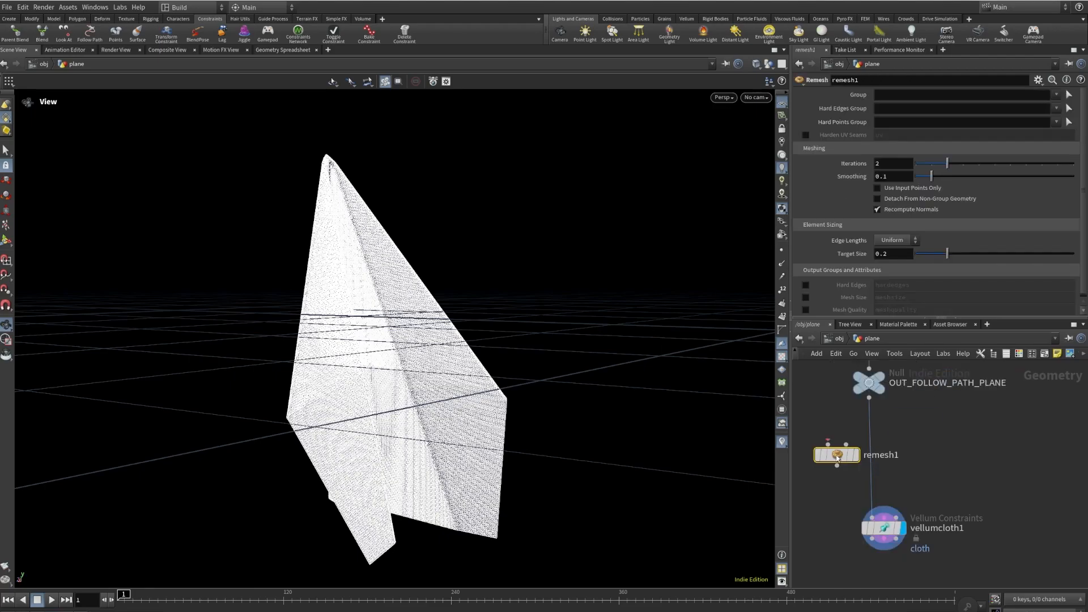
{"action": "left_click", "coordinate": [869, 456]}
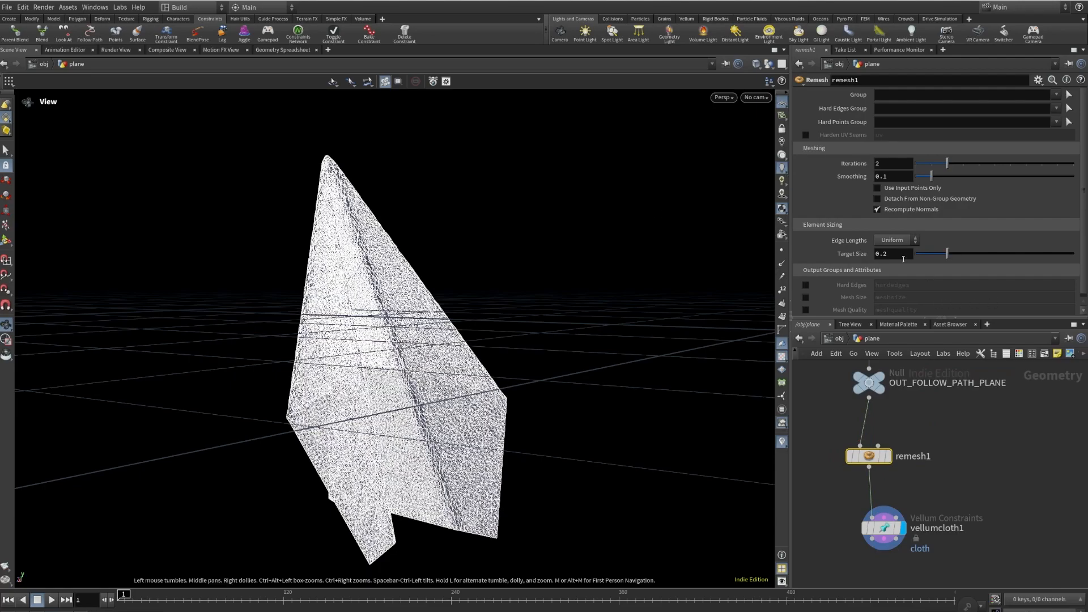
- Set the Remesh target size to 0.419 and check the resulting mesh on the plane
{"action": "left_click_drag", "start_coordinate": [882, 264], "coordinate": [881, 265]}
{"action": "type", "text": "0.419"}
{"action": "key", "text": "Return"}
{"action": "left_click_drag", "start_coordinate": [432, 376], "coordinate": [403, 400]}
{"action": "right_click_drag", "start_coordinate": [404, 400], "coordinate": [333, 447]}
{"action": "left_click_drag", "start_coordinate": [333, 447], "coordinate": [368, 376]}
- Add a Vellum Solver below the Vellum cloth node, with all three cloth outputs connected, and display it
{"action": "middle_click_drag", "start_coordinate": [976, 503], "coordinate": [952, 419]}
{"action": "left_click", "coordinate": [860, 443]}
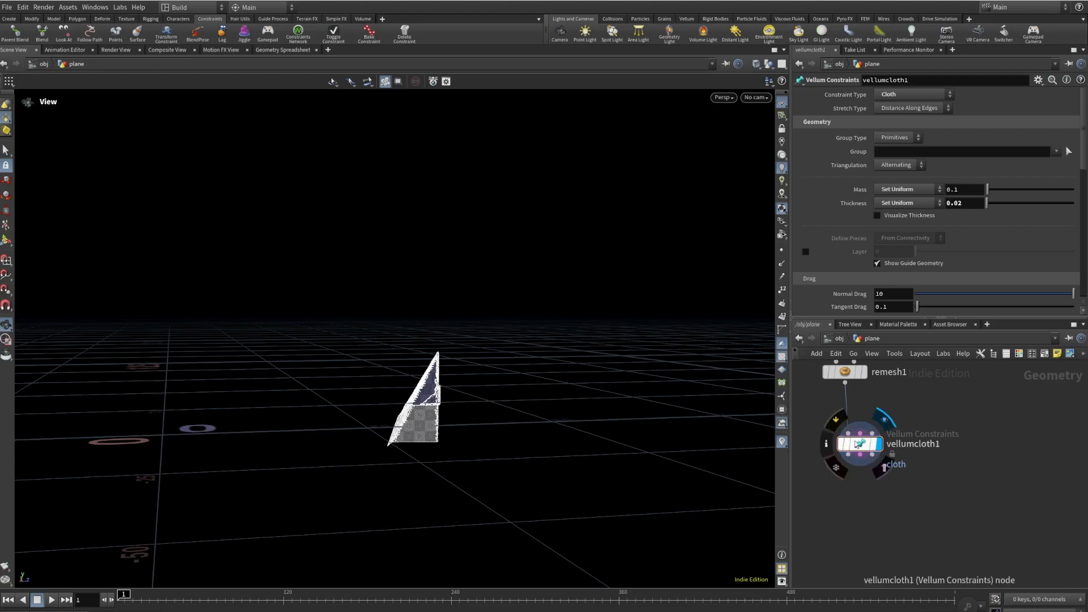
{"action": "key", "text": "Tab"}
{"action": "type", "text": "VELLUMSOL"}
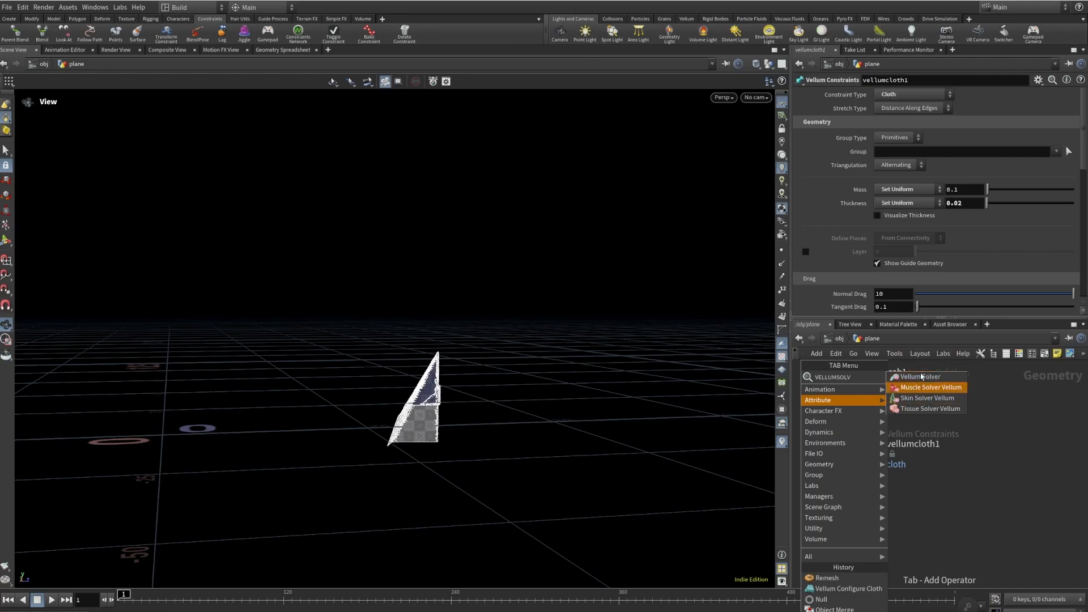
{"action": "left_click", "coordinate": [921, 376]}
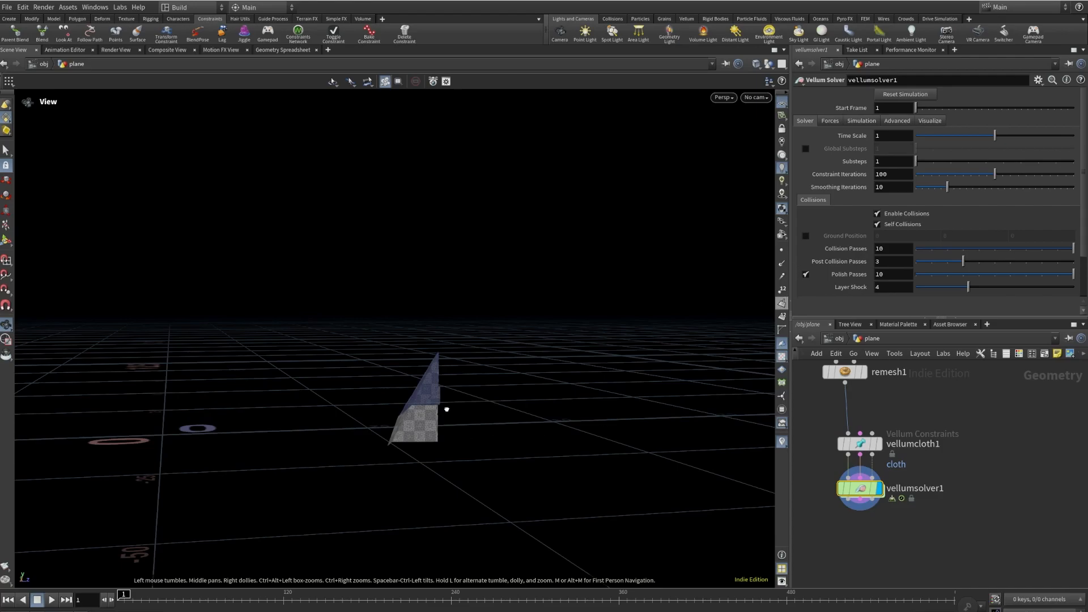
- Play the Vellum simulation to about frame 20, pause it, and examine the plane's shape up close
{"action": "left_click_drag", "start_coordinate": [444, 403], "coordinate": [413, 454]}
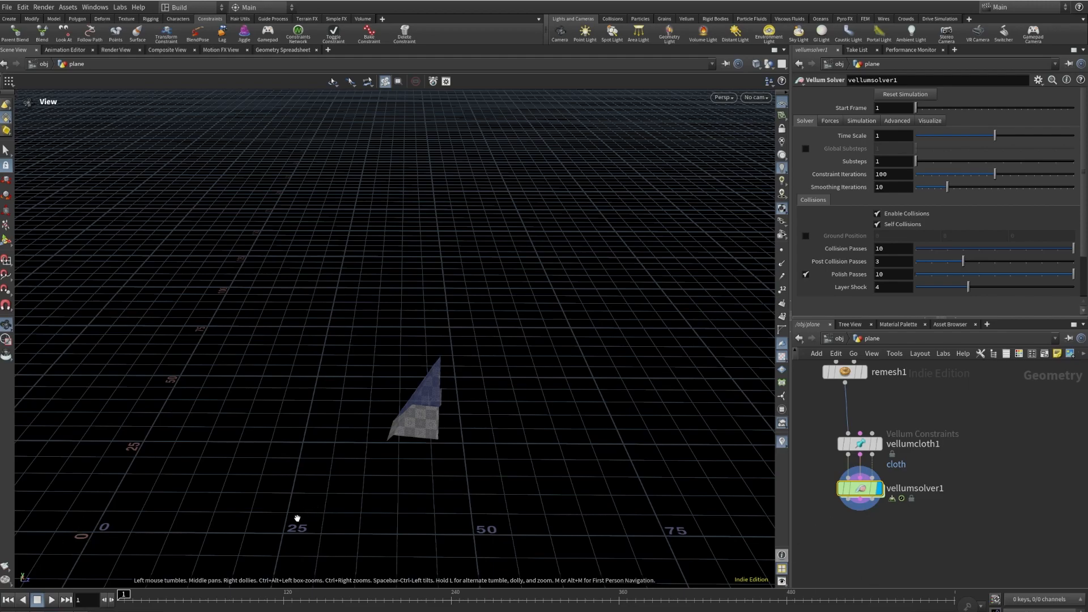
{"action": "left_click", "coordinate": [52, 602]}
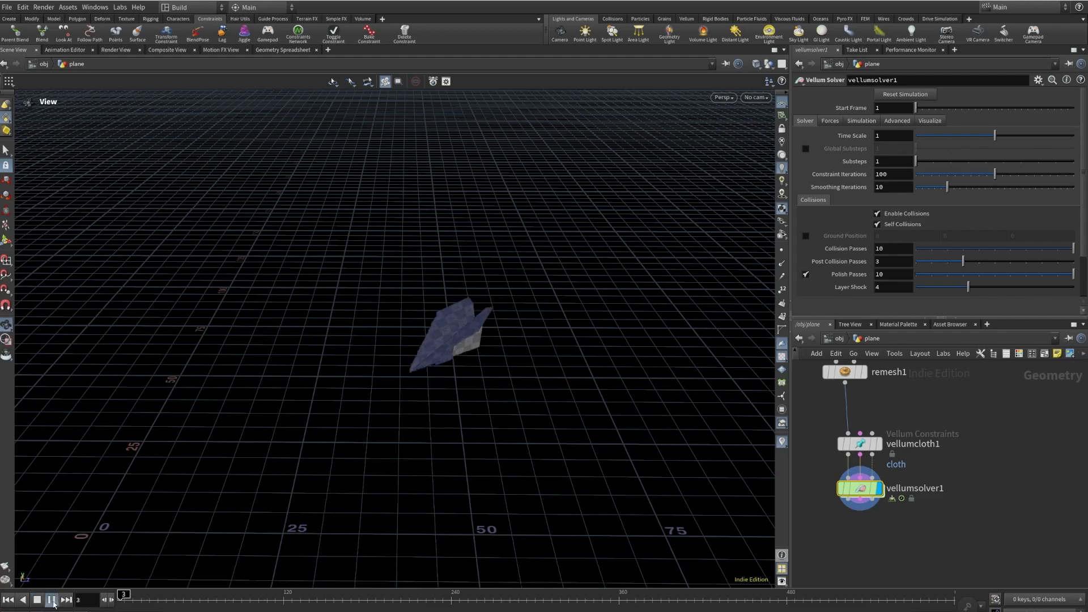
{"action": "left_click", "coordinate": [54, 603]}
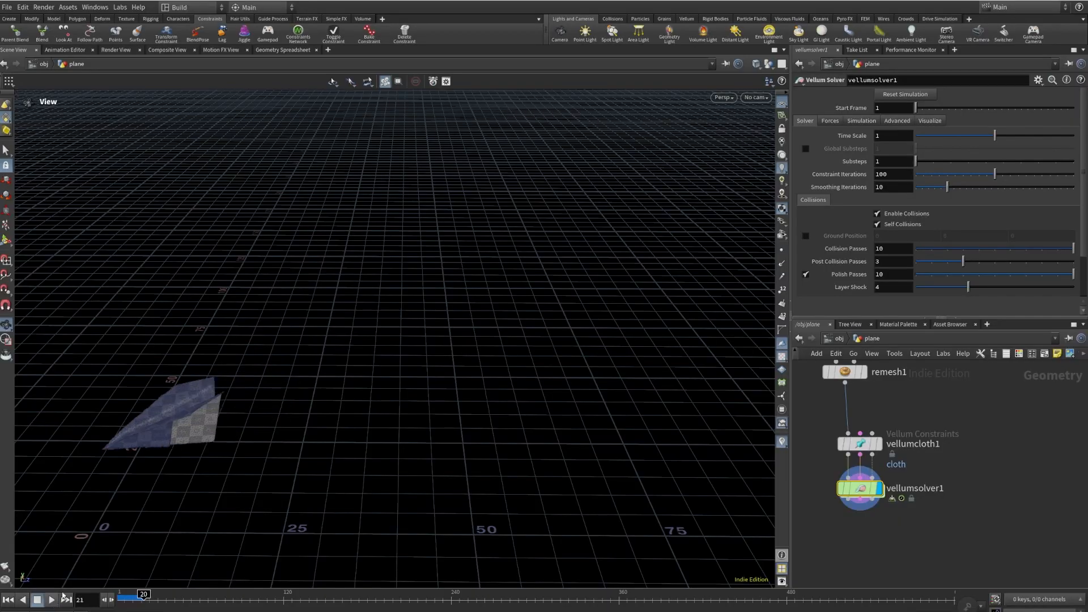
{"action": "middle_click_drag", "start_coordinate": [197, 434], "coordinate": [372, 370]}
{"action": "right_click_drag", "start_coordinate": [347, 396], "coordinate": [343, 379]}
{"action": "left_click_drag", "start_coordinate": [343, 380], "coordinate": [308, 381]}
- Continue the simulation past frame 35, inspect the plane's deformation from several angles, and return to the first frame
{"action": "left_click", "coordinate": [53, 600]}
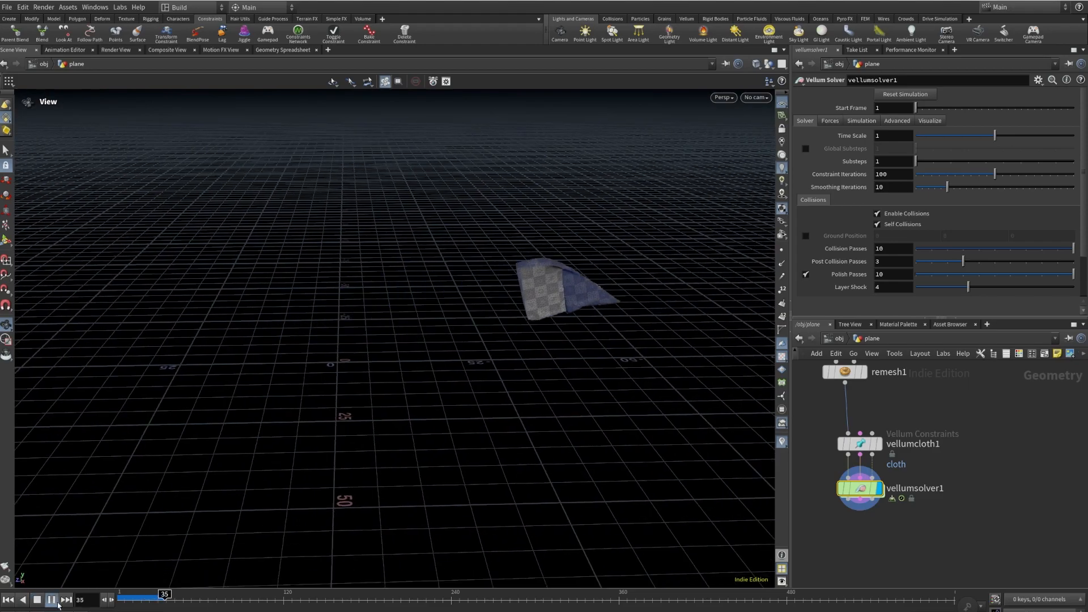
{"action": "key", "text": "Escape"}
{"action": "middle_click_drag", "start_coordinate": [642, 298], "coordinate": [366, 344]}
{"action": "right_click_drag", "start_coordinate": [413, 336], "coordinate": [818, 356]}
{"action": "left_click_drag", "start_coordinate": [437, 367], "coordinate": [352, 493]}
{"action": "left_click_drag", "start_coordinate": [170, 595], "coordinate": [134, 595]}
{"action": "left_click_drag", "start_coordinate": [290, 369], "coordinate": [349, 334]}
{"action": "left_click", "coordinate": [9, 599]}
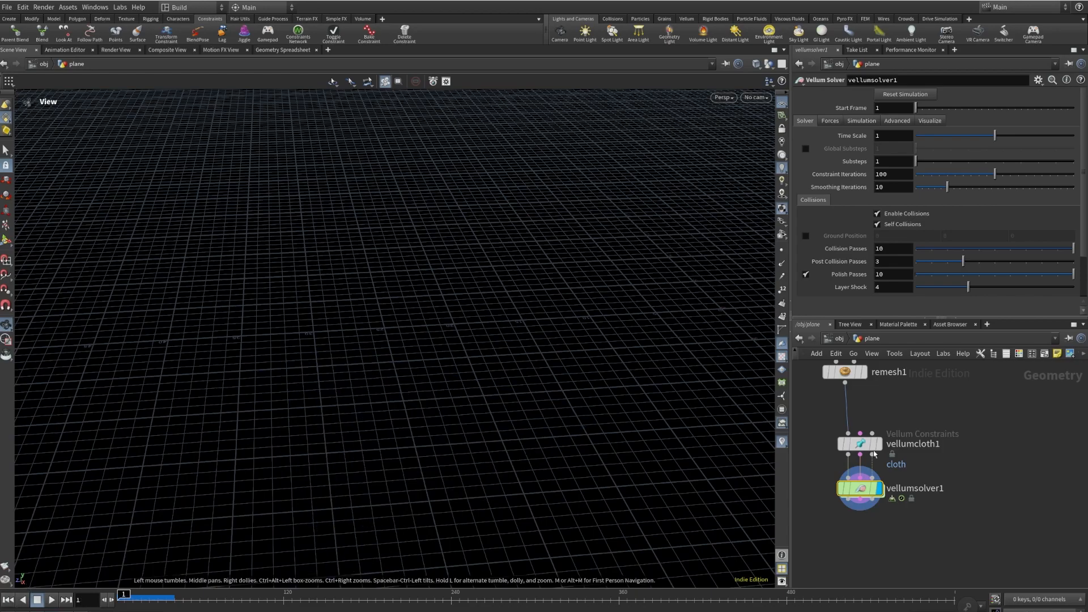
- Move the Remesh, Vellum cloth and Vellum Solver nodes down together to open space below OUT_FOLLOW_PATH_PLANE
{"action": "left_click_drag", "start_coordinate": [974, 507], "coordinate": [843, 411]}
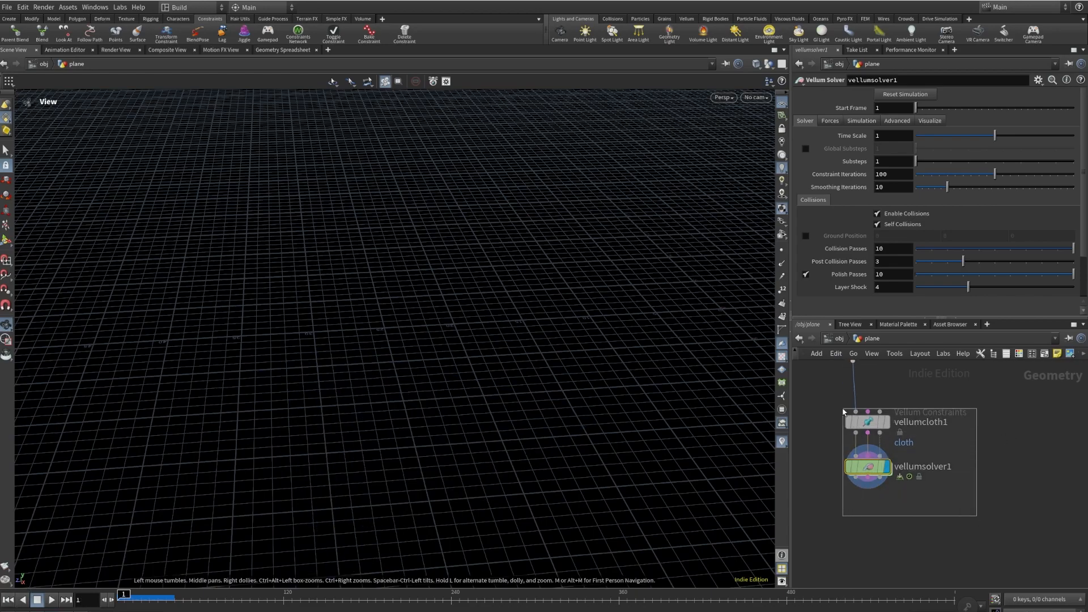
{"action": "scroll", "coordinate": [865, 438], "scroll_direction": "down", "scroll_amount": 3}
{"action": "left_click_drag", "start_coordinate": [937, 487], "coordinate": [859, 462]}
{"action": "scroll", "coordinate": [870, 424], "scroll_direction": "up", "scroll_amount": 4}
{"action": "left_click", "coordinate": [911, 469]}
{"action": "middle_click_drag", "start_coordinate": [883, 426], "coordinate": [908, 353]}
- Set both the Stretch and Bend Stiffness of the Vellum cloth node to Scale by Attribute
{"action": "left_click", "coordinate": [840, 540]}
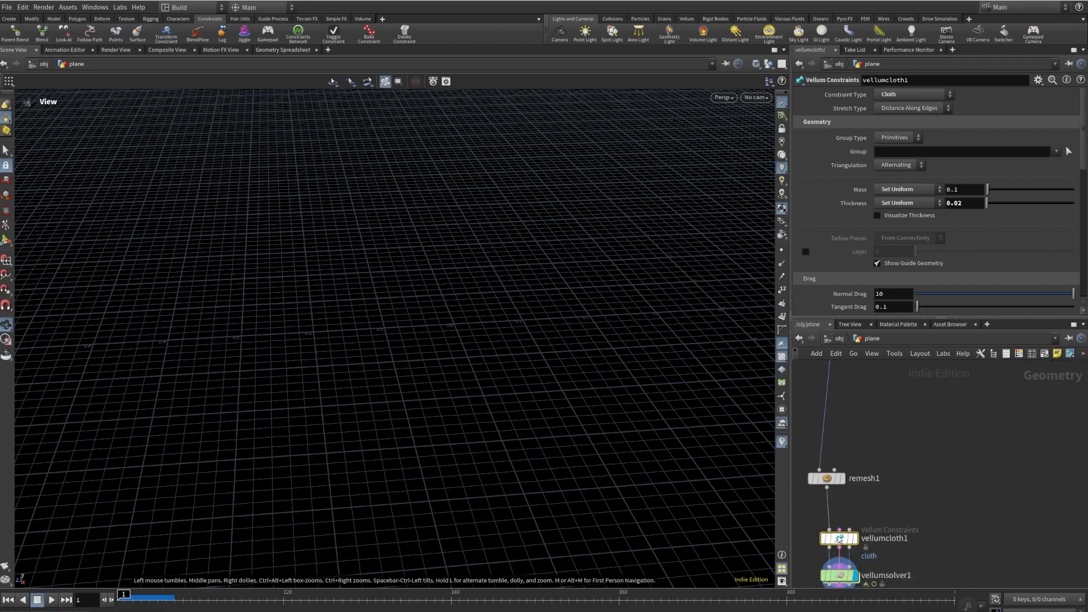
{"action": "scroll", "coordinate": [863, 227], "scroll_direction": "down", "scroll_amount": 8}
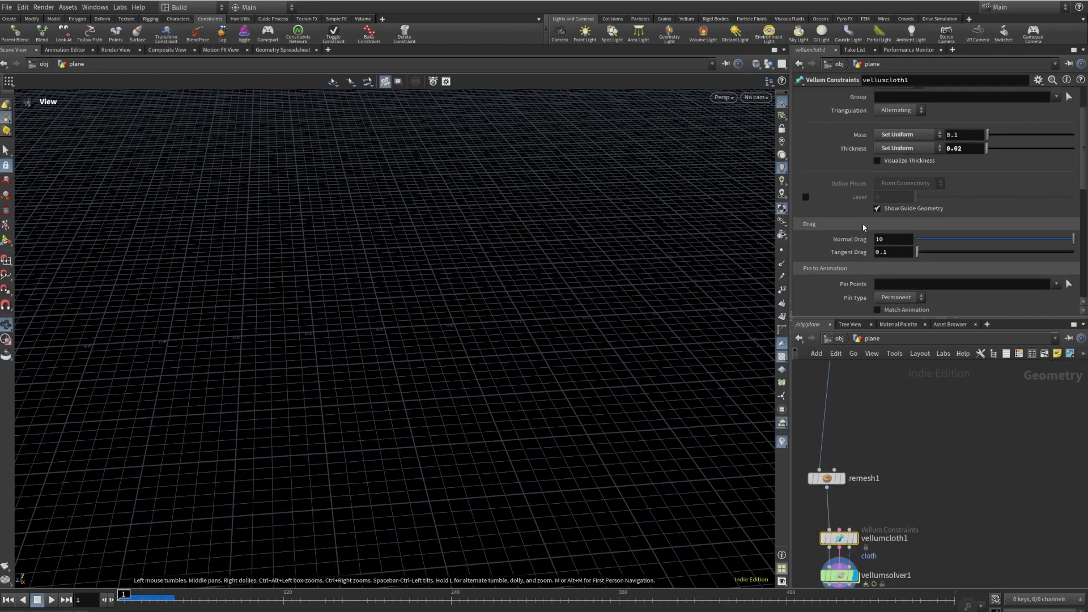
{"action": "scroll", "coordinate": [863, 227], "scroll_direction": "down", "scroll_amount": 2}
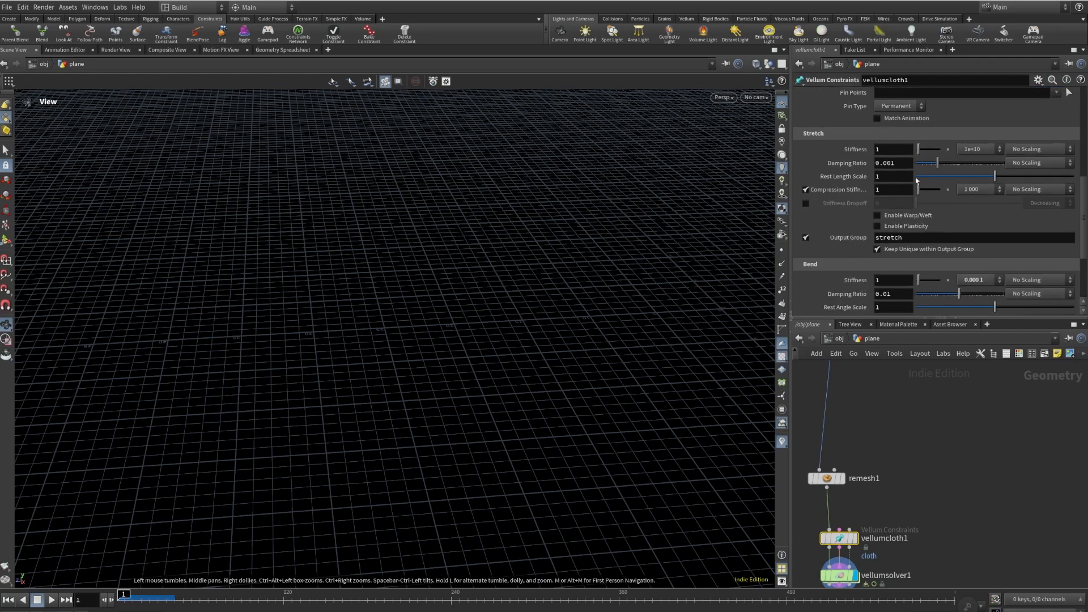
{"action": "left_click", "coordinate": [1019, 154]}
{"action": "left_click", "coordinate": [1014, 173]}
{"action": "double_click", "coordinate": [936, 162]}
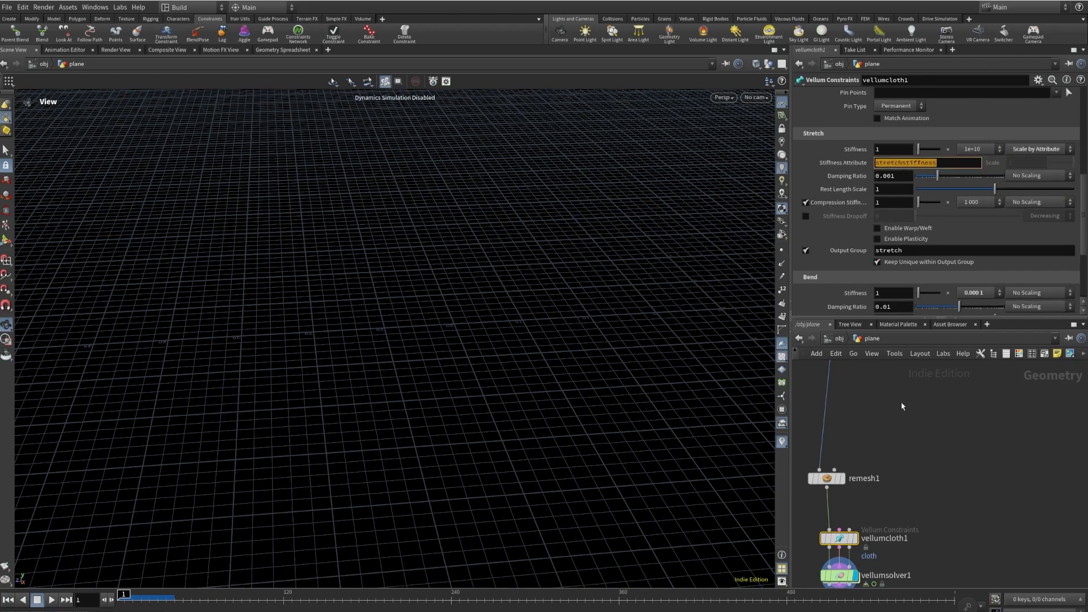
{"action": "left_click", "coordinate": [1042, 293]}
{"action": "left_click", "coordinate": [1047, 319]}
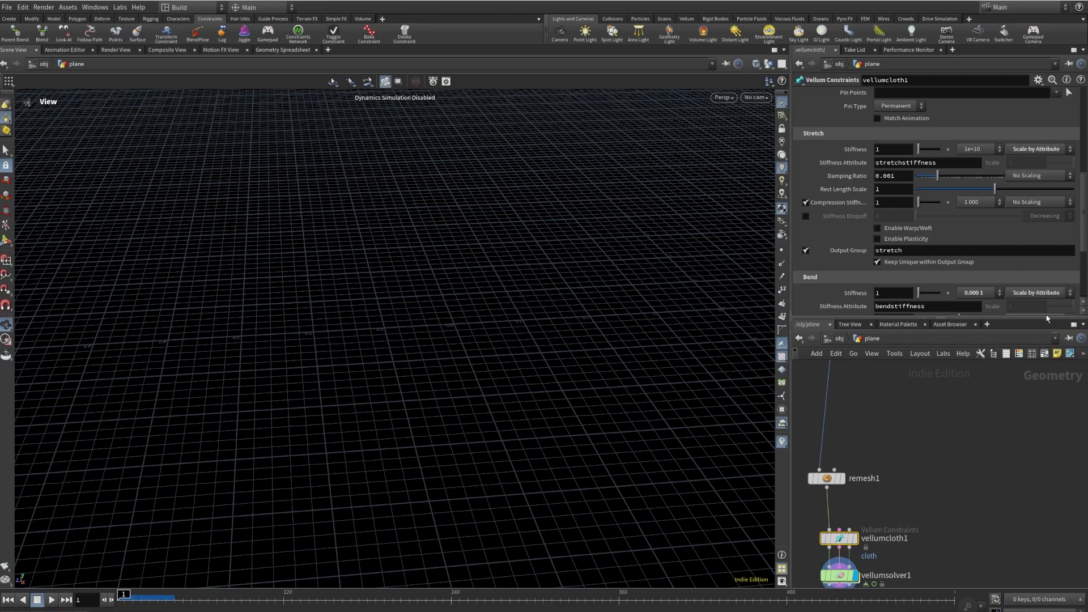
{"action": "double_click", "coordinate": [933, 304]}
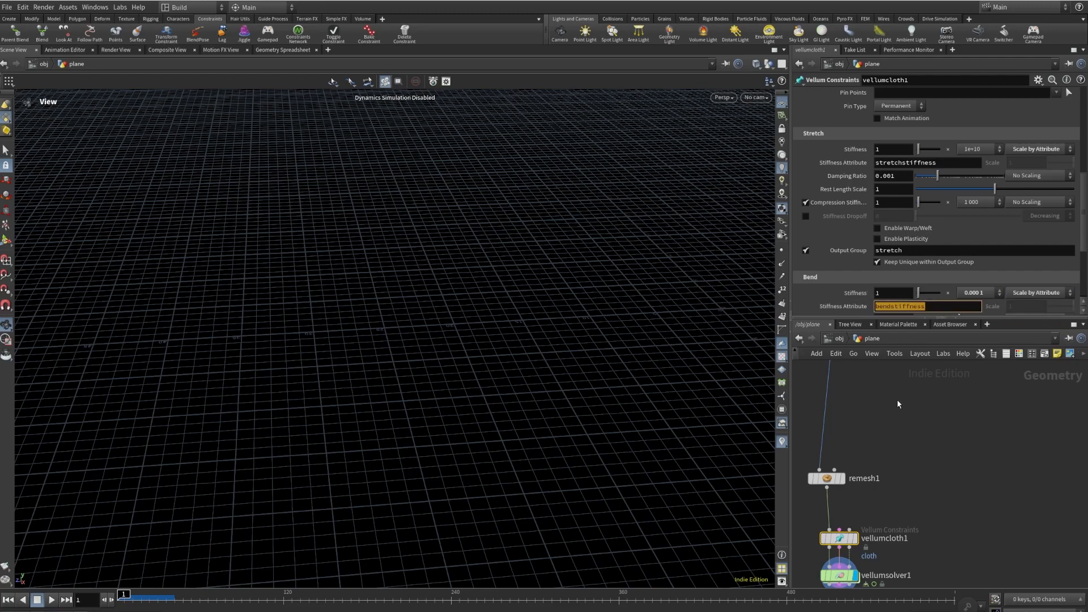
- Insert an Attribute Paint node between OUT_FOLLOW_PATH_PLANE and the Remesh node
{"action": "middle_click_drag", "start_coordinate": [905, 427], "coordinate": [998, 518]}
{"action": "key", "text": "Tab"}
{"action": "type", "text": "ATTRP"}
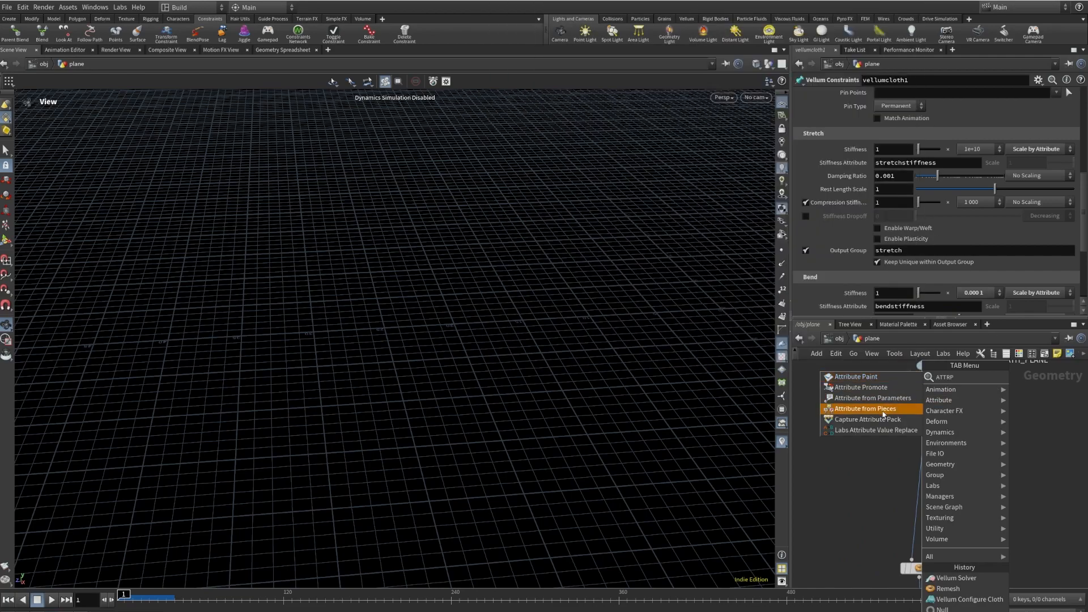
{"action": "left_click", "coordinate": [888, 377]}
{"action": "left_click", "coordinate": [933, 413]}
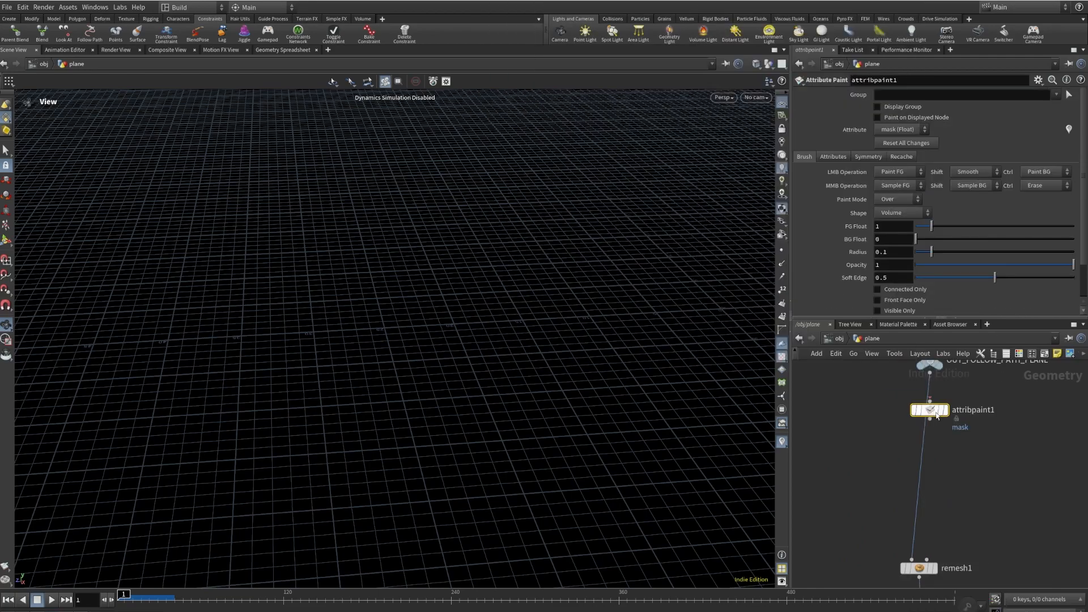
- Copy the attribute name stretchstiffness from the Vellum cloth node and use it as the Attribute Paint node's attribute name
{"action": "middle_click_drag", "start_coordinate": [969, 532], "coordinate": [959, 428]}
{"action": "left_click", "coordinate": [922, 525]}
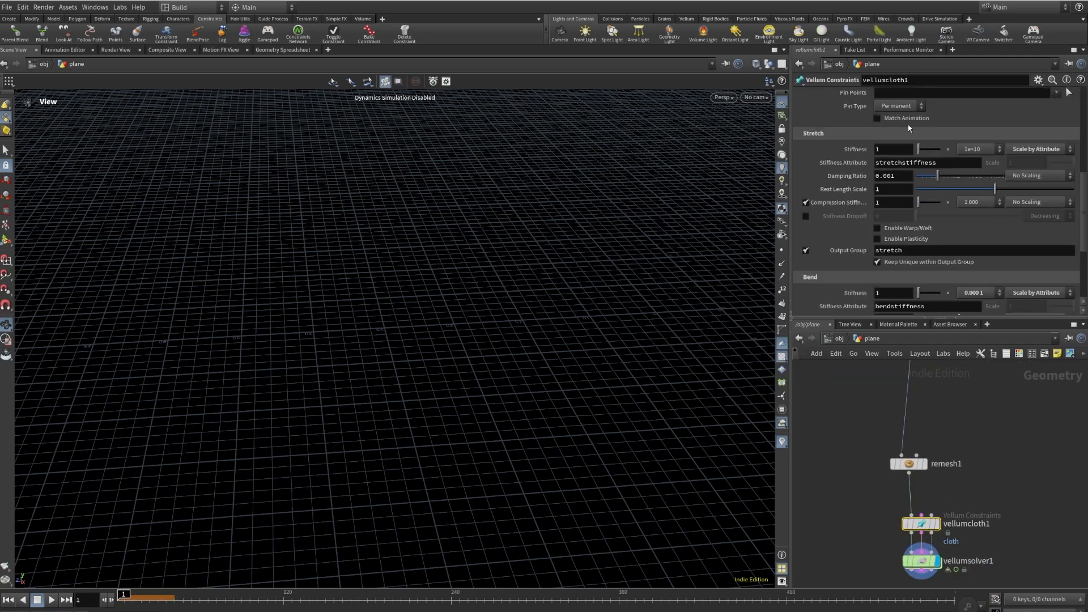
{"action": "double_click", "coordinate": [957, 161]}
{"action": "key", "text": "ctrl+c"}
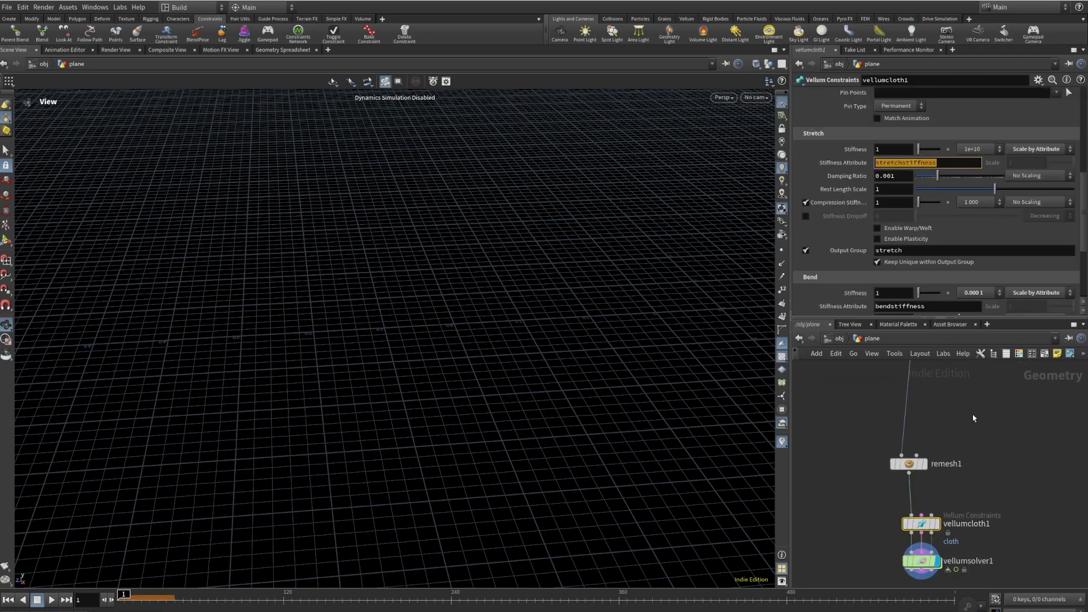
{"action": "middle_click_drag", "start_coordinate": [972, 414], "coordinate": [967, 505]}
{"action": "left_click", "coordinate": [910, 404]}
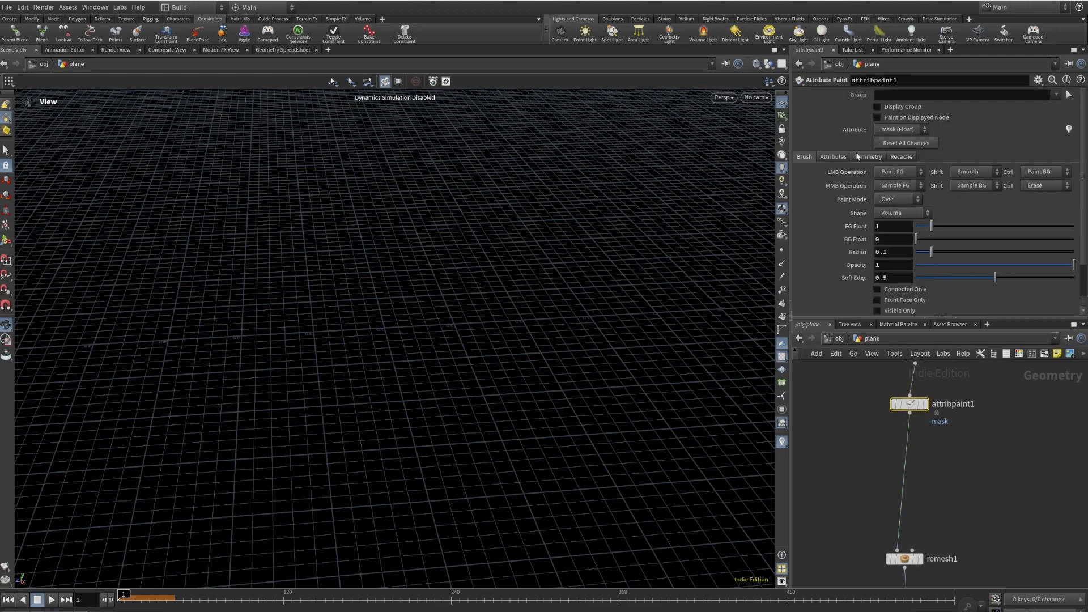
{"action": "left_click", "coordinate": [839, 157]}
{"action": "double_click", "coordinate": [922, 188]}
{"action": "key", "text": "ctrl+v"}
{"action": "key", "text": "Return"}
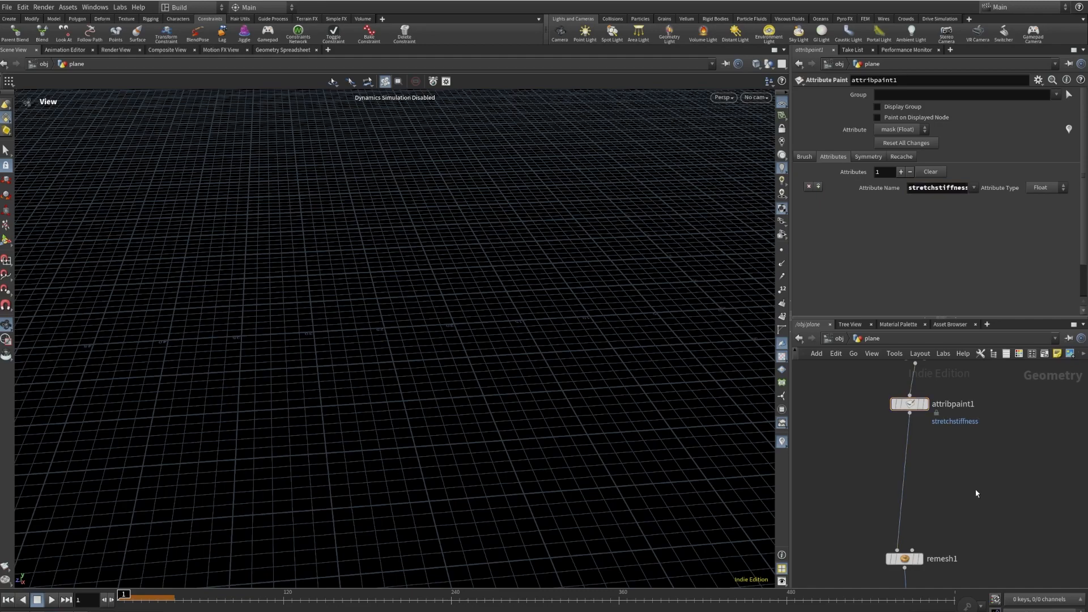
- Show the Attribute Paint brush settings, frame the plane, and inspect it at frame 6 and the first frame
{"action": "left_click", "coordinate": [805, 157]}
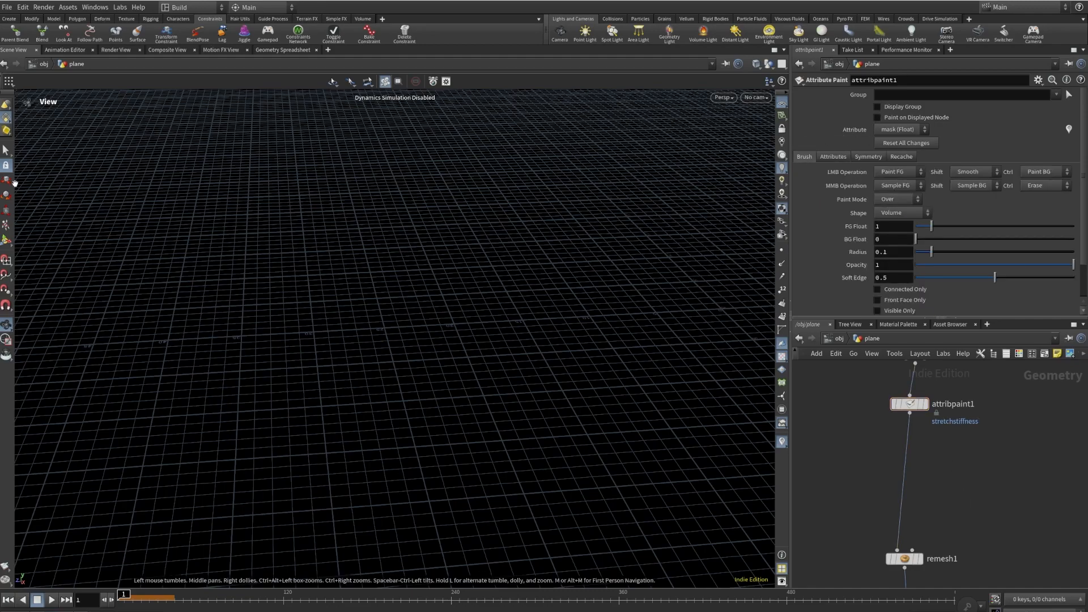
{"action": "key", "text": "f"}
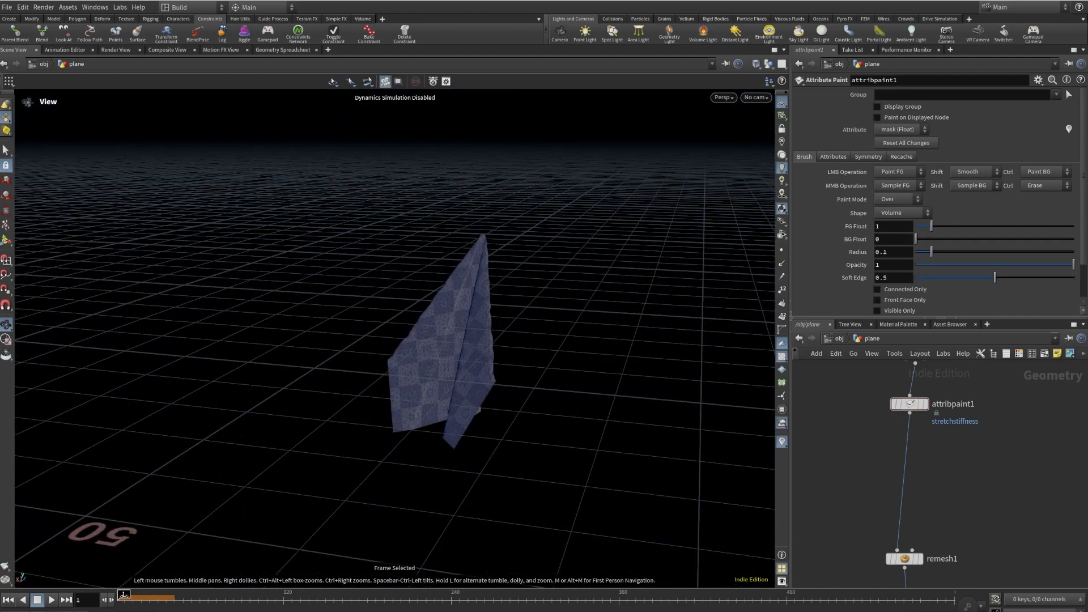
{"action": "left_click_drag", "start_coordinate": [121, 597], "coordinate": [125, 595]}
{"action": "left_click_drag", "start_coordinate": [451, 270], "coordinate": [636, 265]}
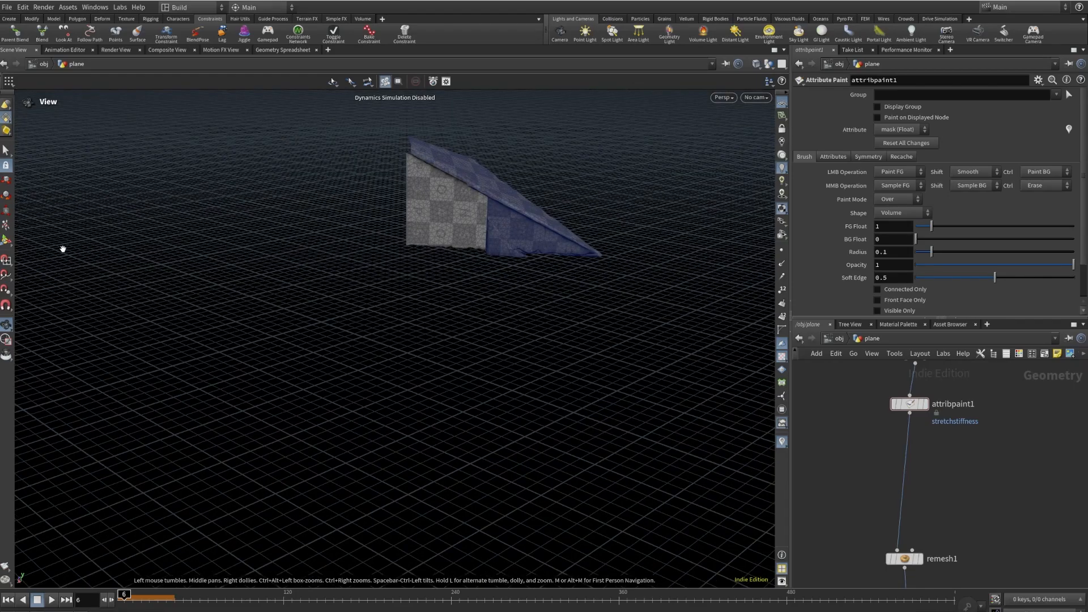
{"action": "middle_click_drag", "start_coordinate": [495, 274], "coordinate": [455, 354]}
{"action": "key", "text": "Return"}
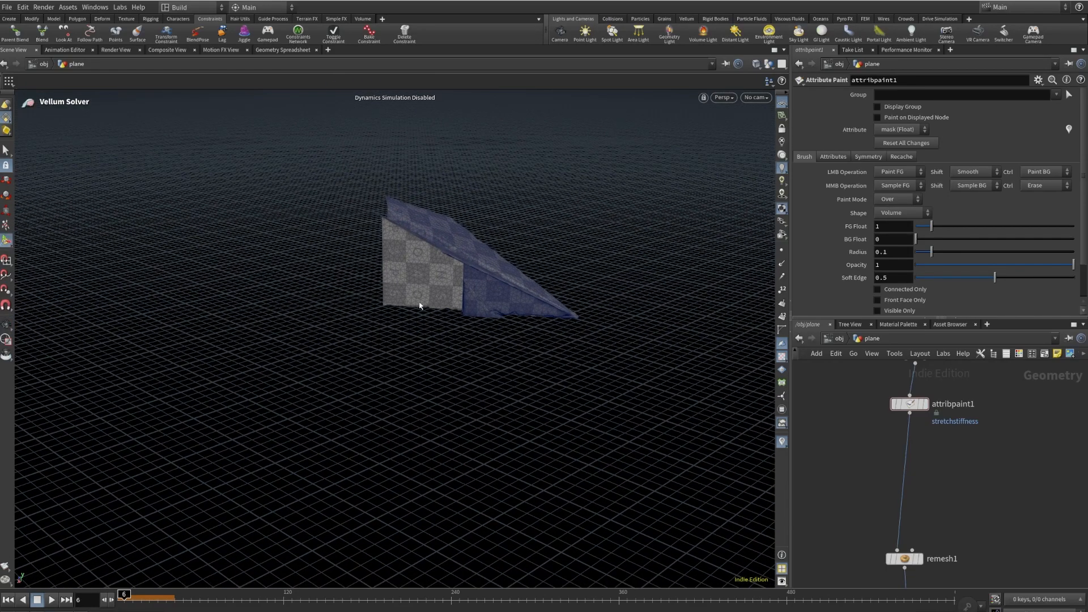
{"action": "key", "text": "Escape"}
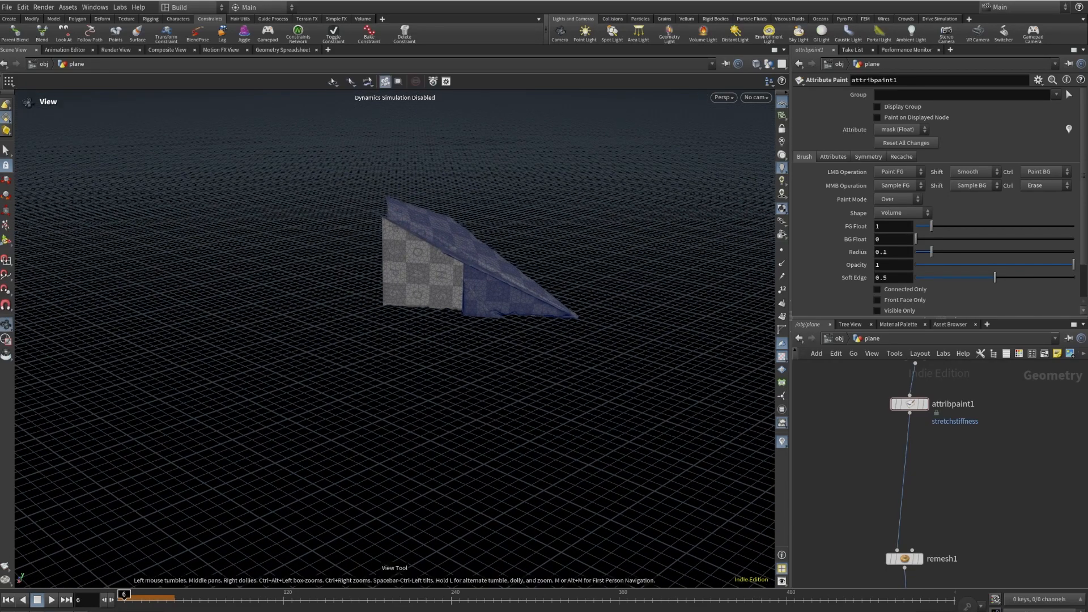
{"action": "left_click", "coordinate": [8, 600]}
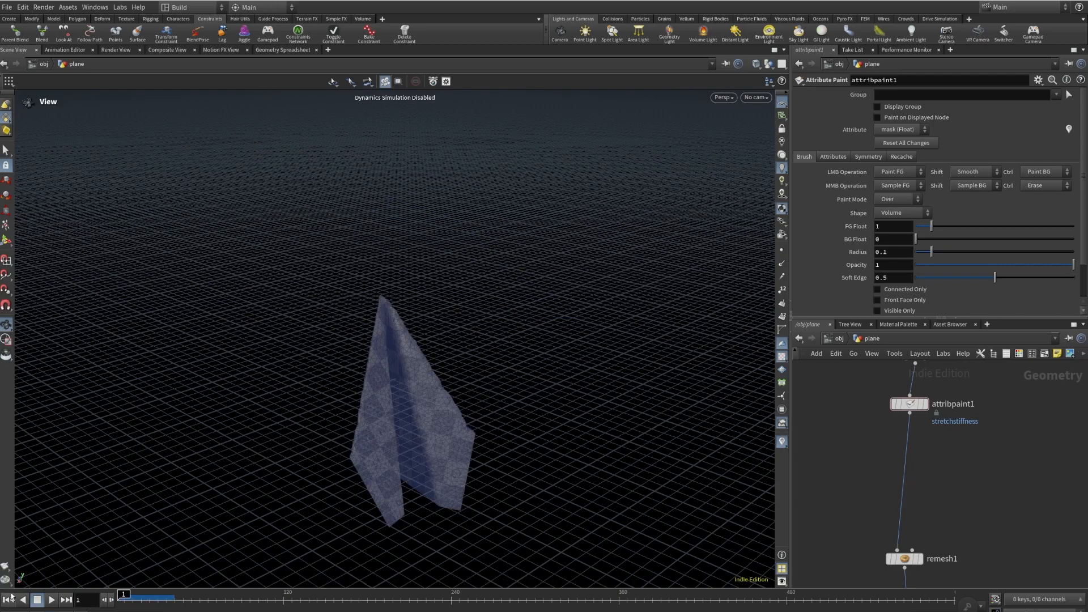
- Go to frame 20 and display the Attribute Paint node with the plane in view
{"action": "left_click", "coordinate": [144, 606]}
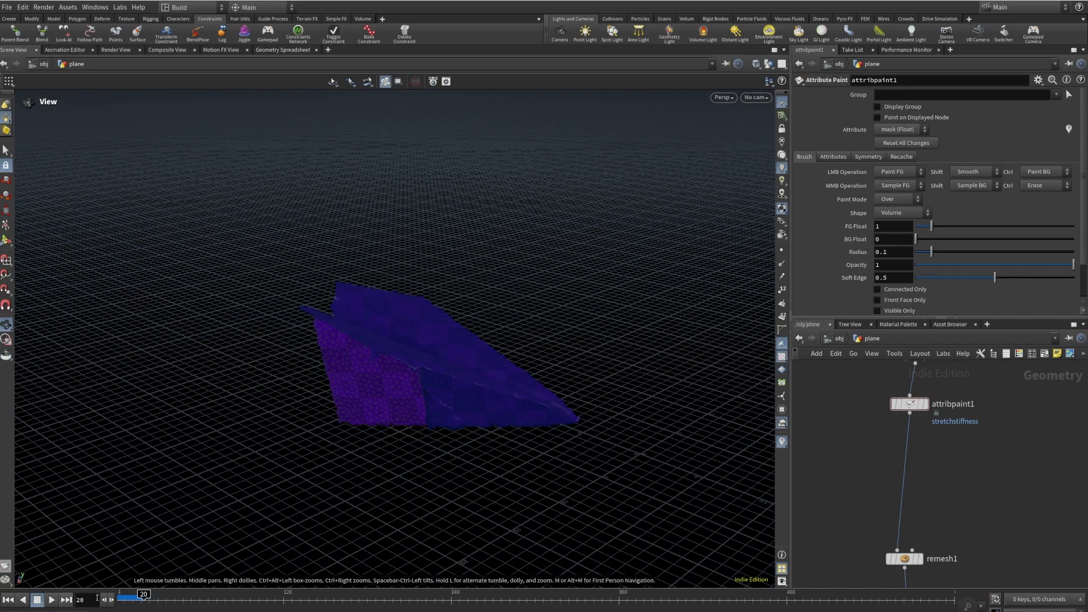
{"action": "scroll", "coordinate": [973, 512], "scroll_direction": "down", "scroll_amount": 3}
{"action": "scroll", "coordinate": [928, 439], "scroll_direction": "up", "scroll_amount": 4}
{"action": "left_click", "coordinate": [953, 465]}
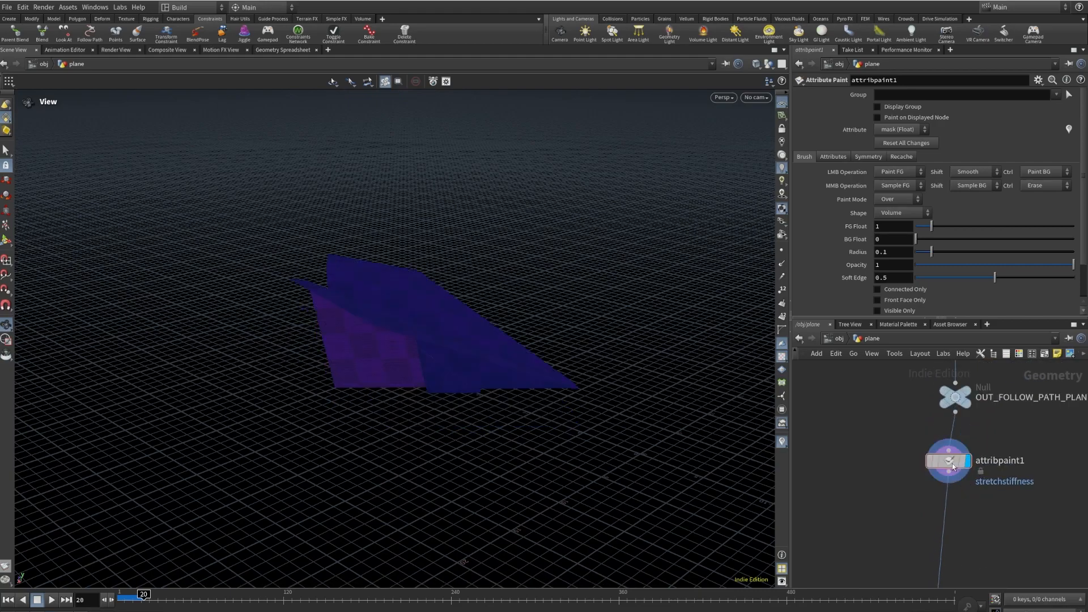
- Paint stretchstiffness 1 at full opacity over the plane's body and inner wing areas, enlarging the brush radius to about 2.41
{"action": "left_click_drag", "start_coordinate": [461, 252], "coordinate": [436, 289]}
{"action": "left_click", "coordinate": [6, 240]}
{"action": "scroll", "coordinate": [371, 386], "scroll_direction": "up", "scroll_amount": 9}
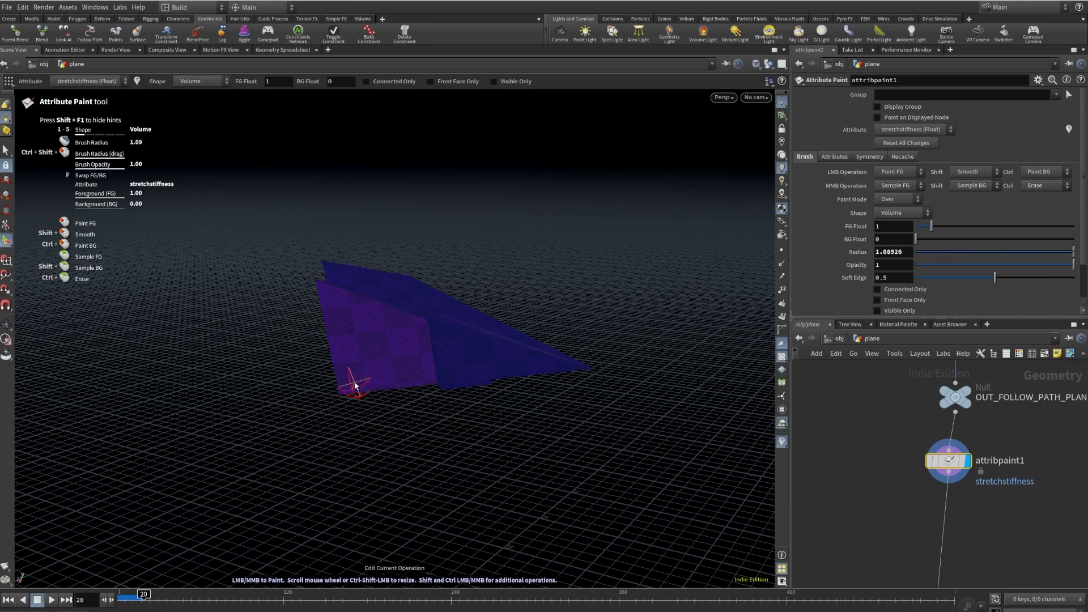
{"action": "left_click_drag", "start_coordinate": [296, 382], "coordinate": [497, 420]}
{"action": "mouse_move", "coordinate": [214, 323]}
{"action": "left_mouse_down"}
{"action": "mouse_move", "coordinate": [417, 359]}
{"action": "mouse_move", "coordinate": [515, 397]}
{"action": "mouse_move", "coordinate": [330, 375]}
{"action": "left_mouse_up"}
{"action": "mouse_move", "coordinate": [305, 335]}
{"action": "left_mouse_down"}
{"action": "mouse_move", "coordinate": [442, 367]}
{"action": "mouse_move", "coordinate": [655, 391]}
{"action": "left_mouse_up"}
{"action": "mouse_move", "coordinate": [306, 330]}
{"action": "left_mouse_down"}
{"action": "mouse_move", "coordinate": [522, 365]}
{"action": "mouse_move", "coordinate": [340, 329]}
{"action": "mouse_move", "coordinate": [383, 337]}
{"action": "left_mouse_up"}
{"action": "mouse_move", "coordinate": [637, 383]}
{"action": "left_mouse_down"}
{"action": "mouse_move", "coordinate": [403, 365]}
{"action": "mouse_move", "coordinate": [350, 417]}
{"action": "mouse_move", "coordinate": [387, 225]}
{"action": "mouse_move", "coordinate": [389, 300]}
{"action": "mouse_move", "coordinate": [369, 406]}
{"action": "mouse_move", "coordinate": [396, 190]}
{"action": "mouse_move", "coordinate": [411, 209]}
{"action": "mouse_move", "coordinate": [388, 280]}
{"action": "mouse_move", "coordinate": [381, 199]}
{"action": "mouse_move", "coordinate": [340, 448]}
{"action": "left_mouse_up"}
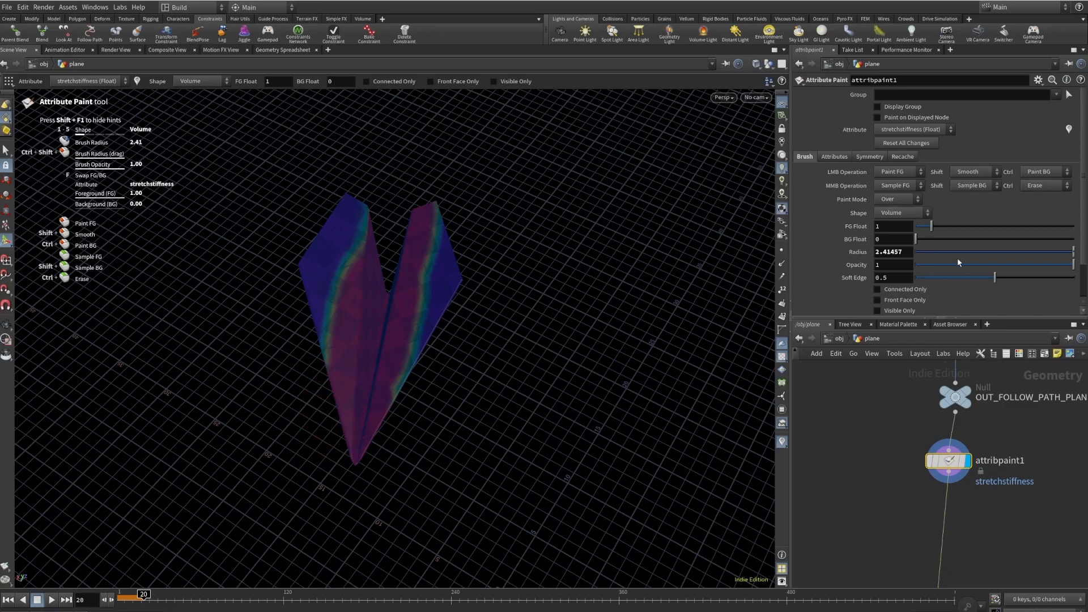
- Lower the brush opacity to 0.531 and paint stretchstiffness over the outer parts of both wings
{"action": "left_click", "coordinate": [1000, 266]}
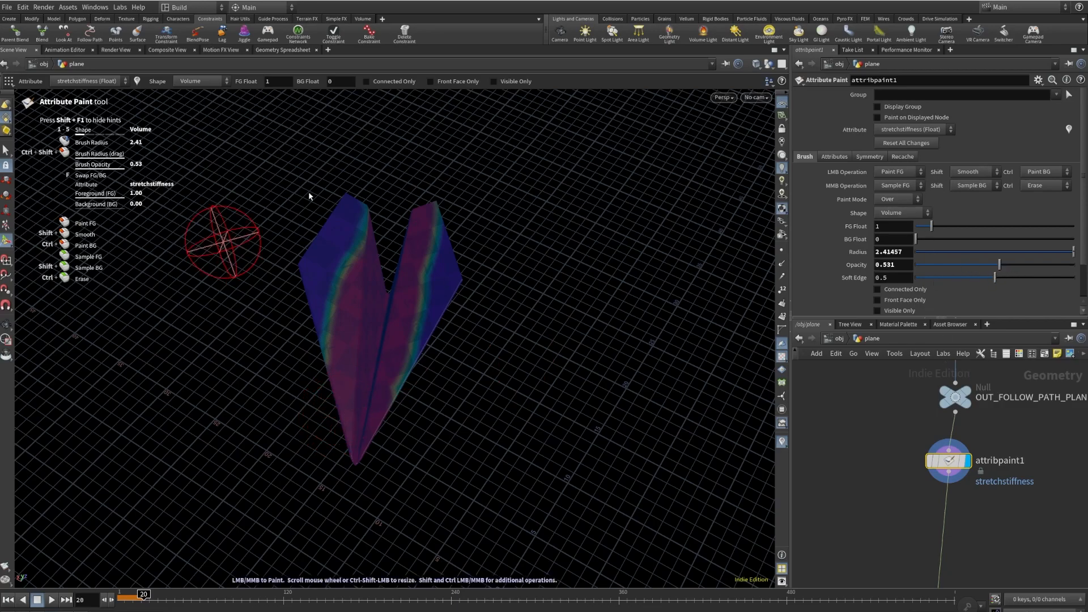
{"action": "mouse_move", "coordinate": [449, 194]}
{"action": "left_mouse_down"}
{"action": "mouse_move", "coordinate": [416, 402]}
{"action": "mouse_move", "coordinate": [435, 177]}
{"action": "left_mouse_up"}
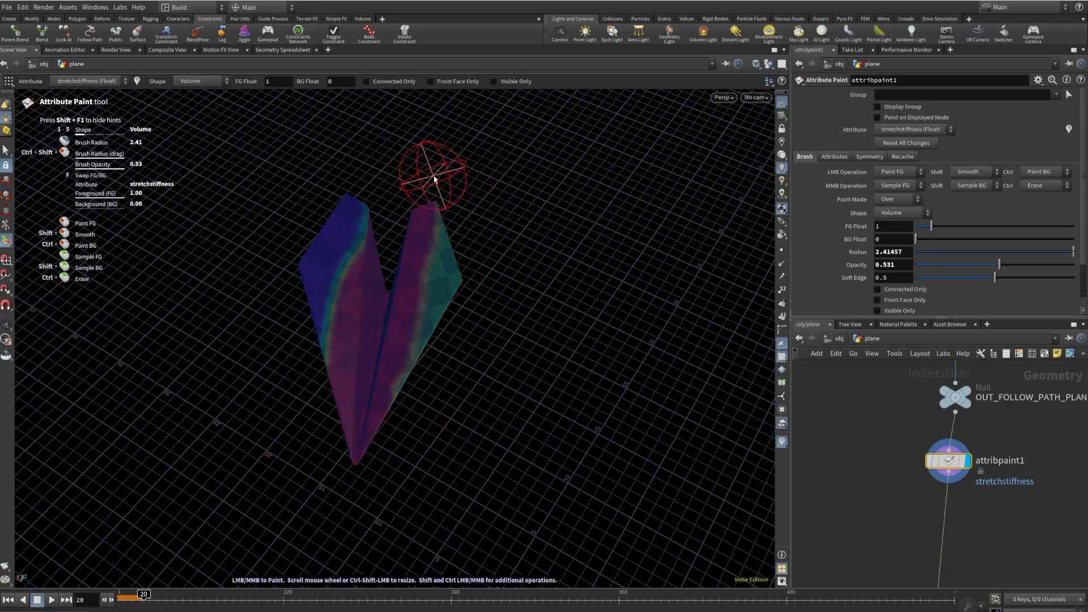
{"action": "left_click_drag", "start_coordinate": [357, 178], "coordinate": [306, 385]}
{"action": "mouse_move", "coordinate": [374, 224]}
{"action": "left_mouse_down"}
{"action": "mouse_move", "coordinate": [350, 306]}
{"action": "mouse_move", "coordinate": [370, 153]}
{"action": "left_mouse_up"}
{"action": "left_click_drag", "start_coordinate": [449, 194], "coordinate": [400, 405]}
{"action": "key", "text": "Escape"}
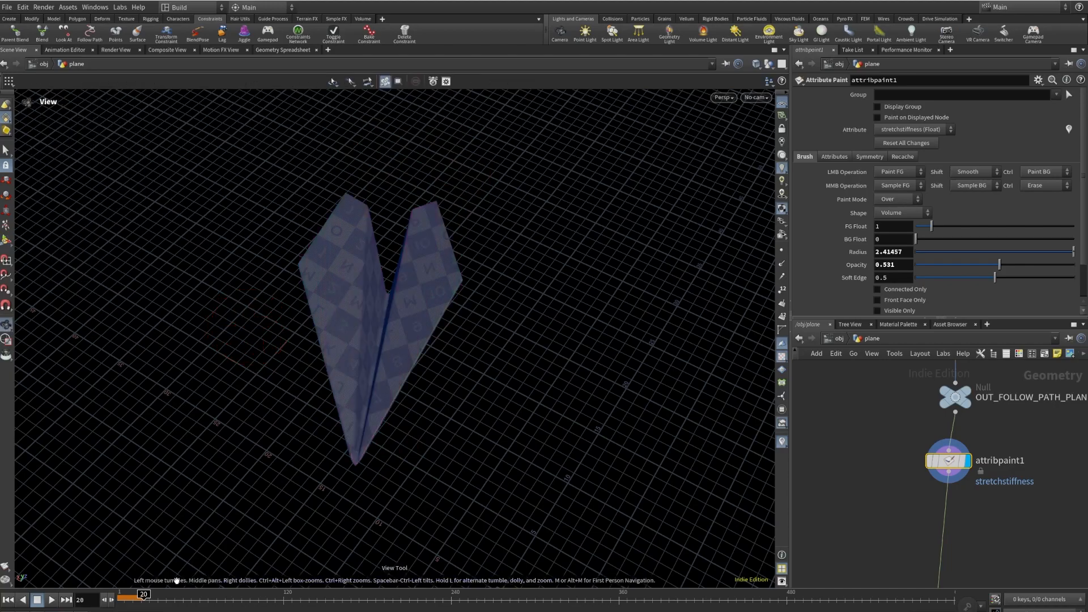
- Return to the first frame and insert a second Attribute Paint node directly after the stretchstiffness paint node
{"action": "left_click", "coordinate": [11, 600]}
{"action": "middle_click_drag", "start_coordinate": [987, 524], "coordinate": [968, 506]}
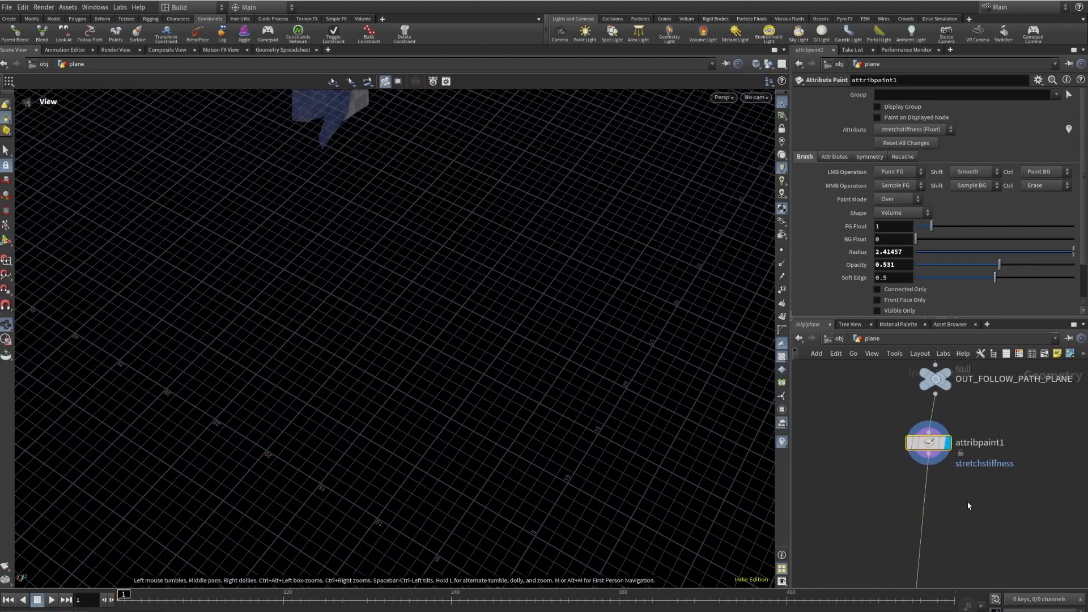
{"action": "key", "text": "Tab"}
{"action": "type", "text": "ATTR"}
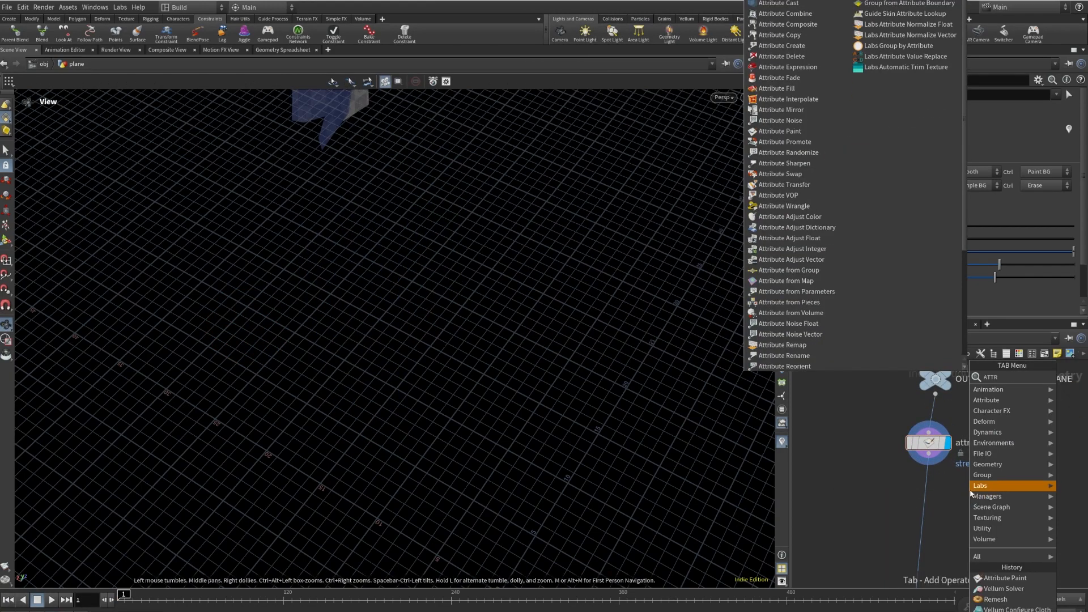
{"action": "type", "text": "B"}
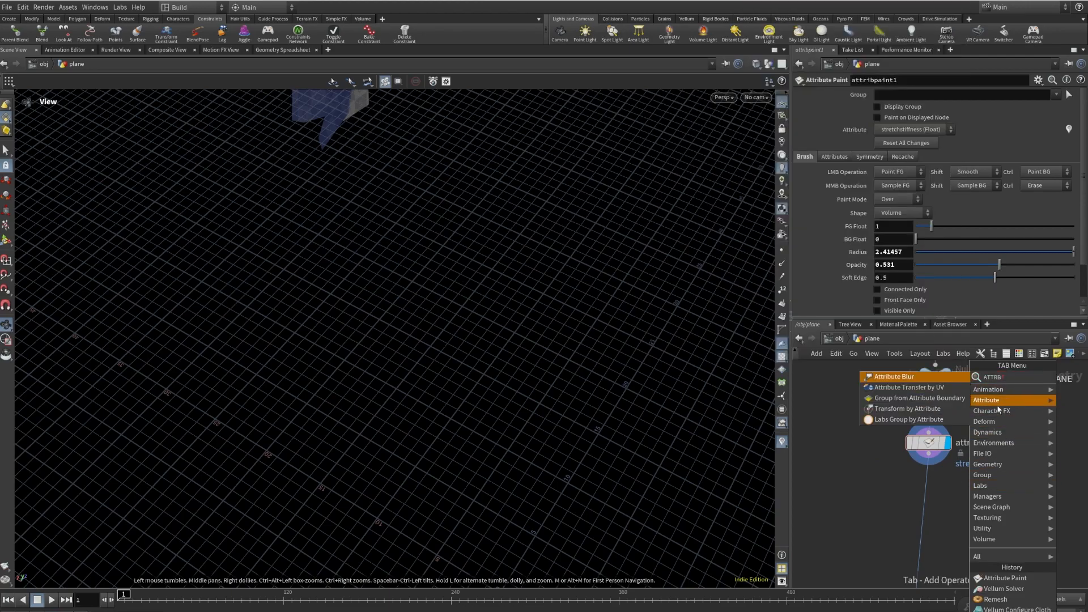
{"action": "key", "text": "BackSpace"}
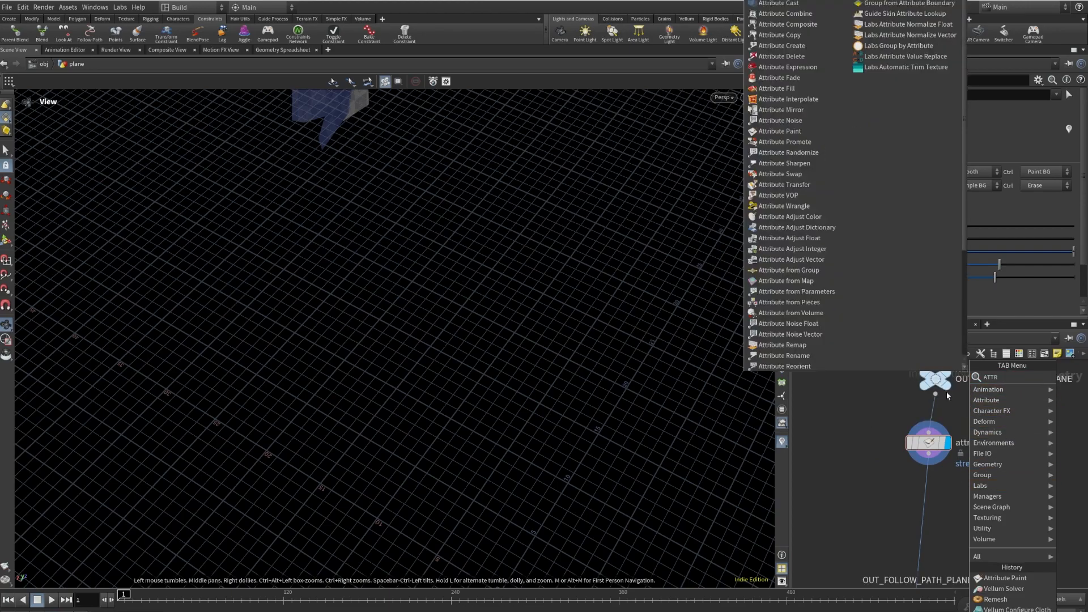
{"action": "type", "text": "P"}
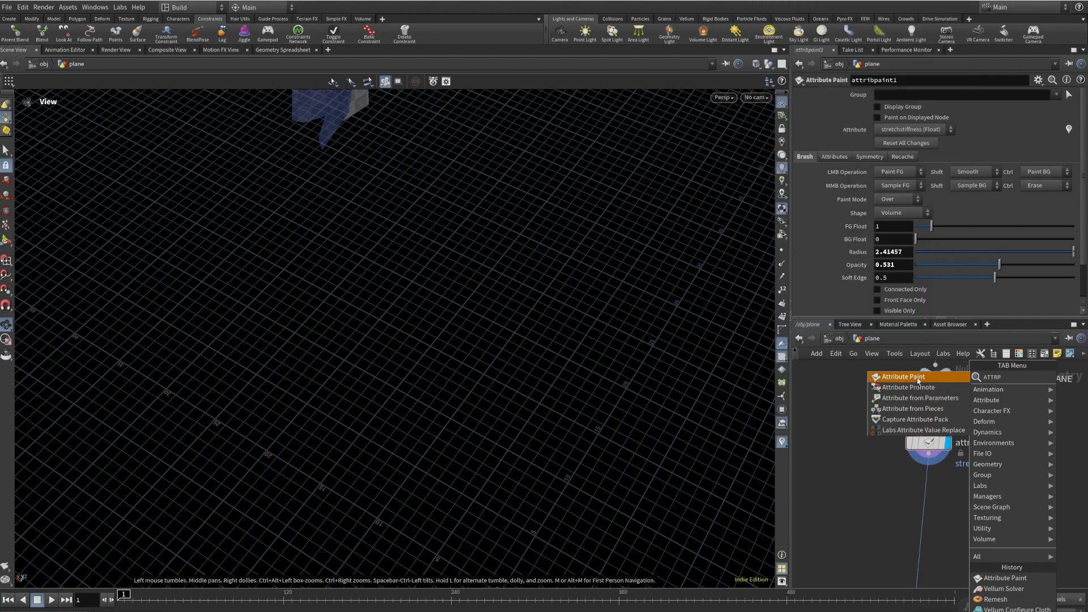
{"action": "left_click", "coordinate": [921, 377]}
{"action": "left_click", "coordinate": [926, 505]}
{"action": "scroll", "coordinate": [940, 507], "scroll_direction": "down", "scroll_amount": 3}
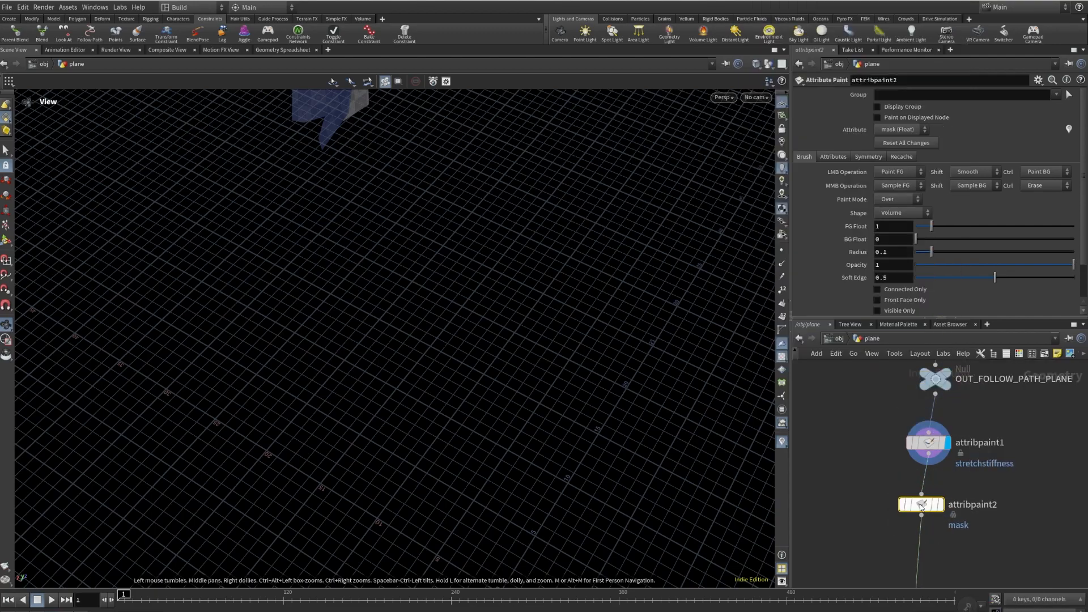
- Copy the bend stiffness attribute name bendstiffness from the Vellum cloth node
{"action": "middle_click_drag", "start_coordinate": [1000, 540], "coordinate": [973, 435]}
{"action": "scroll", "coordinate": [911, 497], "scroll_direction": "up", "scroll_amount": 3}
{"action": "left_click", "coordinate": [923, 492]}
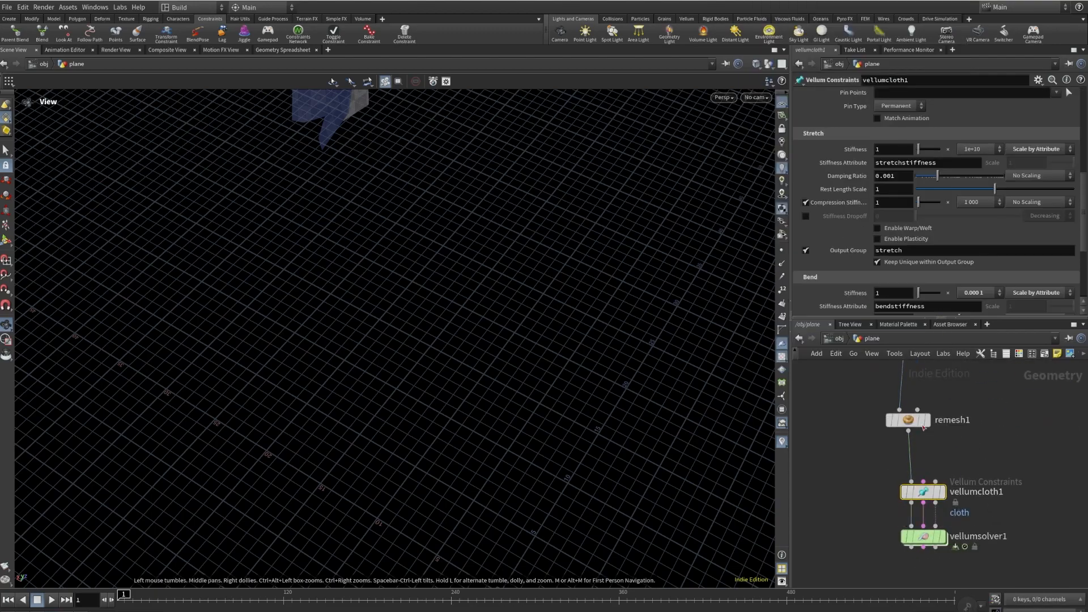
{"action": "left_click_drag", "start_coordinate": [935, 310], "coordinate": [835, 311]}
{"action": "key", "text": "ctrl+c"}
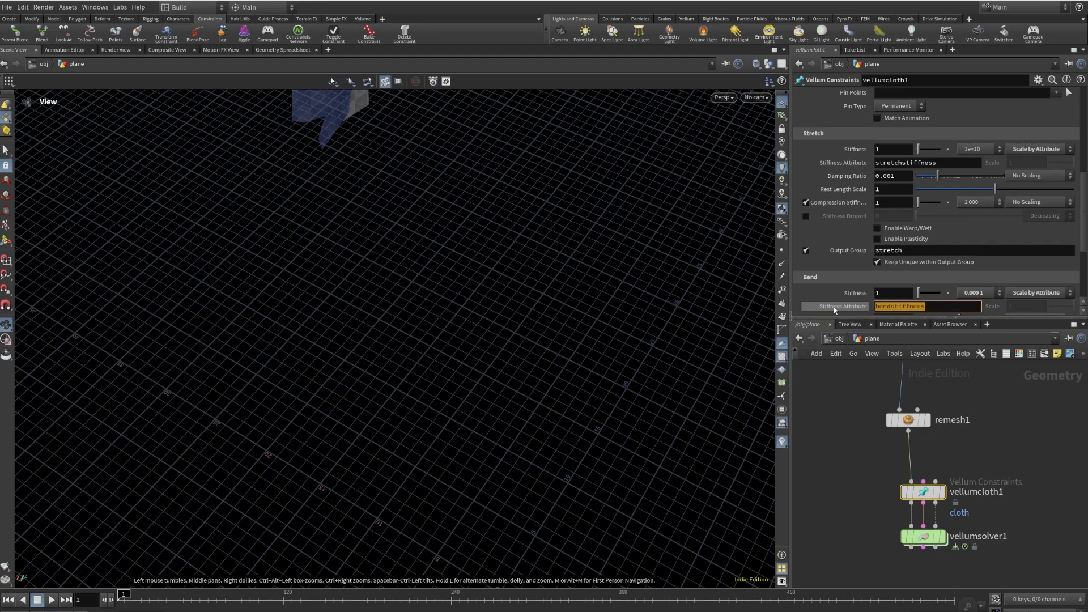
- Display the second Attribute Paint node and set its attribute name to bendstiffness
{"action": "left_click", "coordinate": [976, 431]}
{"action": "middle_click_drag", "start_coordinate": [994, 407], "coordinate": [986, 588]}
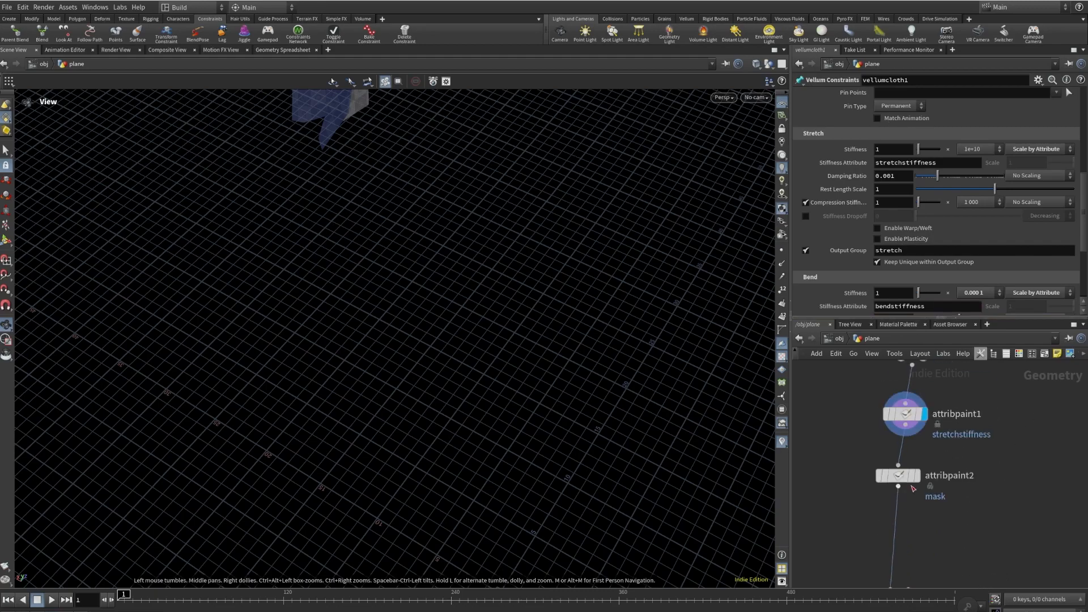
{"action": "scroll", "coordinate": [914, 489], "scroll_direction": "up", "scroll_amount": 3}
{"action": "left_click", "coordinate": [888, 469]}
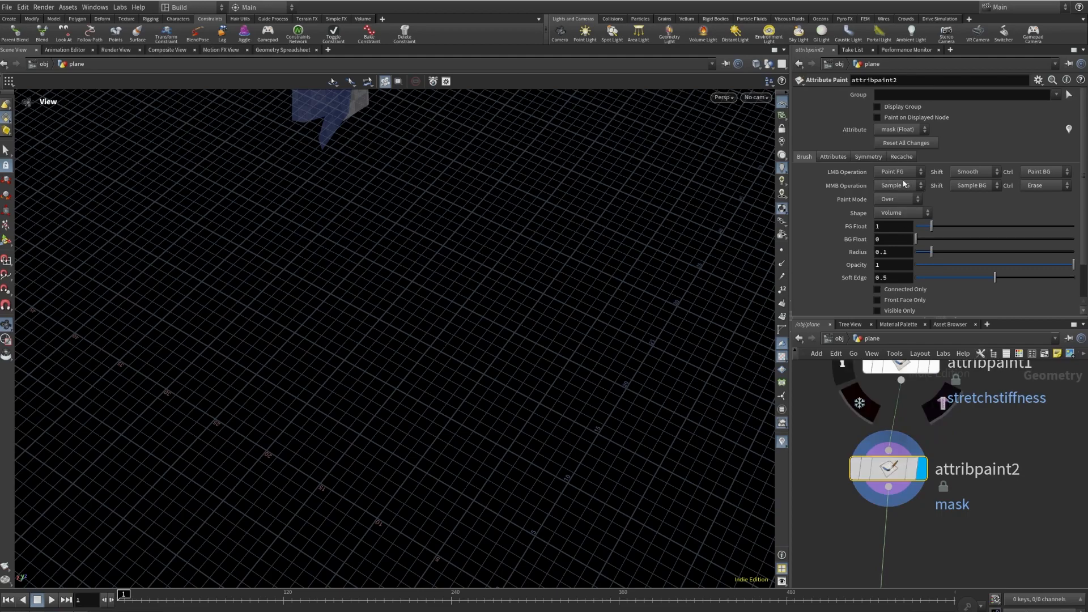
{"action": "left_click", "coordinate": [832, 157]}
{"action": "double_click", "coordinate": [950, 191]}
{"action": "key", "text": "ctrl+v"}
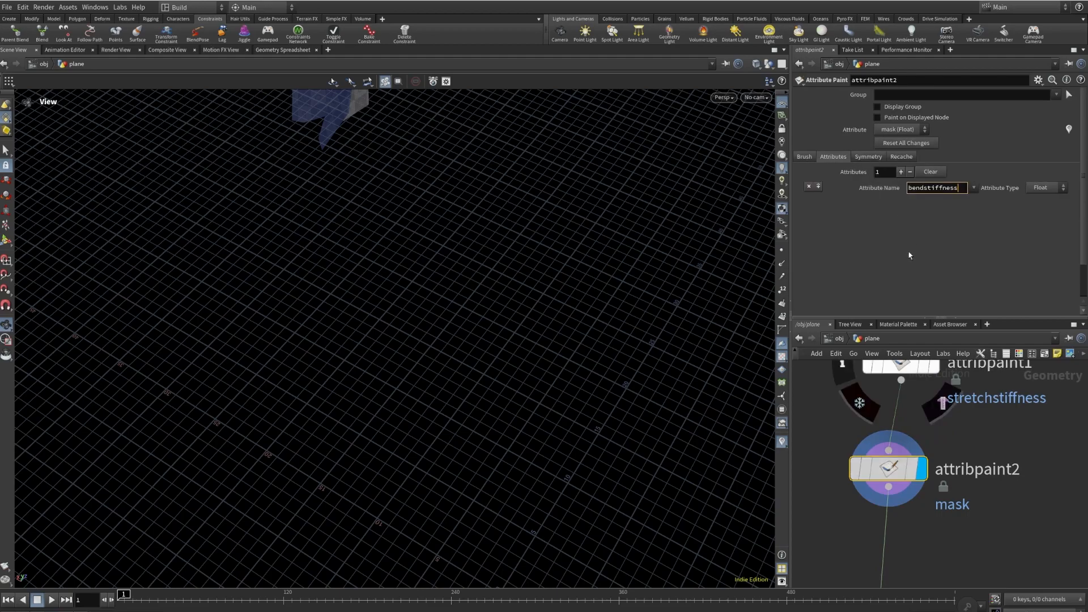
{"action": "key", "text": "Return"}
- Frame the plane in the viewport and go to frame 9
{"action": "key", "text": "f"}
{"action": "right_click_drag", "start_coordinate": [508, 312], "coordinate": [170, 313]}
{"action": "left_click_drag", "start_coordinate": [507, 313], "coordinate": [382, 248]}
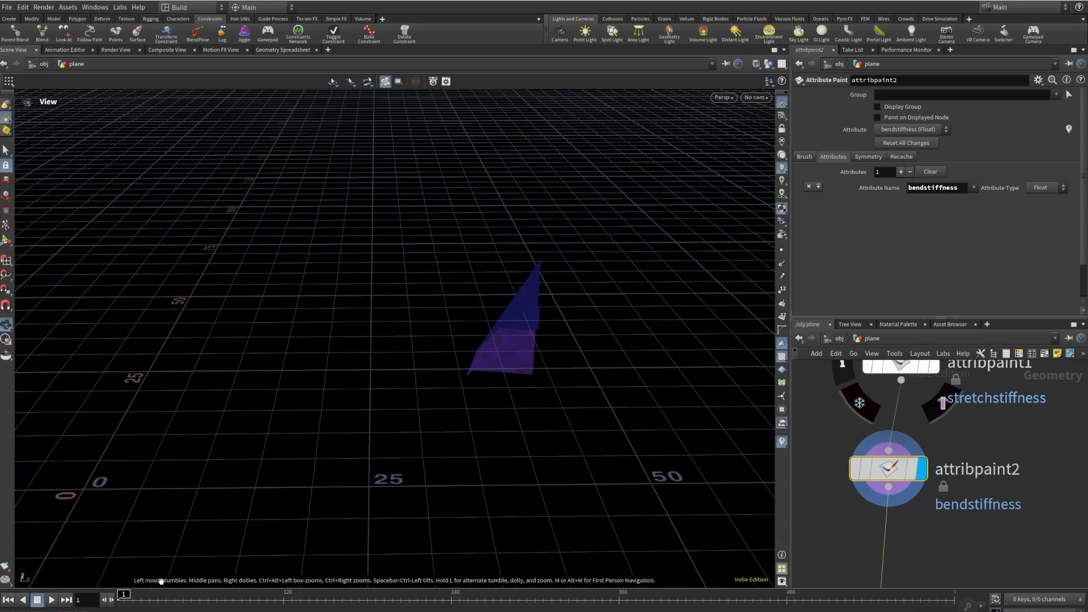
{"action": "left_click_drag", "start_coordinate": [123, 600], "coordinate": [128, 598]}
{"action": "left_click_drag", "start_coordinate": [227, 261], "coordinate": [524, 277]}
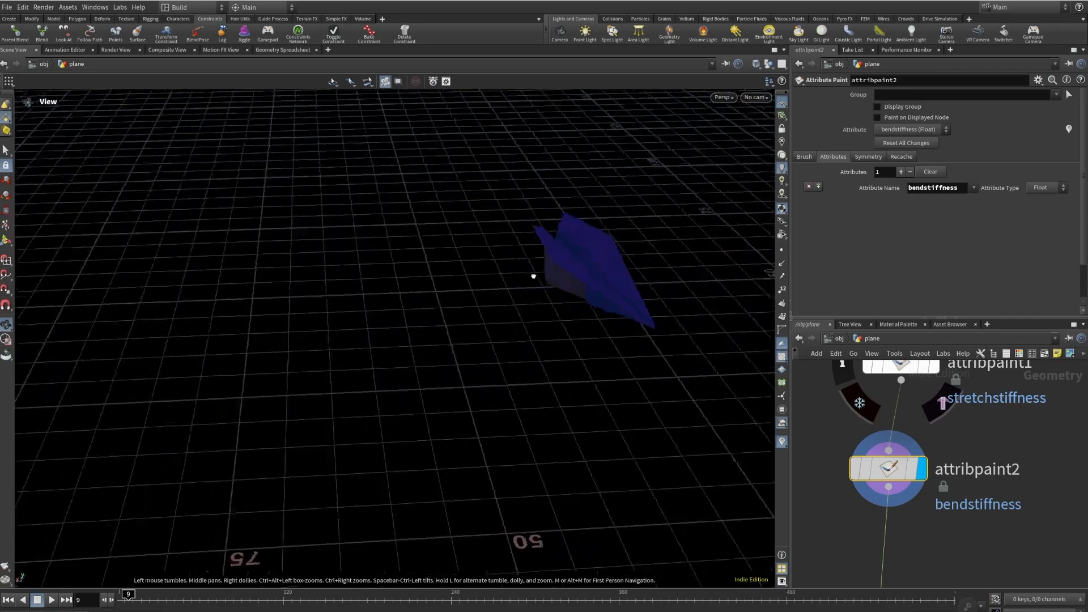
- Paint bendstiffness 1 at full opacity over the plane's lower body and nose with a brush radius of about 4.39
{"action": "left_click", "coordinate": [9, 248]}
{"action": "middle_click_drag", "start_coordinate": [583, 335], "coordinate": [418, 348], "text": "alt"}
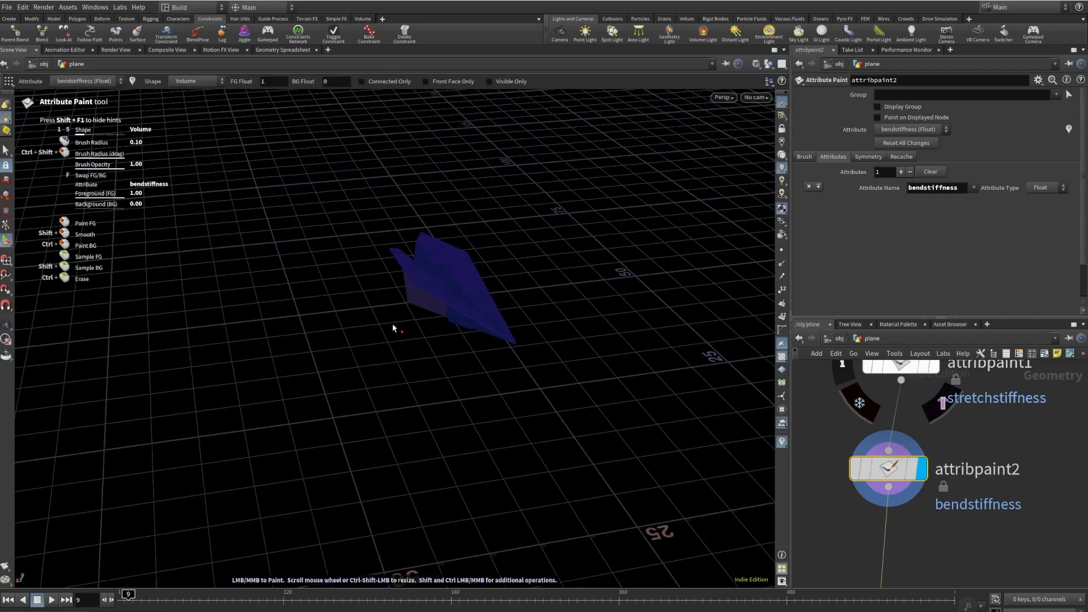
{"action": "right_click_drag", "start_coordinate": [417, 348], "coordinate": [527, 306], "text": "alt"}
{"action": "mouse_move", "coordinate": [527, 306]}
{"action": "left_mouse_down", "text": "alt"}
{"action": "mouse_move", "coordinate": [370, 329]}
{"action": "mouse_move", "coordinate": [629, 405]}
{"action": "mouse_move", "coordinate": [308, 308]}
{"action": "mouse_move", "coordinate": [692, 389]}
{"action": "mouse_move", "coordinate": [310, 285]}
{"action": "left_mouse_up", "text": "alt"}
{"action": "scroll", "coordinate": [386, 297], "scroll_direction": "up", "scroll_amount": 13}
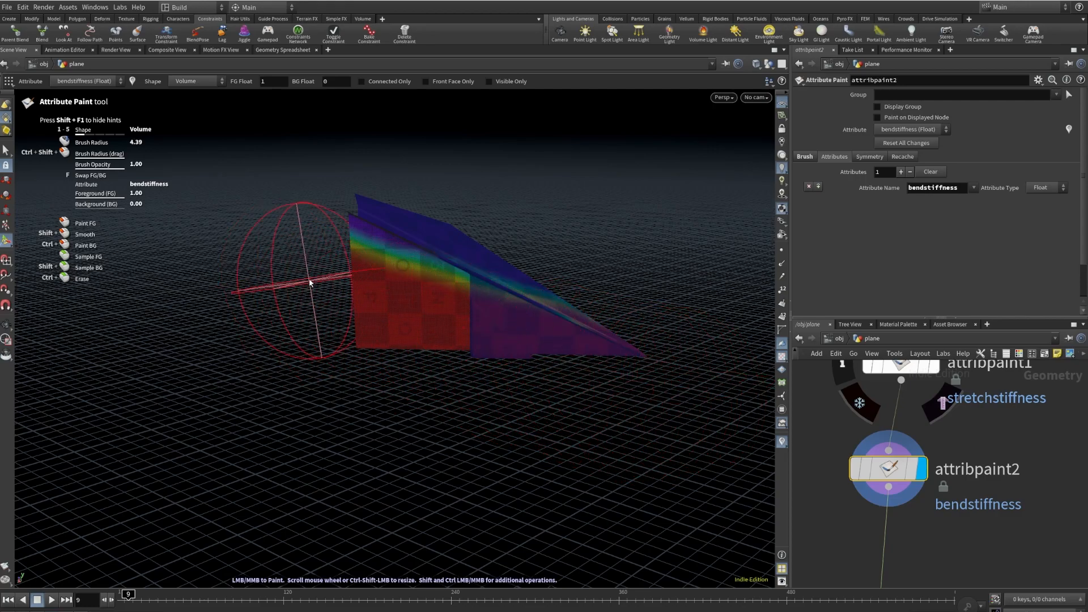
{"action": "key", "text": "Escape"}
{"action": "mouse_move", "coordinate": [590, 295]}
{"action": "left_mouse_down"}
{"action": "mouse_move", "coordinate": [411, 339]}
{"action": "mouse_move", "coordinate": [510, 299]}
{"action": "mouse_move", "coordinate": [532, 303]}
{"action": "mouse_move", "coordinate": [500, 223]}
{"action": "left_mouse_up"}
{"action": "left_click_drag", "start_coordinate": [502, 145], "coordinate": [450, 486]}
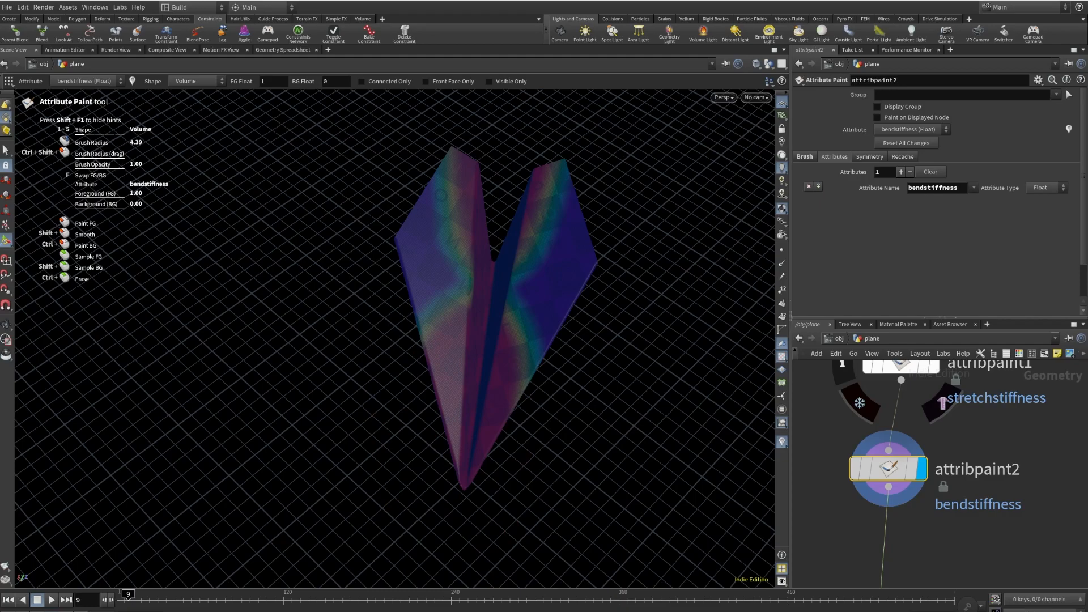
- Reduce the brush radius to 2.67 and paint bendstiffness along both inner wings, undoing and repainting the stroke on the second wing
{"action": "scroll", "coordinate": [475, 148], "scroll_direction": "down", "scroll_amount": 5}
{"action": "left_click_drag", "start_coordinate": [474, 146], "coordinate": [461, 289]}
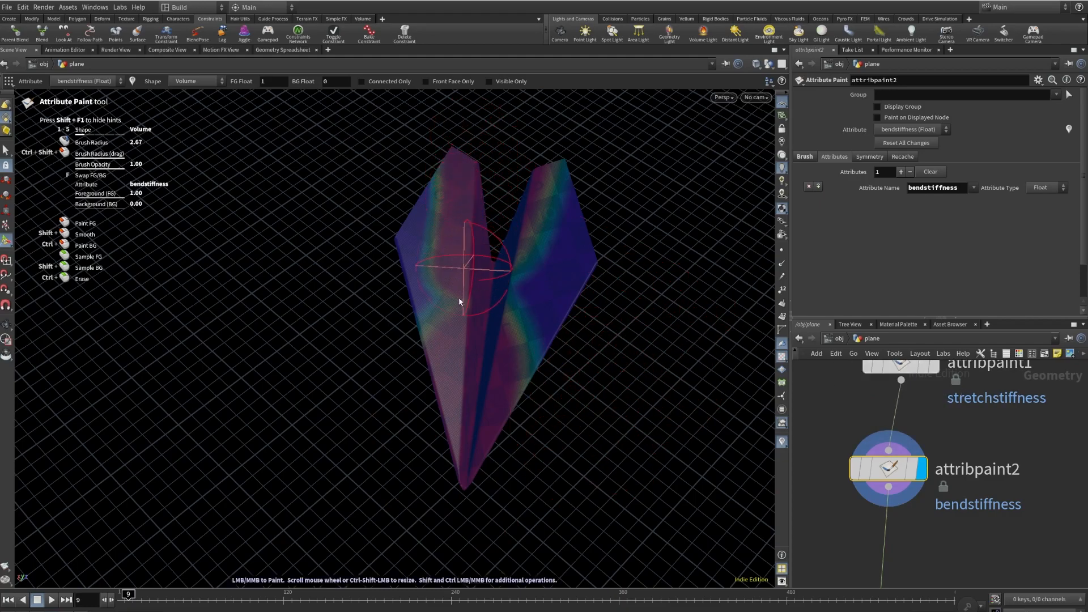
{"action": "mouse_move", "coordinate": [553, 170]}
{"action": "left_mouse_down"}
{"action": "mouse_move", "coordinate": [517, 287]}
{"action": "mouse_move", "coordinate": [507, 370]}
{"action": "left_mouse_up"}
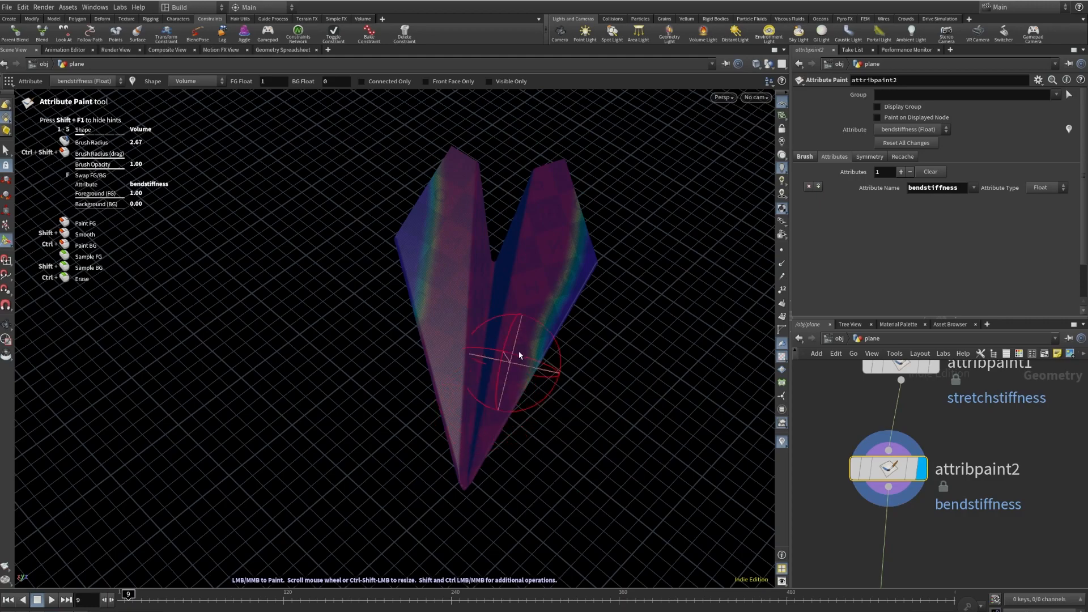
{"action": "key", "text": "ctrl+z"}
{"action": "mouse_move", "coordinate": [536, 206]}
{"action": "left_mouse_down"}
{"action": "mouse_move", "coordinate": [493, 334]}
{"action": "mouse_move", "coordinate": [495, 407]}
{"action": "left_mouse_up"}
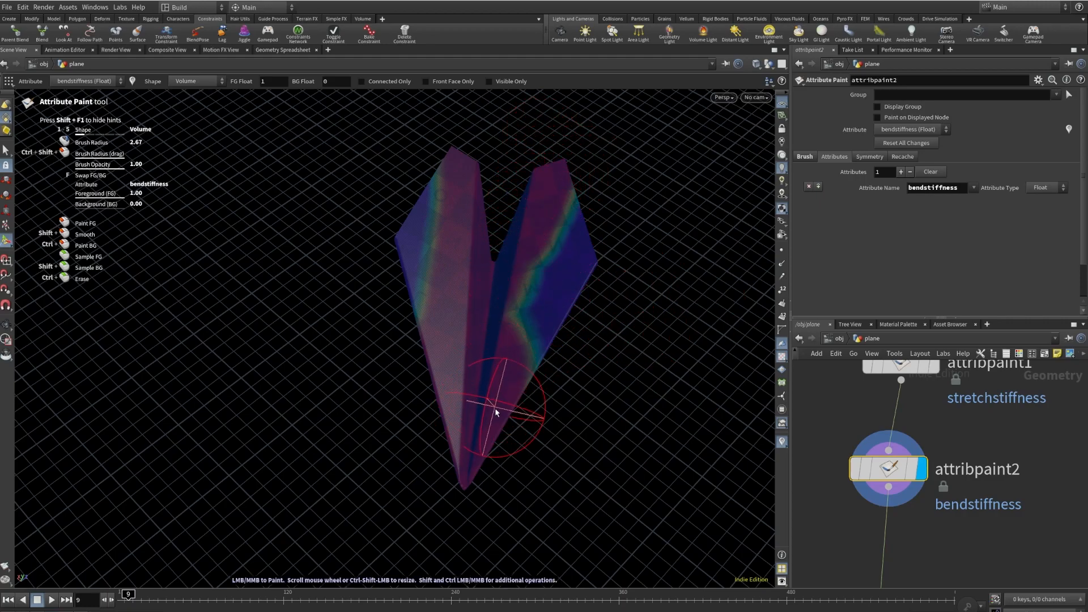
- Set the brush opacity to 0.504 and paint bendstiffness over the outer parts of both wings
{"action": "left_click", "coordinate": [803, 158]}
{"action": "left_click", "coordinate": [995, 264]}
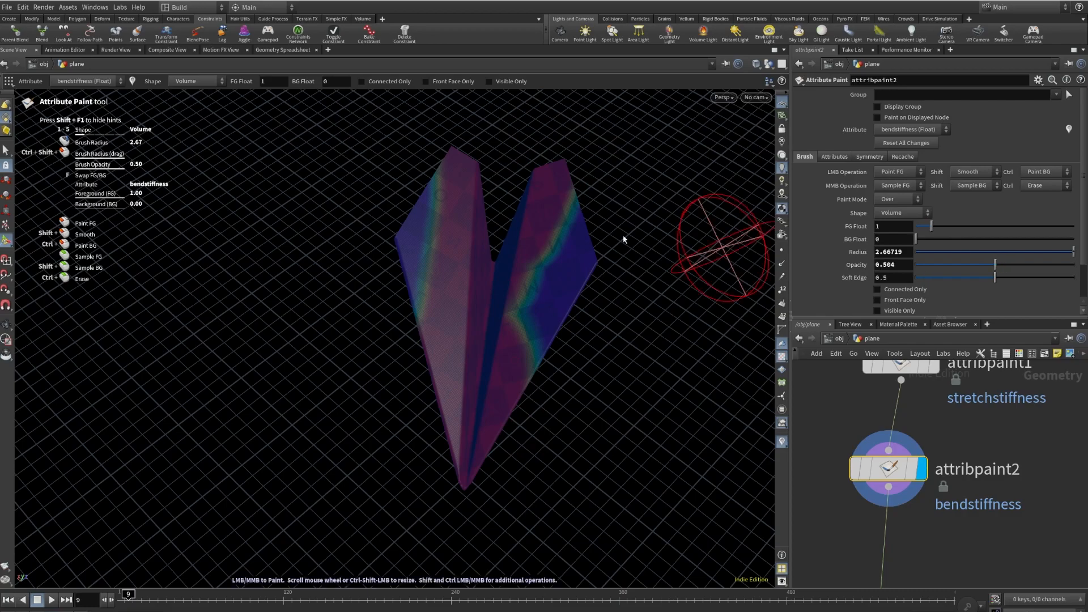
{"action": "mouse_move", "coordinate": [600, 215]}
{"action": "left_mouse_down"}
{"action": "mouse_move", "coordinate": [554, 364]}
{"action": "mouse_move", "coordinate": [553, 250]}
{"action": "mouse_move", "coordinate": [575, 151]}
{"action": "mouse_move", "coordinate": [504, 352]}
{"action": "left_mouse_up"}
{"action": "mouse_move", "coordinate": [459, 141]}
{"action": "left_mouse_down"}
{"action": "mouse_move", "coordinate": [391, 312]}
{"action": "mouse_move", "coordinate": [473, 175]}
{"action": "mouse_move", "coordinate": [450, 182]}
{"action": "mouse_move", "coordinate": [426, 384]}
{"action": "left_mouse_up"}
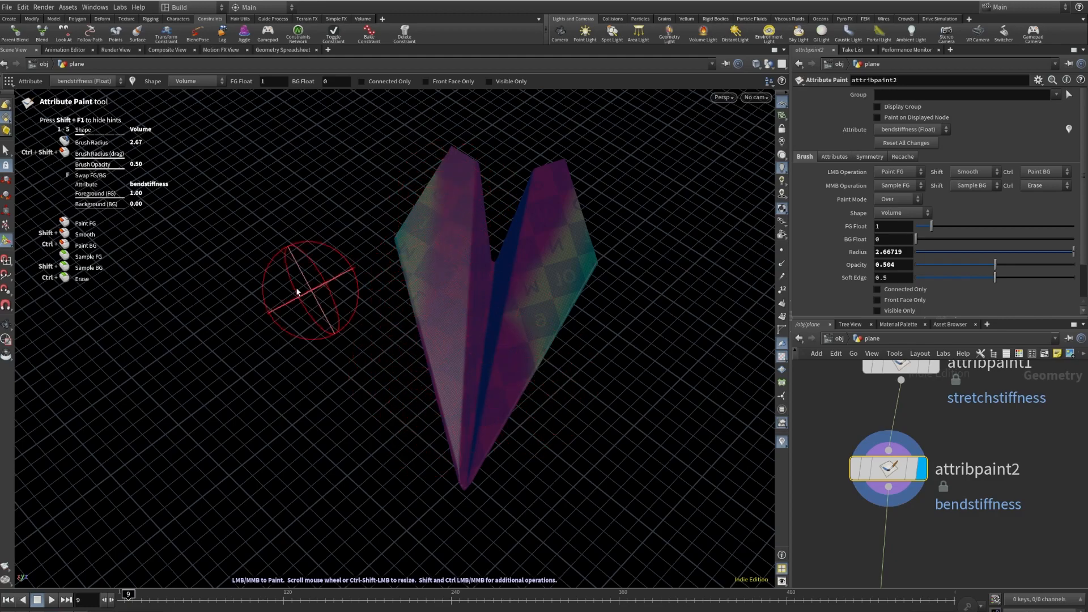
{"action": "key", "text": "Escape"}
- Display the Vellum cloth node and examine its painted stiffness values in the Geometry Spreadsheet, sorted by bendstiffness
{"action": "scroll", "coordinate": [949, 505], "scroll_direction": "down", "scroll_amount": 4}
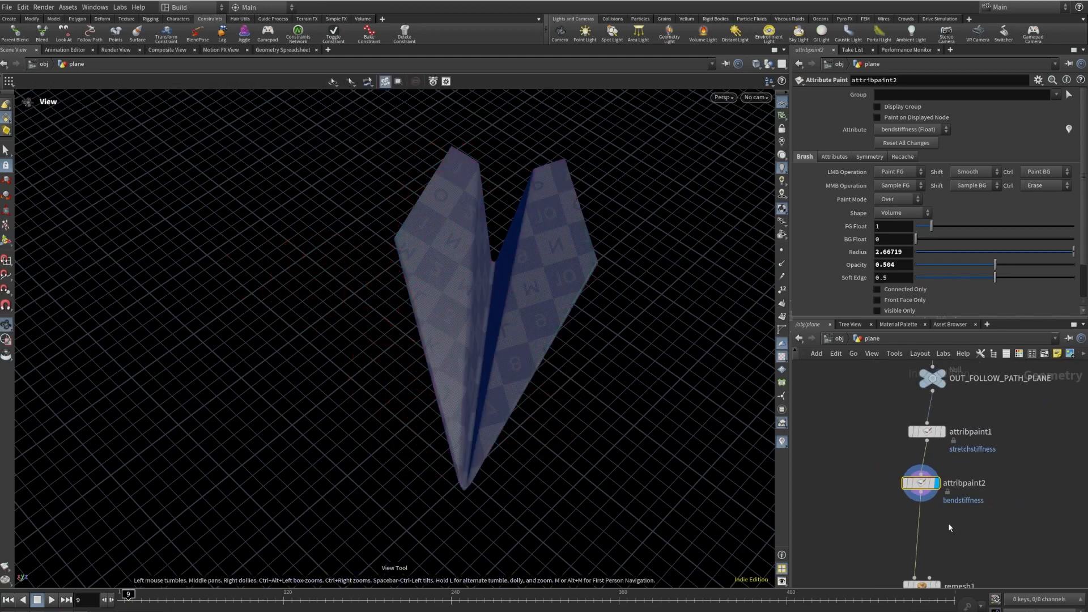
{"action": "middle_click_drag", "start_coordinate": [957, 547], "coordinate": [930, 402]}
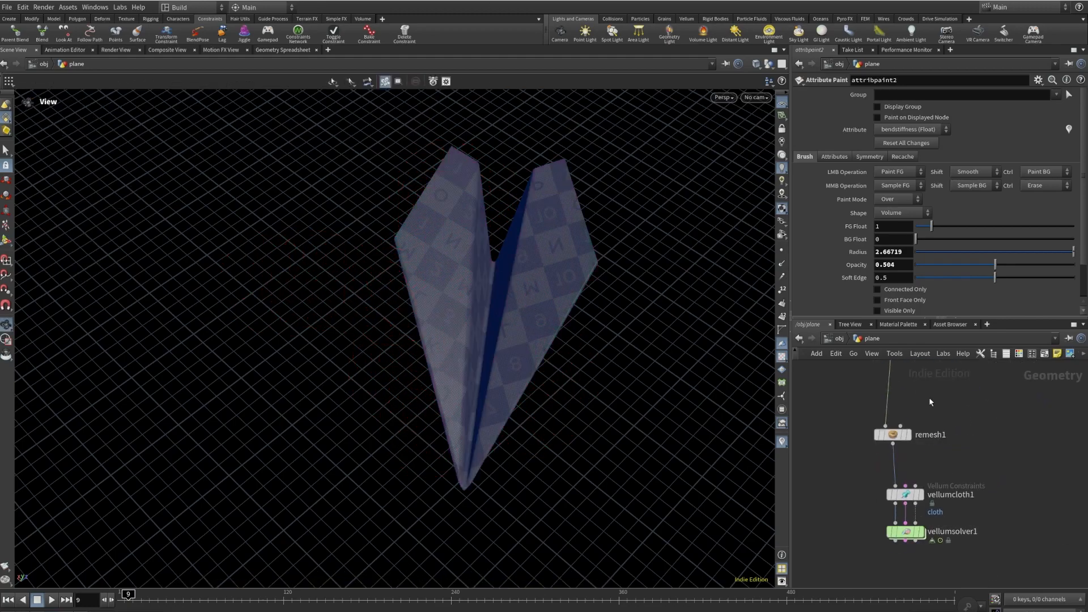
{"action": "left_click", "coordinate": [905, 496]}
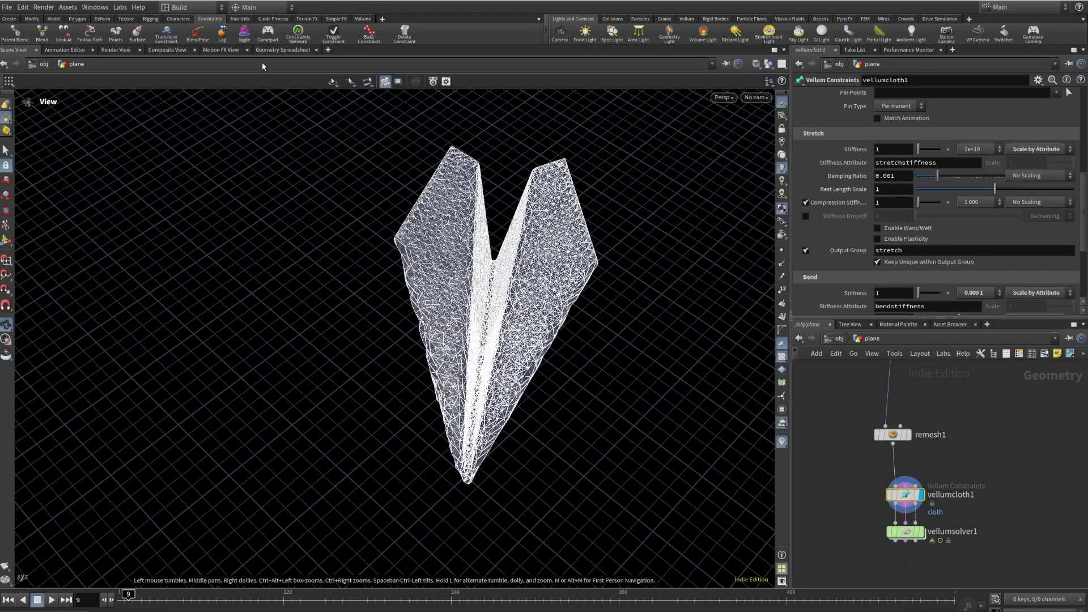
{"action": "left_click", "coordinate": [282, 50]}
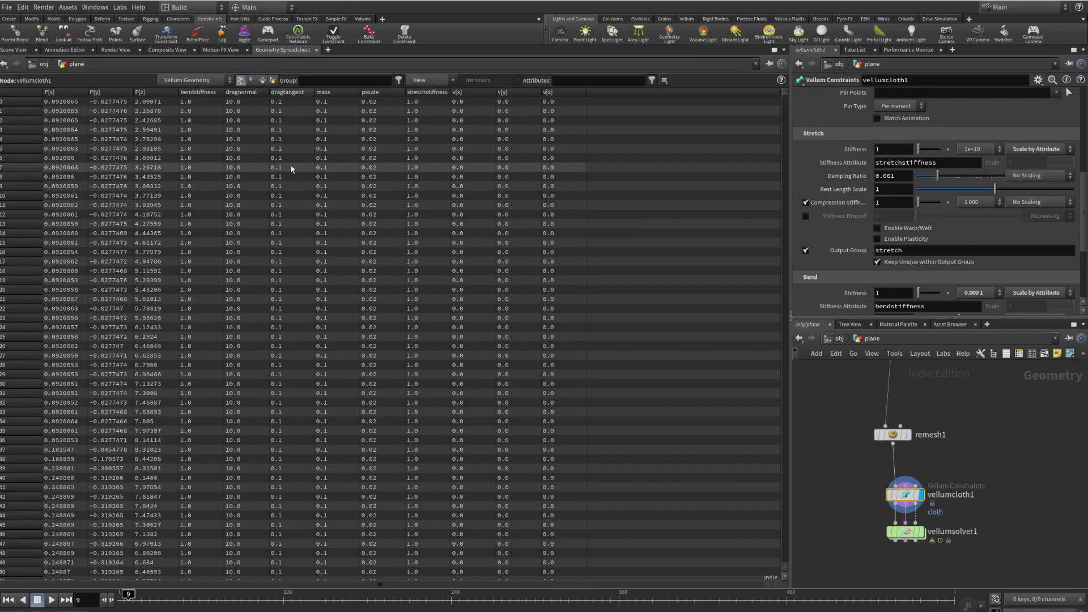
{"action": "left_click", "coordinate": [219, 93]}
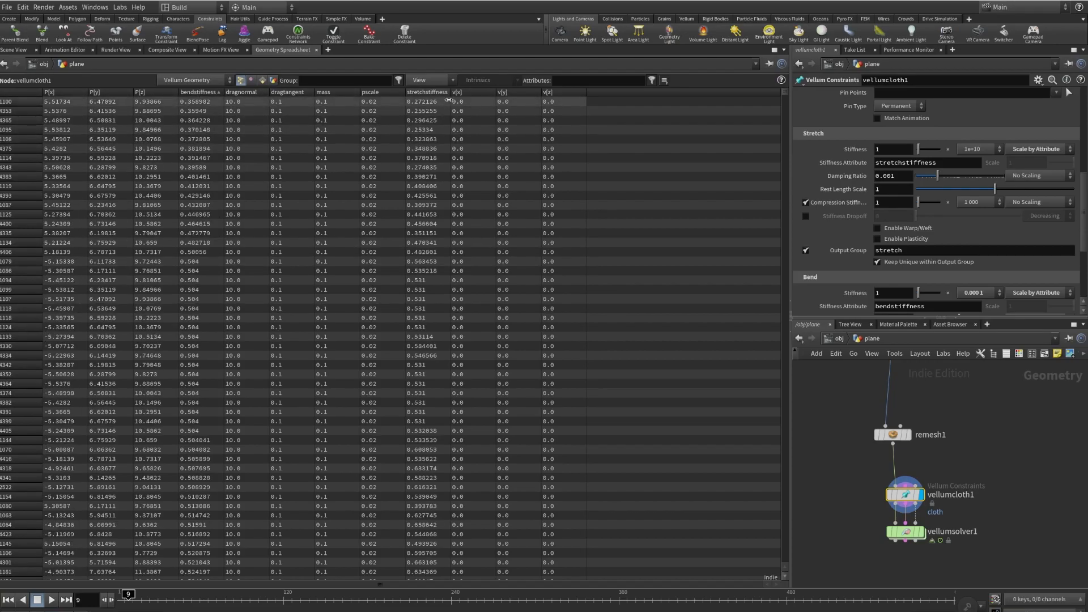
{"action": "left_click", "coordinate": [14, 50]}
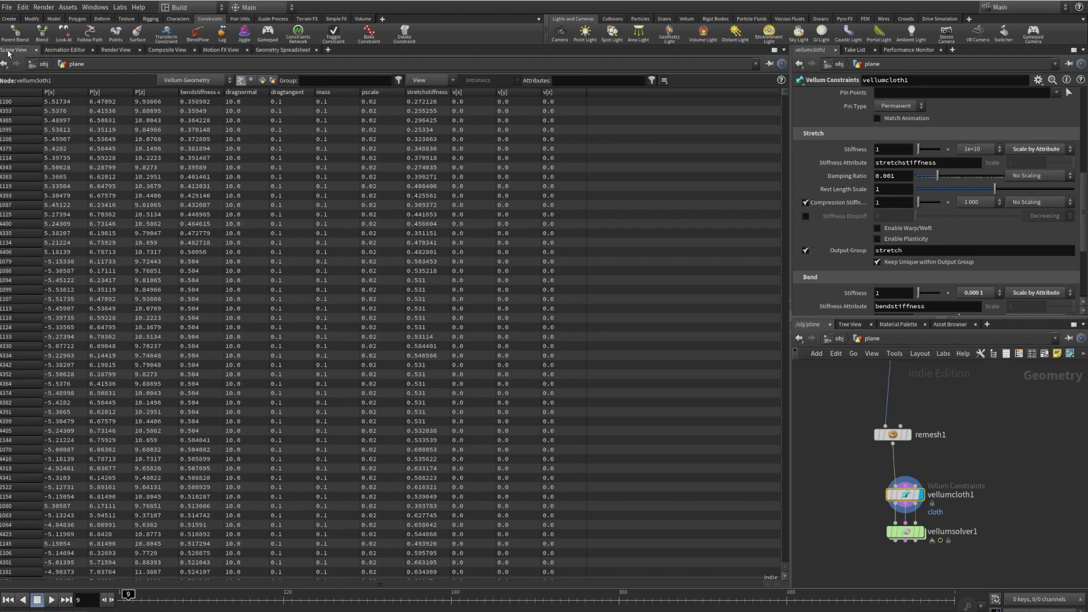
- Set the Vellum cloth's bend stiffness multiplier to 100 and its stretch stiffness value to 100
{"action": "scroll", "coordinate": [839, 255], "scroll_direction": "down", "scroll_amount": 5}
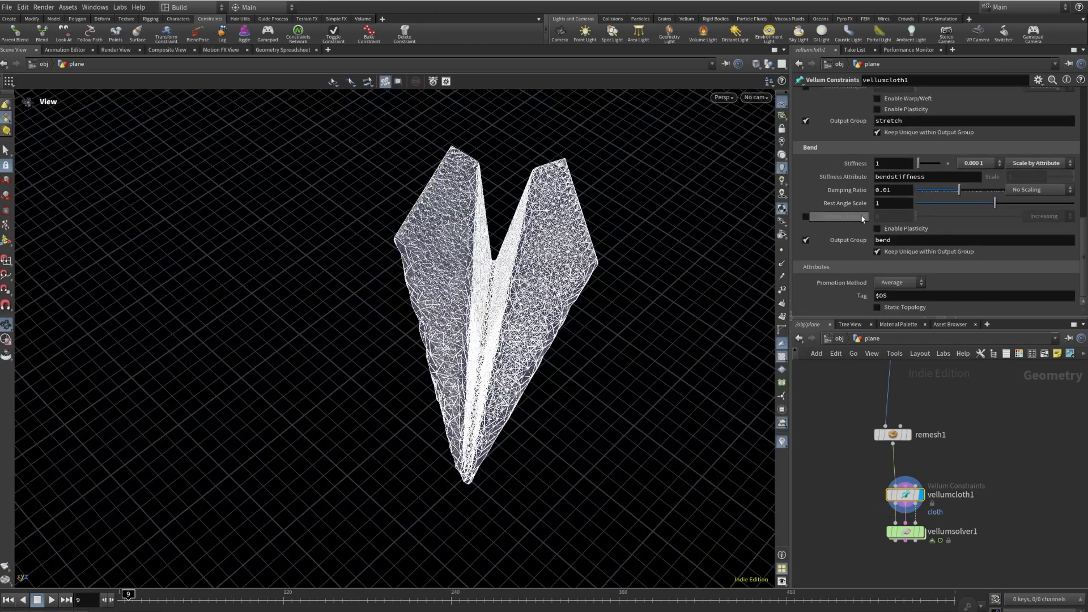
{"action": "scroll", "coordinate": [950, 204], "scroll_direction": "up", "scroll_amount": 4}
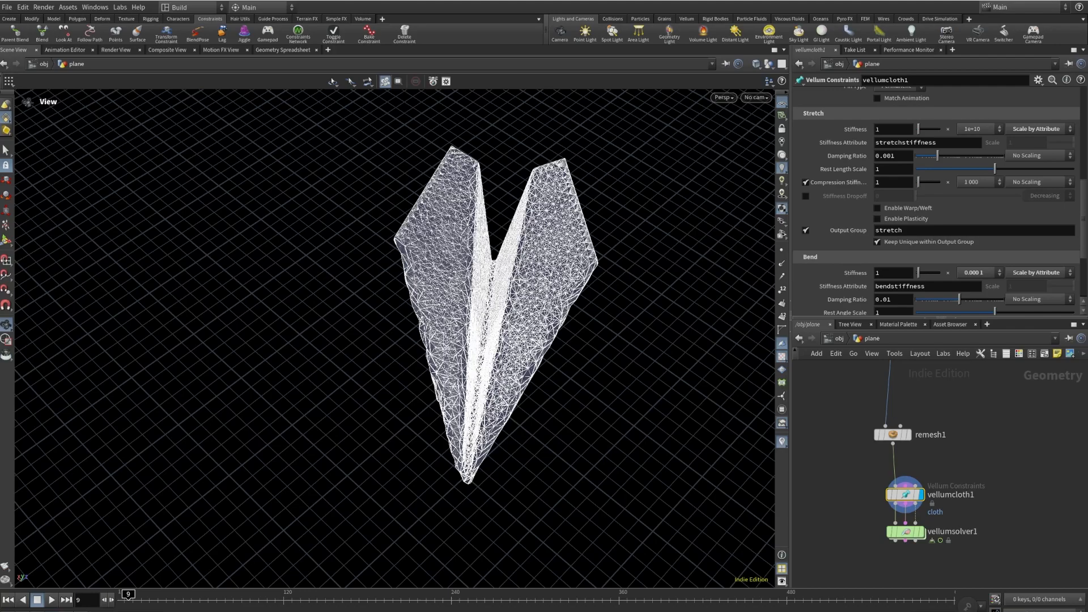
{"action": "left_click", "coordinate": [975, 275]}
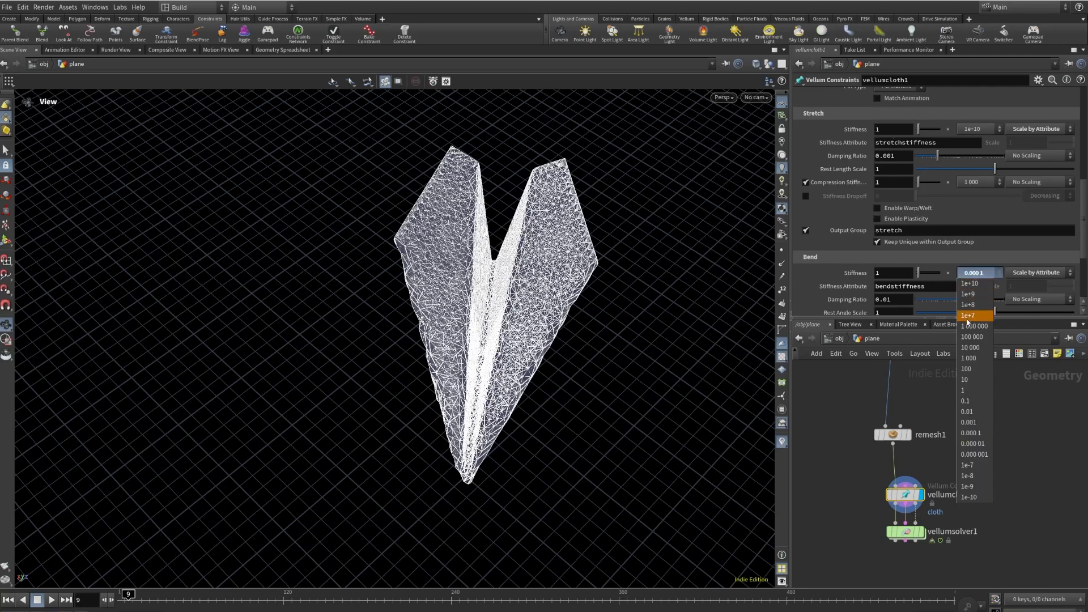
{"action": "left_click", "coordinate": [966, 369]}
{"action": "scroll", "coordinate": [911, 222], "scroll_direction": "up", "scroll_amount": 3}
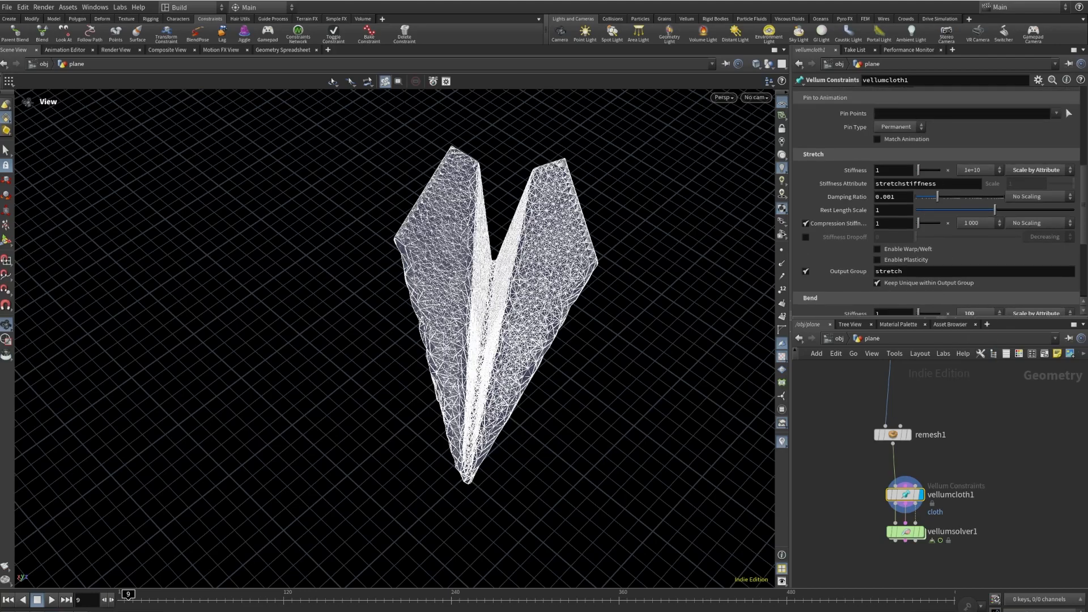
{"action": "left_click", "coordinate": [896, 172]}
{"action": "type", "text": "100"}
{"action": "key", "text": "Return"}
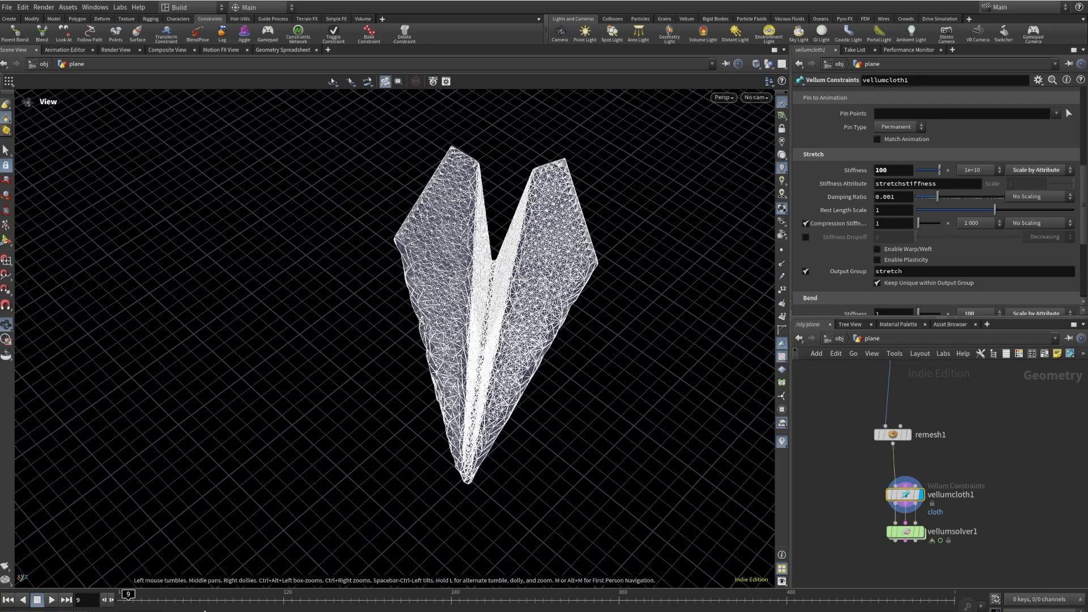
- Return to the first frame and set vellumsolver1's vertical gravity to 0, built-in wind to 1, 1, 0 and wind speed to 2
{"action": "left_click", "coordinate": [8, 600]}
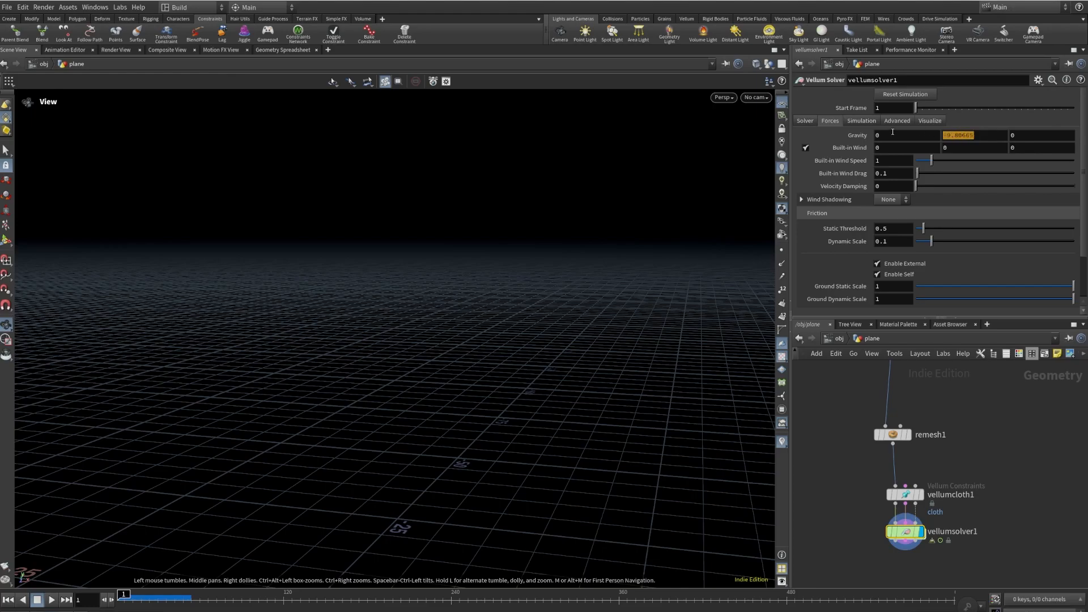
{"action": "key", "text": "Return"}
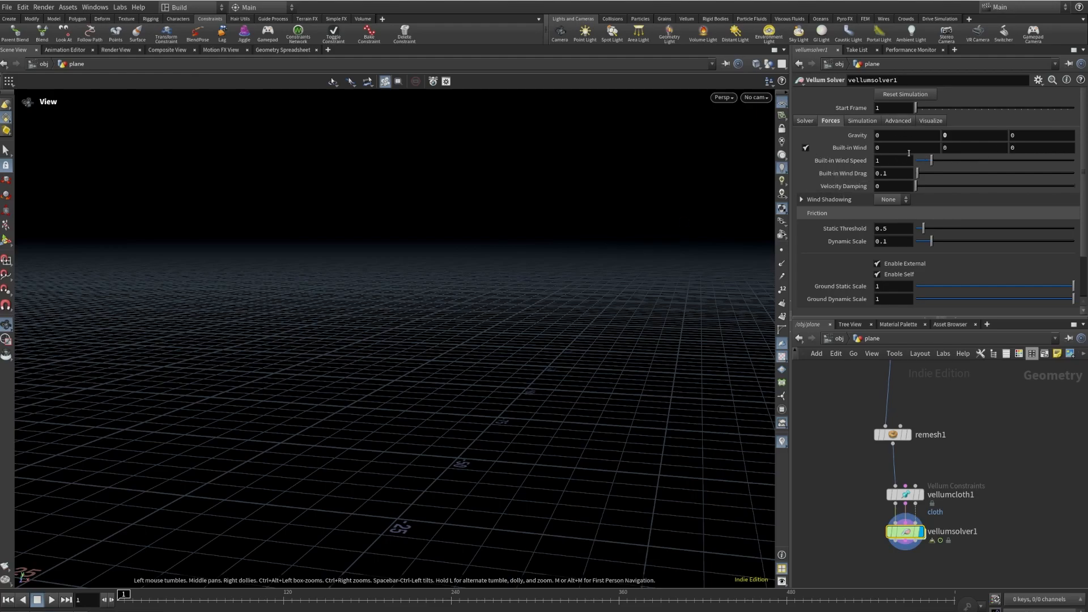
{"action": "type", "text": "11"}
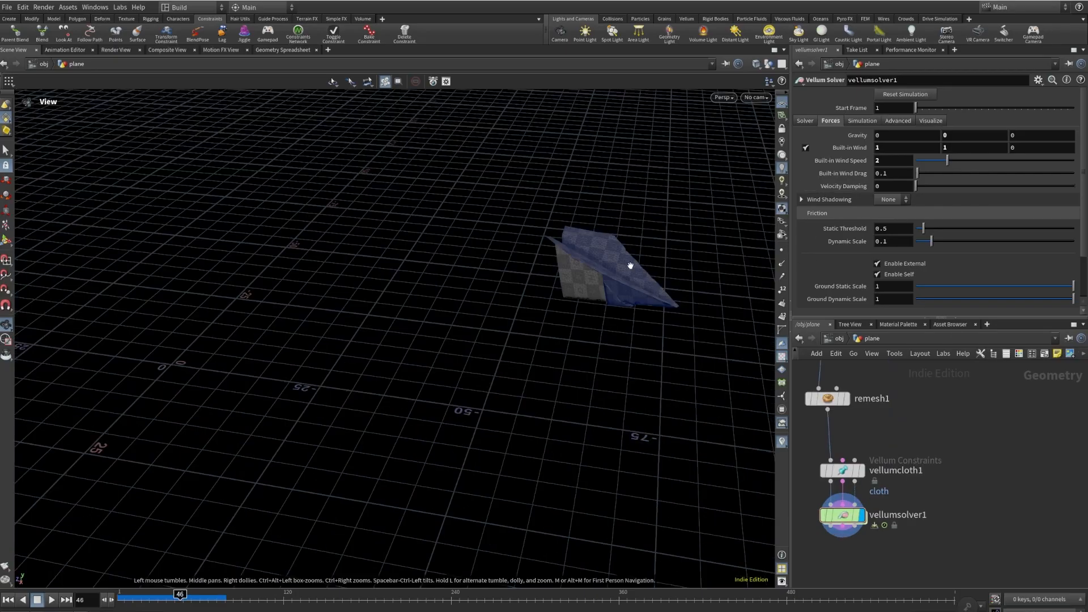
- Examine the simulated plane's deformation at several frames and from several angles, then return to the first frame
{"action": "left_click_drag", "start_coordinate": [630, 266], "coordinate": [344, 516]}
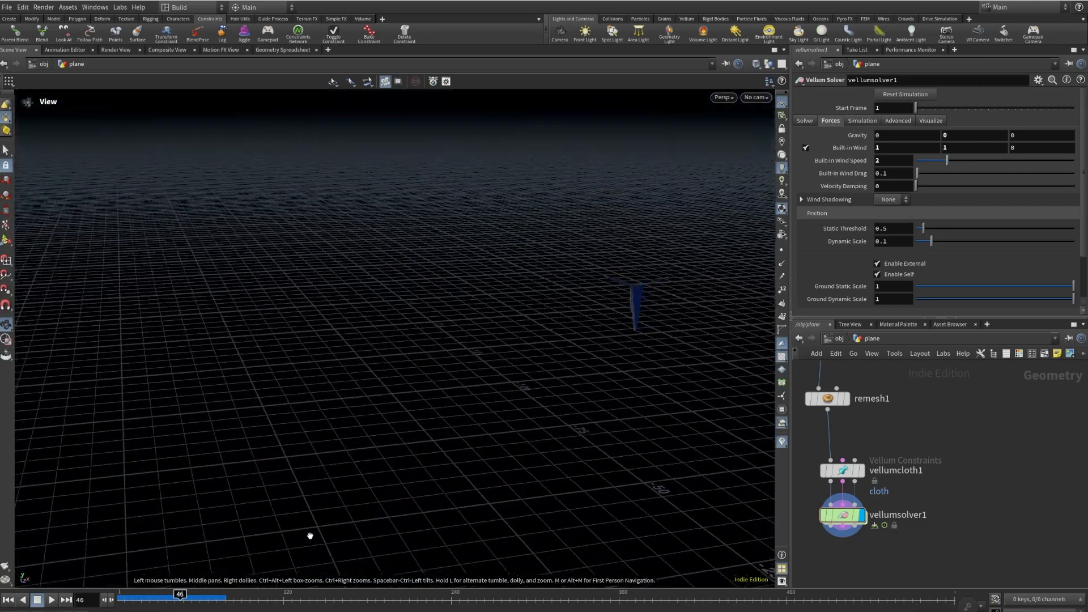
{"action": "left_click_drag", "start_coordinate": [181, 599], "coordinate": [163, 599]}
{"action": "left_click_drag", "start_coordinate": [471, 405], "coordinate": [239, 402]}
{"action": "mouse_move", "coordinate": [164, 594]}
{"action": "left_mouse_down"}
{"action": "mouse_move", "coordinate": [187, 594]}
{"action": "mouse_move", "coordinate": [175, 594]}
{"action": "left_mouse_up"}
{"action": "middle_click_drag", "start_coordinate": [908, 391], "coordinate": [943, 518]}
{"action": "middle_click_drag", "start_coordinate": [971, 387], "coordinate": [964, 528]}
{"action": "mouse_move", "coordinate": [871, 422]}
{"action": "left_click", "coordinate": [897, 412]}
{"action": "middle_click_drag", "start_coordinate": [975, 574], "coordinate": [953, 382]}
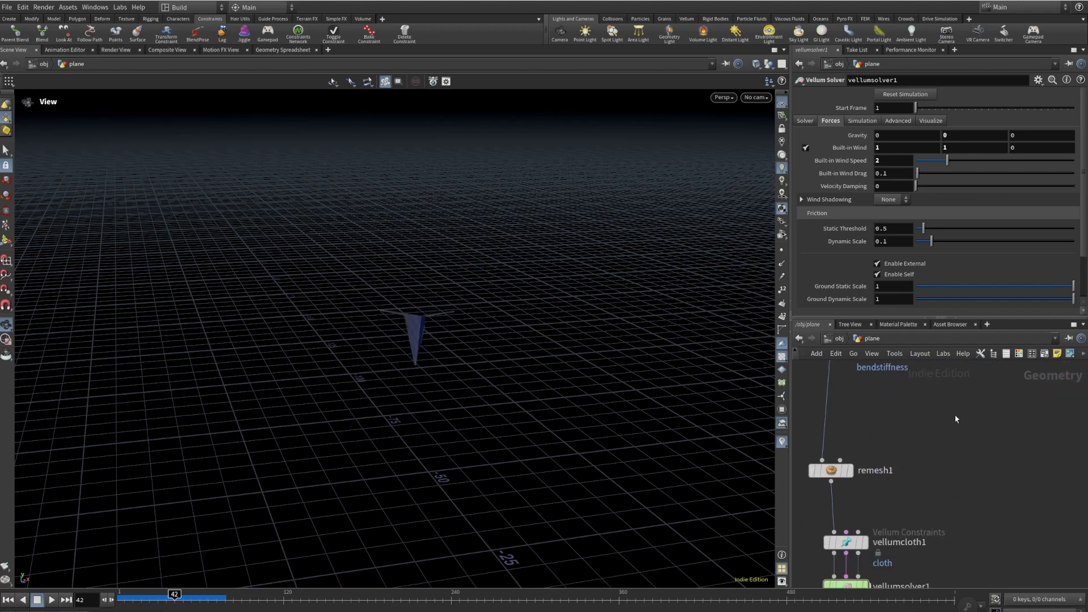
{"action": "middle_click_drag", "start_coordinate": [925, 539], "coordinate": [930, 409]}
{"action": "left_click", "coordinate": [873, 452]}
{"action": "left_click_drag", "start_coordinate": [607, 427], "coordinate": [323, 338]}
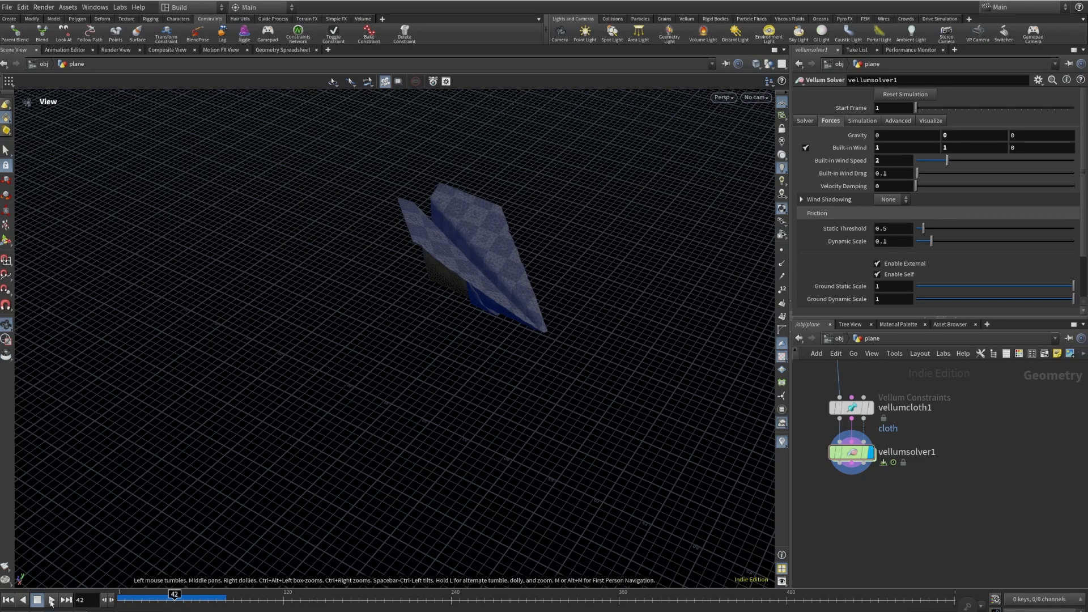
{"action": "left_click", "coordinate": [7, 600]}
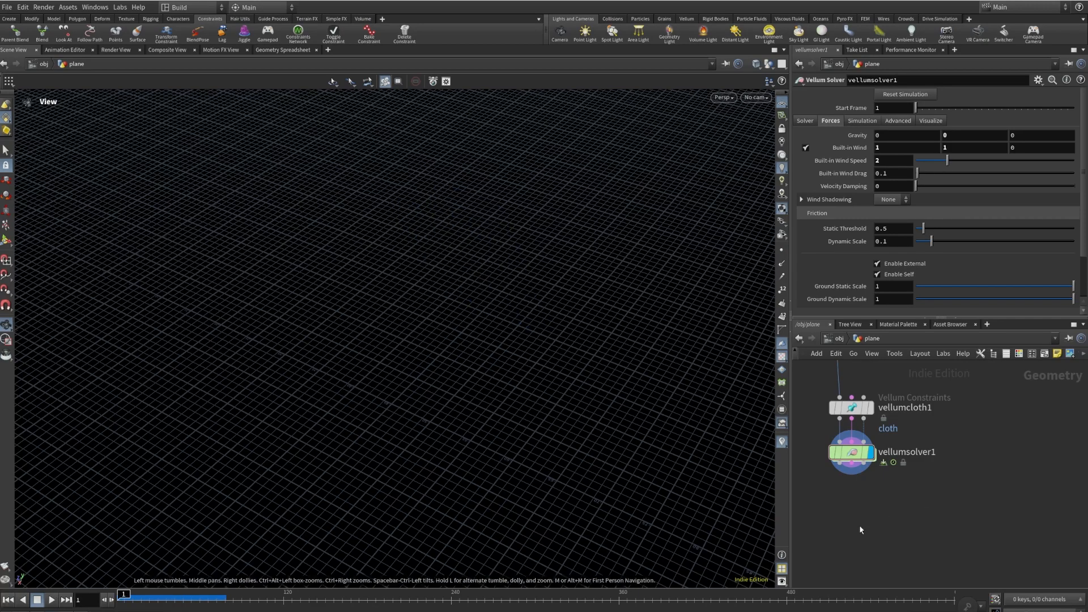
- Add a Point Deform node below the Vellum solver and connect attribpaint2's output to its first input
{"action": "scroll", "coordinate": [916, 437], "scroll_direction": "down", "scroll_amount": 5}
{"action": "scroll", "coordinate": [888, 455], "scroll_direction": "up", "scroll_amount": 5}
{"action": "scroll", "coordinate": [943, 463], "scroll_direction": "up", "scroll_amount": 1}
{"action": "middle_click_drag", "start_coordinate": [943, 463], "coordinate": [937, 537]}
{"action": "scroll", "coordinate": [936, 537], "scroll_direction": "down", "scroll_amount": 1}
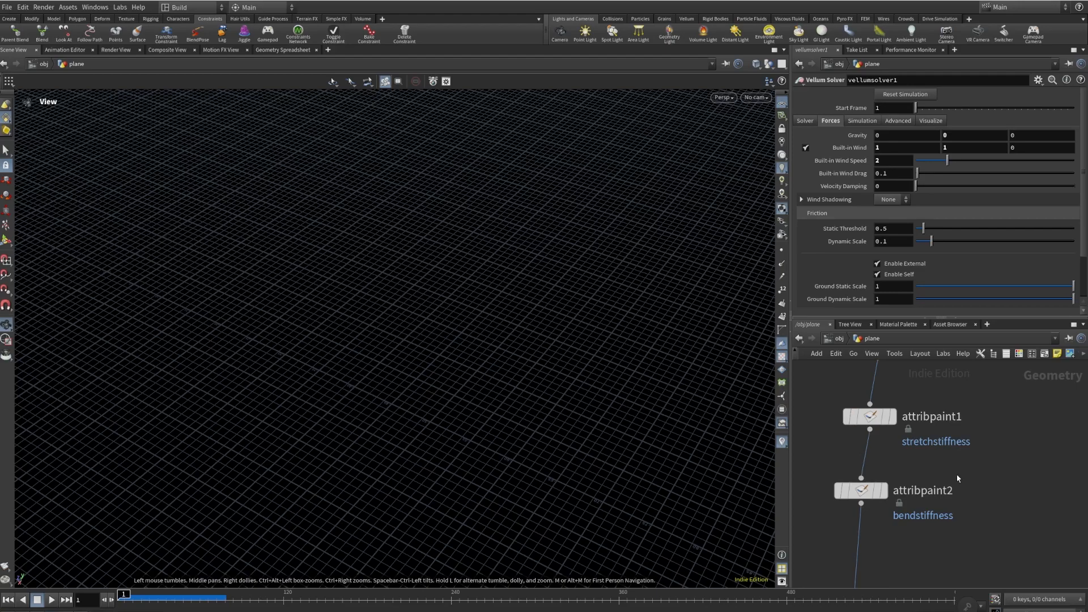
{"action": "scroll", "coordinate": [941, 554], "scroll_direction": "down", "scroll_amount": 5}
{"action": "middle_click_drag", "start_coordinate": [942, 558], "coordinate": [950, 417]}
{"action": "scroll", "coordinate": [921, 456], "scroll_direction": "up", "scroll_amount": 3}
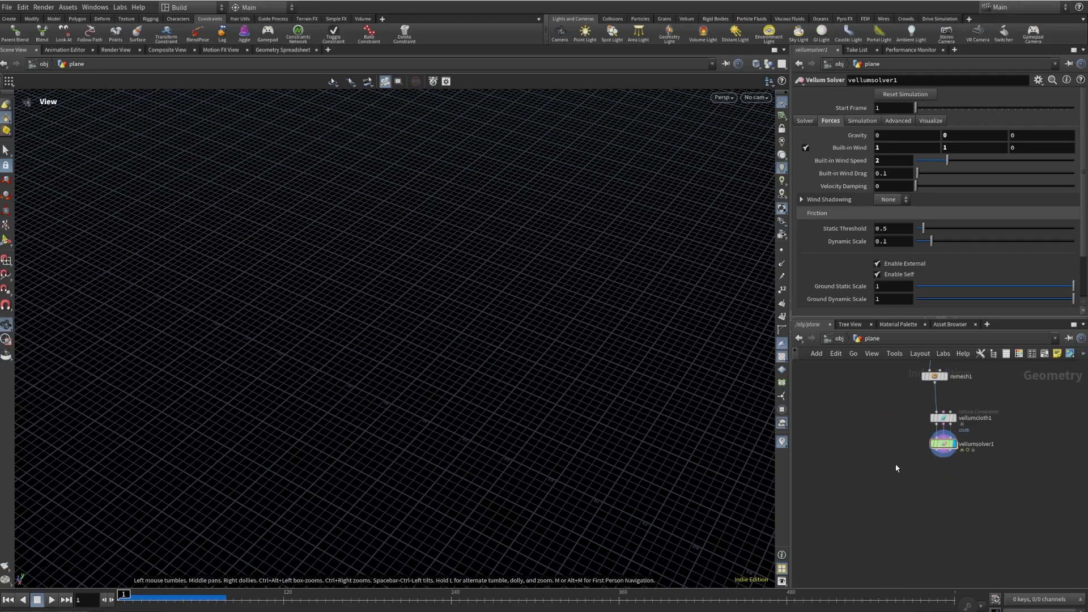
{"action": "key", "text": "Tab"}
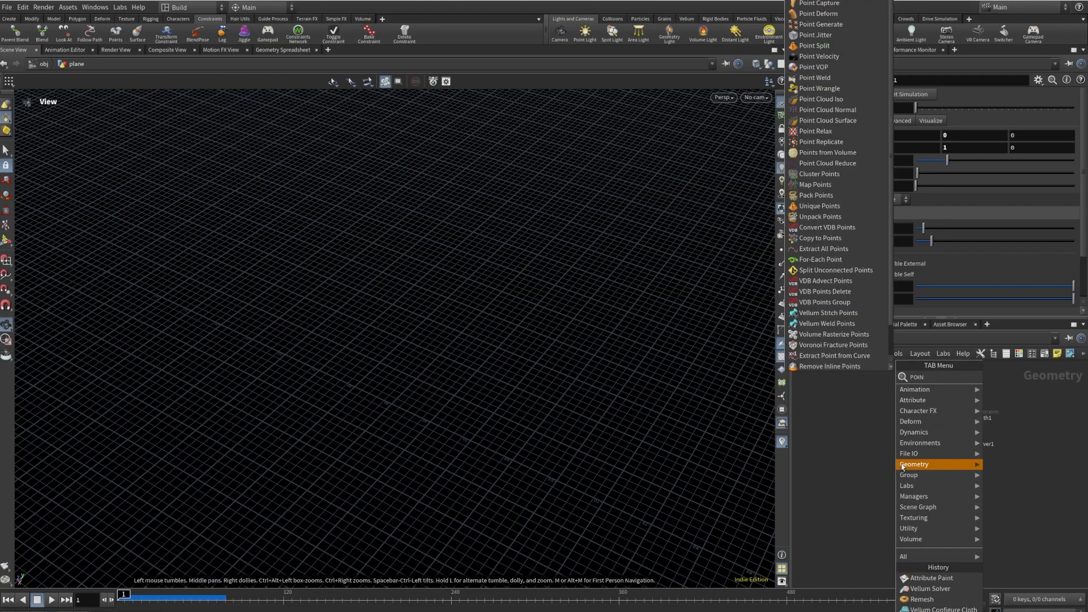
{"action": "type", "text": "pointdef"}
{"action": "left_click", "coordinate": [1011, 376]}
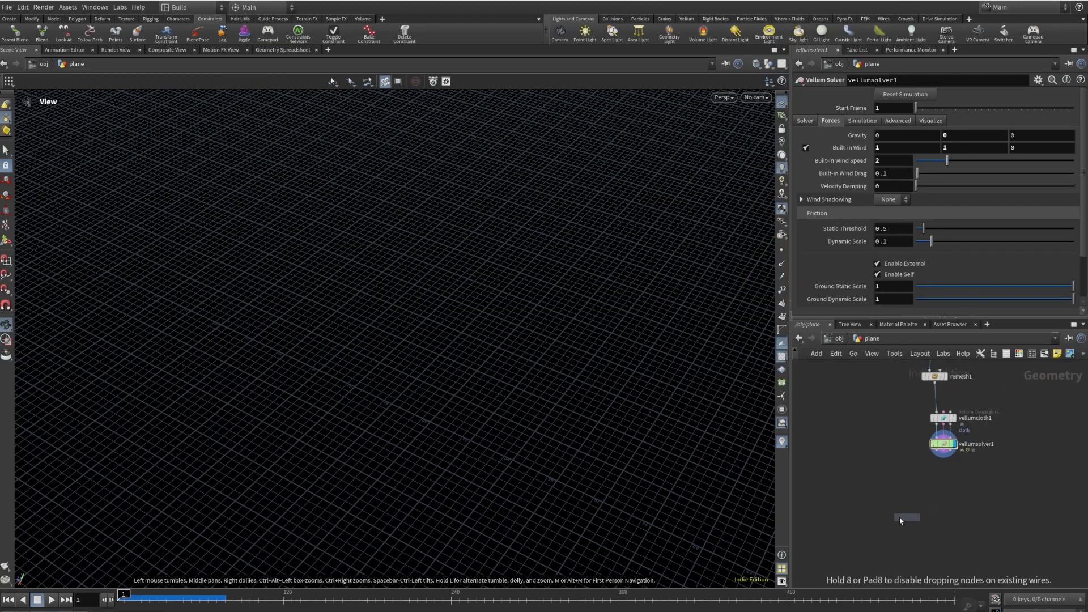
{"action": "left_click", "coordinate": [897, 486]}
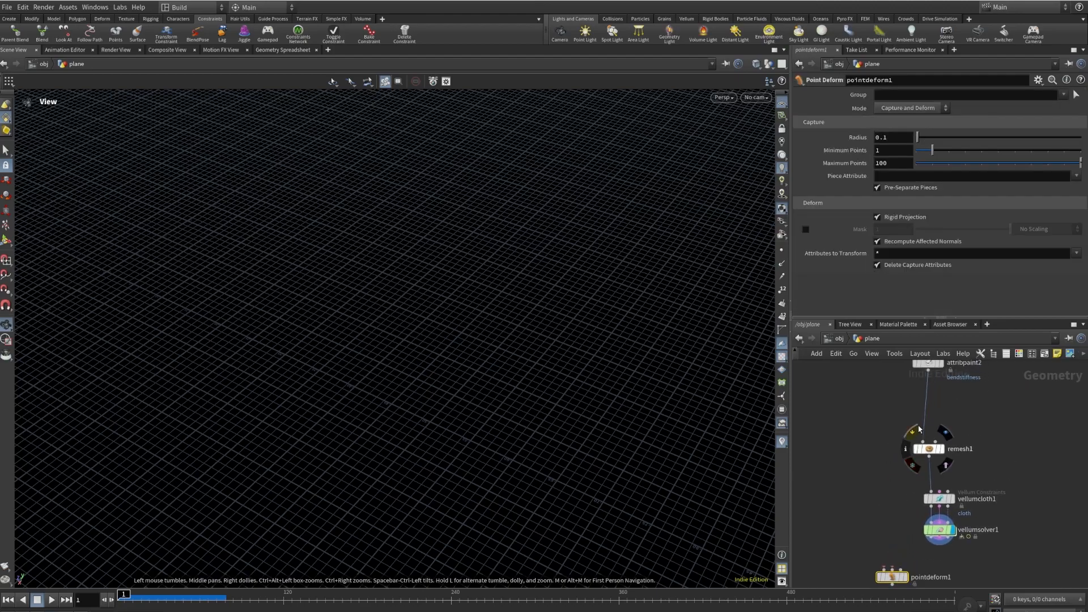
{"action": "left_click", "coordinate": [928, 371]}
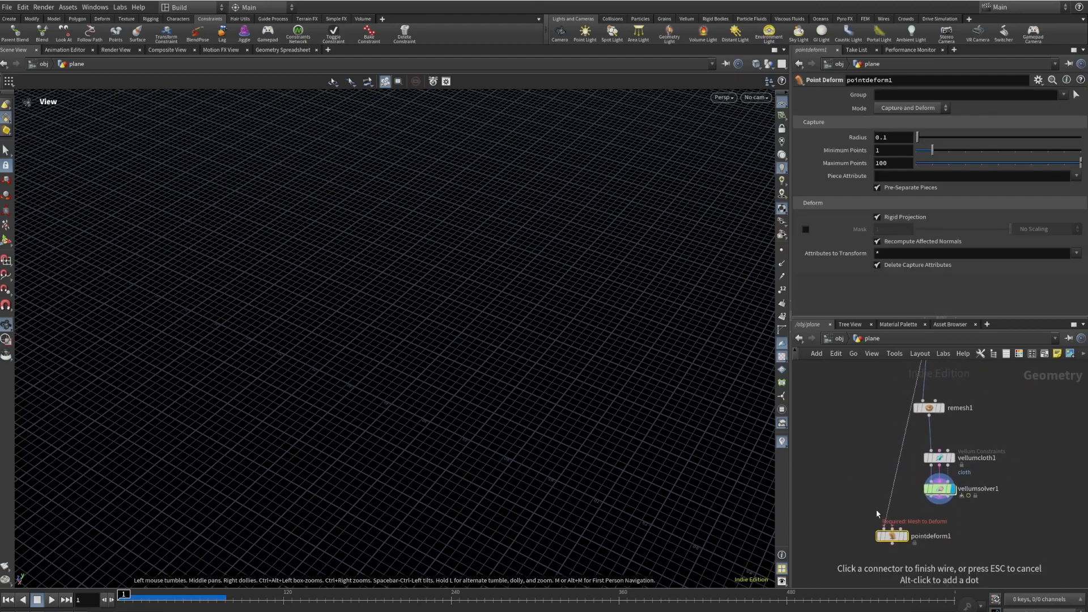
{"action": "left_click", "coordinate": [878, 528]}
- Add a Time Shift node fed by vellumsolver1 and delete its frame channels to hold it at frame 1
{"action": "scroll", "coordinate": [916, 529], "scroll_direction": "up", "scroll_amount": 3}
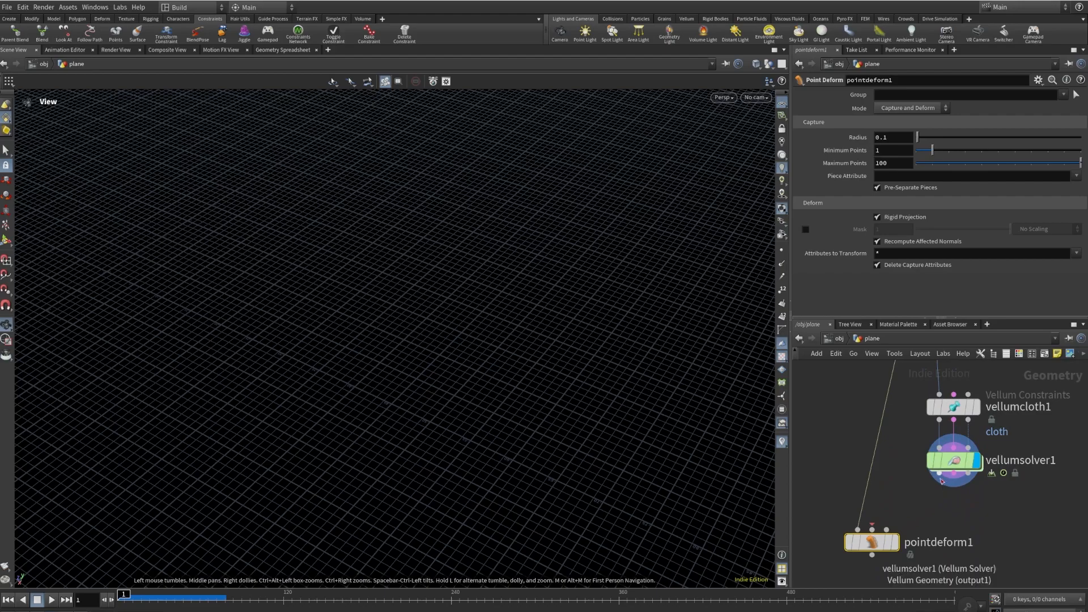
{"action": "left_click_drag", "start_coordinate": [934, 481], "coordinate": [891, 488]}
{"action": "key", "text": "Tab"}
{"action": "type", "text": "timesh"}
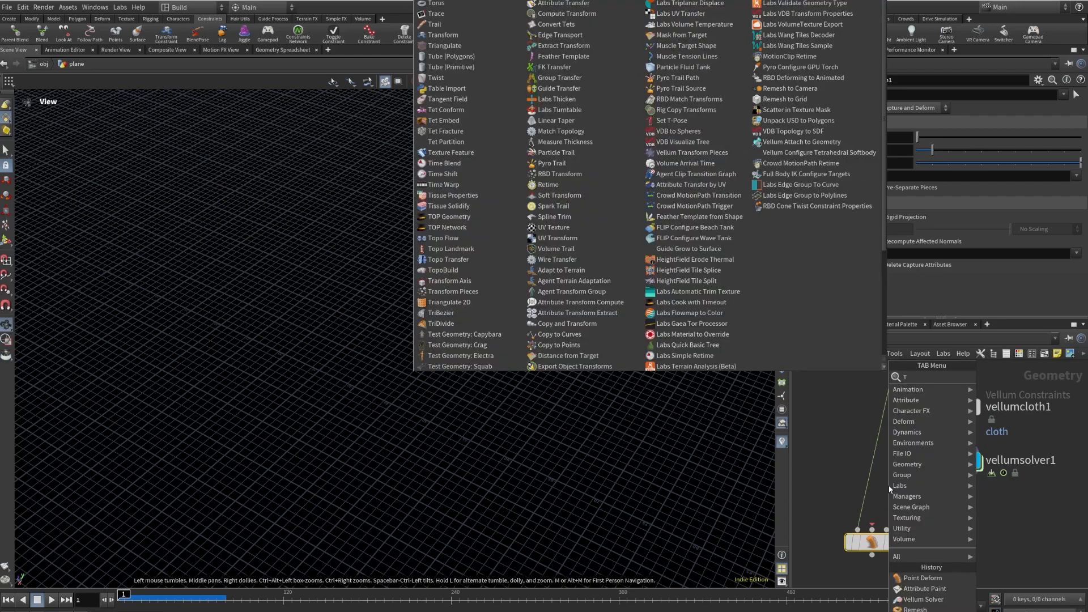
{"action": "left_click", "coordinate": [1003, 376]}
{"action": "left_click", "coordinate": [888, 513]}
{"action": "right_click", "coordinate": [858, 109]}
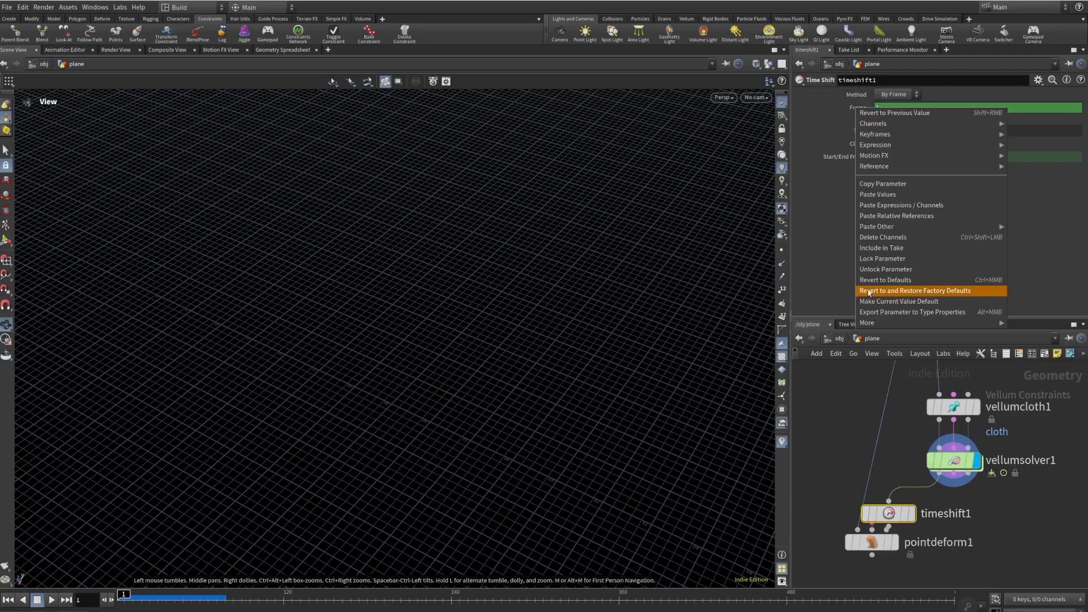
{"action": "left_click", "coordinate": [882, 237]}
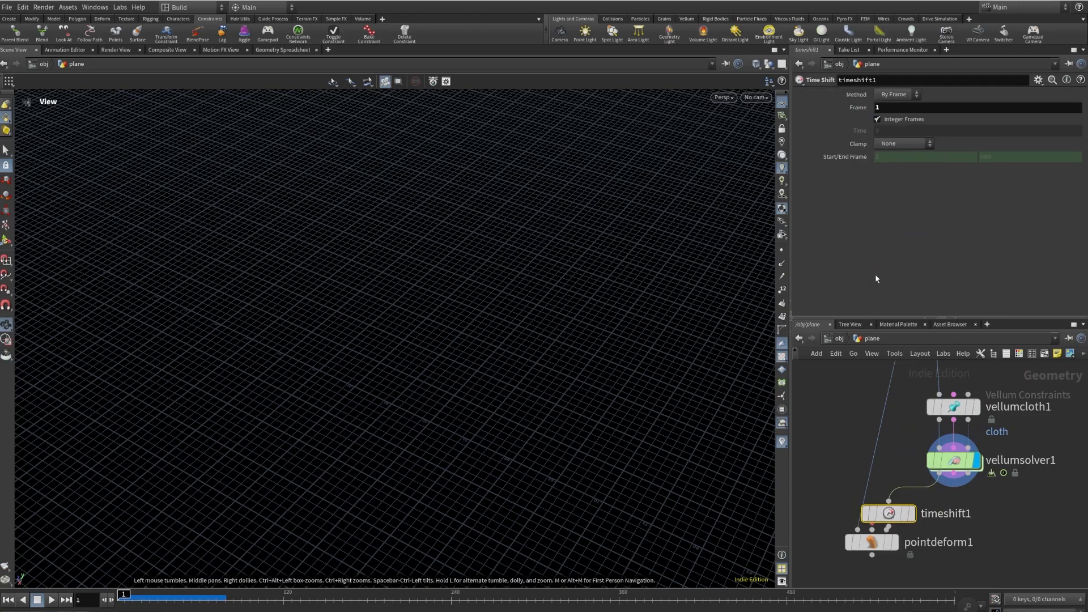
- Connect timeshift1 to the Point Deform's second input and vellumsolver1 to its third input
{"action": "left_click_drag", "start_coordinate": [876, 542], "coordinate": [872, 576]}
{"action": "left_click", "coordinate": [888, 527]}
{"action": "left_click", "coordinate": [867, 563]}
{"action": "left_click", "coordinate": [939, 473]}
{"action": "left_click", "coordinate": [882, 563]}
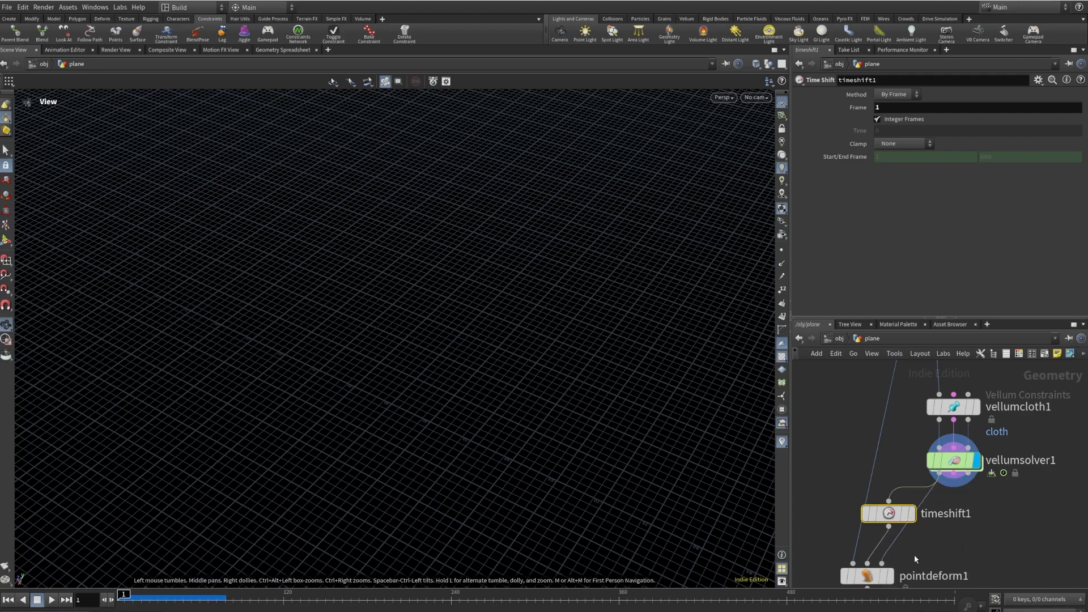
{"action": "middle_click_drag", "start_coordinate": [901, 586], "coordinate": [905, 517]}
{"action": "left_click", "coordinate": [965, 477]}
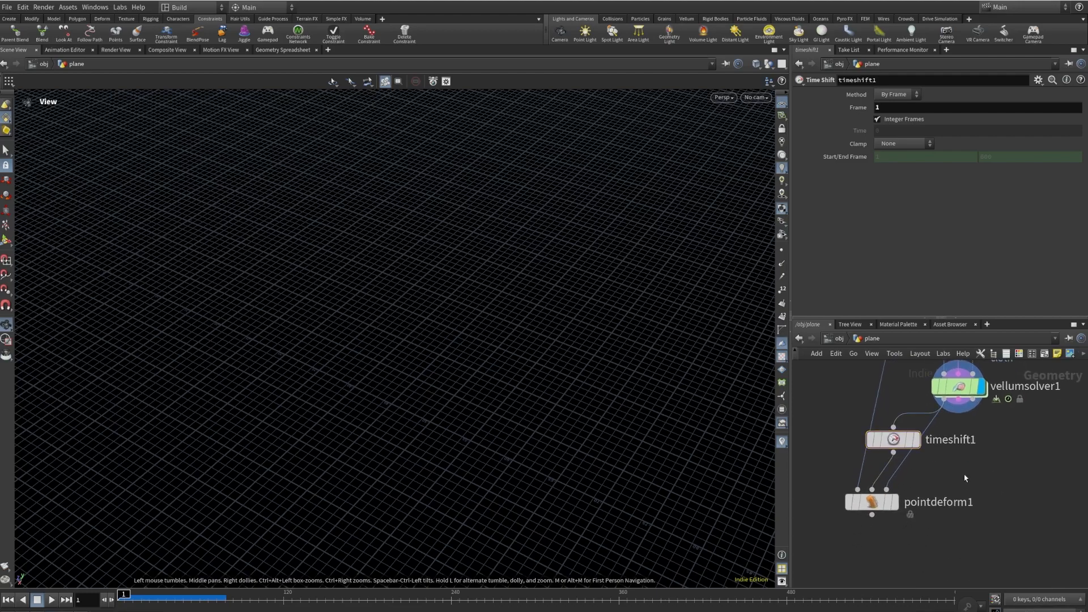
- Display pointdeform1, check the deformed plane at frame 48 and return to the first frame
{"action": "left_click", "coordinate": [895, 503]}
{"action": "left_click", "coordinate": [864, 508]}
{"action": "left_click_drag", "start_coordinate": [198, 600], "coordinate": [183, 599]}
{"action": "left_click_drag", "start_coordinate": [492, 404], "coordinate": [343, 490]}
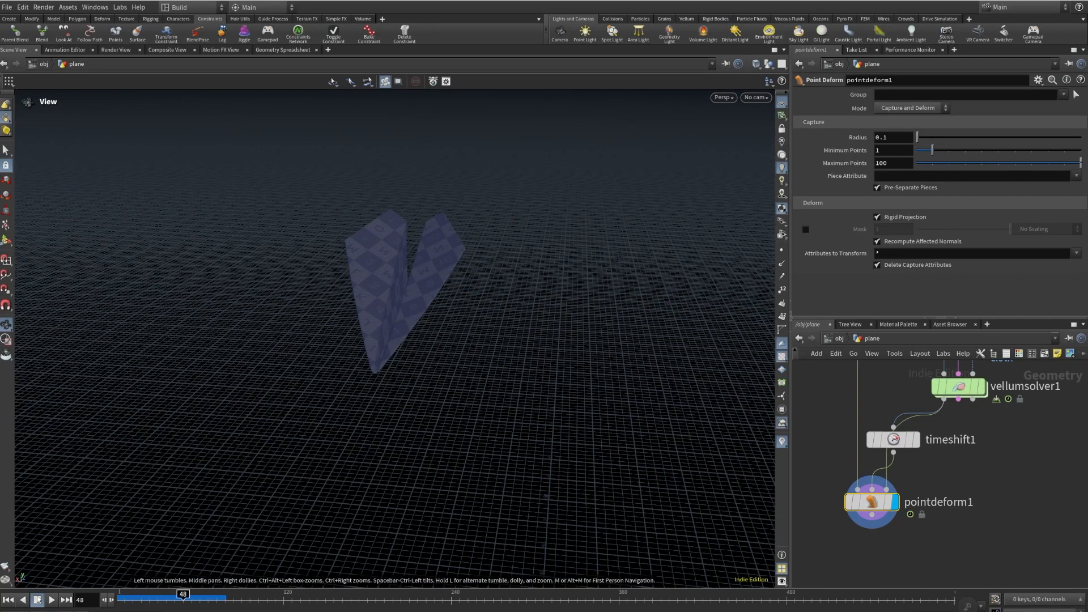
{"action": "left_click", "coordinate": [8, 600]}
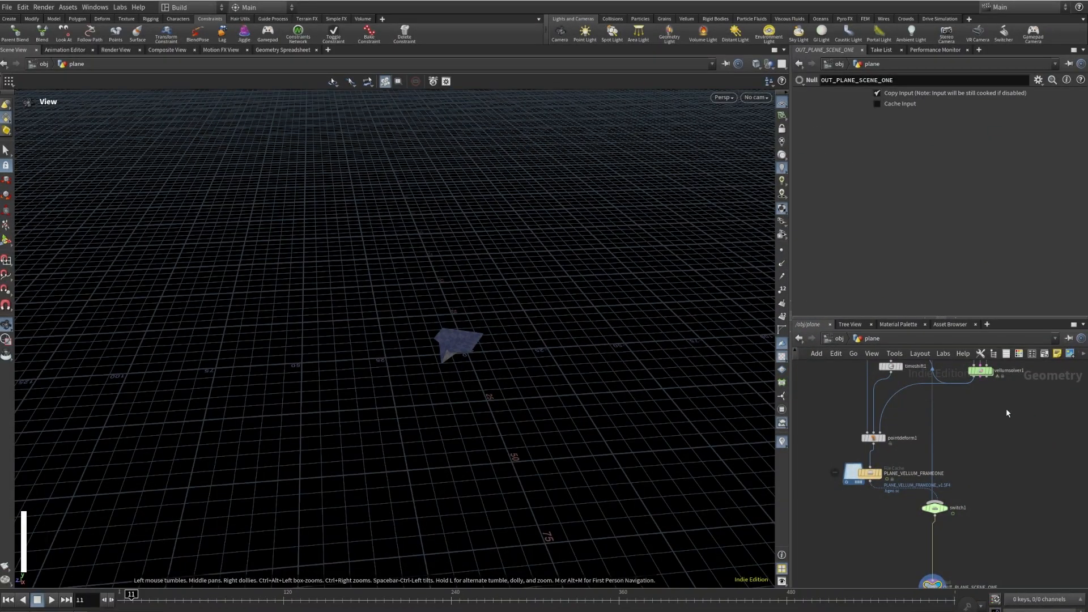
- Examine the wind speed and start frame settings of the Vellum solver in the complete plane network
{"action": "middle_click_drag", "start_coordinate": [1006, 411], "coordinate": [957, 531]}
{"action": "scroll", "coordinate": [974, 474], "scroll_direction": "up", "scroll_amount": 1}
{"action": "scroll", "coordinate": [959, 511], "scroll_direction": "down", "scroll_amount": 4}
{"action": "scroll", "coordinate": [927, 369], "scroll_direction": "up", "scroll_amount": 4}
{"action": "scroll", "coordinate": [966, 447], "scroll_direction": "down", "scroll_amount": 2}
{"action": "middle_click_drag", "start_coordinate": [1033, 494], "coordinate": [1015, 395]}
{"action": "scroll", "coordinate": [962, 474], "scroll_direction": "up", "scroll_amount": 5}
{"action": "left_click", "coordinate": [965, 482]}
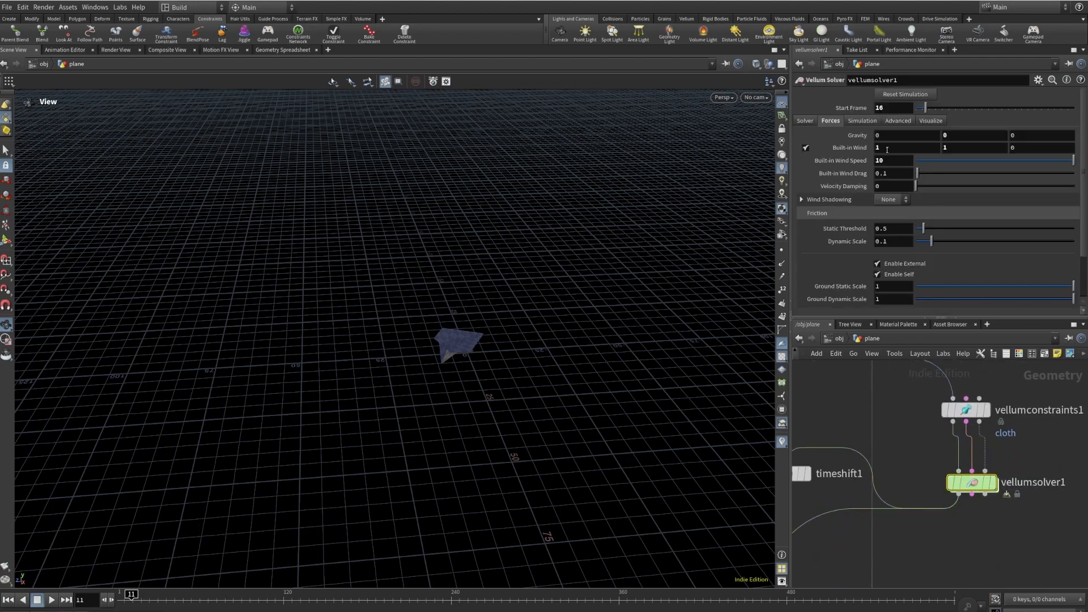
{"action": "double_click", "coordinate": [883, 159]}
{"action": "double_click", "coordinate": [897, 107]}
- Inspect the Switch node that selects between PLANE_FOLLOWPATH and PLANE_VELLUM_FRAMEONE
{"action": "middle_click_drag", "start_coordinate": [954, 567], "coordinate": [962, 434]}
{"action": "scroll", "coordinate": [952, 488], "scroll_direction": "down", "scroll_amount": 5}
{"action": "middle_click_drag", "start_coordinate": [952, 498], "coordinate": [960, 438]}
{"action": "scroll", "coordinate": [925, 485], "scroll_direction": "up", "scroll_amount": 5}
{"action": "left_click", "coordinate": [941, 490]}
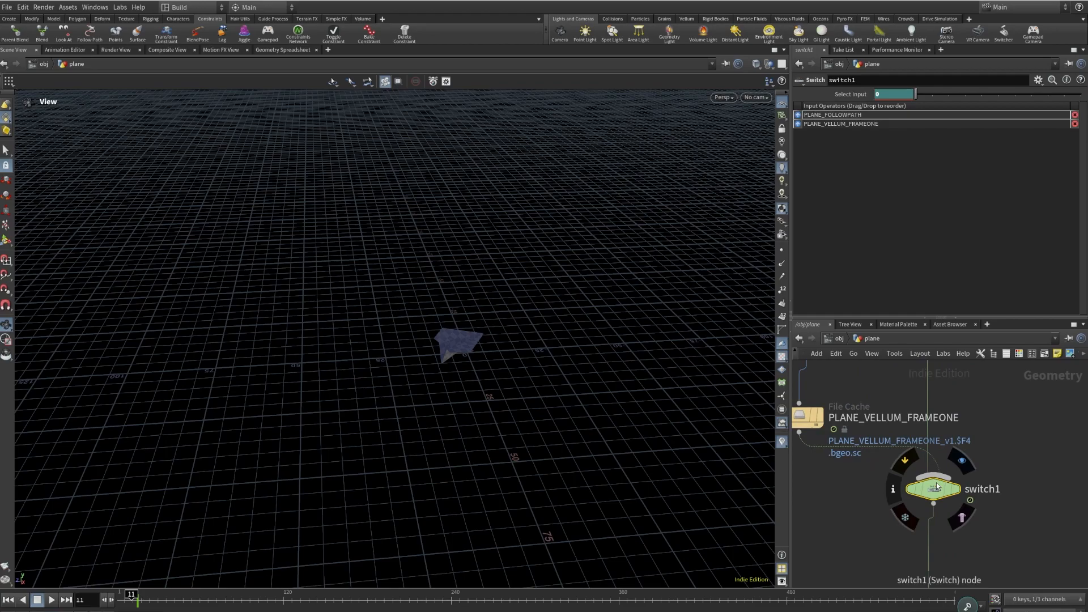
- Inspect the Object Merge inside renderplane and the OUT_PLANE_SCENE_ONE null inside plane, returning to object level
{"action": "key", "text": "u"}
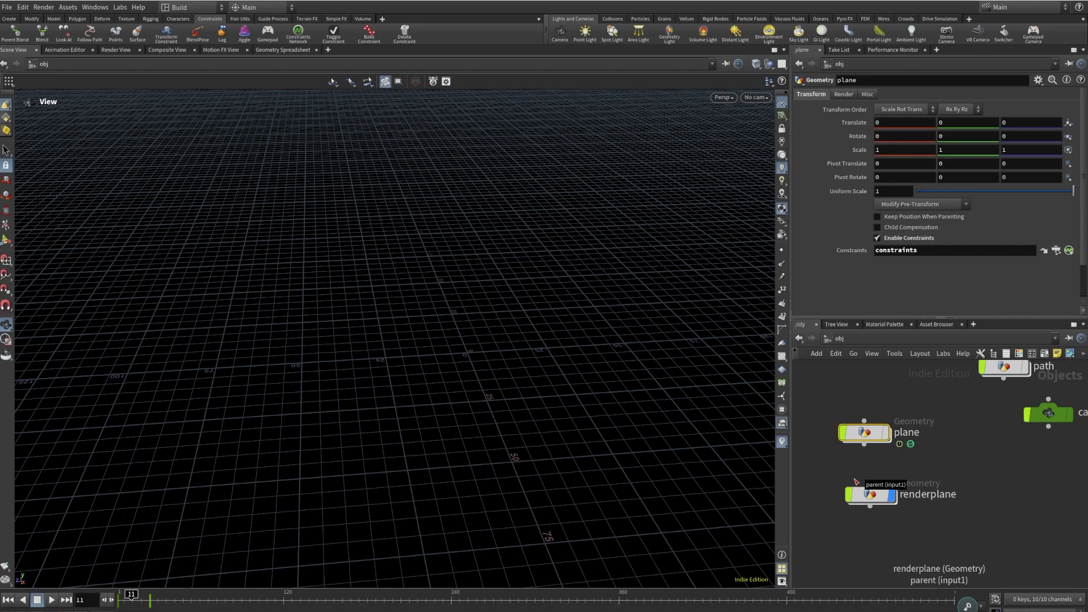
{"action": "mouse_move", "coordinate": [873, 493]}
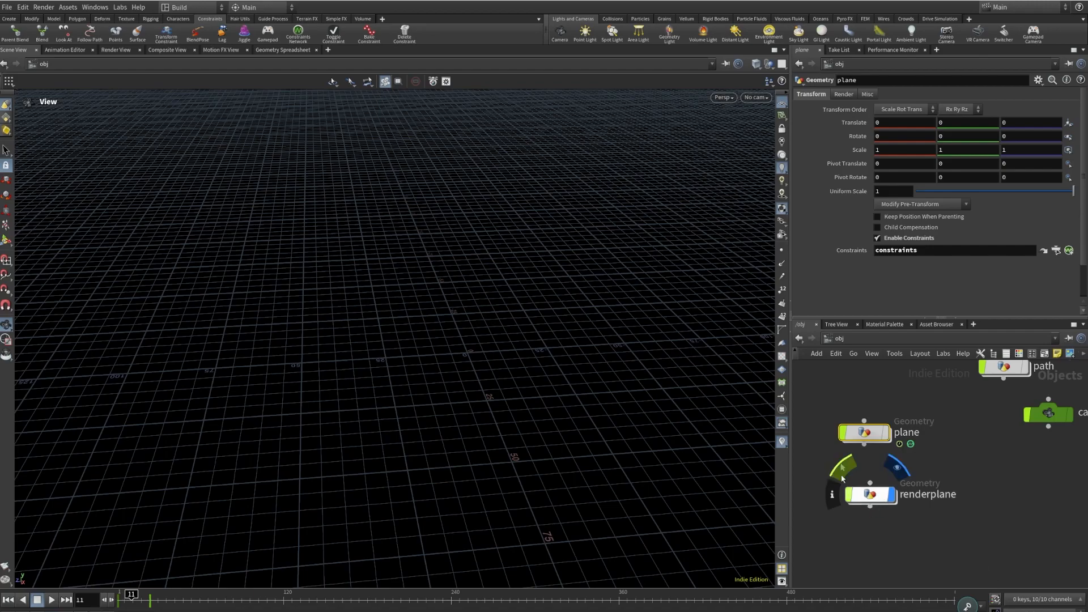
{"action": "double_click", "coordinate": [874, 500]}
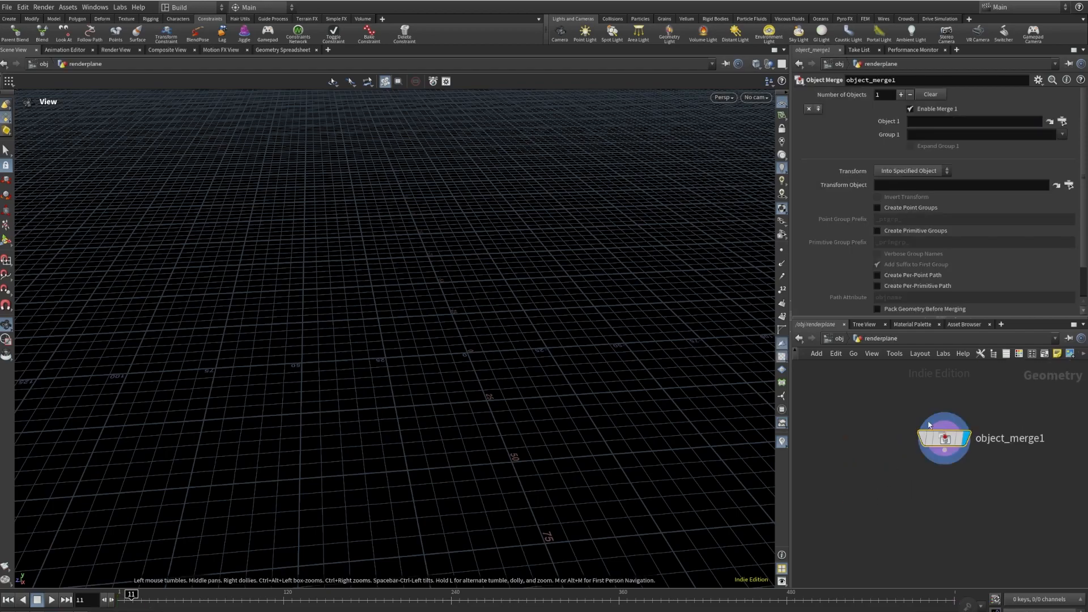
{"action": "key", "text": "u"}
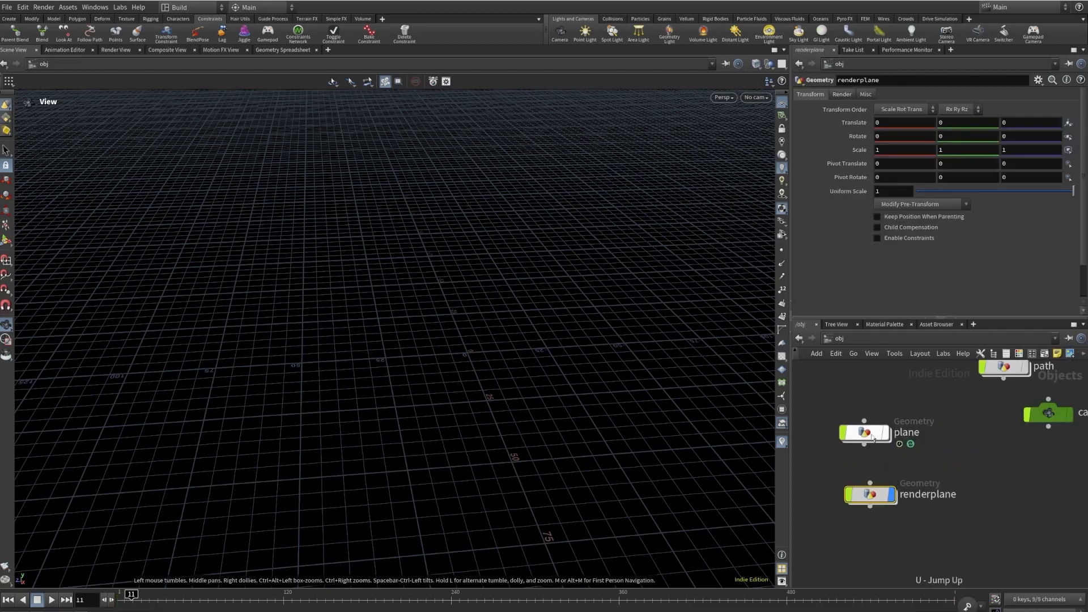
{"action": "double_click", "coordinate": [870, 434]}
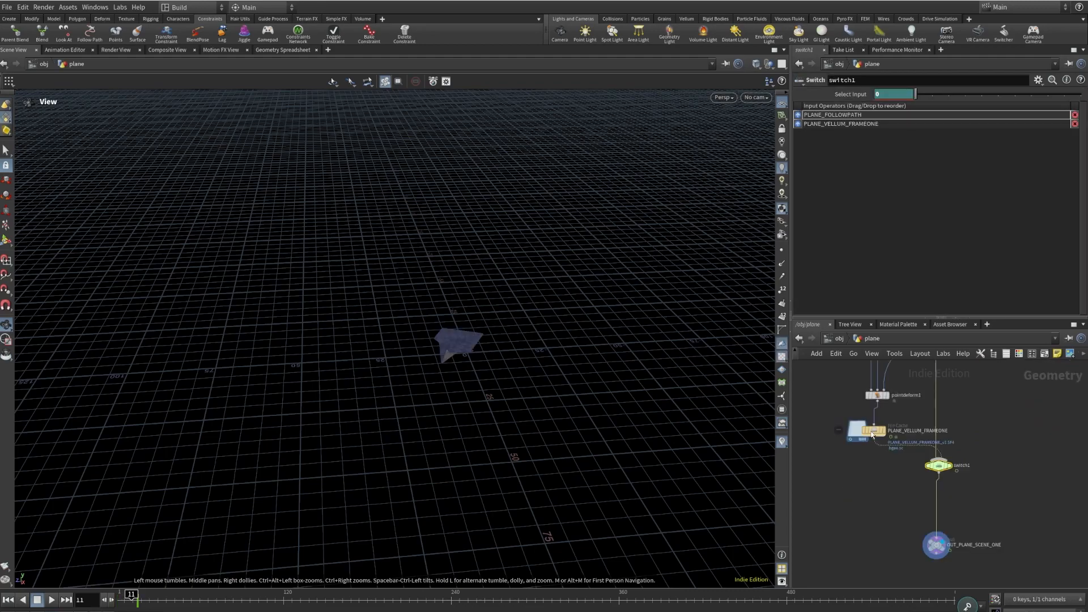
{"action": "left_click", "coordinate": [936, 545]}
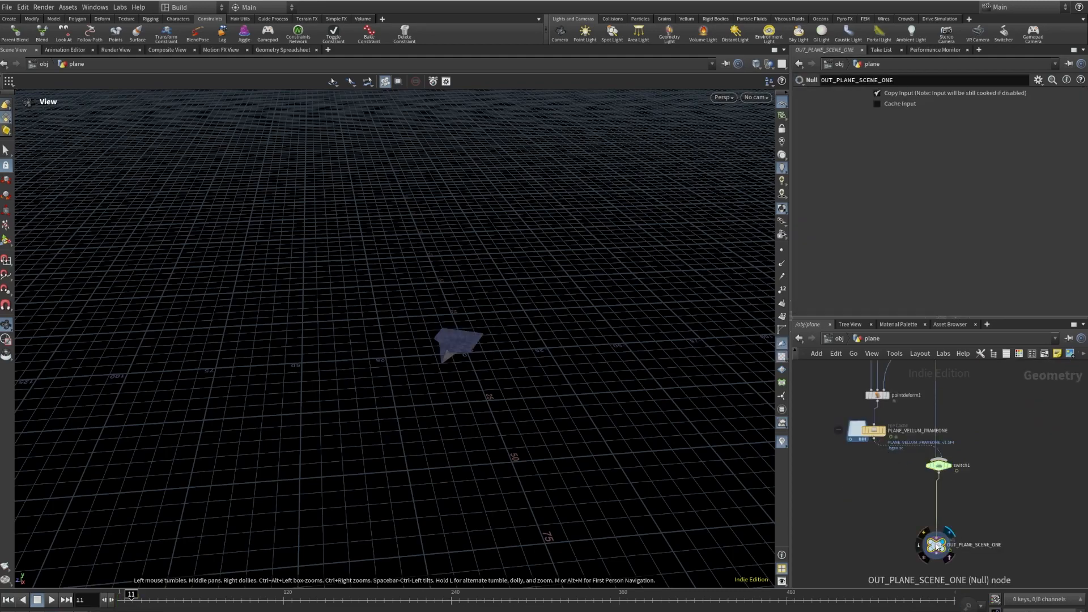
{"action": "key", "text": "u"}
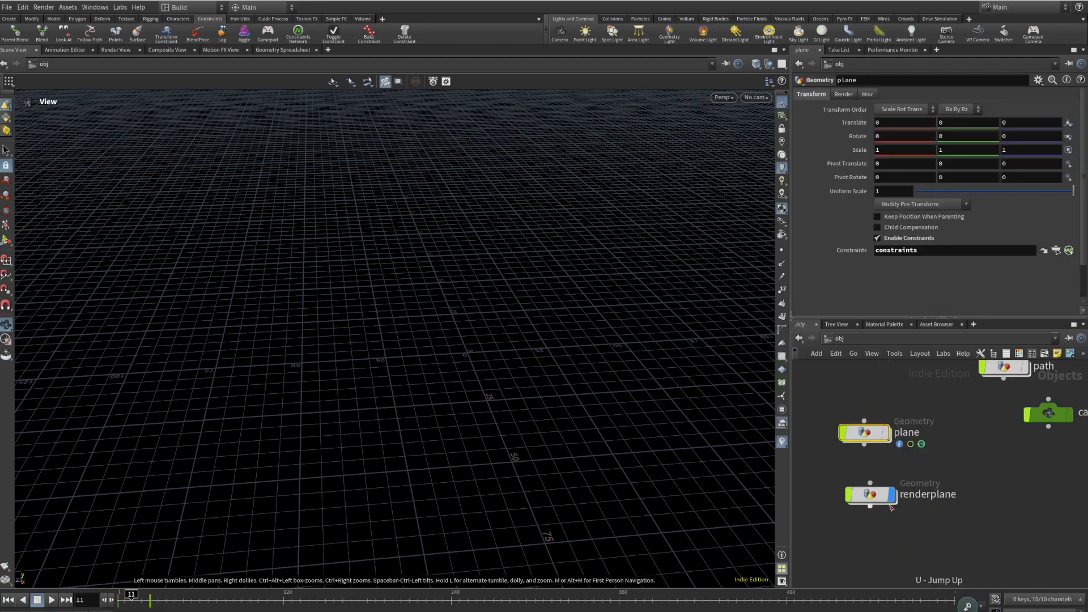
- Open renderplane and point its Object Merge at /obj/plane/OUT_PLANE_SCENE_ONE
{"action": "left_click", "coordinate": [875, 496]}
{"action": "double_click", "coordinate": [876, 499]}
{"action": "left_click", "coordinate": [933, 121]}
{"action": "type", "text": "/obj/plane/OUT_PLANE_SCENE_ONE"}
{"action": "key", "text": "Return"}
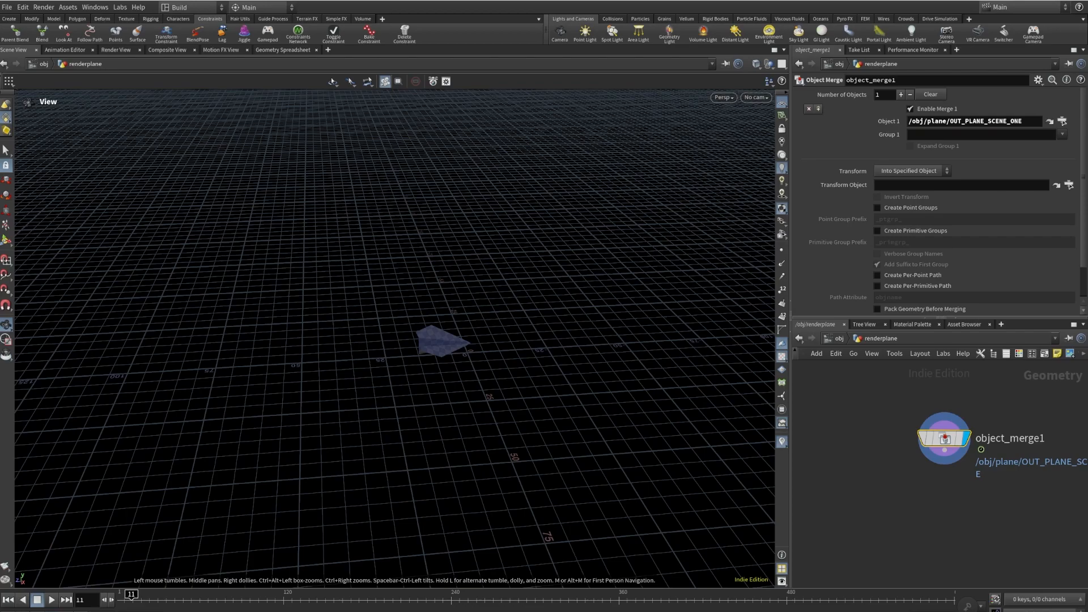
- Add a Transform node below object_merge1 in renderplane
{"action": "left_click_drag", "start_coordinate": [945, 457], "coordinate": [946, 506]}
{"action": "left_click", "coordinate": [946, 506]}
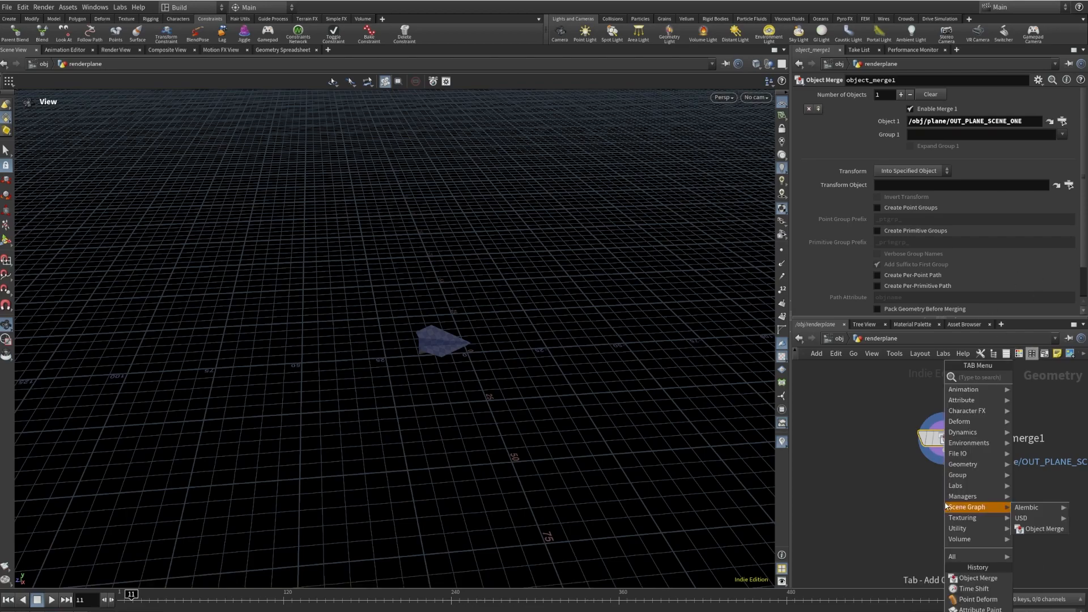
{"action": "type", "text": "transf"}
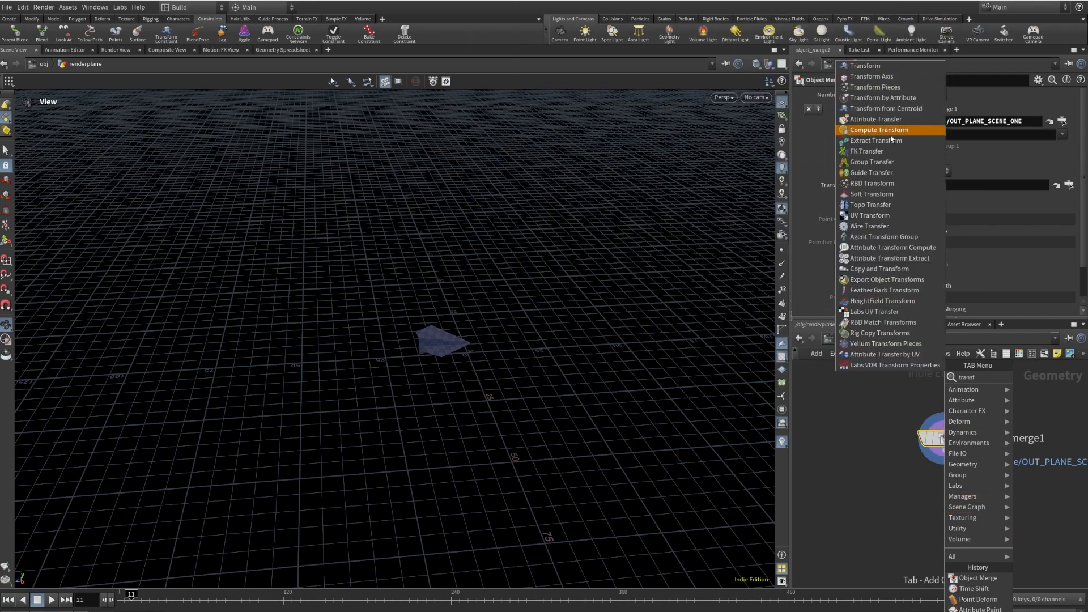
{"action": "key", "text": "Escape"}
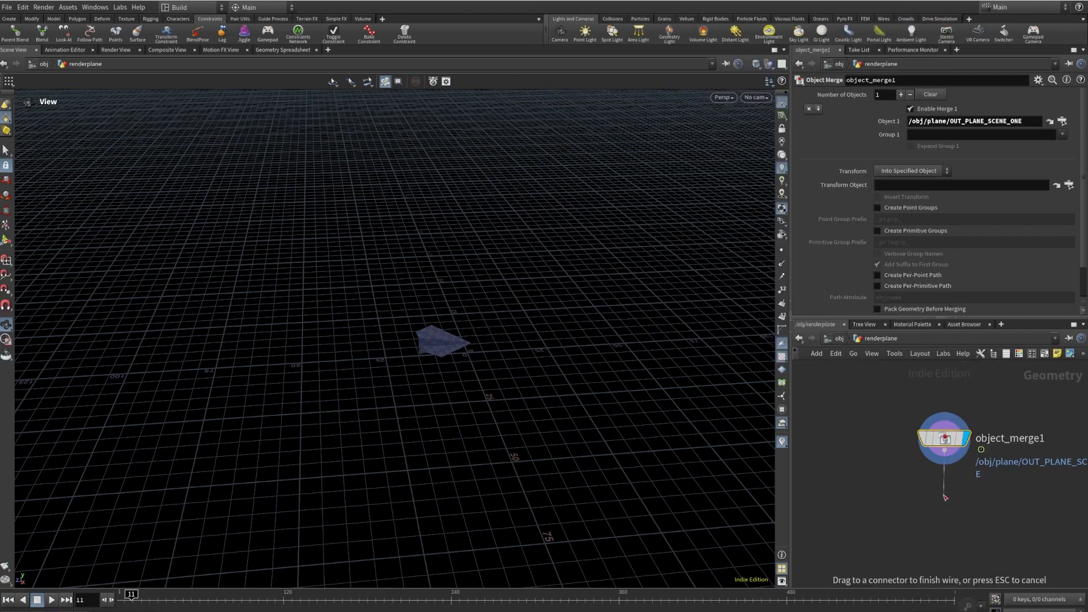
{"action": "left_click", "coordinate": [944, 497]}
{"action": "type", "text": "trans"}
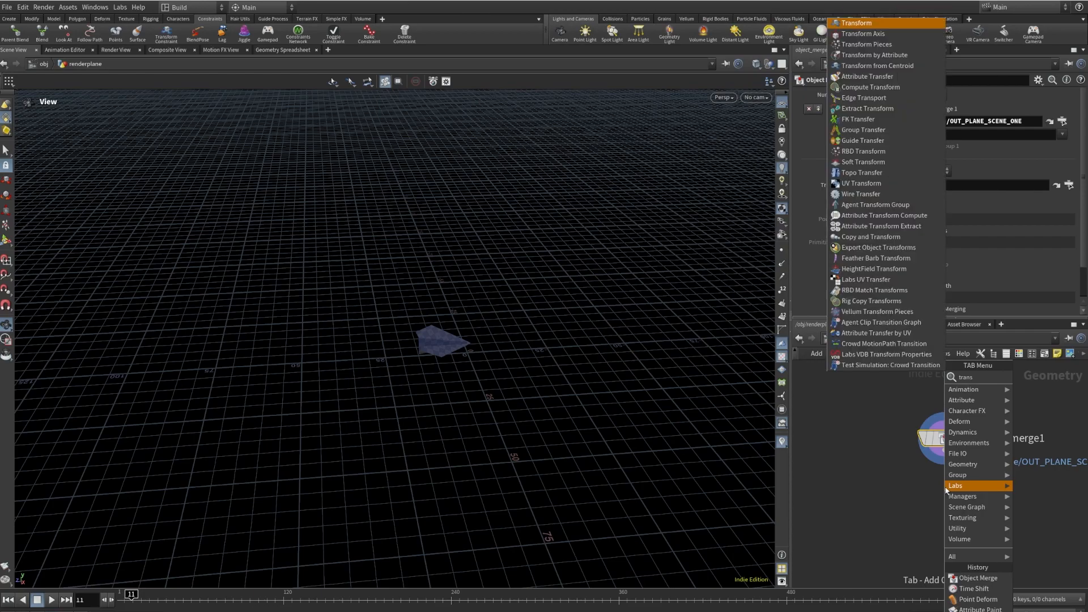
{"action": "type", "text": "f"}
{"action": "left_click", "coordinate": [875, 65]}
{"action": "left_click", "coordinate": [945, 493]}
{"action": "left_click", "coordinate": [919, 543]}
- Look over the node network inside plane and return to object level
{"action": "key", "text": "u"}
{"action": "double_click", "coordinate": [866, 434]}
{"action": "scroll", "coordinate": [927, 451], "scroll_direction": "down", "scroll_amount": 6}
{"action": "middle_click_drag", "start_coordinate": [927, 447], "coordinate": [914, 513]}
{"action": "scroll", "coordinate": [915, 507], "scroll_direction": "up", "scroll_amount": 6}
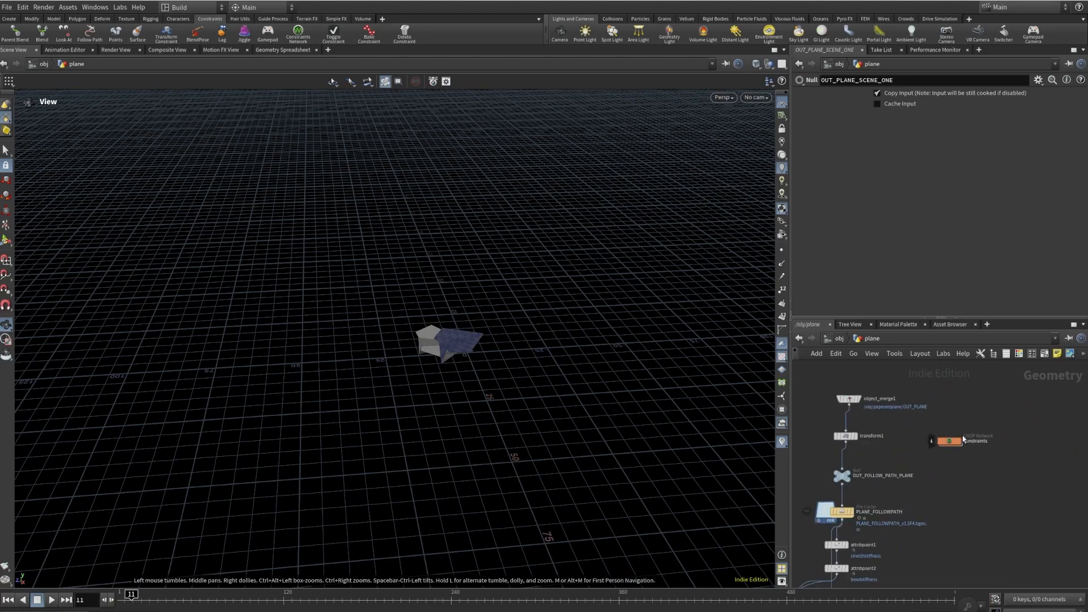
{"action": "key", "text": "u"}
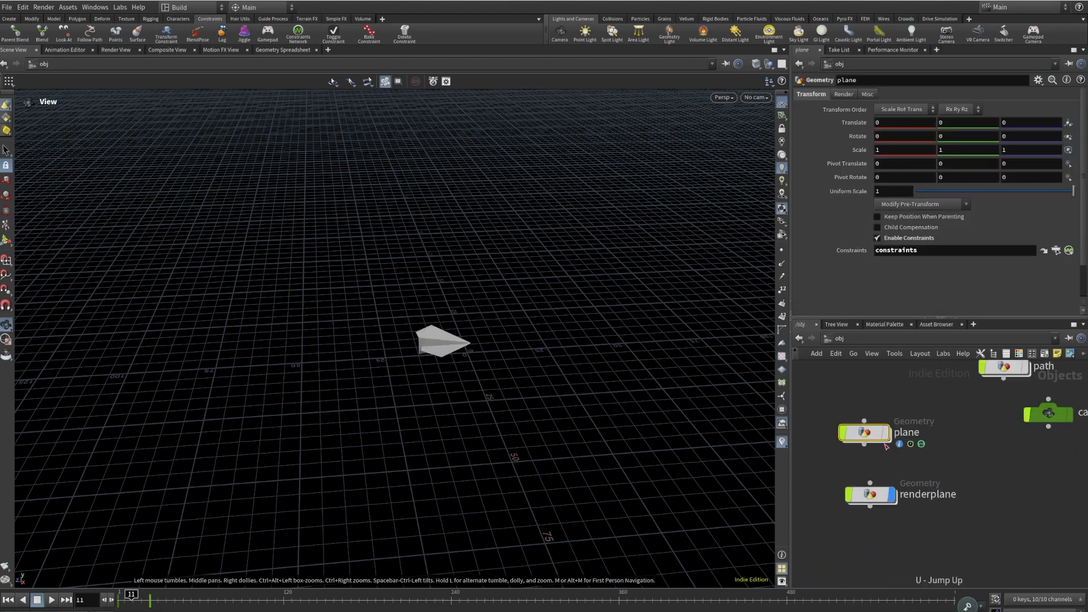
- Display transform1 inside renderplane, set its Uniform Scale to .05 and frame the scaled plane
{"action": "double_click", "coordinate": [870, 494]}
{"action": "left_click", "coordinate": [965, 494]}
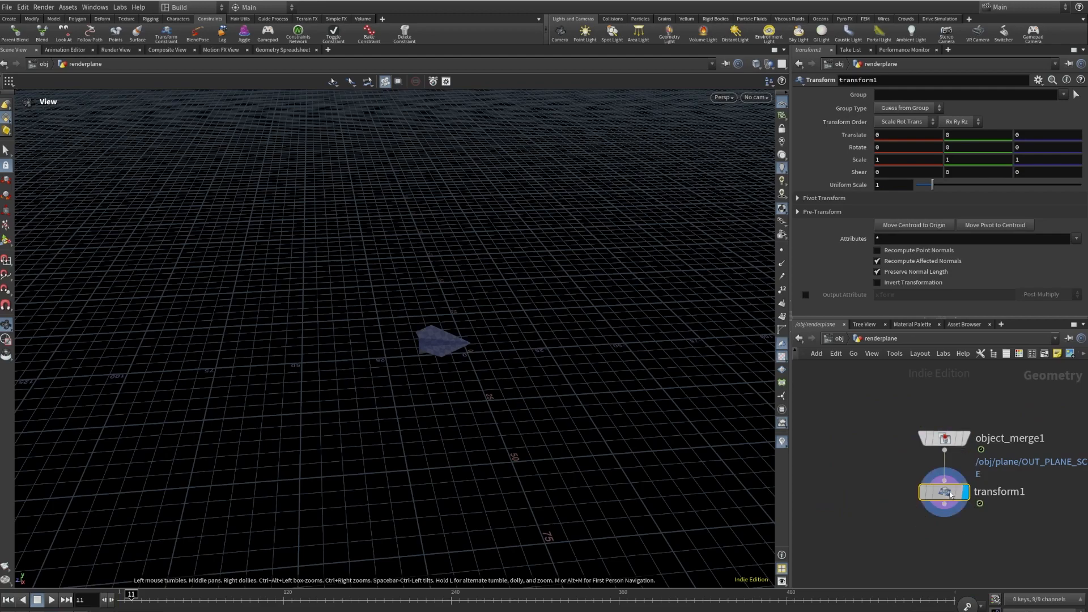
{"action": "left_click", "coordinate": [884, 184]}
{"action": "type", "text": ".0"}
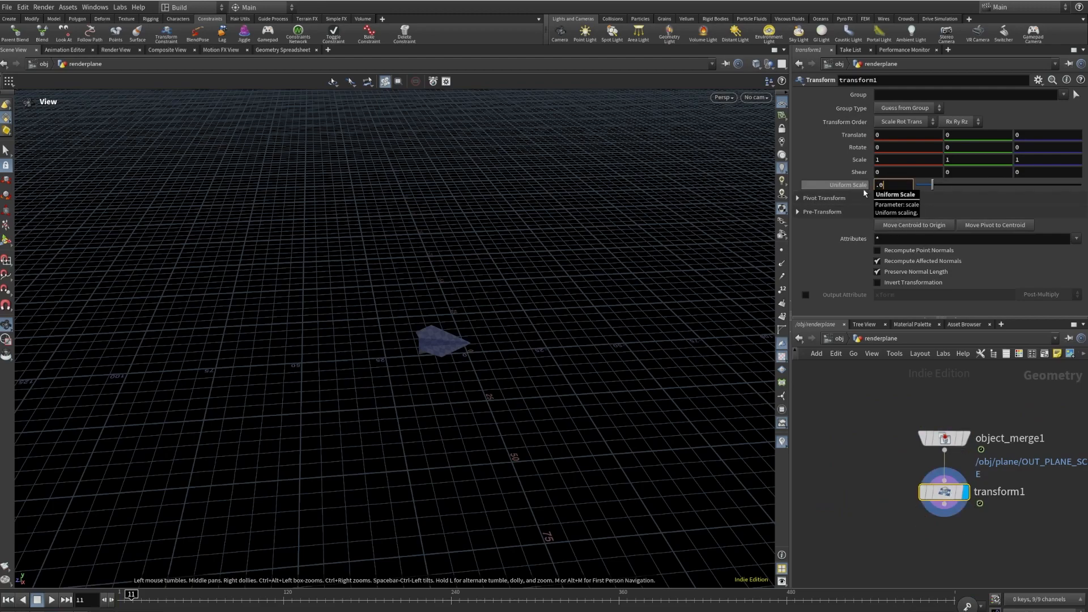
{"action": "type", "text": "5"}
{"action": "key", "text": "Return"}
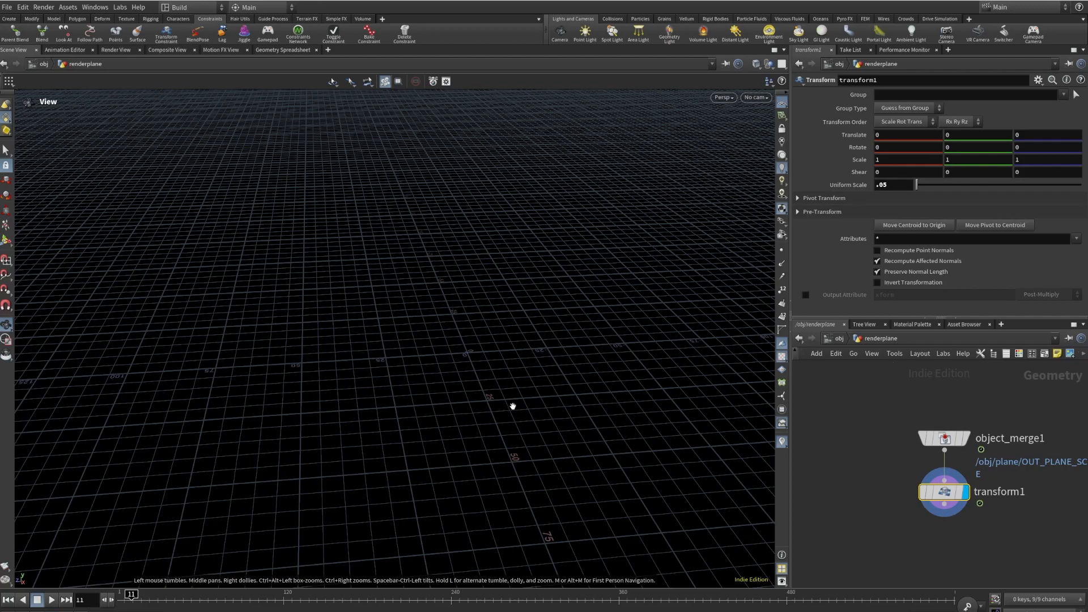
{"action": "key", "text": "f"}
{"action": "left_click_drag", "start_coordinate": [549, 297], "coordinate": [563, 267]}
- Set the Transform option of object_merge1 to Into This Object, play the animation and return to the first frame
{"action": "left_click", "coordinate": [756, 97]}
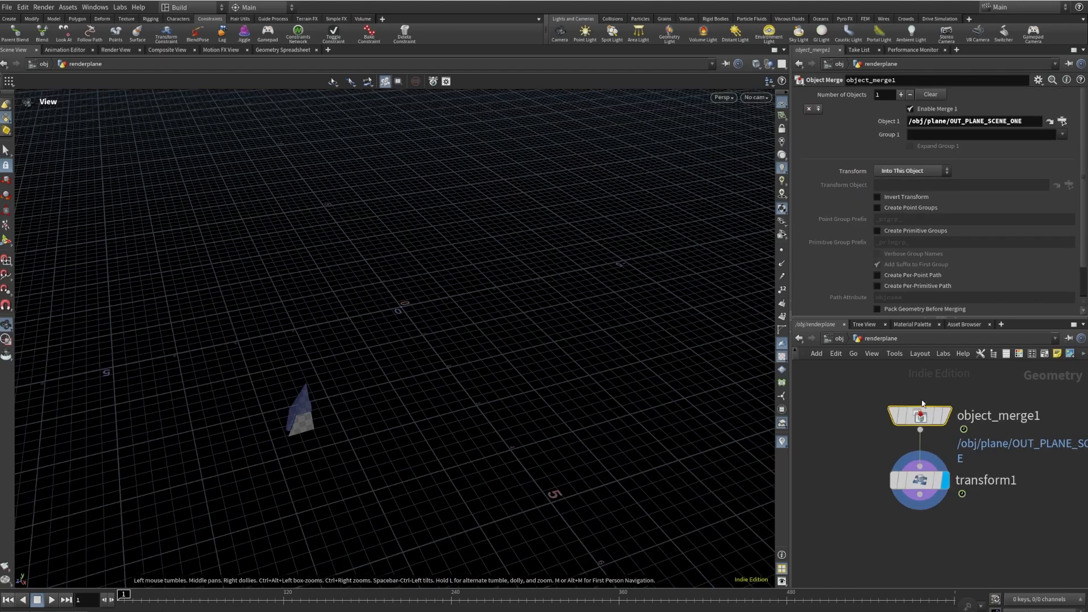
{"action": "left_click", "coordinate": [907, 171]}
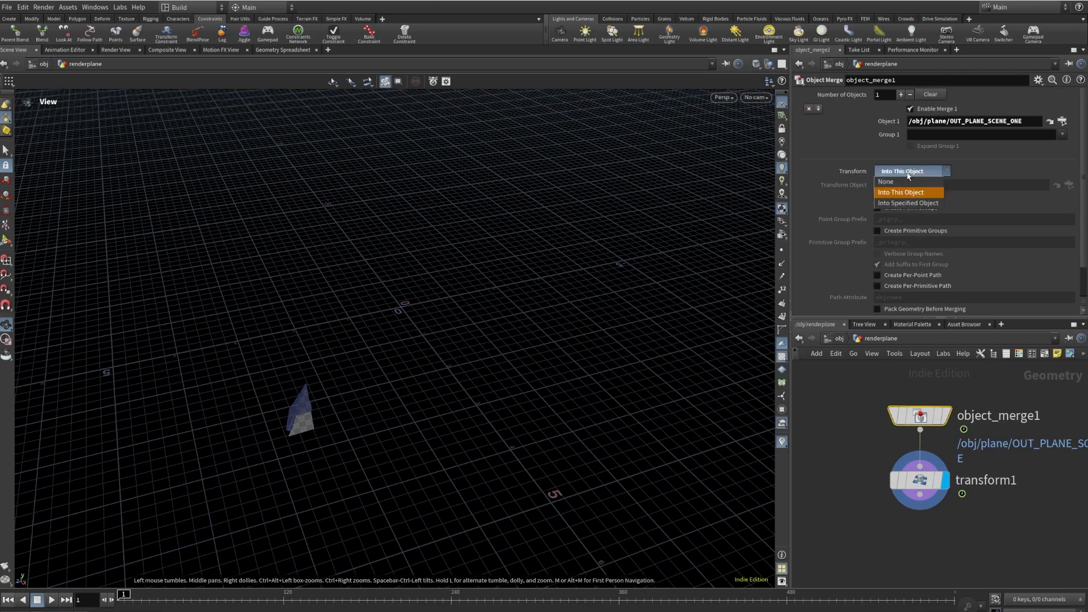
{"action": "left_click", "coordinate": [909, 176]}
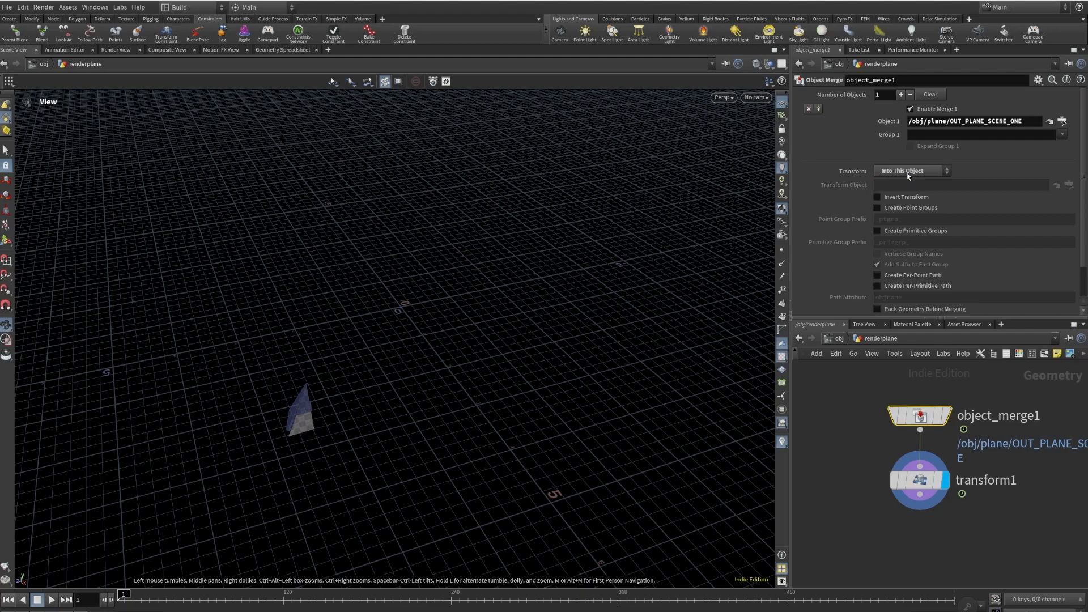
{"action": "left_click", "coordinate": [51, 600]}
{"action": "left_click", "coordinate": [51, 600]}
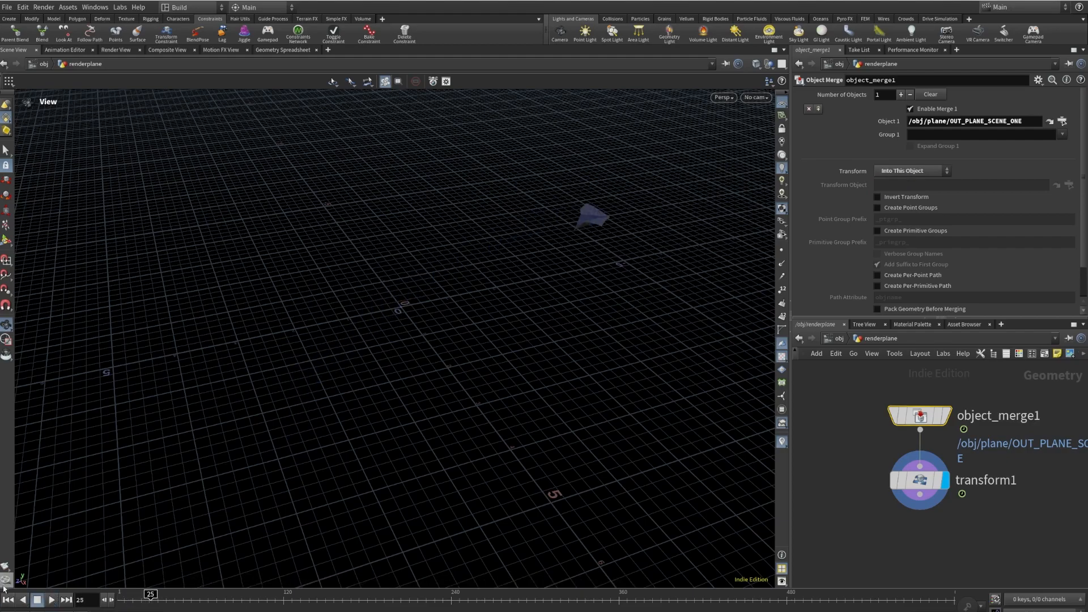
{"action": "left_click", "coordinate": [8, 600]}
- Look through cam3 and go to frame 12
{"action": "left_click", "coordinate": [756, 98]}
{"action": "left_click", "coordinate": [833, 219]}
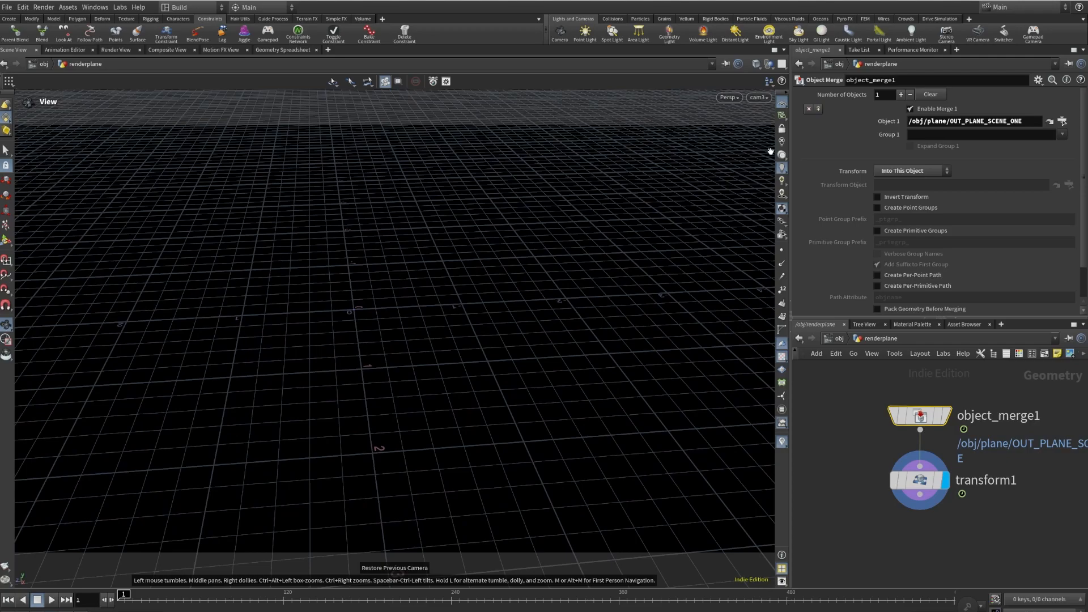
{"action": "mouse_move", "coordinate": [124, 594]}
{"action": "left_mouse_down"}
{"action": "mouse_move", "coordinate": [145, 594]}
{"action": "mouse_move", "coordinate": [124, 594]}
{"action": "mouse_move", "coordinate": [133, 595]}
{"action": "left_mouse_up"}
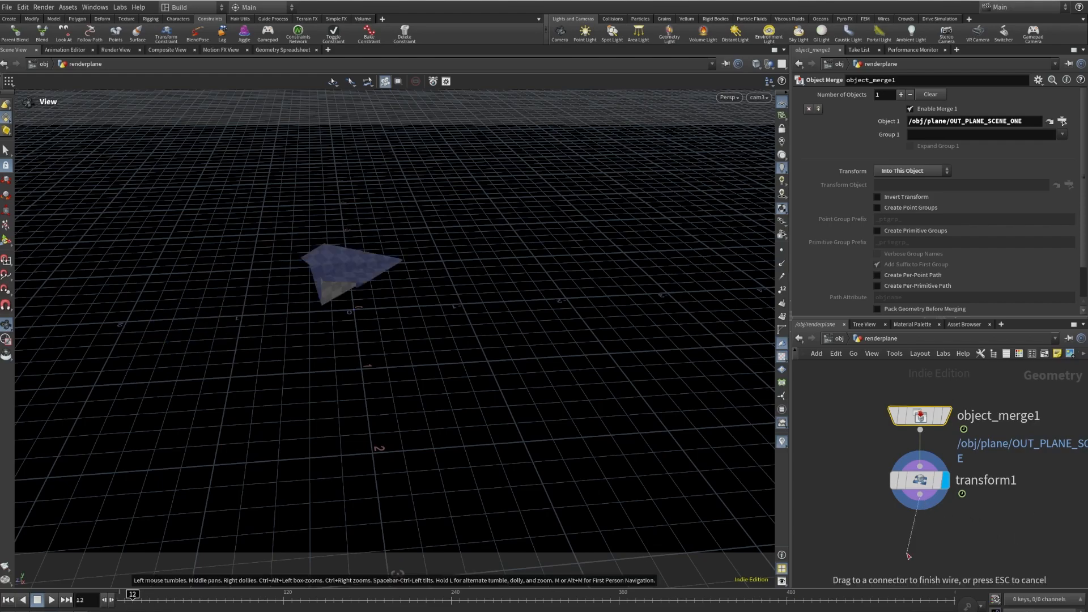
- Add a Normal node after transform1 and display it
{"action": "key", "text": "Tab"}
{"action": "type", "text": "no"}
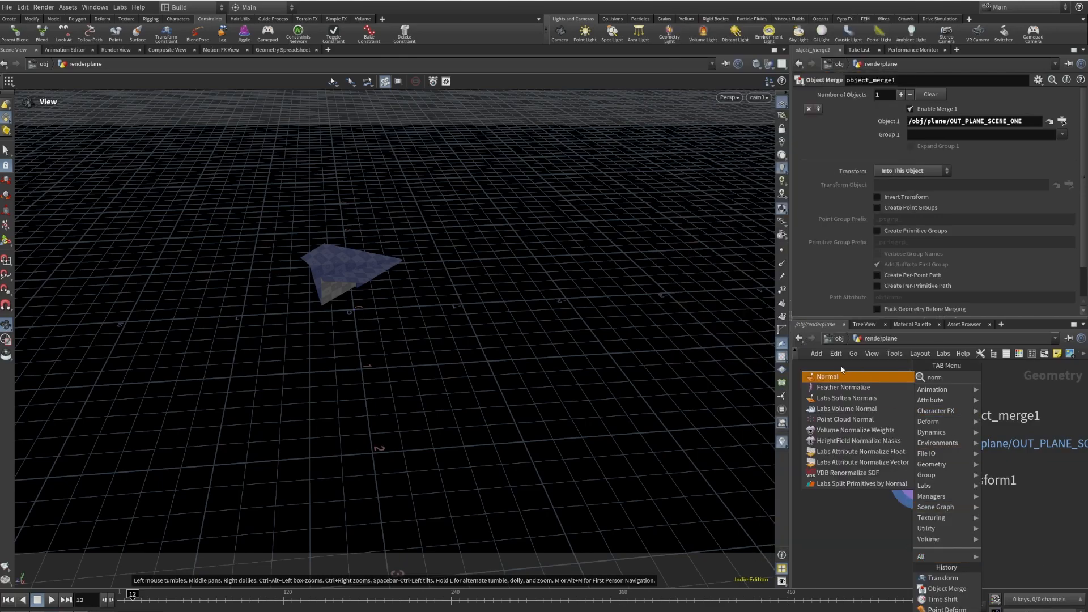
{"action": "key", "text": "Return"}
{"action": "left_click", "coordinate": [944, 562]}
{"action": "left_click", "coordinate": [944, 562]}
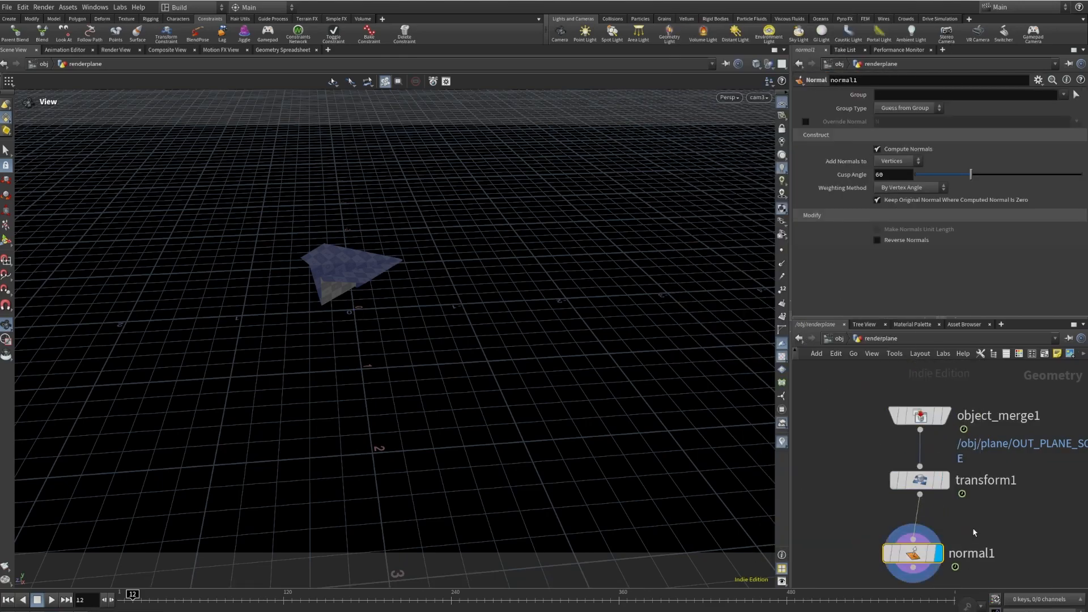
- Add a Point Velocity node after normal1 and display it
{"action": "middle_click_drag", "start_coordinate": [960, 556], "coordinate": [950, 462]}
{"action": "key", "text": "Tab"}
{"action": "type", "text": "p"}
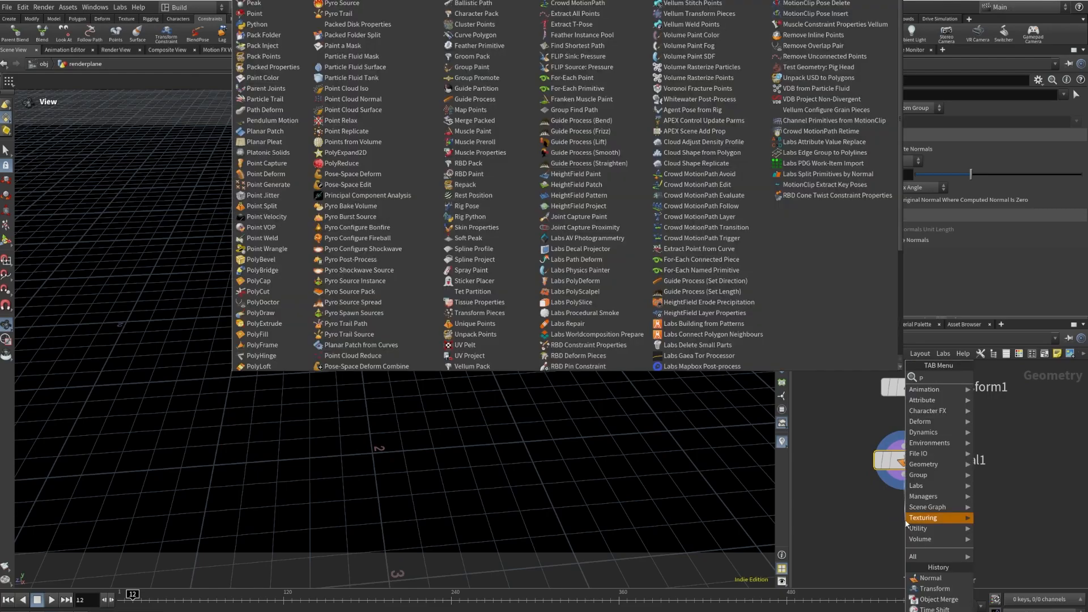
{"action": "type", "text": "oint ve"}
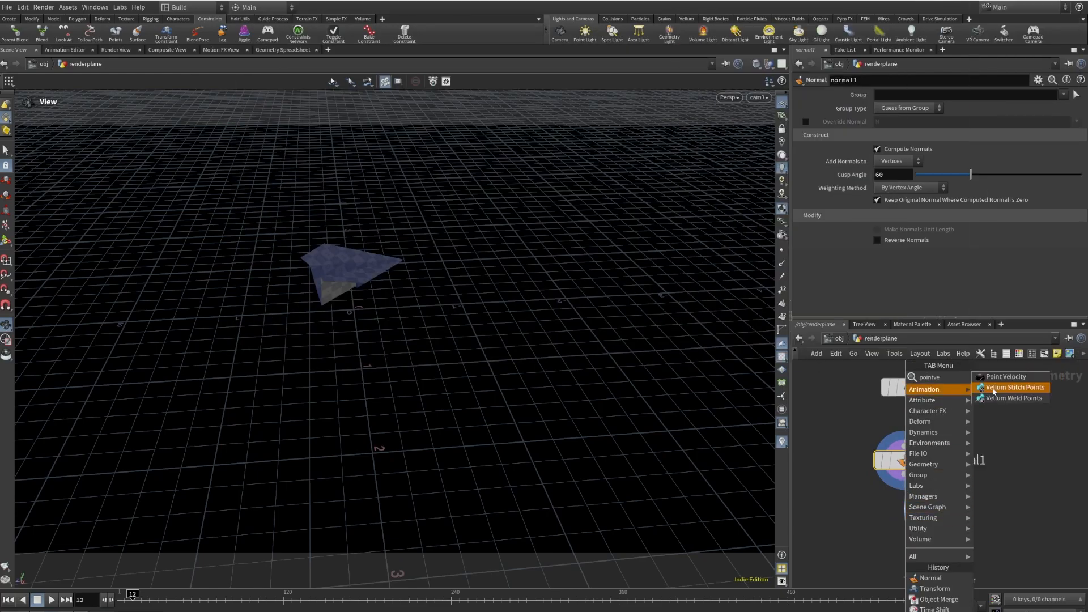
{"action": "left_click", "coordinate": [991, 379]}
{"action": "left_click", "coordinate": [906, 521]}
{"action": "left_click", "coordinate": [930, 520]}
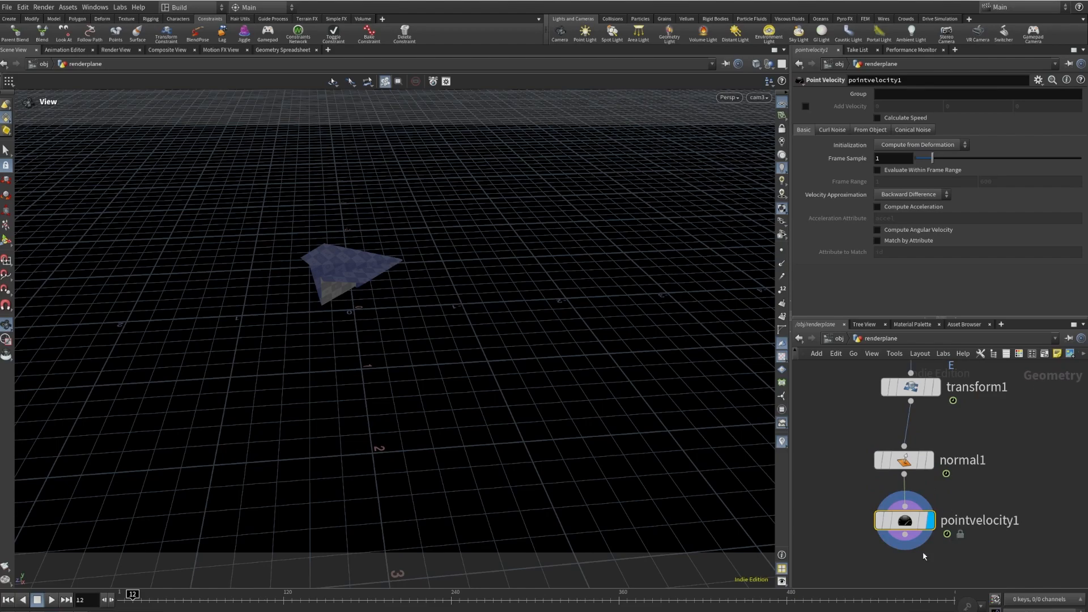
- Add a Null after pointvelocity1, name it OUT_RENDER_PLANE_ONE and display it
{"action": "key", "text": "Tab"}
{"action": "type", "text": "nul"}
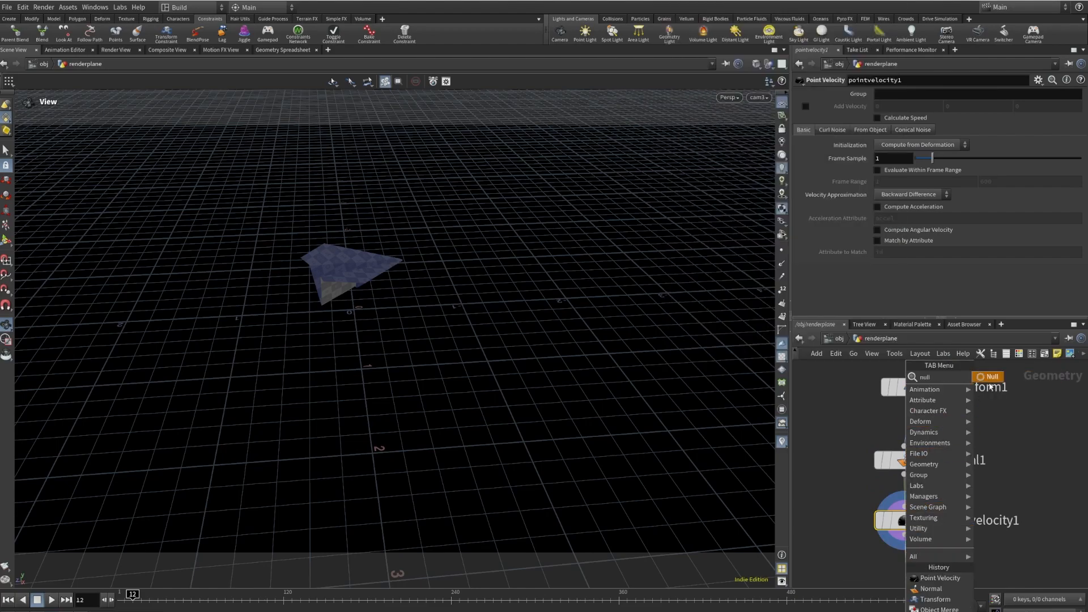
{"action": "left_click", "coordinate": [991, 377]}
{"action": "middle_click_drag", "start_coordinate": [971, 566], "coordinate": [965, 485]}
{"action": "double_click", "coordinate": [953, 505]}
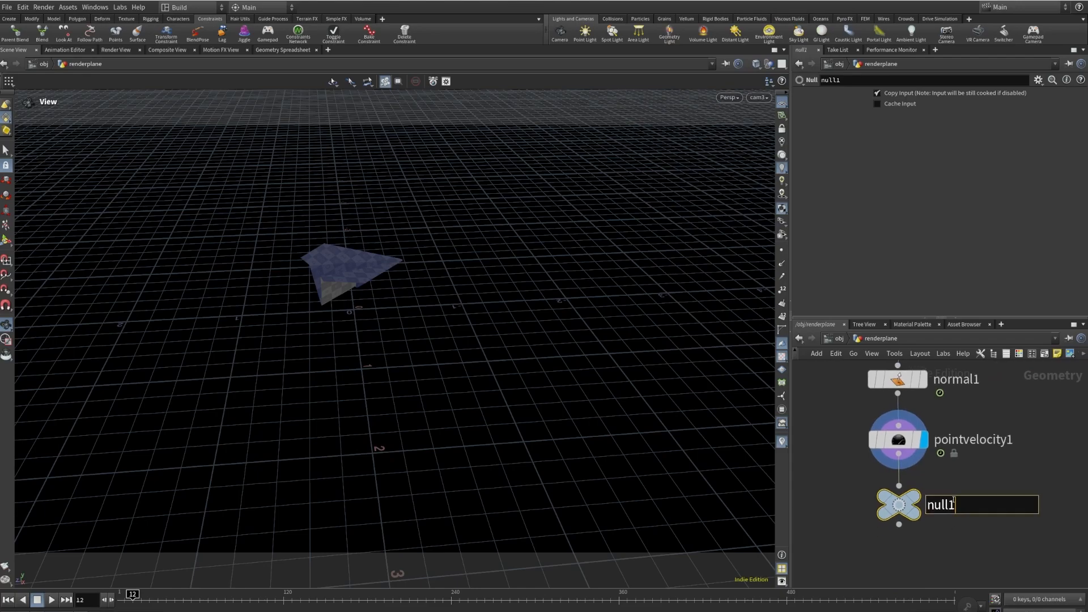
{"action": "type", "text": "OUT_RENDER_PLANE_ONE"}
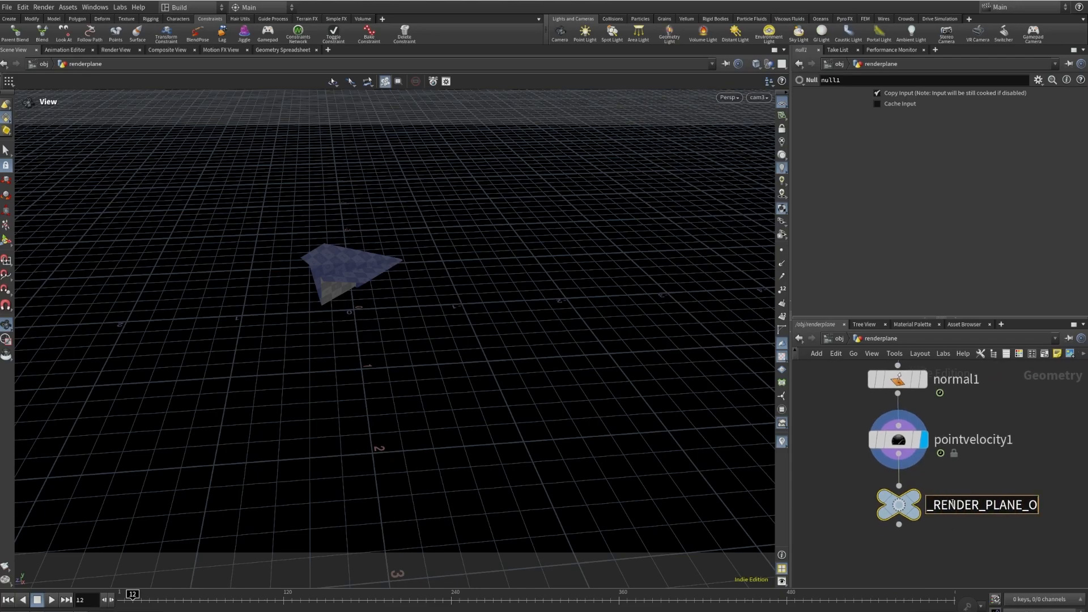
{"action": "key", "text": "Return"}
{"action": "mouse_move", "coordinate": [911, 506]}
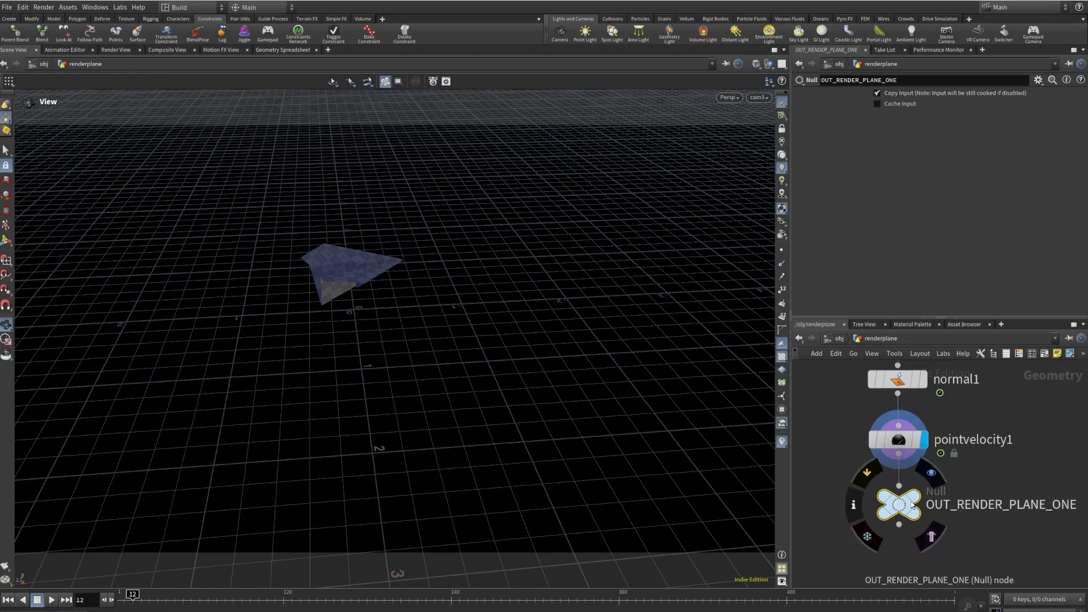
{"action": "left_click", "coordinate": [931, 473]}
- Create a Geometry object at object level below renderplane and name it smoketrailone
{"action": "key", "text": "u"}
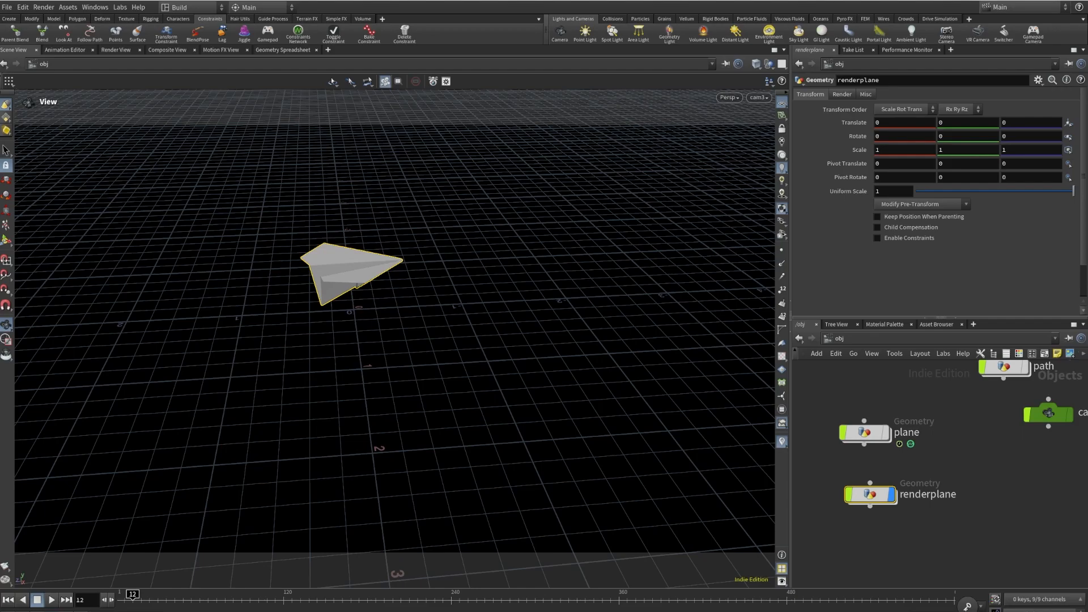
{"action": "left_click", "coordinate": [882, 540]}
{"action": "key", "text": "Tab"}
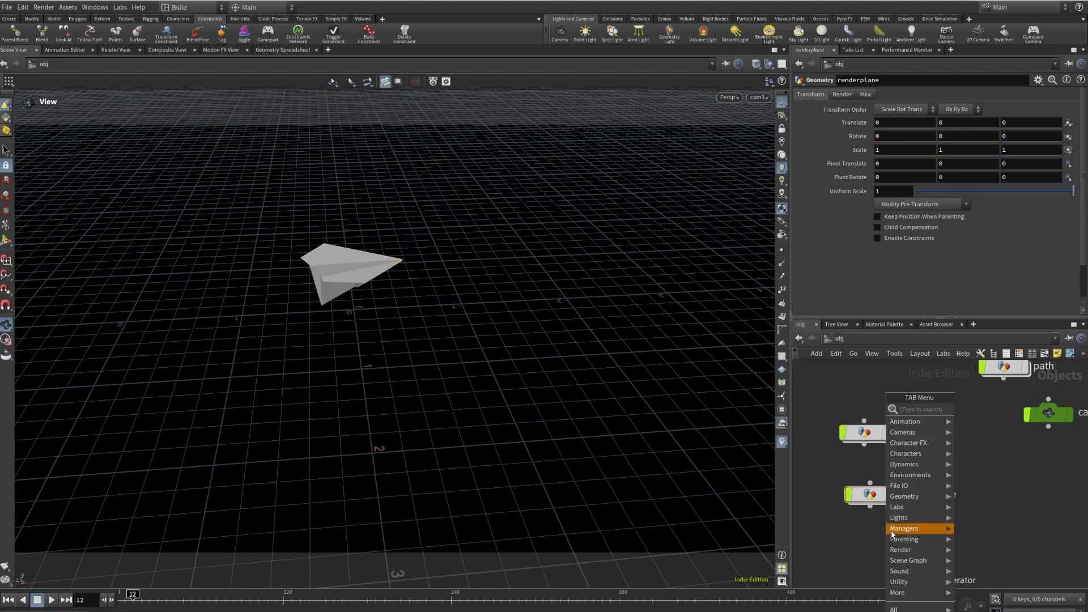
{"action": "type", "text": "GEO"}
{"action": "left_click", "coordinate": [998, 415]}
{"action": "left_click", "coordinate": [875, 555]}
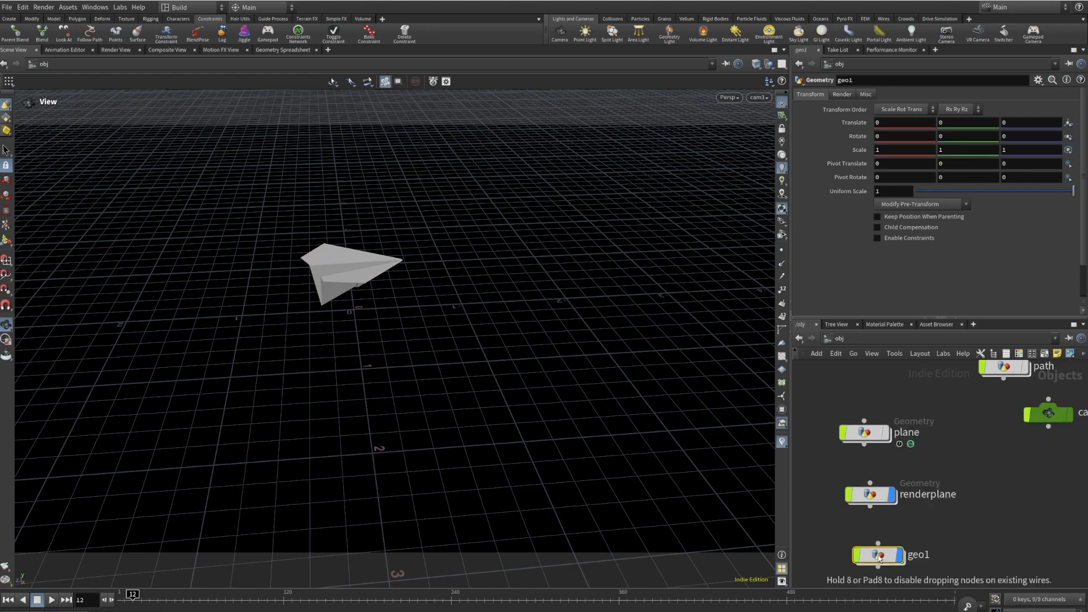
{"action": "double_click", "coordinate": [924, 560]}
{"action": "type", "text": "S"}
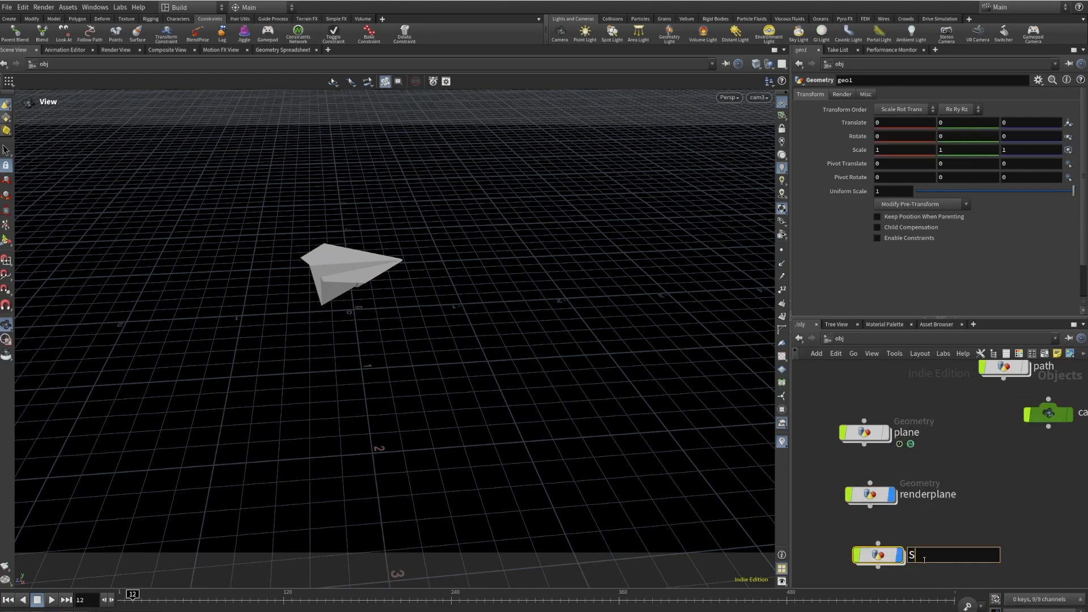
{"action": "key", "text": "BackSpace"}
{"action": "type", "text": "smoketrailone"}
{"action": "key", "text": "Return"}
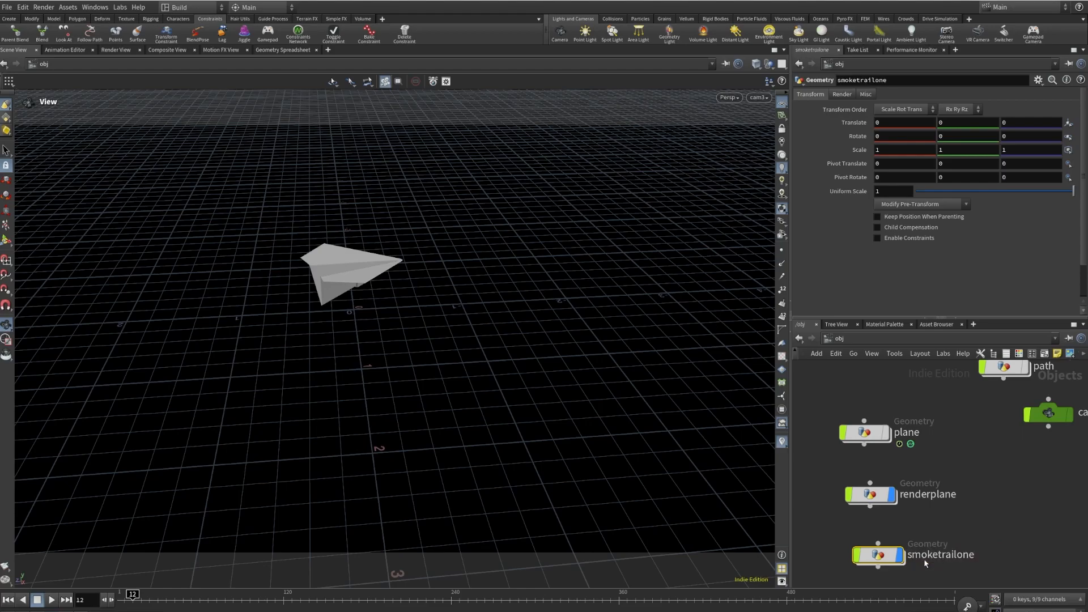
- Add a polygon Tube inside smoketrailone and enable its End Caps
{"action": "double_click", "coordinate": [880, 555]}
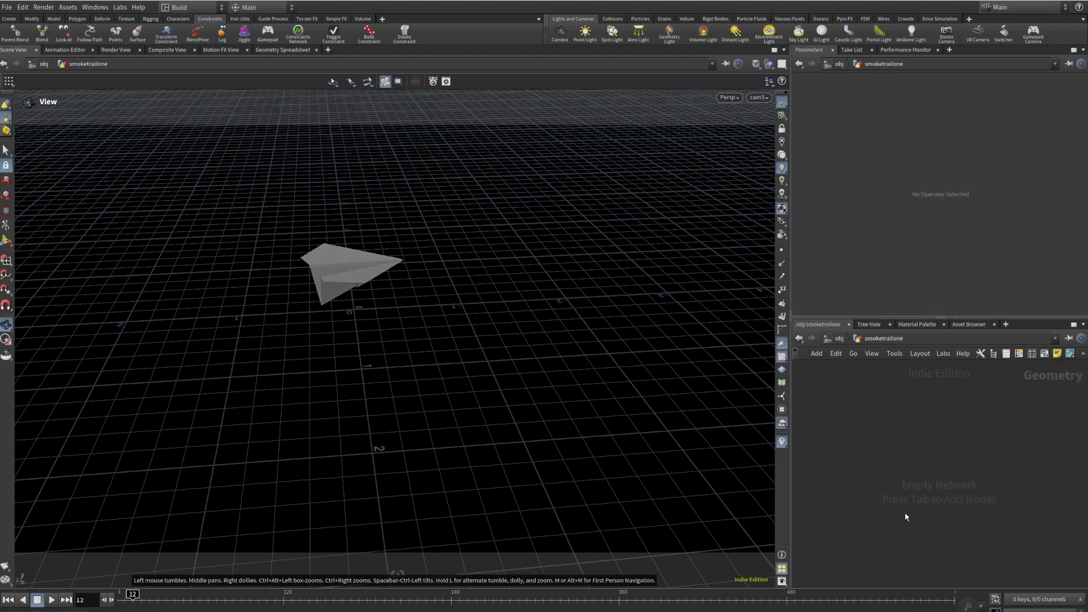
{"action": "key", "text": "Tab"}
{"action": "type", "text": "tube"}
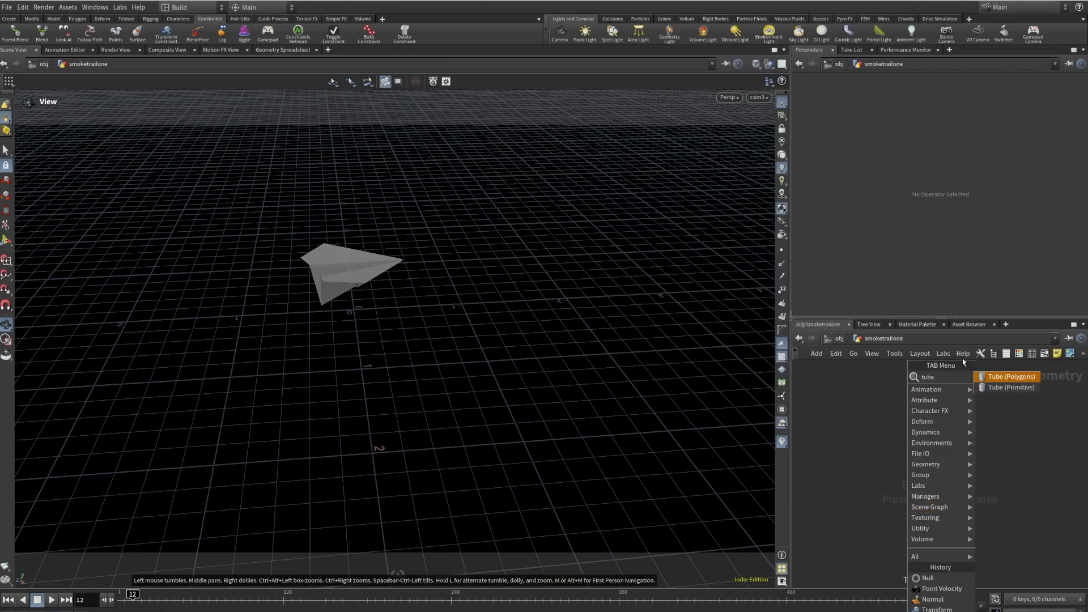
{"action": "left_click", "coordinate": [996, 378]}
{"action": "left_click", "coordinate": [862, 429]}
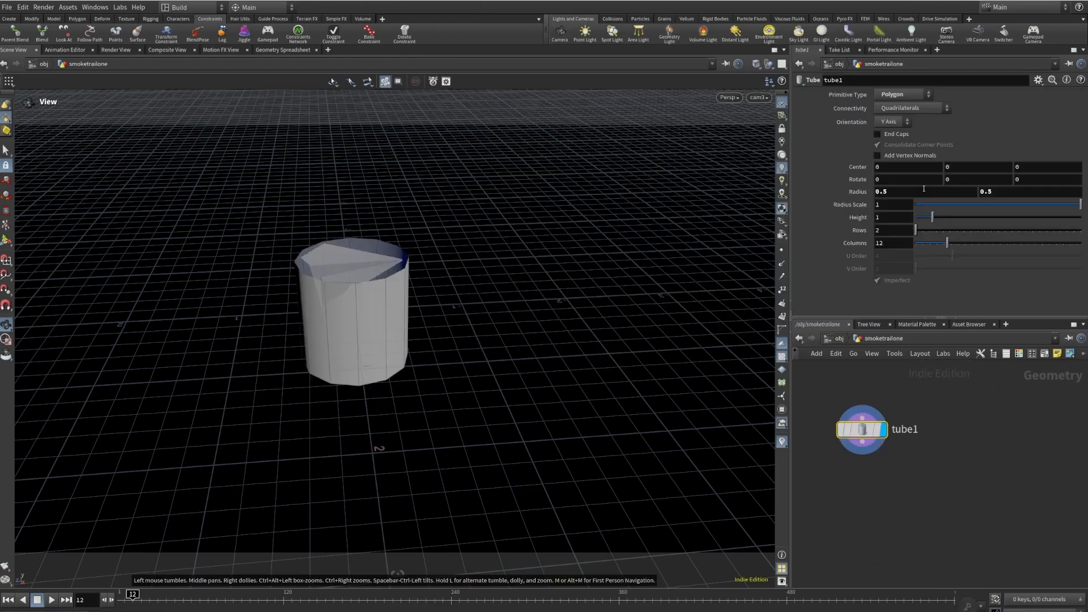
{"action": "left_click", "coordinate": [878, 134]}
- Leave the camera view and hide the other objects in the viewport to show the tube alone
{"action": "left_click_drag", "start_coordinate": [476, 445], "coordinate": [539, 401]}
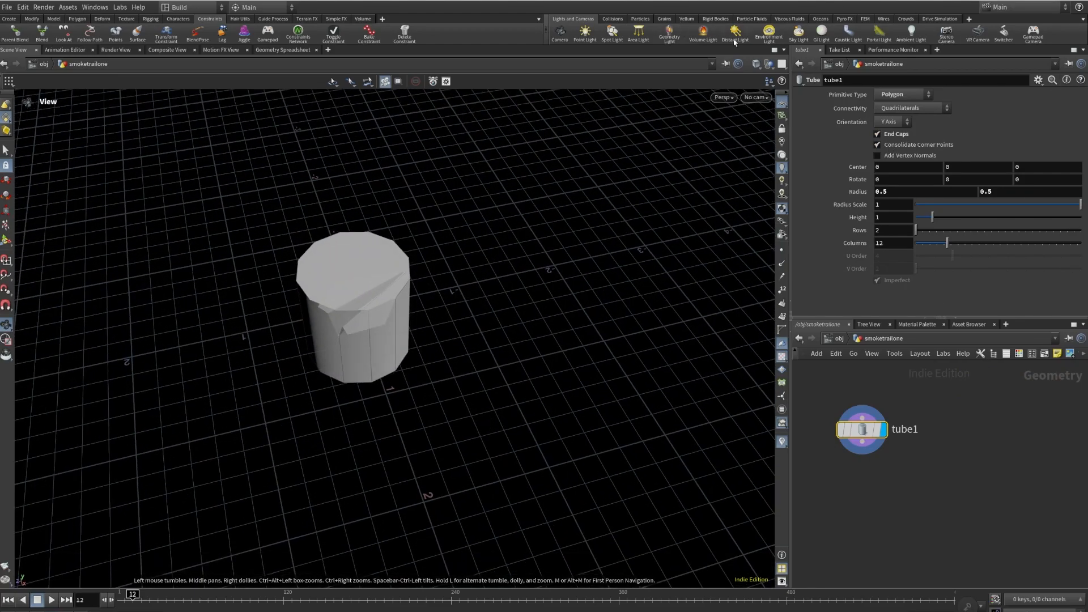
{"action": "left_click", "coordinate": [769, 65]}
{"action": "left_click", "coordinate": [780, 98]}
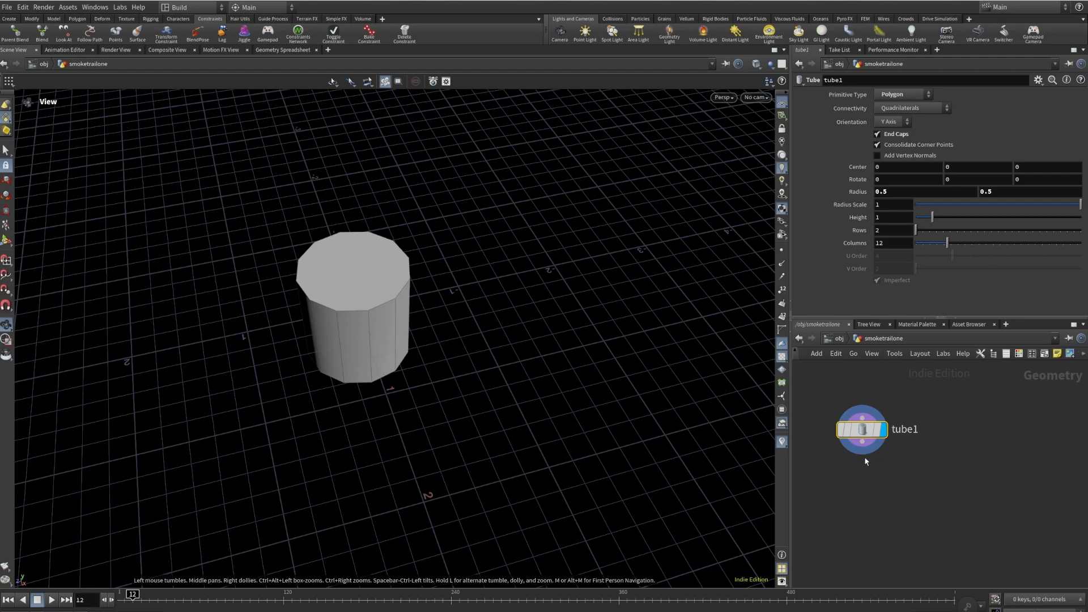
- Add an Object Merge node beside tube1 and load /obj/renderplane/OUT_RENDER_PLANE_ONE as its object
{"action": "key", "text": "Tab"}
{"action": "type", "text": "ob"}
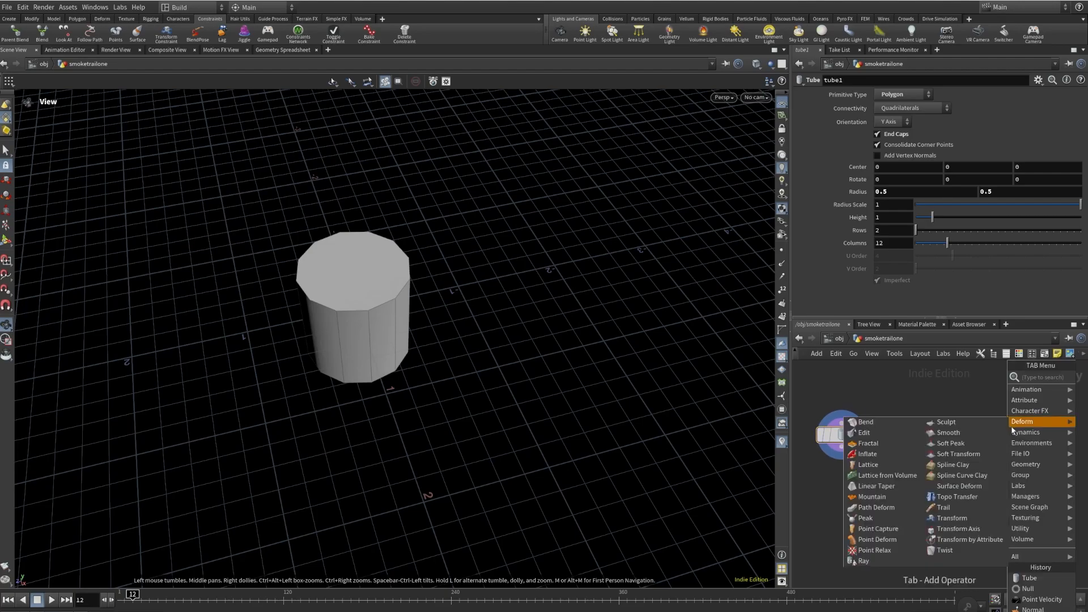
{"action": "type", "text": "ject"}
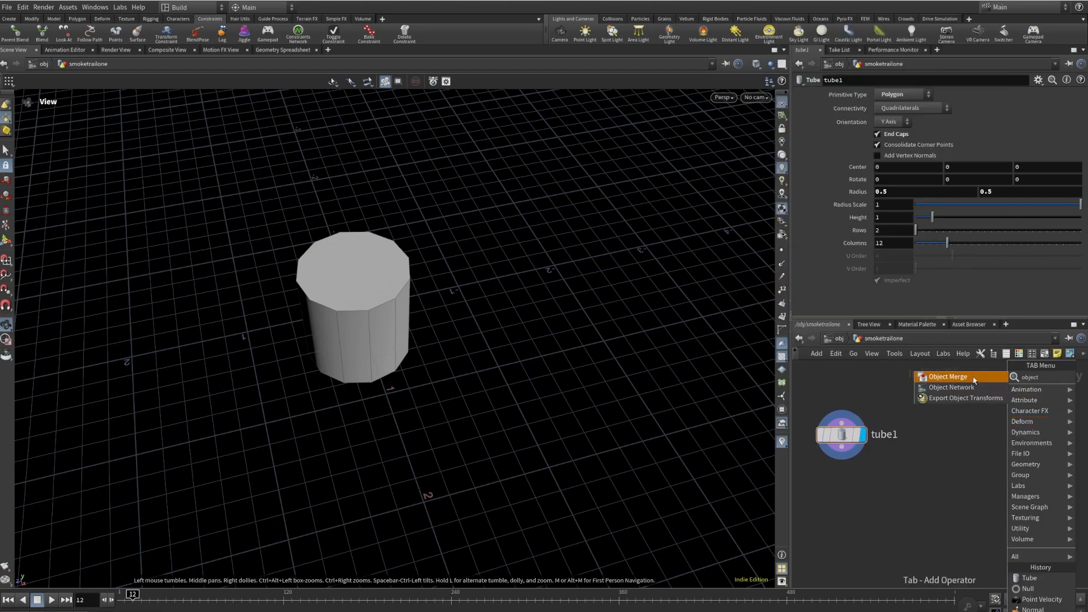
{"action": "key", "text": "Return"}
{"action": "left_click", "coordinate": [983, 422]}
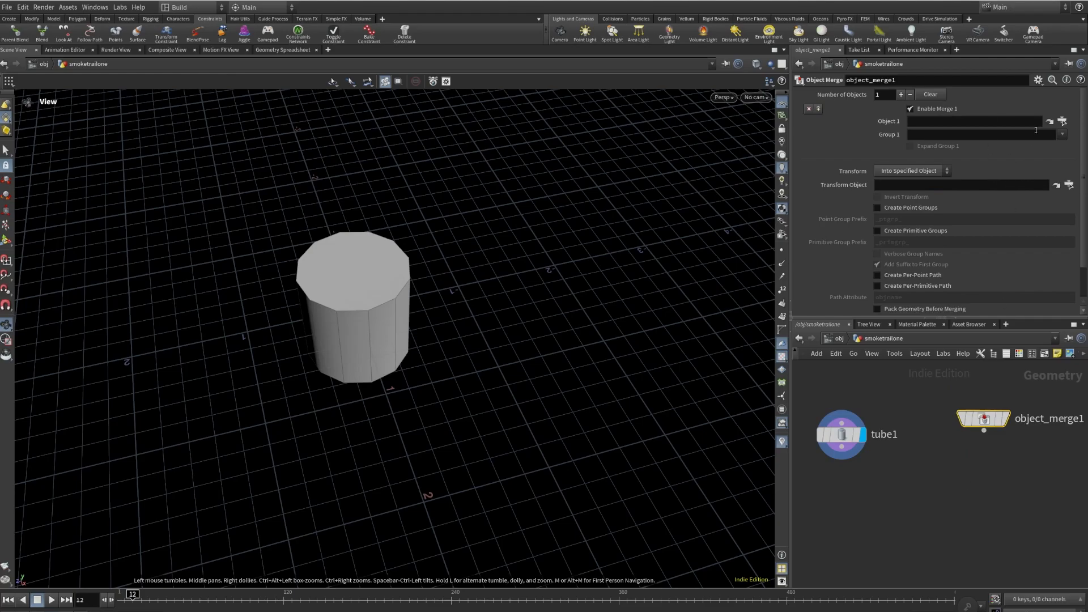
{"action": "left_click", "coordinate": [1062, 121]}
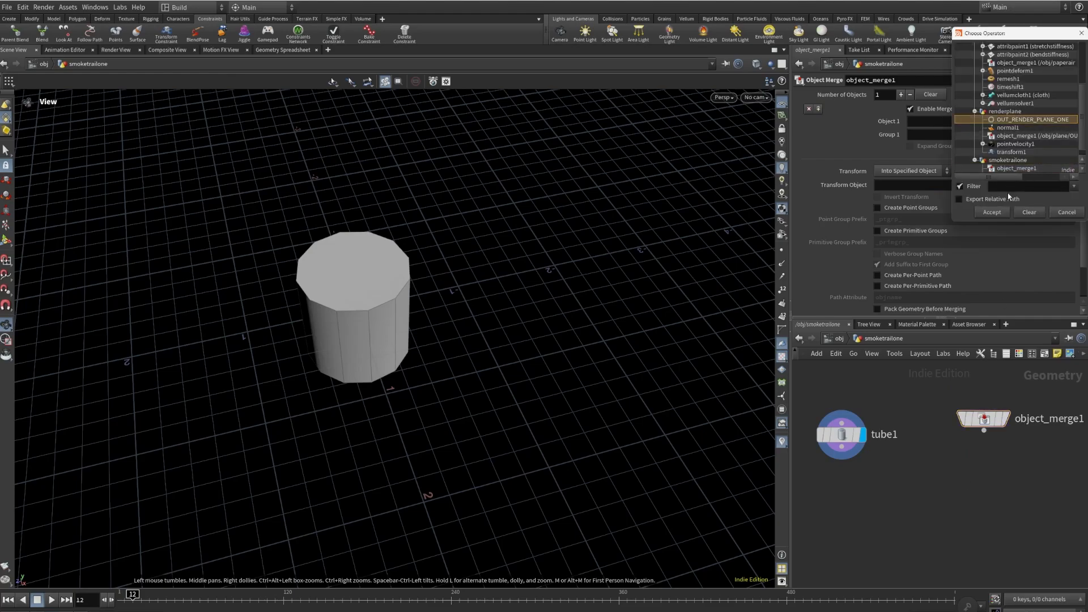
{"action": "left_click", "coordinate": [992, 212]}
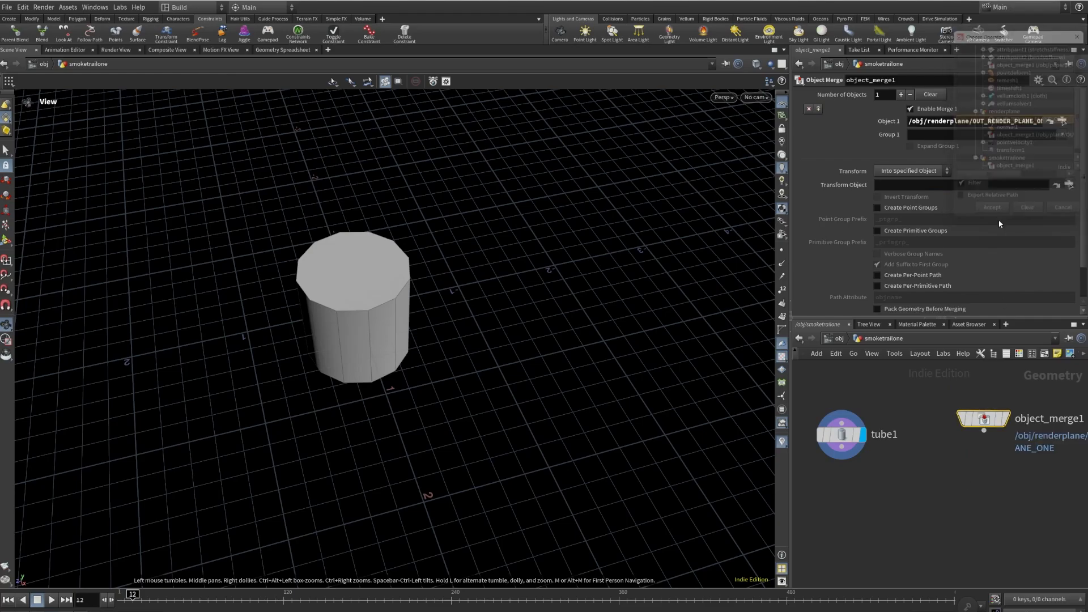
- Connect a Pack node after object_merge1, display it and show the packed geometry as Centroid
{"action": "left_click", "coordinate": [1006, 418]}
{"action": "left_click", "coordinate": [982, 442]}
{"action": "key", "text": "Tab"}
{"action": "type", "text": "pack"}
{"action": "left_click", "coordinate": [929, 378]}
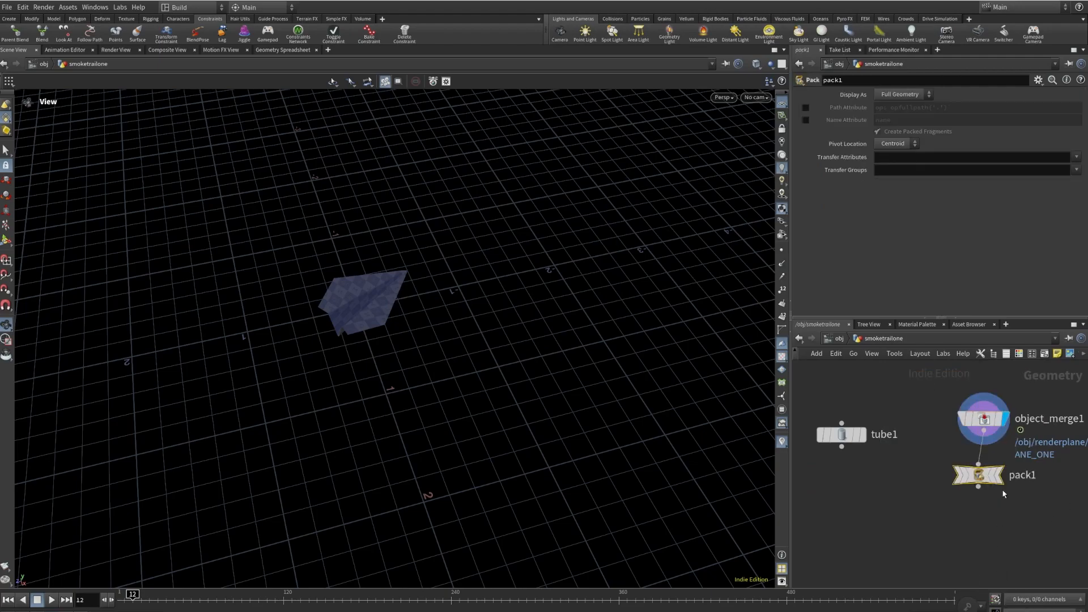
{"action": "left_click", "coordinate": [999, 475]}
{"action": "left_click", "coordinate": [901, 94]}
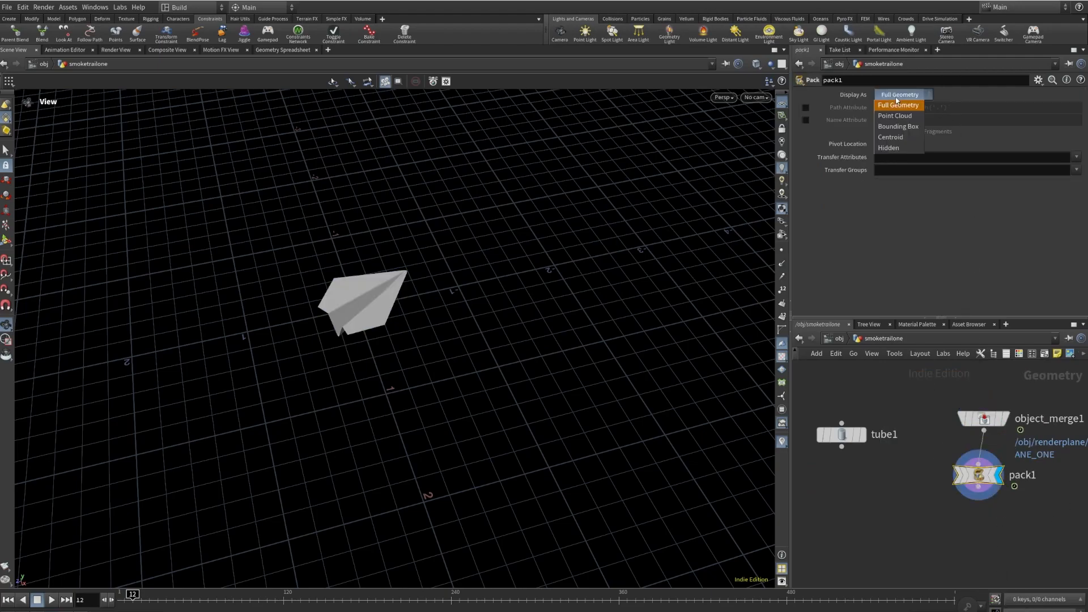
{"action": "left_click", "coordinate": [899, 129]}
{"action": "left_click_drag", "start_coordinate": [362, 280], "coordinate": [357, 199]}
- Add a Copy to Points node with tube1 as the geometry and pack1 as the target points, and display it
{"action": "key", "text": "Tab"}
{"action": "type", "text": "copyto"}
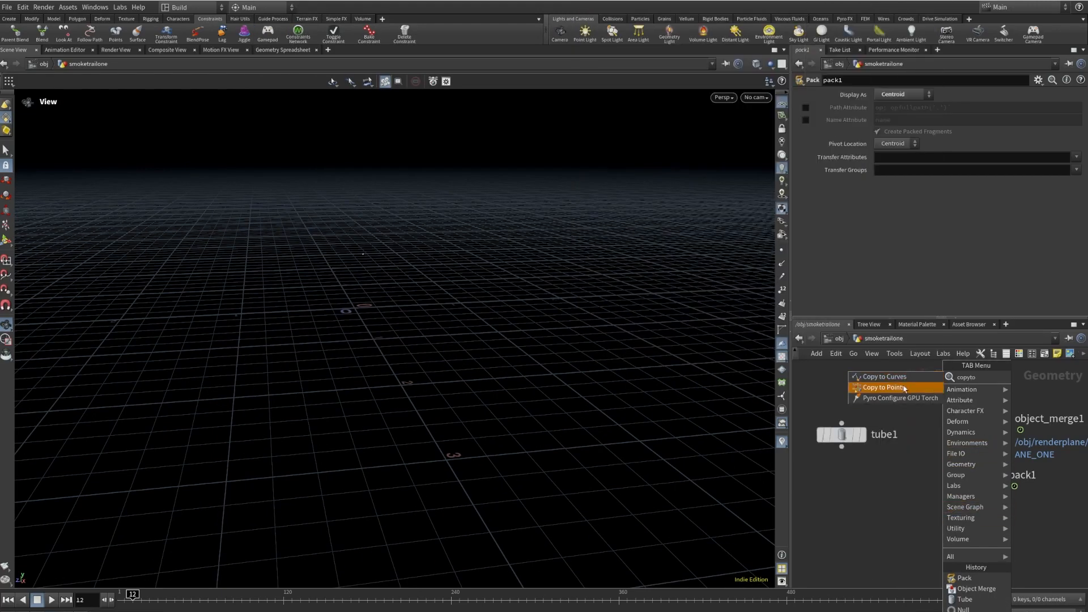
{"action": "left_click", "coordinate": [884, 387]}
{"action": "left_click", "coordinate": [897, 512]}
{"action": "left_click_drag", "start_coordinate": [843, 457], "coordinate": [906, 529]}
{"action": "left_click_drag", "start_coordinate": [977, 487], "coordinate": [926, 529]}
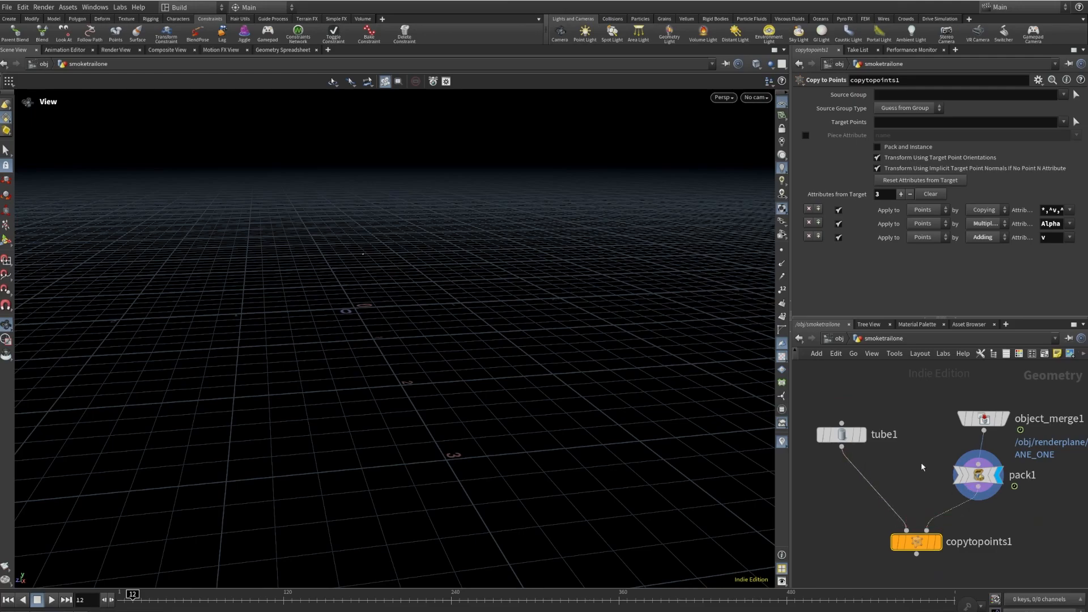
{"action": "left_click", "coordinate": [938, 542]}
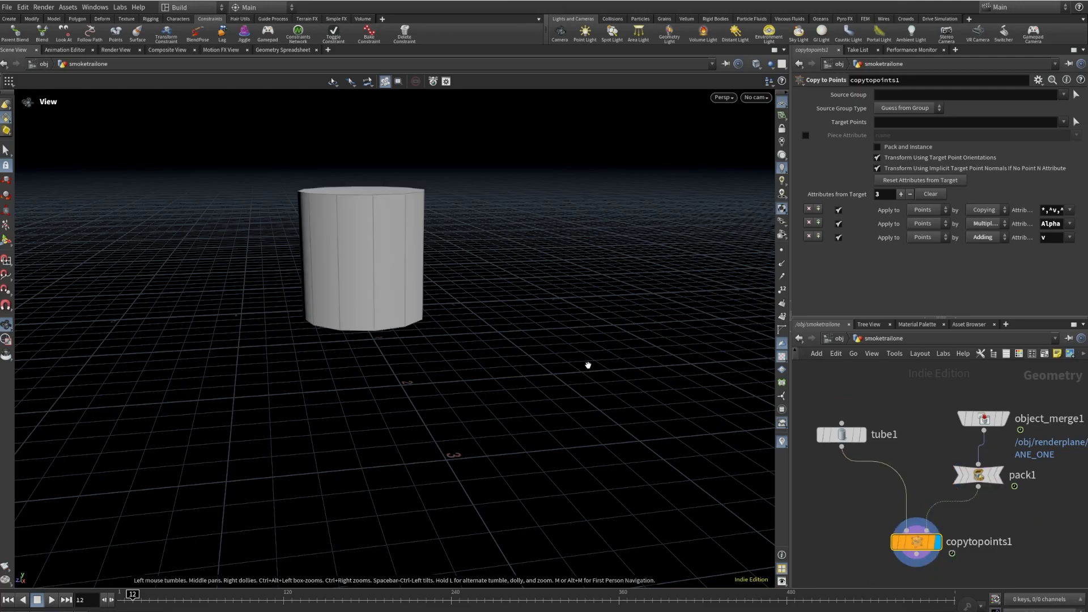
- Insert a Transform node between tube1 and copytopoints1 and set its uniform scale to 0.1
{"action": "right_click_drag", "start_coordinate": [585, 367], "coordinate": [238, 371]}
{"action": "right_click_drag", "start_coordinate": [563, 352], "coordinate": [332, 353]}
{"action": "left_click_drag", "start_coordinate": [457, 340], "coordinate": [425, 341]}
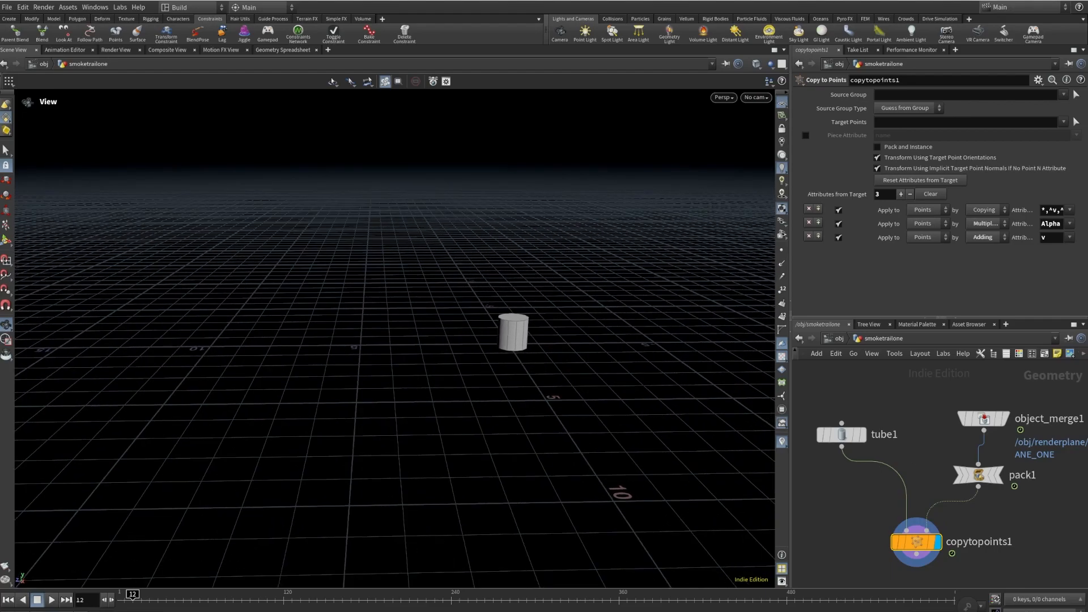
{"action": "key", "text": "Tab"}
{"action": "type", "text": "tran"}
{"action": "left_click", "coordinate": [939, 12]}
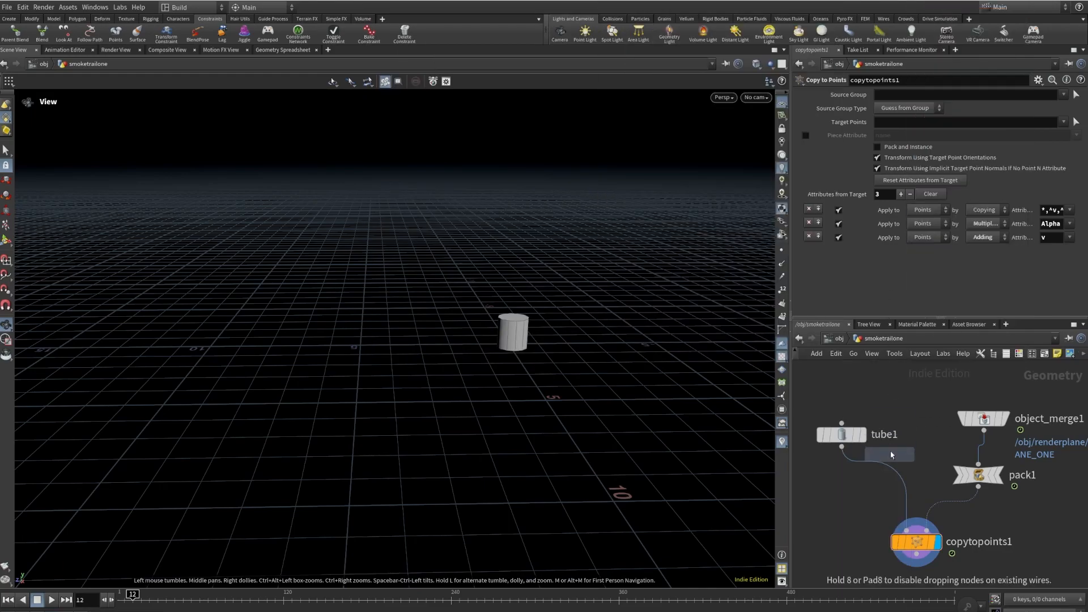
{"action": "left_click", "coordinate": [880, 486]}
{"action": "left_click_drag", "start_coordinate": [879, 486], "coordinate": [849, 487]}
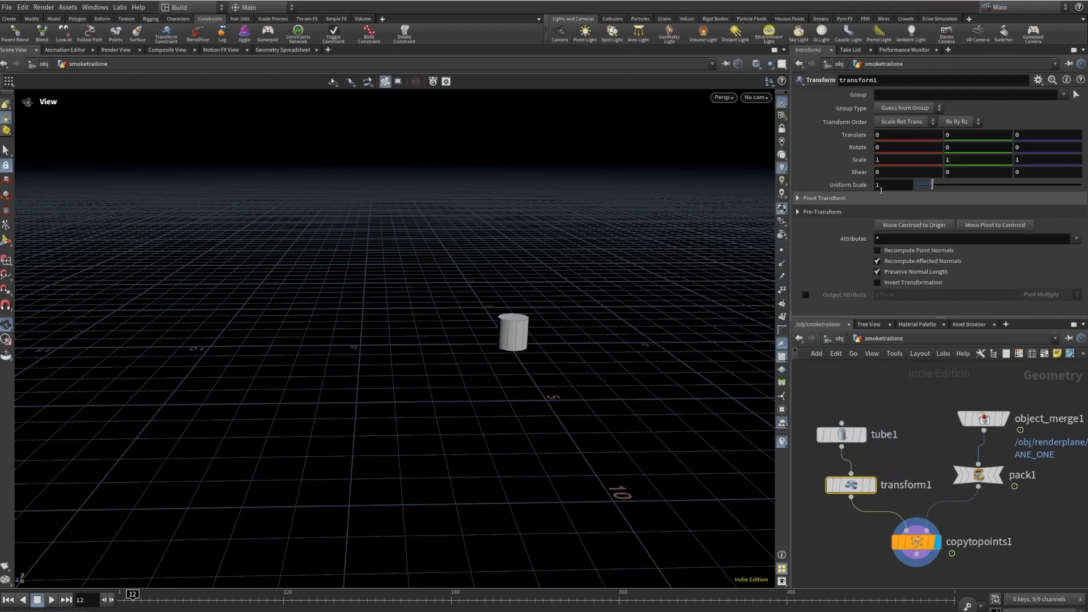
{"action": "left_click", "coordinate": [878, 185]}
{"action": "type", "text": ".1"}
{"action": "key", "text": "Return"}
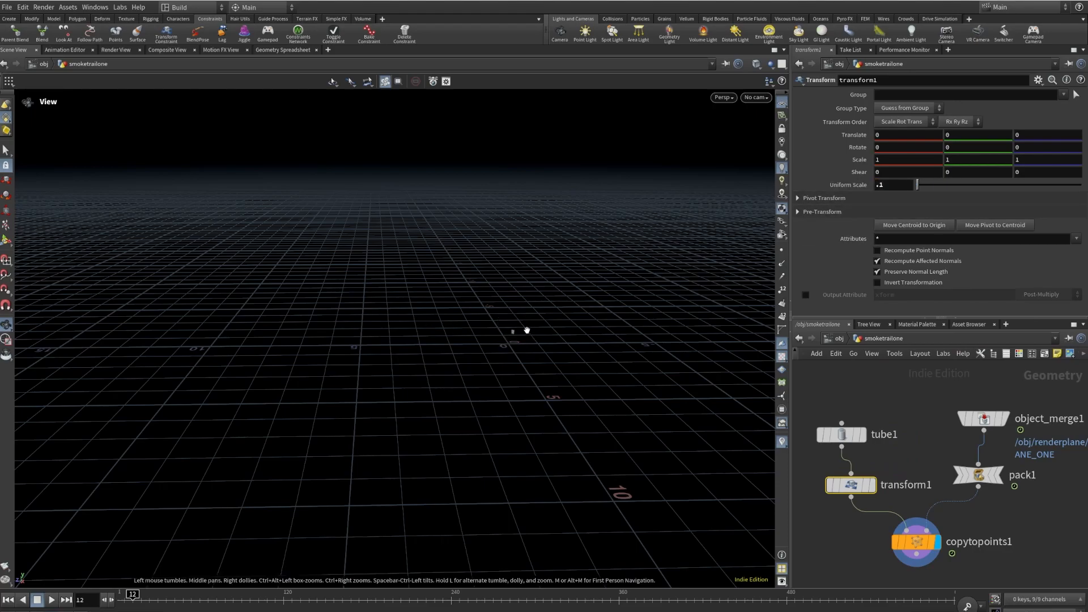
- Template object_merge1 so the plane serves as a reference around the copied tube
{"action": "key", "text": "h"}
{"action": "mouse_move", "coordinate": [993, 480]}
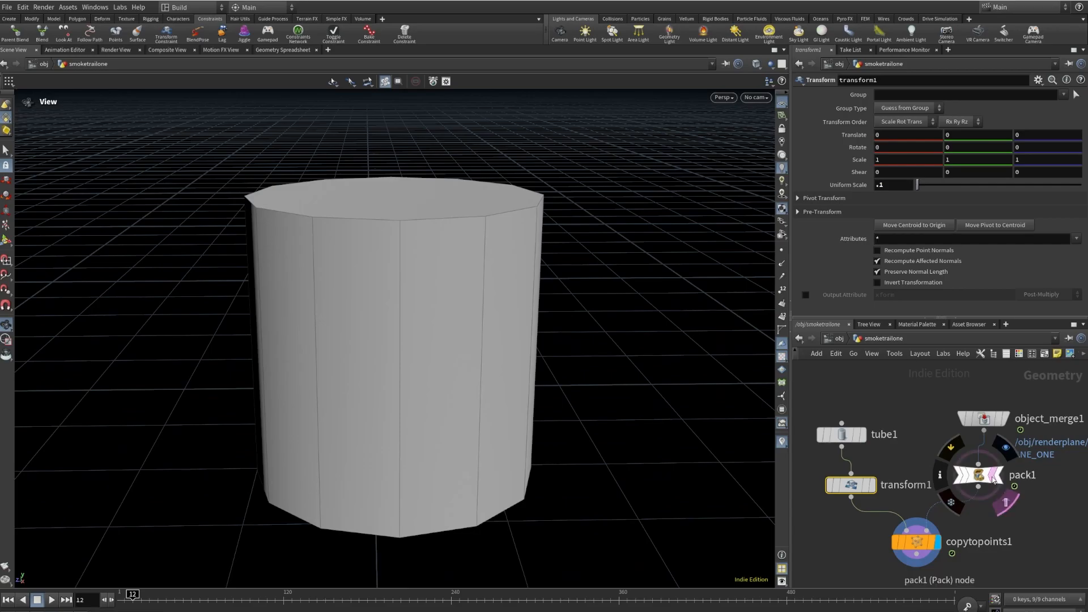
{"action": "left_click", "coordinate": [1000, 418]}
{"action": "right_click_drag", "start_coordinate": [462, 340], "coordinate": [195, 344]}
{"action": "left_click_drag", "start_coordinate": [194, 345], "coordinate": [760, 452]}
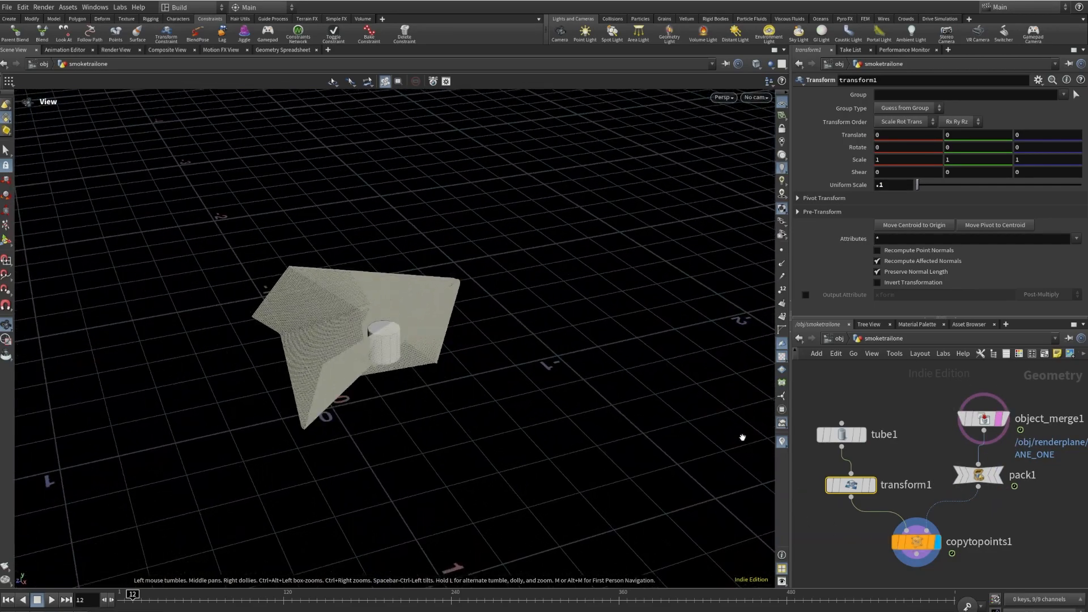
- Set the X rotation of transform1 to -90 and its X translation to 0.2
{"action": "left_click", "coordinate": [894, 152]}
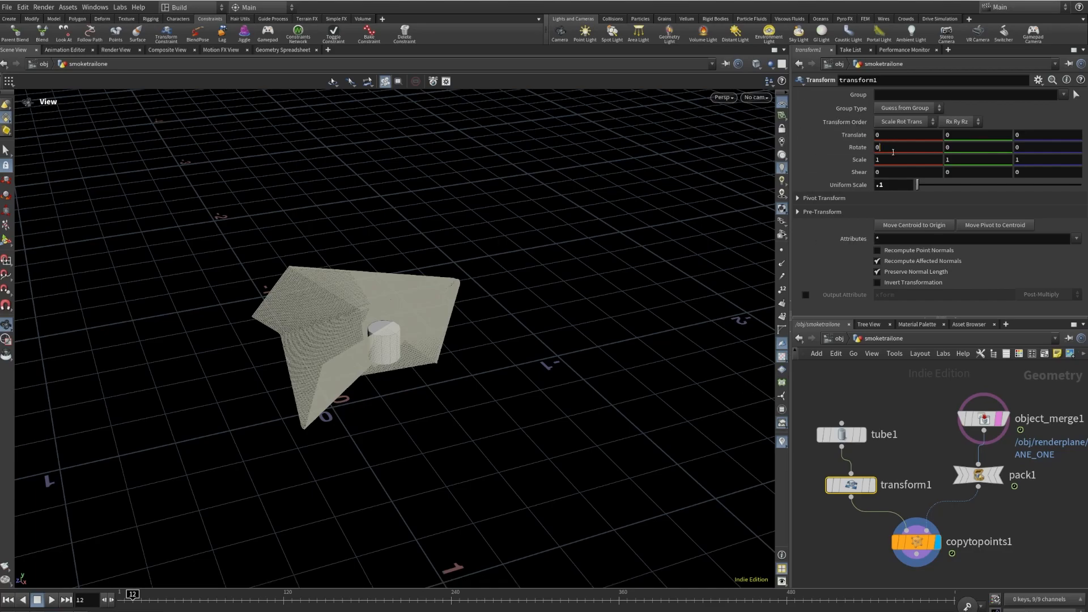
{"action": "type", "text": "-90"}
{"action": "key", "text": "Return"}
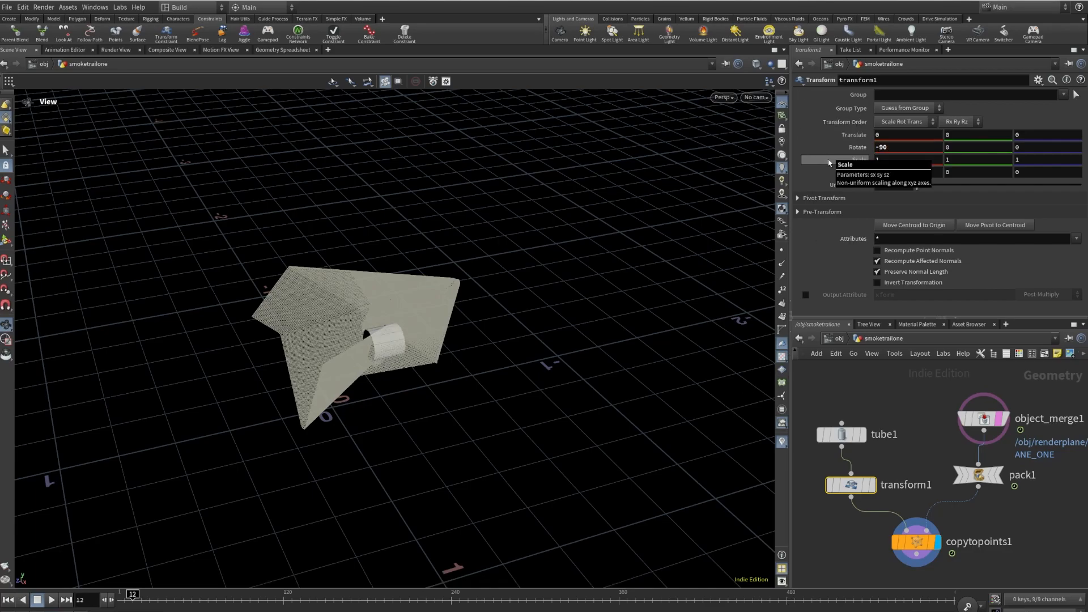
{"action": "middle_click_drag", "start_coordinate": [888, 131], "coordinate": [913, 139]}
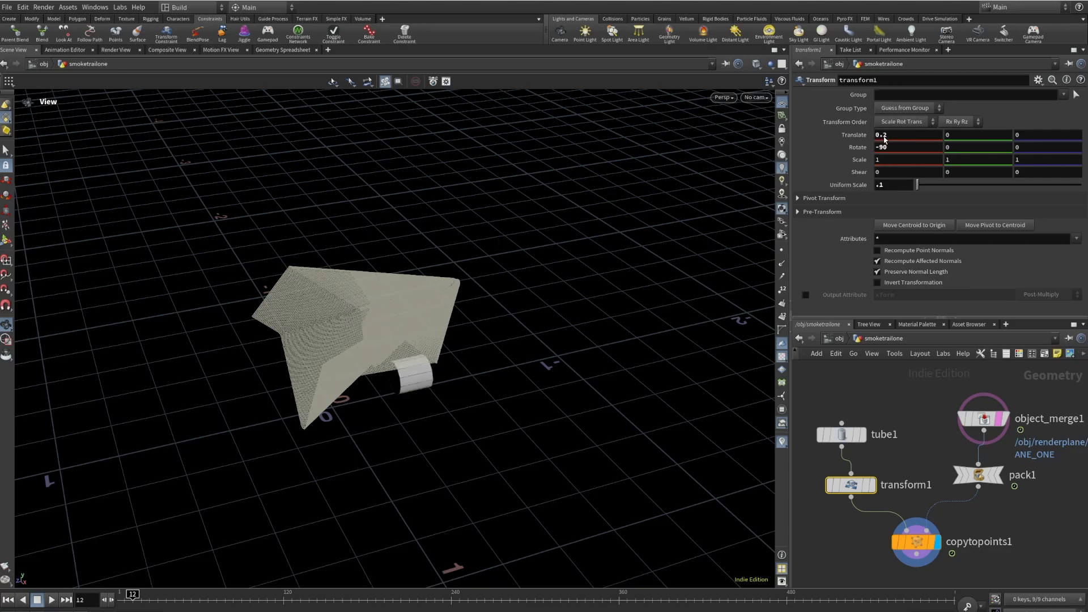
- Set the Y rotation of transform1 to 50 and its Z translation to 0.24
{"action": "left_click_drag", "start_coordinate": [498, 248], "coordinate": [507, 338]}
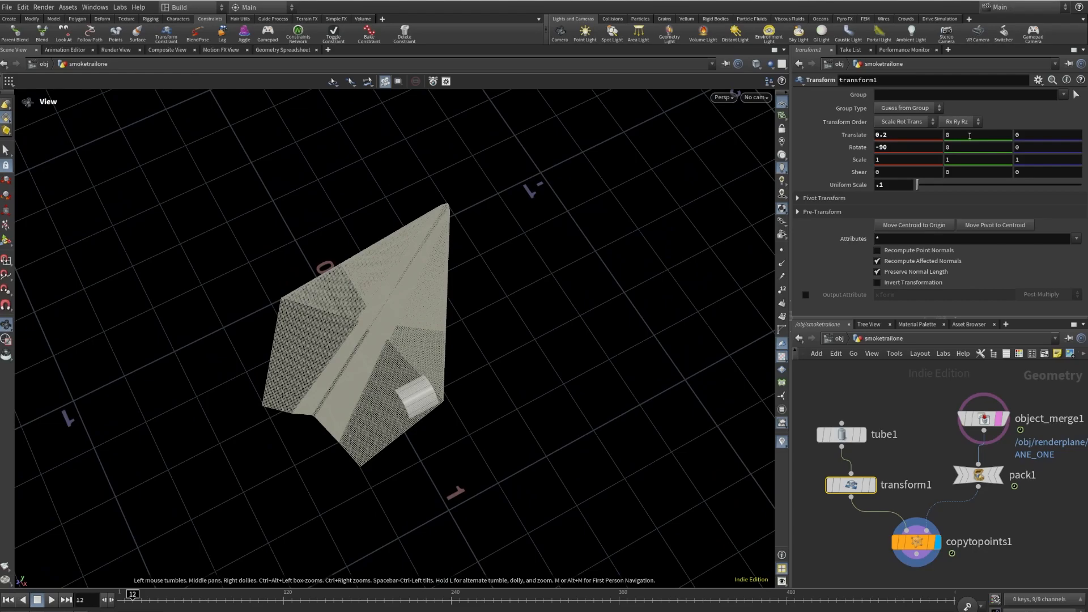
{"action": "left_click", "coordinate": [945, 148]}
{"action": "type", "text": "50"}
{"action": "key", "text": "Return"}
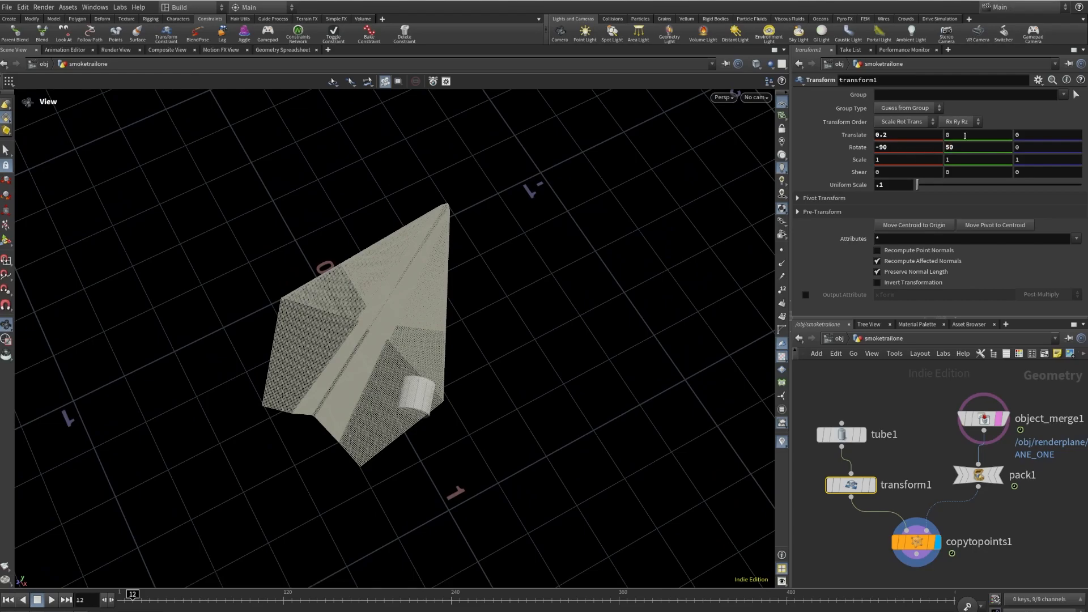
{"action": "left_click", "coordinate": [1036, 134]}
{"action": "key", "text": "Return"}
{"action": "left_click", "coordinate": [1034, 139]}
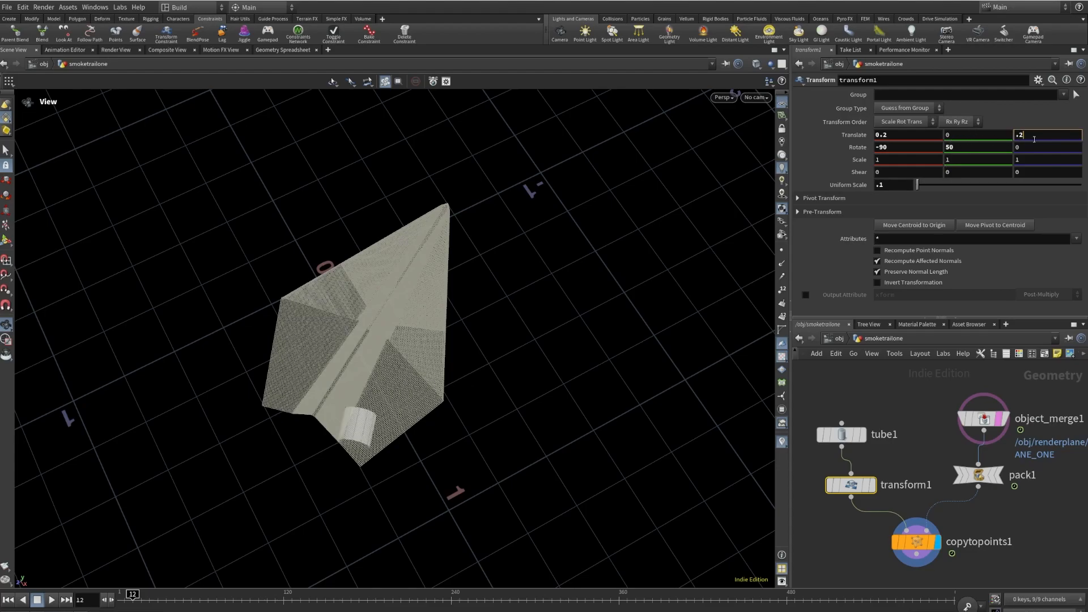
{"action": "key", "text": "Return"}
- Align the tube with the plane's rear using the transform handles, at about X 0.11 and Z 0.317 with Y rotation about 31.9
{"action": "left_click_drag", "start_coordinate": [522, 295], "coordinate": [520, 260]}
{"action": "left_click", "coordinate": [6, 239]}
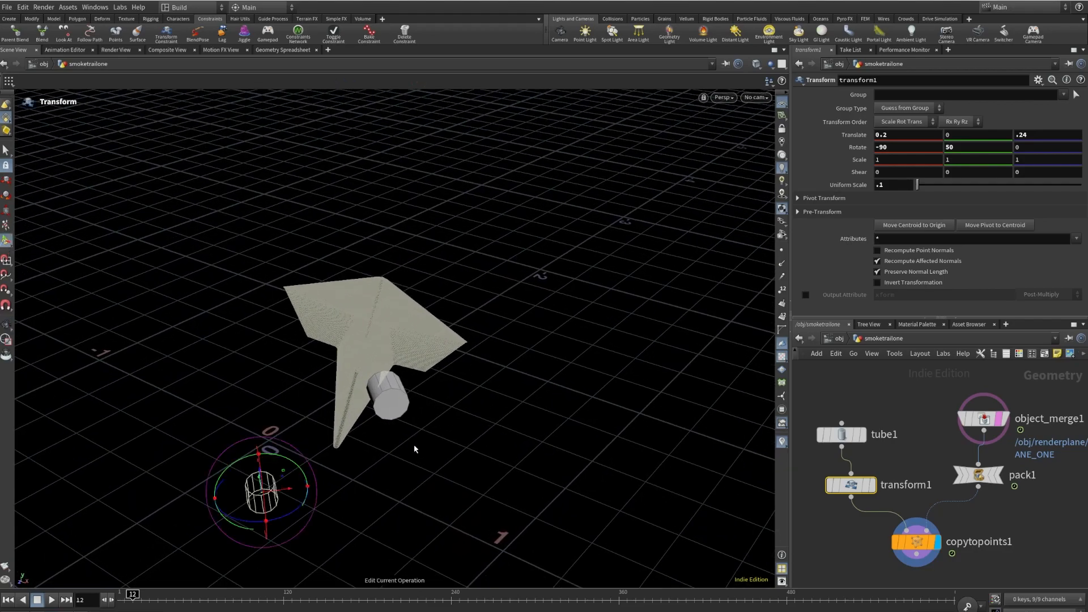
{"action": "left_click_drag", "start_coordinate": [276, 460], "coordinate": [256, 461]}
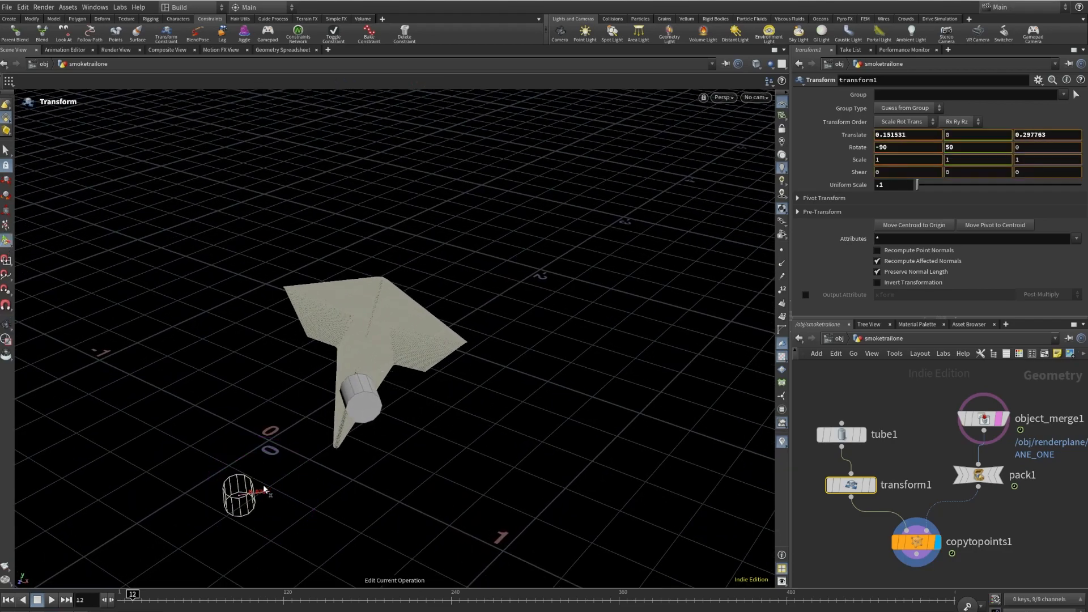
{"action": "key", "text": "Escape"}
{"action": "left_click_drag", "start_coordinate": [560, 430], "coordinate": [430, 541]}
{"action": "key", "text": "Return"}
{"action": "key", "text": "Escape"}
{"action": "left_click_drag", "start_coordinate": [340, 295], "coordinate": [271, 349]}
{"action": "left_click_drag", "start_coordinate": [378, 379], "coordinate": [368, 375]}
{"action": "key", "text": "Escape"}
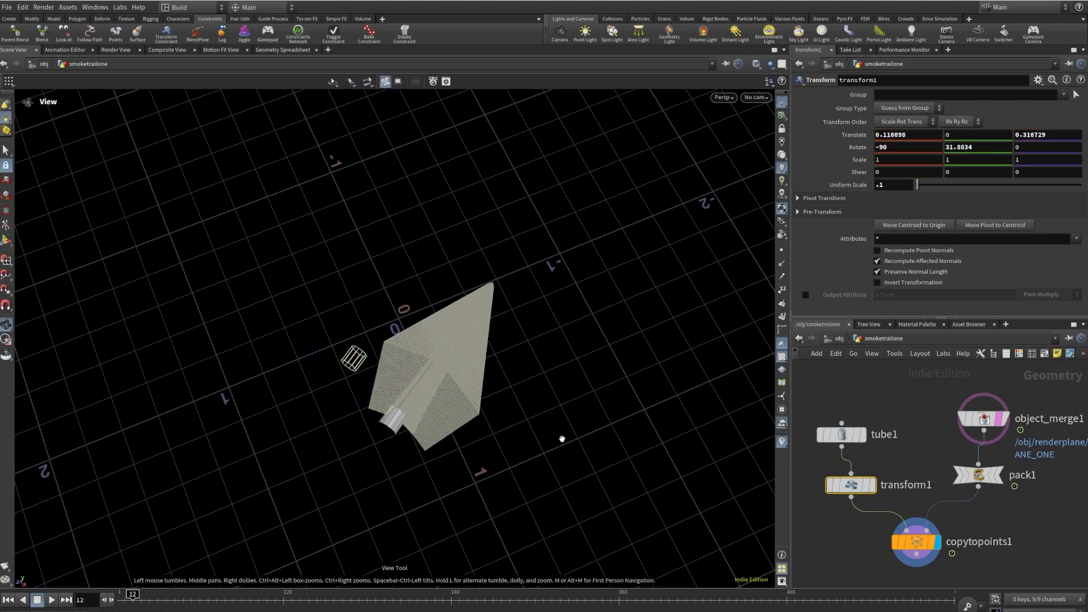
{"action": "left_click_drag", "start_coordinate": [491, 413], "coordinate": [393, 309]}
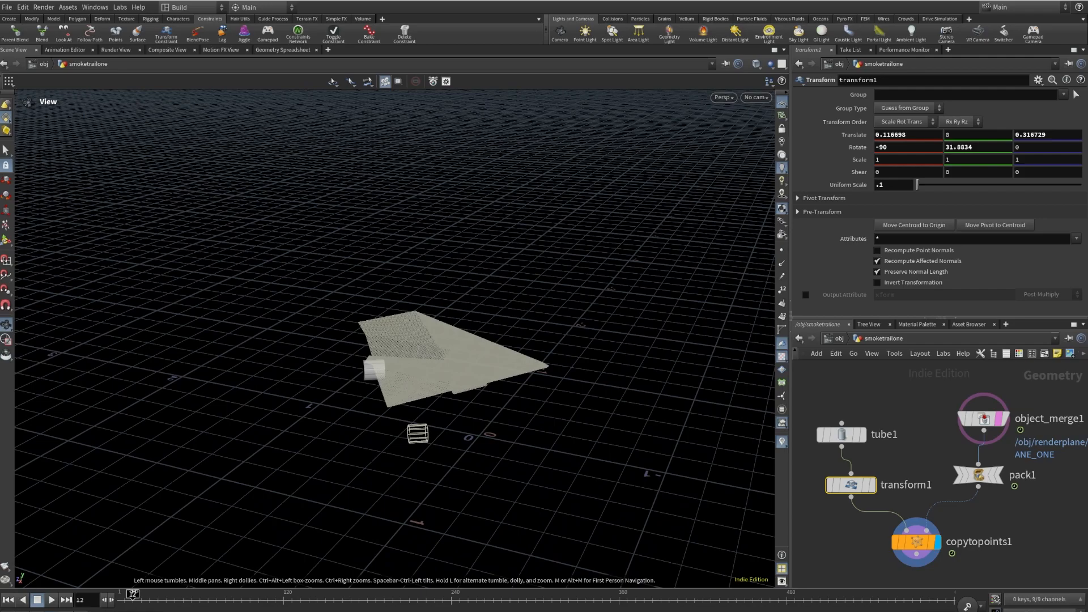
- Return to frame 1 and connect a displayed Scatter node after copytopoints1
{"action": "mouse_move", "coordinate": [135, 593]}
{"action": "left_mouse_down"}
{"action": "mouse_move", "coordinate": [146, 594]}
{"action": "mouse_move", "coordinate": [120, 594]}
{"action": "left_mouse_up"}
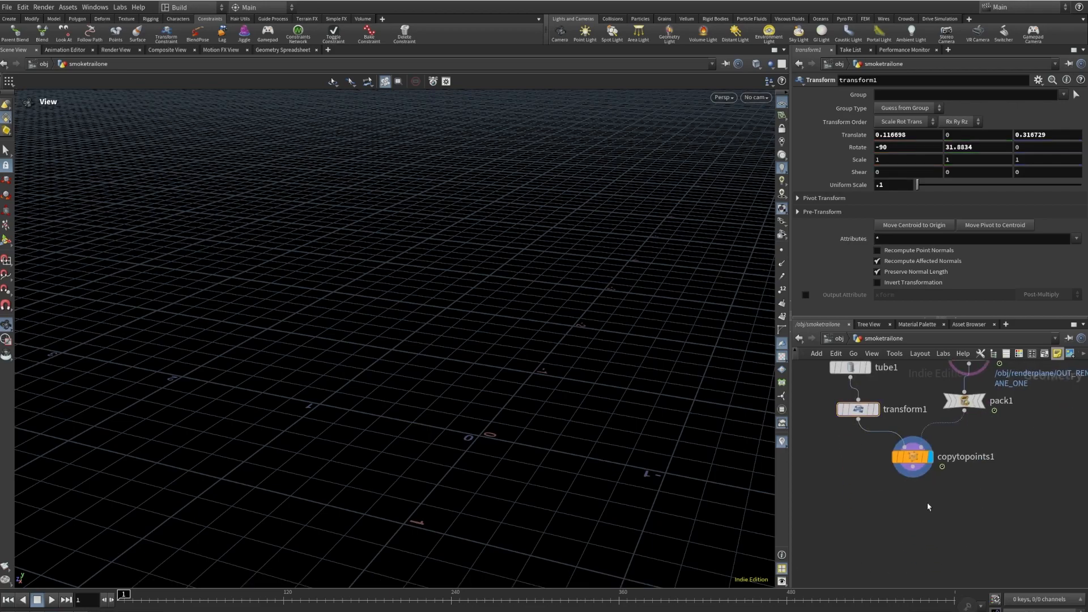
{"action": "key", "text": "Tab"}
{"action": "type", "text": "scatter"}
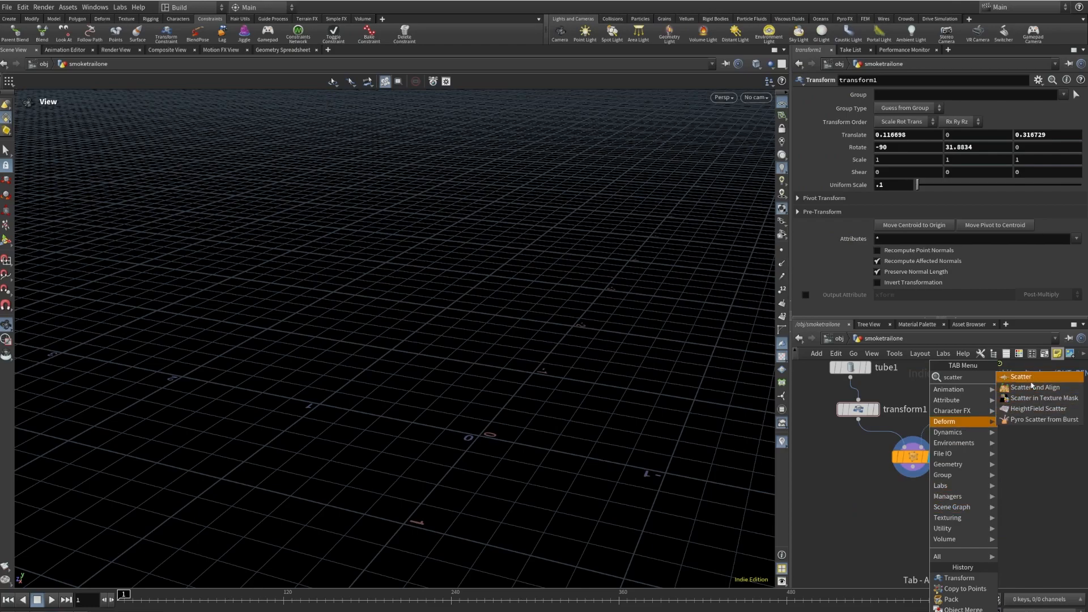
{"action": "left_click", "coordinate": [1030, 378]}
{"action": "left_click", "coordinate": [910, 511]}
{"action": "left_click", "coordinate": [913, 467]}
{"action": "left_click", "coordinate": [913, 498]}
{"action": "key", "text": "f"}
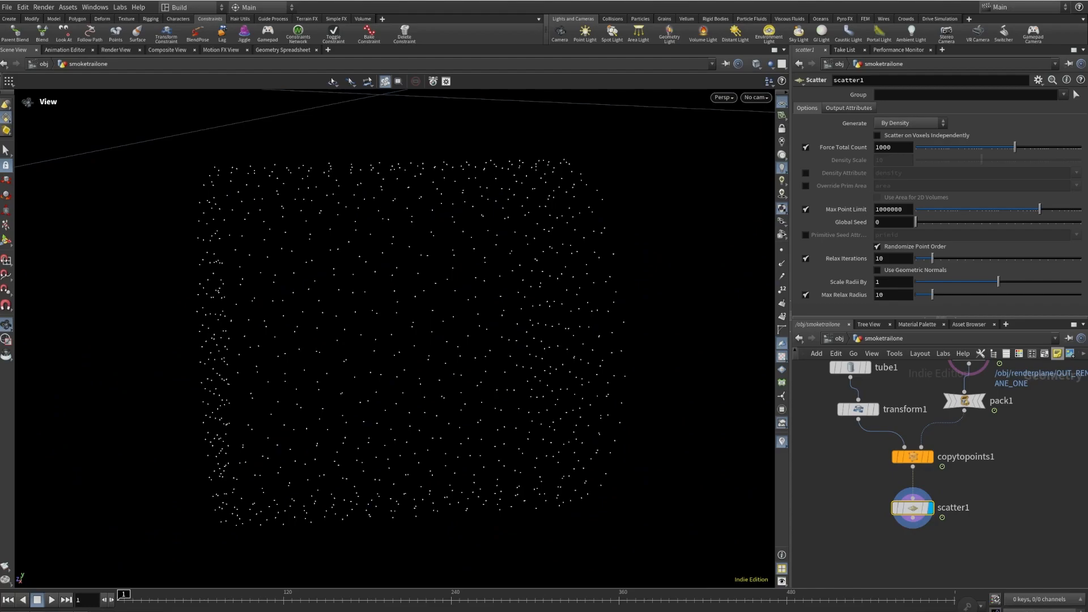
- Set the Force Total Count of scatter1 to 100
{"action": "left_click", "coordinate": [893, 149]}
{"action": "key", "text": "BackSpace"}
{"action": "key", "text": "Return"}
- Add an Attribute Adjust Float node after scatter1
{"action": "scroll", "coordinate": [983, 492], "scroll_direction": "down", "scroll_amount": 1}
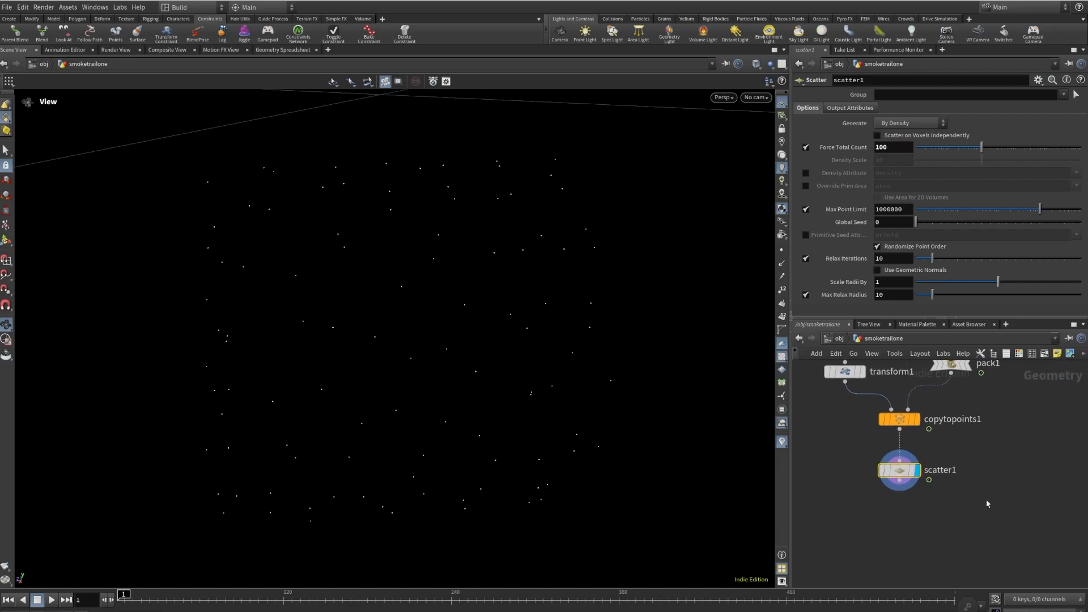
{"action": "key", "text": "Tab"}
{"action": "type", "text": "attradju"}
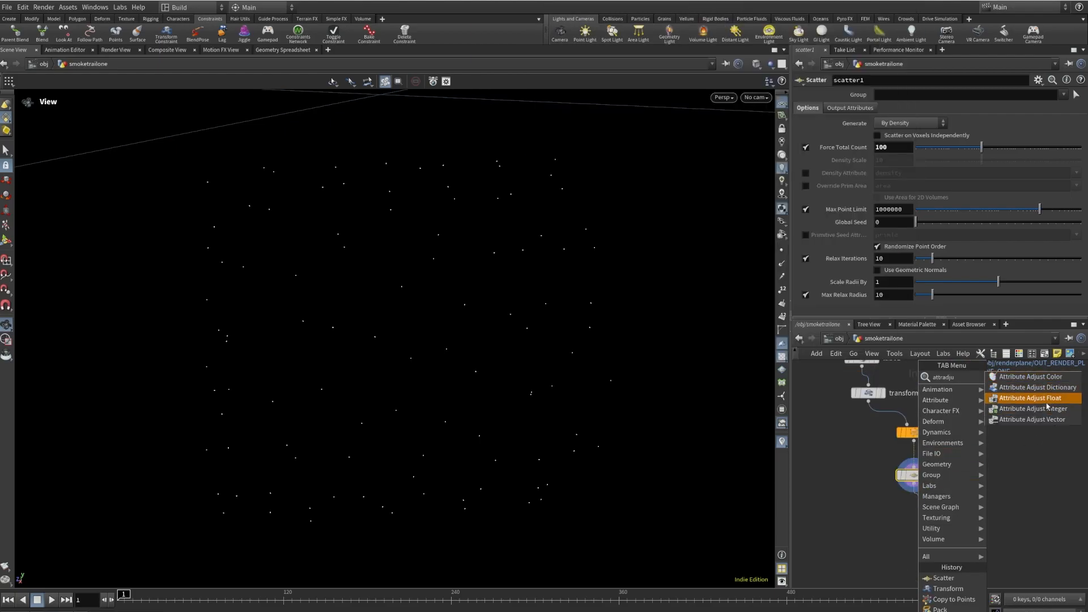
{"action": "left_click", "coordinate": [1030, 399]}
{"action": "left_click", "coordinate": [918, 514]}
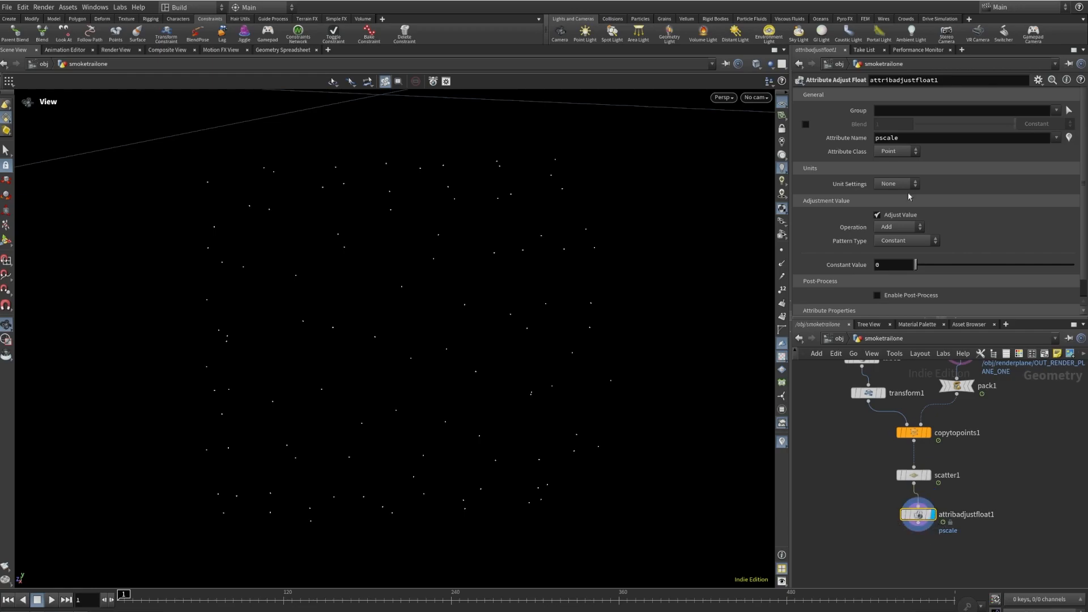
- Name the adjusted attribute d, with the operation Set Always and the pattern type Noise
{"action": "double_click", "coordinate": [917, 137]}
{"action": "type", "text": "d"}
{"action": "key", "text": "Return"}
{"action": "left_click", "coordinate": [900, 228]}
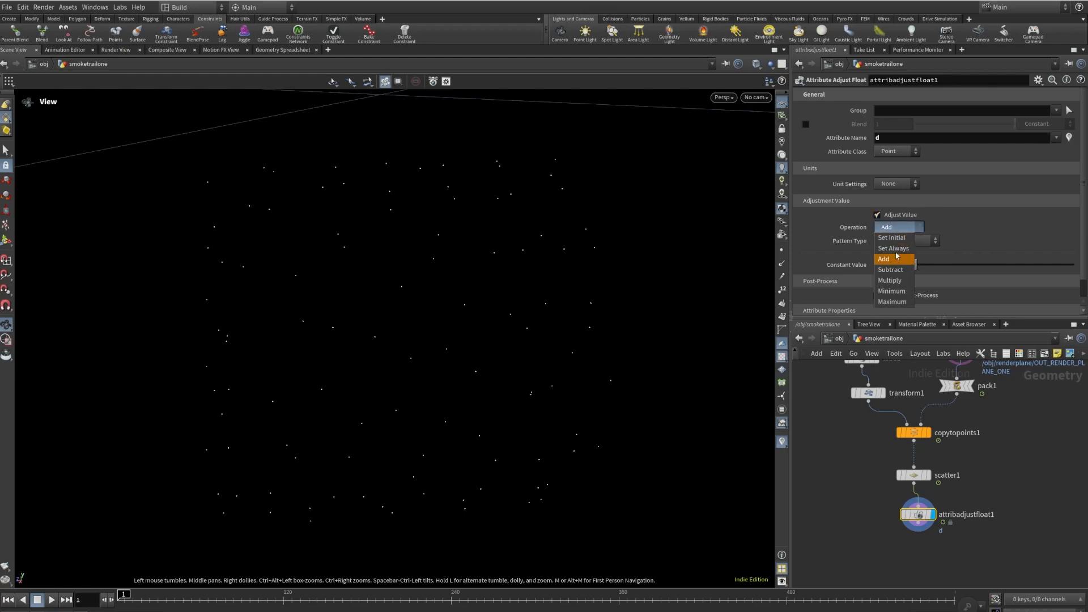
{"action": "left_click", "coordinate": [910, 248]}
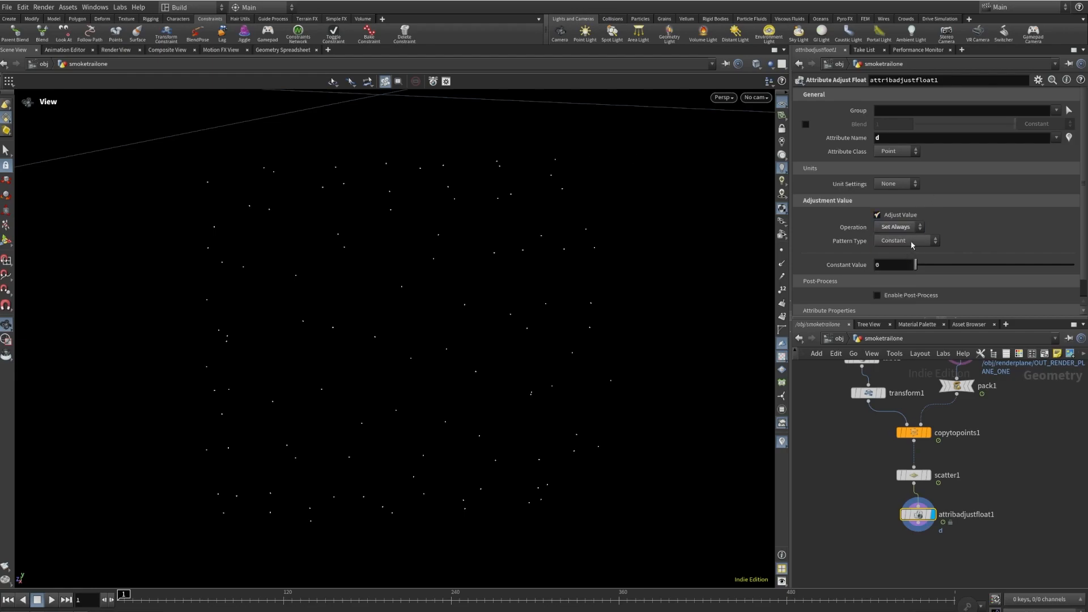
{"action": "left_click", "coordinate": [907, 241]}
{"action": "left_click", "coordinate": [905, 279]}
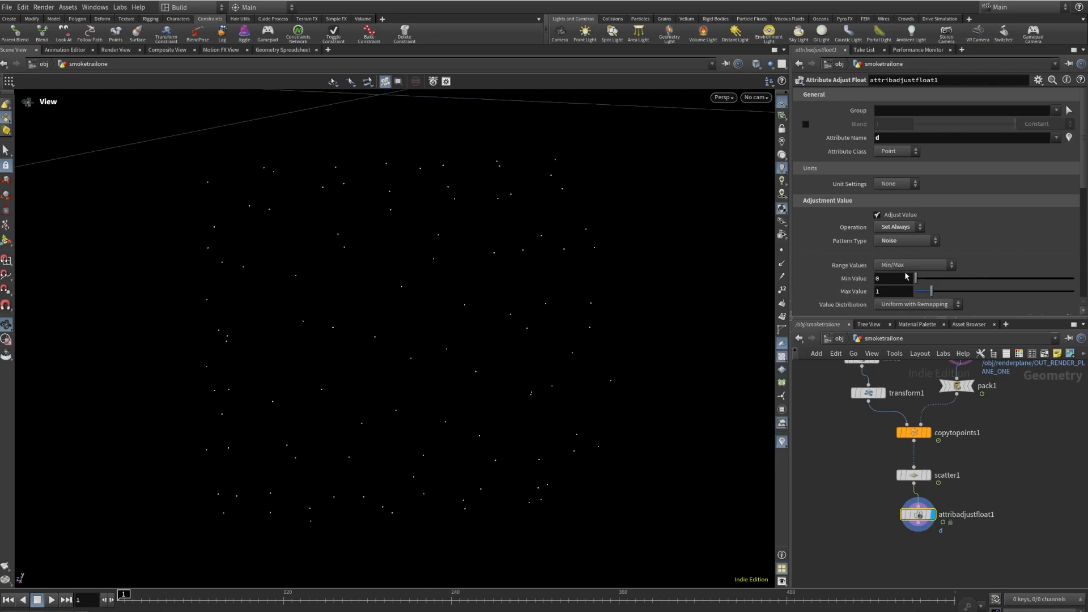
- Add a zero-value point about 30% along the remap ramp of attribadjustfloat1
{"action": "mouse_move", "coordinate": [917, 514]}
{"action": "scroll", "coordinate": [574, 378], "scroll_direction": "down", "scroll_amount": 5}
{"action": "mouse_move", "coordinate": [408, 344]}
{"action": "left_mouse_down"}
{"action": "mouse_move", "coordinate": [495, 349]}
{"action": "mouse_move", "coordinate": [393, 342]}
{"action": "mouse_move", "coordinate": [406, 342]}
{"action": "left_mouse_up"}
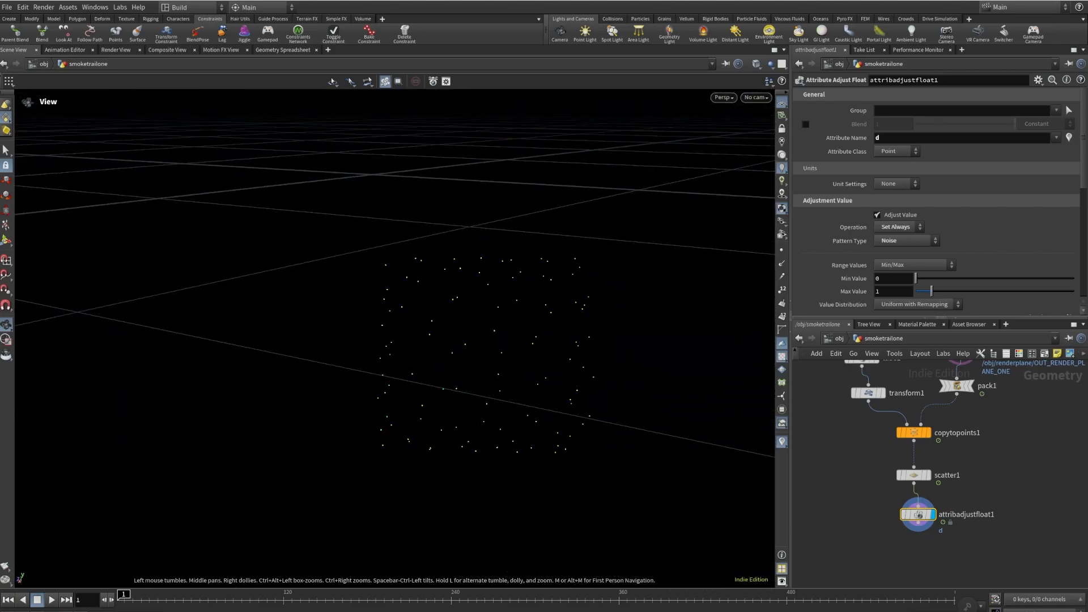
{"action": "scroll", "coordinate": [896, 261], "scroll_direction": "down", "scroll_amount": 3}
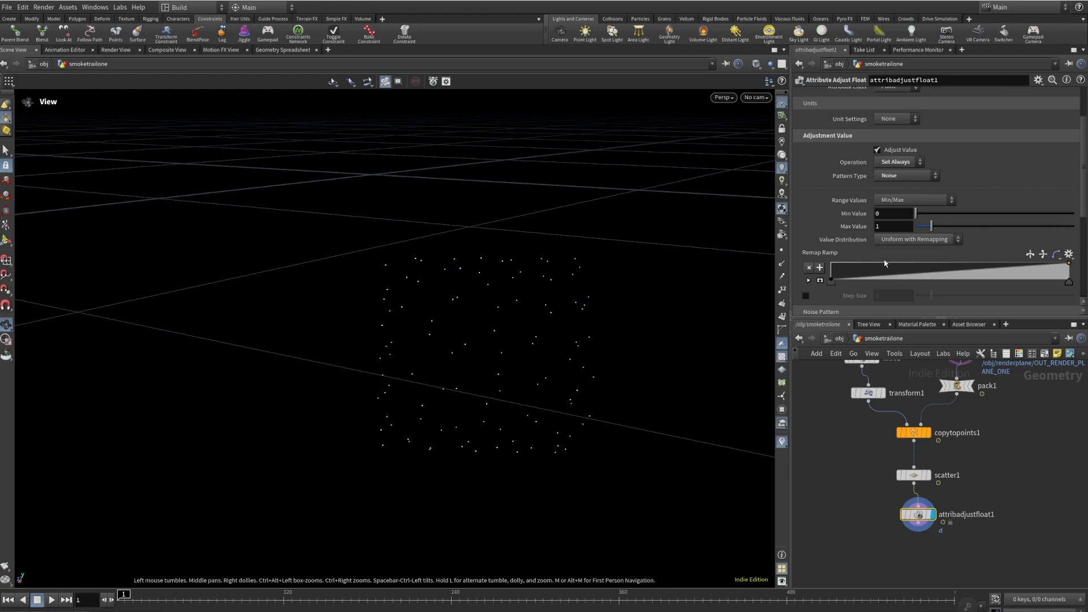
{"action": "left_click_drag", "start_coordinate": [940, 279], "coordinate": [942, 282]}
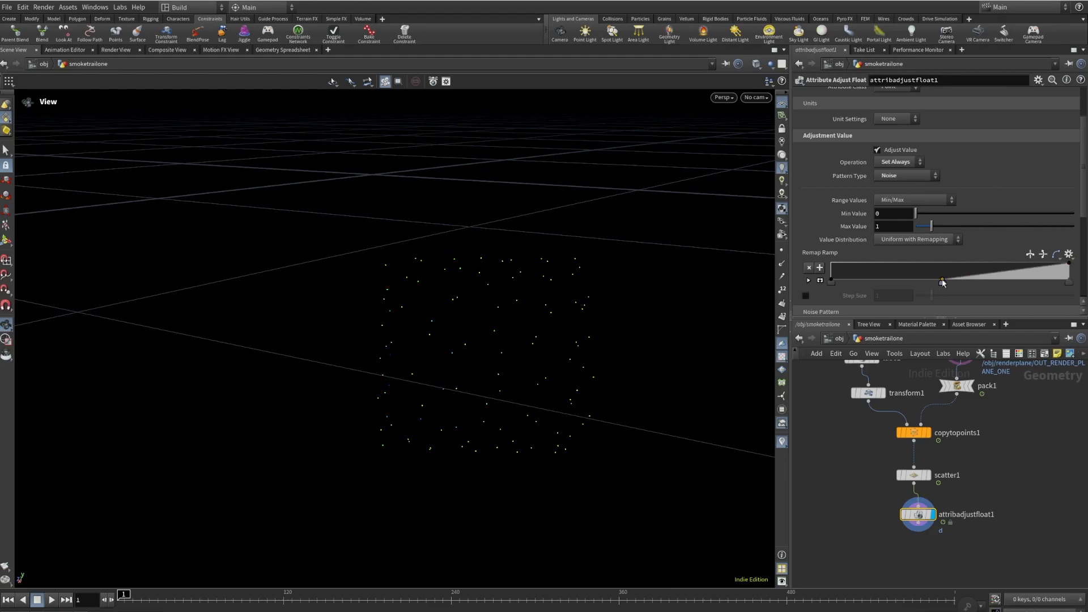
{"action": "key", "text": "Delete"}
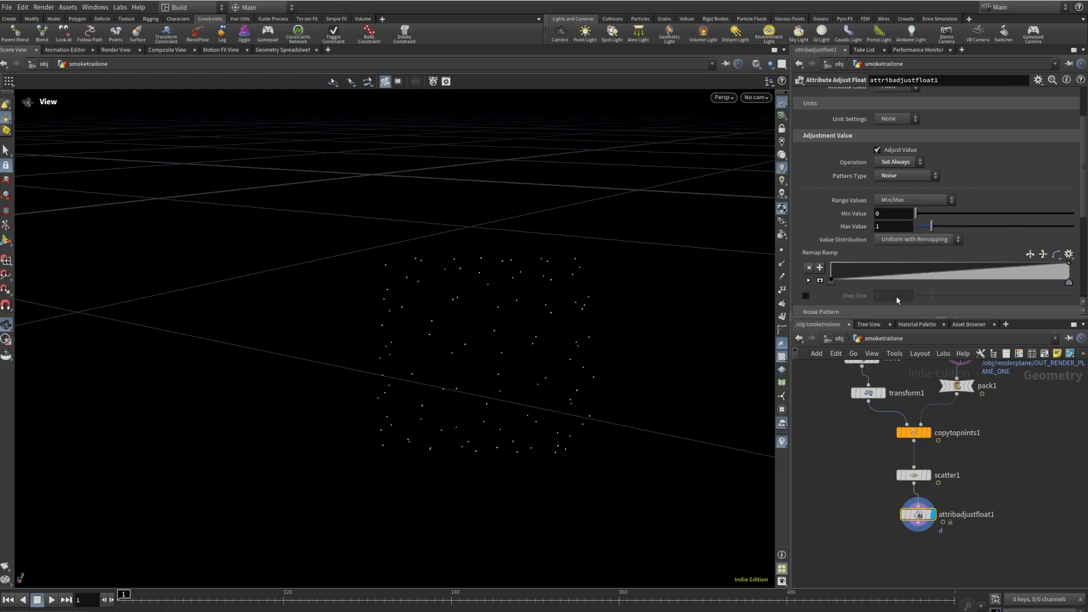
{"action": "mouse_move", "coordinate": [891, 280]}
{"action": "left_mouse_down"}
{"action": "mouse_move", "coordinate": [893, 292]}
{"action": "mouse_move", "coordinate": [1026, 289]}
{"action": "mouse_move", "coordinate": [903, 288]}
{"action": "left_mouse_up"}
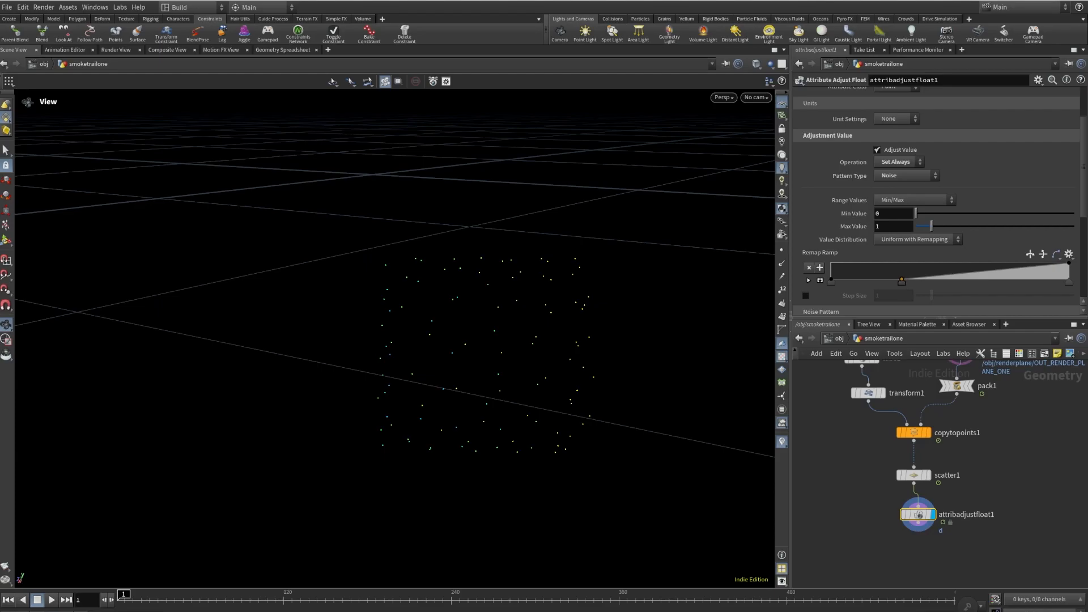
- Set the Element Size of the noise pattern to .03
{"action": "scroll", "coordinate": [906, 221], "scroll_direction": "down", "scroll_amount": 3}
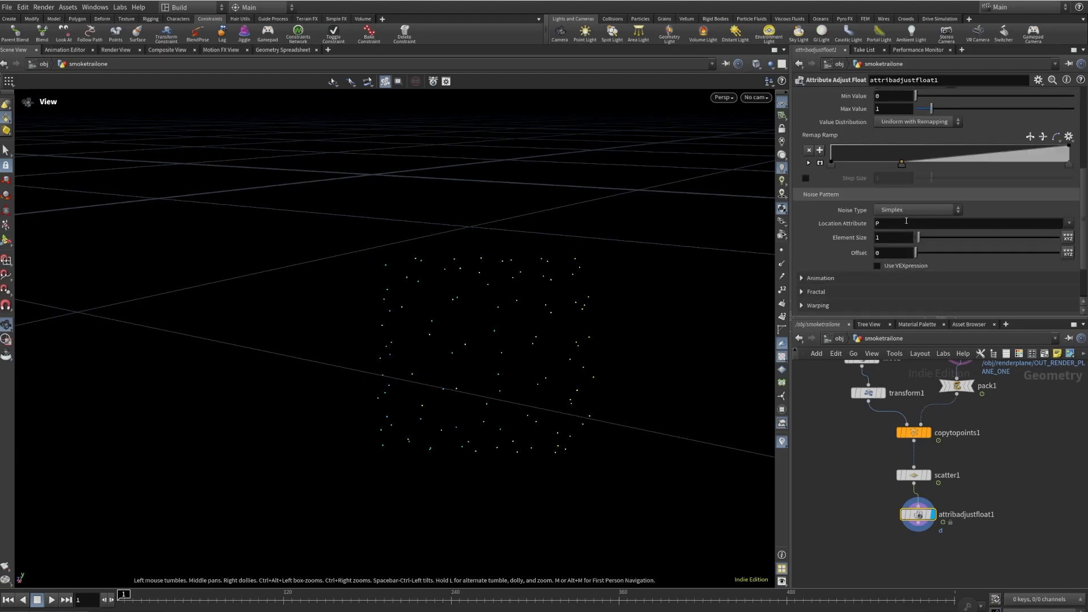
{"action": "double_click", "coordinate": [889, 240]}
{"action": "type", "text": ".03"}
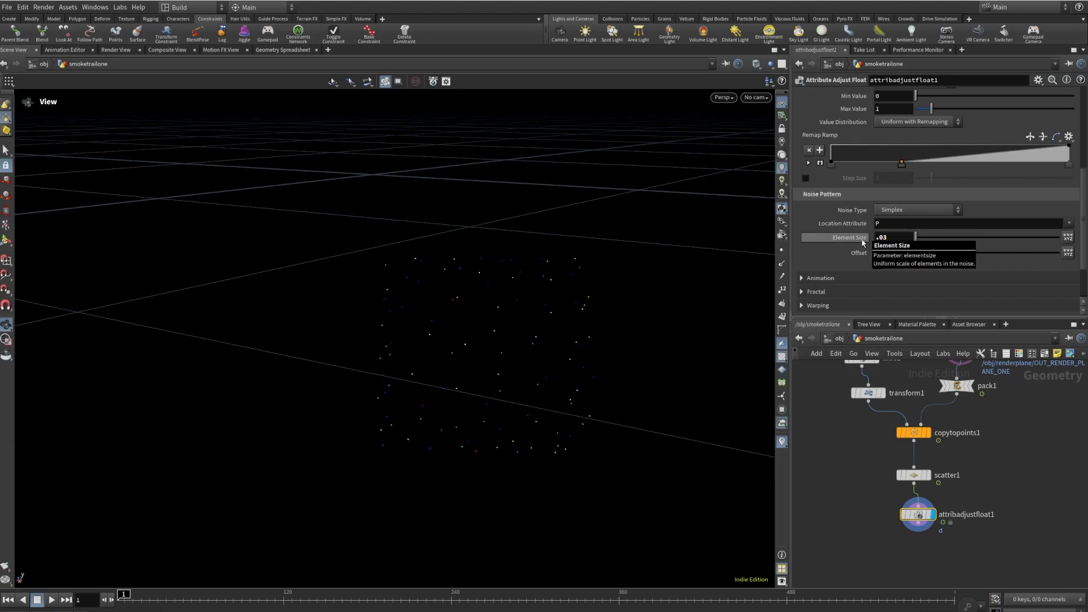
{"action": "key", "text": "Return"}
- Play the animation briefly, look through cam3 and go to frame 11 to view the points beside the plane
{"action": "left_click_drag", "start_coordinate": [626, 360], "coordinate": [460, 282]}
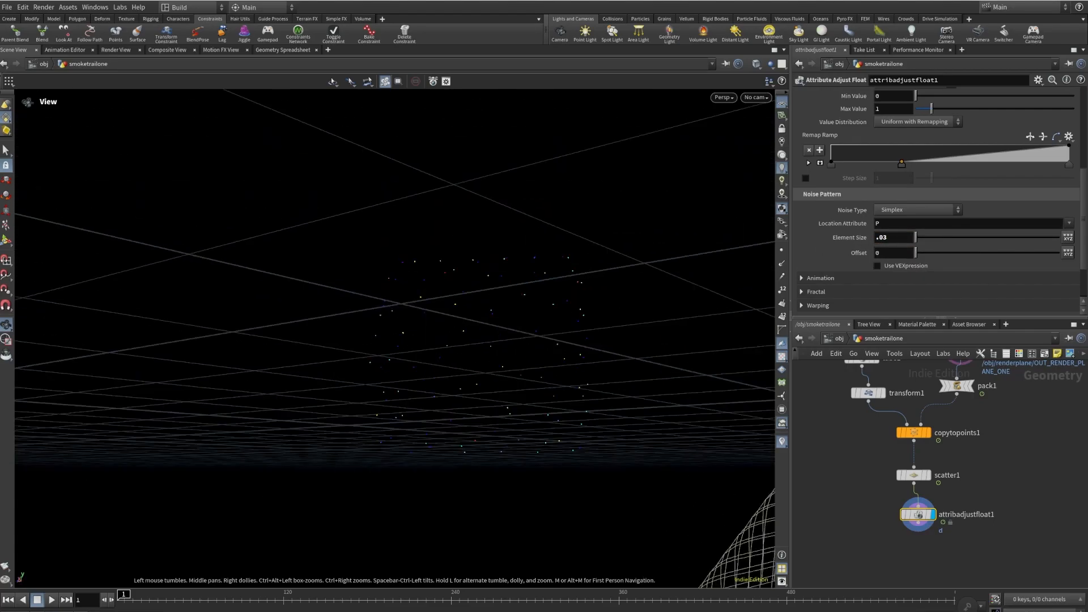
{"action": "left_click", "coordinate": [51, 599]}
{"action": "left_click", "coordinate": [51, 600]}
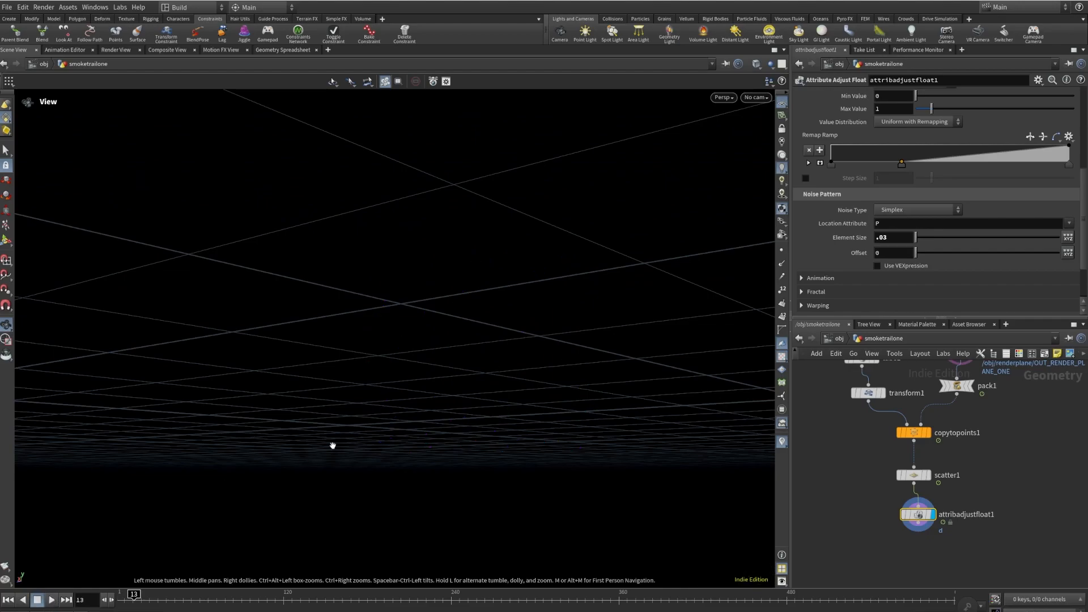
{"action": "left_click_drag", "start_coordinate": [333, 445], "coordinate": [401, 341]}
{"action": "left_click", "coordinate": [755, 97]}
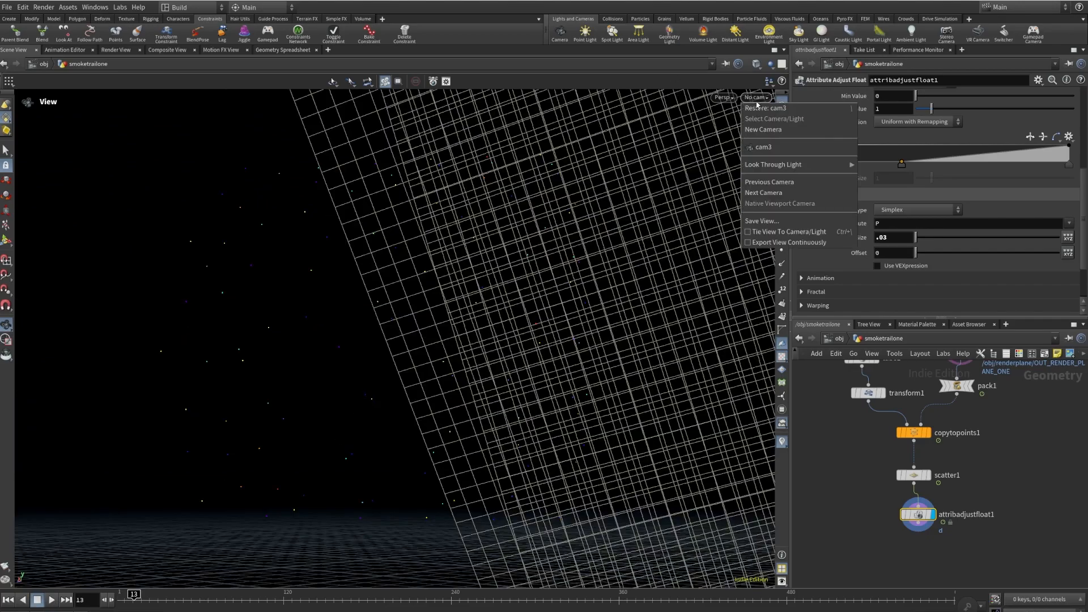
{"action": "left_click", "coordinate": [761, 149]}
{"action": "left_click_drag", "start_coordinate": [135, 594], "coordinate": [131, 593]}
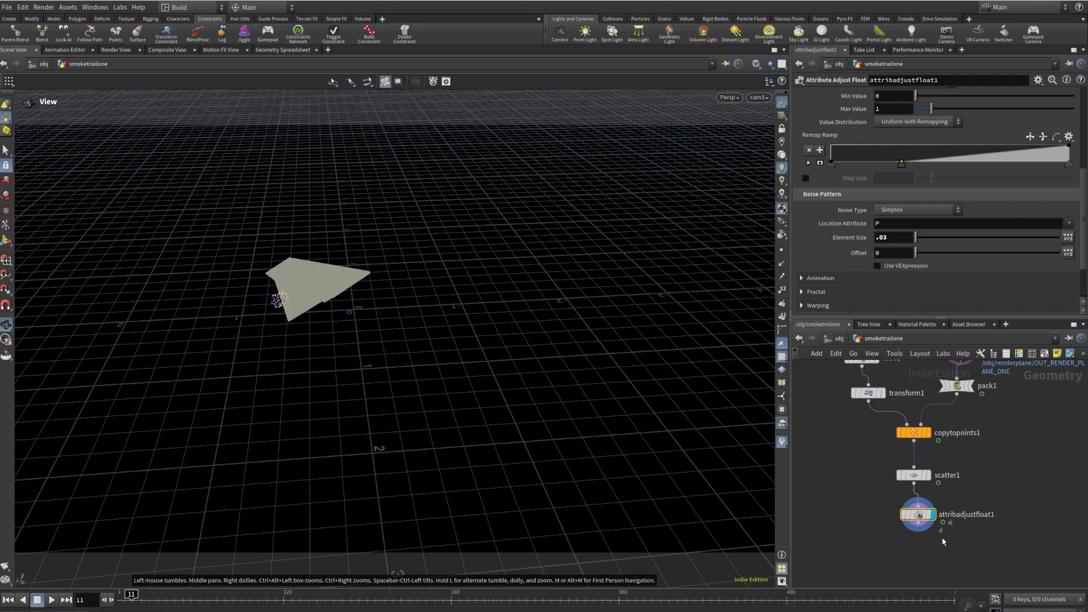
- Add a displayed Blast node after attribadjustfloat1
{"action": "middle_click_drag", "start_coordinate": [936, 541], "coordinate": [914, 469]}
{"action": "key", "text": "Tab"}
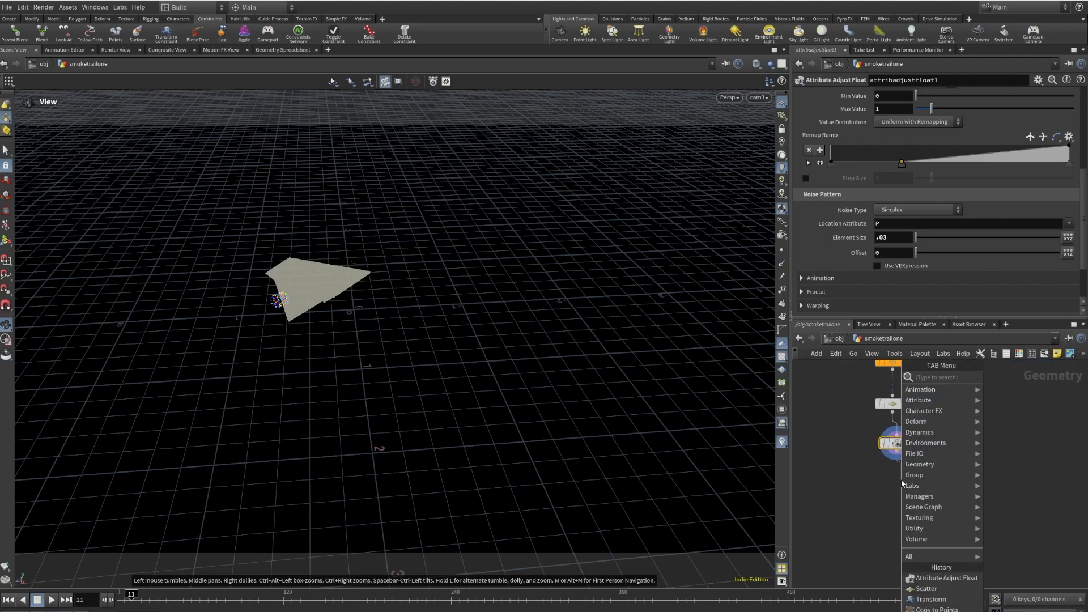
{"action": "type", "text": "blast"}
{"action": "left_click", "coordinate": [998, 376]}
{"action": "left_click", "coordinate": [900, 485]}
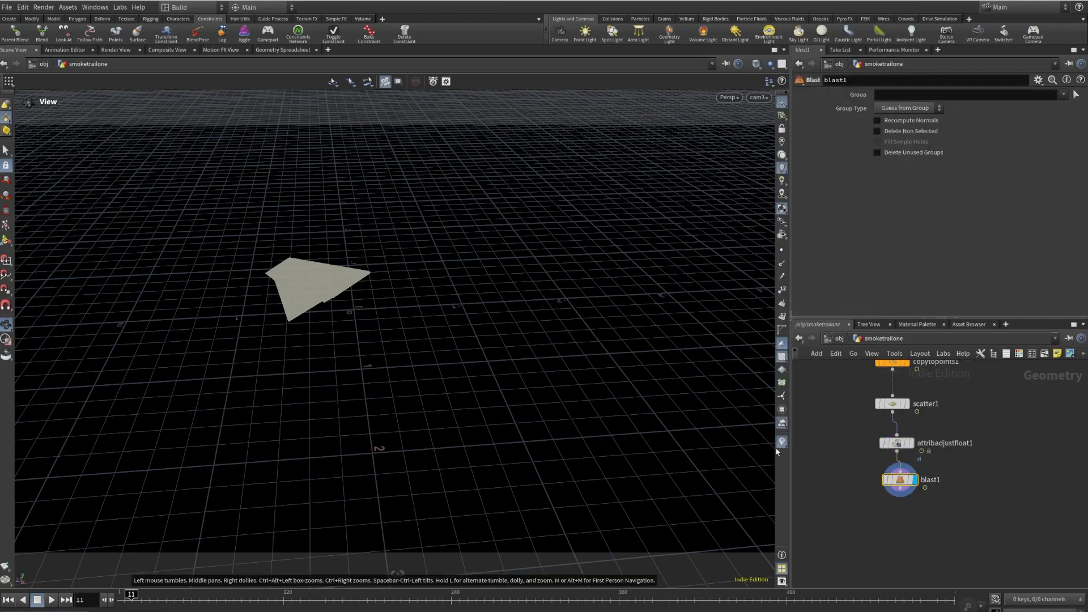
- Display attribadjustfloat1 and enable Animate Noise with a Pulse Duration of .24
{"action": "scroll", "coordinate": [895, 448], "scroll_direction": "up", "scroll_amount": 3}
{"action": "left_click", "coordinate": [905, 441]}
{"action": "left_click", "coordinate": [886, 446]}
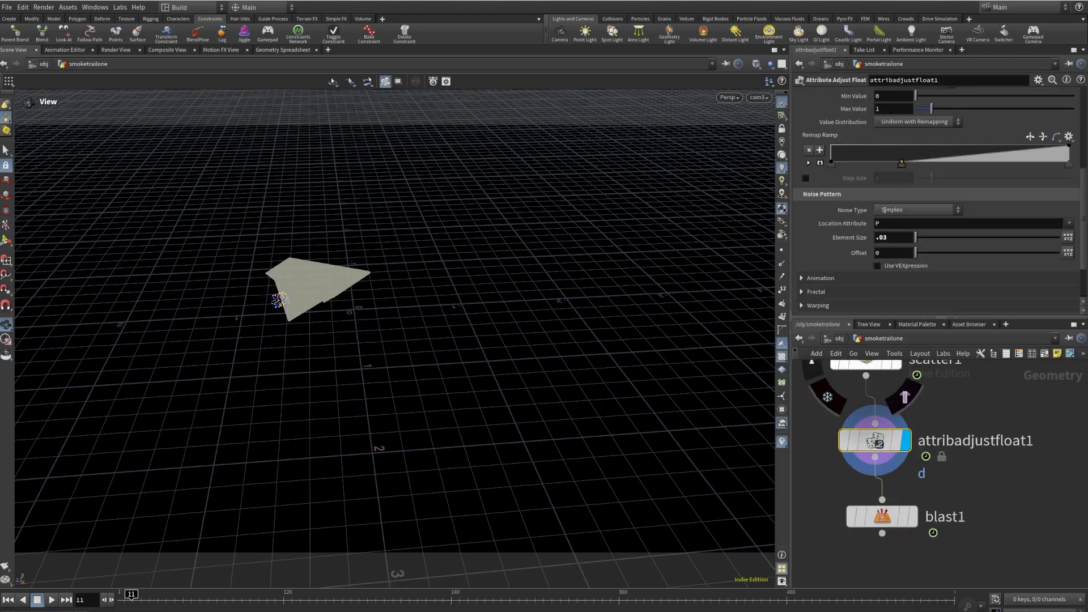
{"action": "scroll", "coordinate": [865, 225], "scroll_direction": "down", "scroll_amount": 3}
{"action": "left_click", "coordinate": [866, 218]}
{"action": "left_click", "coordinate": [878, 232]}
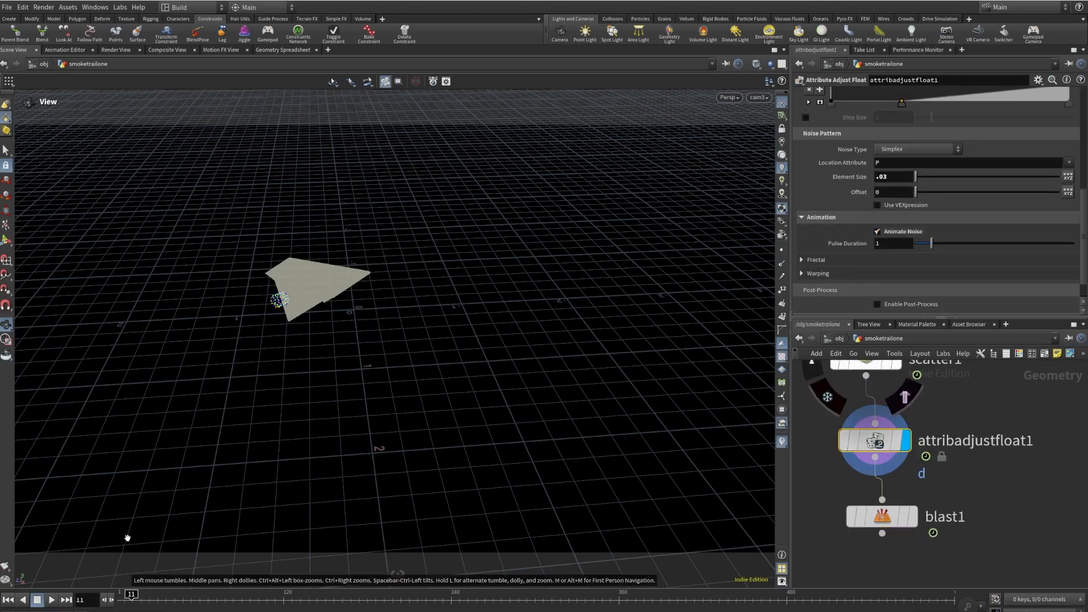
{"action": "left_click_drag", "start_coordinate": [129, 596], "coordinate": [129, 596]}
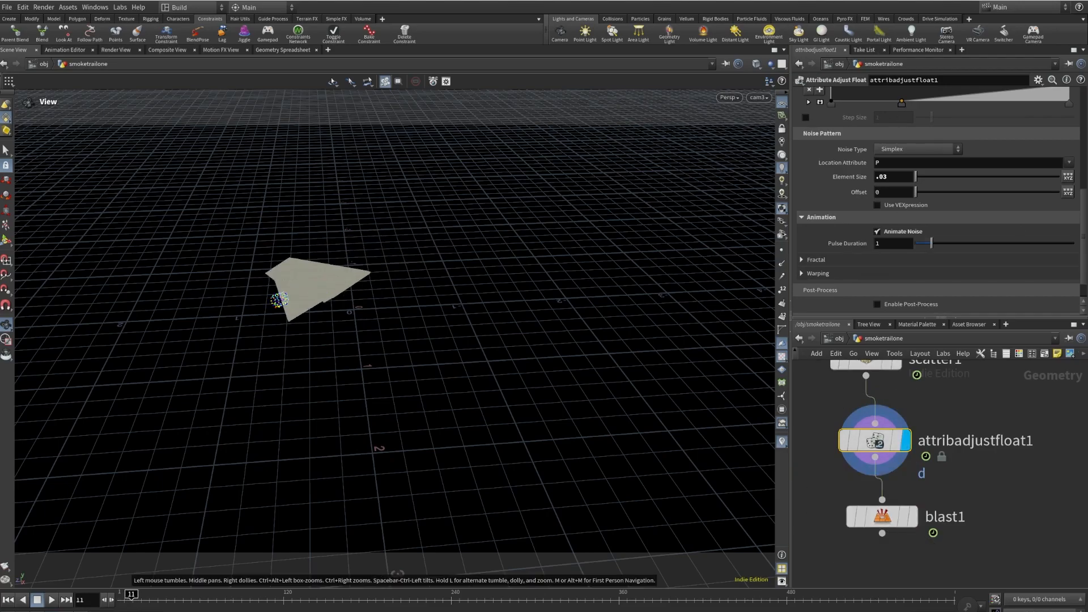
{"action": "left_click", "coordinate": [889, 247]}
{"action": "type", "text": ".24"}
{"action": "key", "text": "Return"}
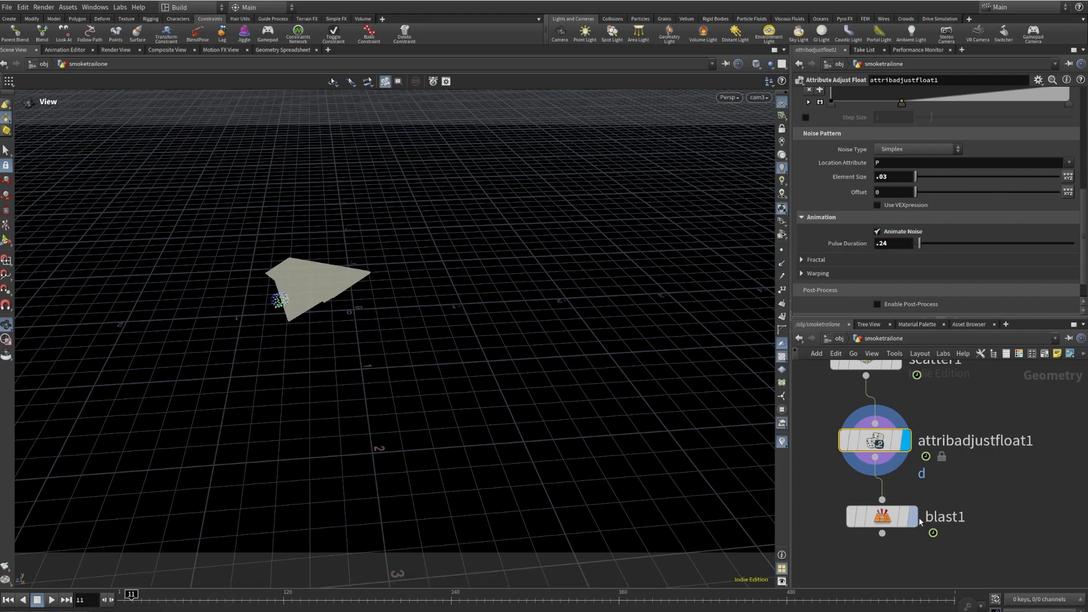
- Display blast1, set its Group to @d<.3 with the group type Points, and go to frame 9
{"action": "left_click", "coordinate": [907, 514]}
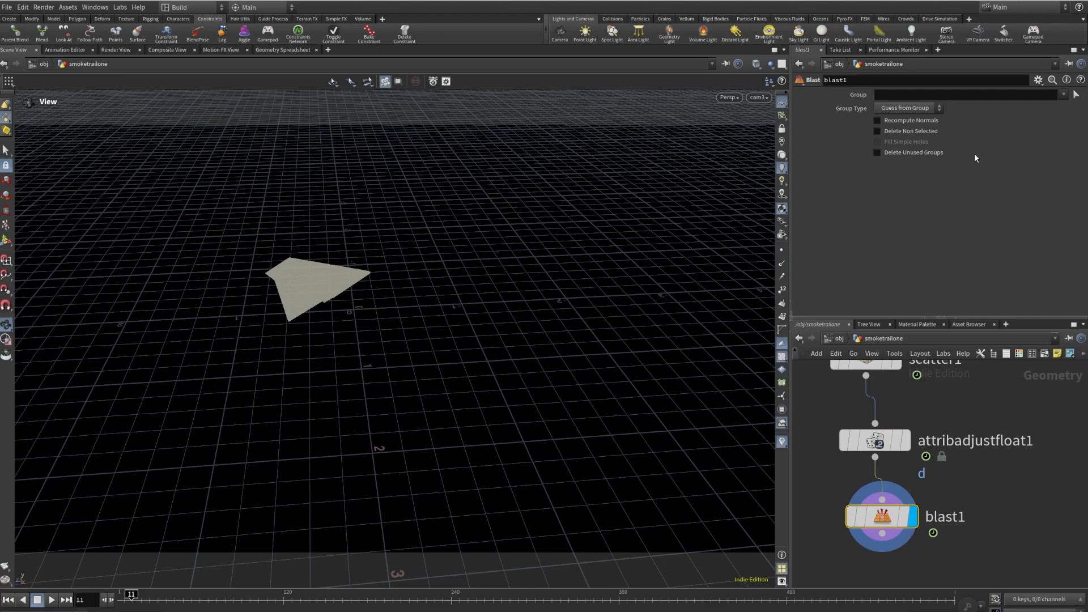
{"action": "left_click", "coordinate": [894, 96]}
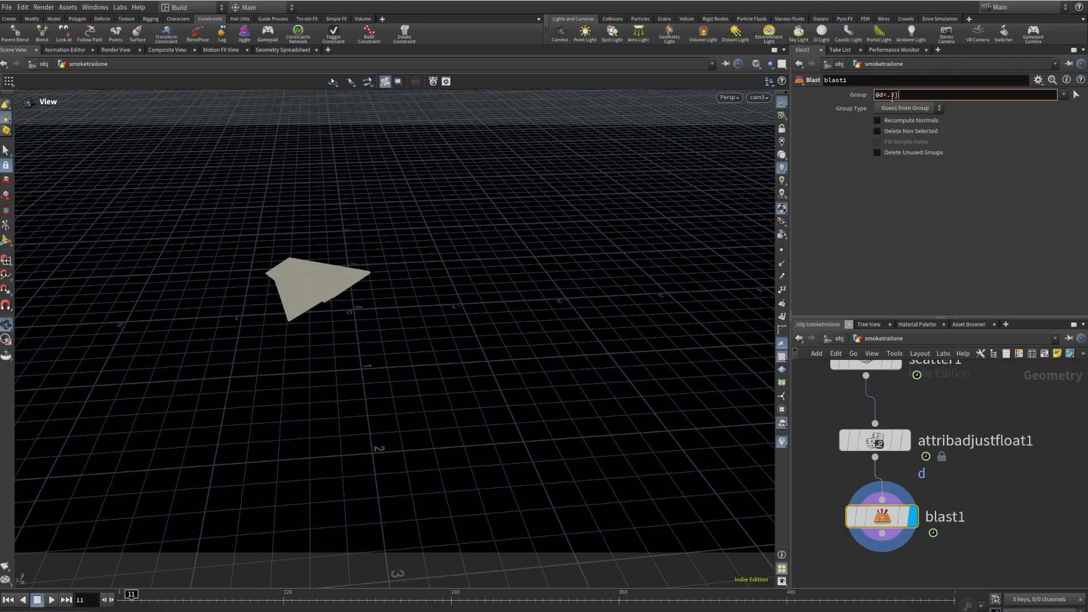
{"action": "key", "text": "Return"}
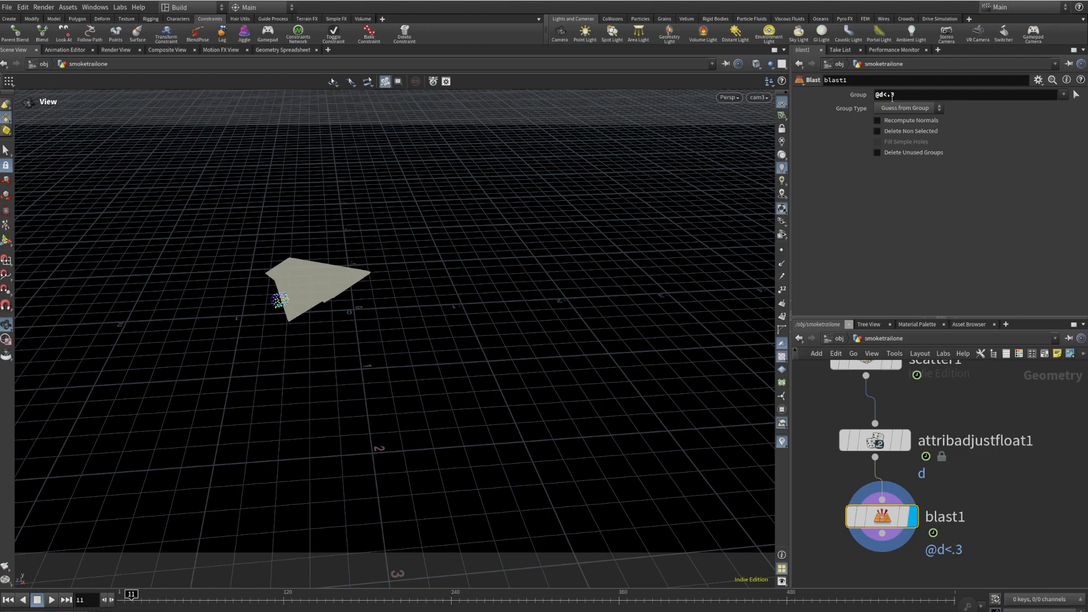
{"action": "left_click", "coordinate": [897, 109]}
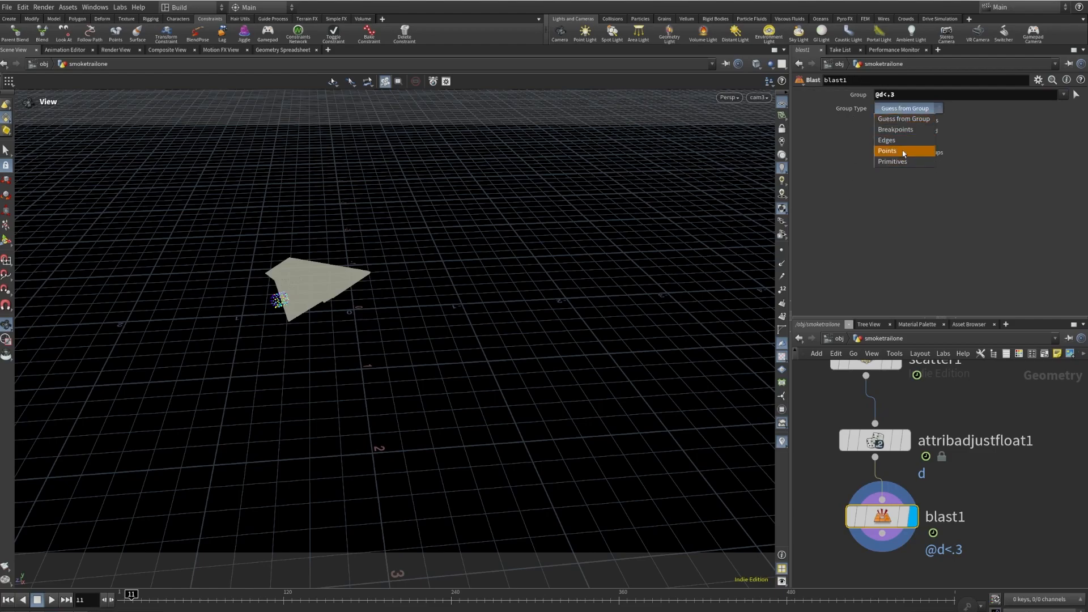
{"action": "left_click", "coordinate": [887, 149]}
{"action": "mouse_move", "coordinate": [131, 595]}
{"action": "left_mouse_down"}
{"action": "mouse_move", "coordinate": [143, 596]}
{"action": "mouse_move", "coordinate": [128, 595]}
{"action": "left_mouse_up"}
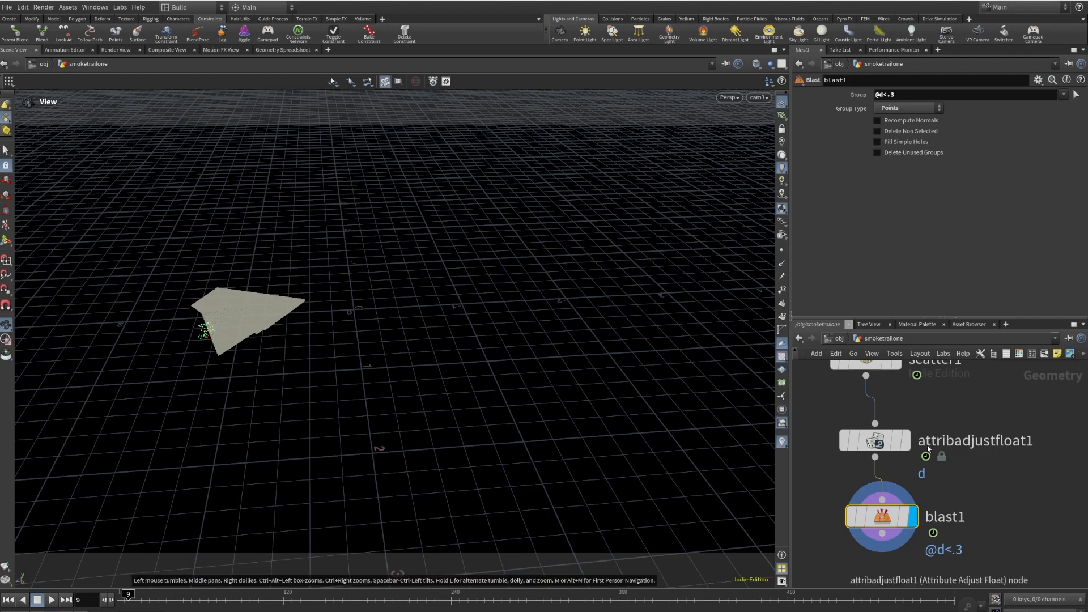
- Add a Trail node after blast1 and display it
{"action": "middle_click_drag", "start_coordinate": [1004, 475], "coordinate": [1017, 382]}
{"action": "left_click", "coordinate": [897, 447]}
{"action": "key", "text": "Tab"}
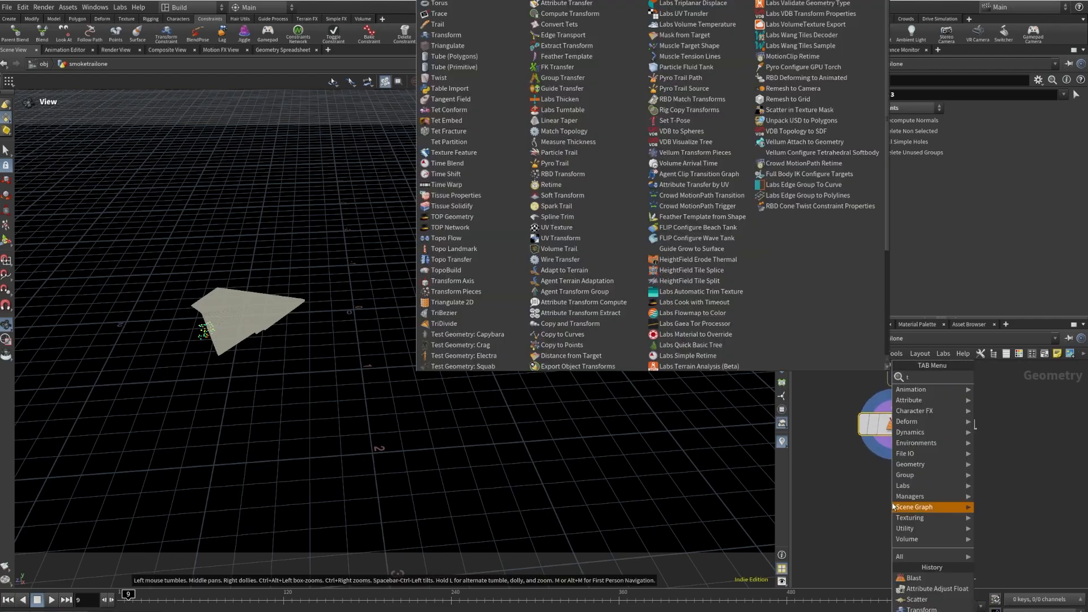
{"action": "key", "text": "Return"}
{"action": "left_click", "coordinate": [903, 510]}
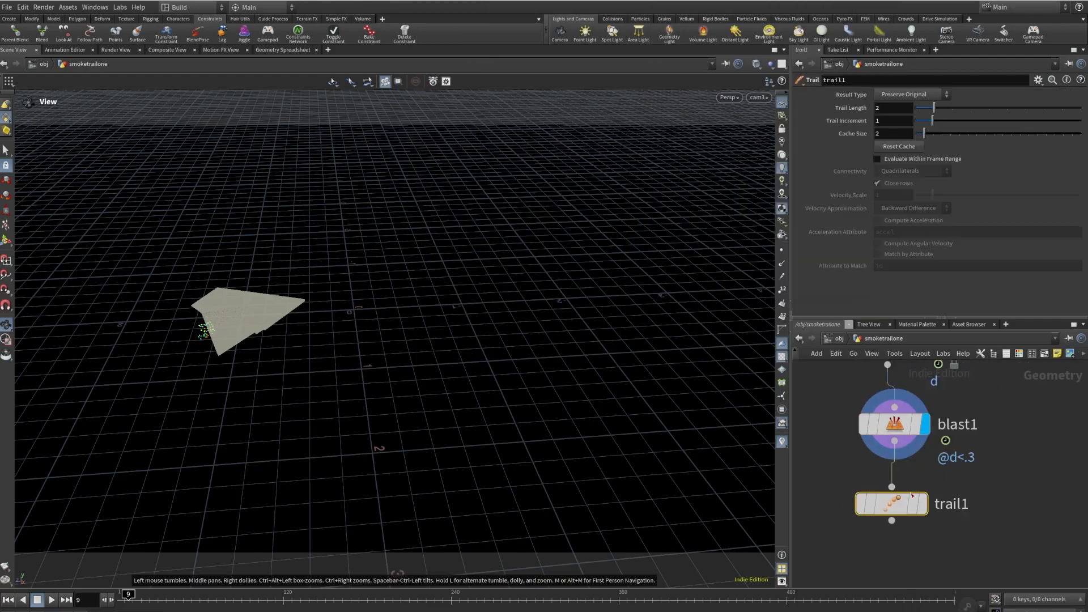
{"action": "left_click", "coordinate": [922, 504]}
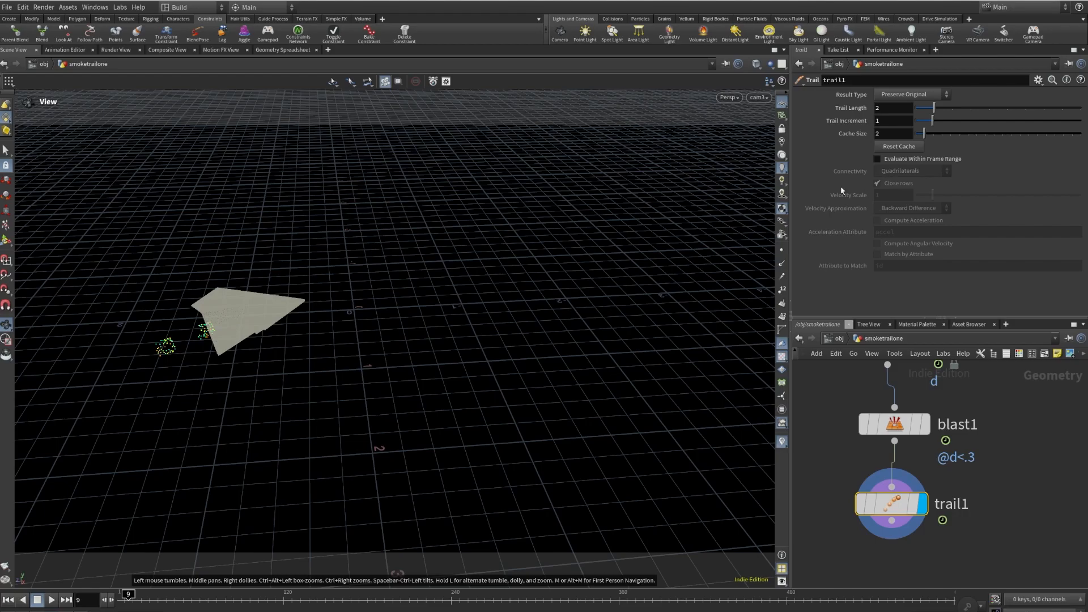
- Set trail1's Trail Length to 7 and Trail Increment to .59, and return to frame 1
{"action": "left_click", "coordinate": [891, 108]}
{"action": "type", "text": "7"}
{"action": "key", "text": "Return"}
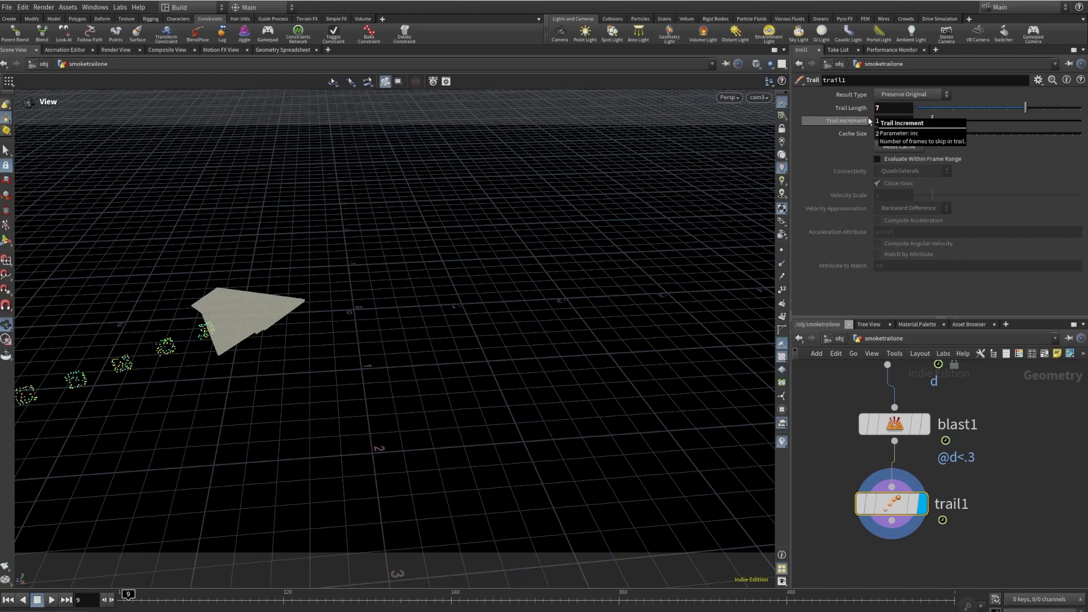
{"action": "left_click_drag", "start_coordinate": [892, 123], "coordinate": [848, 130]}
{"action": "type", "text": ".5"}
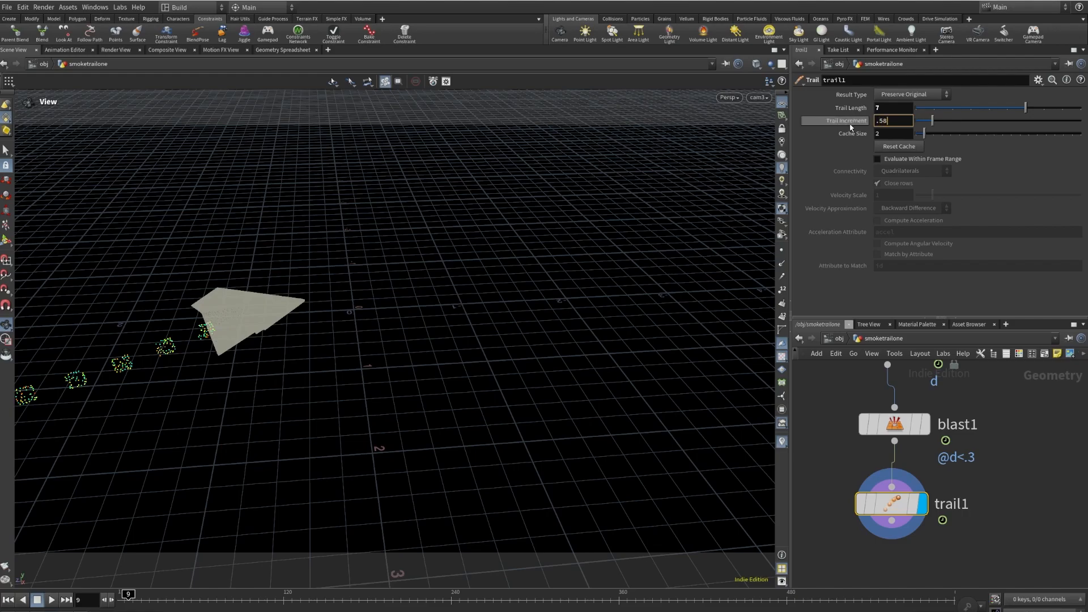
{"action": "type", "text": "9"}
{"action": "key", "text": "Return"}
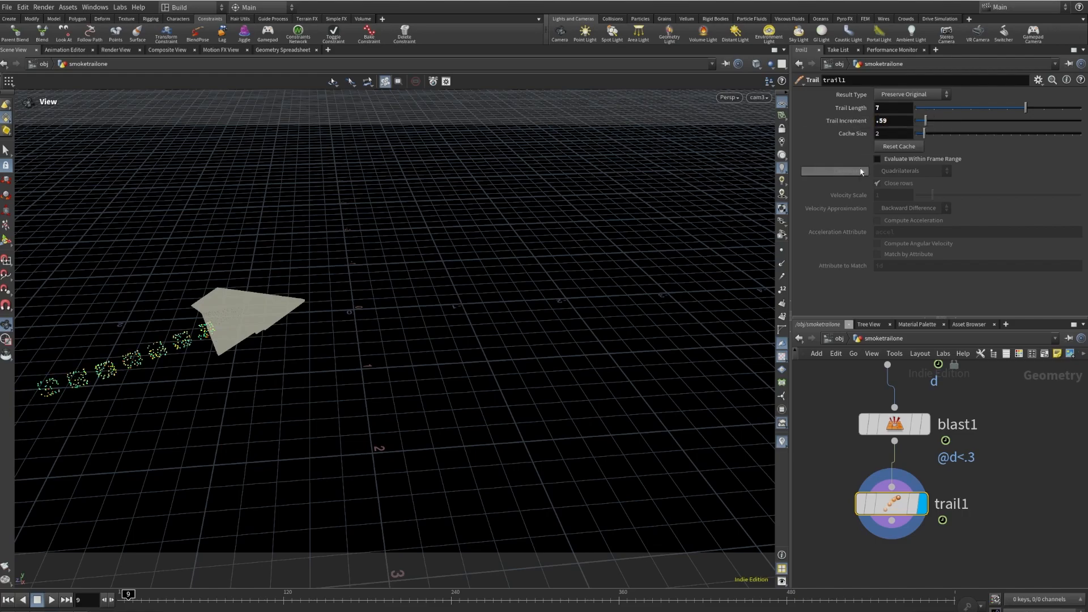
{"action": "mouse_move", "coordinate": [349, 349]}
{"action": "left_mouse_down"}
{"action": "mouse_move", "coordinate": [282, 362]}
{"action": "mouse_move", "coordinate": [270, 343]}
{"action": "mouse_move", "coordinate": [257, 362]}
{"action": "left_mouse_up"}
{"action": "mouse_move", "coordinate": [126, 596]}
{"action": "left_mouse_down"}
{"action": "mouse_move", "coordinate": [148, 595]}
{"action": "mouse_move", "coordinate": [120, 595]}
{"action": "left_mouse_up"}
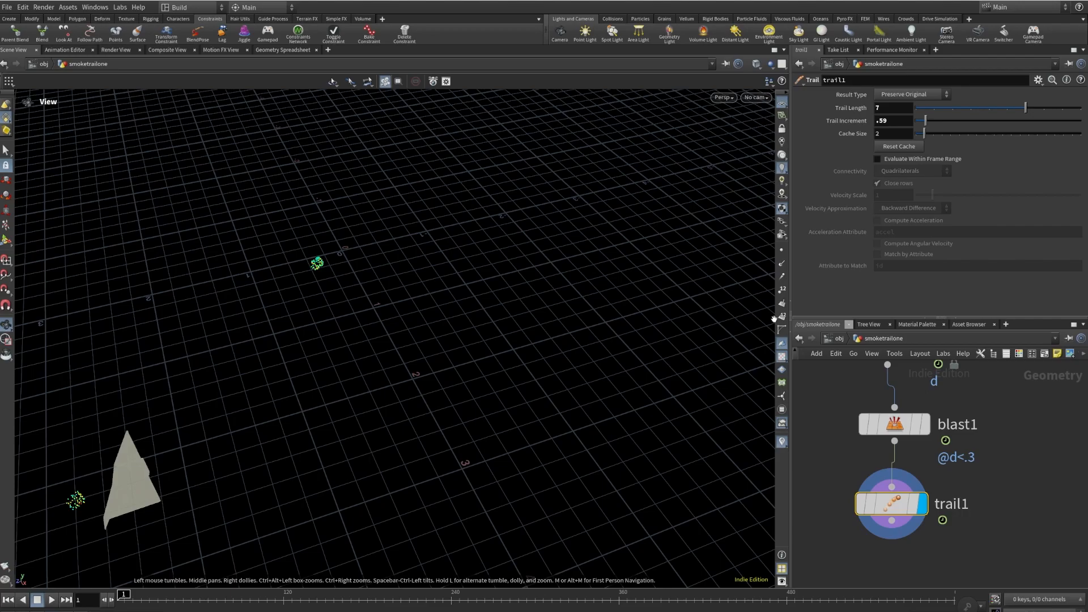
- Connect a second displayed Trail node after trail1 and set its Result Type to Compute Velocity
{"action": "left_click", "coordinate": [892, 521]}
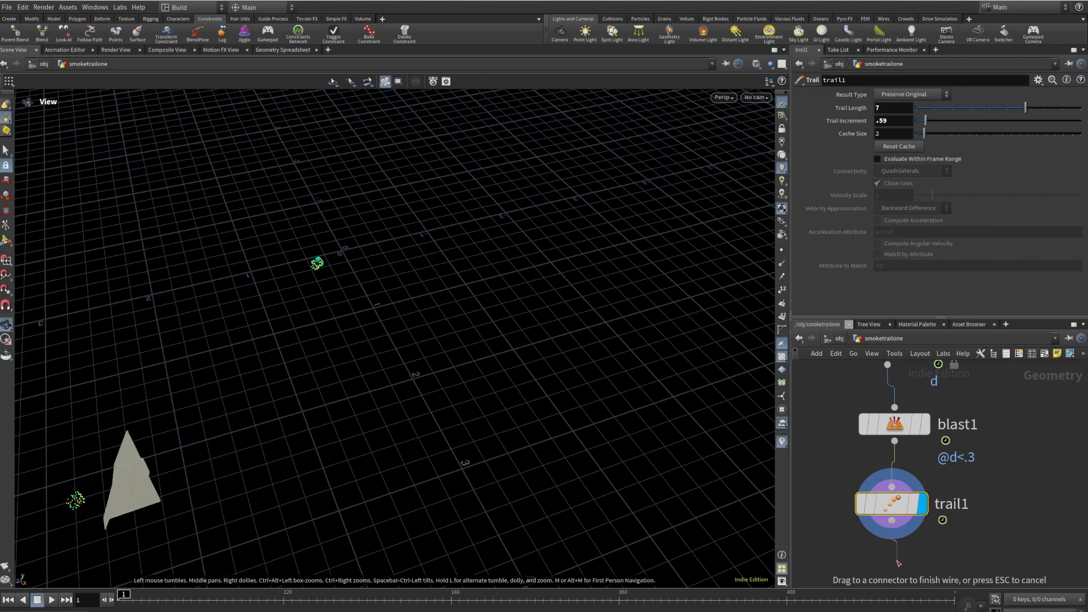
{"action": "key", "text": "Tab"}
{"action": "type", "text": "trail"}
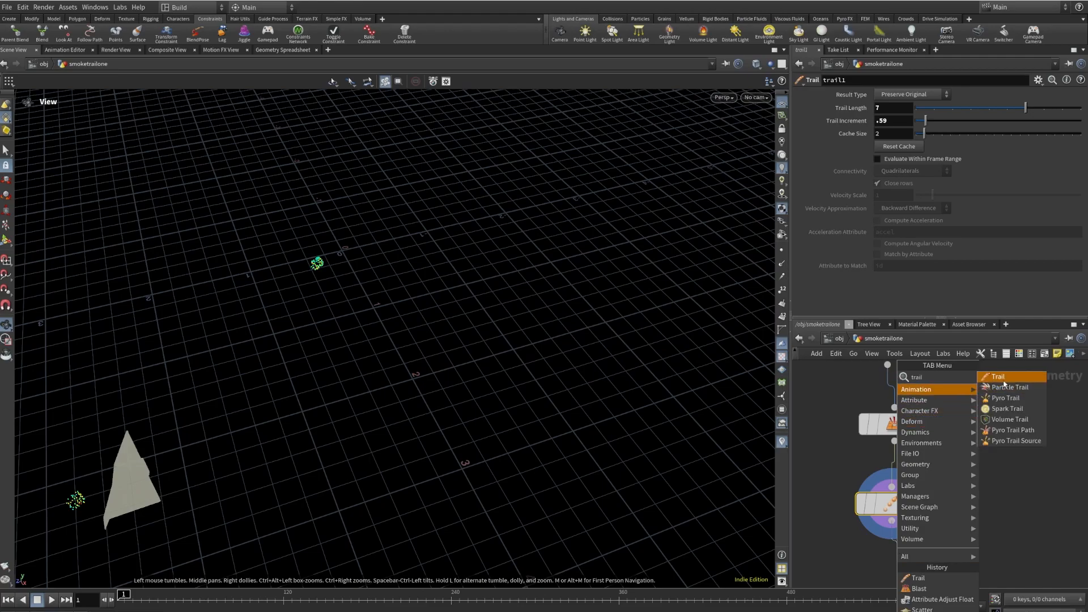
{"action": "left_click", "coordinate": [1004, 379]}
{"action": "left_click", "coordinate": [927, 471]}
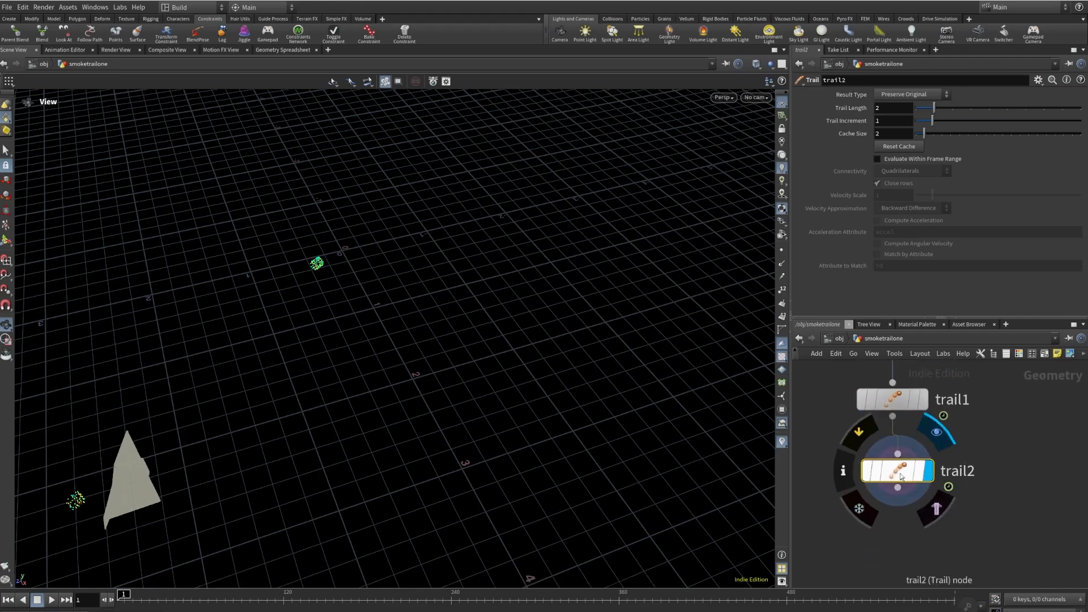
{"action": "left_click", "coordinate": [896, 94]}
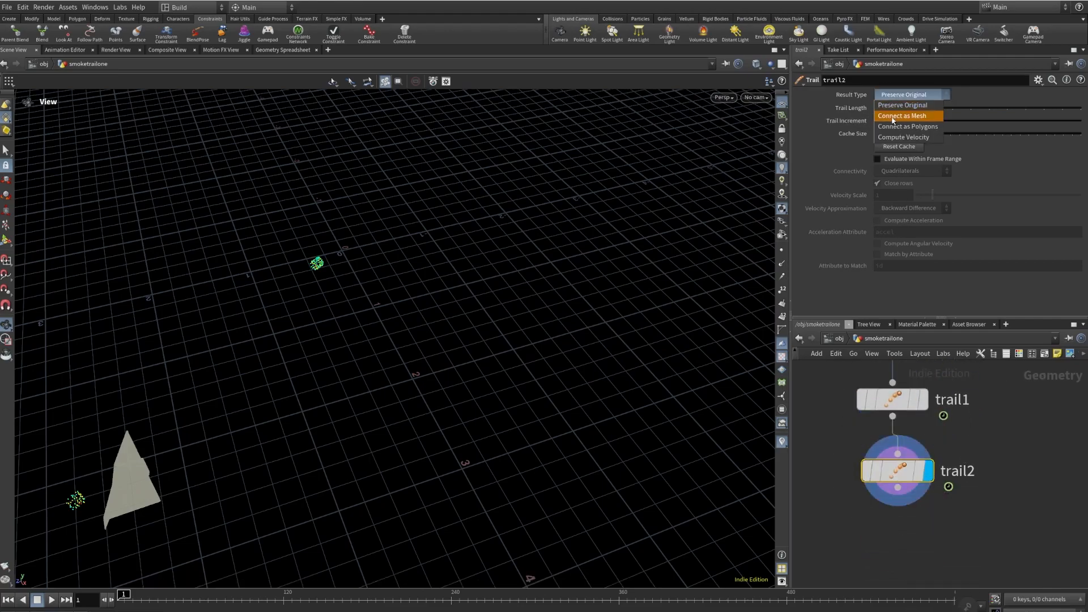
{"action": "left_click", "coordinate": [892, 132]}
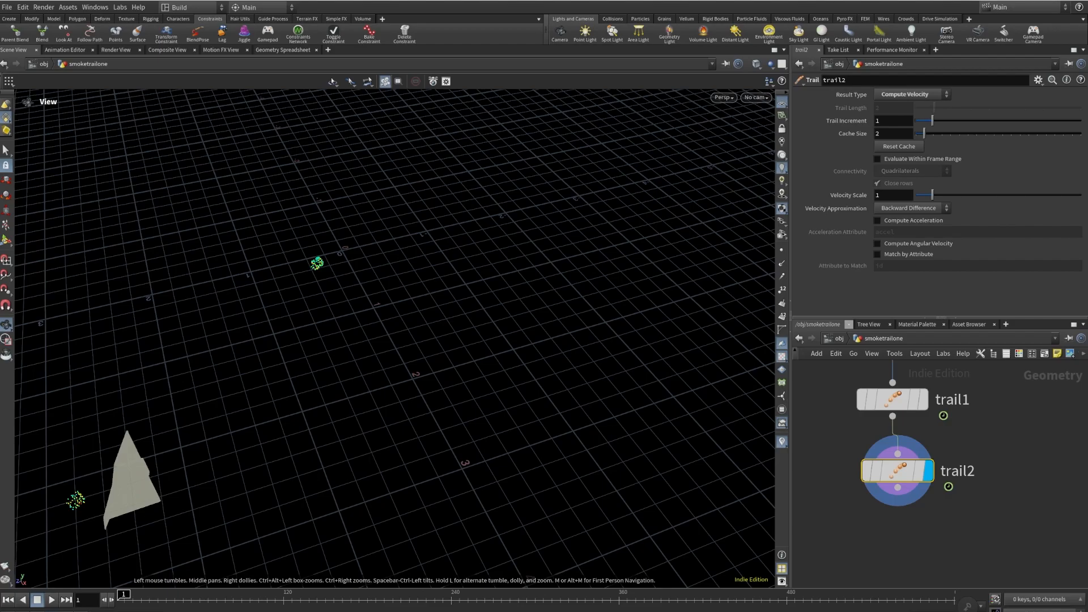
- Connect a Pyro Source node after trail2 and display it
{"action": "key", "text": "Tab"}
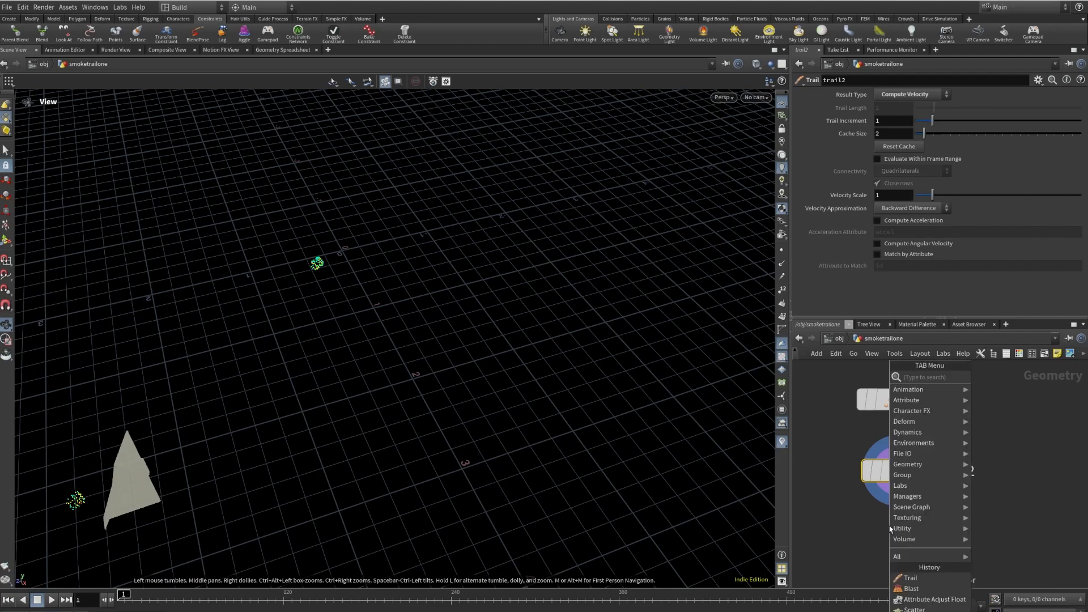
{"action": "type", "text": "pyro"}
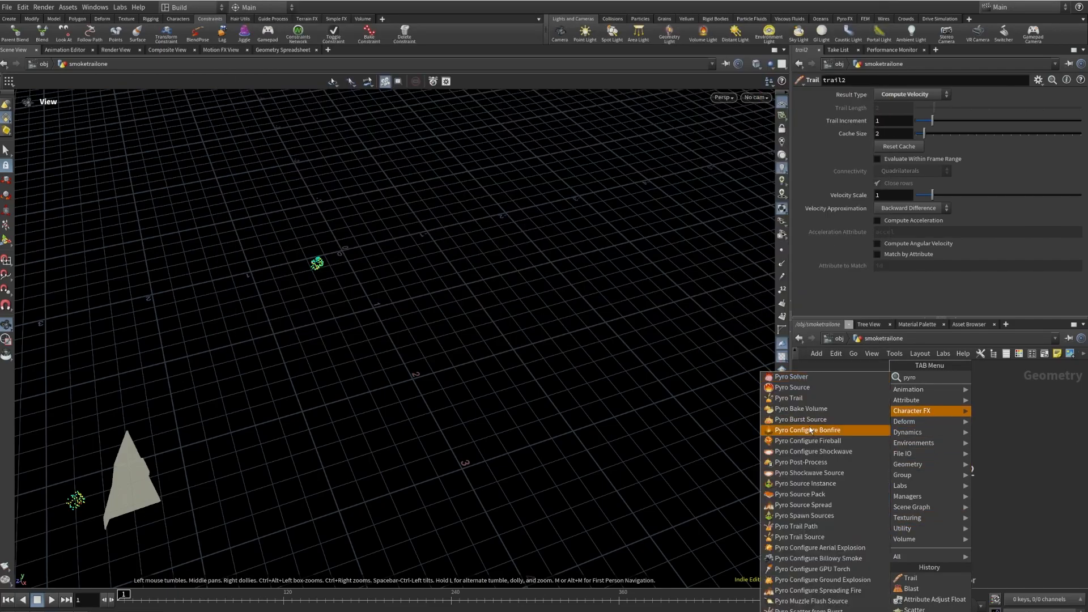
{"action": "left_click", "coordinate": [824, 389]}
{"action": "left_click", "coordinate": [925, 522]}
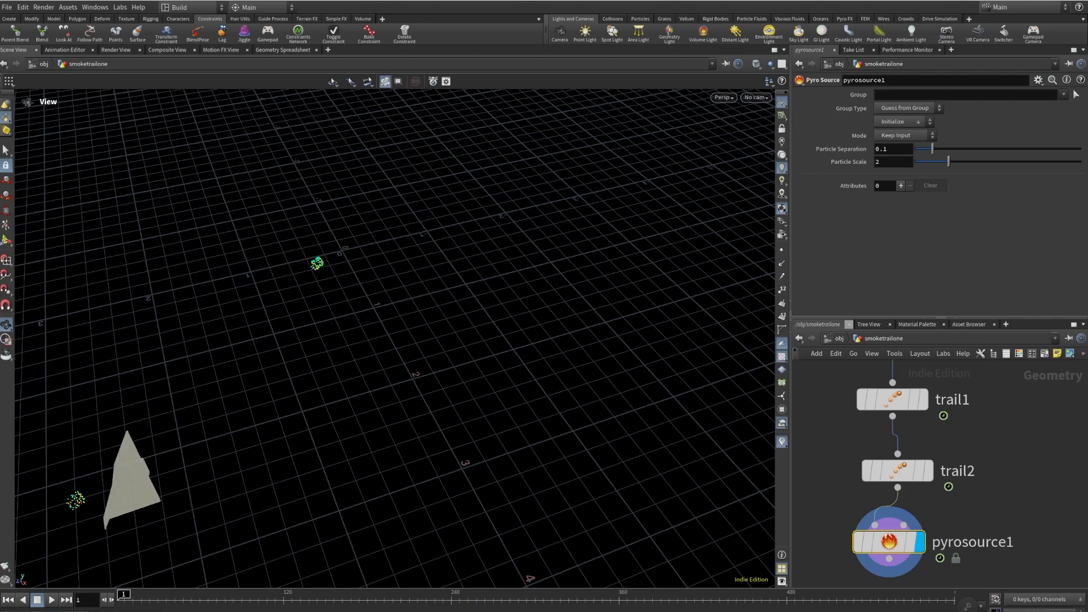
{"action": "left_click", "coordinate": [898, 123]}
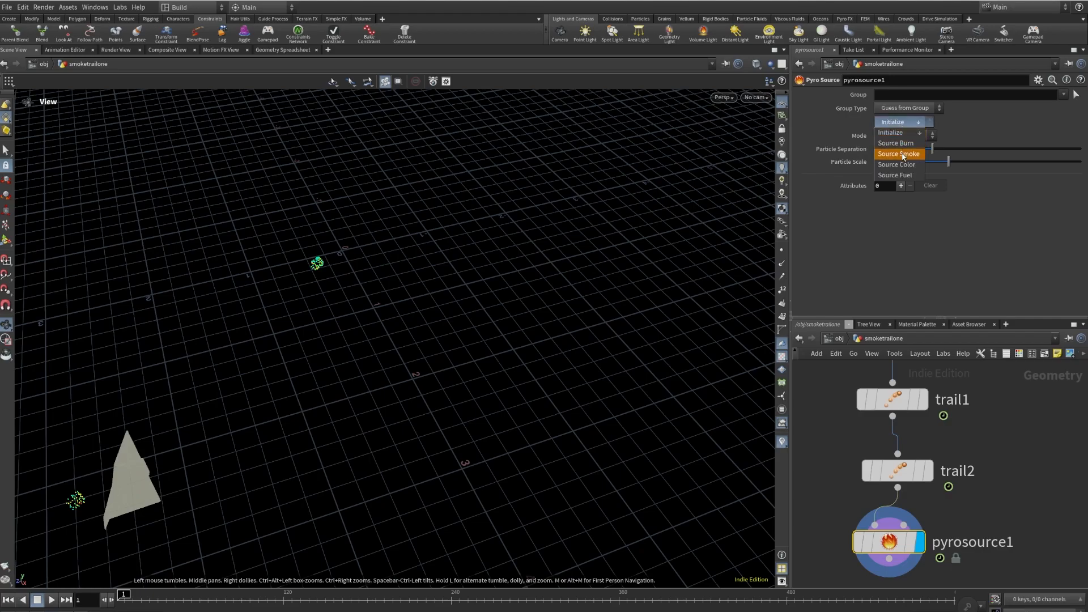
{"action": "left_click", "coordinate": [896, 143]}
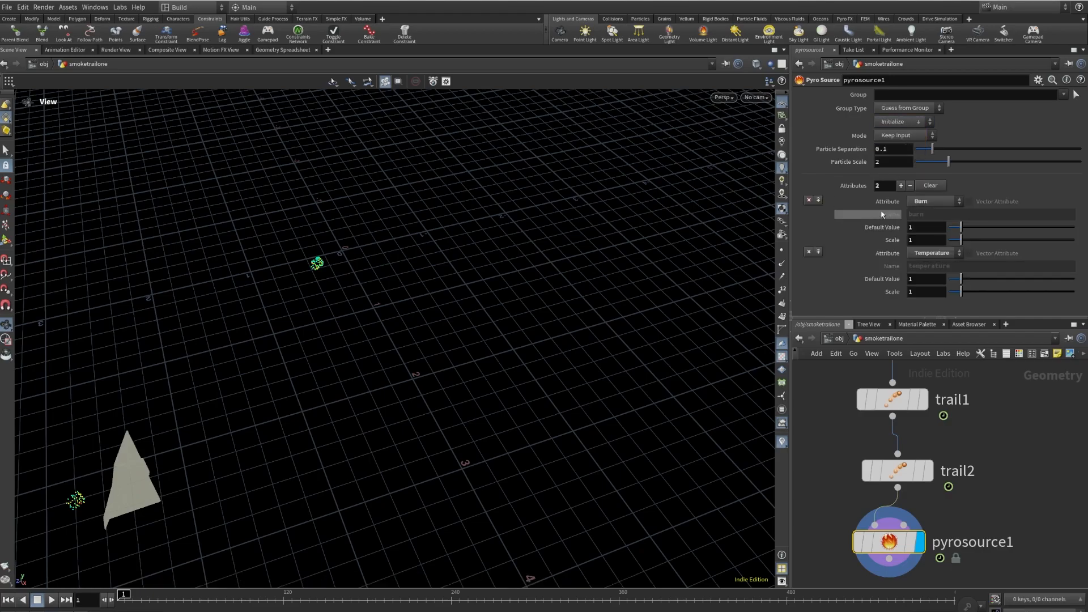
{"action": "left_click", "coordinate": [898, 124]}
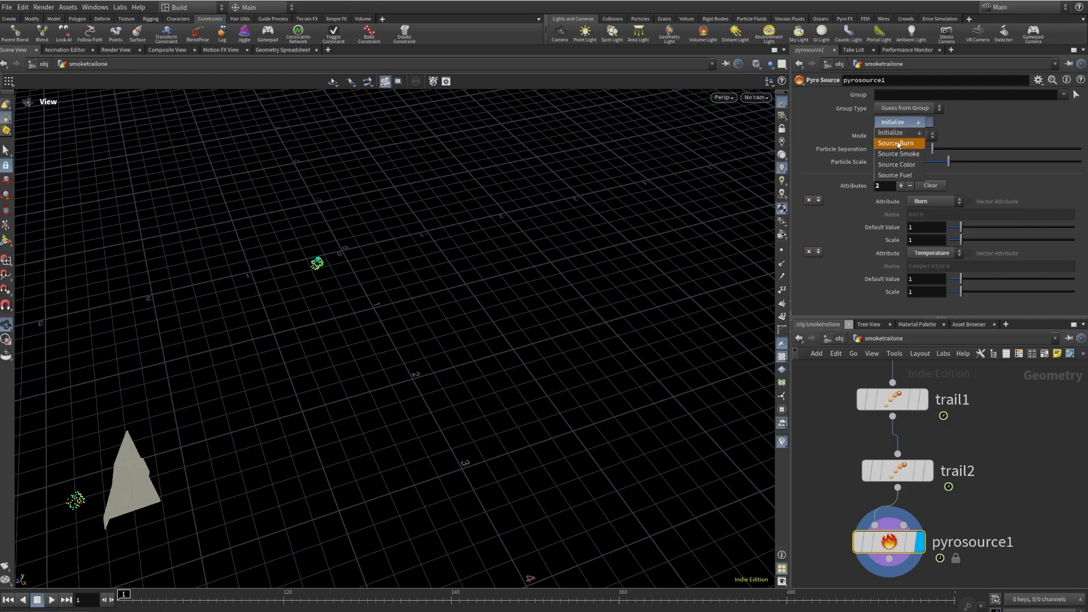
{"action": "left_click", "coordinate": [895, 175]}
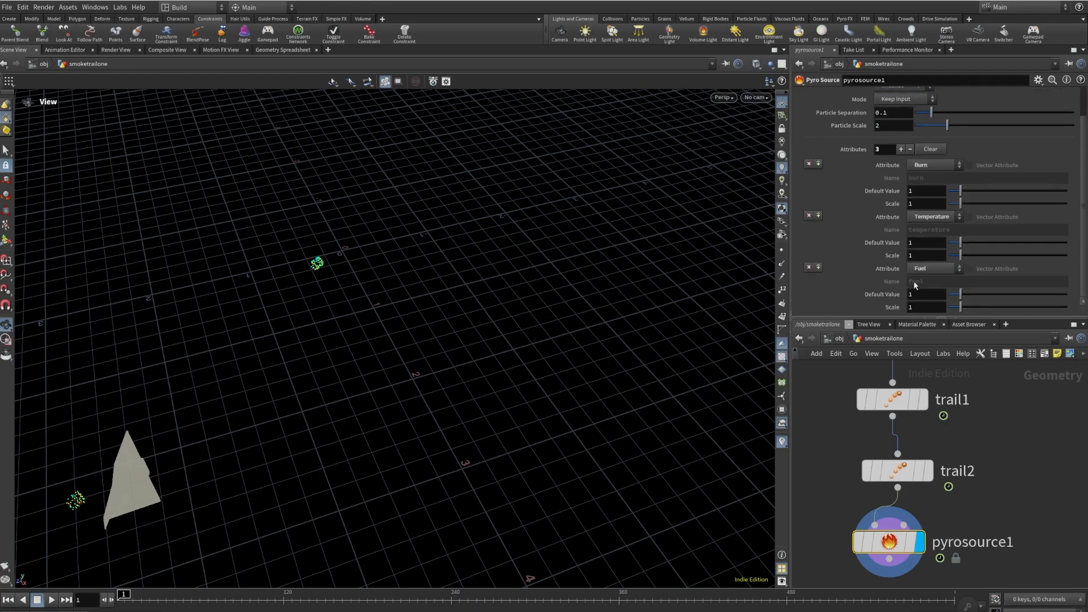
{"action": "left_click", "coordinate": [809, 200]}
{"action": "left_click", "coordinate": [809, 200]}
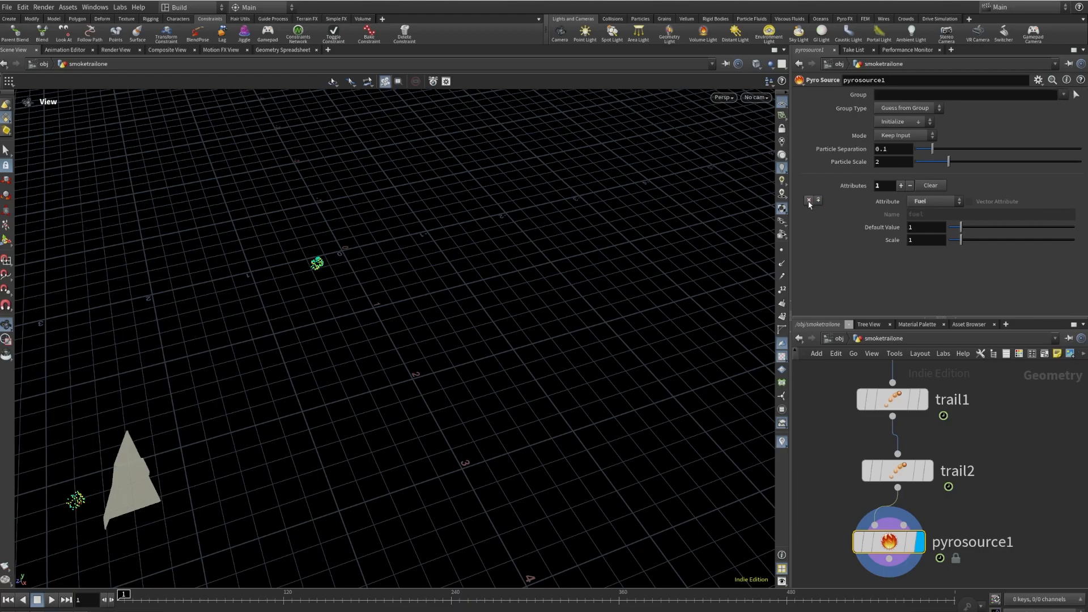
{"action": "left_click", "coordinate": [808, 200]}
- Initialize pyrosource1 with the Source Smoke preset for density and temperature attributes
{"action": "left_click", "coordinate": [911, 122]}
{"action": "left_click", "coordinate": [900, 154]}
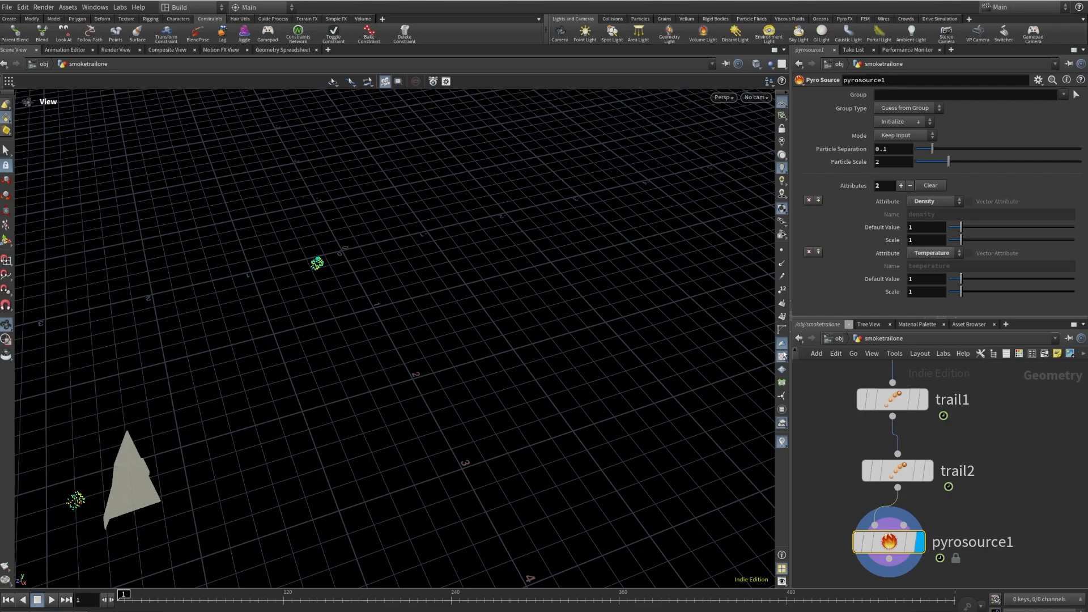
{"action": "middle_click_drag", "start_coordinate": [160, 374], "coordinate": [205, 353]}
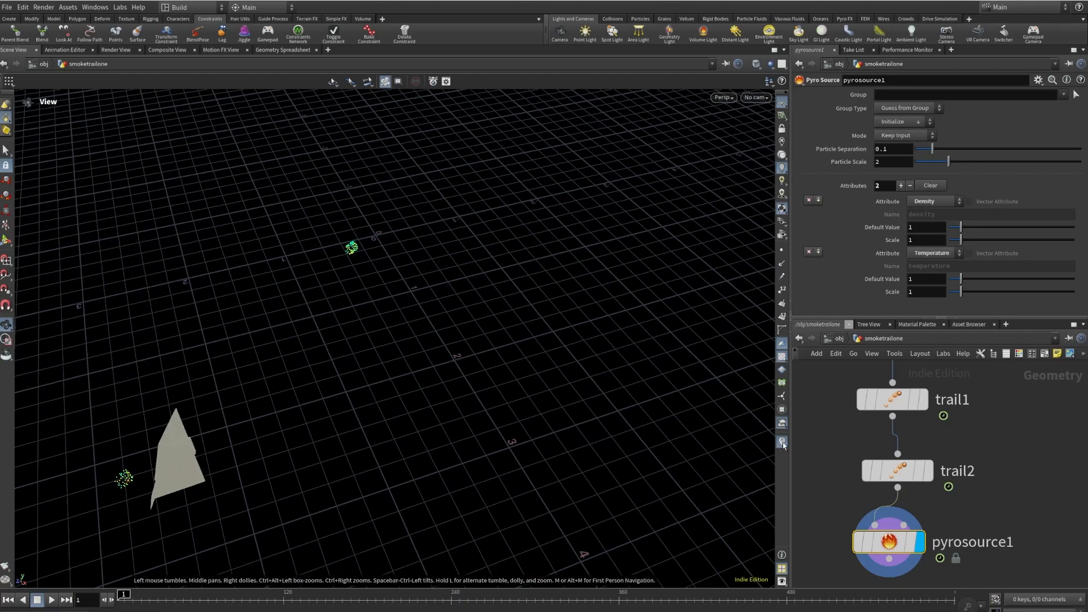
{"action": "scroll", "coordinate": [941, 466], "scroll_direction": "down", "scroll_amount": 4}
{"action": "middle_click_drag", "start_coordinate": [996, 510], "coordinate": [1003, 465]}
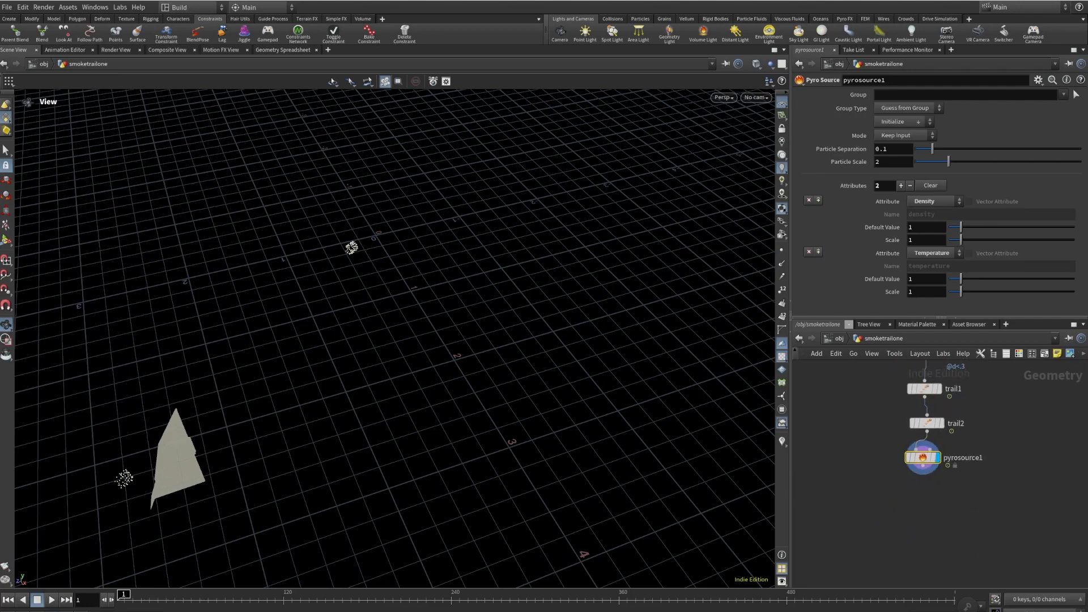
- Connect an Attribute Wrangle node to the output of pyrosource1 and display it
{"action": "left_click", "coordinate": [923, 476]}
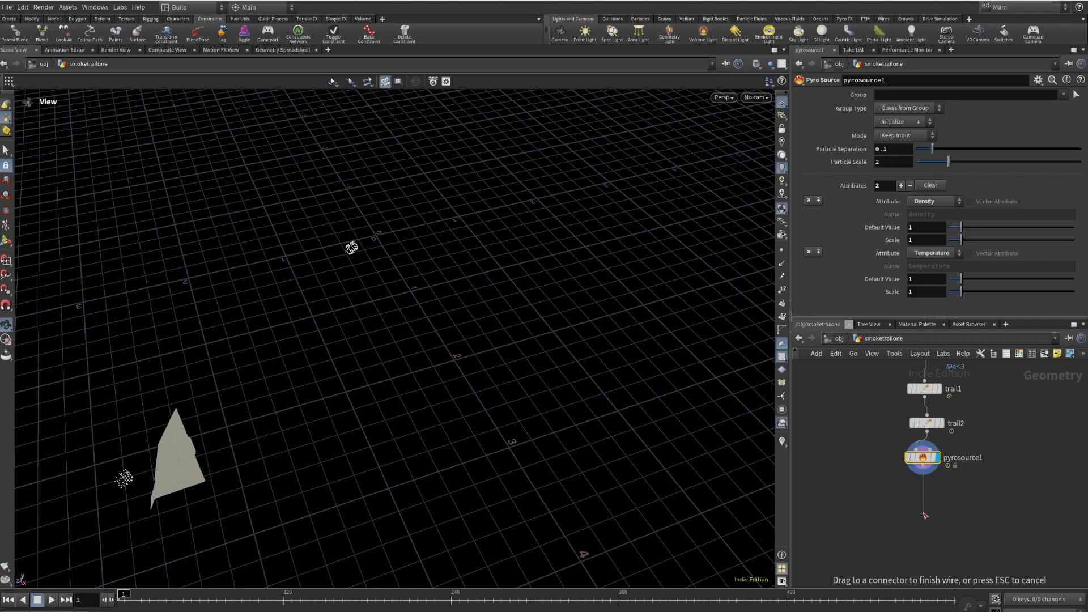
{"action": "left_click", "coordinate": [931, 514]}
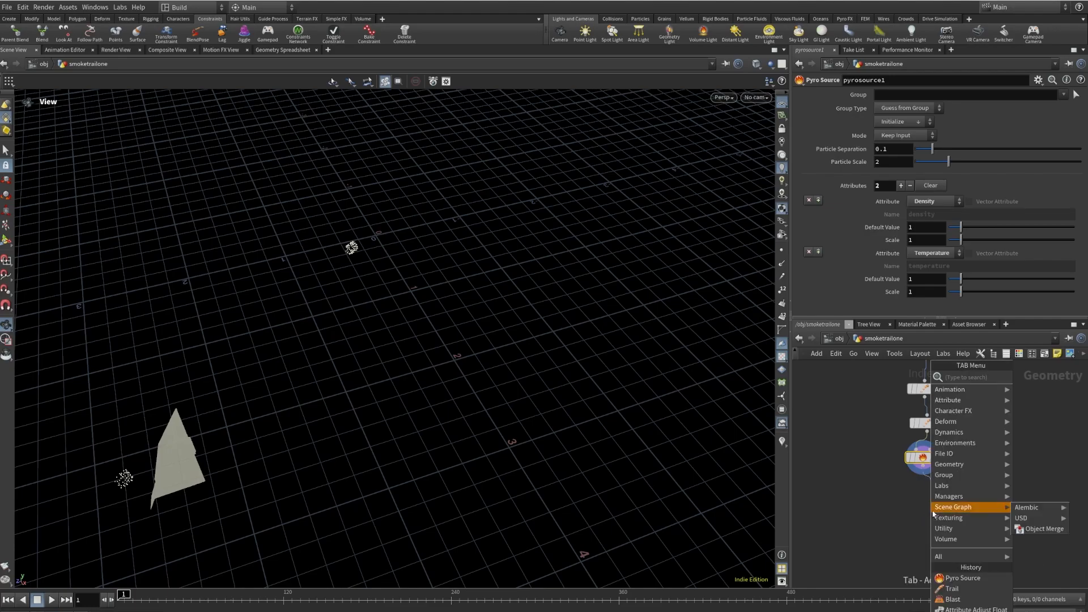
{"action": "type", "text": "attr"}
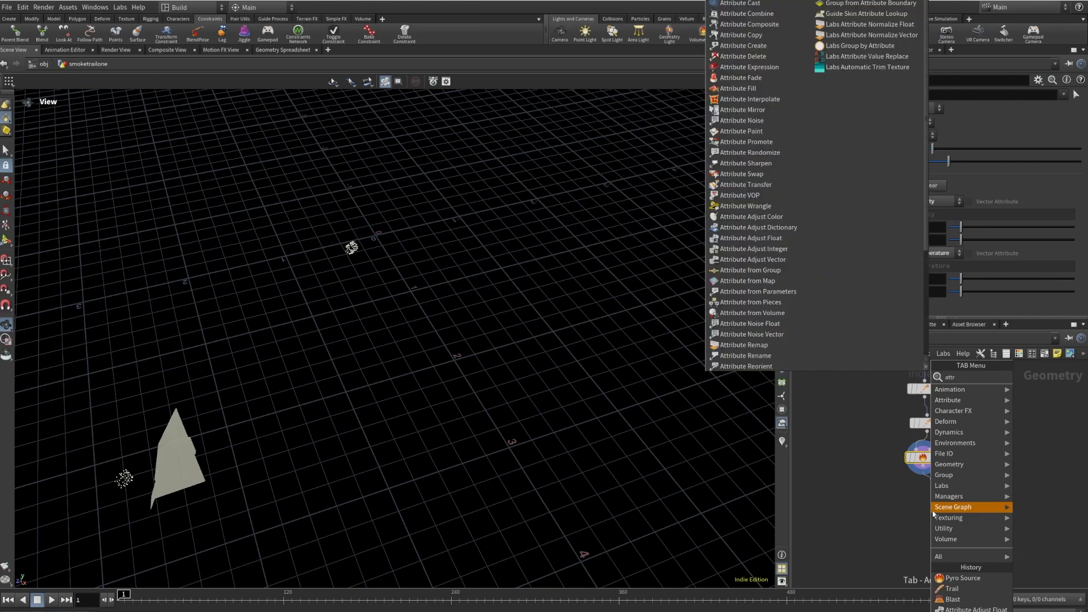
{"action": "type", "text": "wr"}
{"action": "left_click", "coordinate": [903, 377]}
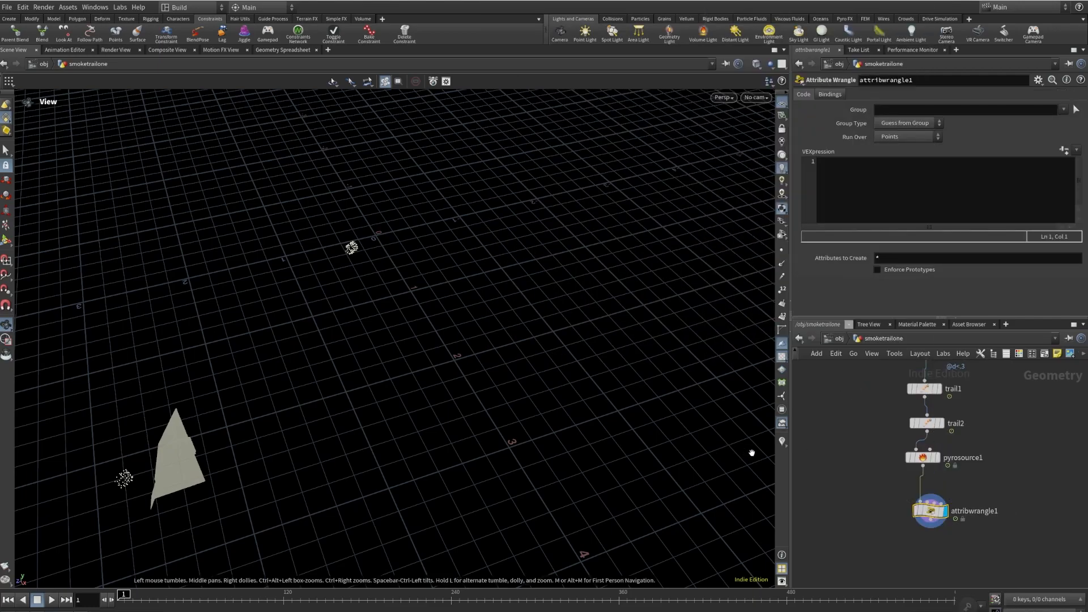
- Turn the point visualizers on and examine pyrosource1 at frame 14, including the point attributes in its node info
{"action": "left_click", "coordinate": [782, 441]}
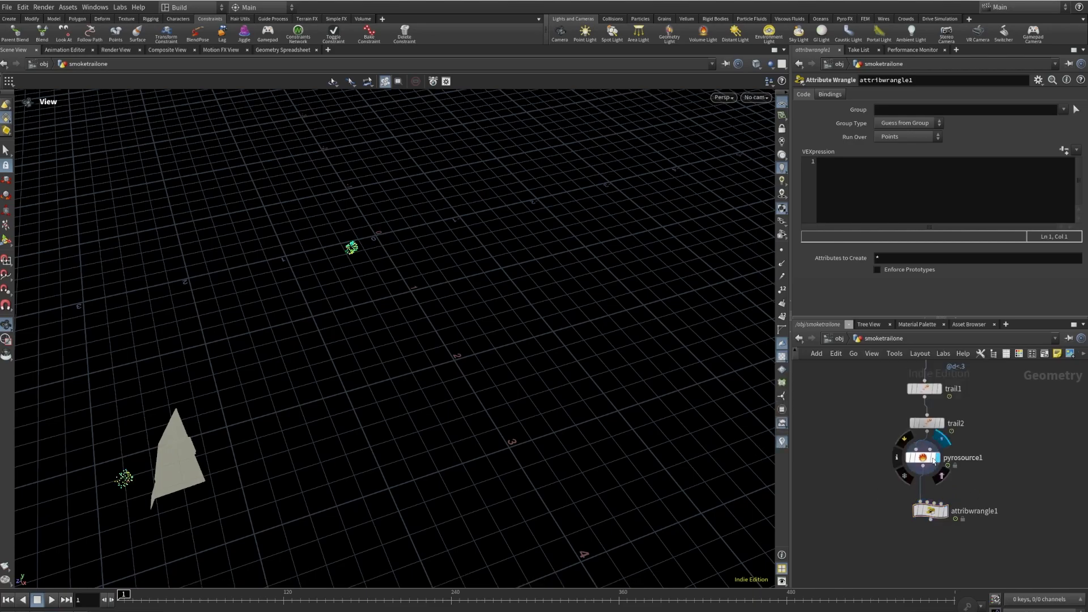
{"action": "left_click", "coordinate": [922, 458]}
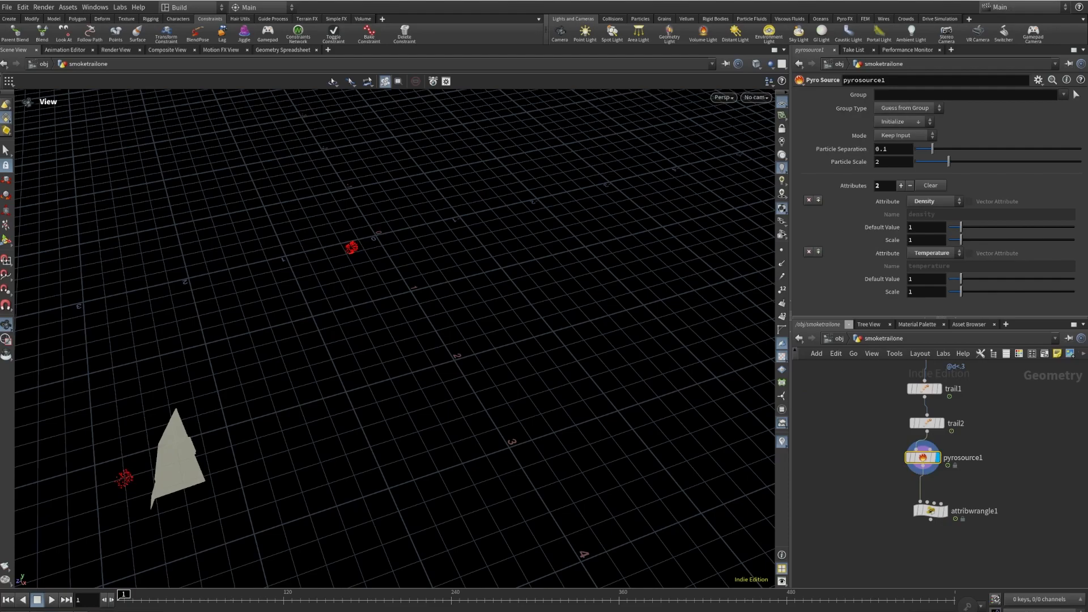
{"action": "left_click_drag", "start_coordinate": [124, 596], "coordinate": [148, 599]}
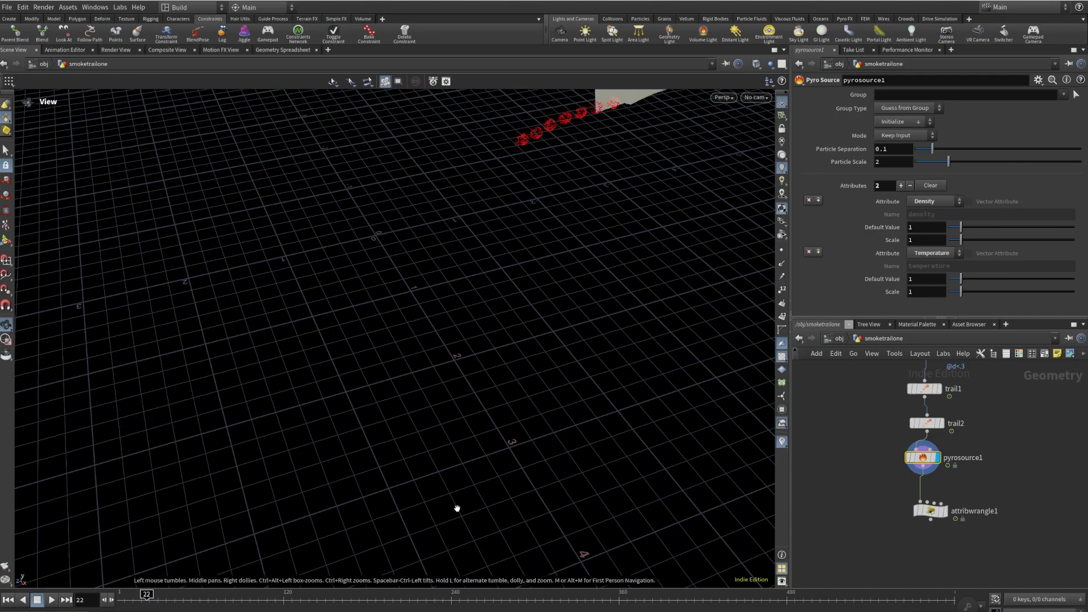
{"action": "left_click", "coordinate": [135, 595]}
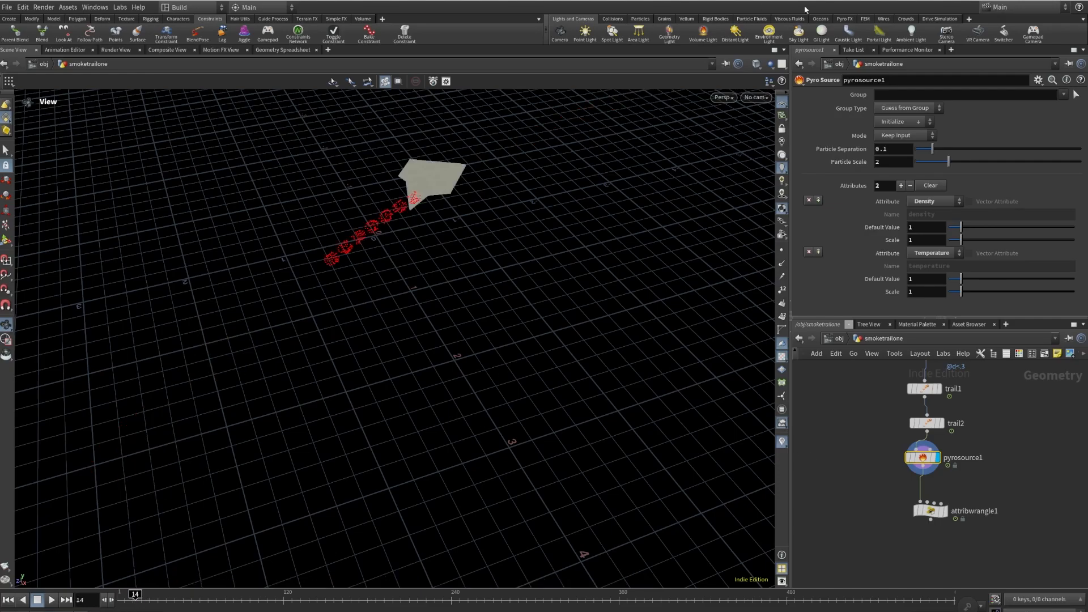
{"action": "middle_click", "coordinate": [923, 457]}
{"action": "left_click_drag", "start_coordinate": [825, 280], "coordinate": [726, 173]}
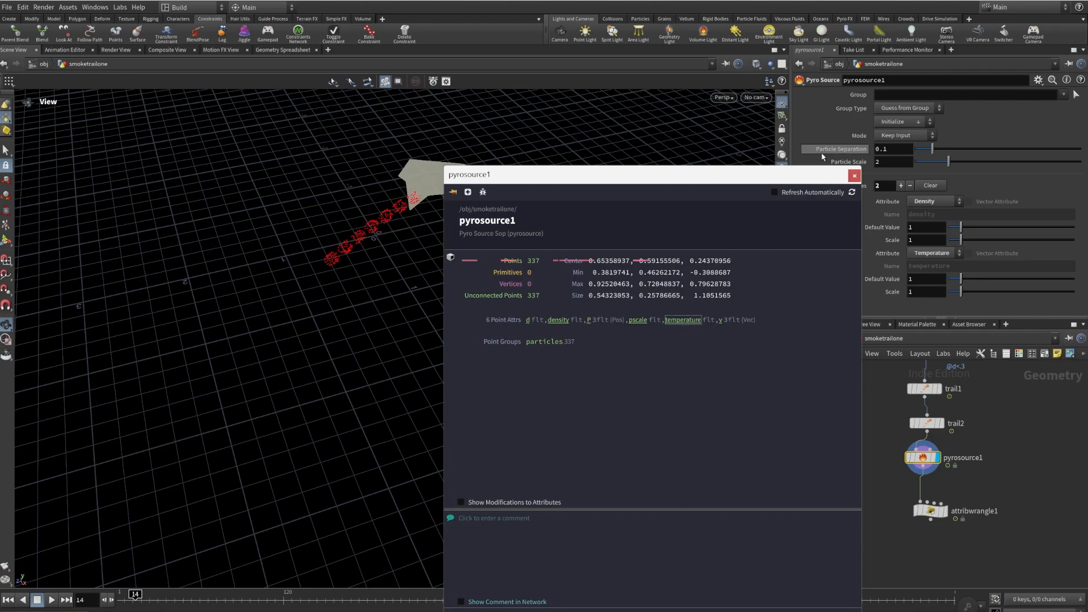
{"action": "left_click", "coordinate": [930, 510]}
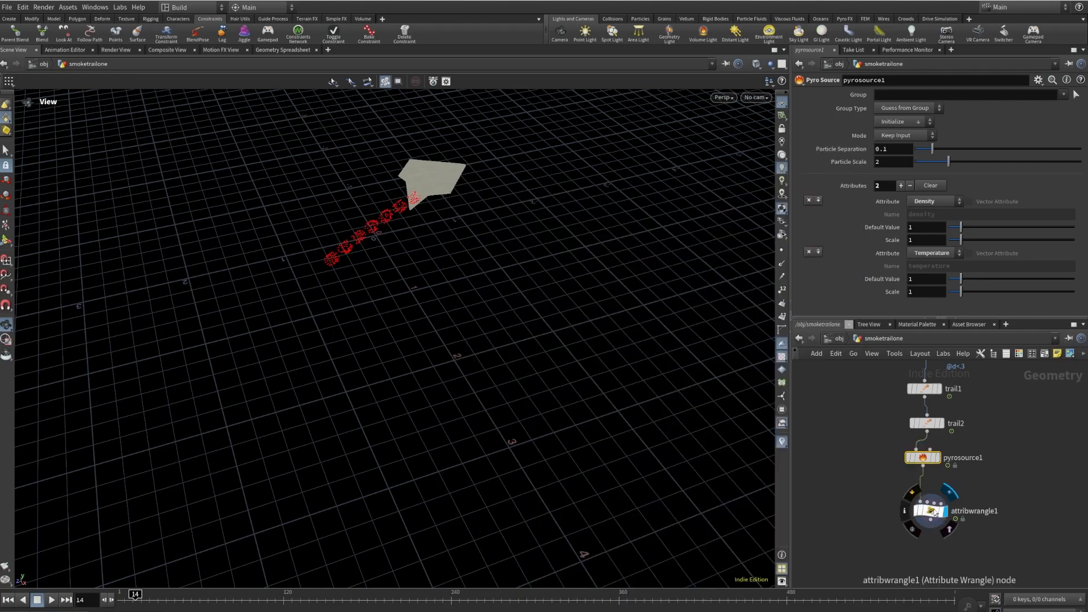
{"action": "left_click", "coordinate": [885, 167]}
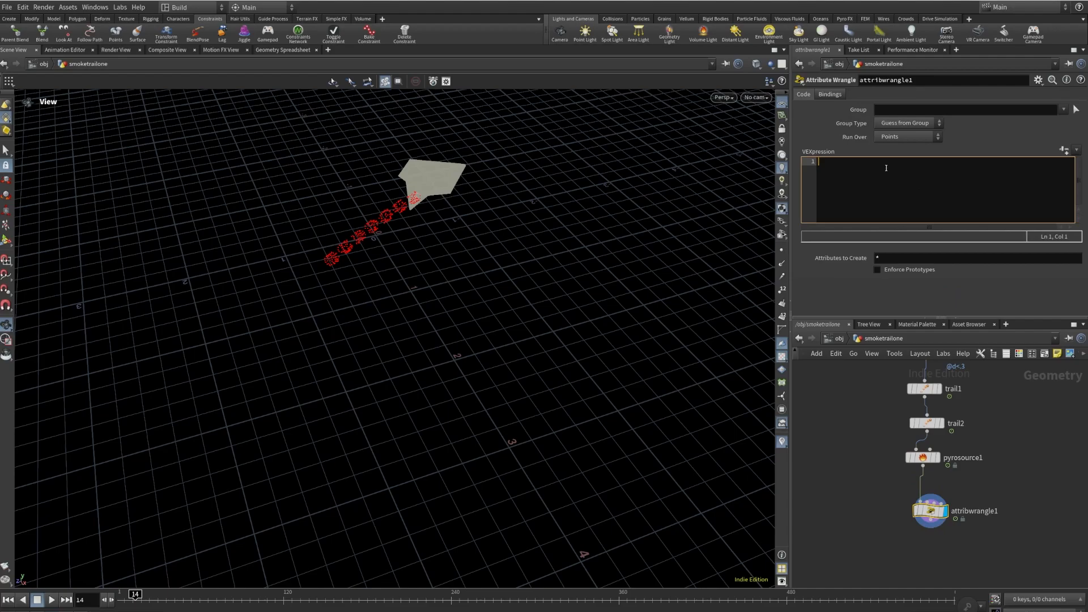
{"action": "type", "text": "@temperature = @"}
{"action": "left_click", "coordinate": [851, 456]}
{"action": "scroll", "coordinate": [389, 238], "scroll_direction": "up", "scroll_amount": 5}
{"action": "middle_click_drag", "start_coordinate": [403, 209], "coordinate": [349, 349]}
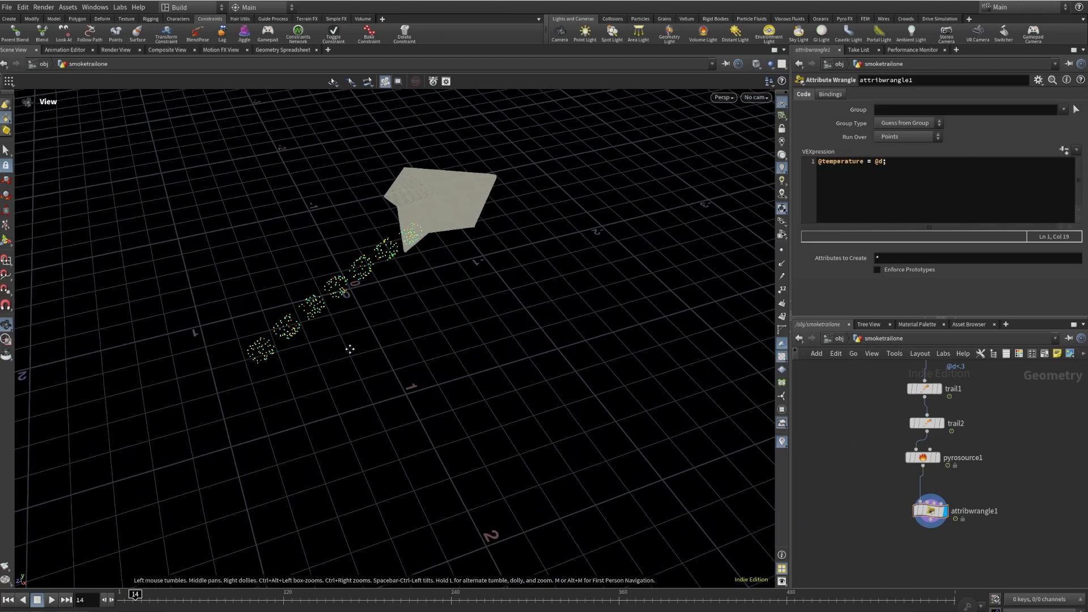
{"action": "right_click_drag", "start_coordinate": [350, 348], "coordinate": [347, 397]}
{"action": "left_click", "coordinate": [918, 161]}
{"action": "key", "text": "ctrl+a"}
{"action": "key", "text": "ctrl+c"}
{"action": "left_click", "coordinate": [909, 158]}
{"action": "key", "text": "Return"}
{"action": "key", "text": "ctrl+v"}
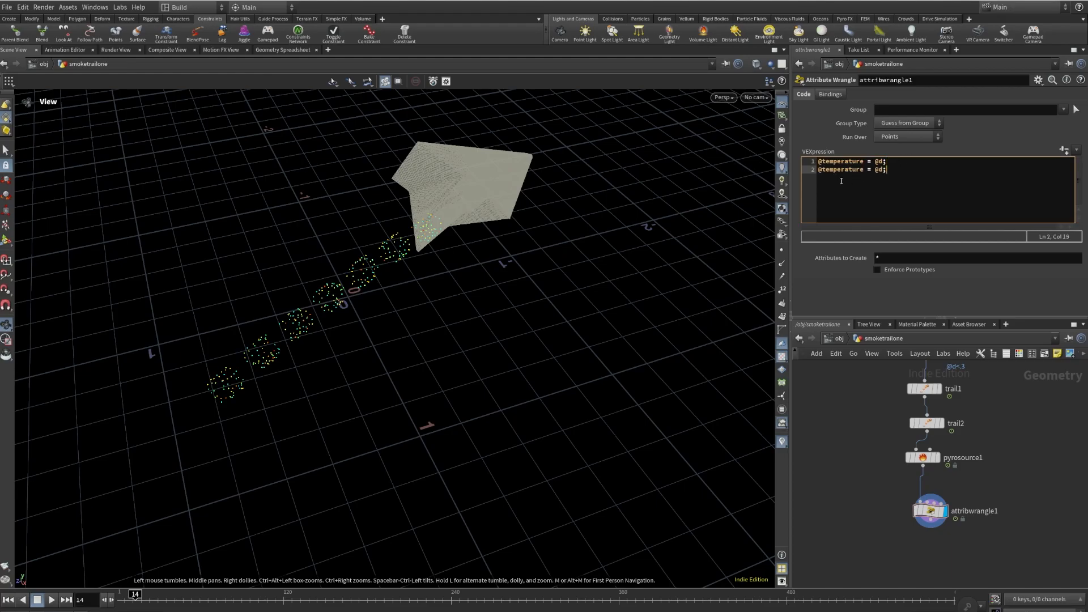
{"action": "double_click", "coordinate": [863, 170]}
{"action": "type", "text": "density"}
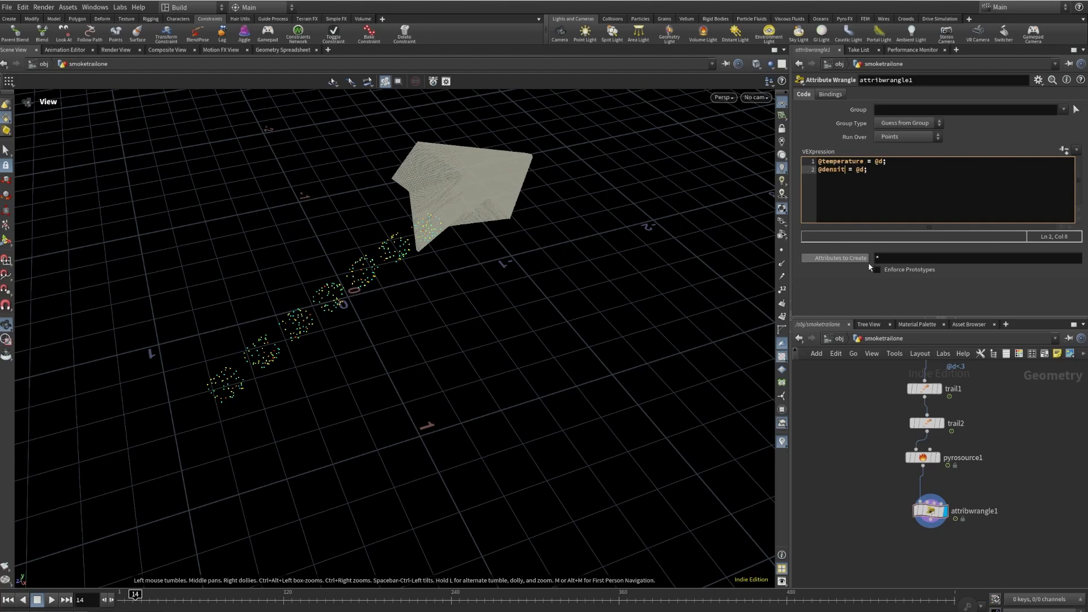
{"action": "left_click", "coordinate": [859, 484]}
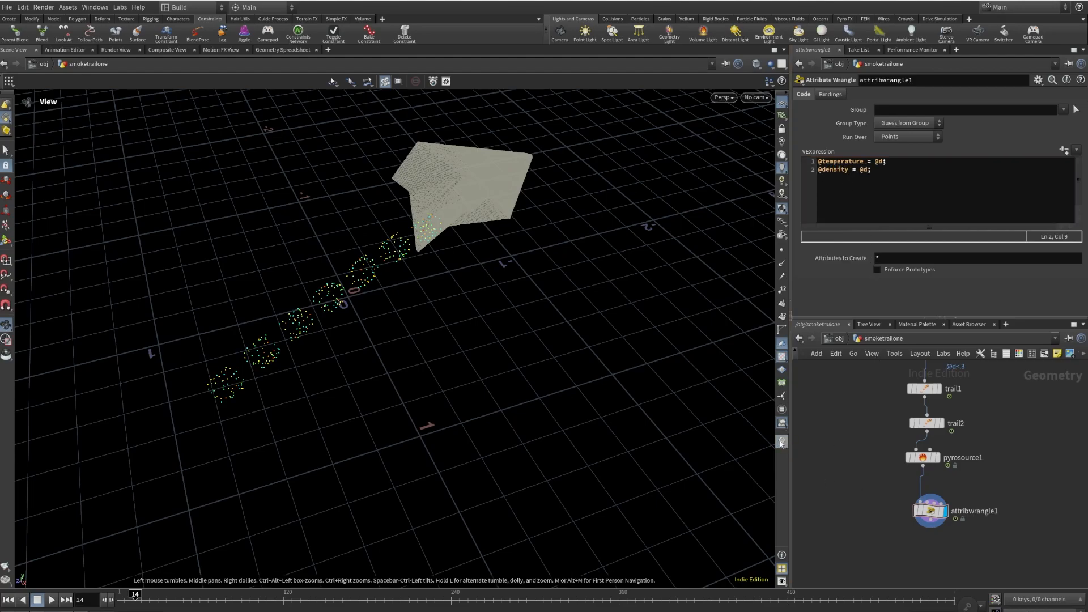
- Connect a Volume Rasterize Attributes node after attribwrangle1 and display it
{"action": "scroll", "coordinate": [941, 520], "scroll_direction": "down", "scroll_amount": 4}
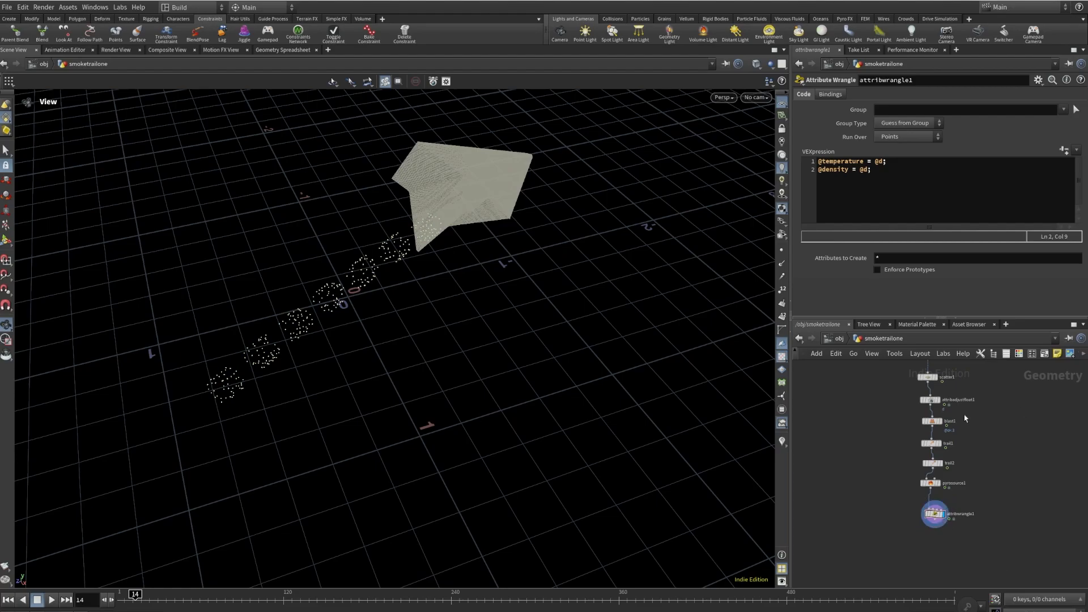
{"action": "scroll", "coordinate": [943, 549], "scroll_direction": "up", "scroll_amount": 5}
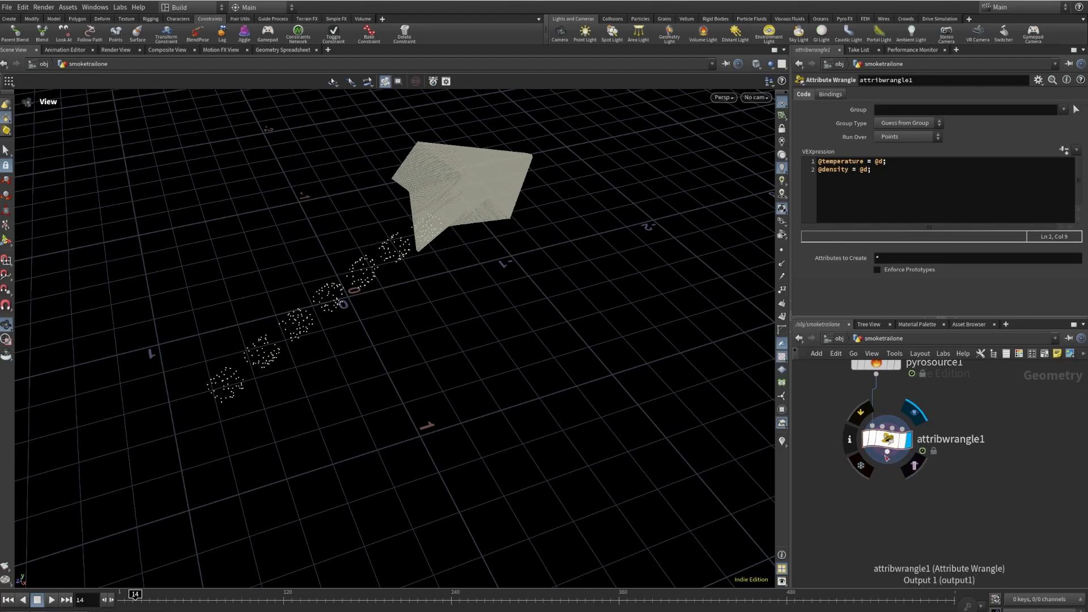
{"action": "left_click", "coordinate": [887, 456]}
{"action": "left_click", "coordinate": [873, 512]}
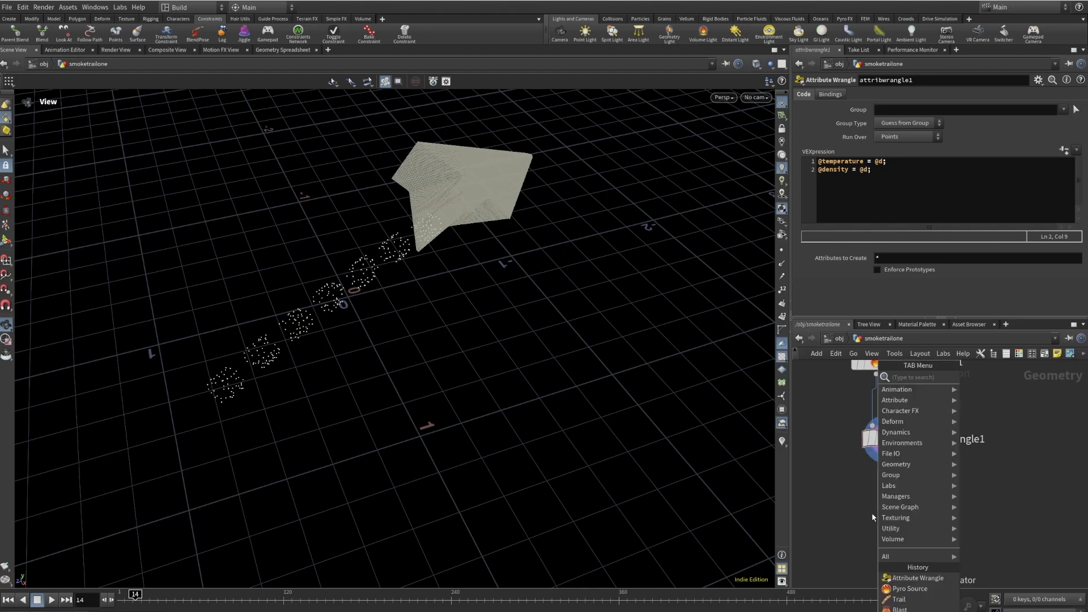
{"action": "type", "text": "v"}
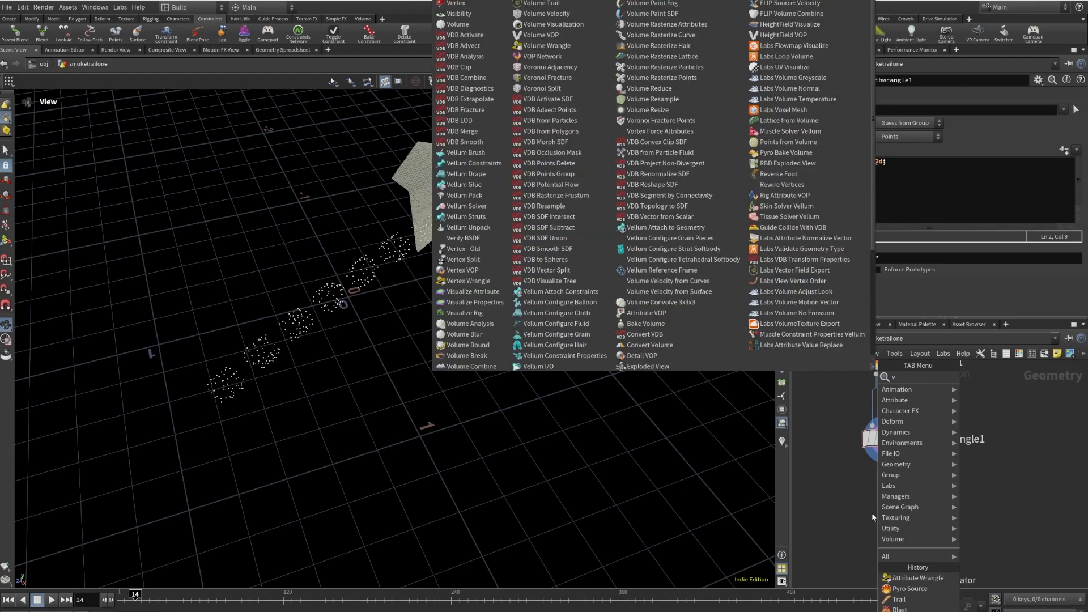
{"action": "type", "text": "olumeras"}
{"action": "key", "text": "Down"}
{"action": "key", "text": "Return"}
{"action": "left_click", "coordinate": [898, 512]}
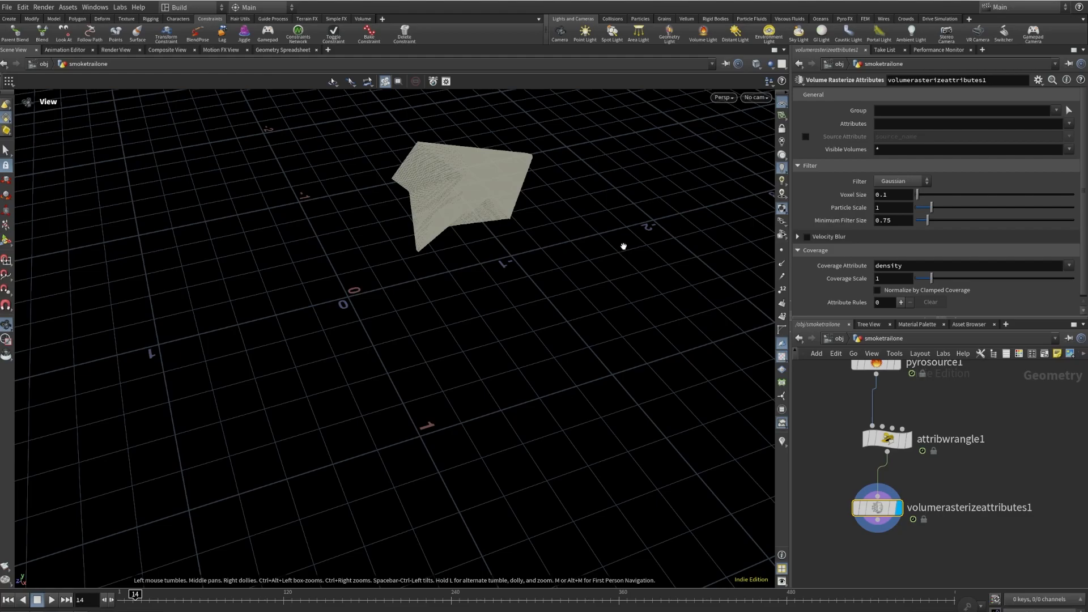
- Set the attributes to rasterize on volumerasterizeattributes1 to density, temperature and v
{"action": "left_click", "coordinate": [1070, 124]}
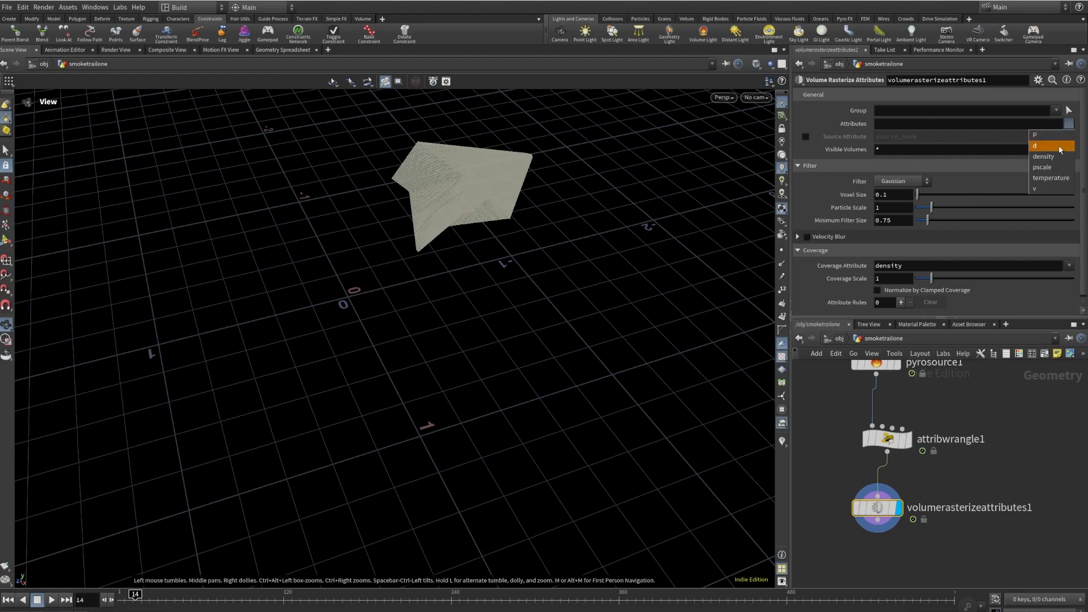
{"action": "left_click", "coordinate": [1045, 156]}
{"action": "left_click", "coordinate": [1069, 123]}
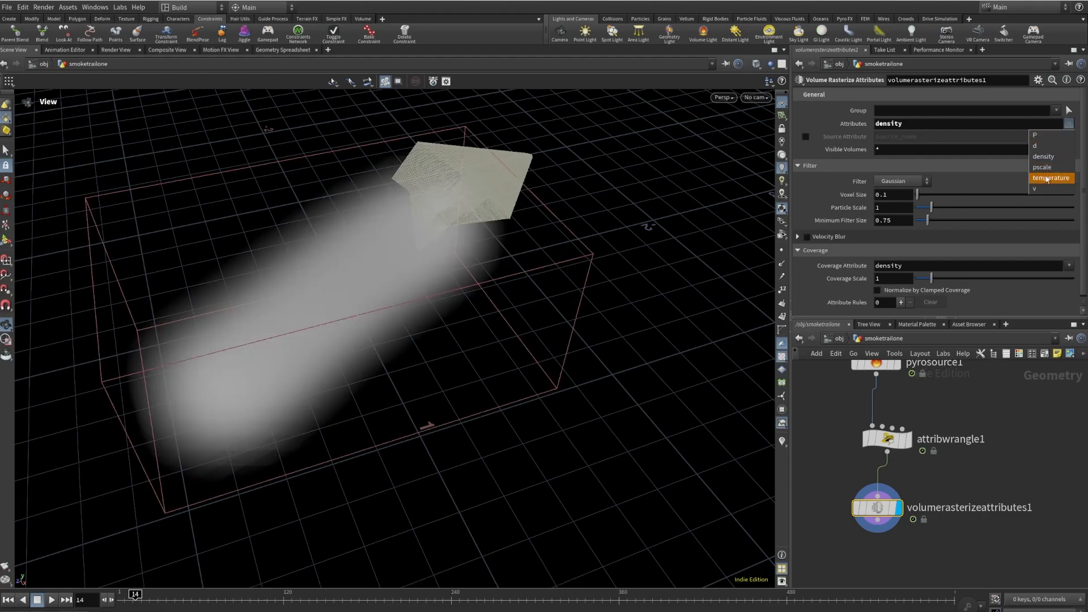
{"action": "left_click", "coordinate": [1046, 178]}
{"action": "left_click", "coordinate": [1069, 123]}
{"action": "left_click", "coordinate": [1043, 189]}
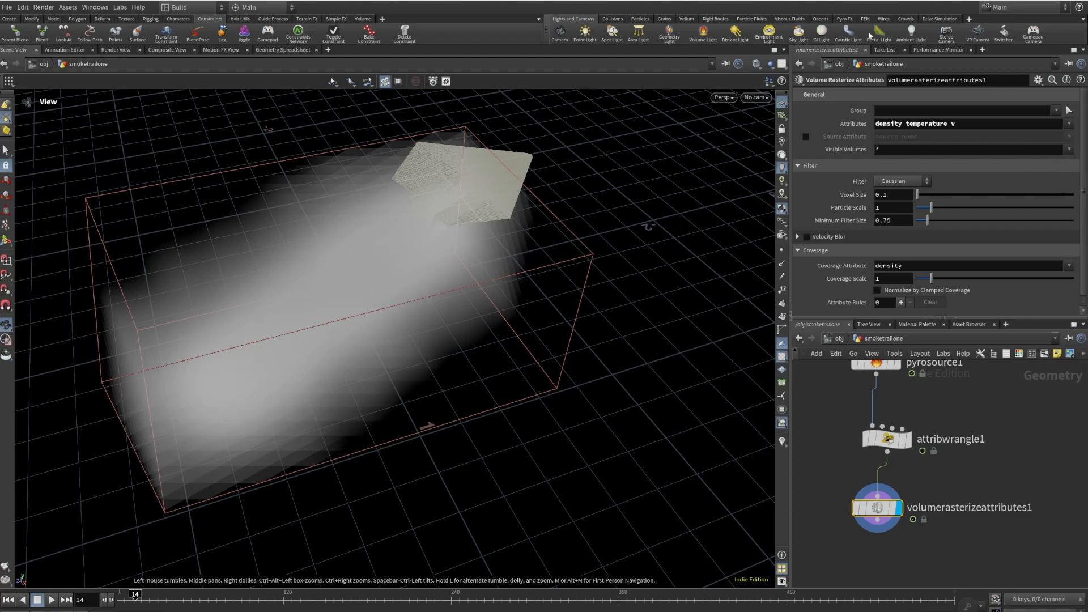
{"action": "scroll", "coordinate": [866, 274], "scroll_direction": "down", "scroll_amount": 1}
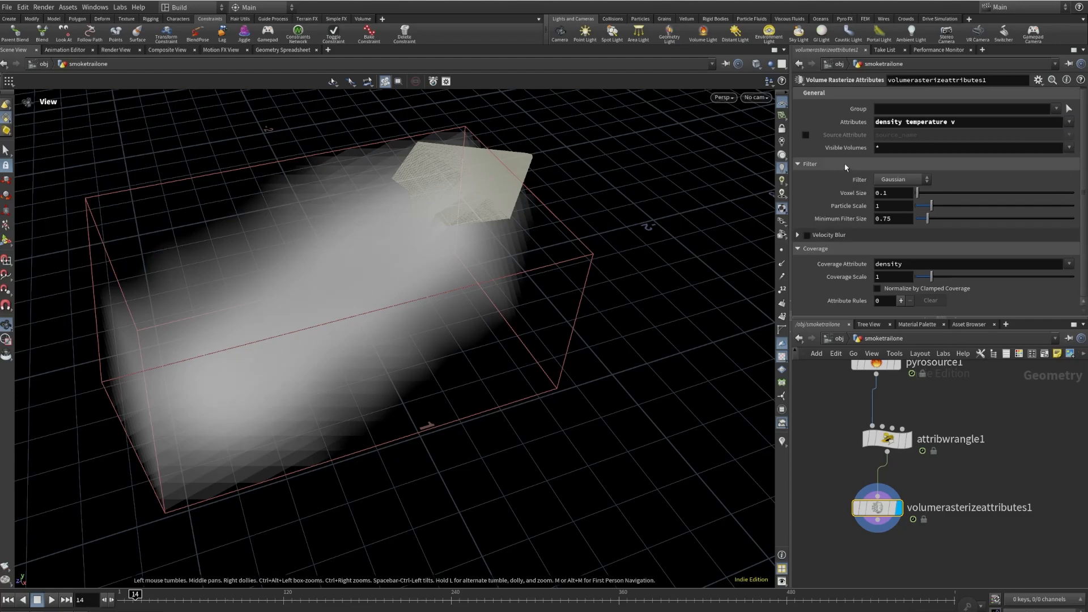
- Set the voxel size of volumerasterizeattributes1 to 0.02 and view the refined smoke volume from another angle
{"action": "left_click", "coordinate": [902, 194]}
{"action": "key", "text": "BackSpace"}
{"action": "type", "text": "02"}
{"action": "key", "text": "Return"}
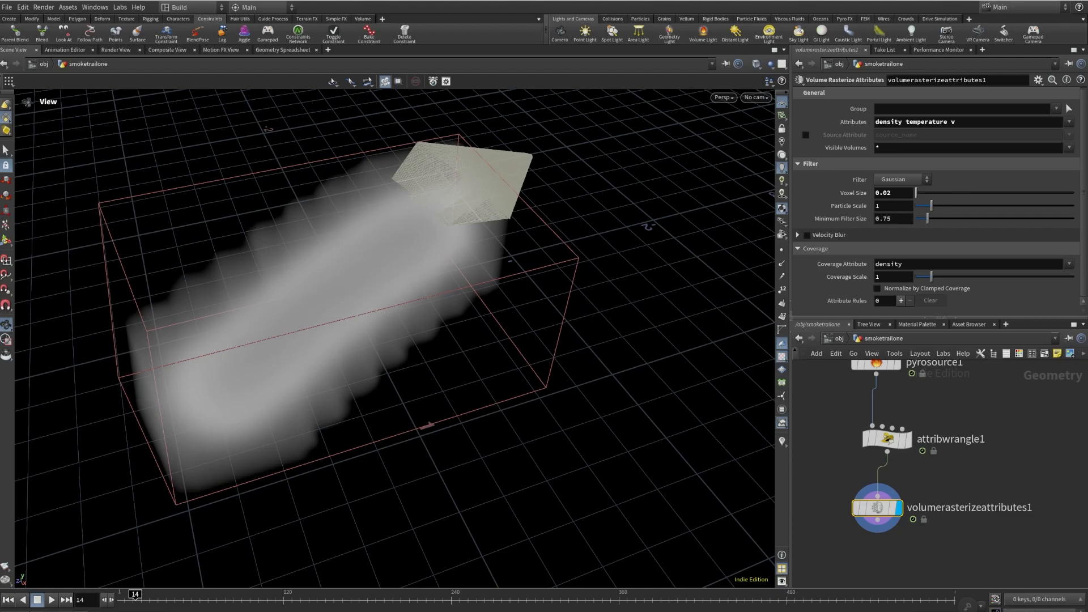
{"action": "left_click_drag", "start_coordinate": [636, 471], "coordinate": [539, 440]}
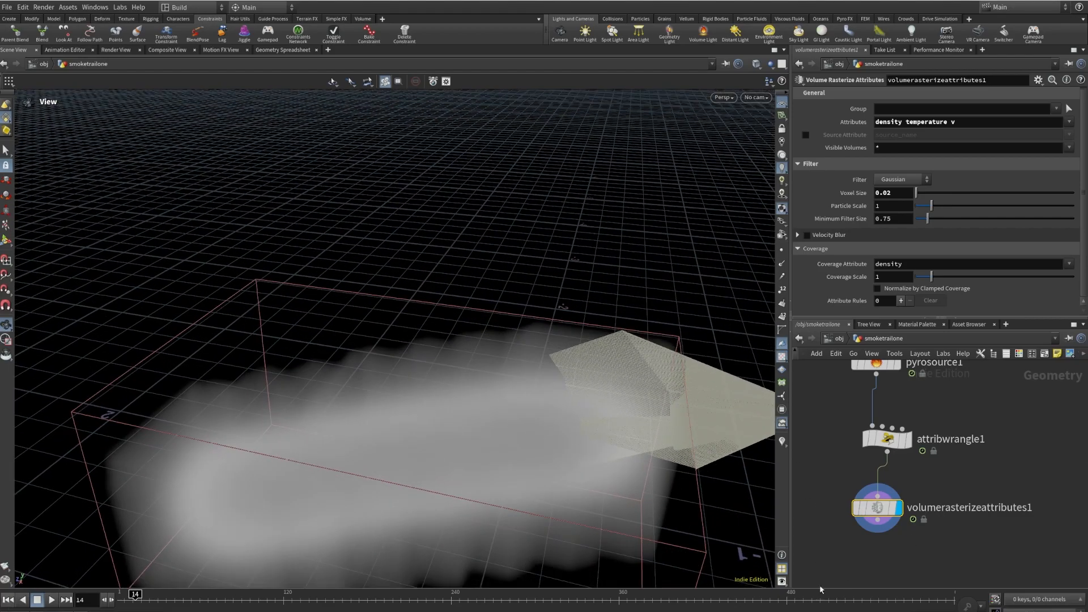
- Return to frame 1, connect a Pyro Solver node after volumerasterizeattributes1 and display it
{"action": "key", "text": "ctrl+Up"}
{"action": "scroll", "coordinate": [921, 495], "scroll_direction": "down", "scroll_amount": 2}
{"action": "middle_click_drag", "start_coordinate": [921, 495], "coordinate": [929, 424]}
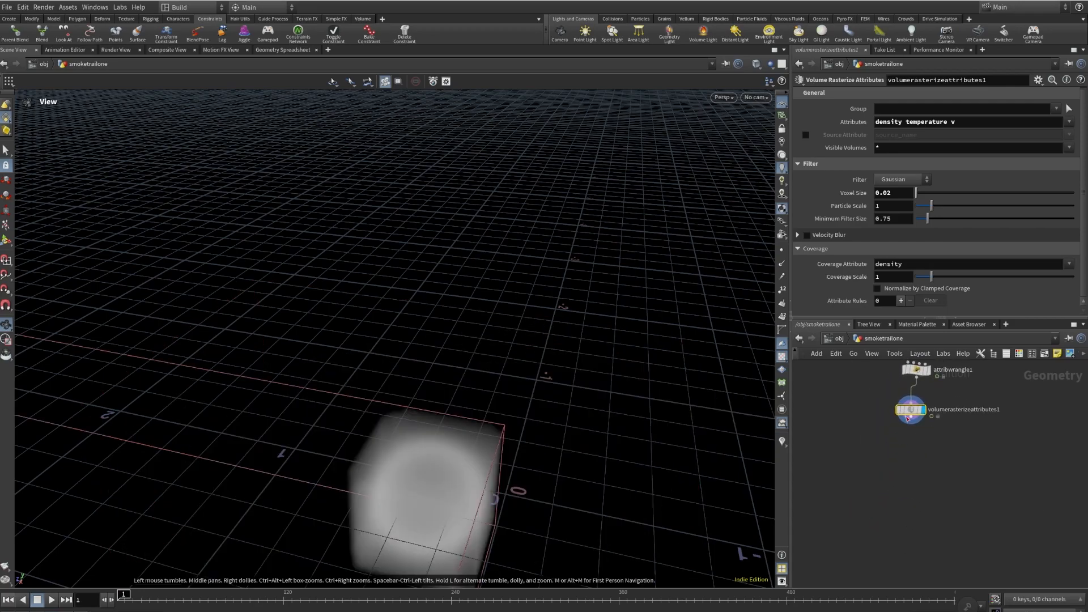
{"action": "left_click_drag", "start_coordinate": [910, 418], "coordinate": [910, 464]}
{"action": "left_click", "coordinate": [910, 465]}
{"action": "type", "text": "pyroso"}
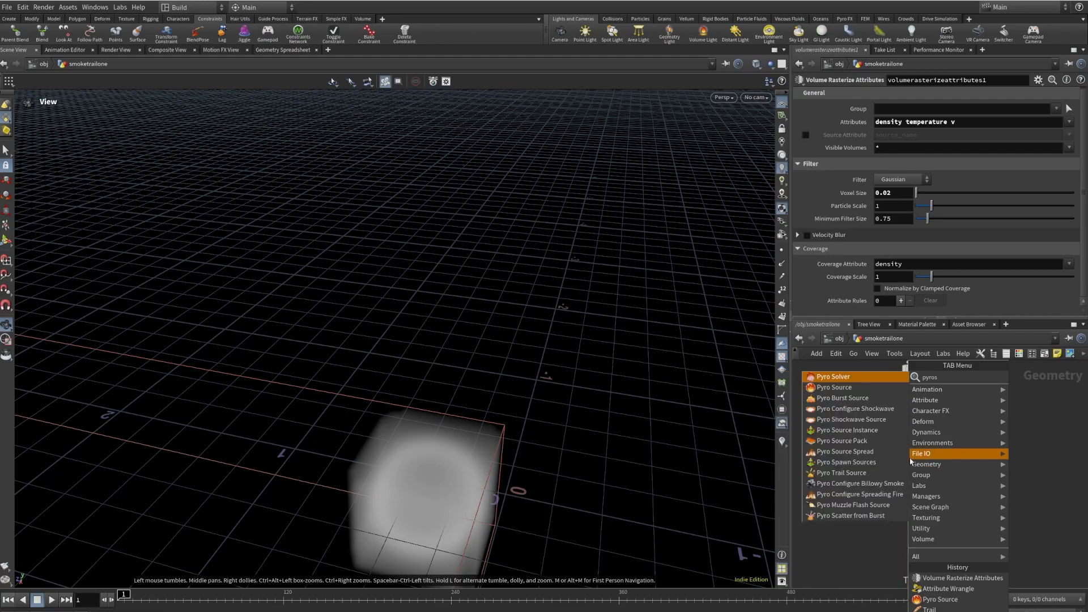
{"action": "left_click", "coordinate": [863, 378]}
{"action": "left_click", "coordinate": [914, 463]}
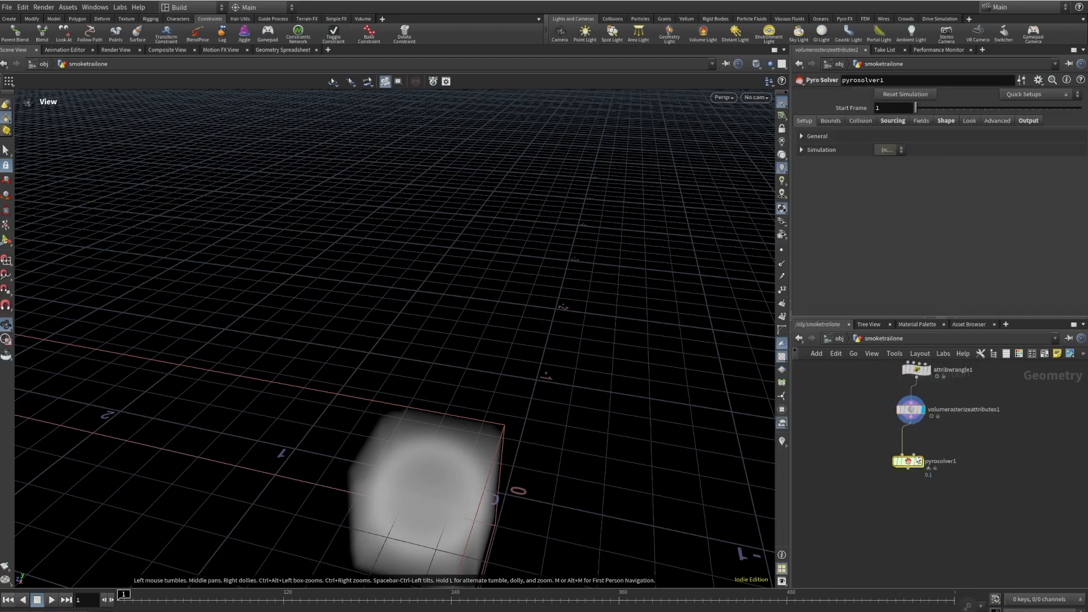
{"action": "scroll", "coordinate": [913, 464], "scroll_direction": "up", "scroll_amount": 3}
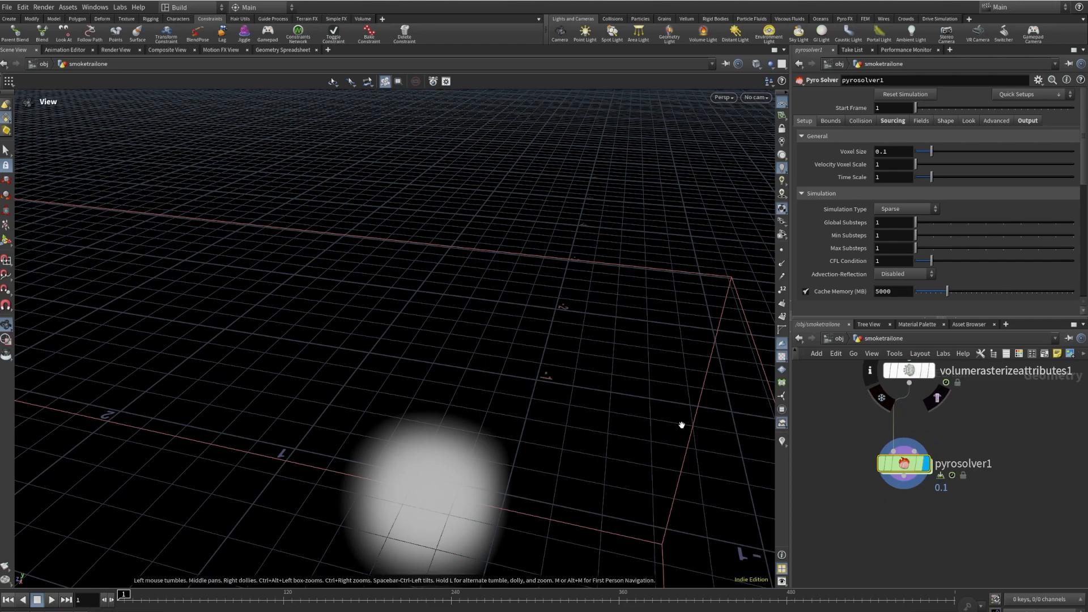
- Set the start frame of pyrosolver1 to 5 and its voxel size to 0.02
{"action": "left_click_drag", "start_coordinate": [882, 108], "coordinate": [867, 111]}
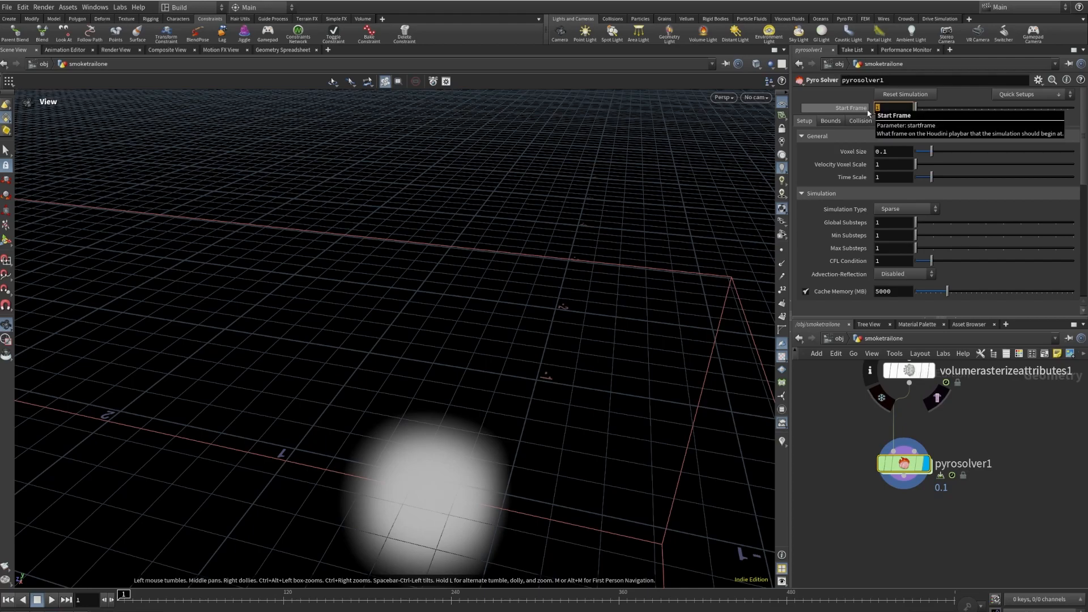
{"action": "key", "text": "Return"}
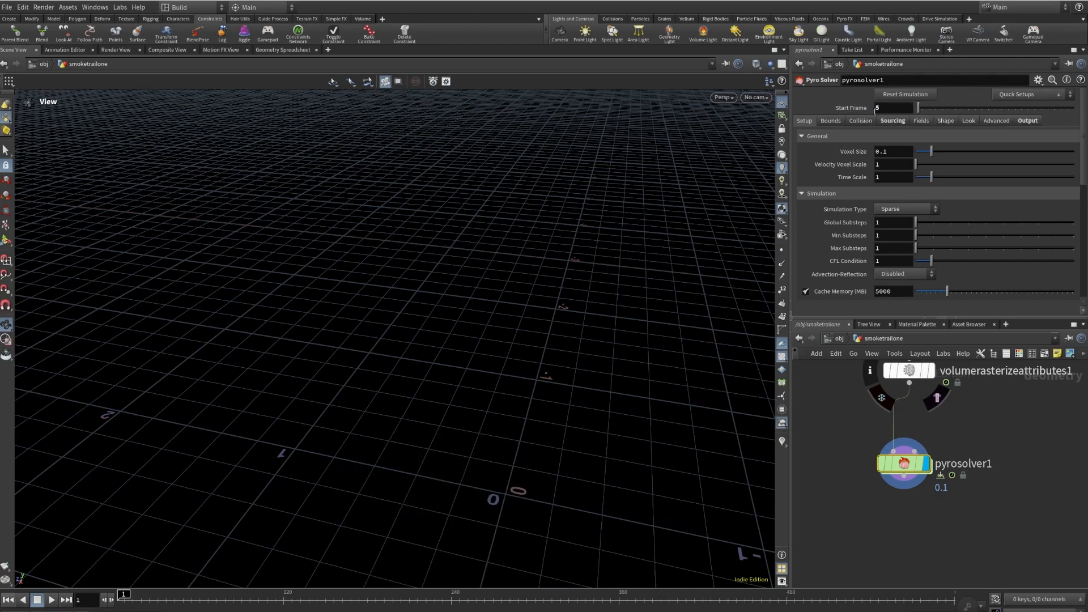
{"action": "left_click", "coordinate": [898, 148]}
{"action": "key", "text": "BackSpace"}
{"action": "type", "text": "02"}
{"action": "key", "text": "Return"}
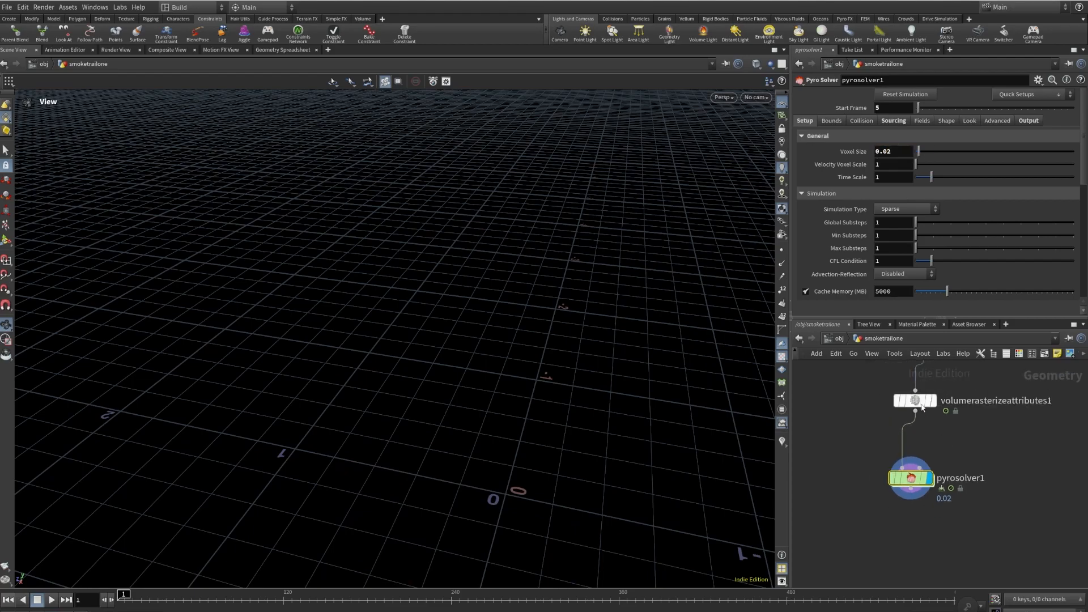
- Link the voxel size of pyrosolver1 to that of volumerasterizeattributes1 with a relative reference
{"action": "left_click", "coordinate": [914, 400]}
{"action": "right_click", "coordinate": [890, 191]}
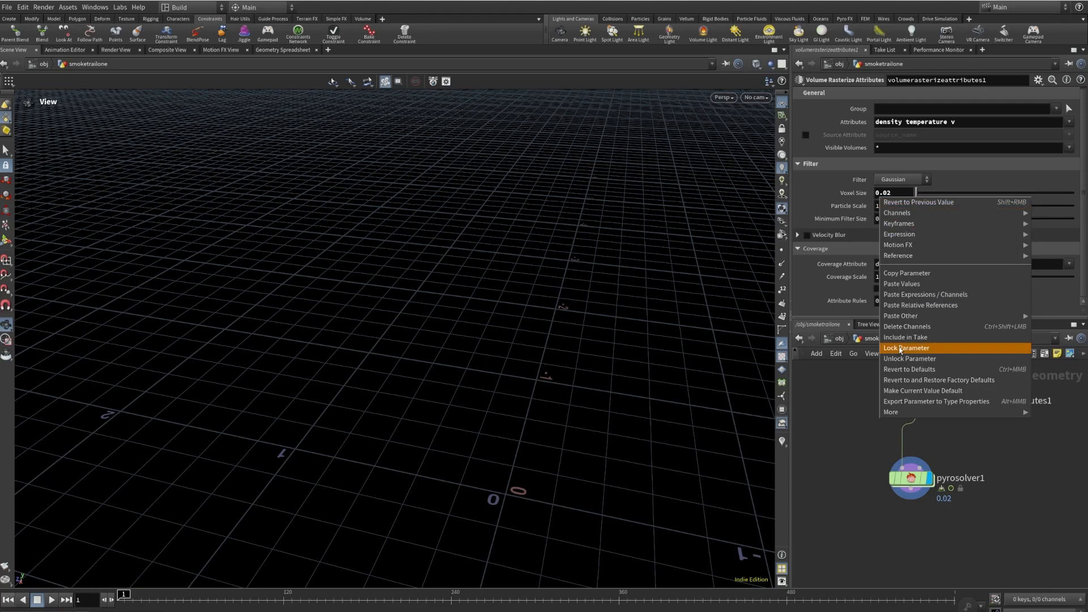
{"action": "left_click", "coordinate": [906, 284]}
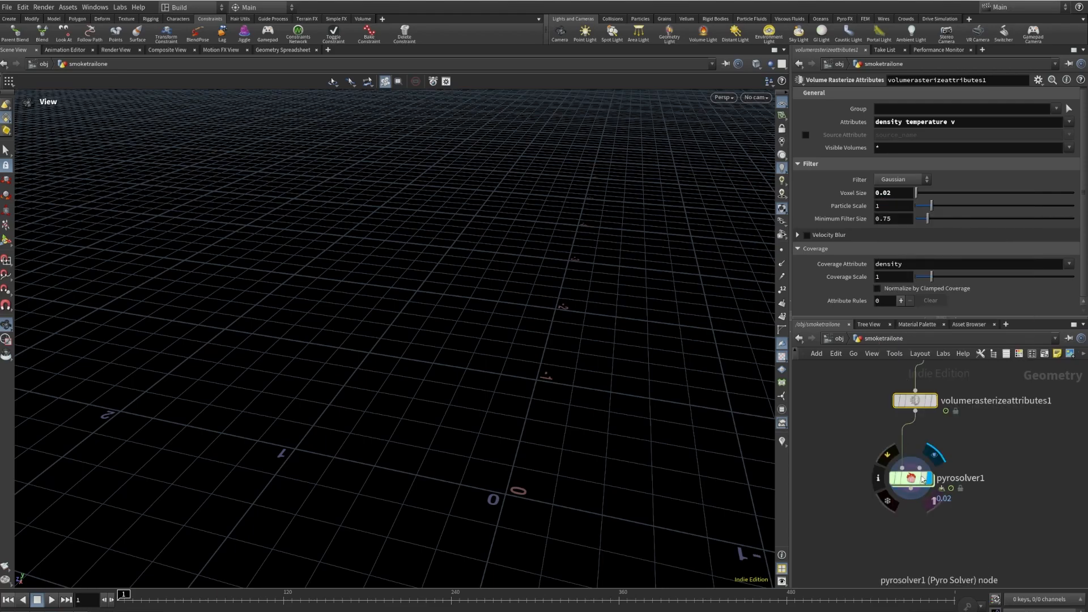
{"action": "left_click", "coordinate": [921, 479]}
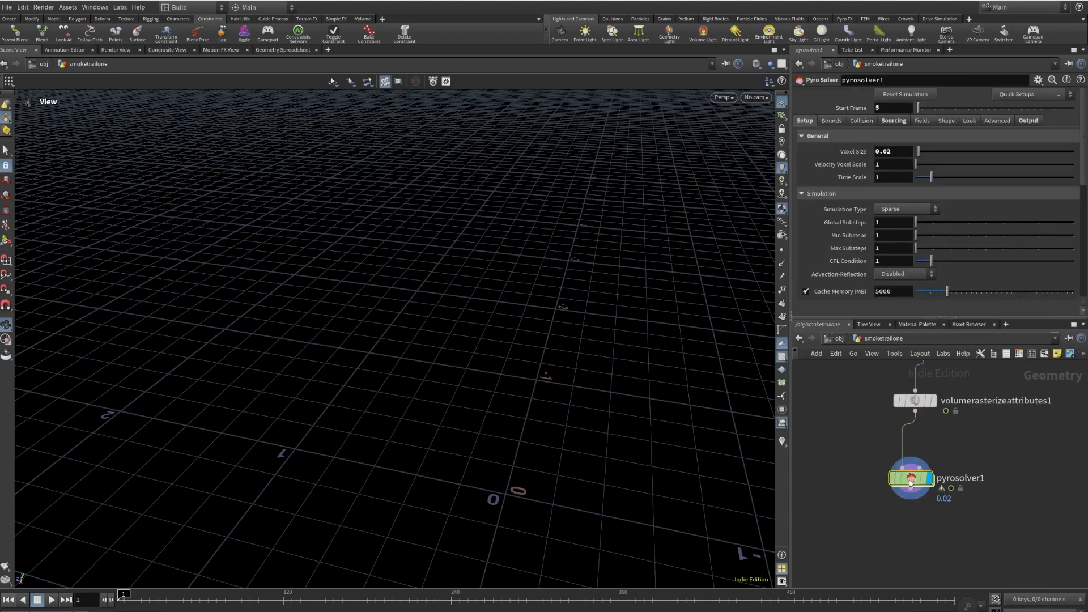
{"action": "right_click", "coordinate": [854, 152]}
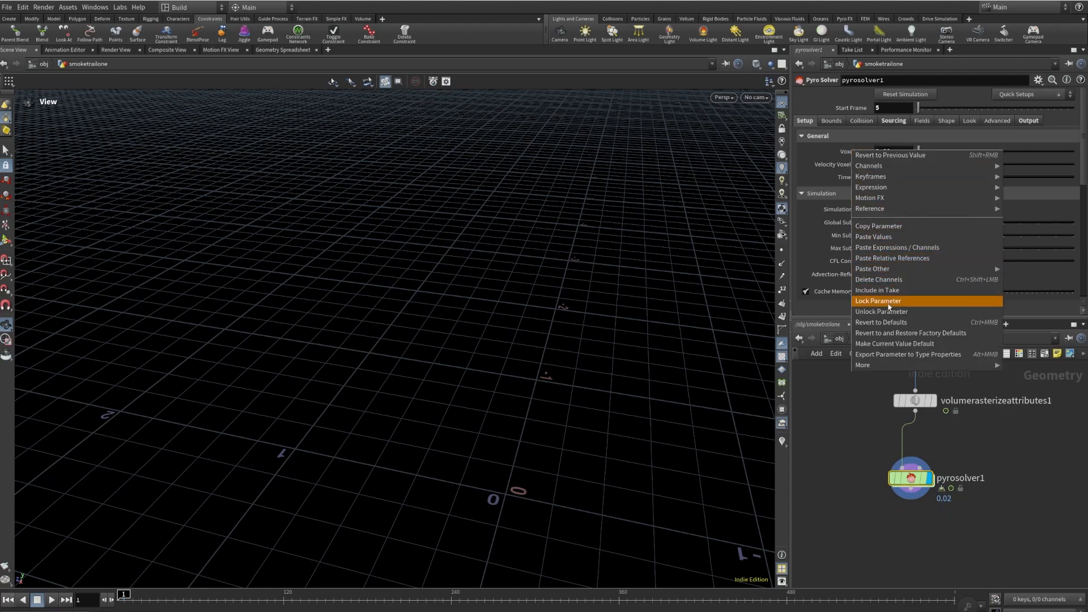
{"action": "left_click", "coordinate": [893, 257]}
{"action": "left_click", "coordinate": [863, 152]}
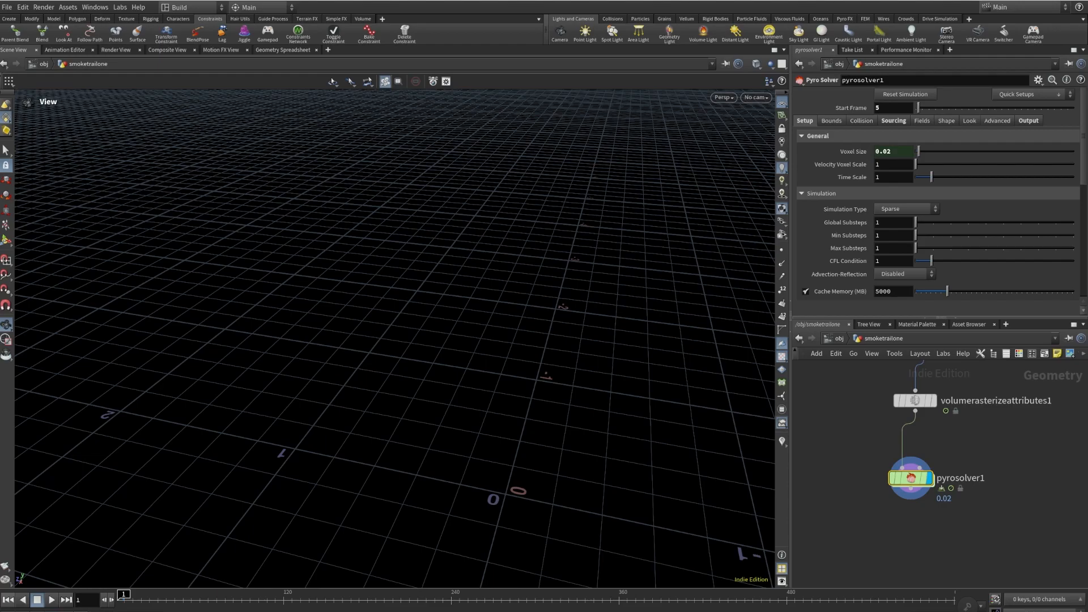
- Set the global substeps of pyrosolver1 to 4
{"action": "left_click", "coordinate": [890, 225]}
{"action": "type", "text": "4"}
{"action": "key", "text": "Return"}
- Enable Limit Source Range in the sourcing settings of pyrosolver1
{"action": "left_click", "coordinate": [891, 121]}
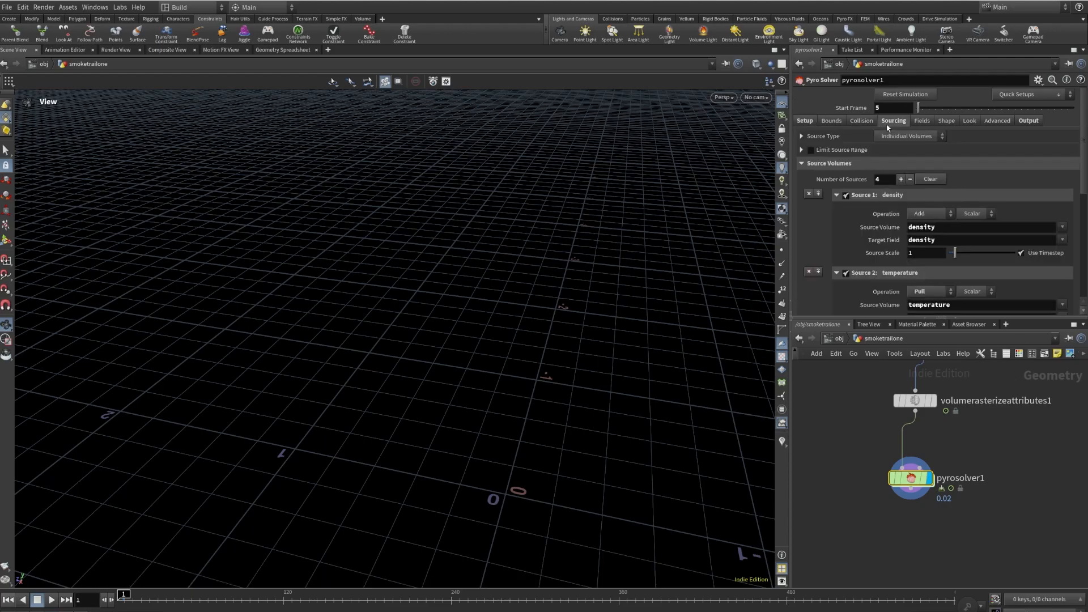
{"action": "left_click", "coordinate": [802, 150]}
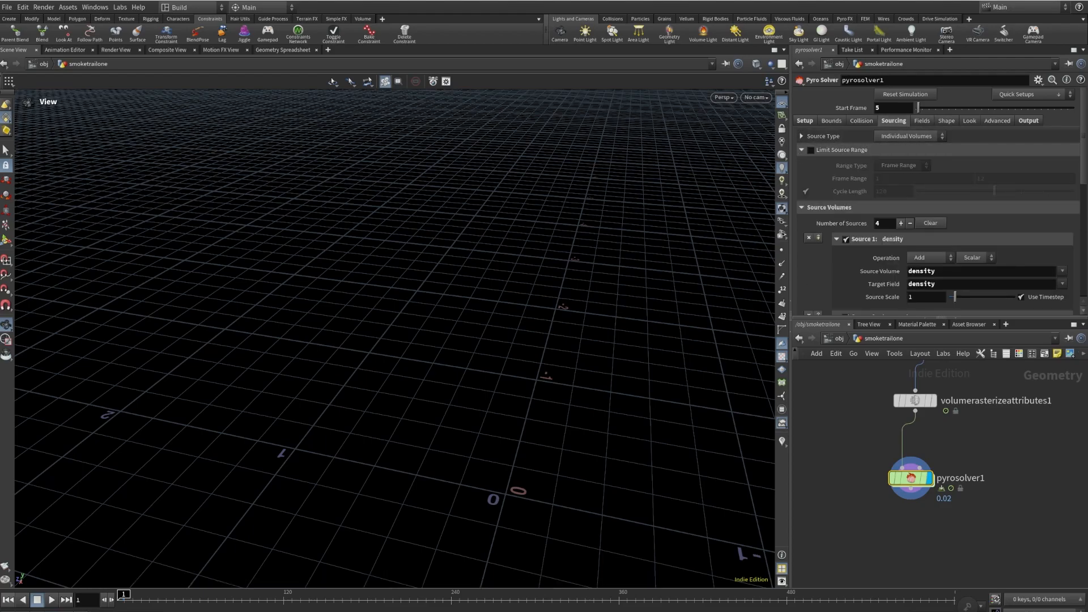
{"action": "left_click", "coordinate": [811, 151]}
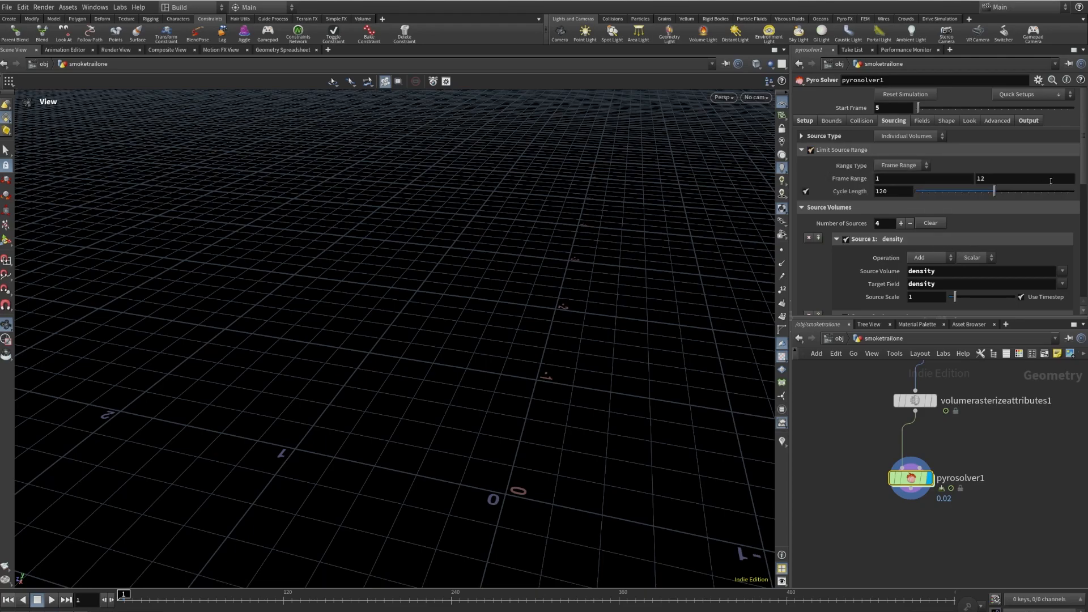
- End the pyro solver's source frame range at 46 and set the vel source's scale to .2
{"action": "double_click", "coordinate": [1016, 178]}
{"action": "type", "text": "46"}
{"action": "key", "text": "Return"}
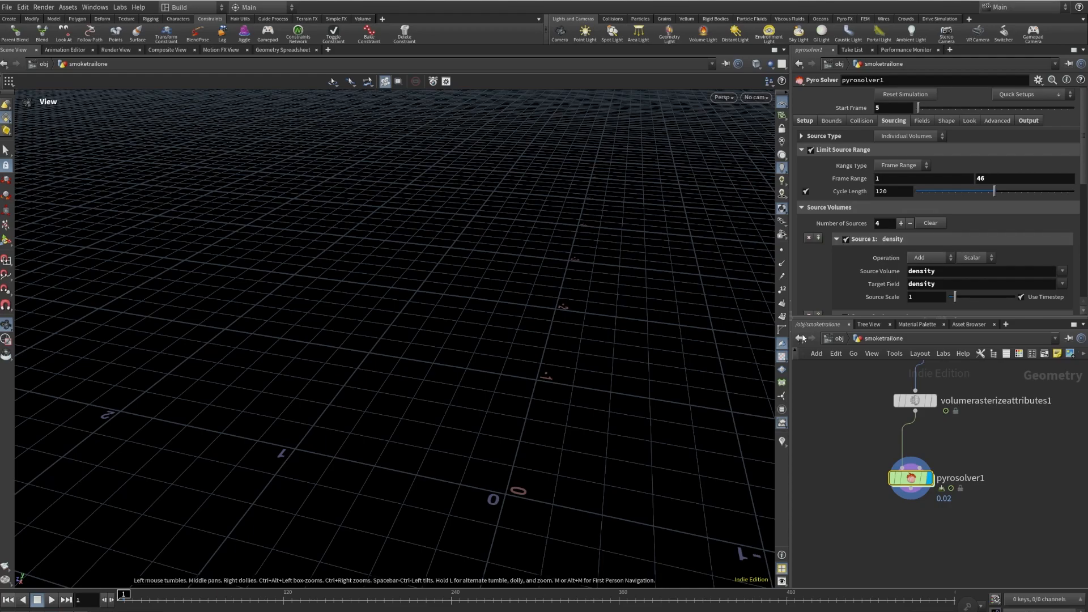
{"action": "scroll", "coordinate": [936, 198], "scroll_direction": "down", "scroll_amount": 4}
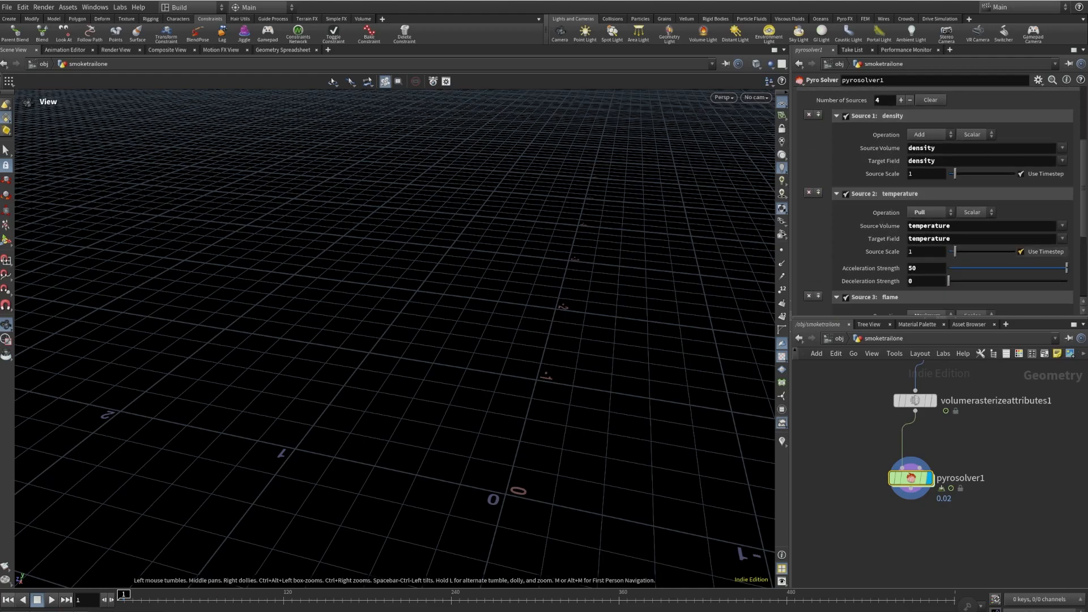
{"action": "scroll", "coordinate": [885, 239], "scroll_direction": "down", "scroll_amount": 4}
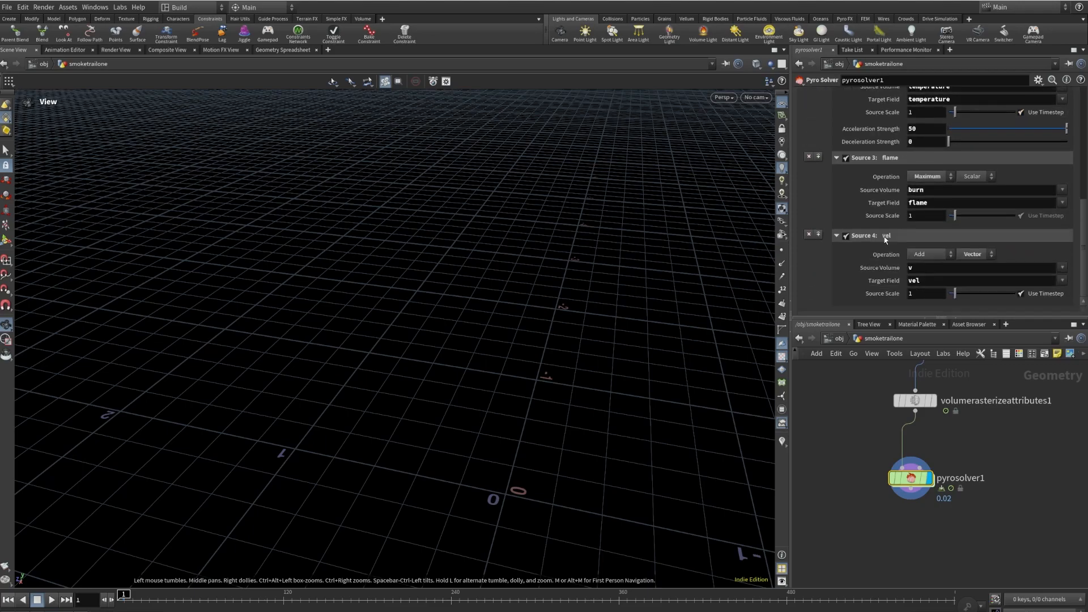
{"action": "left_click", "coordinate": [922, 293]}
{"action": "type", "text": ".2"}
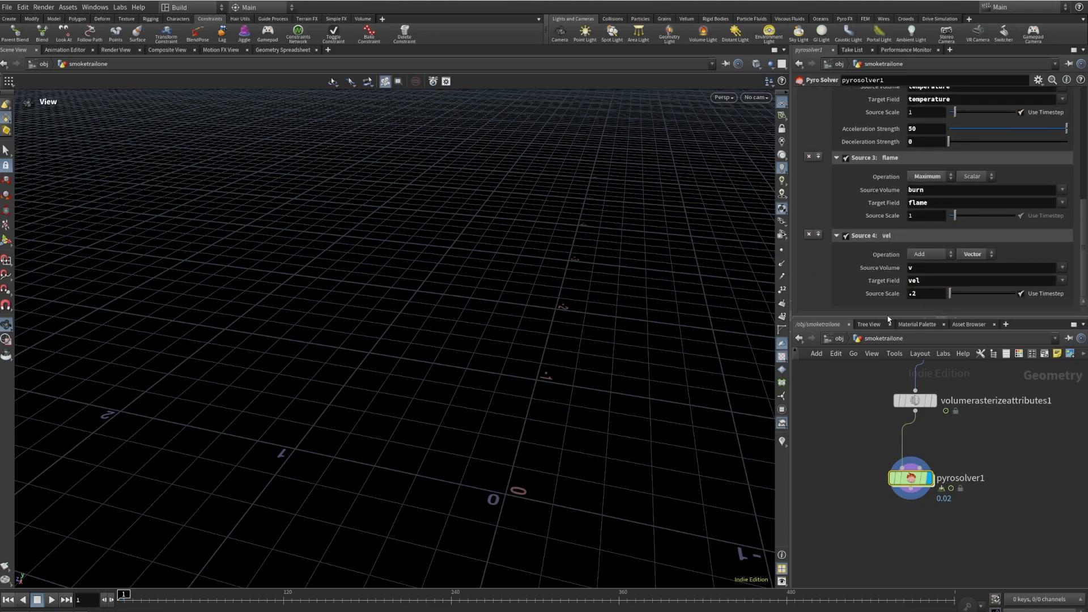
- Disable the flame source among the pyro solver's source volumes
{"action": "scroll", "coordinate": [1067, 221], "scroll_direction": "up", "scroll_amount": 3}
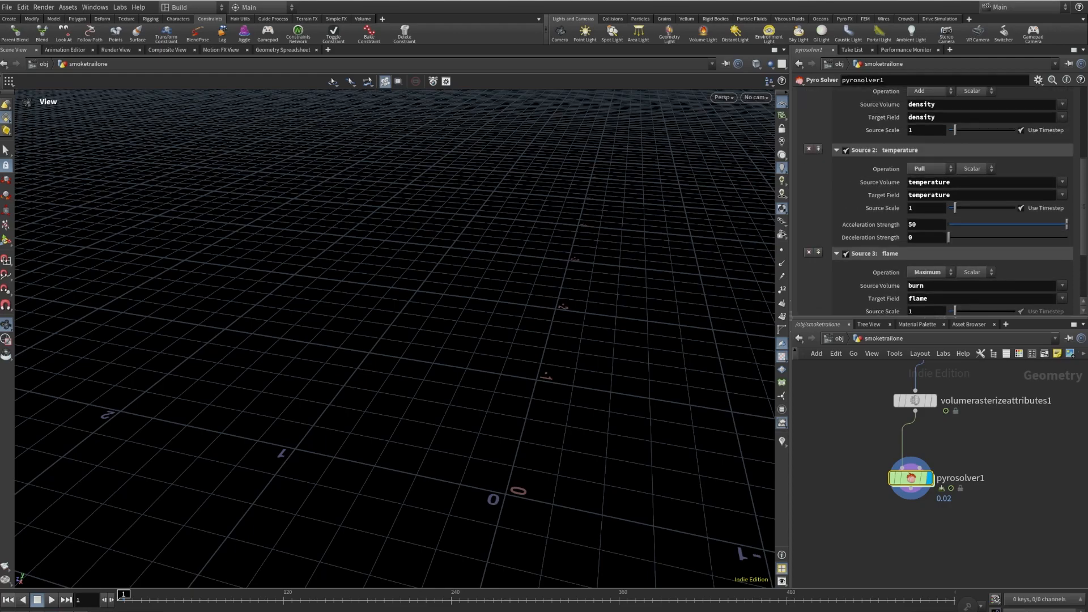
{"action": "left_click", "coordinate": [840, 256]}
{"action": "left_click", "coordinate": [846, 255]}
{"action": "scroll", "coordinate": [848, 259], "scroll_direction": "up", "scroll_amount": 5}
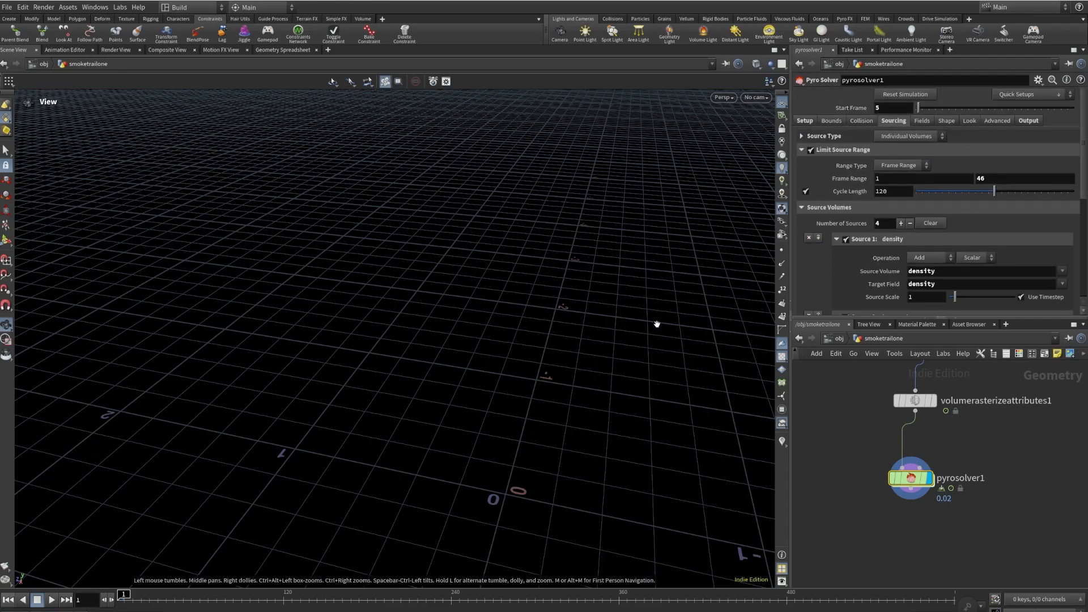
- Set the pyro solver's density dissipation to 0.3
{"action": "left_click", "coordinate": [924, 121]}
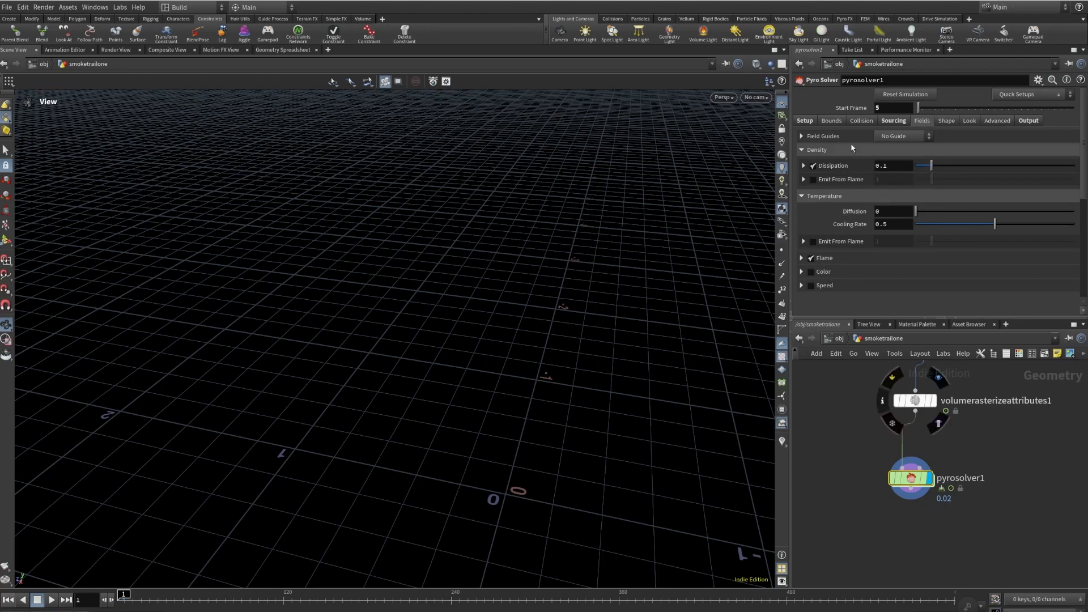
{"action": "left_click", "coordinate": [805, 166]}
{"action": "left_click", "coordinate": [900, 182]}
{"action": "key", "text": "BackSpace"}
{"action": "type", "text": "3"}
{"action": "key", "text": "Return"}
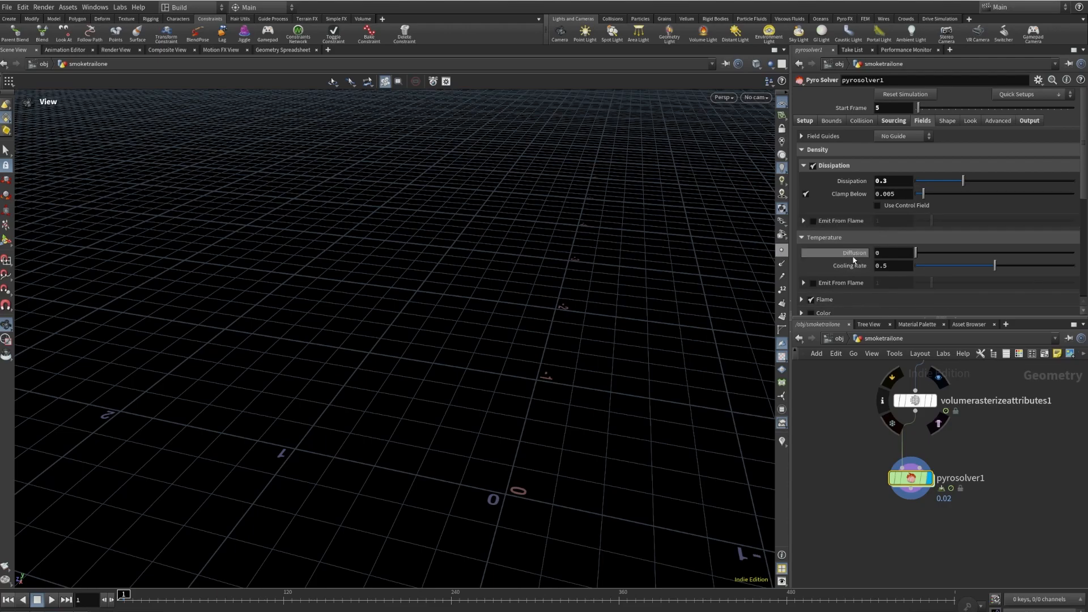
- Set the temperature field's diffusion to 0.9 and turn off the Flame field
{"action": "mouse_move", "coordinate": [855, 260]}
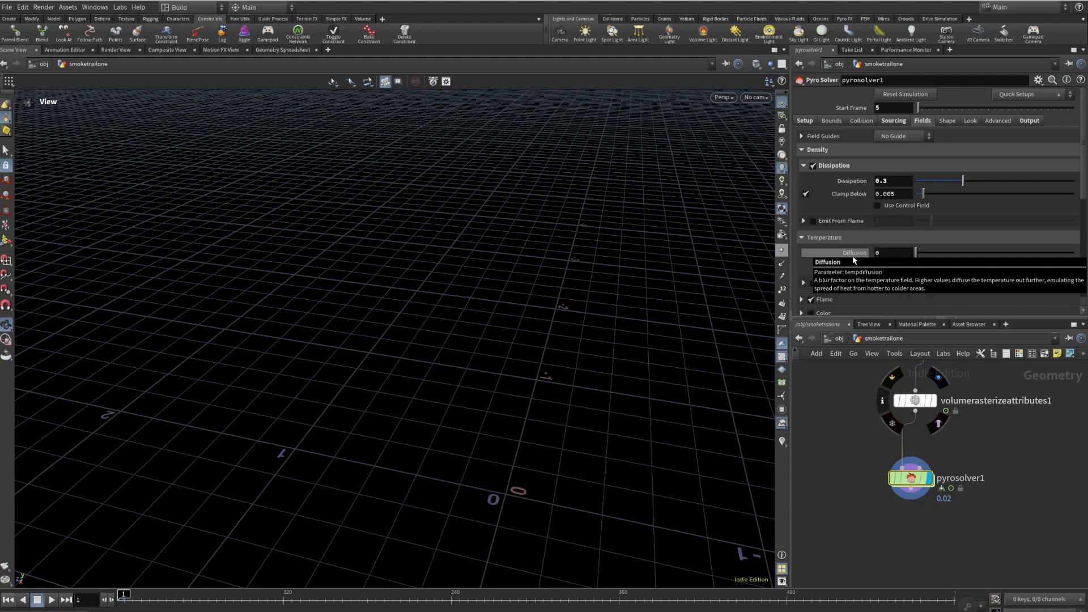
{"action": "left_click", "coordinate": [894, 255]}
{"action": "type", "text": ".9"}
{"action": "key", "text": "Return"}
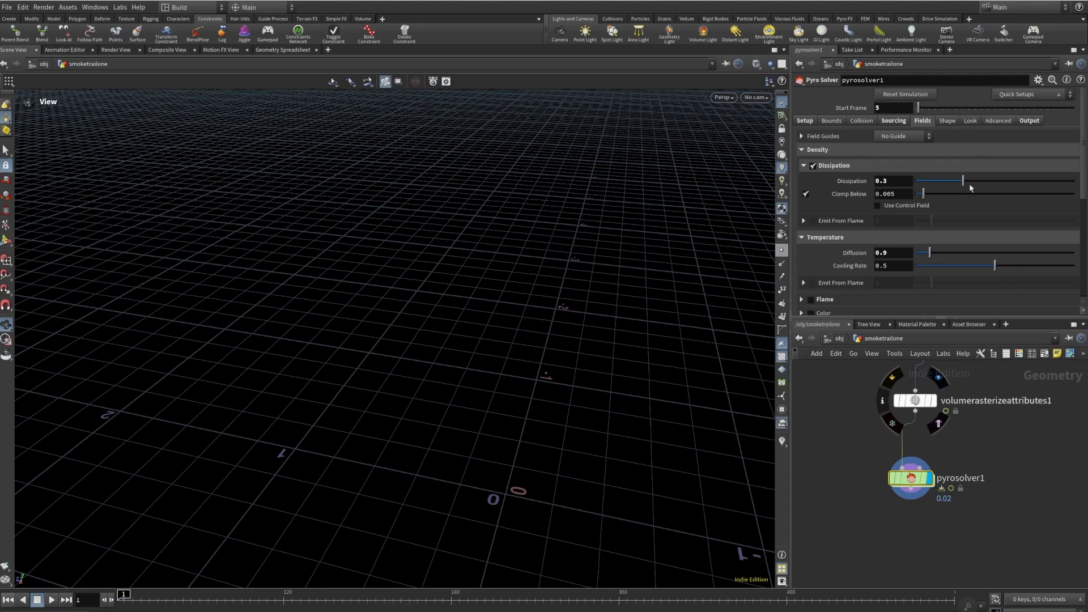
- Toggle Buoyancy in the pyro solver's shape settings and open its output settings
{"action": "left_click", "coordinate": [947, 120]}
{"action": "left_click", "coordinate": [811, 149]}
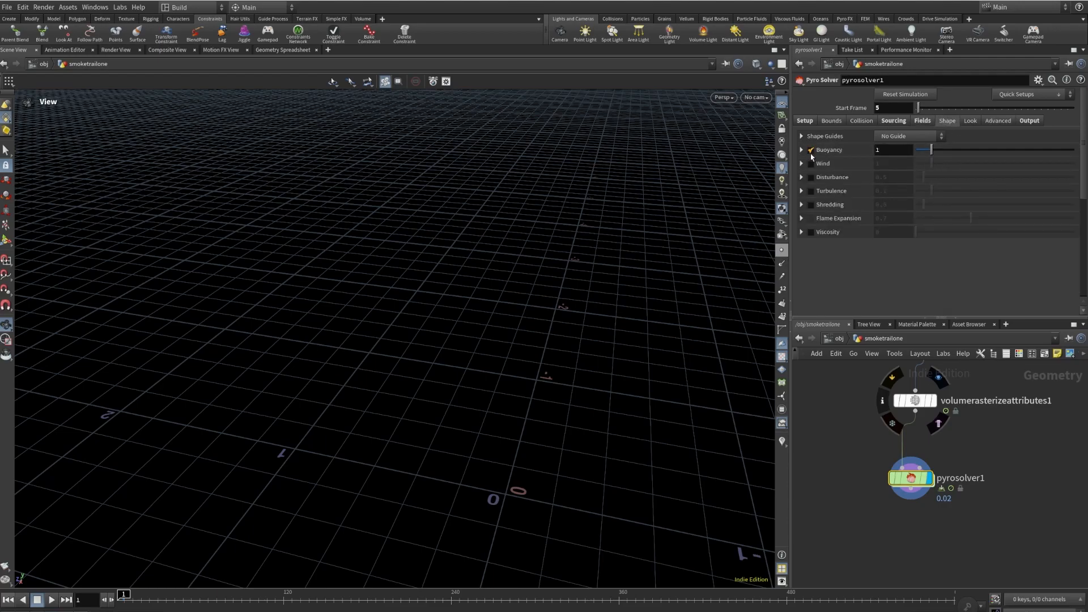
{"action": "left_click", "coordinate": [1028, 120]}
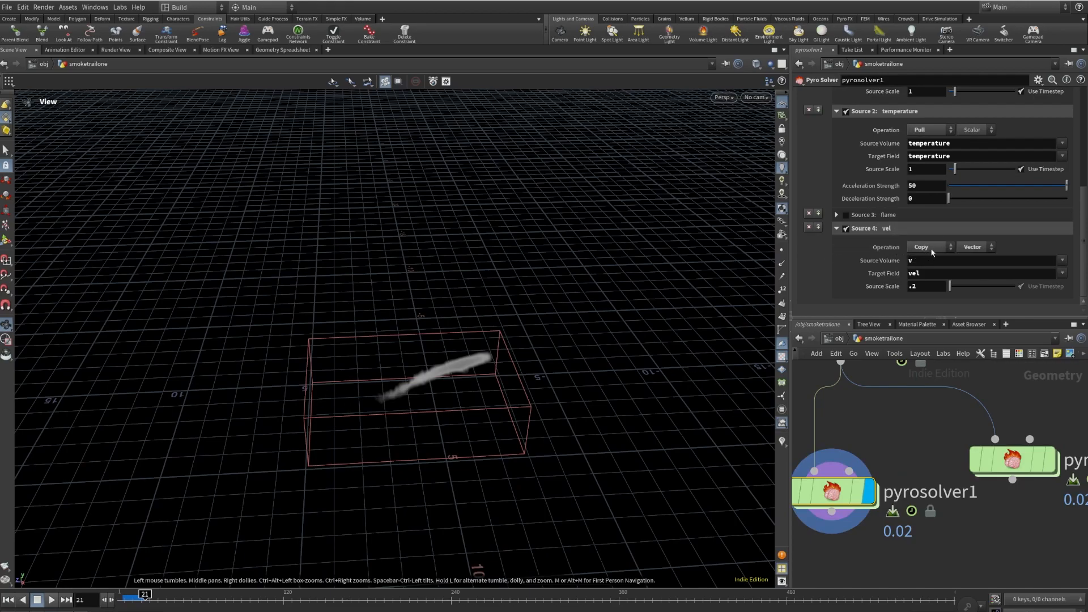
- Examine the simulated smoke trail up close and the velocity settings of the trail2 node
{"action": "right_click_drag", "start_coordinate": [435, 361], "coordinate": [467, 375]}
{"action": "left_click_drag", "start_coordinate": [467, 374], "coordinate": [471, 323]}
{"action": "scroll", "coordinate": [939, 462], "scroll_direction": "down", "scroll_amount": 5}
{"action": "middle_click_drag", "start_coordinate": [1016, 404], "coordinate": [1001, 529]}
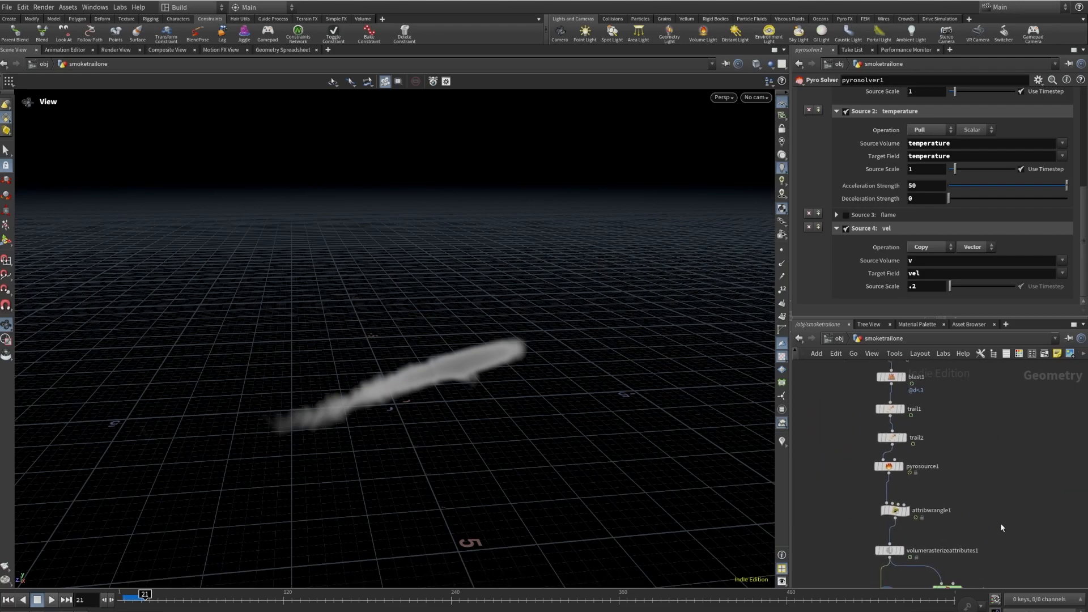
{"action": "scroll", "coordinate": [903, 459], "scroll_direction": "up", "scroll_amount": 3}
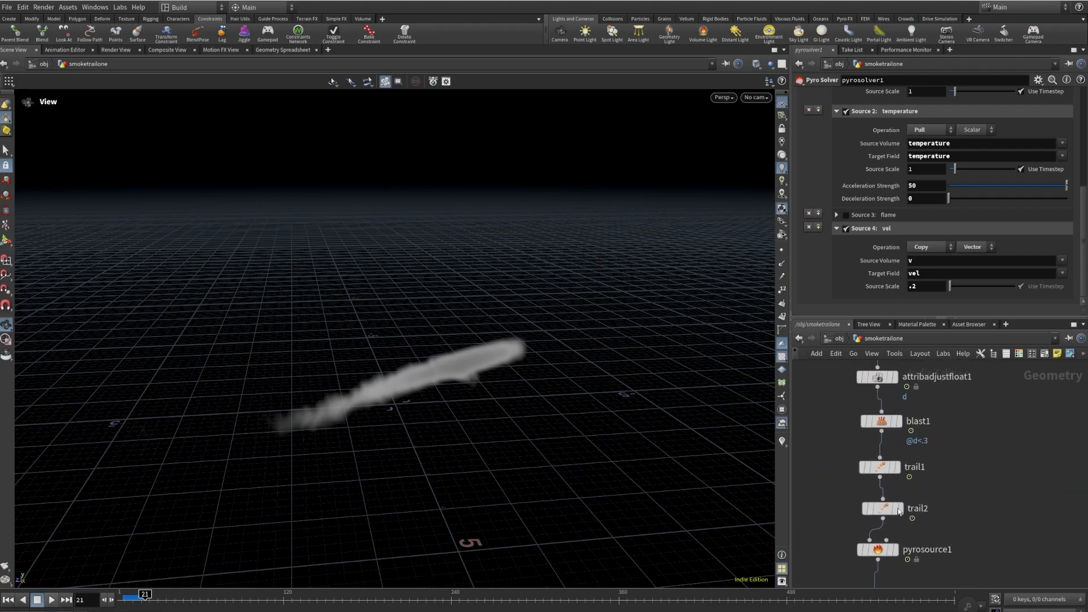
{"action": "left_click", "coordinate": [878, 513]}
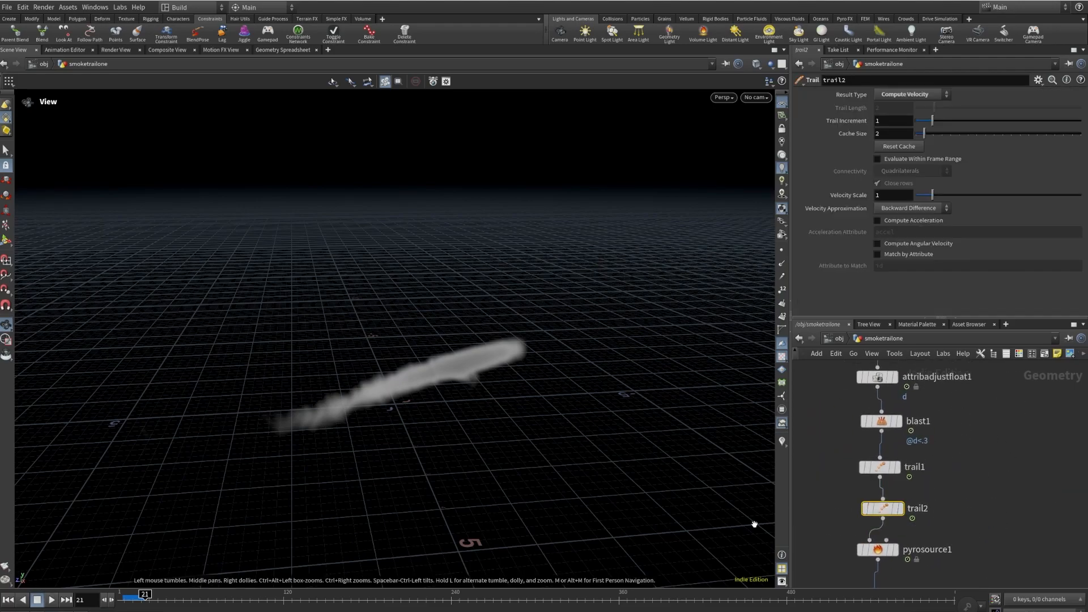
- Show the other scene objects alongside the smoke and return the timeline to frame 1
{"action": "left_click", "coordinate": [770, 64]}
{"action": "left_click_drag", "start_coordinate": [548, 286], "coordinate": [487, 320]}
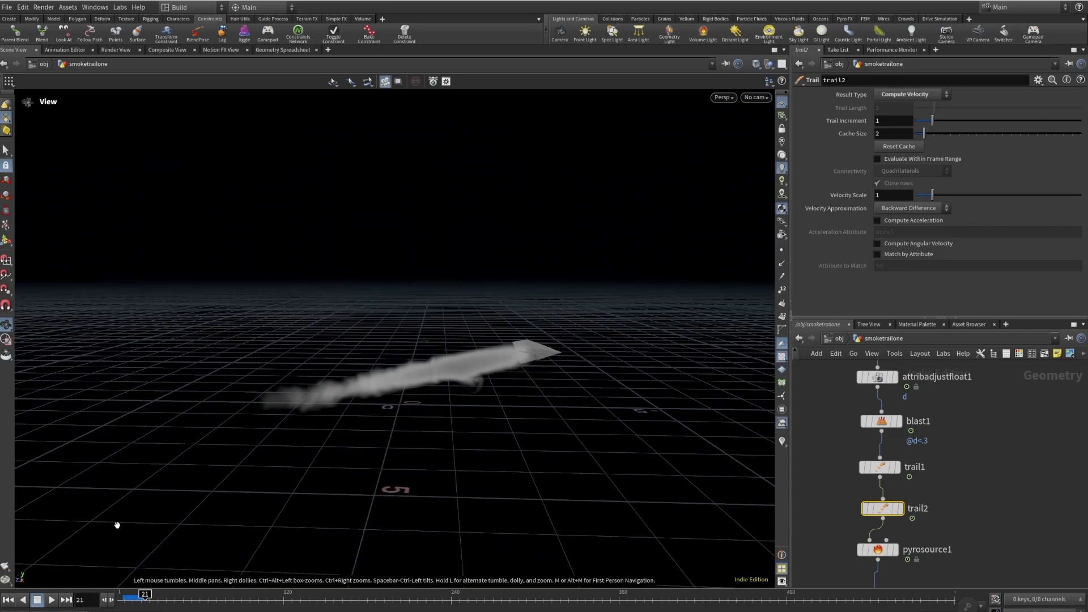
{"action": "left_click", "coordinate": [5, 604]}
- Delete the duplicate solver node pyrosolver2
{"action": "scroll", "coordinate": [923, 451], "scroll_direction": "down", "scroll_amount": 5}
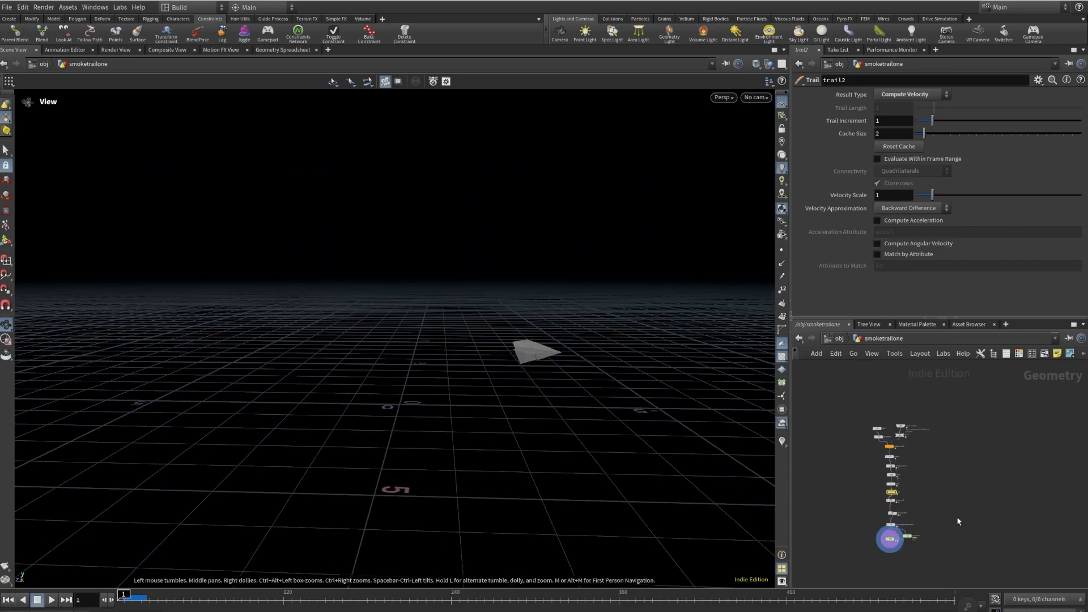
{"action": "scroll", "coordinate": [923, 452], "scroll_direction": "up", "scroll_amount": 5}
{"action": "left_click", "coordinate": [846, 451]}
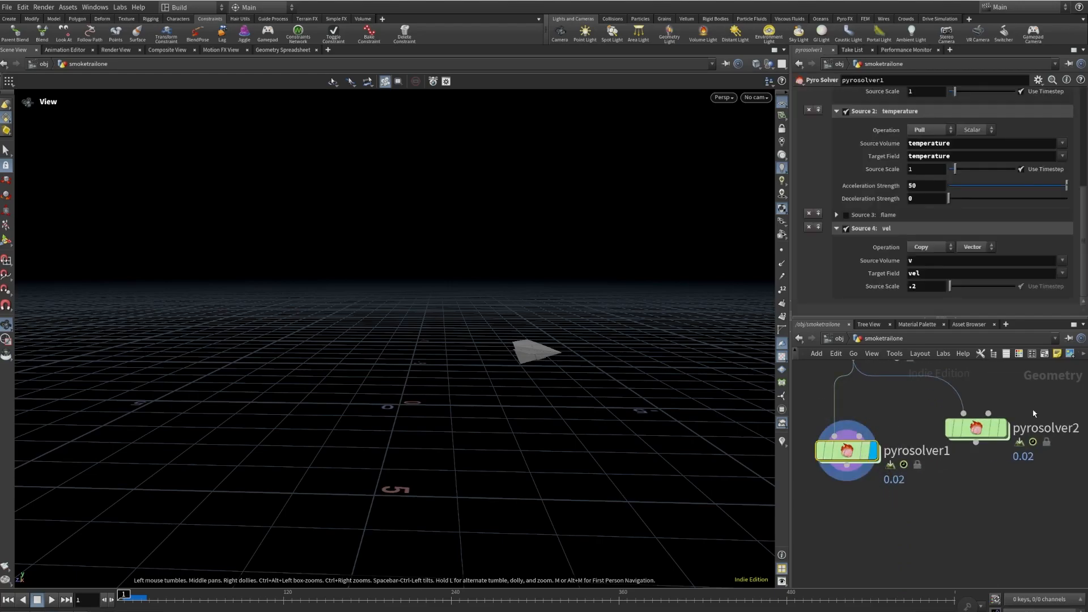
{"action": "left_click", "coordinate": [977, 428]}
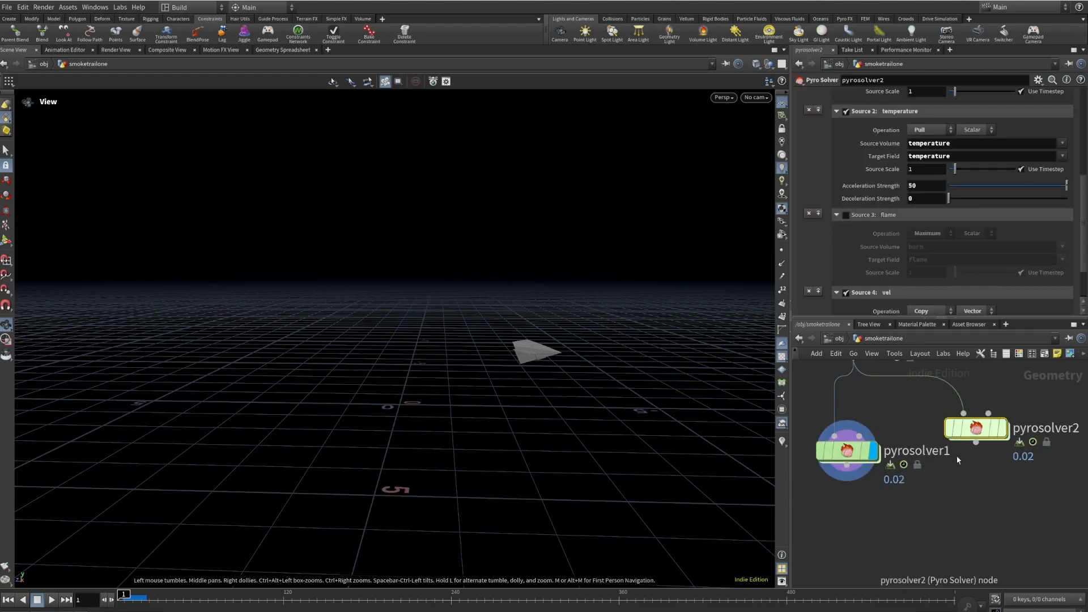
{"action": "key", "text": "Delete"}
- Add a Null node connected to the output of pyrosolver1
{"action": "scroll", "coordinate": [955, 458], "scroll_direction": "down", "scroll_amount": 3}
{"action": "scroll", "coordinate": [968, 470], "scroll_direction": "up", "scroll_amount": 3}
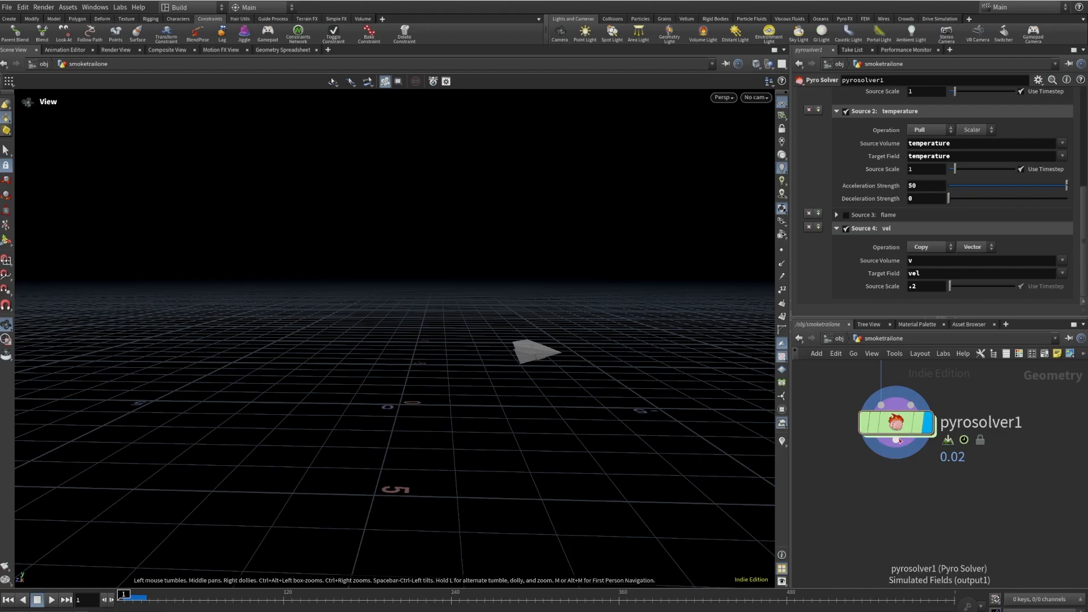
{"action": "key", "text": "Tab"}
{"action": "type", "text": "null"}
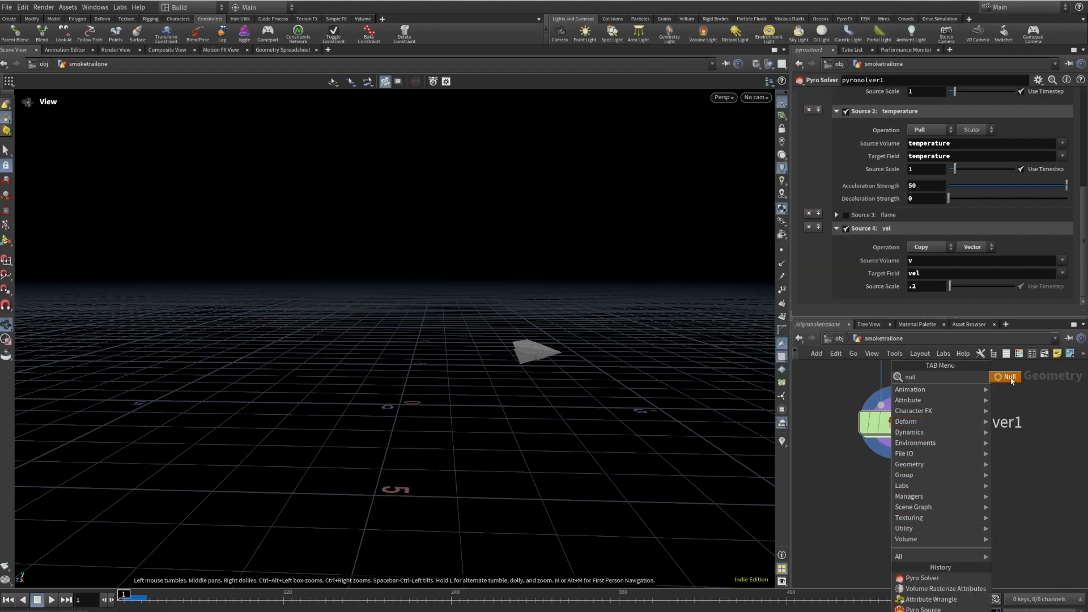
{"action": "left_click", "coordinate": [1010, 376]}
- Rename the Null node OUT_SMOKE_TRAIL_ONE and make it the displayed node
{"action": "double_click", "coordinate": [943, 537]}
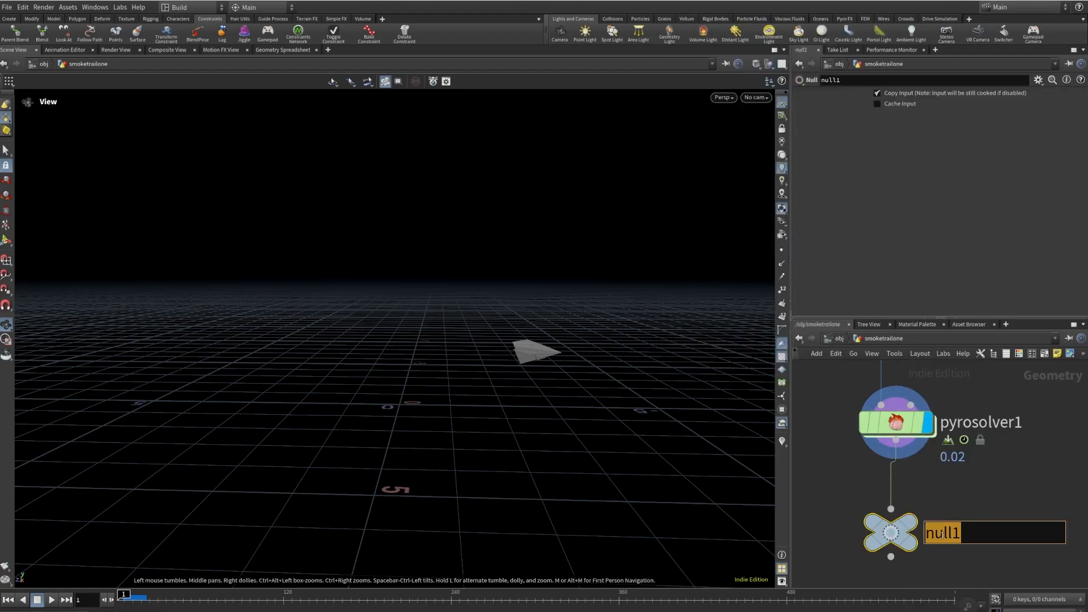
{"action": "type", "text": "OUT_SMOK"}
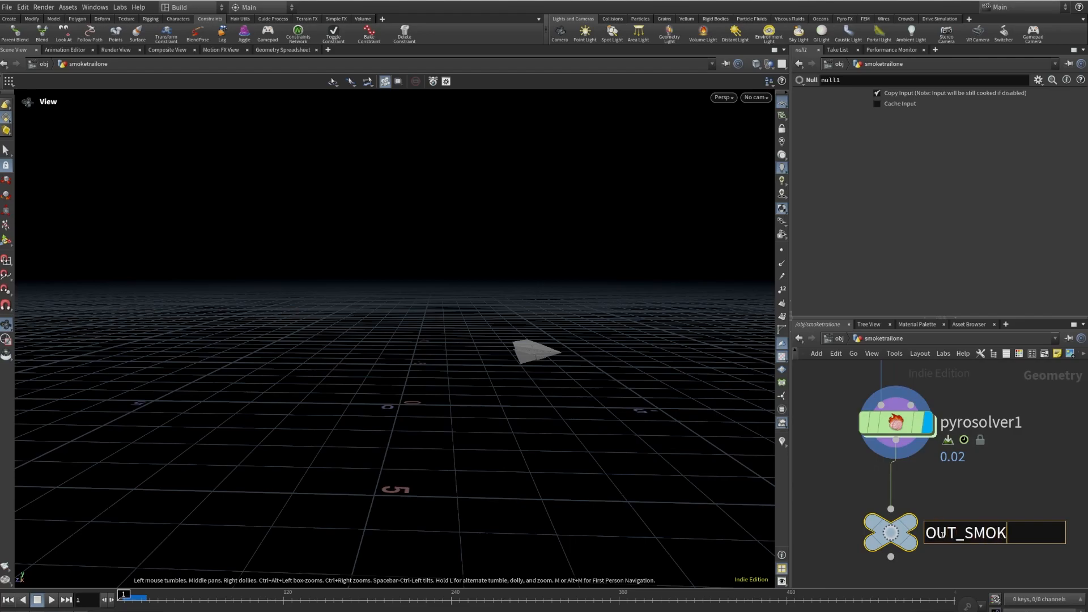
{"action": "type", "text": "E_TRAIL_ONE"}
{"action": "key", "text": "Return"}
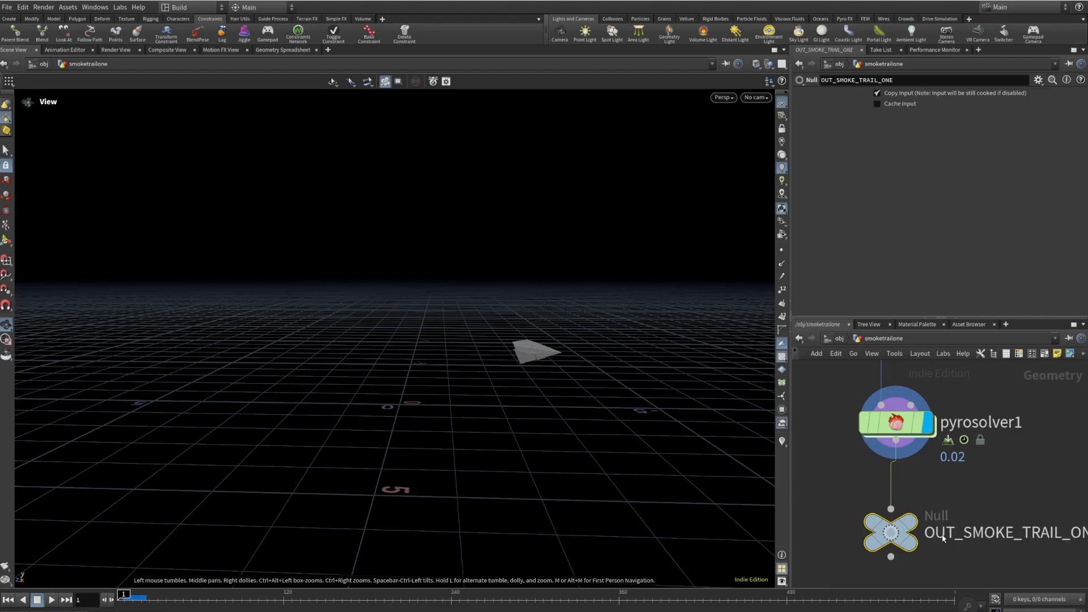
{"action": "left_click", "coordinate": [910, 524]}
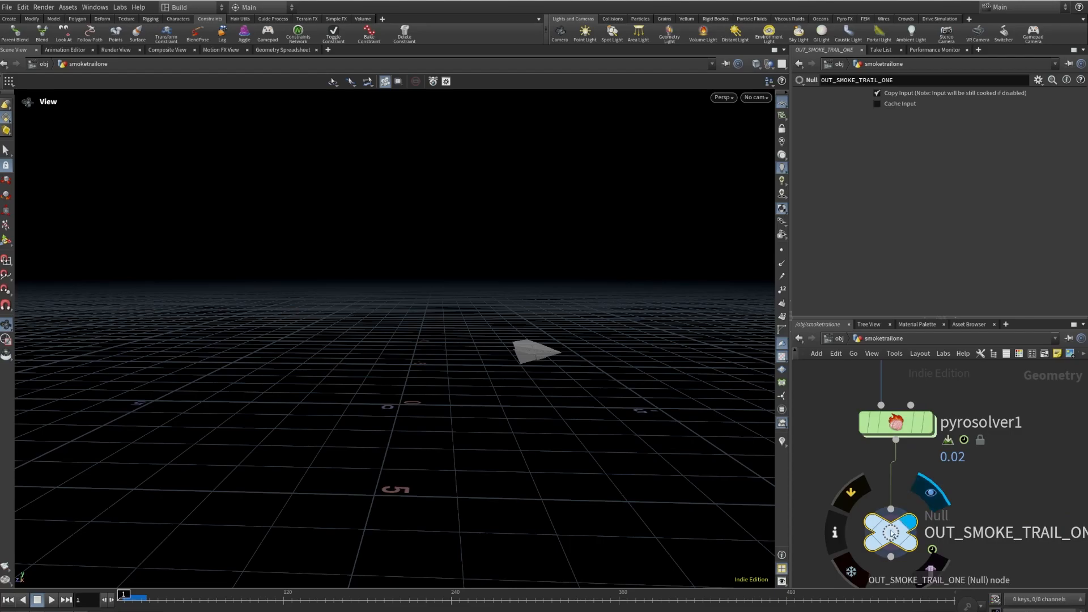
- Create a new geometry object named leaves at the object level
{"action": "key", "text": "u"}
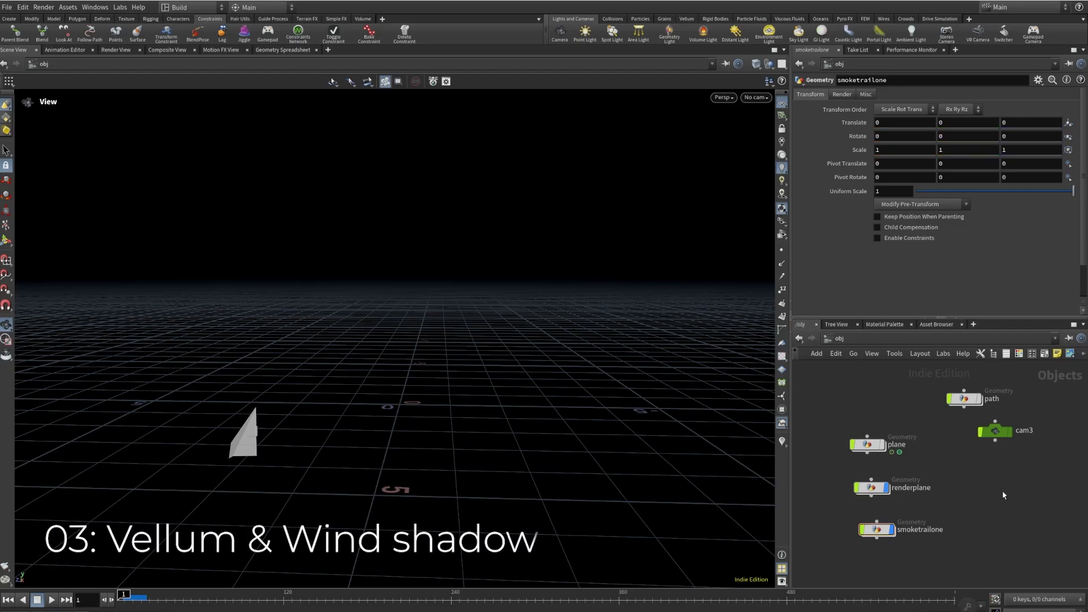
{"action": "key", "text": "Tab"}
{"action": "type", "text": "ge"}
{"action": "left_click", "coordinate": [929, 408]}
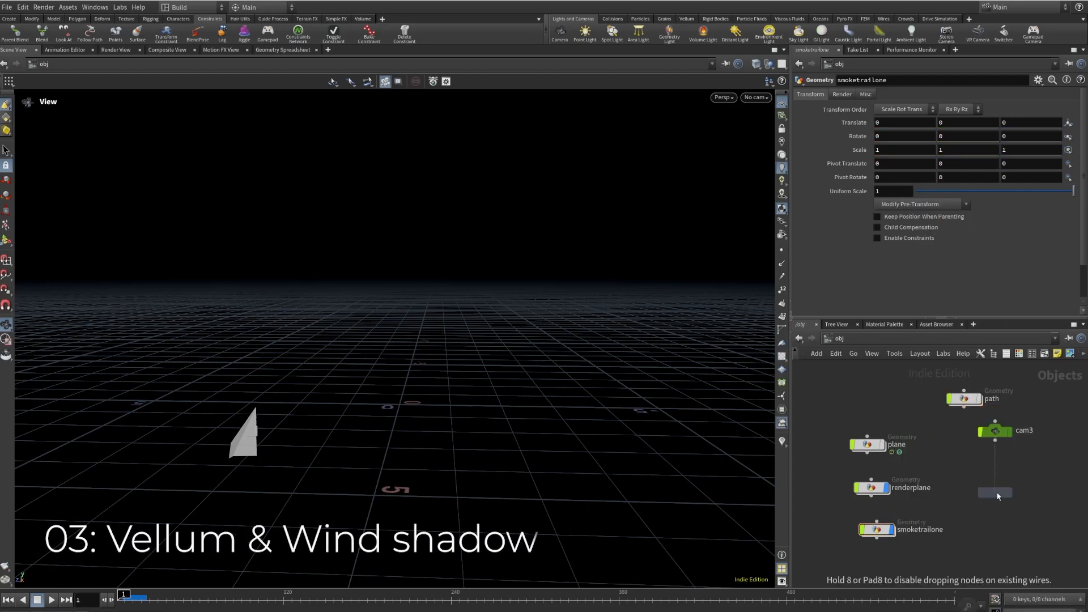
{"action": "left_click", "coordinate": [976, 477]}
{"action": "double_click", "coordinate": [1006, 477]}
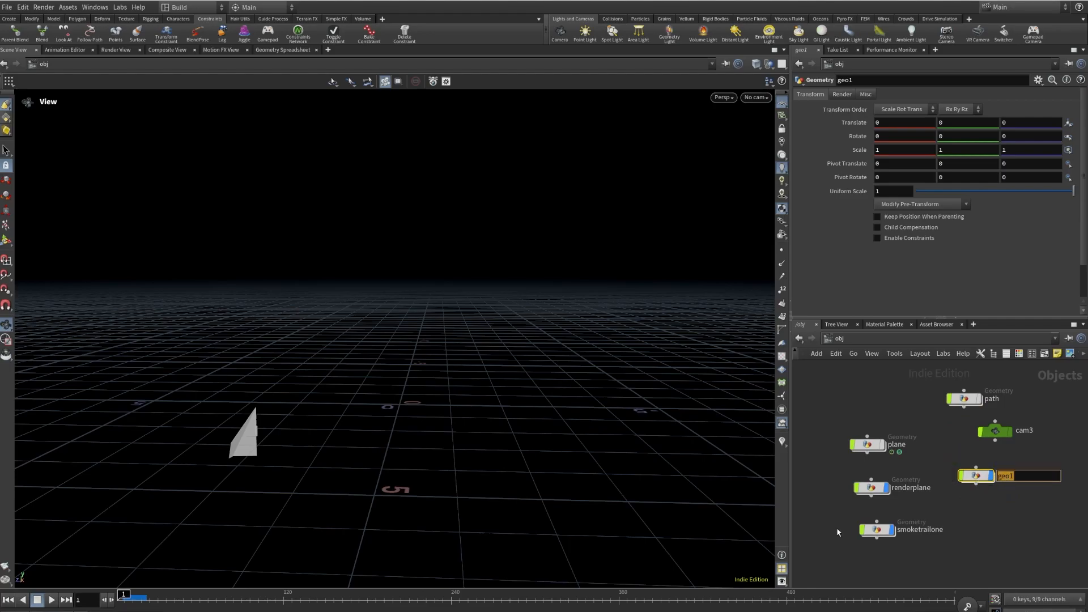
{"action": "type", "text": "leaves"}
{"action": "key", "text": "Return"}
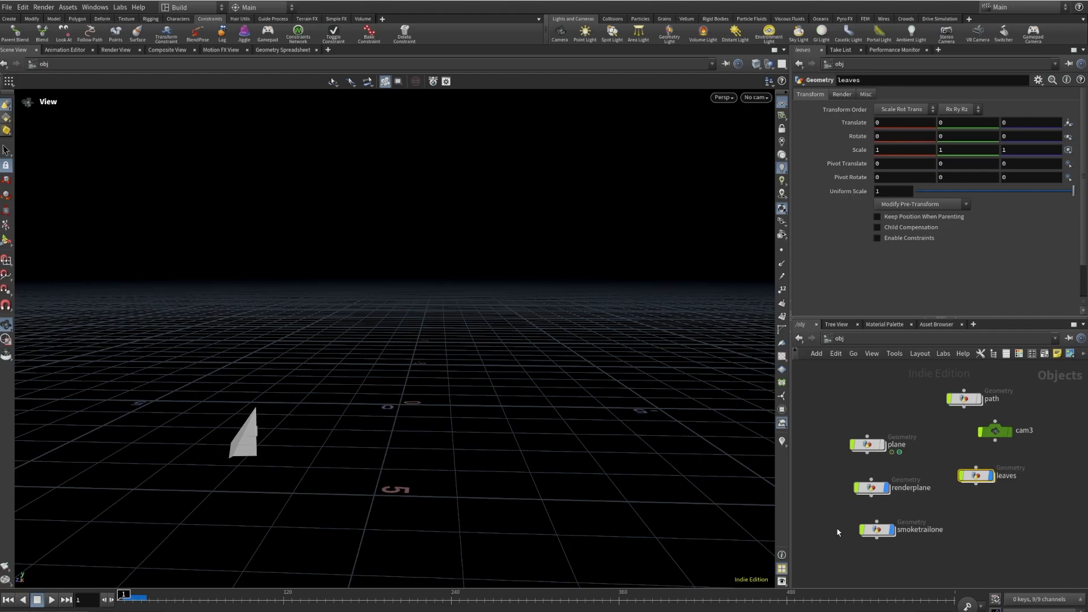
- Add a File node inside the leaves object's network
{"action": "double_click", "coordinate": [979, 474]}
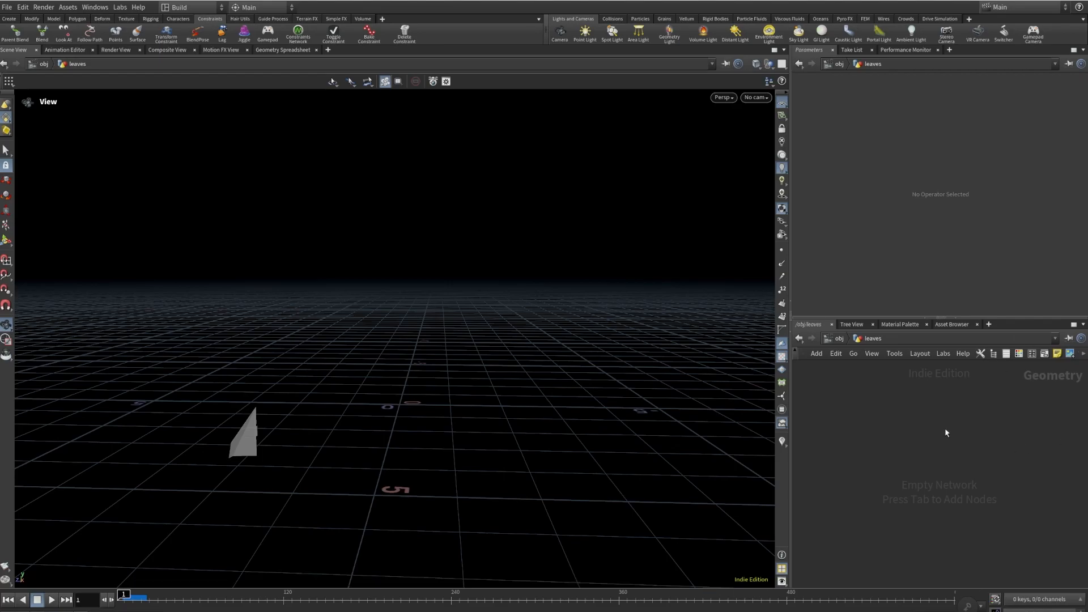
{"action": "key", "text": "Tab"}
{"action": "type", "text": "file"}
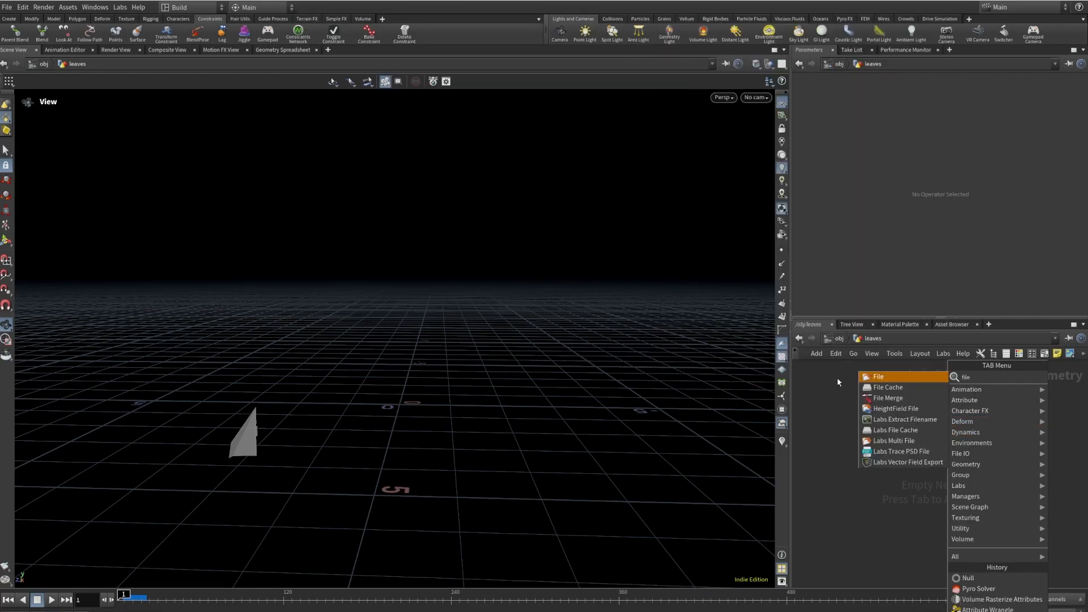
{"action": "left_click", "coordinate": [869, 380]}
{"action": "left_click", "coordinate": [864, 443]}
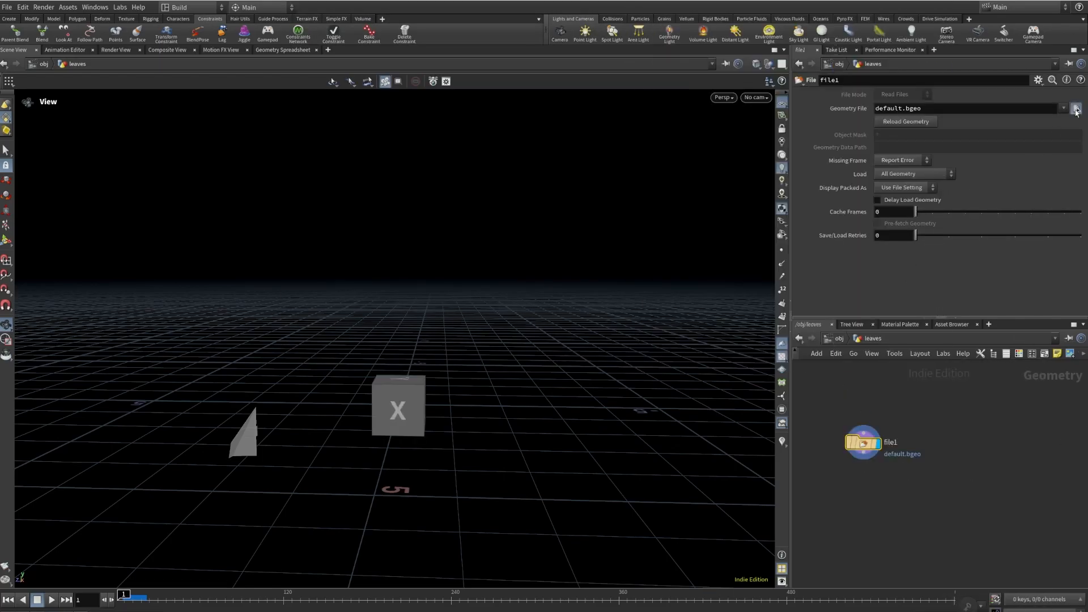
- Load initialleaf_v1.bgeo.sc from $HIP/geo/initialleaf/v1 as the geometry file of file1
{"action": "left_click", "coordinate": [1076, 108]}
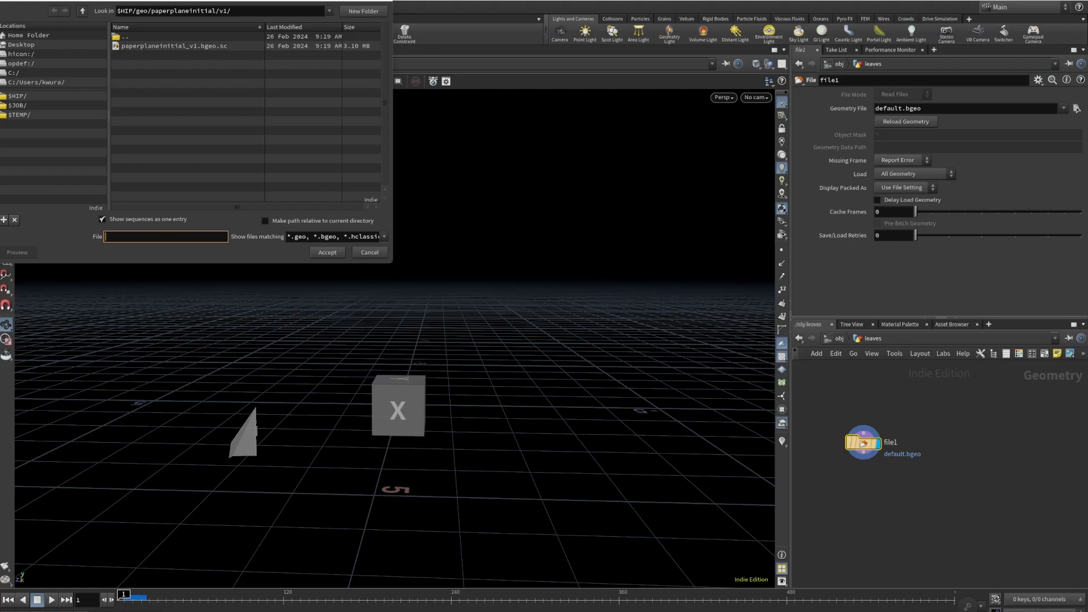
{"action": "left_click", "coordinate": [83, 11]}
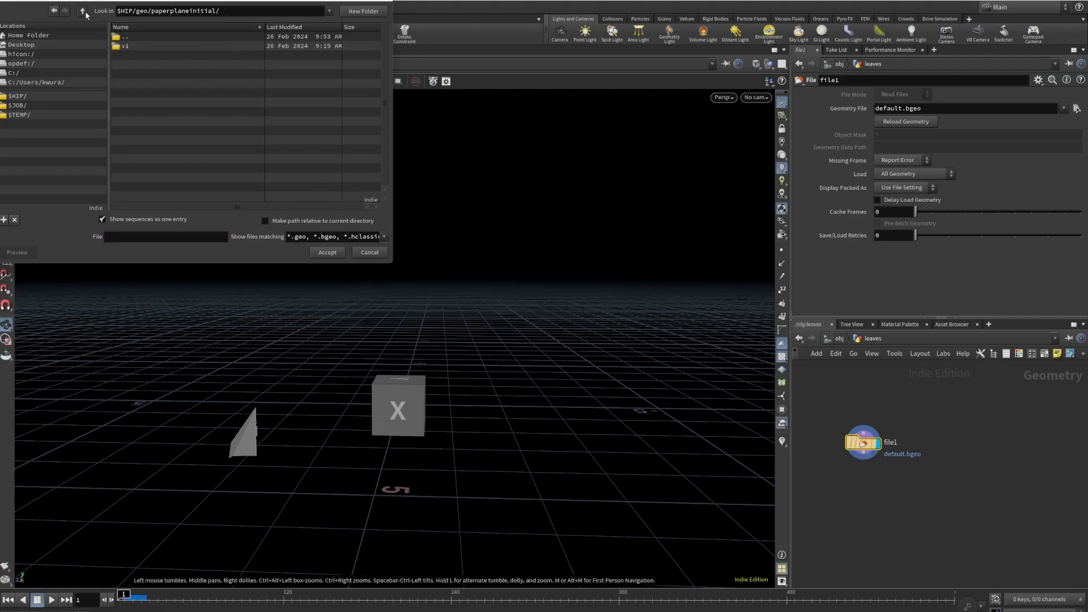
{"action": "left_click", "coordinate": [84, 11]}
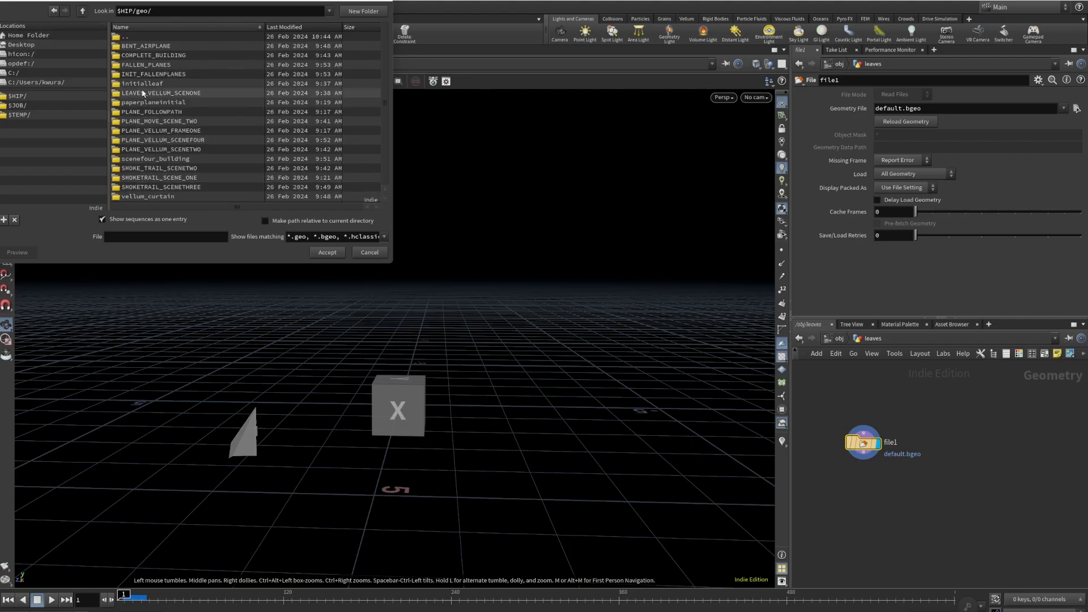
{"action": "double_click", "coordinate": [142, 83]}
{"action": "double_click", "coordinate": [141, 45]}
{"action": "left_click", "coordinate": [163, 45]}
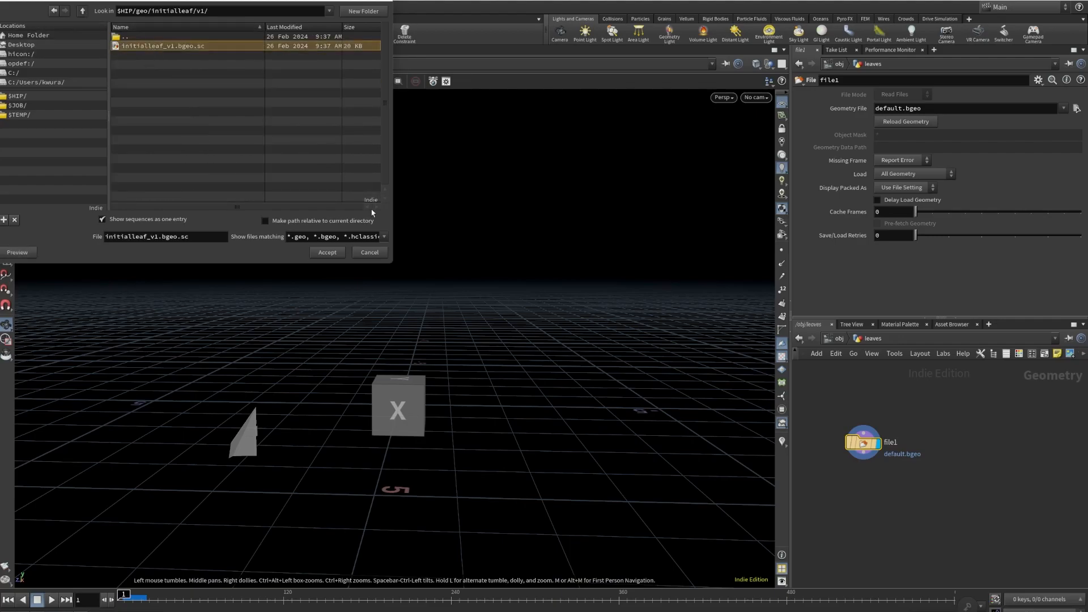
{"action": "left_click", "coordinate": [331, 254]}
- Hide the other objects so that only the imported leaf is displayed in the viewport
{"action": "left_click", "coordinate": [768, 63]}
{"action": "left_click", "coordinate": [780, 101]}
{"action": "left_click_drag", "start_coordinate": [293, 354], "coordinate": [329, 419]}
{"action": "right_click_drag", "start_coordinate": [330, 419], "coordinate": [400, 373]}
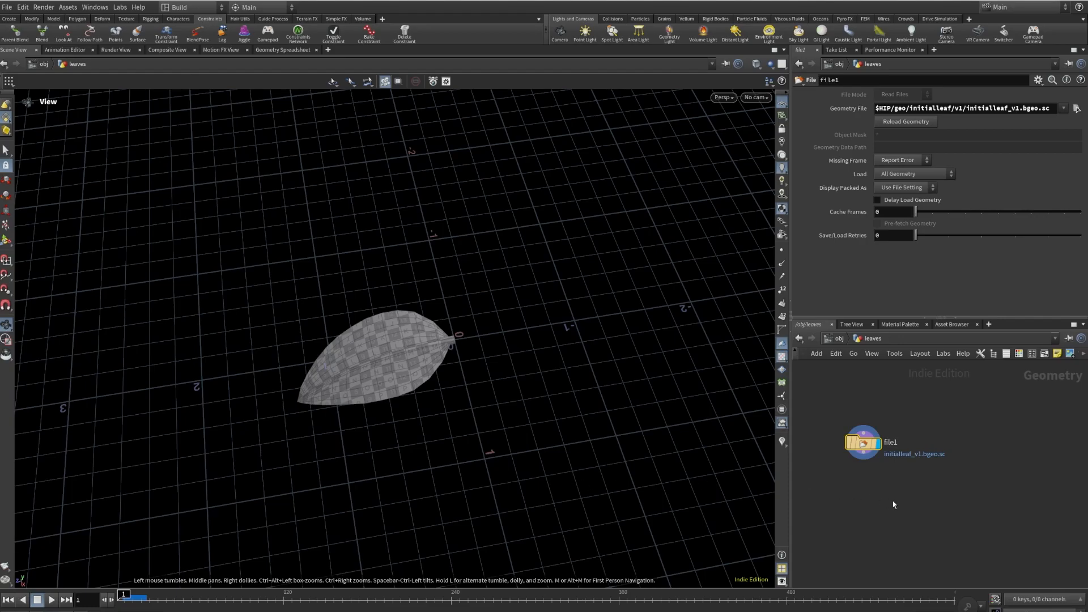
- Create a new geometry object at the object level and name it concrete
{"action": "key", "text": "u"}
{"action": "left_click", "coordinate": [990, 528]}
{"action": "key", "text": "Tab"}
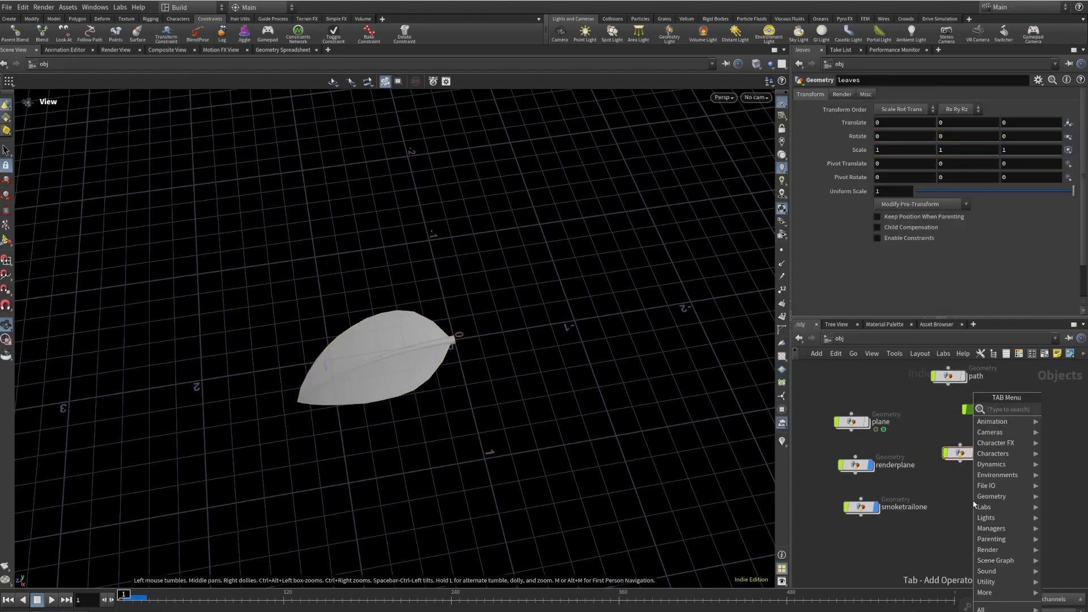
{"action": "type", "text": "geo"}
{"action": "left_click", "coordinate": [958, 409]}
{"action": "left_click", "coordinate": [966, 489]}
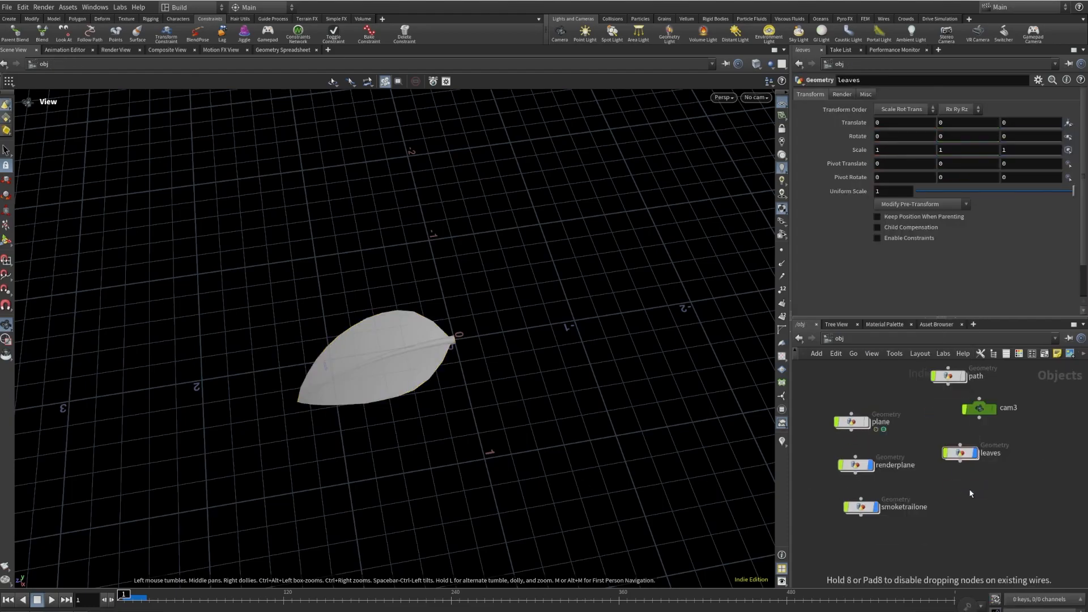
{"action": "double_click", "coordinate": [996, 489]}
{"action": "type", "text": "c"}
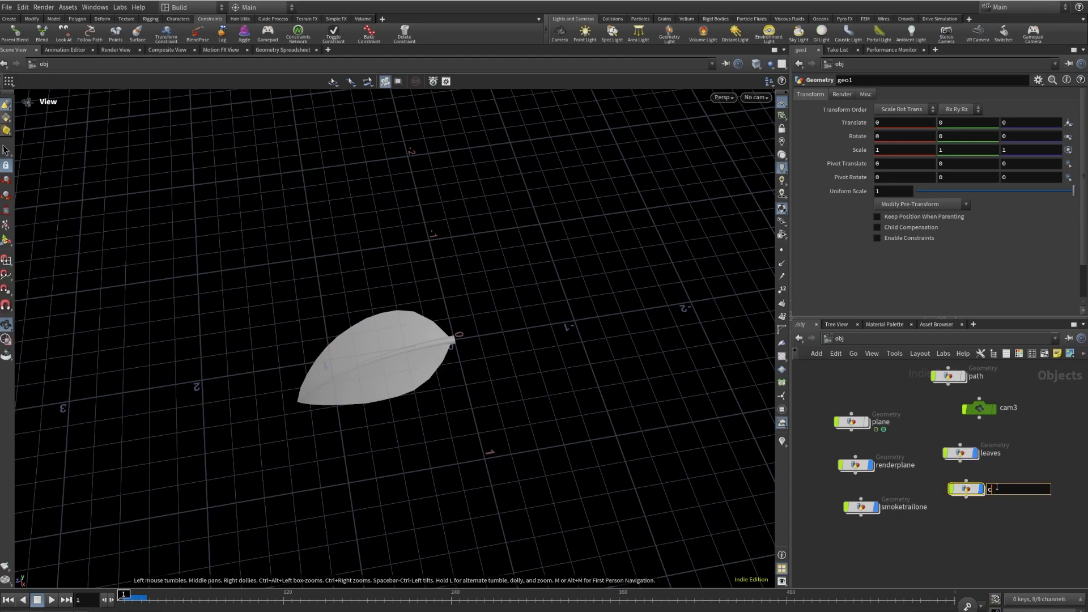
{"action": "type", "text": "oncrete"}
{"action": "key", "text": "Return"}
- Add a Grid node inside the concrete object's network
{"action": "double_click", "coordinate": [968, 491]}
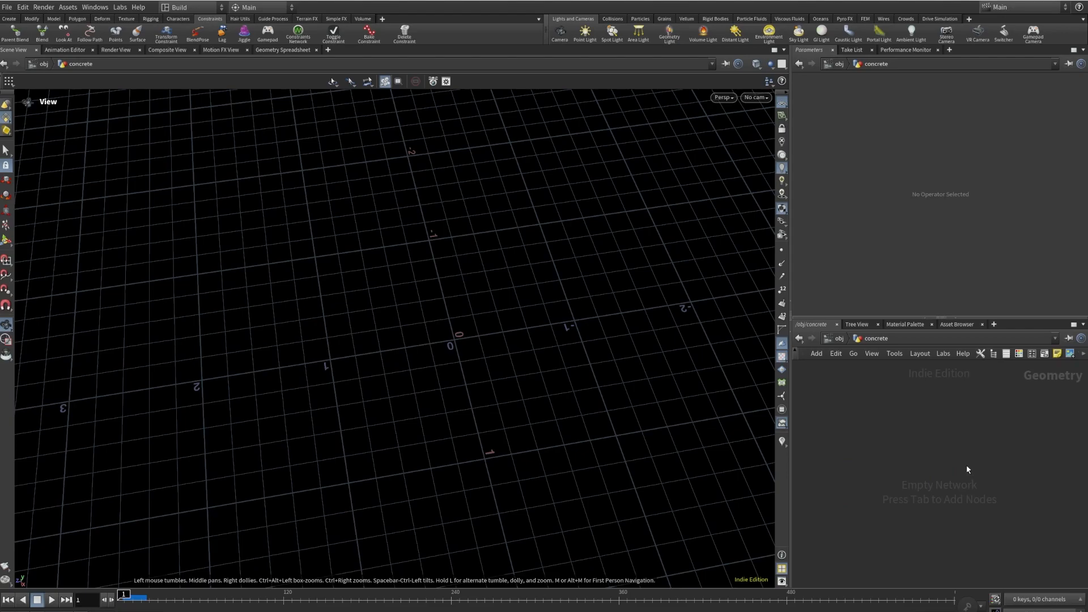
{"action": "key", "text": "Tab"}
{"action": "type", "text": "grid"}
{"action": "left_click", "coordinate": [907, 377]}
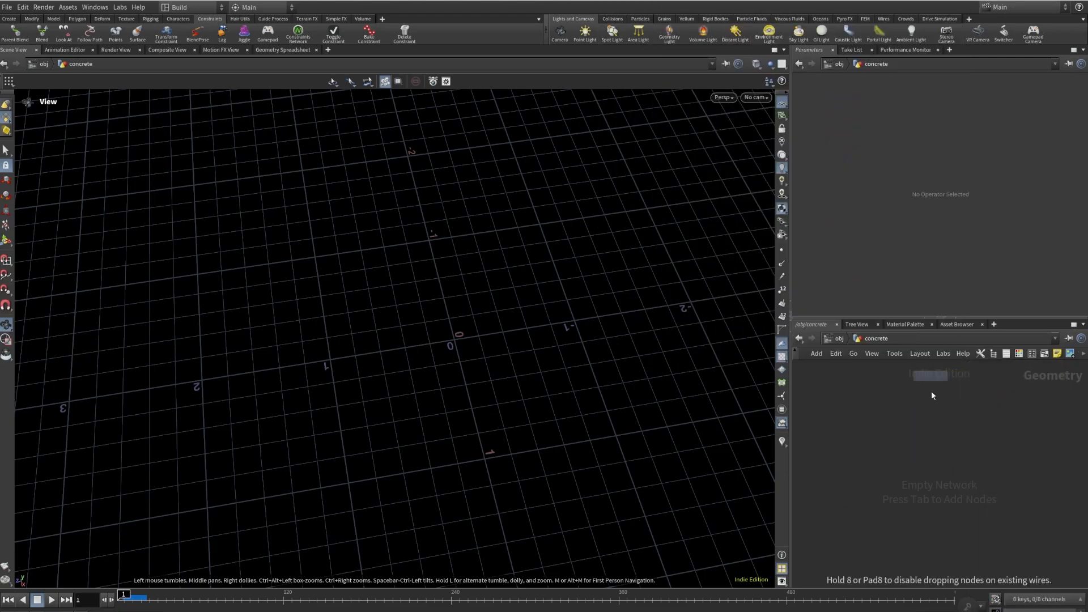
{"action": "left_click", "coordinate": [931, 390]}
- Add a UV Unwrap node connected to the output of grid1 in the concrete network
{"action": "left_click", "coordinate": [936, 427]}
{"action": "key", "text": "Tab"}
{"action": "type", "text": "unwr"}
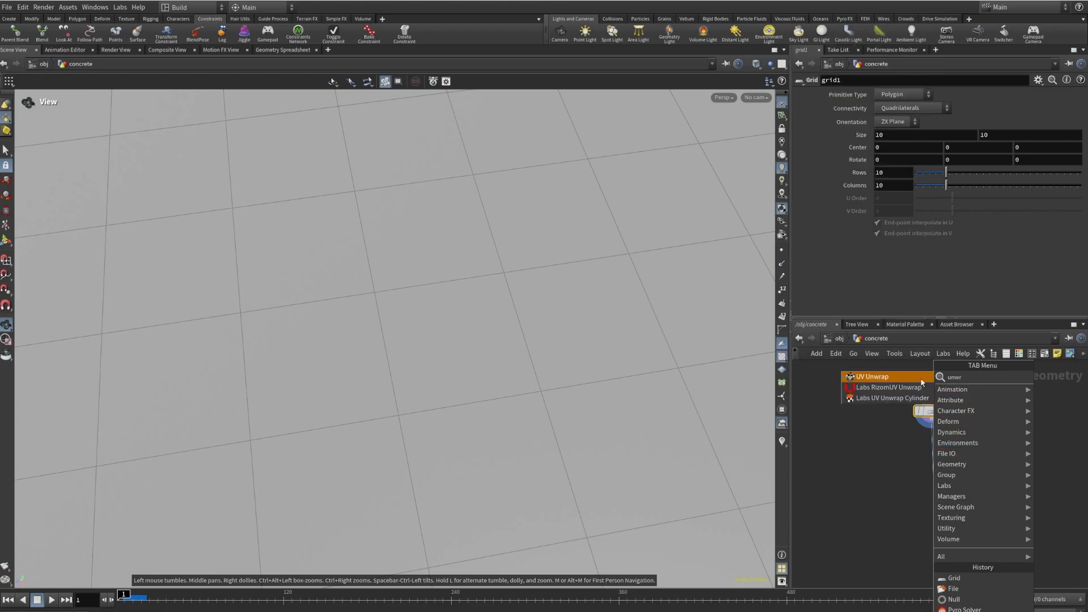
{"action": "left_click", "coordinate": [922, 383]}
{"action": "left_click", "coordinate": [932, 470]}
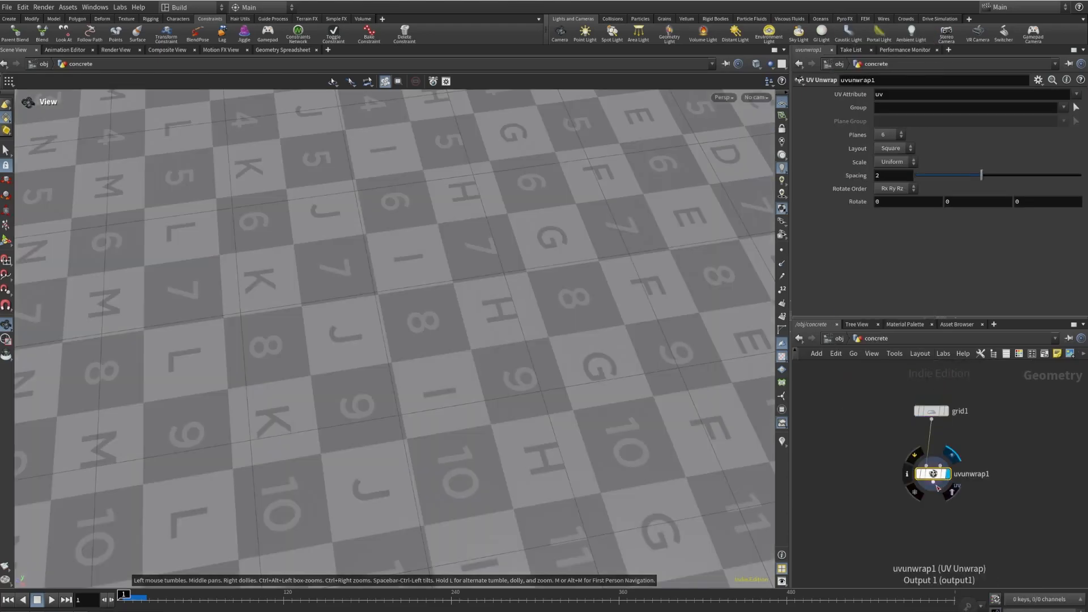
- Add a Null node connected to the output of uvunwrap1 and rename it OUT_GROUND_ONE
{"action": "left_click", "coordinate": [933, 483]}
{"action": "key", "text": "Tab"}
{"action": "type", "text": "null"}
{"action": "left_click", "coordinate": [1042, 377]}
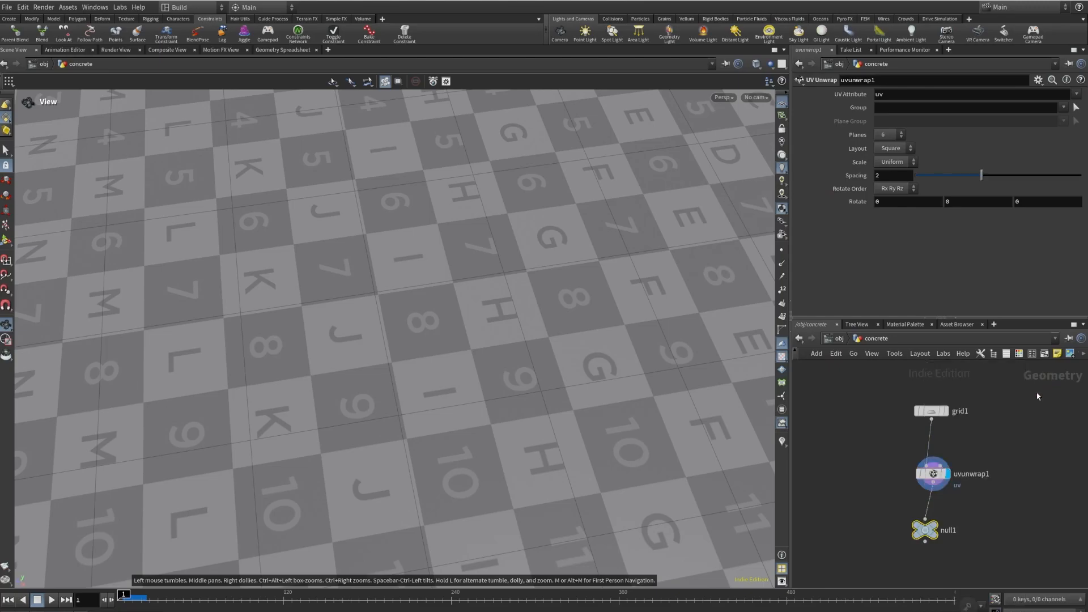
{"action": "left_click", "coordinate": [925, 530]}
{"action": "double_click", "coordinate": [954, 532]}
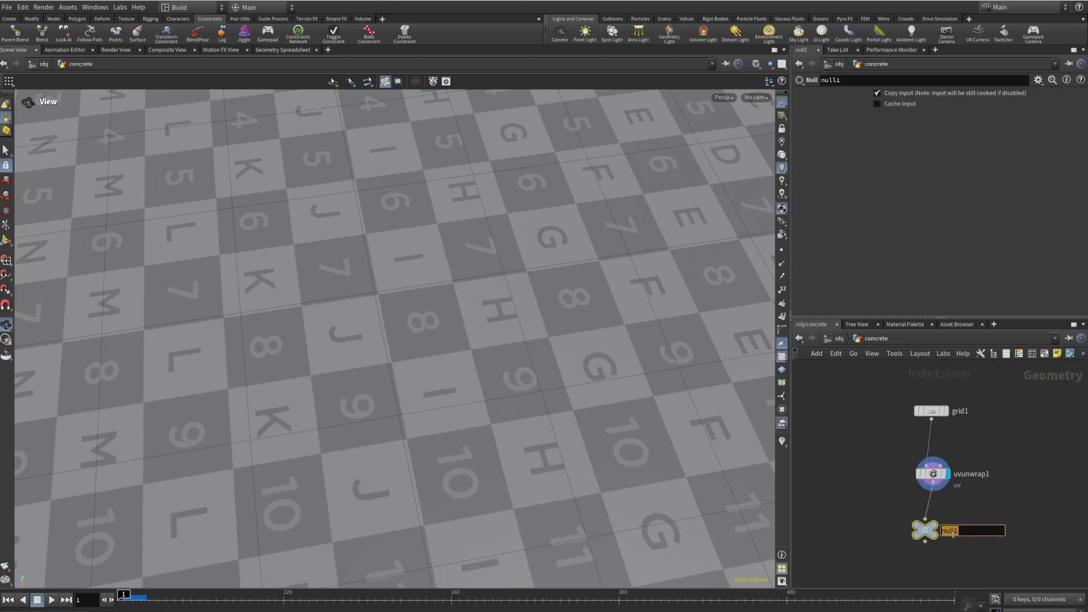
{"action": "type", "text": "OUT_GROUND_ONE"}
{"action": "key", "text": "Return"}
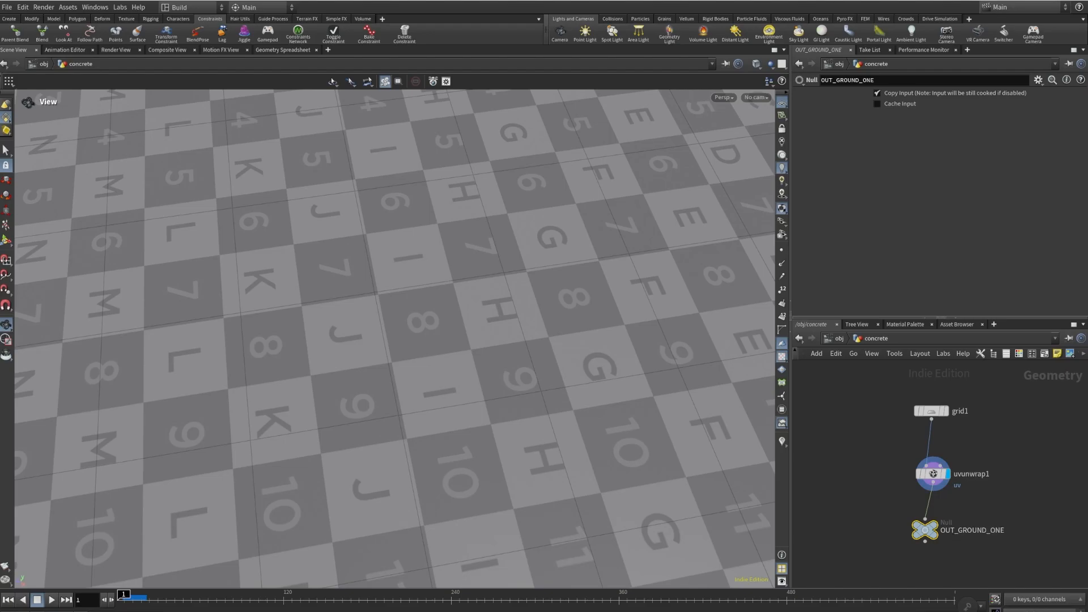
- Set the size of the concrete object's grid1 to 19 by 20
{"action": "left_click", "coordinate": [933, 410]}
{"action": "scroll", "coordinate": [360, 389], "scroll_direction": "down", "scroll_amount": 5}
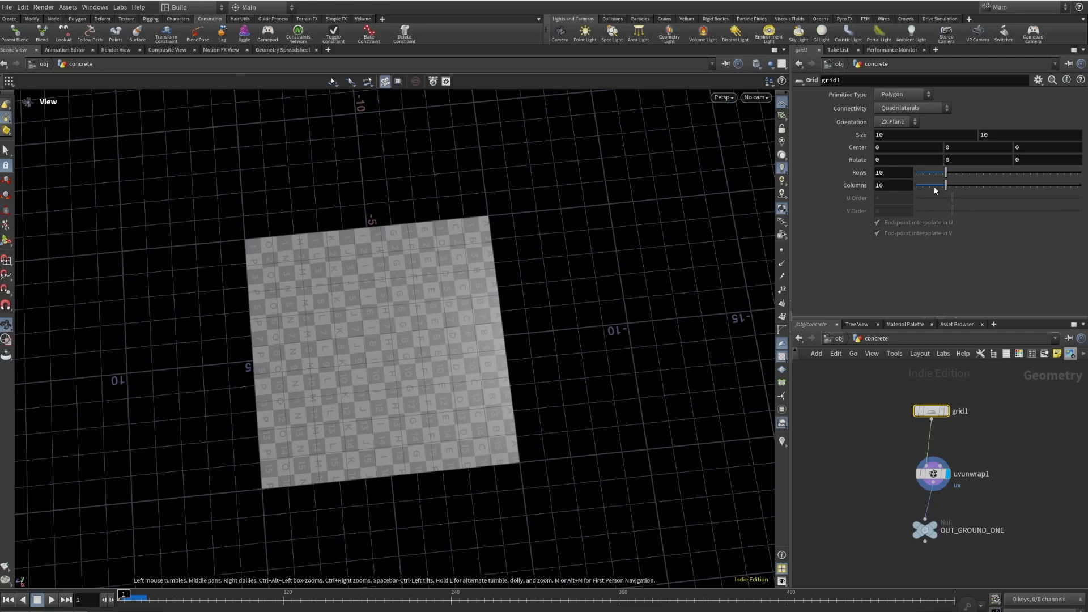
{"action": "double_click", "coordinate": [881, 135]}
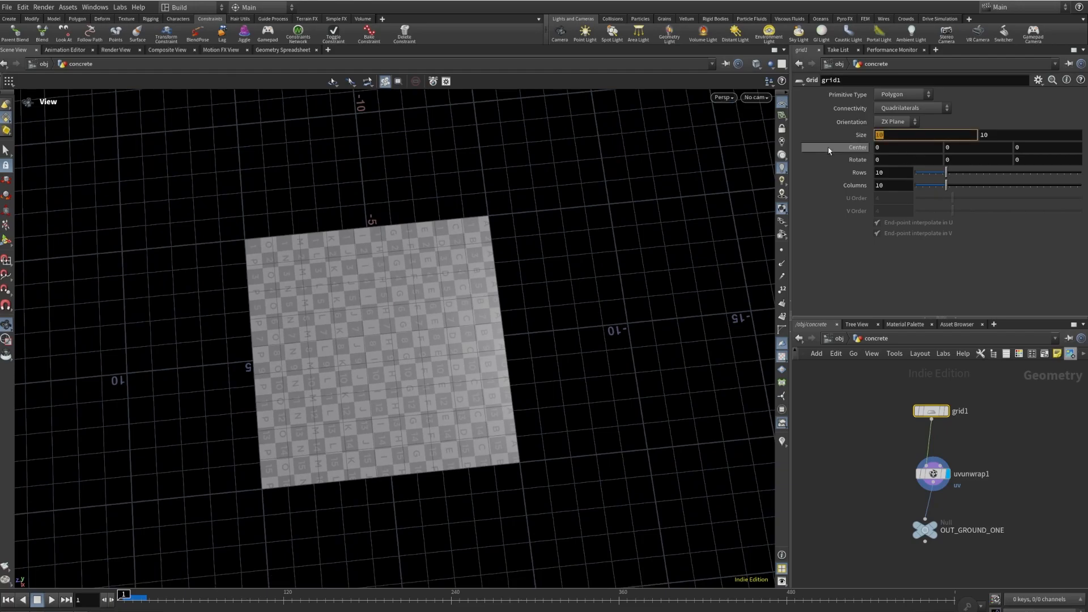
{"action": "type", "text": "19"}
{"action": "key", "text": "Tab"}
{"action": "type", "text": "20"}
{"action": "key", "text": "Return"}
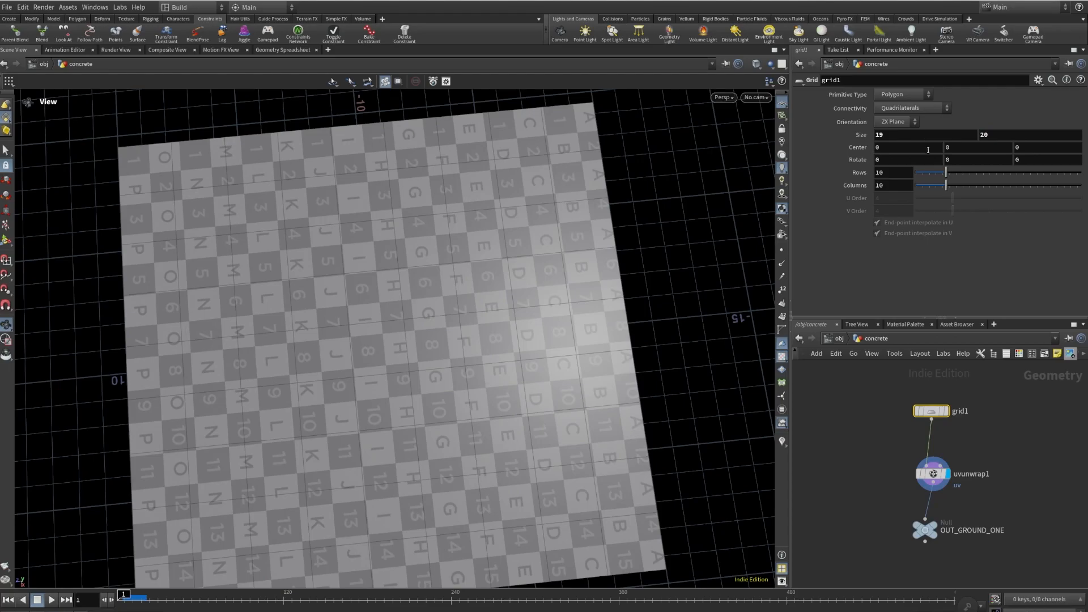
- Set both the rows and the columns of the concrete object's grid1 to 40
{"action": "double_click", "coordinate": [880, 173]}
{"action": "type", "text": "40"}
{"action": "key", "text": "Return"}
{"action": "double_click", "coordinate": [880, 185]}
{"action": "type", "text": "40"}
{"action": "key", "text": "Return"}
{"action": "left_click_drag", "start_coordinate": [524, 444], "coordinate": [573, 479]}
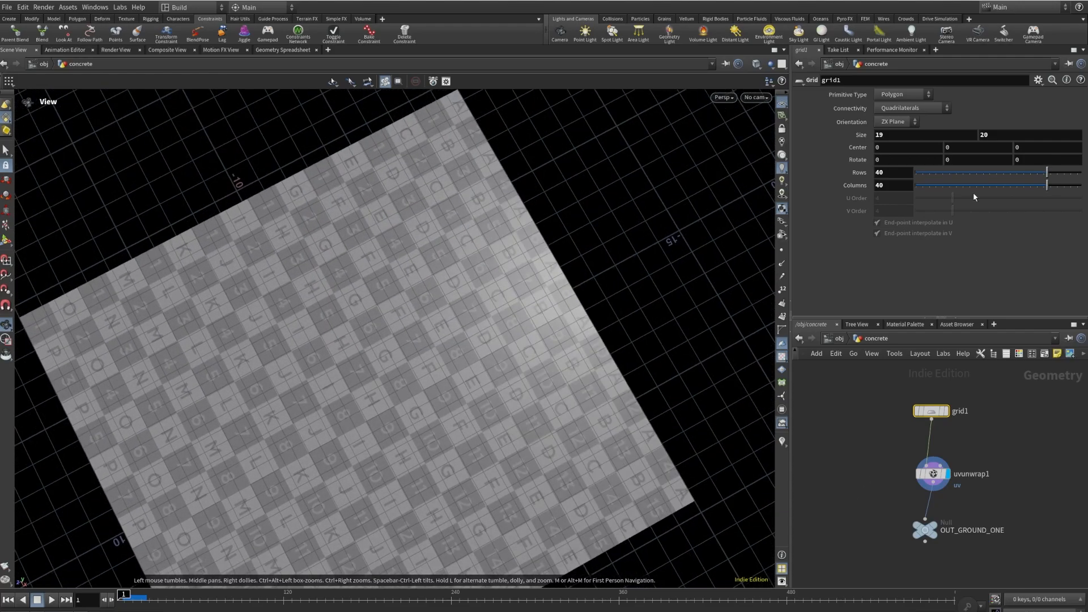
- Go back into the leaves object and add a Match Size node connected to the output of file1
{"action": "key", "text": "u"}
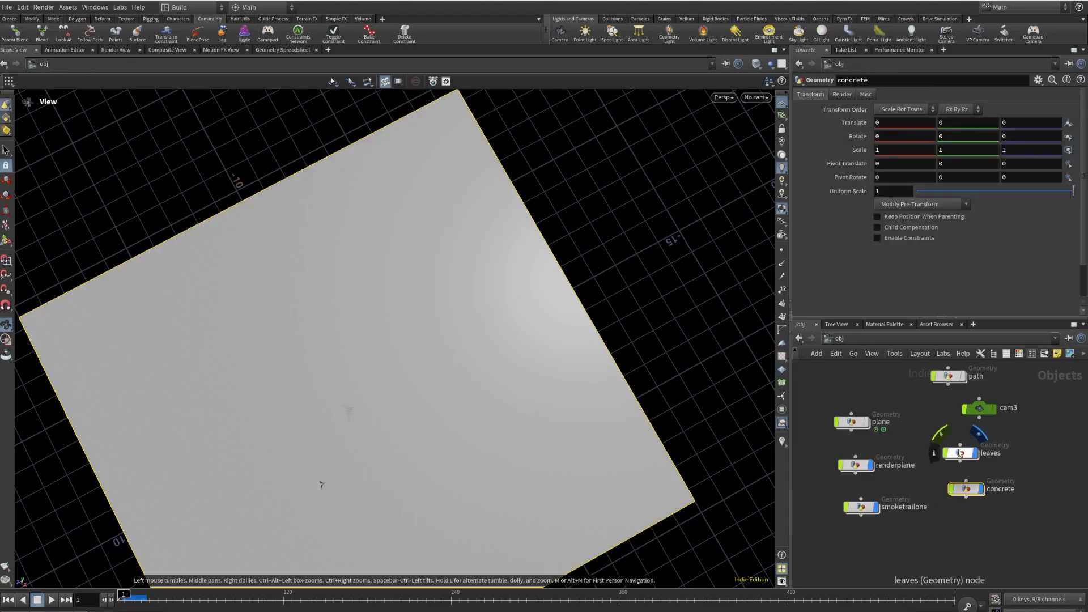
{"action": "double_click", "coordinate": [961, 453]}
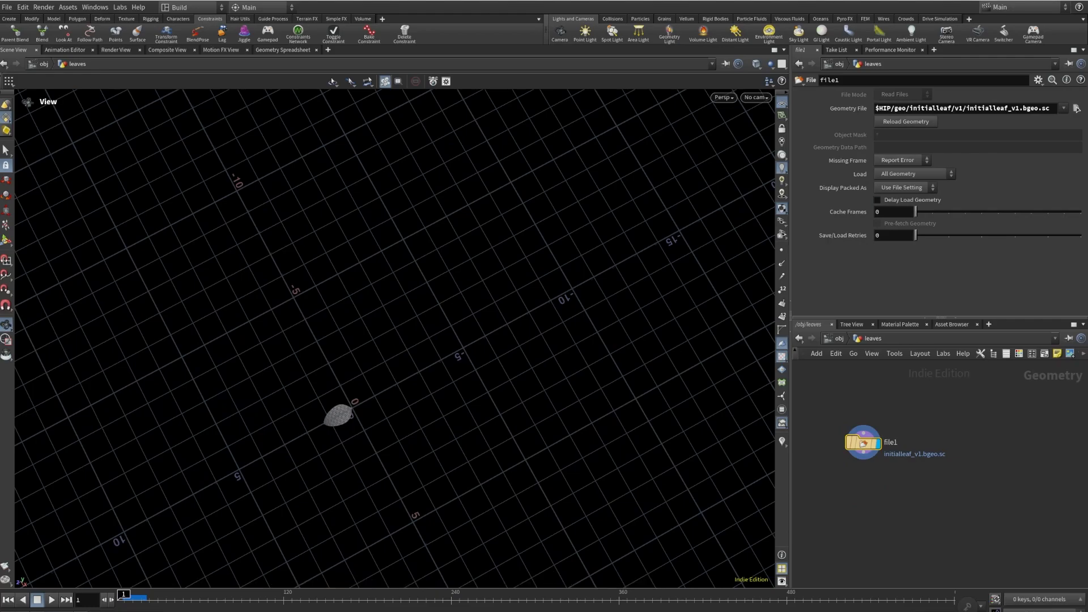
{"action": "left_click_drag", "start_coordinate": [454, 383], "coordinate": [392, 238]}
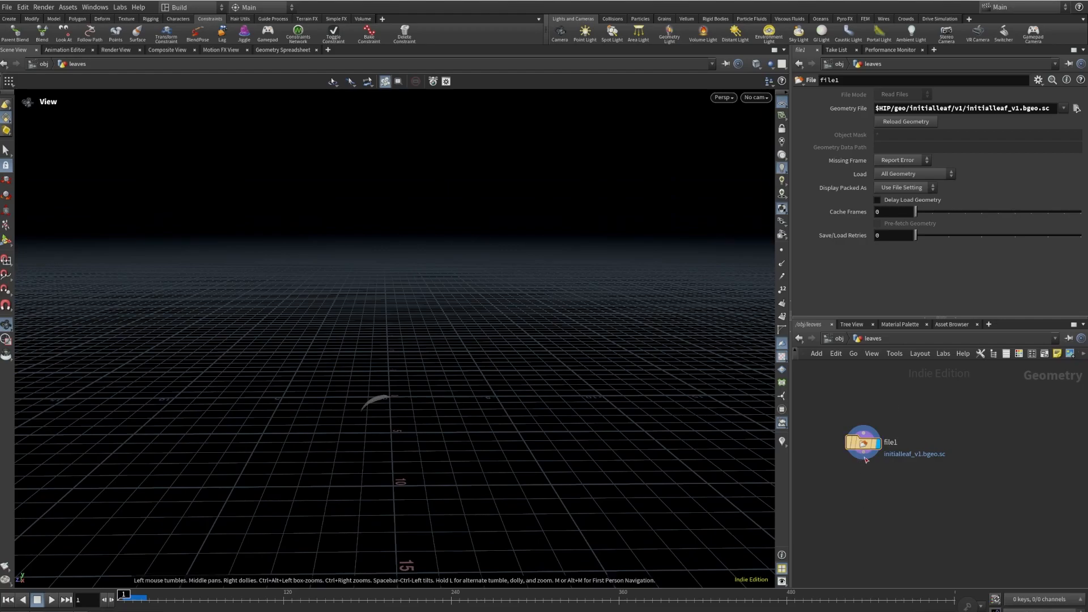
{"action": "key", "text": "Tab"}
{"action": "type", "text": "MATC"}
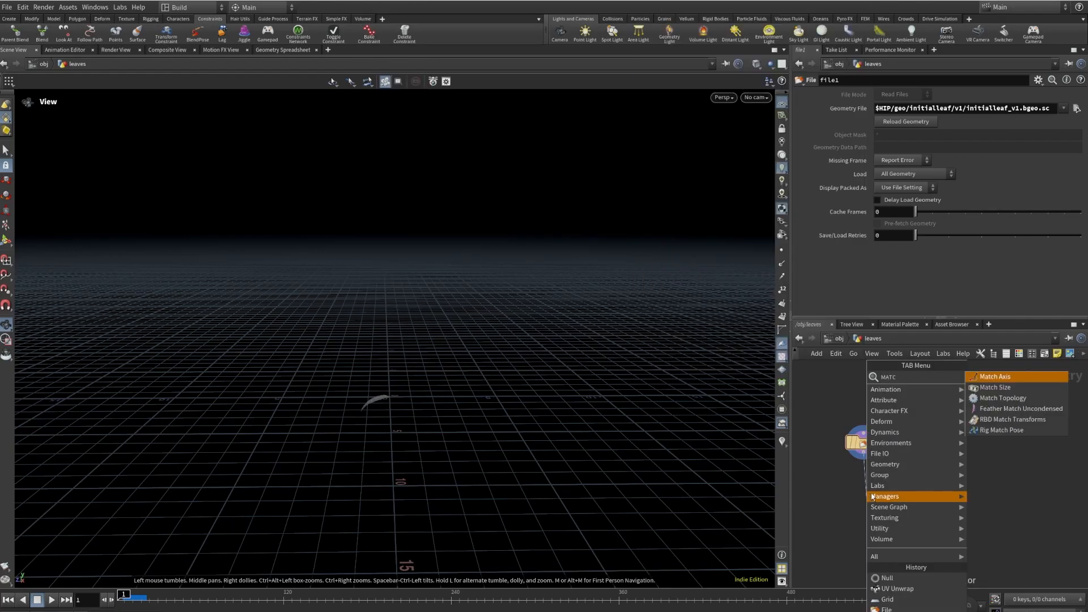
{"action": "key", "text": "Down"}
{"action": "key", "text": "Return"}
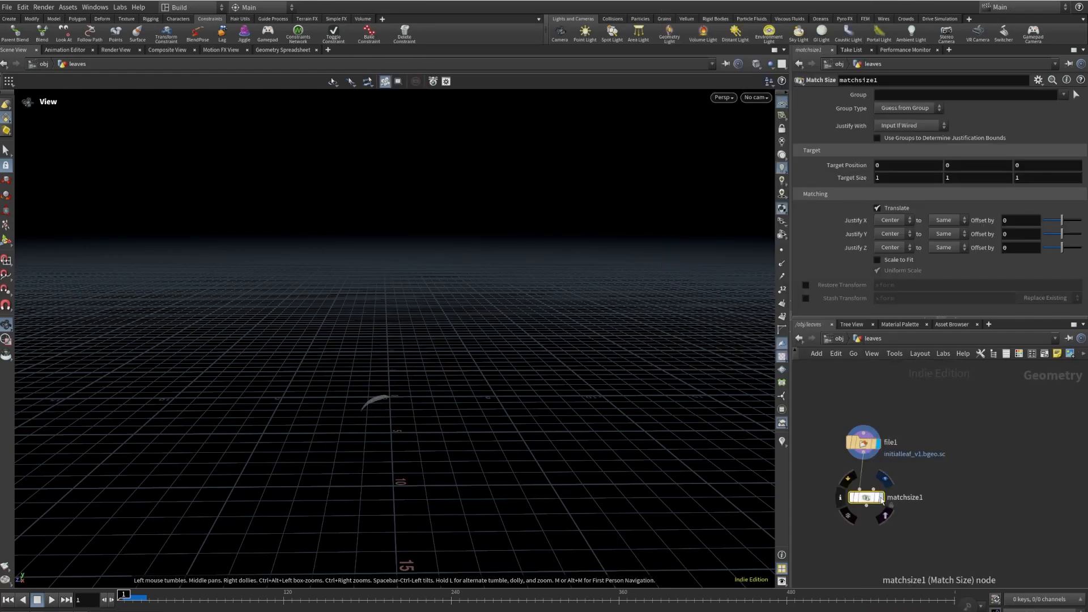
- Make matchsize1 the displayed node and set its Justify Y to Min
{"action": "left_click", "coordinate": [882, 498]}
{"action": "left_click", "coordinate": [892, 234]}
{"action": "left_click", "coordinate": [891, 238]}
{"action": "scroll", "coordinate": [381, 387], "scroll_direction": "up", "scroll_amount": 10}
{"action": "left_click_drag", "start_coordinate": [382, 387], "coordinate": [421, 371]}
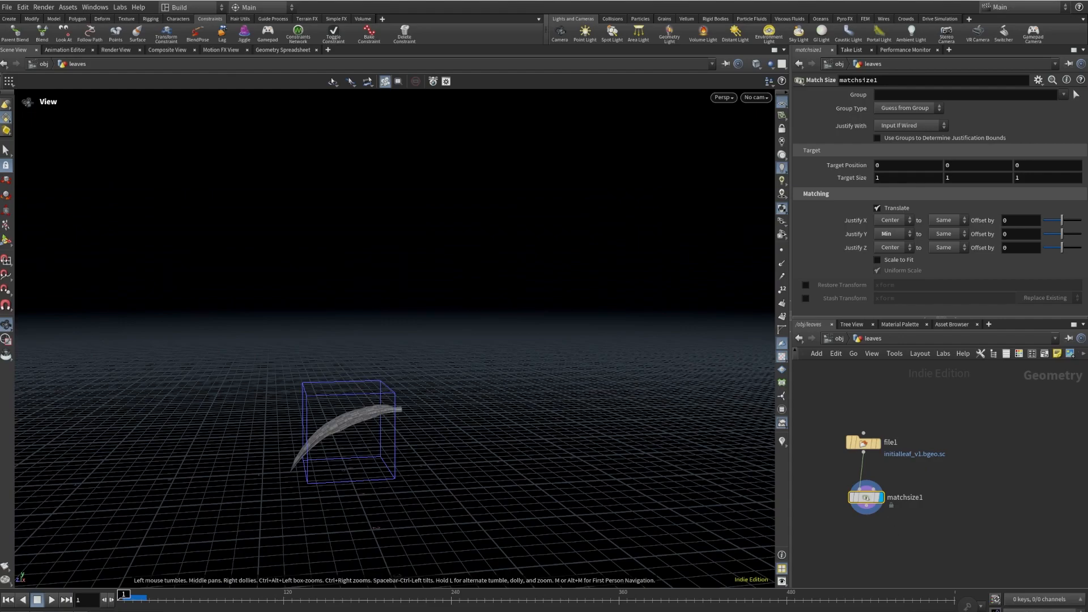
- Add a Grid node beside file1 in the leaves network and make it the displayed node
{"action": "key", "text": "Tab"}
{"action": "type", "text": "gri"}
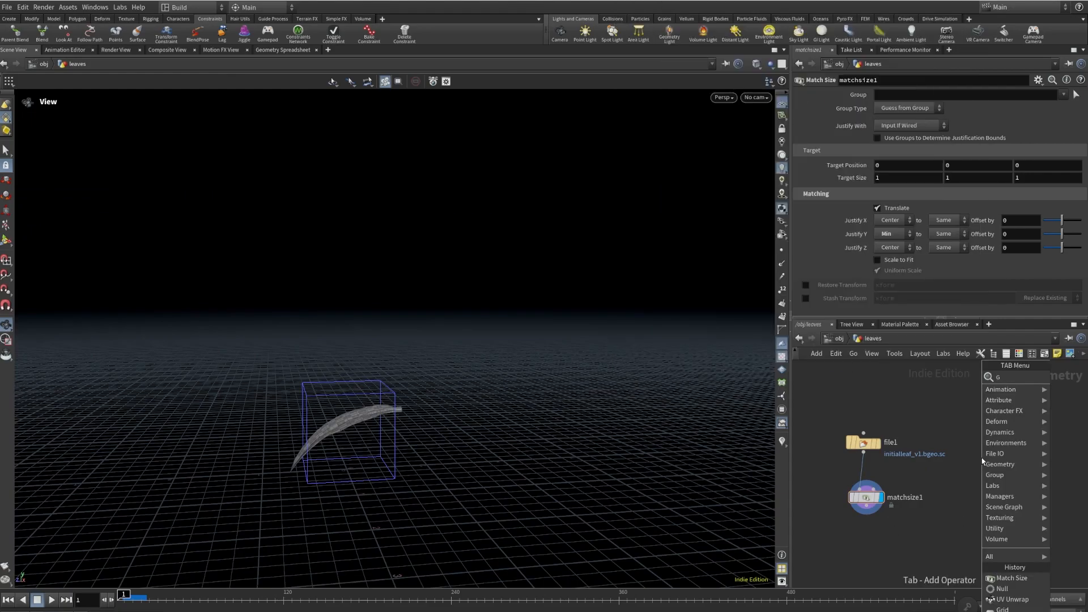
{"action": "left_click", "coordinate": [929, 376]}
{"action": "left_click", "coordinate": [976, 447]}
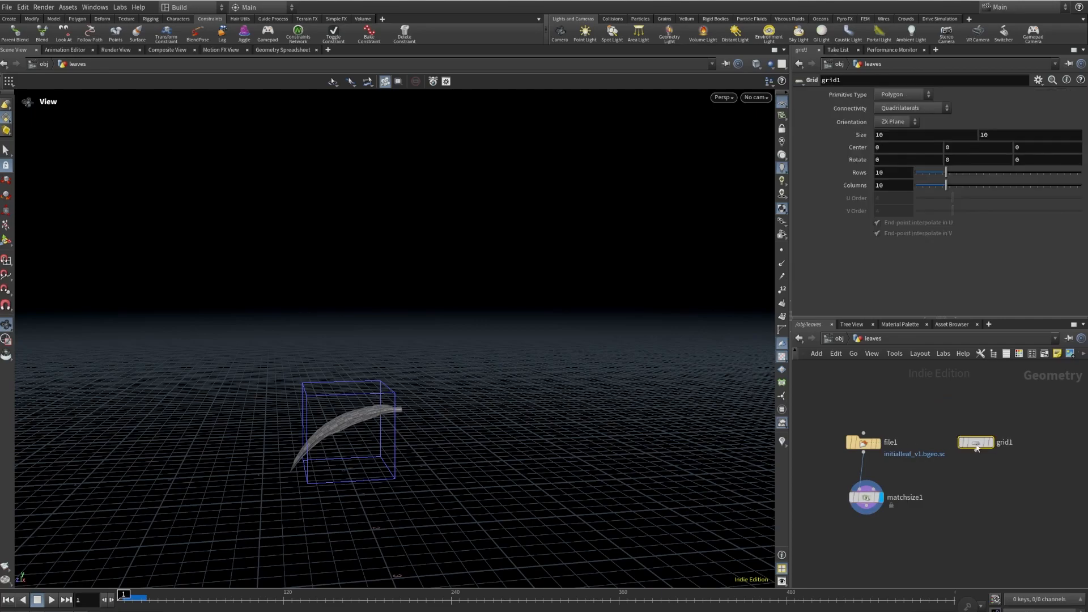
{"action": "left_click", "coordinate": [990, 442]}
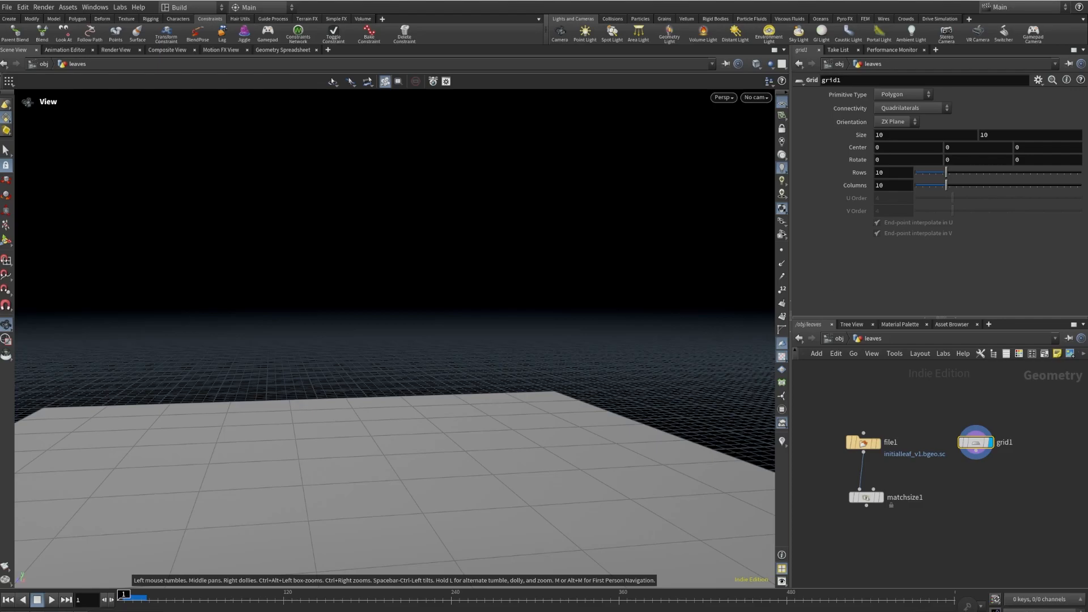
- Ghost the other objects in the viewport and move the timeline to frame 18 inside the leaves object
{"action": "left_click", "coordinate": [771, 64]}
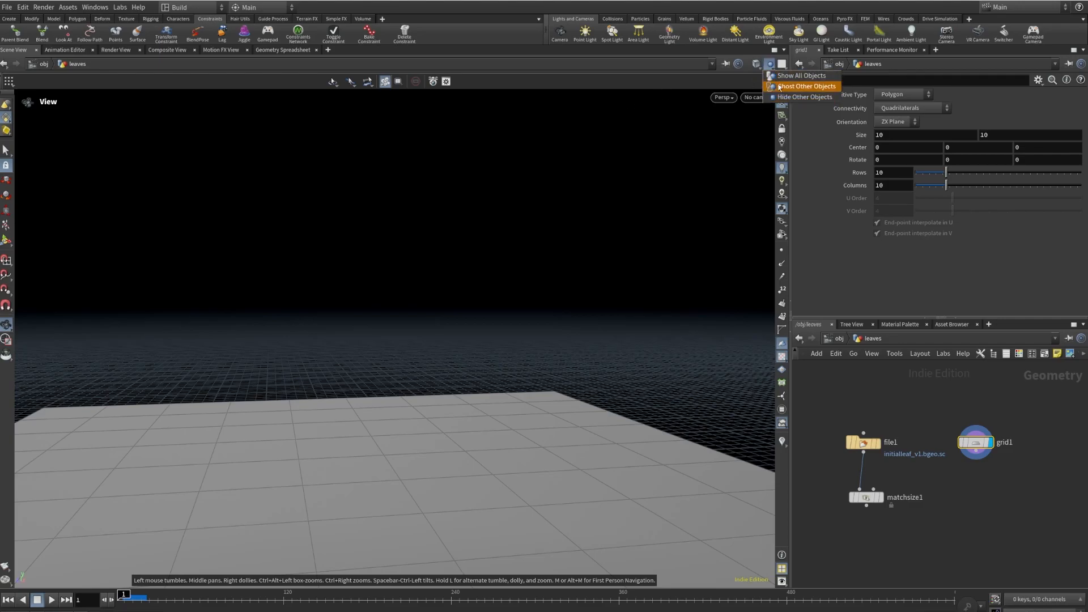
{"action": "left_click", "coordinate": [779, 86]}
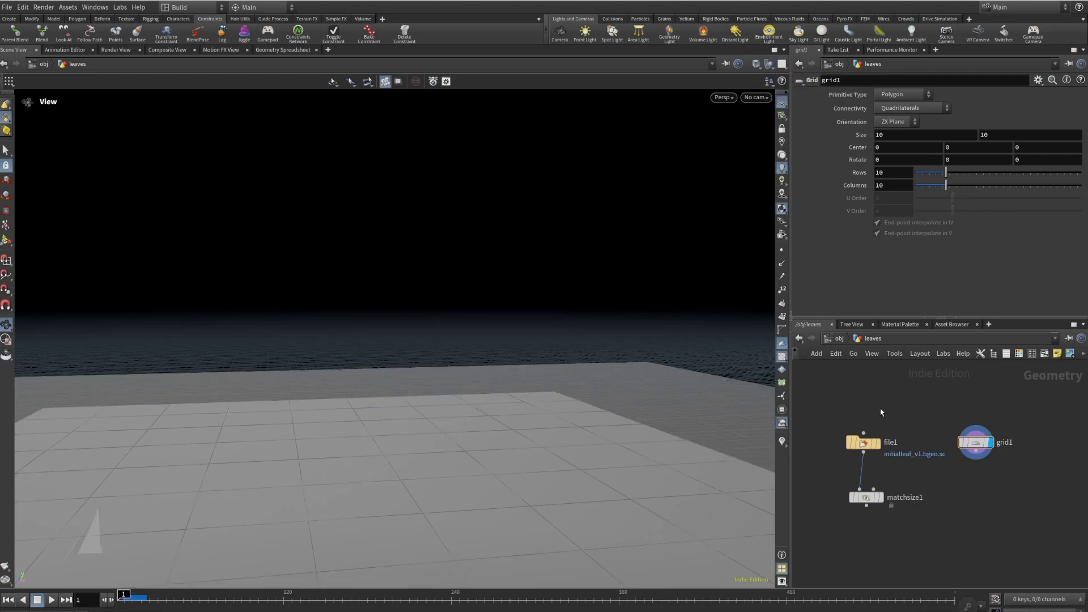
{"action": "key", "text": "u"}
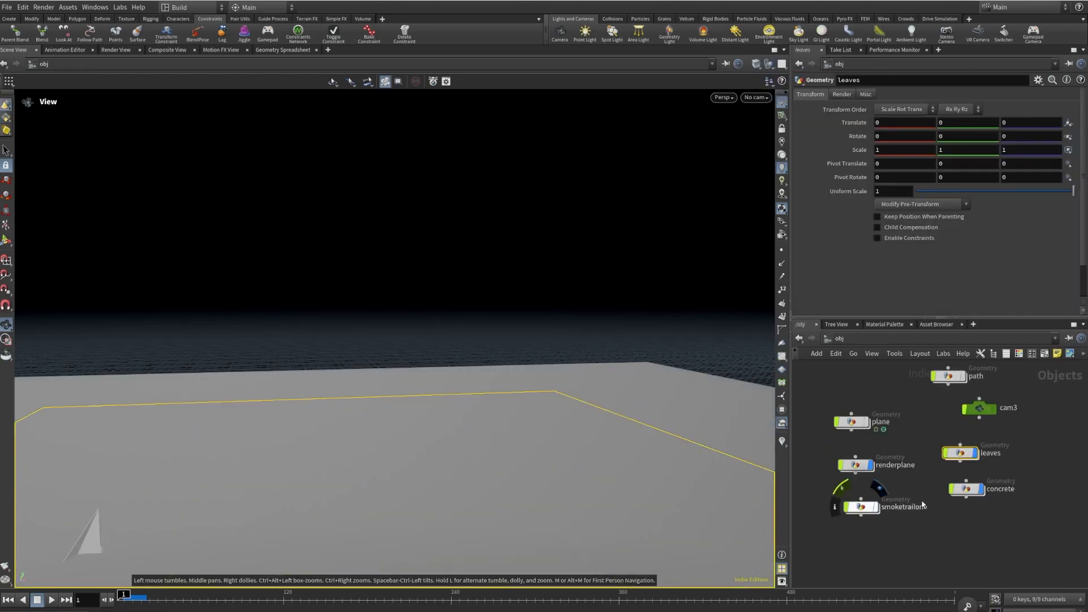
{"action": "double_click", "coordinate": [957, 453]}
{"action": "right_click_drag", "start_coordinate": [529, 410], "coordinate": [391, 379]}
{"action": "left_click_drag", "start_coordinate": [391, 379], "coordinate": [393, 403]}
{"action": "mouse_move", "coordinate": [134, 596]}
{"action": "left_mouse_down"}
{"action": "mouse_move", "coordinate": [171, 598]}
{"action": "mouse_move", "coordinate": [144, 598]}
{"action": "left_mouse_up"}
- Set the second size value of the leaves object's grid1 to 4.2
{"action": "scroll", "coordinate": [975, 442], "scroll_direction": "up", "scroll_amount": 3}
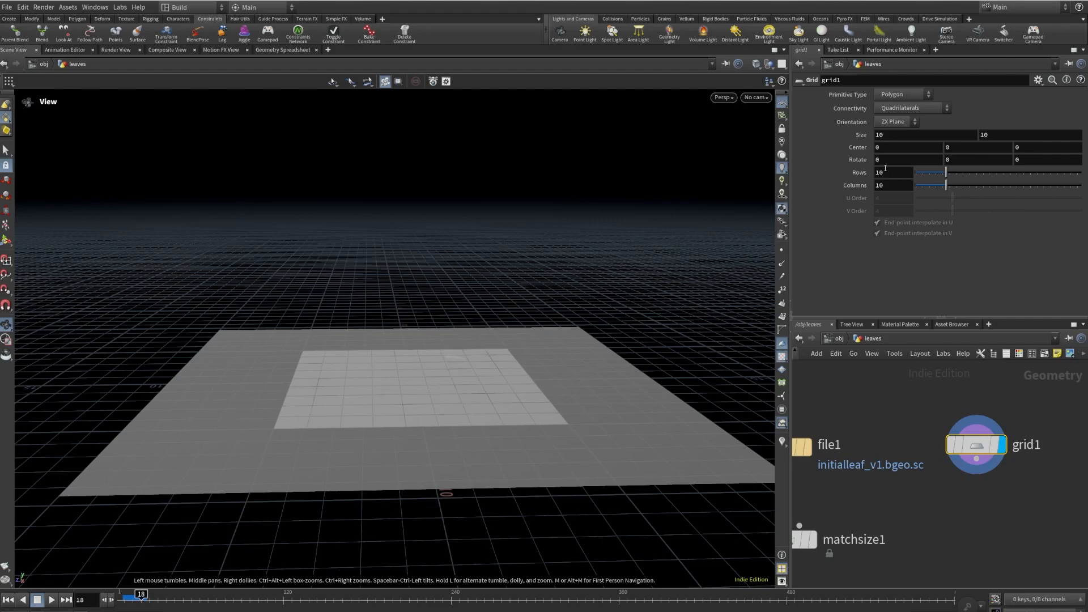
{"action": "double_click", "coordinate": [1000, 135]}
{"action": "type", "text": "4.2"}
{"action": "key", "text": "Return"}
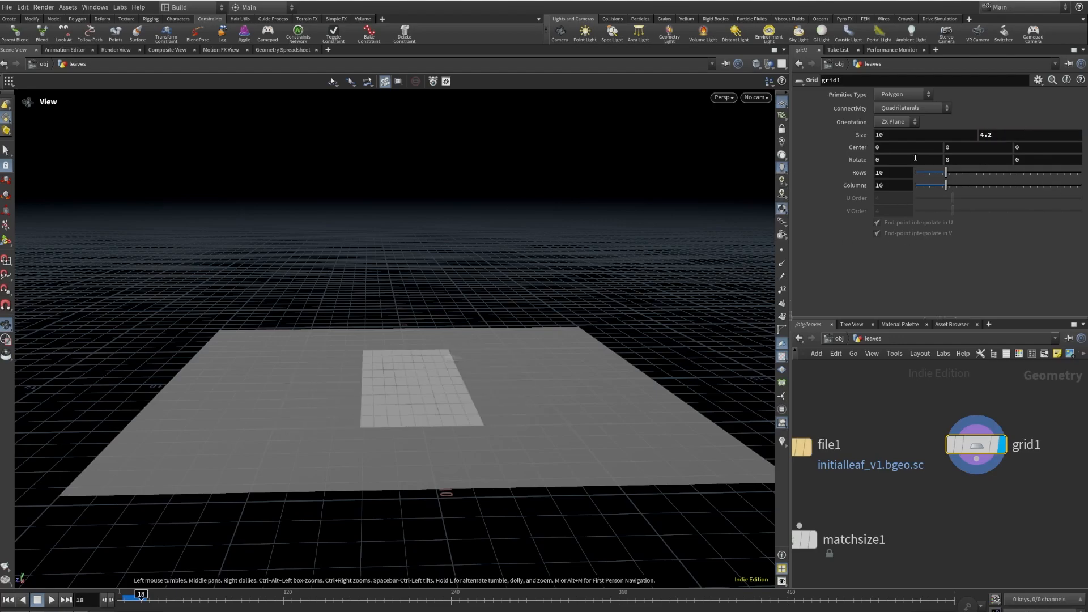
- Set the X rotation of the leaves object's grid1 to 95
{"action": "type", "text": "95"}
{"action": "key", "text": "Return"}
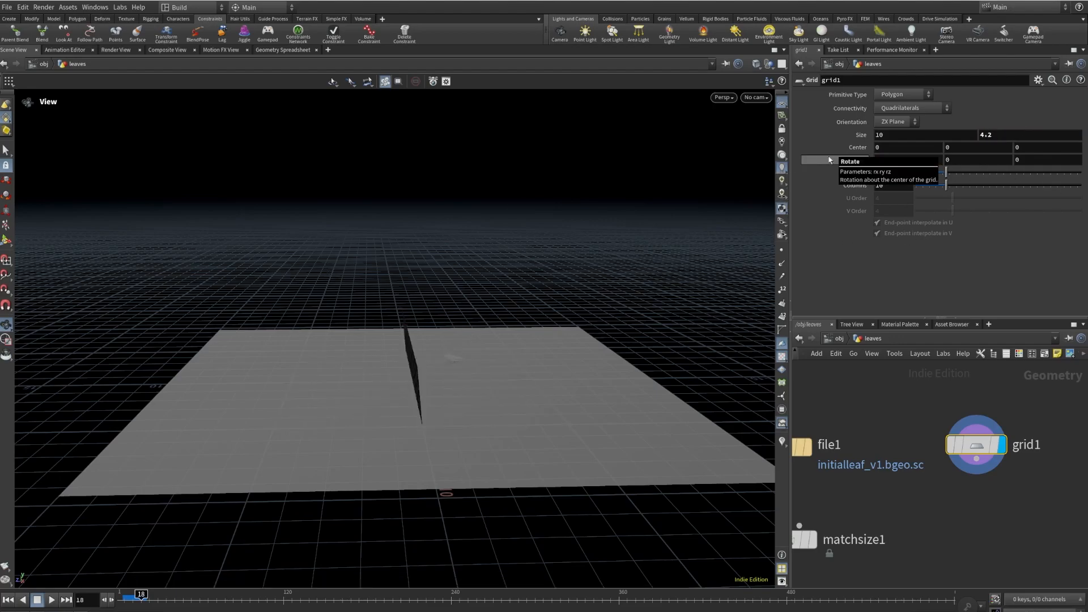
{"action": "left_click_drag", "start_coordinate": [420, 375], "coordinate": [478, 384]}
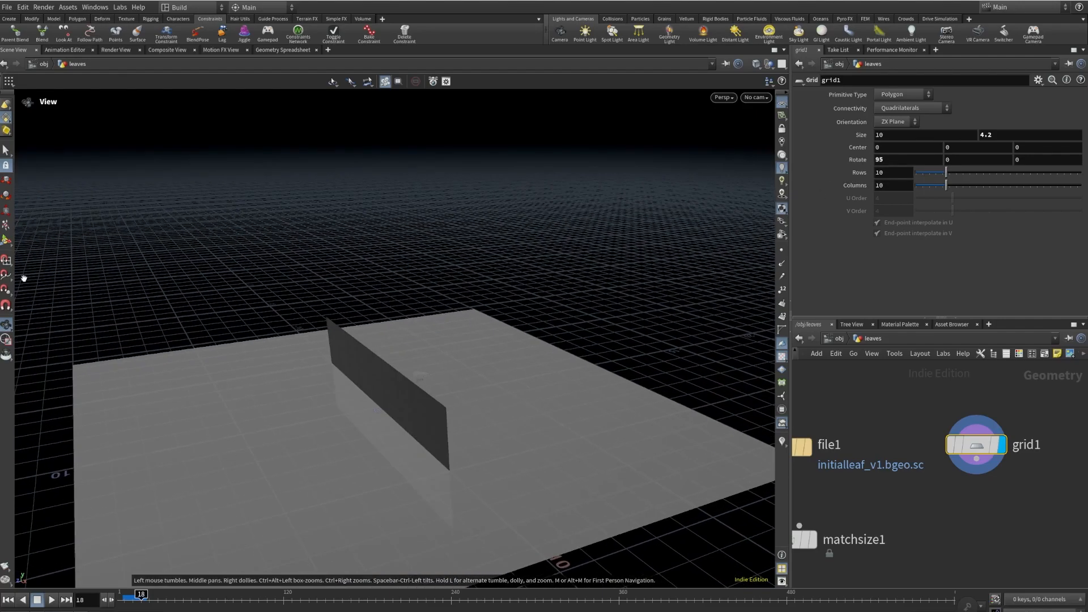
- Set the leaves object's grid1 rotation to 95, 200 and -2.7
{"action": "left_click", "coordinate": [6, 241]}
{"action": "left_click_drag", "start_coordinate": [408, 426], "coordinate": [456, 404]}
{"action": "left_click_drag", "start_coordinate": [989, 159], "coordinate": [914, 166]}
{"action": "type", "text": "200"}
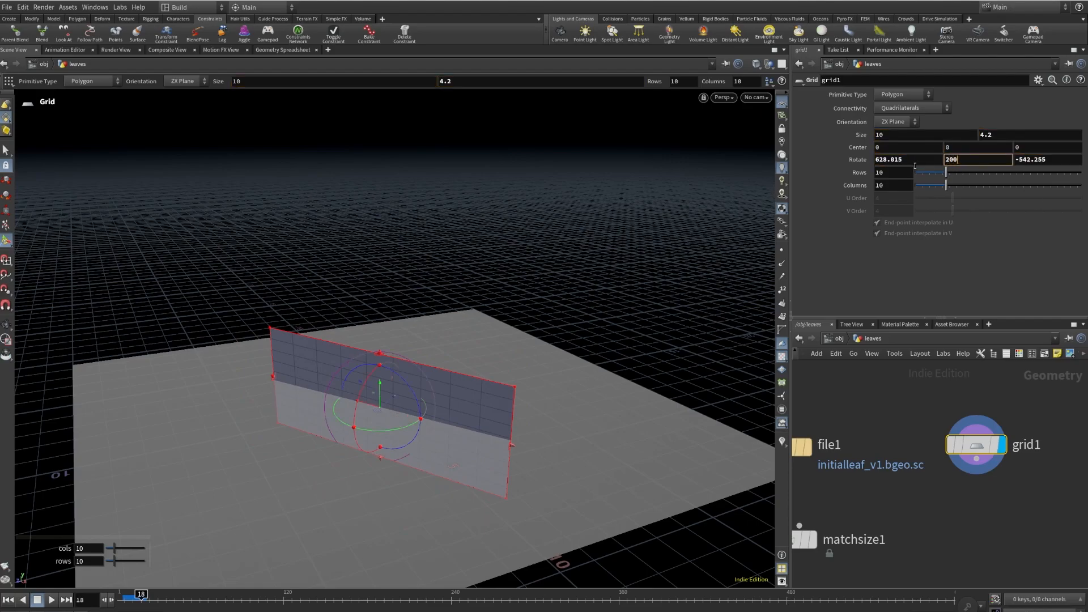
{"action": "key", "text": "Return"}
{"action": "key", "text": "shift+Tab"}
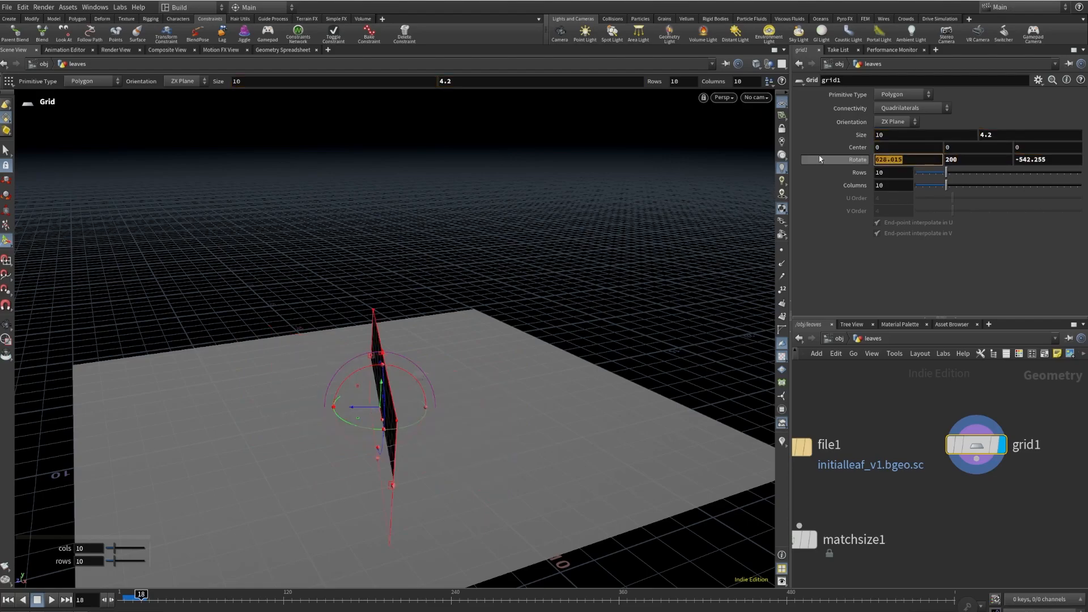
{"action": "type", "text": "95"}
{"action": "key", "text": "Return"}
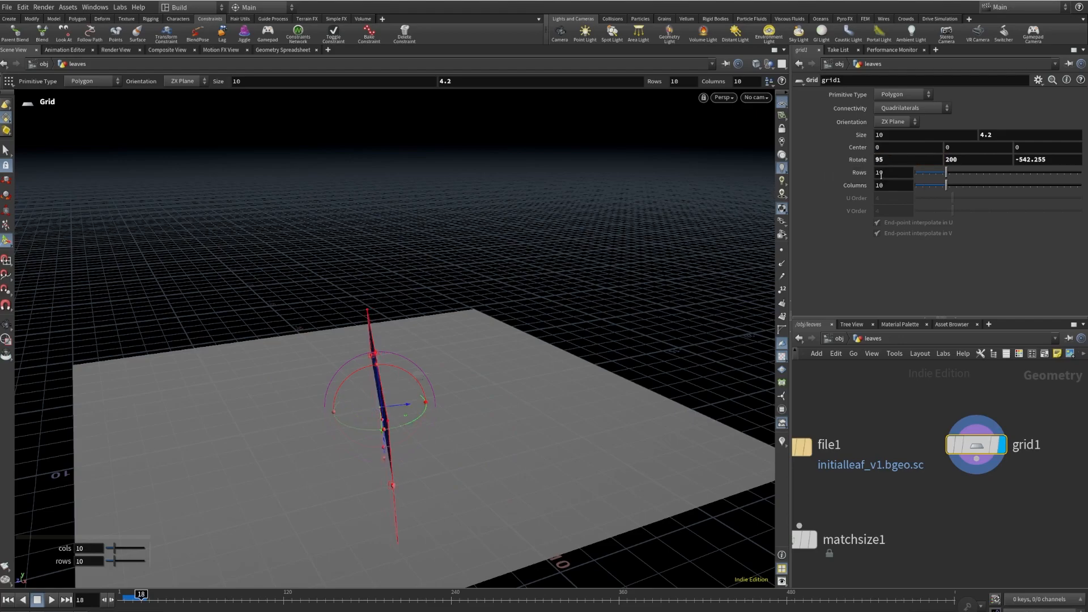
{"action": "left_click", "coordinate": [1067, 164]}
{"action": "type", "text": "-2.7"}
{"action": "key", "text": "Return"}
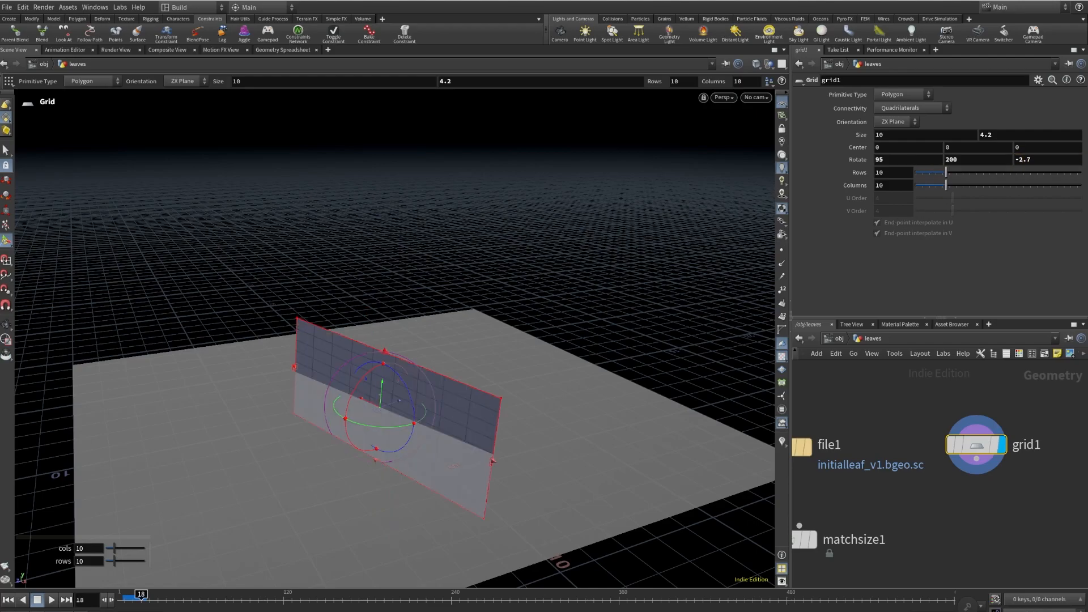
- Give grid1 20 rows and 40 columns, and return to the plain view tool
{"action": "left_click", "coordinate": [899, 172]}
{"action": "type", "text": "20"}
{"action": "key", "text": "Return"}
{"action": "left_click", "coordinate": [895, 183]}
{"action": "type", "text": "40"}
{"action": "key", "text": "Return"}
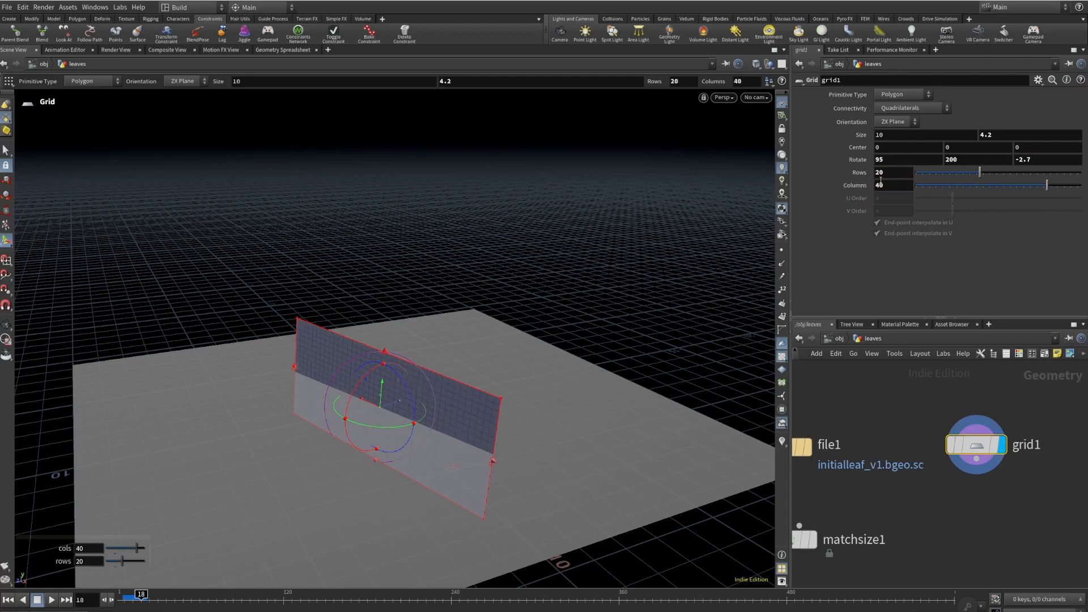
{"action": "key", "text": "Escape"}
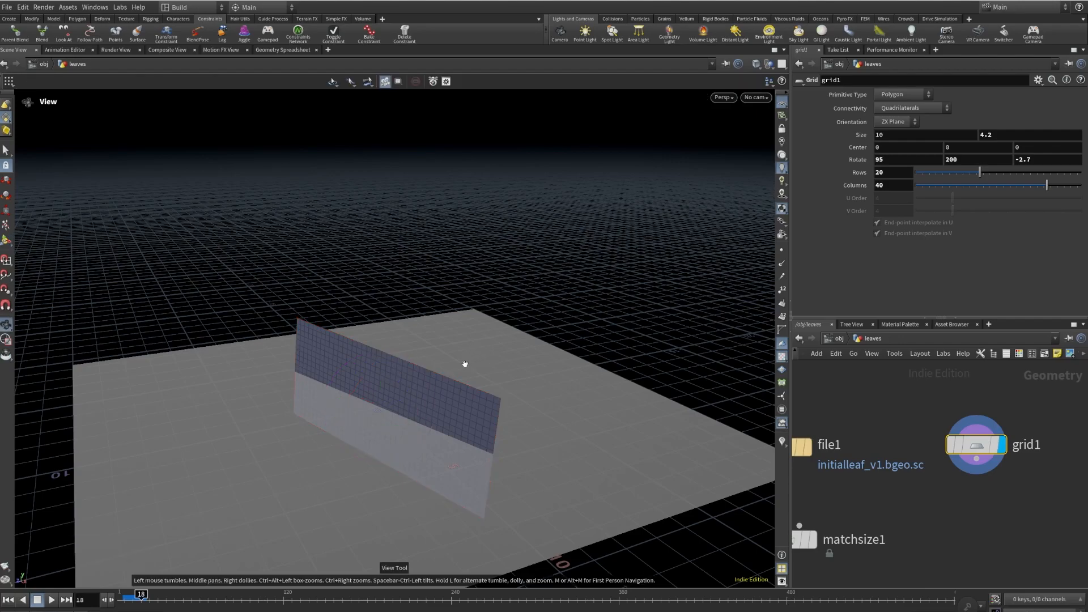
- Set grid1's center to 0.8, 1.67 and 6
{"action": "left_click_drag", "start_coordinate": [402, 418], "coordinate": [414, 423]}
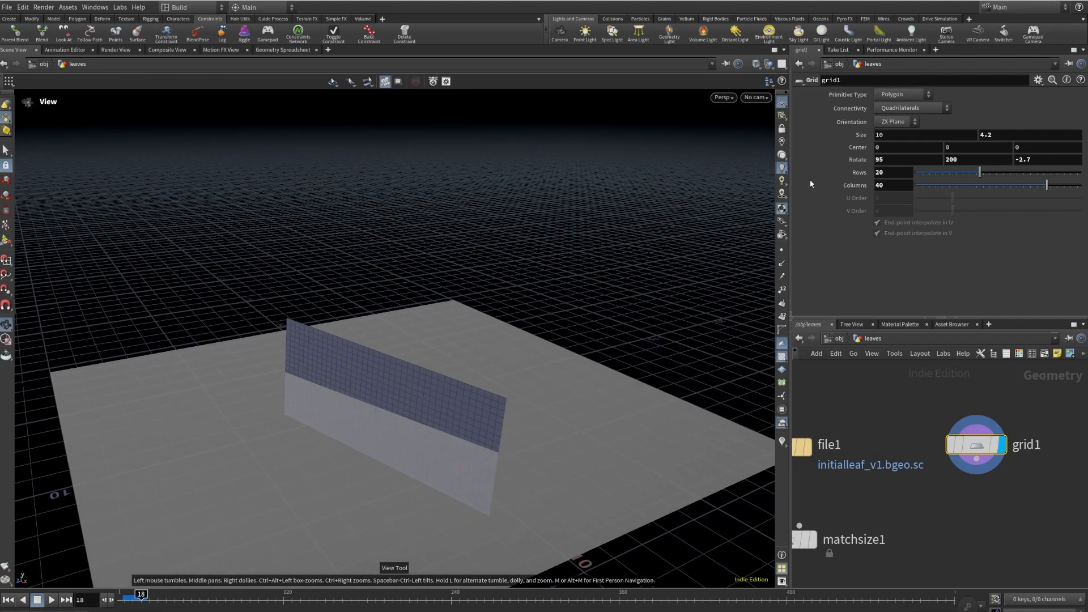
{"action": "left_click_drag", "start_coordinate": [952, 148], "coordinate": [914, 148]}
{"action": "type", "text": "1.67"}
{"action": "key", "text": "Return"}
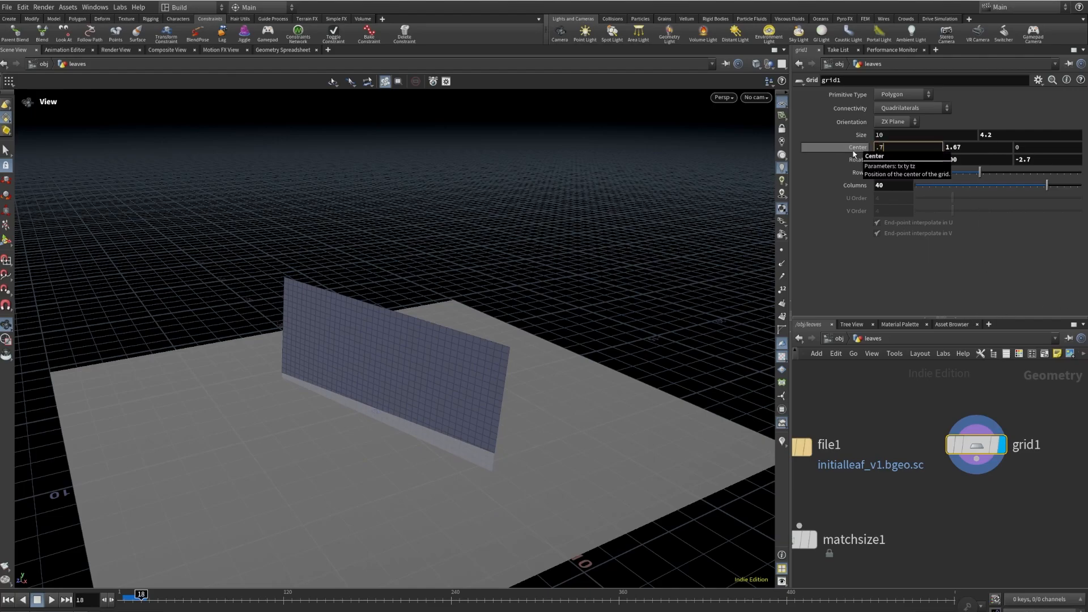
{"action": "key", "text": "Return"}
{"action": "type", "text": ".8"}
{"action": "key", "text": "Return"}
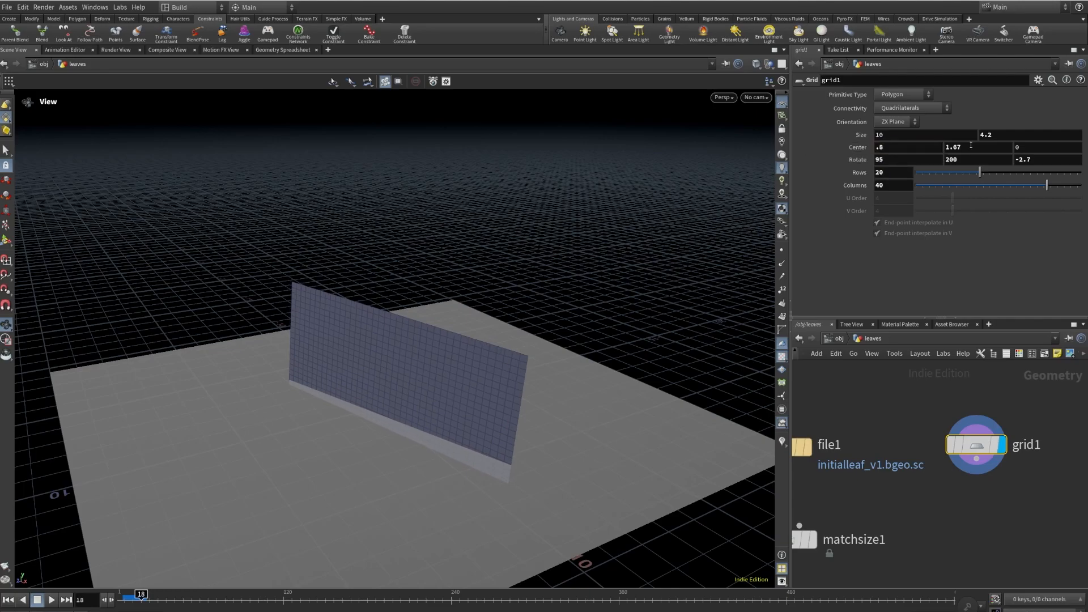
{"action": "left_click", "coordinate": [1055, 148]}
{"action": "key", "text": "Return"}
{"action": "left_click_drag", "start_coordinate": [459, 372], "coordinate": [192, 430]}
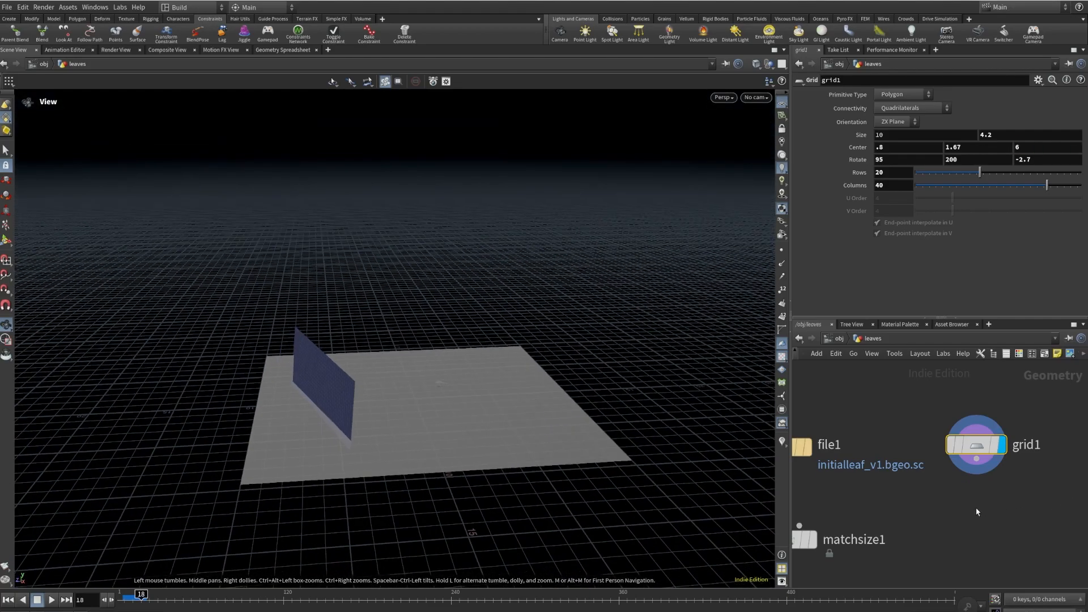
- Add a Match Size node after grid1 and make it the displayed node
{"action": "scroll", "coordinate": [980, 511], "scroll_direction": "down", "scroll_amount": 2}
{"action": "scroll", "coordinate": [982, 505], "scroll_direction": "up", "scroll_amount": 3}
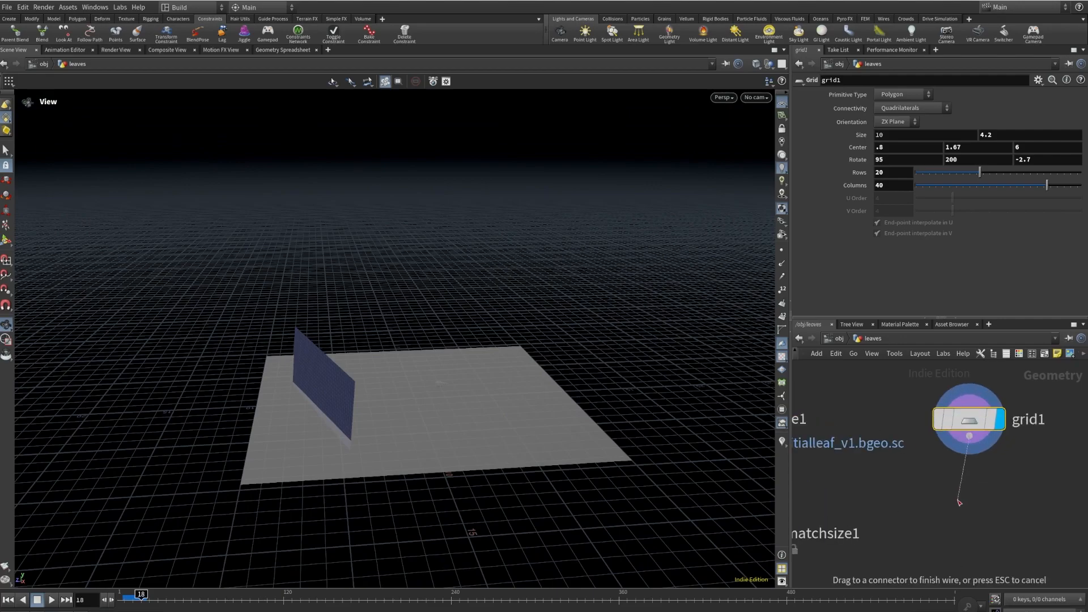
{"action": "key", "text": "Tab"}
{"action": "type", "text": "matc"}
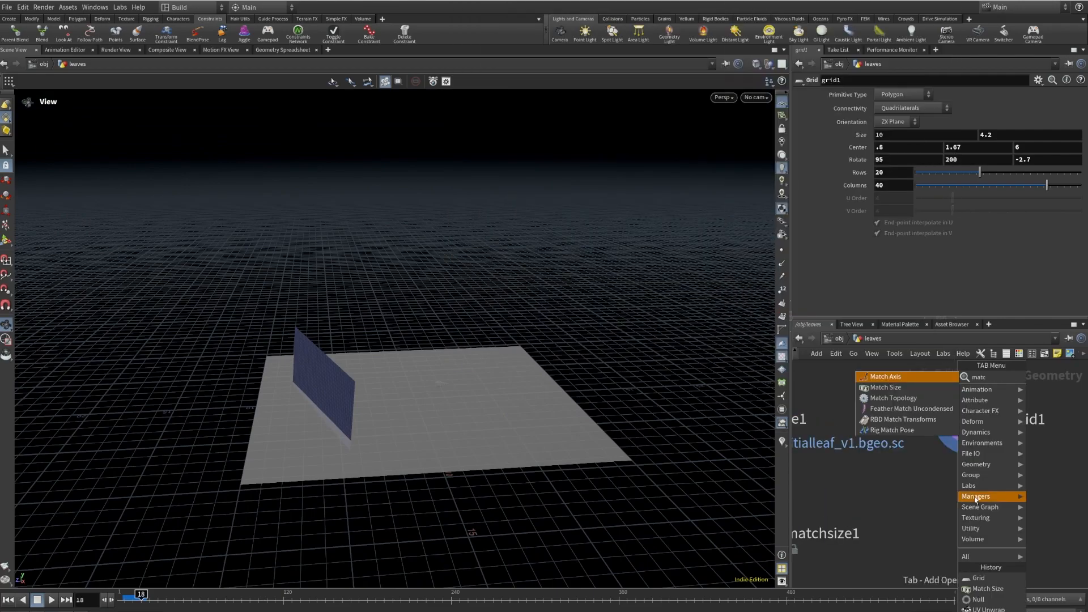
{"action": "left_click", "coordinate": [887, 387]}
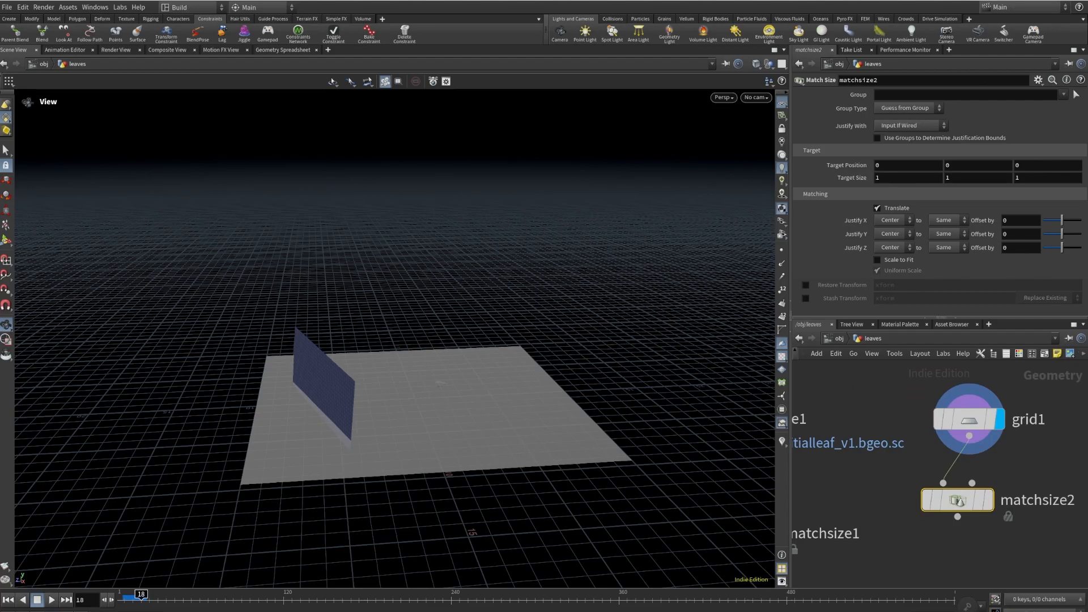
{"action": "left_click", "coordinate": [987, 500]}
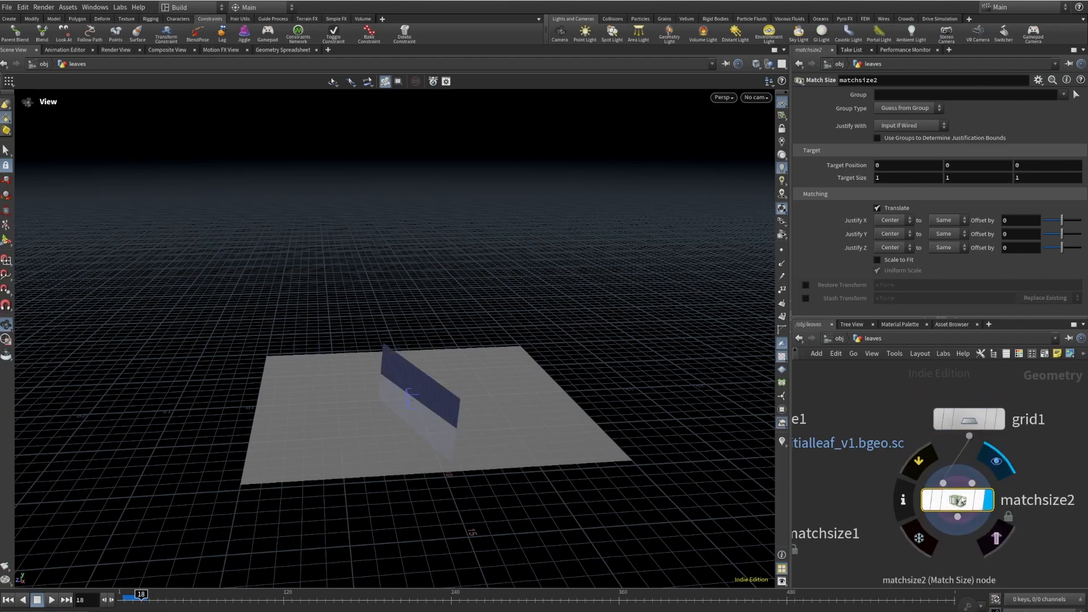
- Set matchsize2's X and Z justification to None and its Y justification to Min, and check the node's geometry info
{"action": "left_click", "coordinate": [893, 220]}
{"action": "left_click", "coordinate": [886, 230]}
{"action": "left_click", "coordinate": [893, 248]}
{"action": "left_click", "coordinate": [885, 258]}
{"action": "left_click", "coordinate": [892, 233]}
{"action": "left_click", "coordinate": [884, 255]}
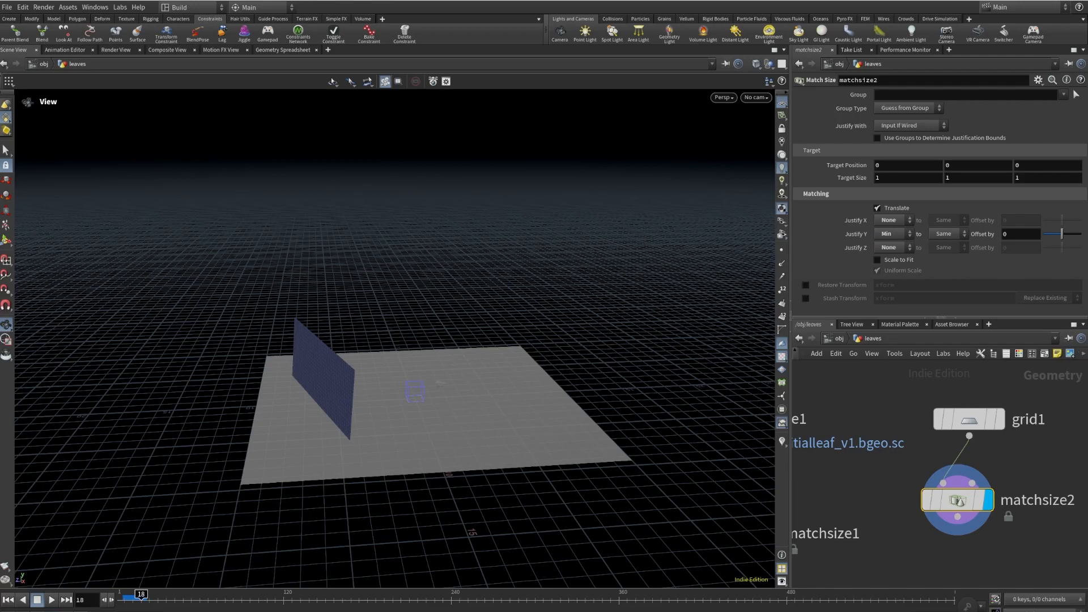
{"action": "middle_click", "coordinate": [957, 500]}
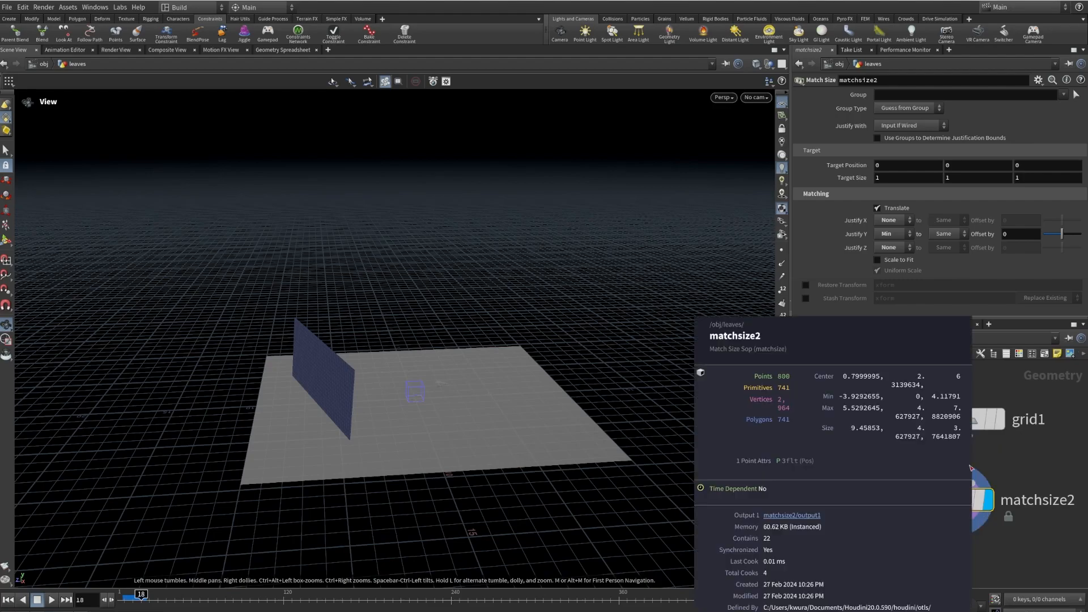
- Add a Mountain node after matchsize2 and make it the displayed node
{"action": "middle_click_drag", "start_coordinate": [1012, 477], "coordinate": [993, 404]}
{"action": "left_click", "coordinate": [939, 444]}
{"action": "key", "text": "Tab"}
{"action": "type", "text": "m"}
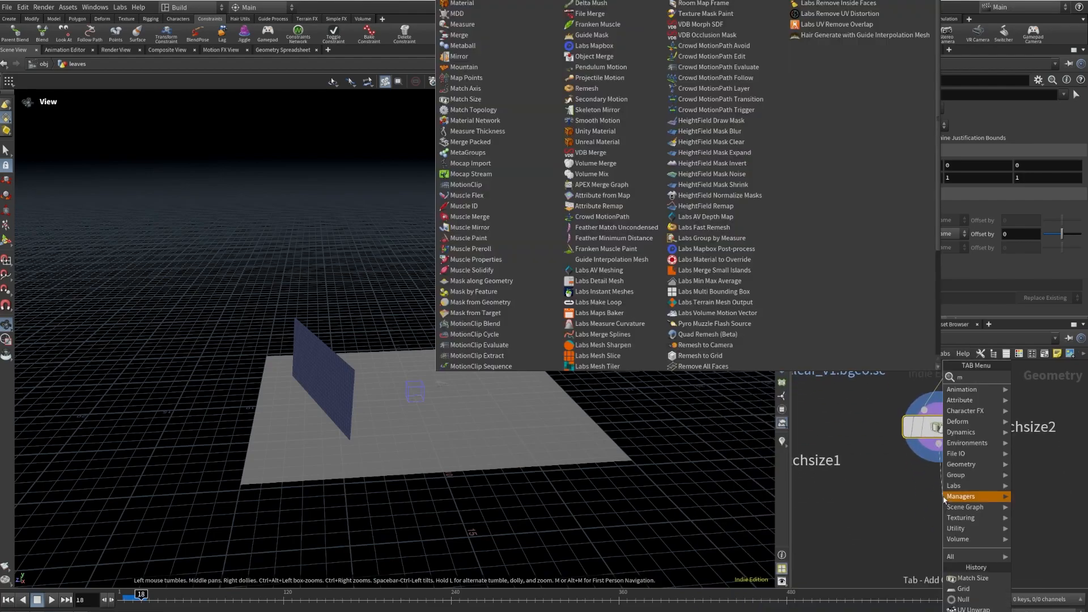
{"action": "type", "text": "oun"}
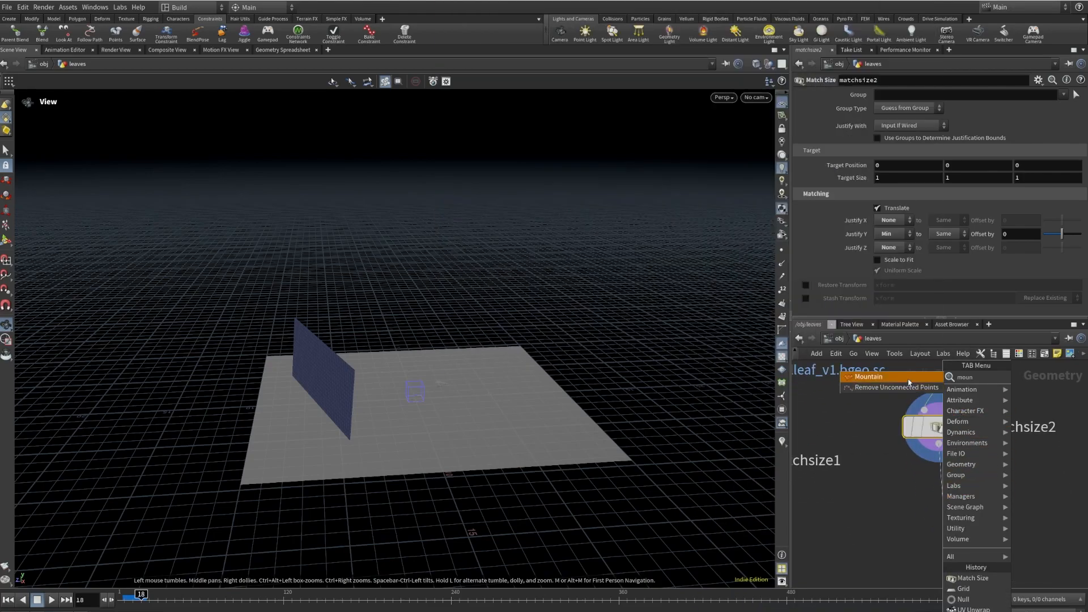
{"action": "left_click", "coordinate": [909, 378]}
{"action": "left_click", "coordinate": [973, 497]}
- Set mountain1's noise amplitude to 0.55
{"action": "left_click_drag", "start_coordinate": [386, 397], "coordinate": [167, 380]}
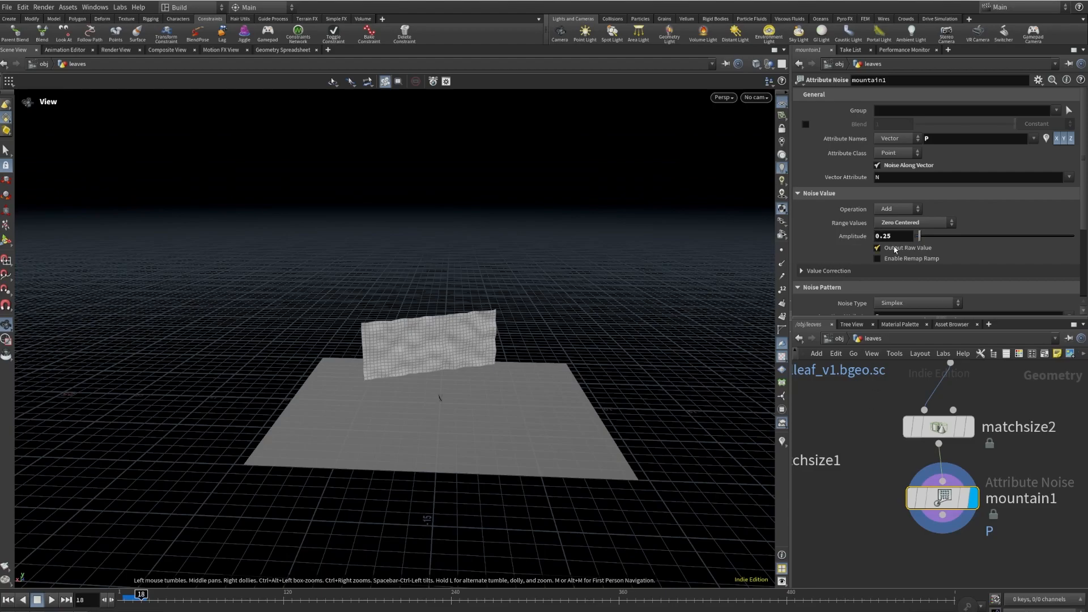
{"action": "double_click", "coordinate": [885, 236]}
{"action": "type", "text": "55"}
{"action": "key", "text": "Return"}
{"action": "scroll", "coordinate": [453, 342], "scroll_direction": "up", "scroll_amount": 3}
{"action": "mouse_move", "coordinate": [452, 341]}
{"action": "left_mouse_down"}
{"action": "mouse_move", "coordinate": [428, 349]}
{"action": "mouse_move", "coordinate": [583, 316]}
{"action": "mouse_move", "coordinate": [682, 338]}
{"action": "mouse_move", "coordinate": [457, 355]}
{"action": "left_mouse_up"}
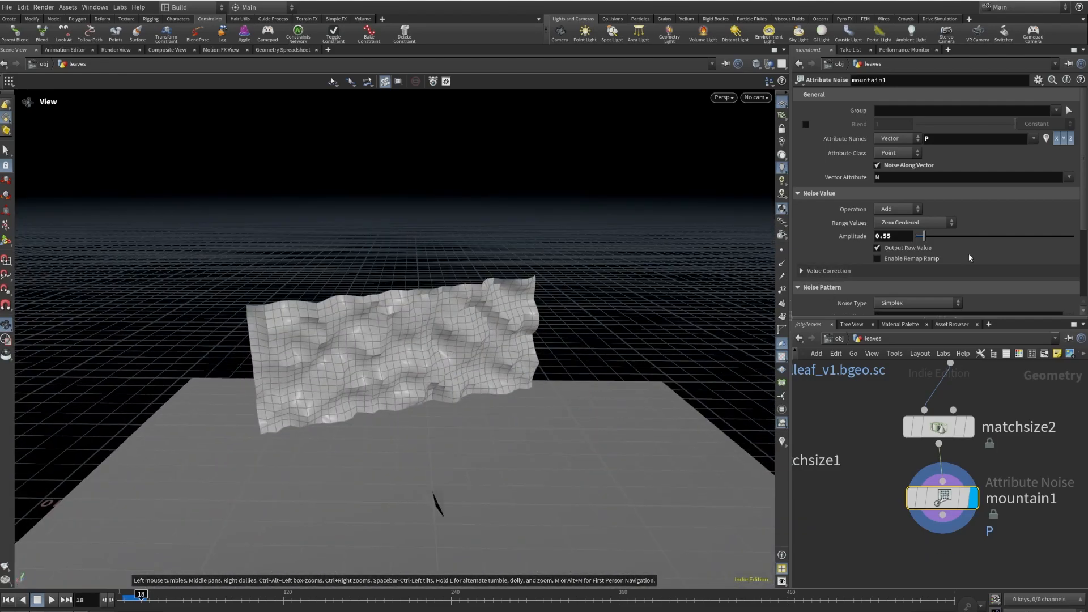
- Set the element size of mountain1's noise pattern to 1.1
{"action": "scroll", "coordinate": [975, 256], "scroll_direction": "down", "scroll_amount": 3}
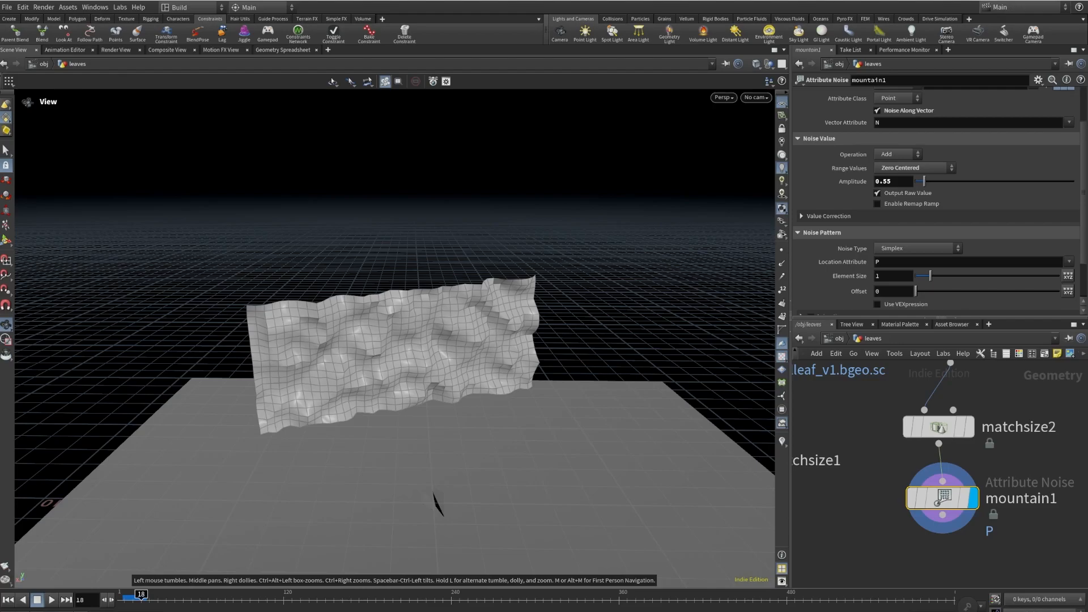
{"action": "scroll", "coordinate": [901, 238], "scroll_direction": "down", "scroll_amount": 3}
{"action": "left_click", "coordinate": [901, 224]}
{"action": "type", "text": ".1"}
{"action": "key", "text": "Return"}
{"action": "left_click_drag", "start_coordinate": [441, 295], "coordinate": [448, 368]}
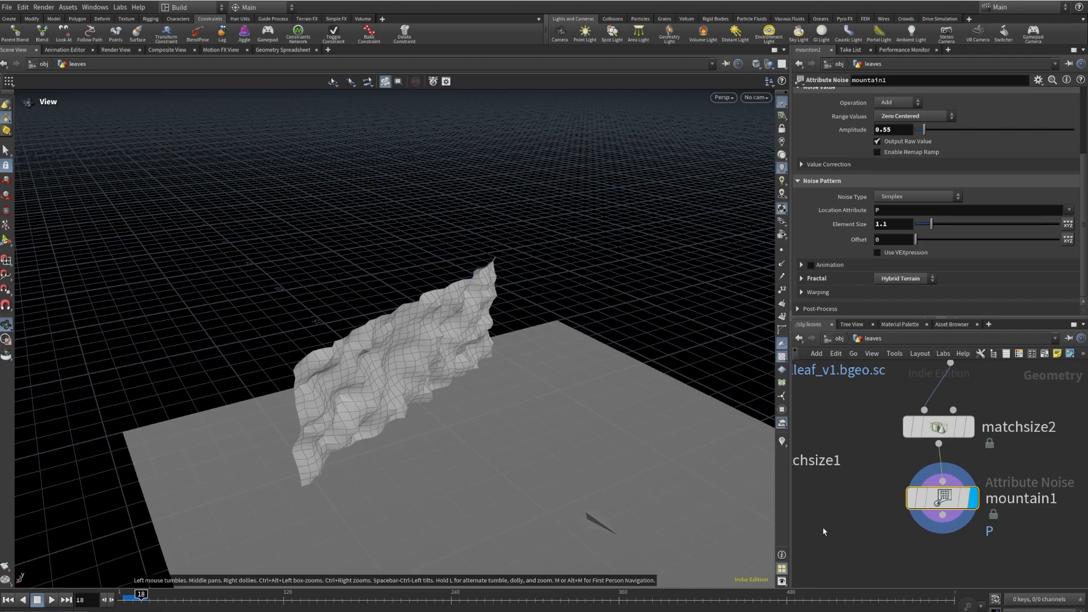
- Add a Scatter and Align node after mountain1 and make it the displayed node
{"action": "key", "text": "Tab"}
{"action": "type", "text": "scattera"}
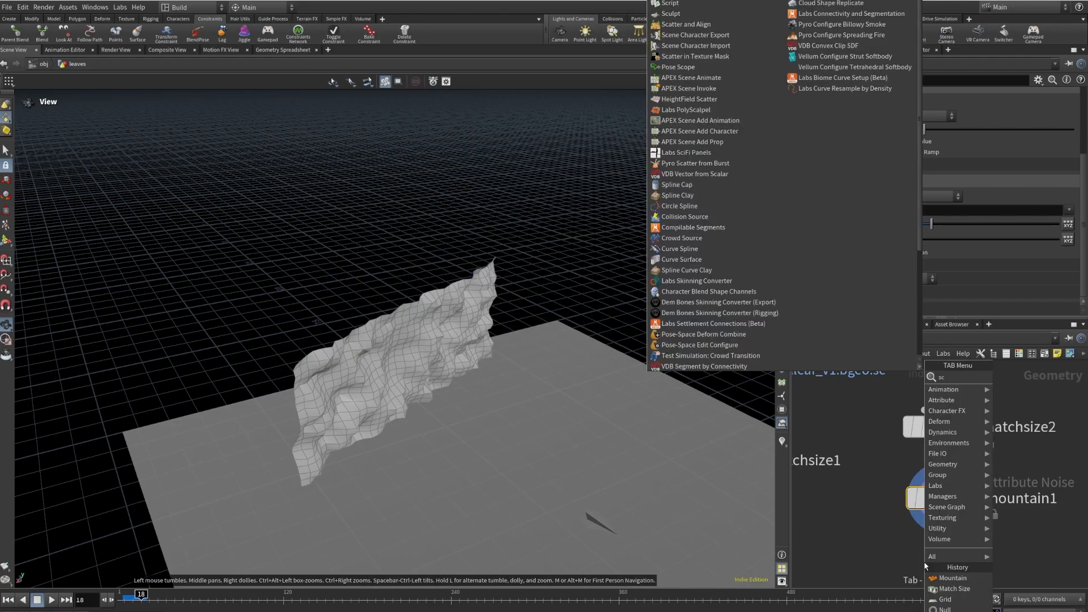
{"action": "key", "text": "Return"}
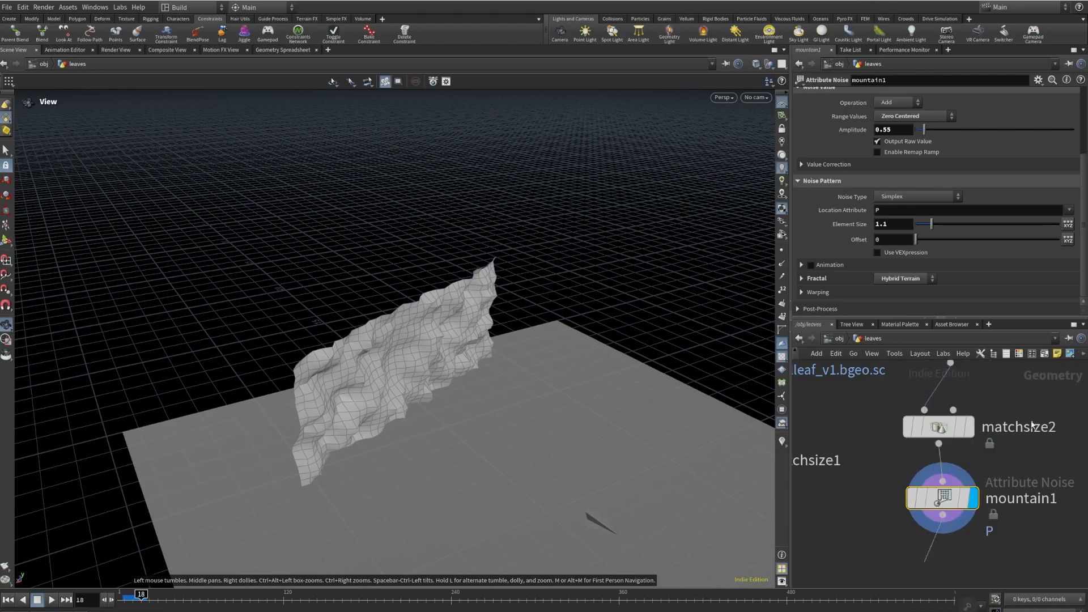
{"action": "left_click", "coordinate": [931, 569]}
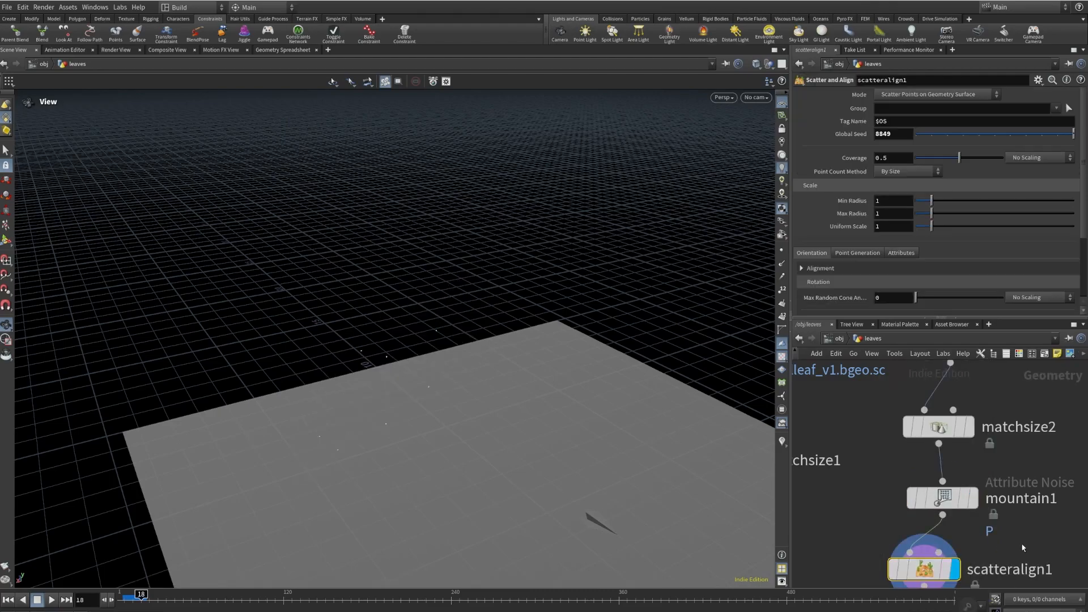
- Switch scatteralign1's point count method to Number of Points with 20 total points
{"action": "left_click_drag", "start_coordinate": [408, 395], "coordinate": [628, 350]}
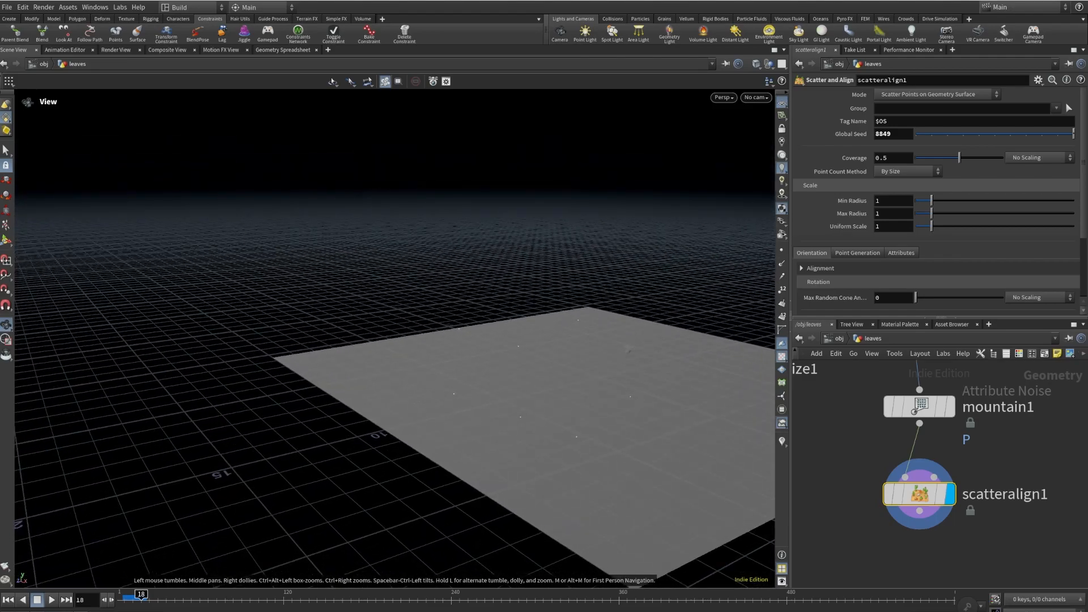
{"action": "left_click", "coordinate": [908, 172]}
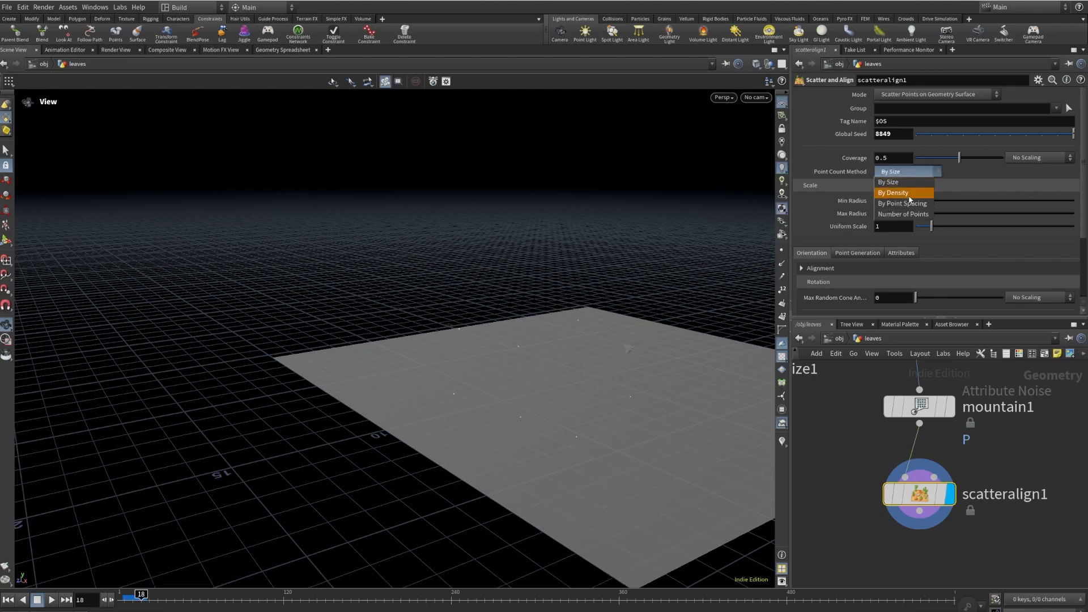
{"action": "left_click", "coordinate": [905, 214]}
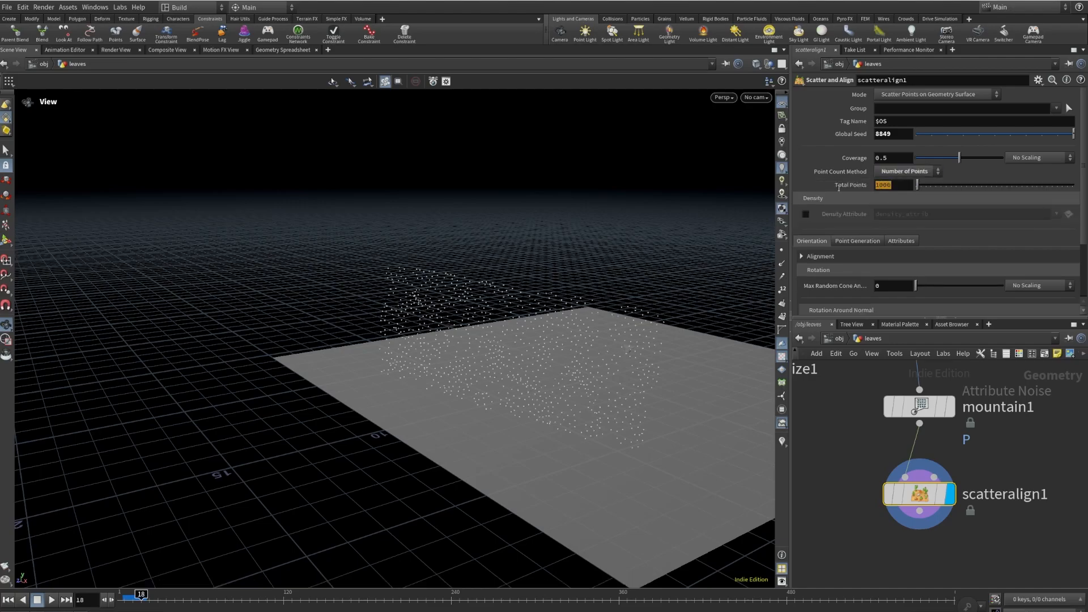
{"action": "type", "text": "20"}
{"action": "key", "text": "Return"}
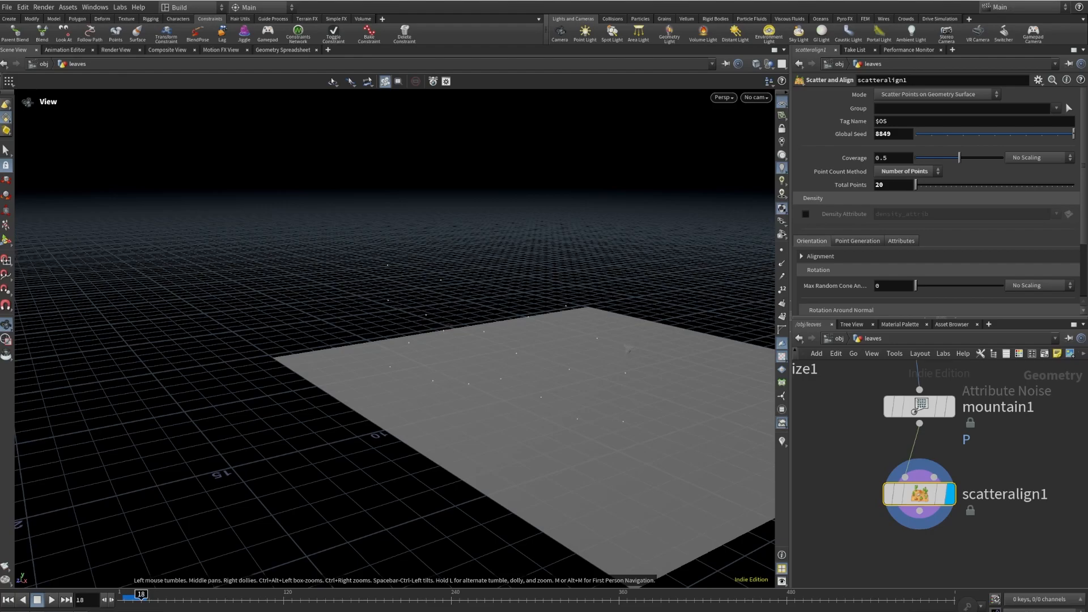
- Set scatteralign1's relax iterations to 4 and enable removal of overlapping points with an overlap tolerance of 0.221
{"action": "left_click", "coordinate": [869, 242]}
{"action": "scroll", "coordinate": [966, 223], "scroll_direction": "down", "scroll_amount": 2}
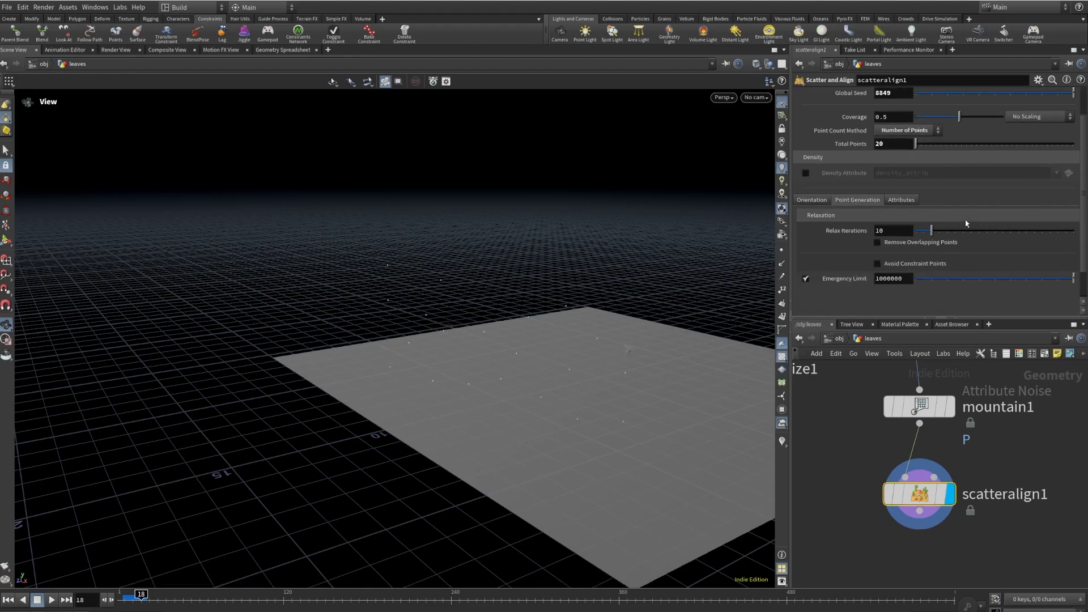
{"action": "left_click_drag", "start_coordinate": [894, 229], "coordinate": [817, 232]}
{"action": "type", "text": "4"}
{"action": "key", "text": "Return"}
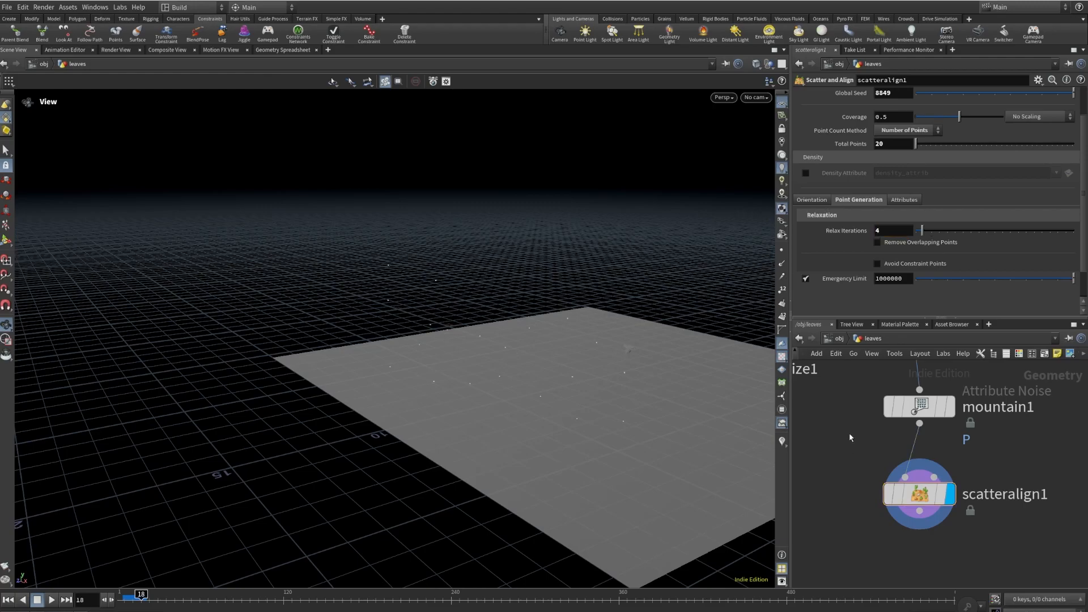
{"action": "left_click", "coordinate": [879, 243]}
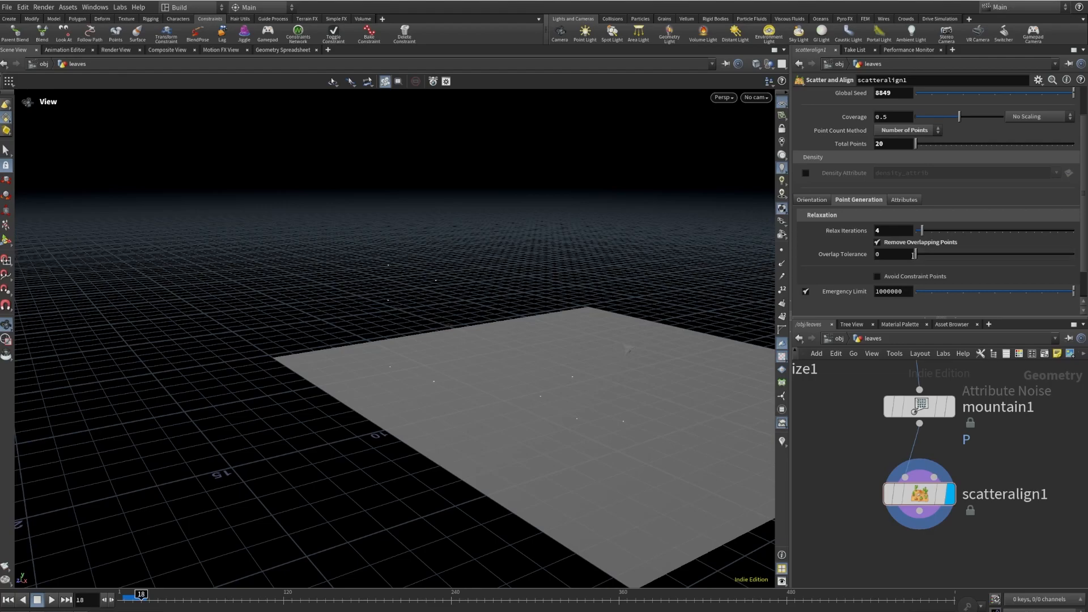
{"action": "type", "text": ".221"}
{"action": "key", "text": "Return"}
- Place a Copy to Points node below matchsize1 and scatteralign1 in the leaves network
{"action": "scroll", "coordinate": [904, 523], "scroll_direction": "down", "scroll_amount": 4}
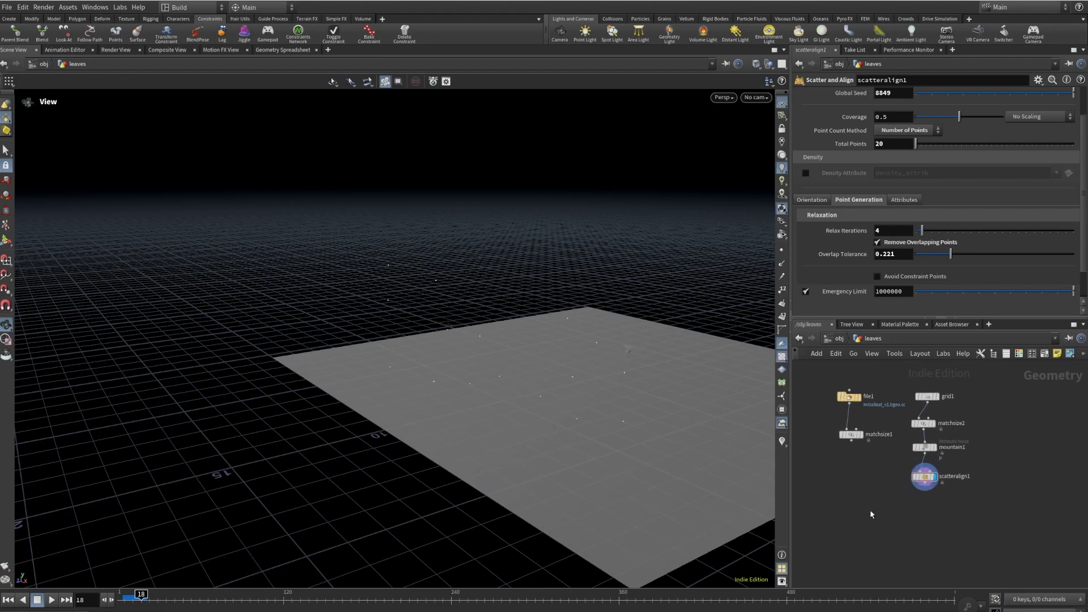
{"action": "key", "text": "Tab"}
{"action": "type", "text": "copyt"}
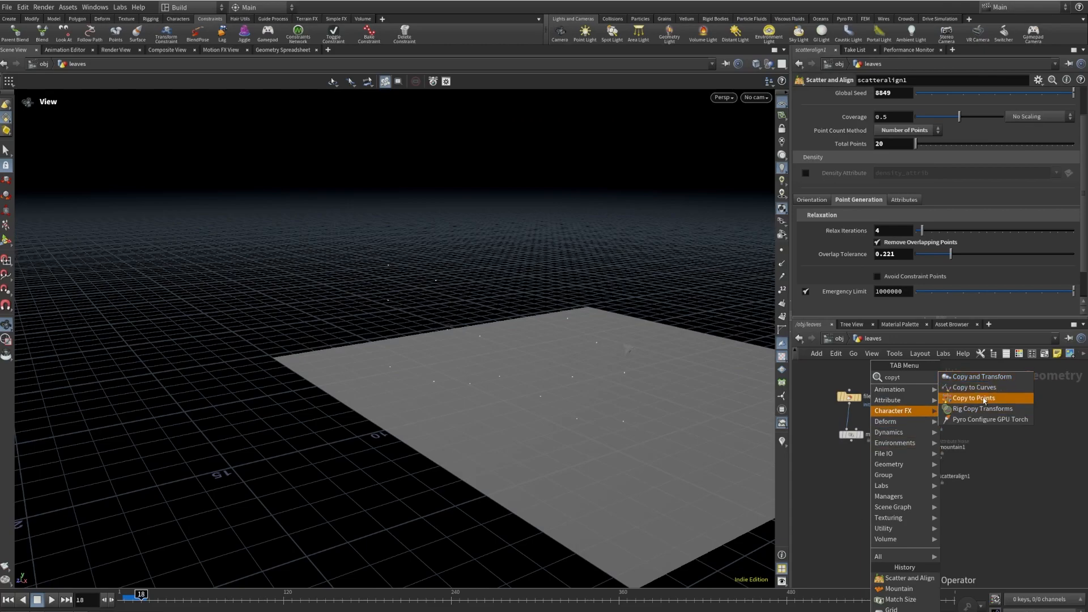
{"action": "left_click", "coordinate": [984, 400]}
{"action": "left_click", "coordinate": [871, 507]}
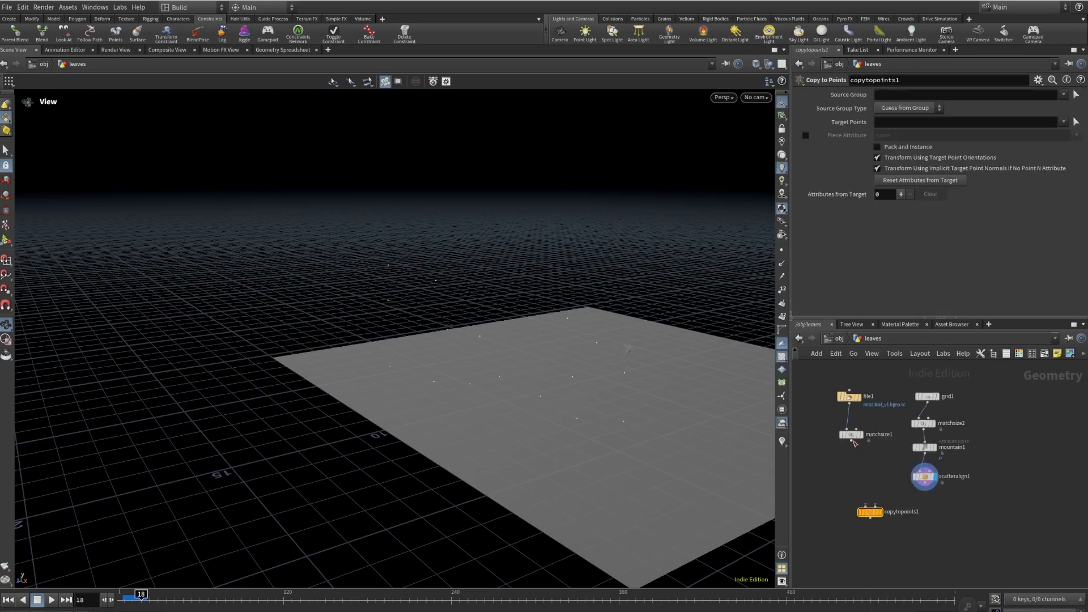
- Wire scatteralign1 into copytopoints1's target input, display the copied leaves, and switch the network's wires to the curved style
{"action": "left_click_drag", "start_coordinate": [924, 484], "coordinate": [875, 522]}
{"action": "left_click", "coordinate": [880, 521]}
{"action": "left_click_drag", "start_coordinate": [589, 451], "coordinate": [352, 387]}
{"action": "scroll", "coordinate": [961, 410], "scroll_direction": "up", "scroll_amount": 5}
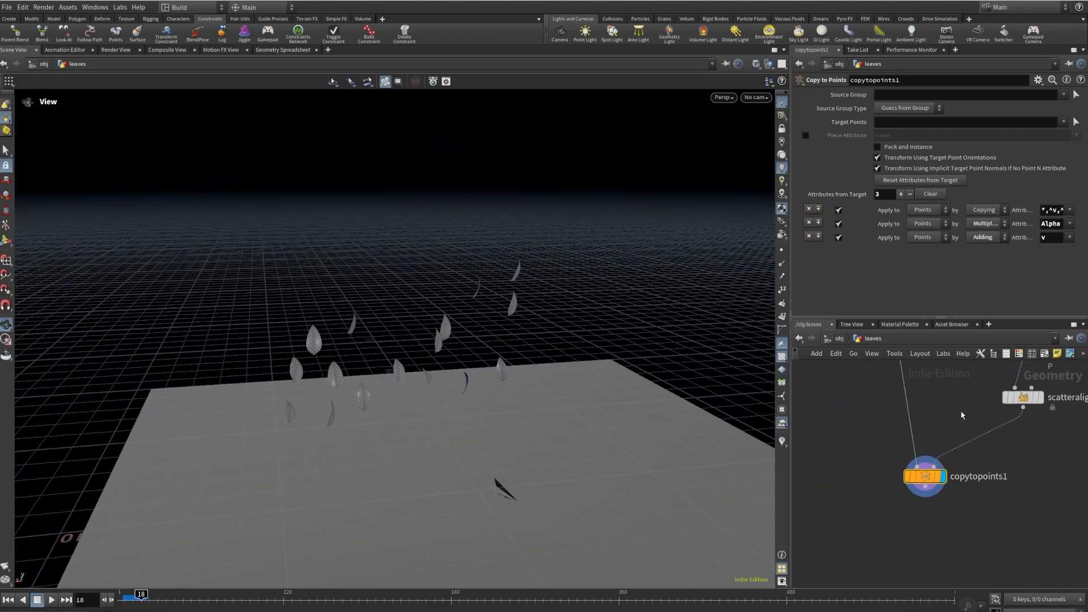
{"action": "key", "text": "shift+s"}
{"action": "middle_click_drag", "start_coordinate": [970, 432], "coordinate": [956, 451]}
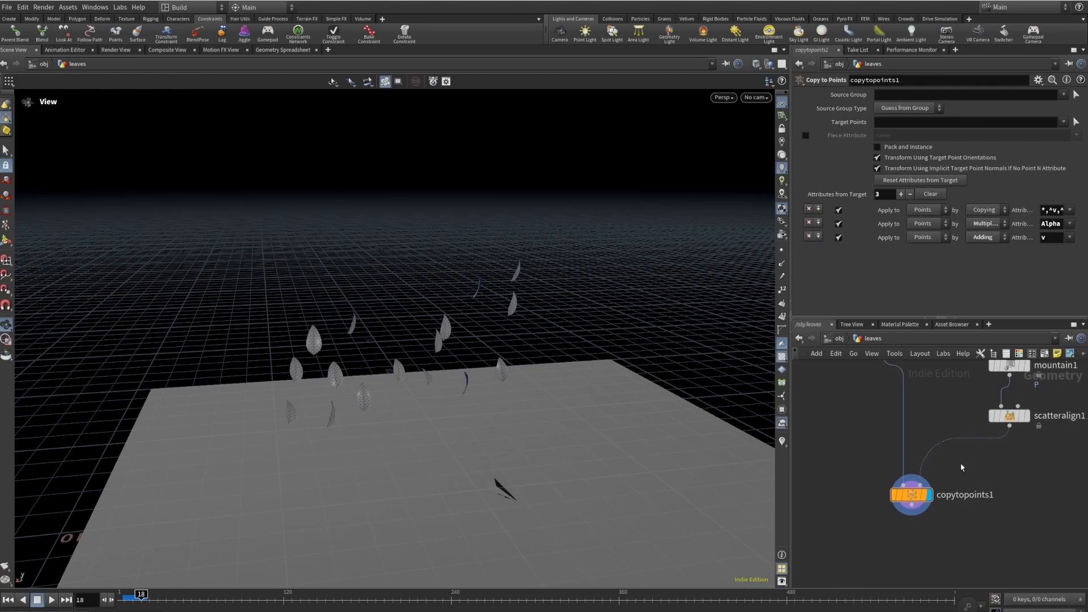
- Insert an Attribute Randomize node between scatteralign1 and copytopoints1
{"action": "key", "text": "Tab"}
{"action": "mouse_move", "coordinate": [962, 466]}
{"action": "type", "text": "attr ra"}
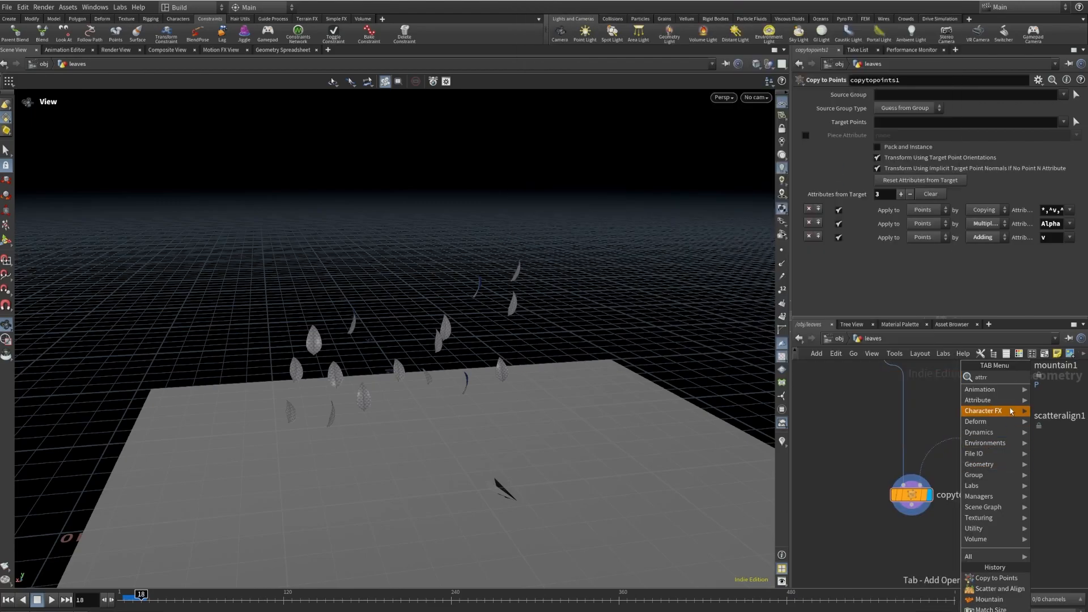
{"action": "left_click", "coordinate": [909, 376]}
{"action": "left_click", "coordinate": [952, 446]}
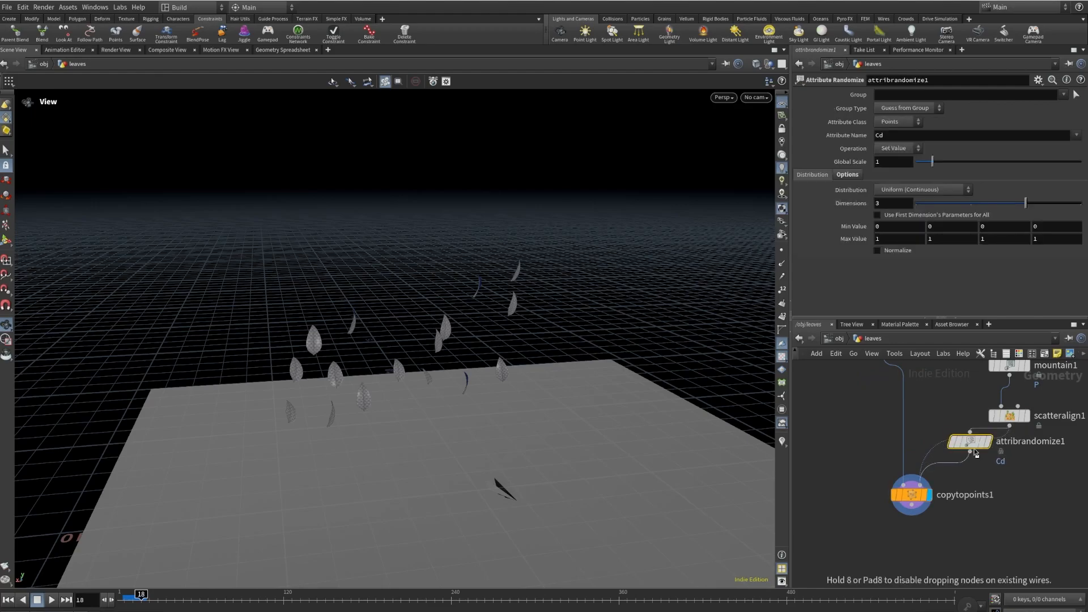
- Randomize the orient attribute in attribrandomize1 with 4 dimensions
{"action": "double_click", "coordinate": [898, 133]}
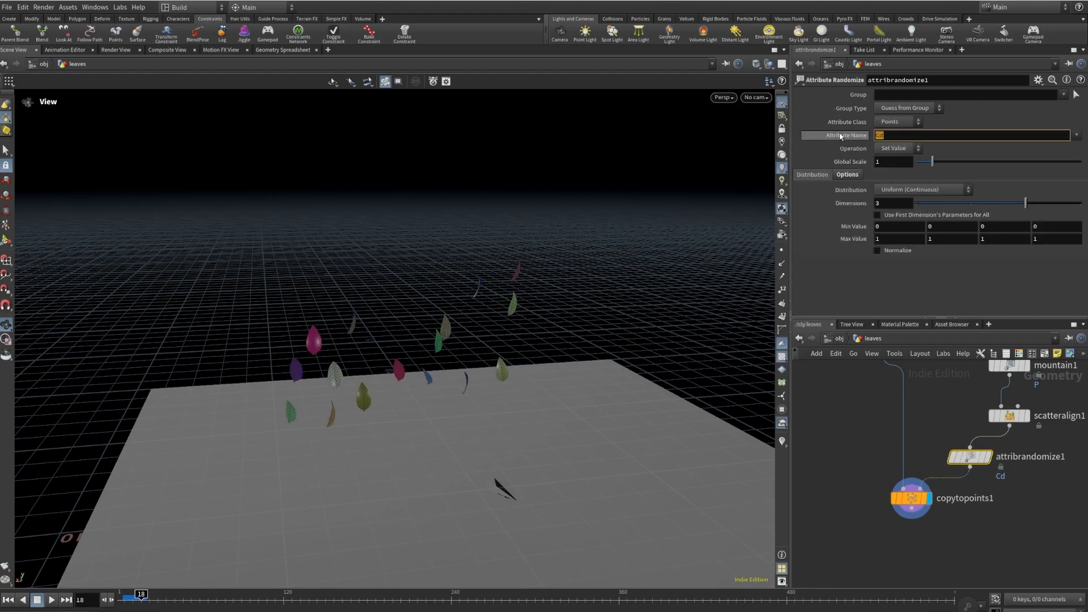
{"action": "type", "text": "orien"}
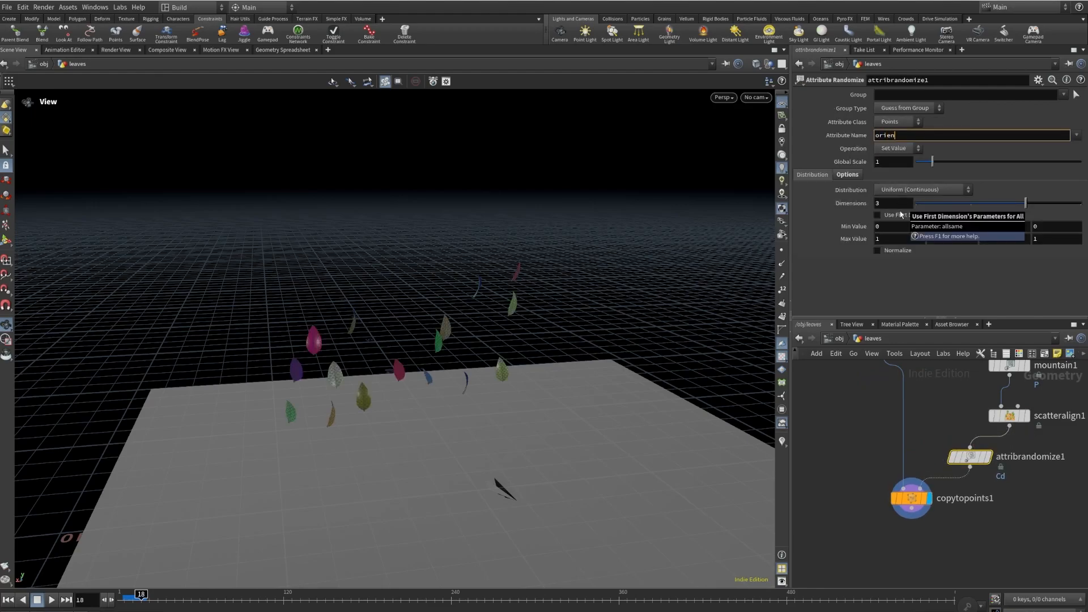
{"action": "type", "text": "t"}
{"action": "key", "text": "Return"}
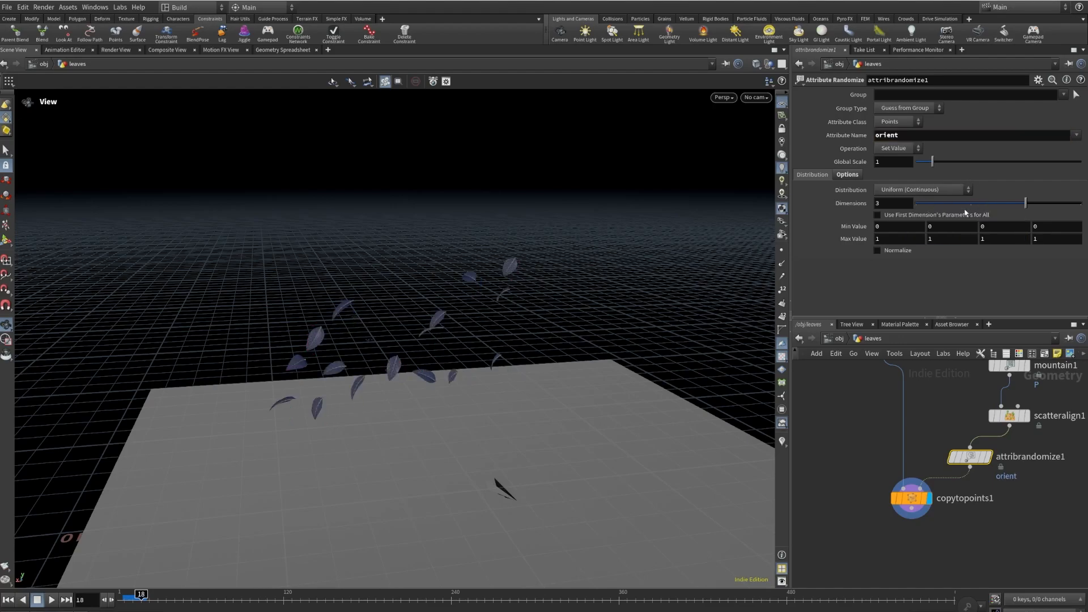
{"action": "left_click_drag", "start_coordinate": [1027, 204], "coordinate": [1079, 205]}
{"action": "left_click_drag", "start_coordinate": [504, 270], "coordinate": [572, 278]}
- Insert a second Attribute Randomize node between attribrandomize1 and copytopoints1 and set its attribute name to pscale
{"action": "left_click_drag", "start_coordinate": [913, 509], "coordinate": [888, 568]}
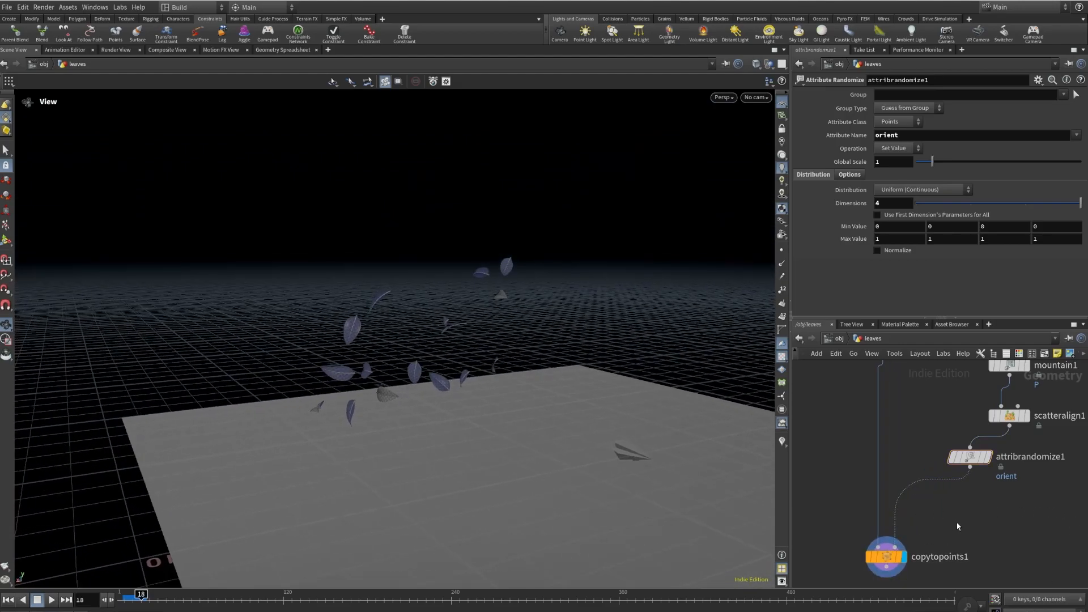
{"action": "key", "text": "Tab"}
{"action": "type", "text": "att"}
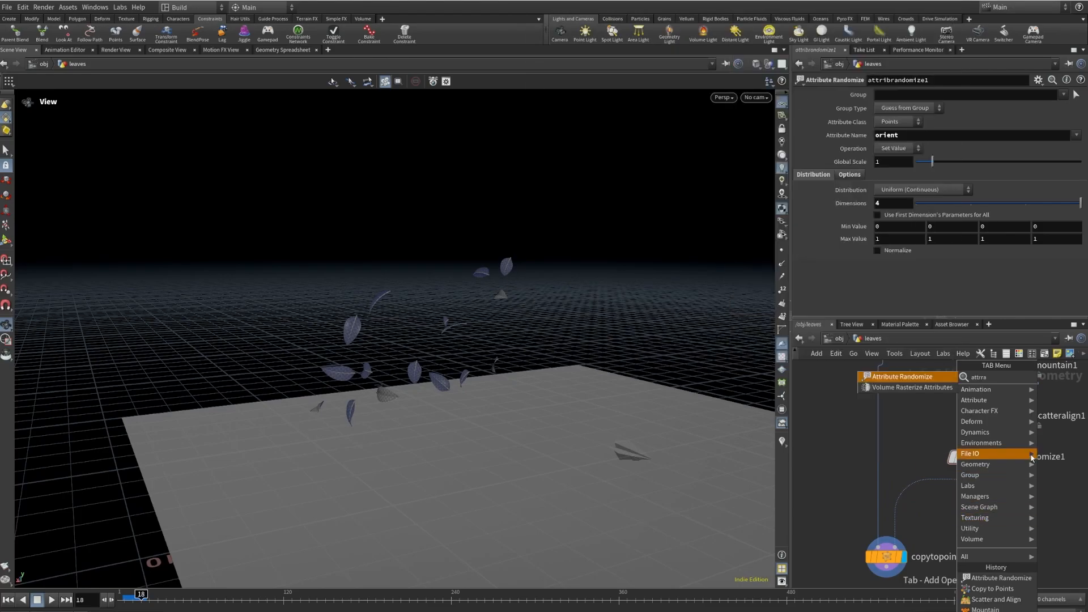
{"action": "left_click", "coordinate": [940, 406]}
{"action": "left_click", "coordinate": [928, 487]}
{"action": "left_click_drag", "start_coordinate": [916, 138], "coordinate": [820, 134]}
{"action": "type", "text": "pscale"}
{"action": "key", "text": "Return"}
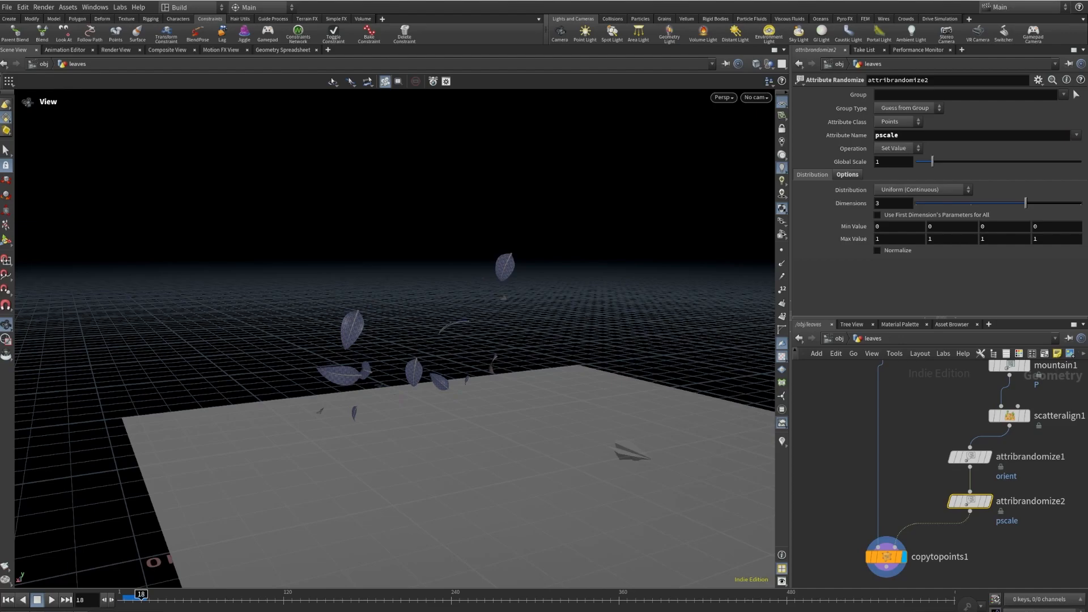
- Set the pscale randomization's global scale to 0.3, its dimensions to 1 and its min value to 0.08
{"action": "left_click_drag", "start_coordinate": [891, 163], "coordinate": [851, 168]}
{"action": "type", "text": ".3"}
{"action": "key", "text": "Return"}
{"action": "left_click_drag", "start_coordinate": [505, 353], "coordinate": [469, 389]}
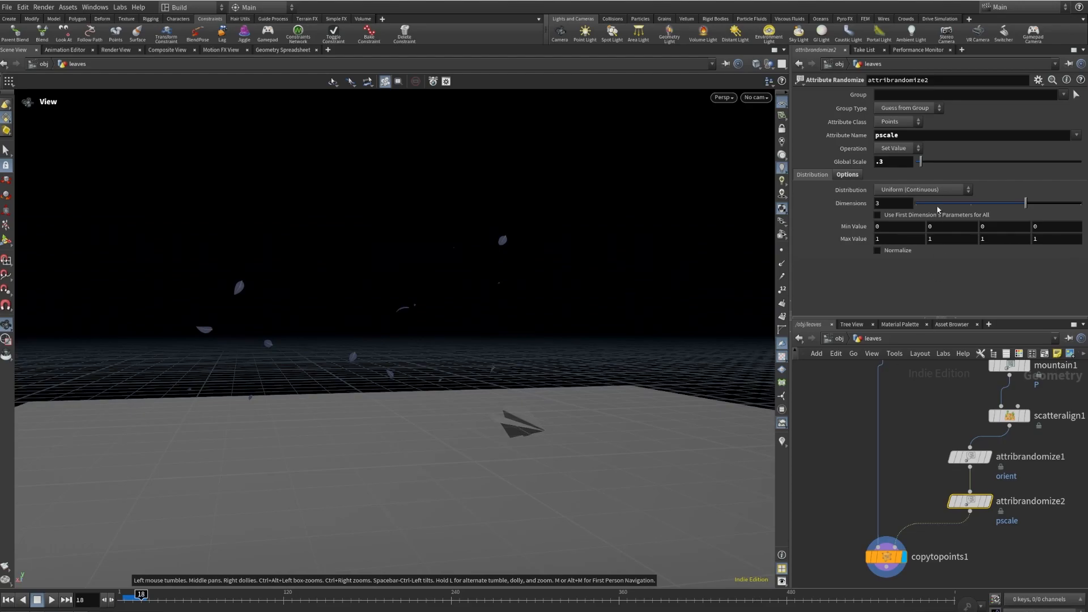
{"action": "left_click_drag", "start_coordinate": [937, 205], "coordinate": [903, 206]}
{"action": "left_click", "coordinate": [894, 217]}
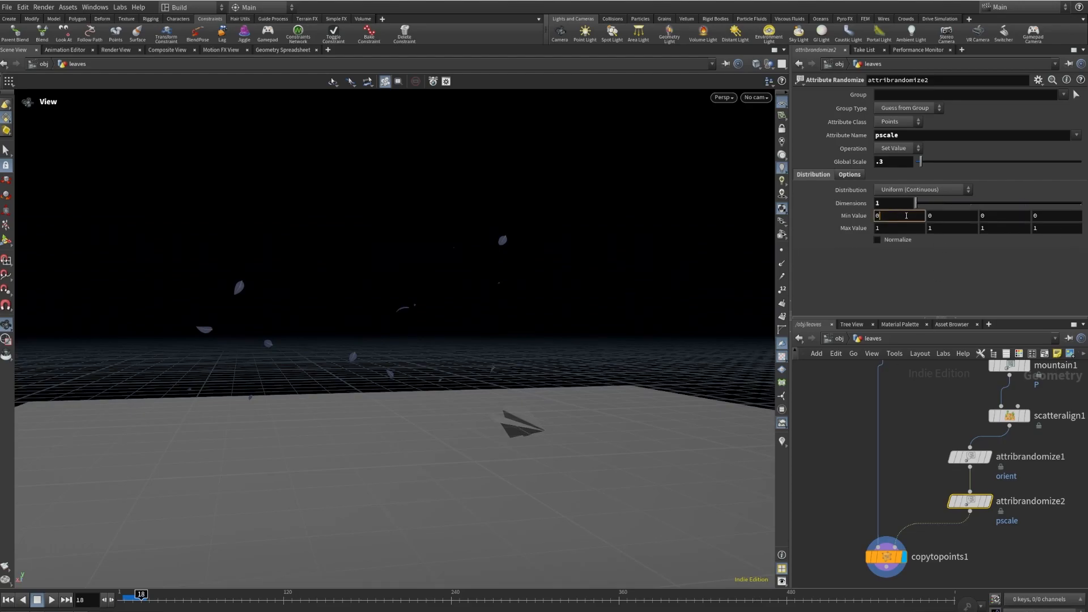
{"action": "type", "text": ".08"}
{"action": "key", "text": "Return"}
{"action": "left_click_drag", "start_coordinate": [284, 323], "coordinate": [444, 258]}
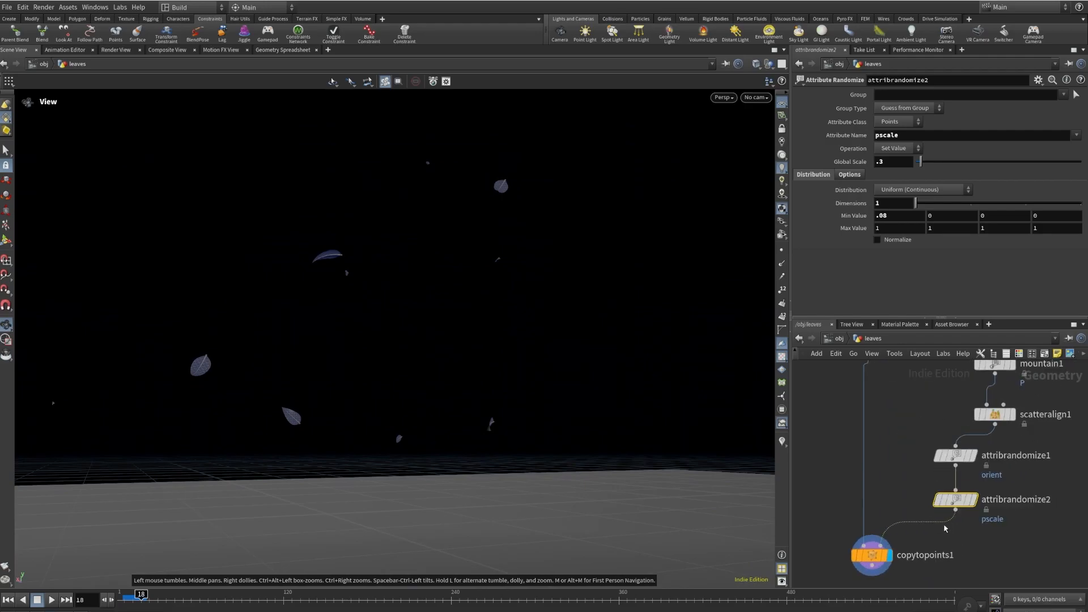
- Insert an Enumerate node between attribrandomize2 and copytopoints1 with its group type set to Points
{"action": "scroll", "coordinate": [945, 510], "scroll_direction": "up", "scroll_amount": 4}
{"action": "key", "text": "Tab"}
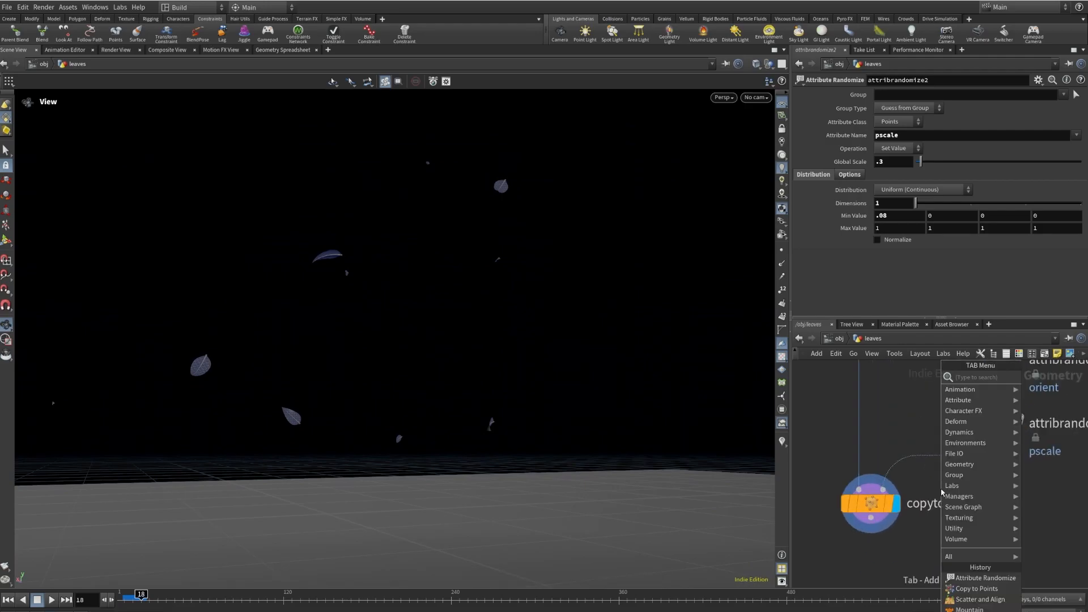
{"action": "type", "text": "pop"}
{"action": "left_click", "coordinate": [913, 376]}
{"action": "left_click", "coordinate": [943, 462]}
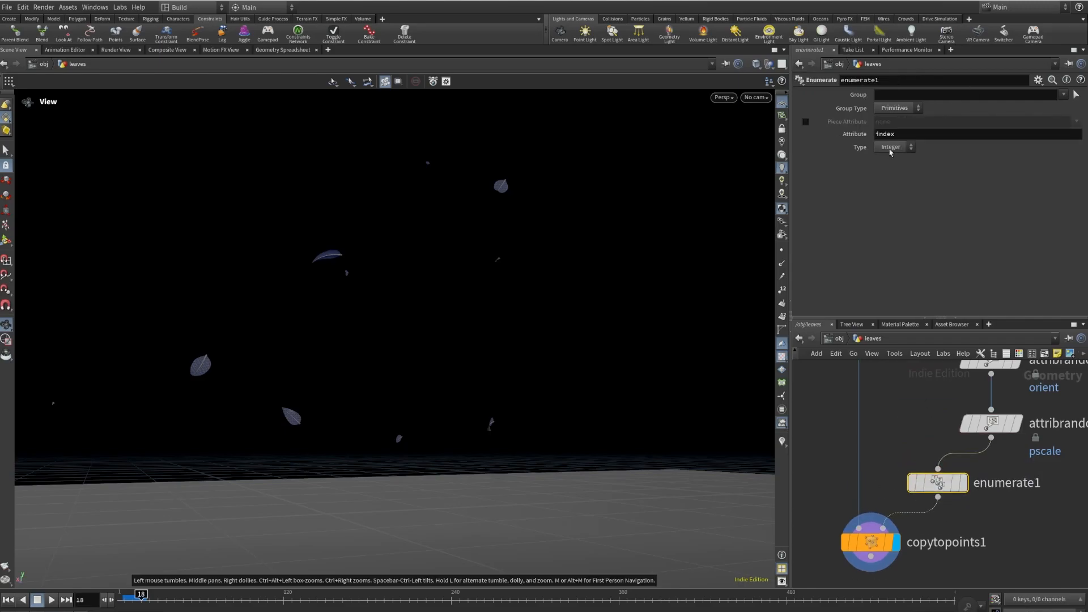
{"action": "left_click", "coordinate": [898, 109]}
{"action": "left_click", "coordinate": [894, 131]}
- Add a Vellum Configure Cloth node below copytopoints1
{"action": "scroll", "coordinate": [872, 574], "scroll_direction": "down", "scroll_amount": 3}
{"action": "middle_click_drag", "start_coordinate": [872, 574], "coordinate": [879, 545]}
{"action": "left_click_drag", "start_coordinate": [884, 493], "coordinate": [882, 531]}
{"action": "type", "text": "vellumc"}
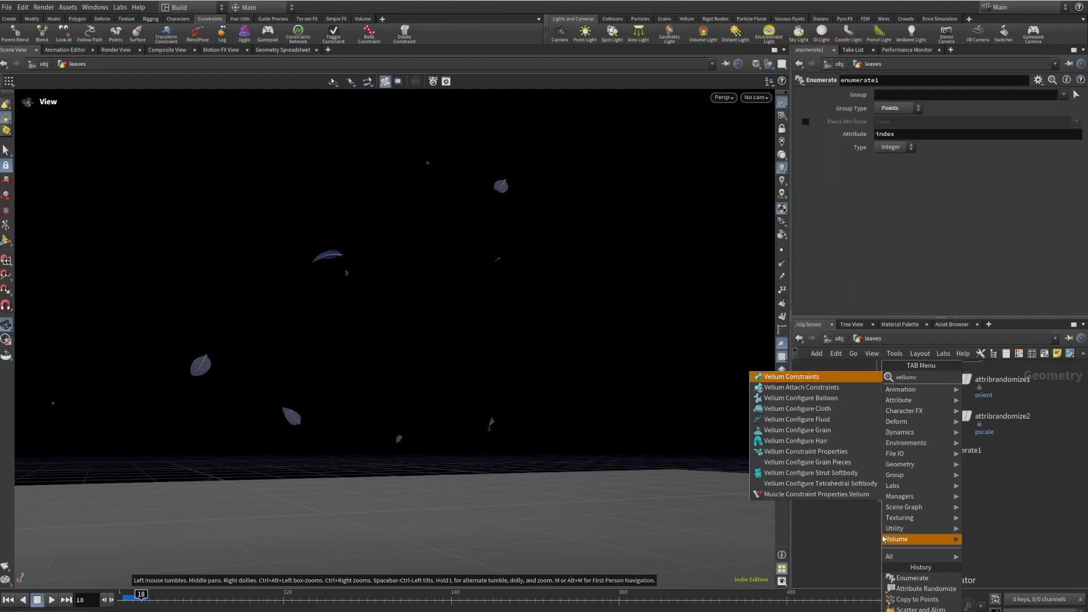
{"action": "key", "text": "Return"}
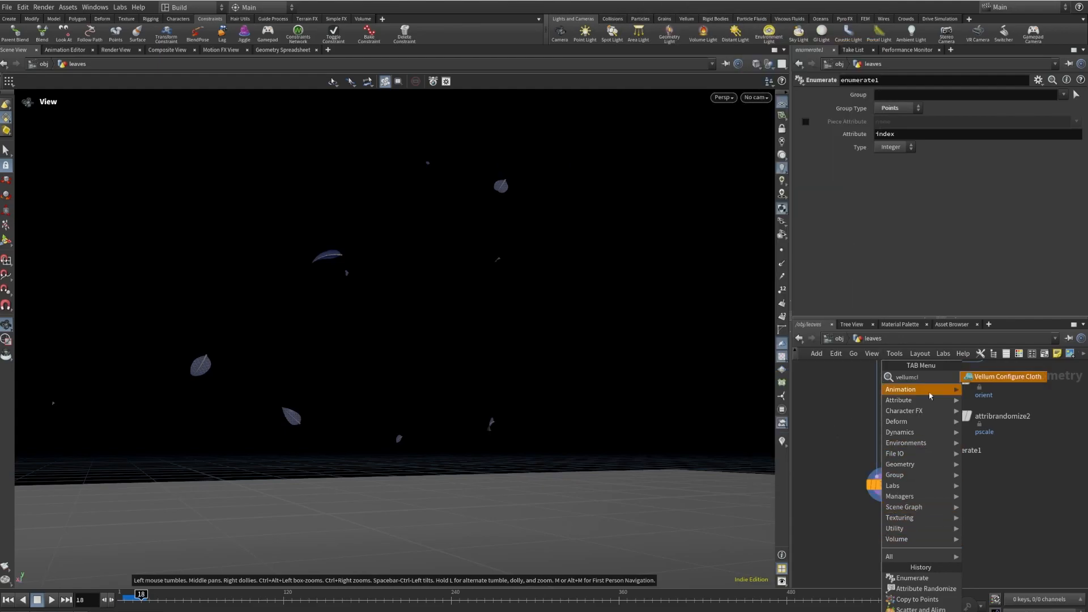
{"action": "left_click", "coordinate": [896, 531]}
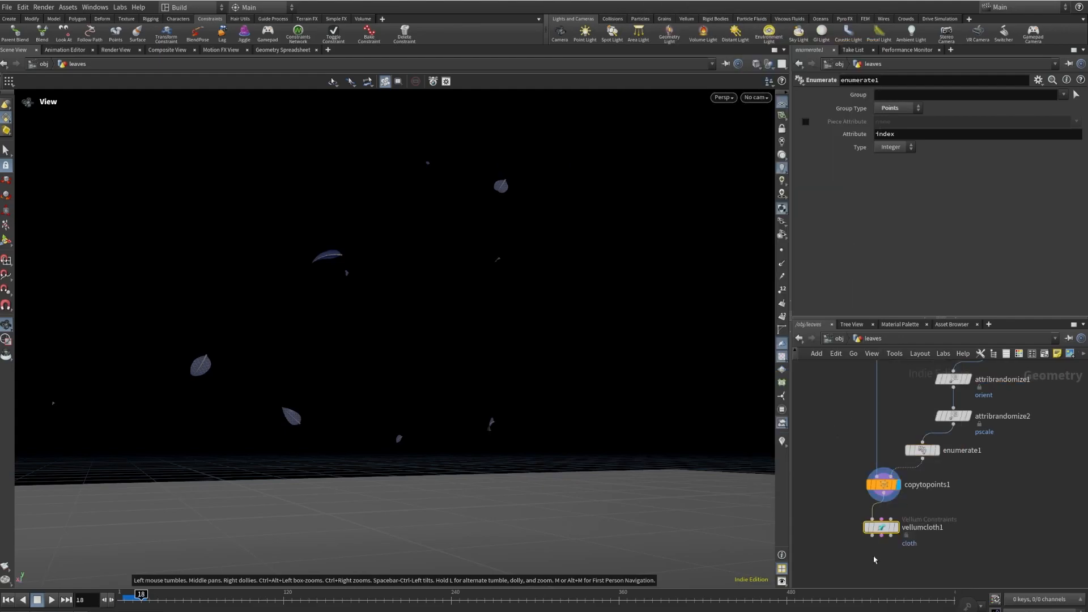
- Display vellumcloth1 and switch both its mass and its thickness to Set Uniform
{"action": "left_click", "coordinate": [896, 528]}
{"action": "scroll", "coordinate": [936, 203], "scroll_direction": "up", "scroll_amount": 5}
{"action": "scroll", "coordinate": [937, 202], "scroll_direction": "up", "scroll_amount": 2}
{"action": "left_click", "coordinate": [905, 189]}
{"action": "left_click", "coordinate": [907, 211]}
{"action": "left_click", "coordinate": [908, 203]}
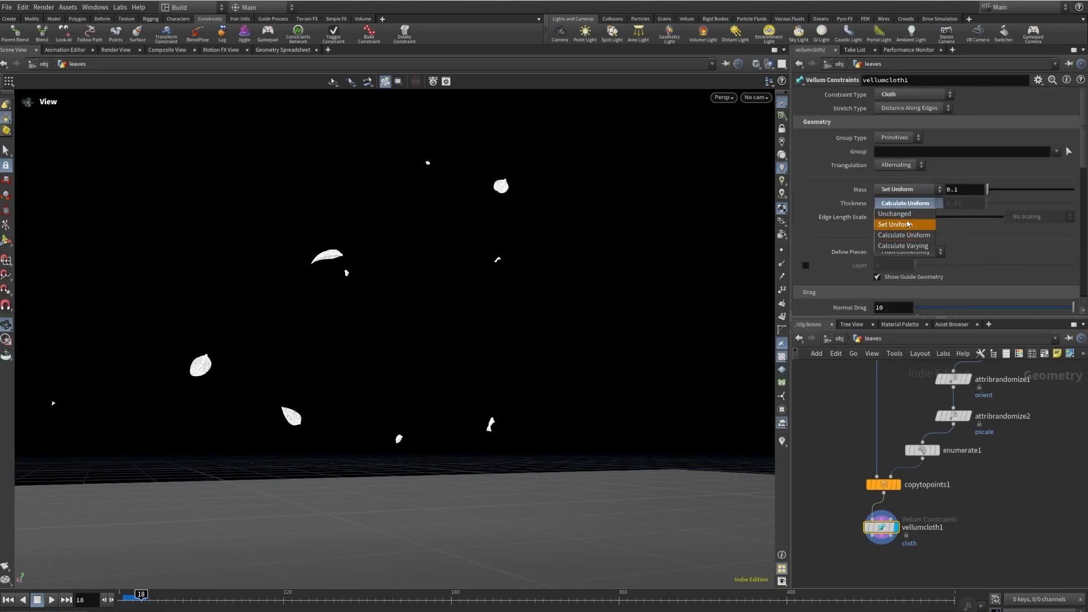
{"action": "left_click", "coordinate": [904, 218]}
- Visualize the cloth thickness temporarily to examine its size on a single leaf up close
{"action": "left_click", "coordinate": [878, 215]}
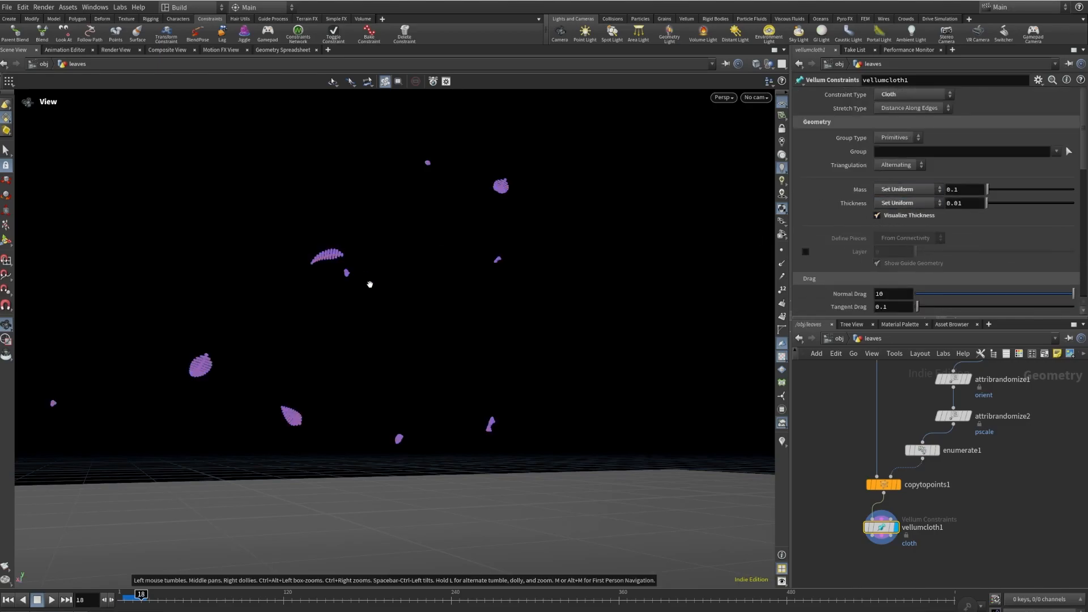
{"action": "scroll", "coordinate": [332, 250], "scroll_direction": "up", "scroll_amount": 8}
{"action": "left_click_drag", "start_coordinate": [331, 250], "coordinate": [610, 224]}
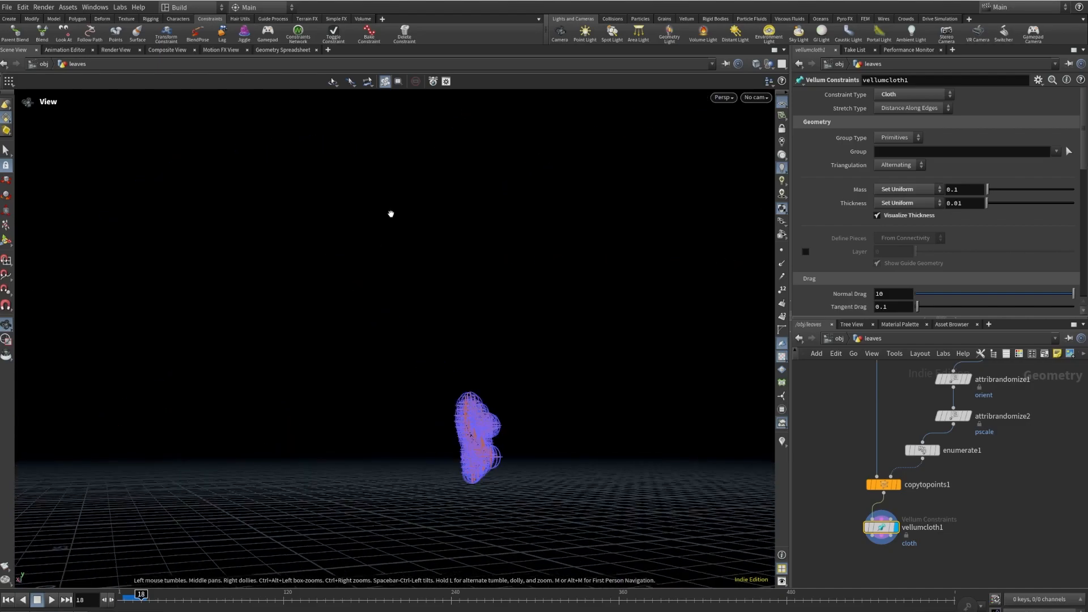
{"action": "left_click_drag", "start_coordinate": [496, 434], "coordinate": [290, 440]}
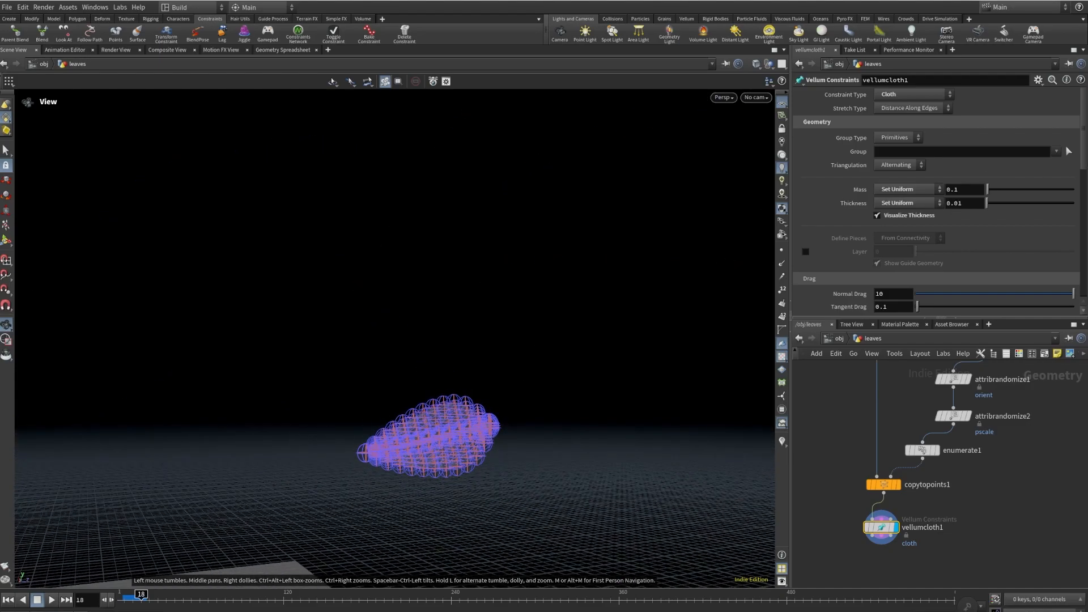
{"action": "left_click", "coordinate": [878, 216]}
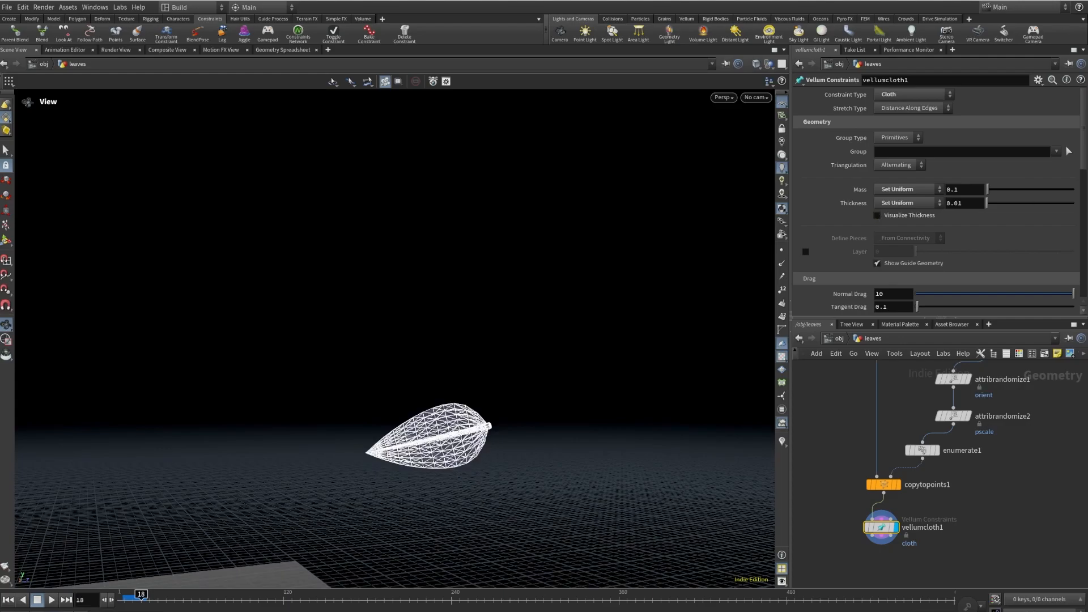
- Set vellumcloth1's normal drag to 100 and tangent drag to 1, and return the timeline to frame 1
{"action": "scroll", "coordinate": [881, 239], "scroll_direction": "down", "scroll_amount": 3}
{"action": "left_click", "coordinate": [903, 230]}
{"action": "type", "text": "0"}
{"action": "key", "text": "Return"}
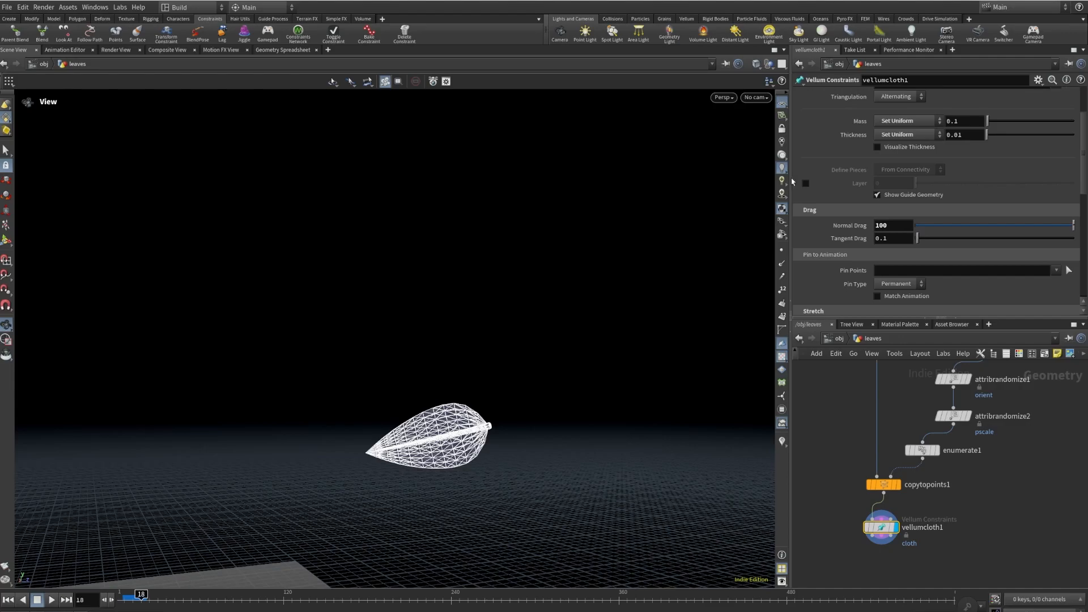
{"action": "left_click", "coordinate": [8, 600]}
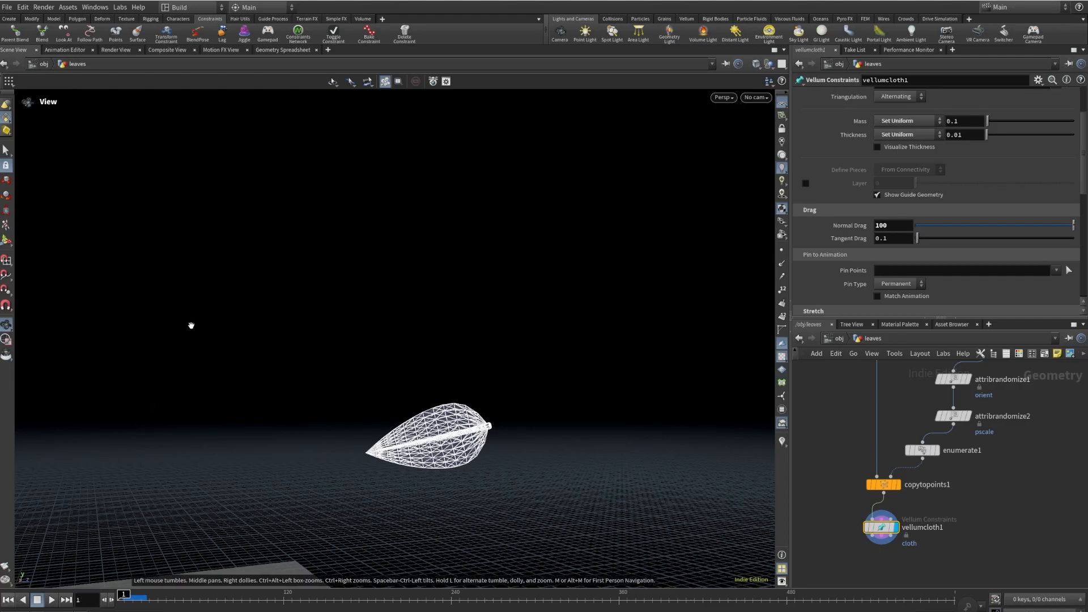
{"action": "left_click", "coordinate": [891, 238]}
{"action": "type", "text": "1"}
{"action": "key", "text": "Return"}
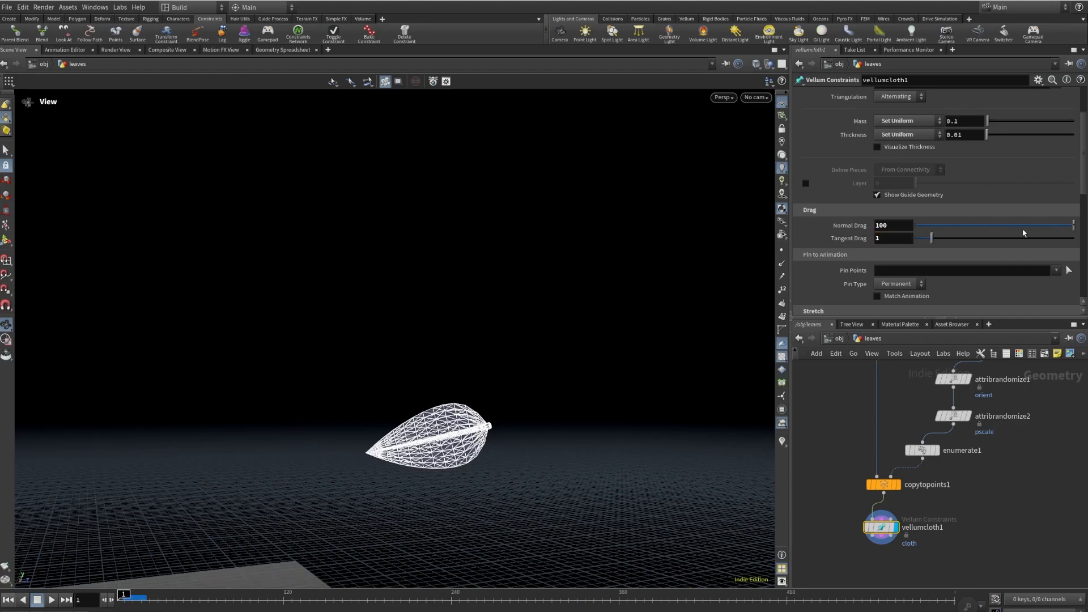
- Set vellumcloth1's stretch compression stiffness to 10 and its bend stiffness multiplier to 1 000
{"action": "scroll", "coordinate": [879, 232], "scroll_direction": "down", "scroll_amount": 5}
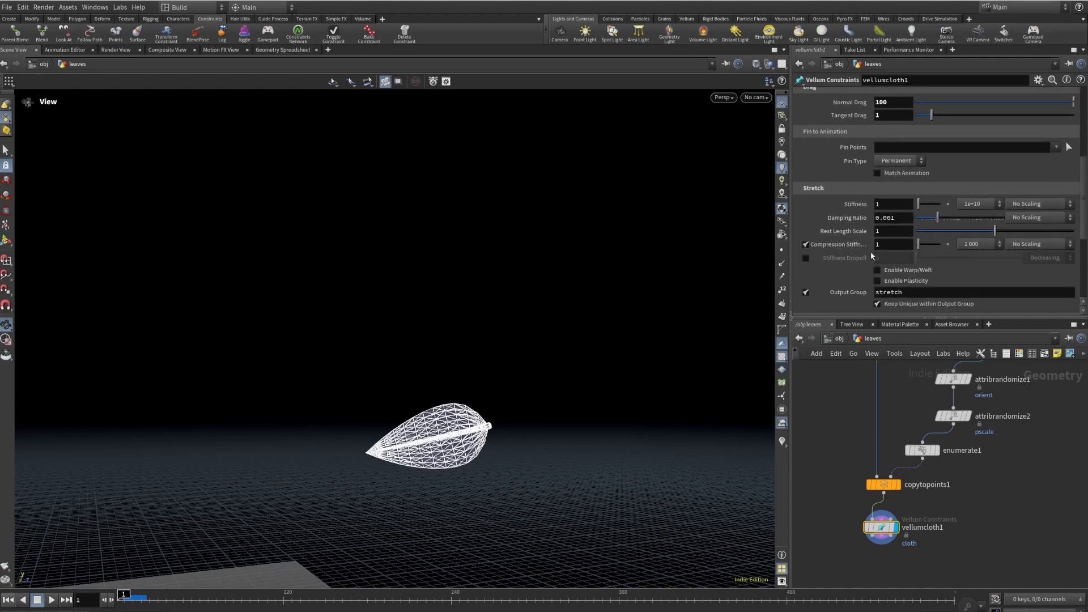
{"action": "left_click", "coordinate": [884, 244]}
{"action": "type", "text": "10"}
{"action": "key", "text": "Return"}
{"action": "mouse_move", "coordinate": [857, 251]}
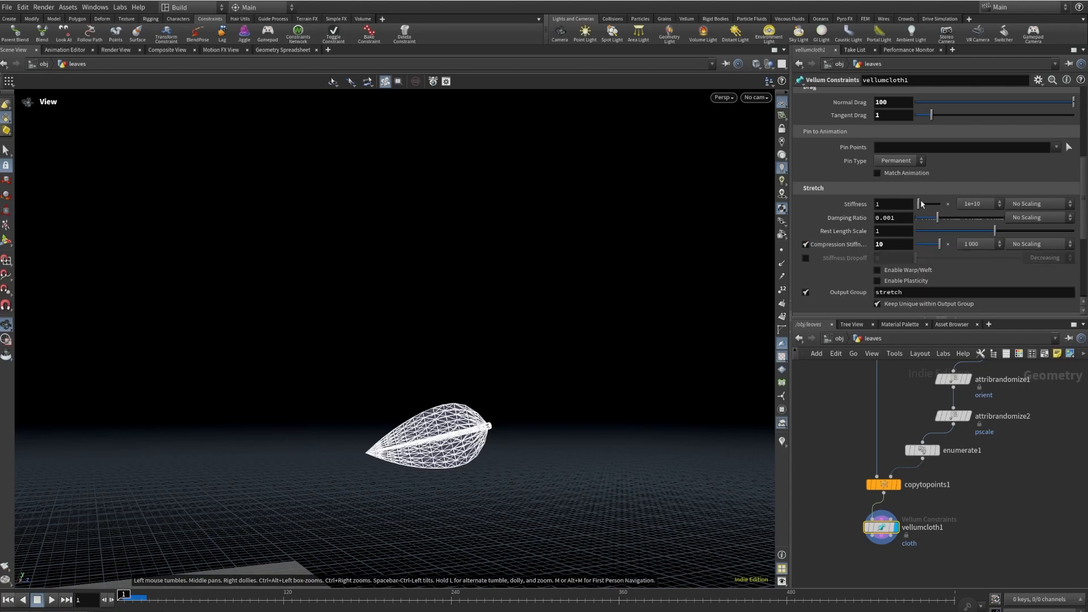
{"action": "scroll", "coordinate": [912, 202], "scroll_direction": "down", "scroll_amount": 4}
{"action": "left_click", "coordinate": [985, 226]}
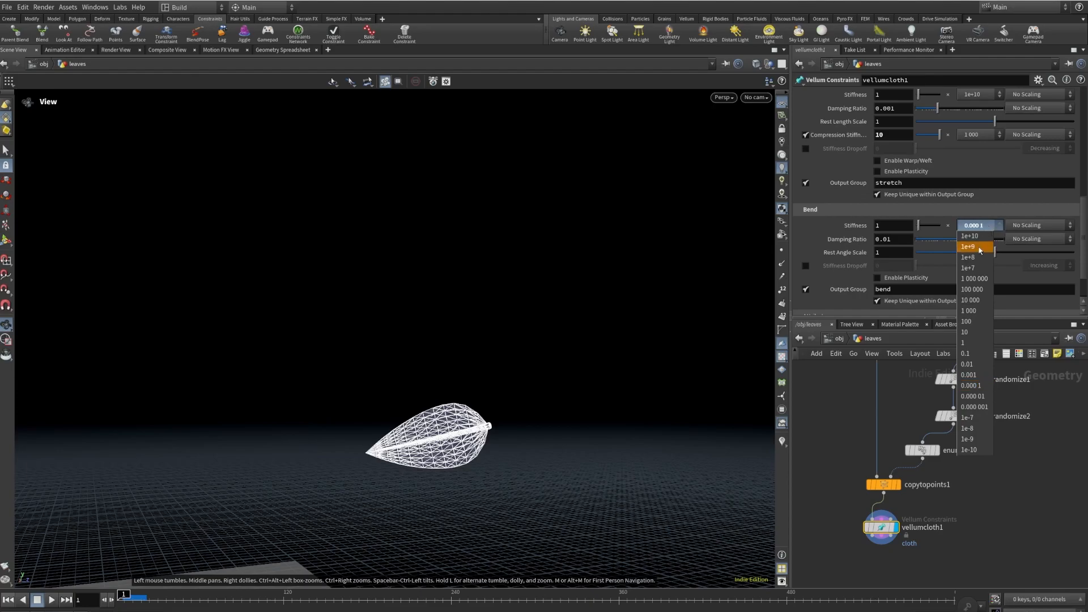
{"action": "left_click", "coordinate": [967, 311]}
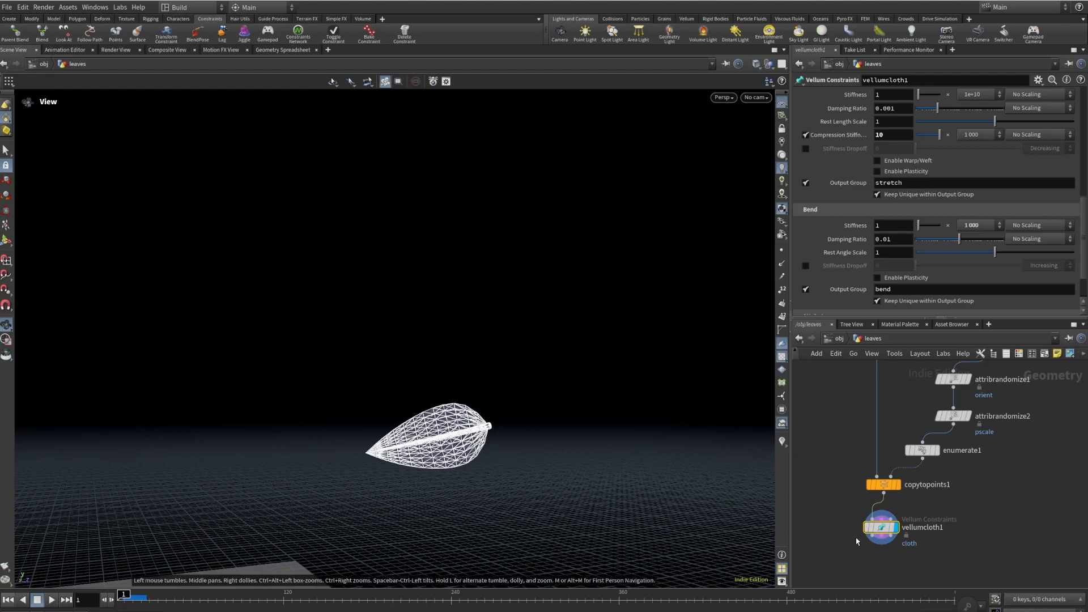
- Add a Vellum Solver below vellumcloth1 with all of the cloth outputs connected, and display it
{"action": "mouse_move", "coordinate": [880, 528]}
{"action": "key", "text": "Tab"}
{"action": "type", "text": "vellu"}
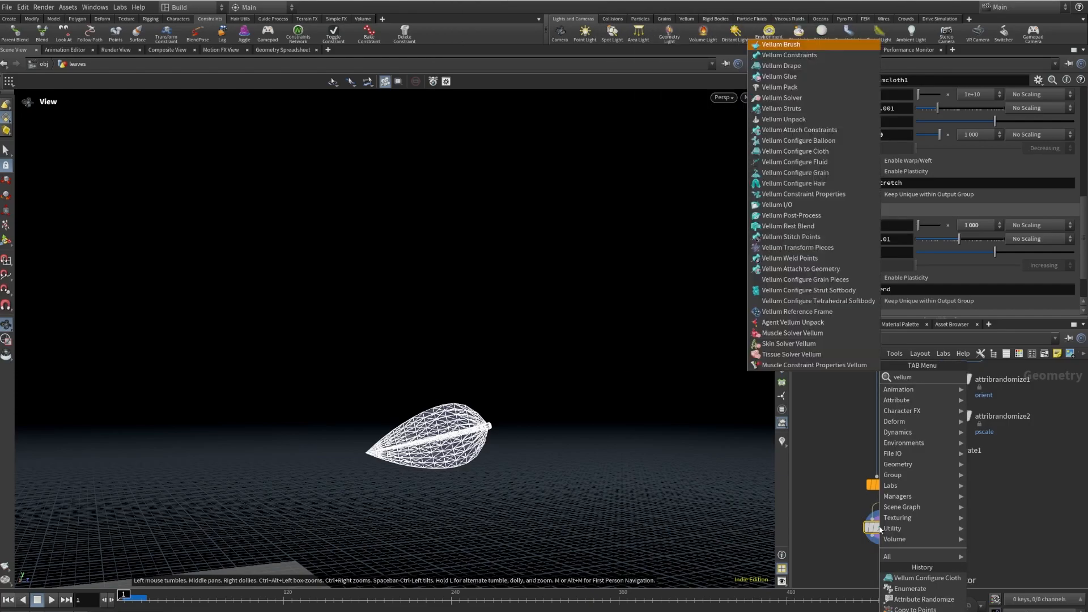
{"action": "type", "text": "msol"}
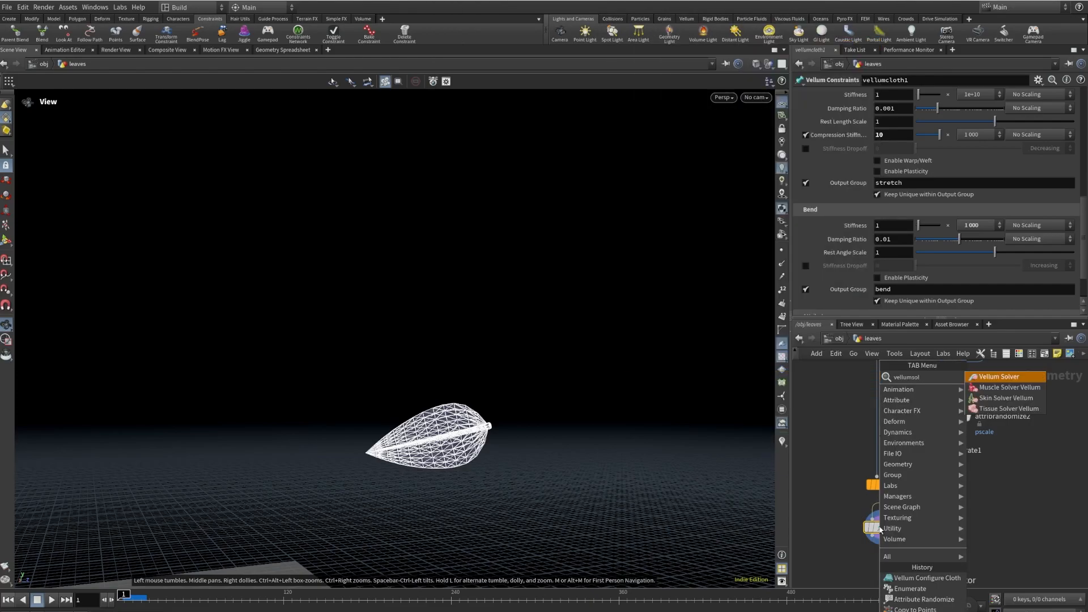
{"action": "key", "text": "Return"}
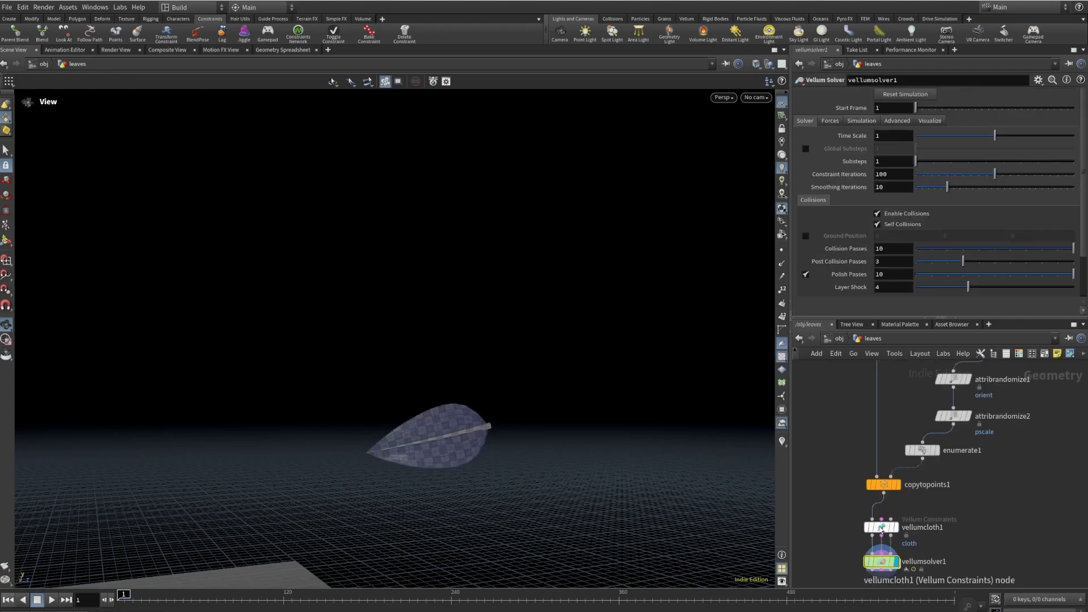
- Set vellumsolver1's velocity damping to 0.2 and the Z component of its built-in wind to -10
{"action": "middle_click_drag", "start_coordinate": [981, 544], "coordinate": [1003, 453]}
{"action": "left_click_drag", "start_coordinate": [520, 439], "coordinate": [196, 460]}
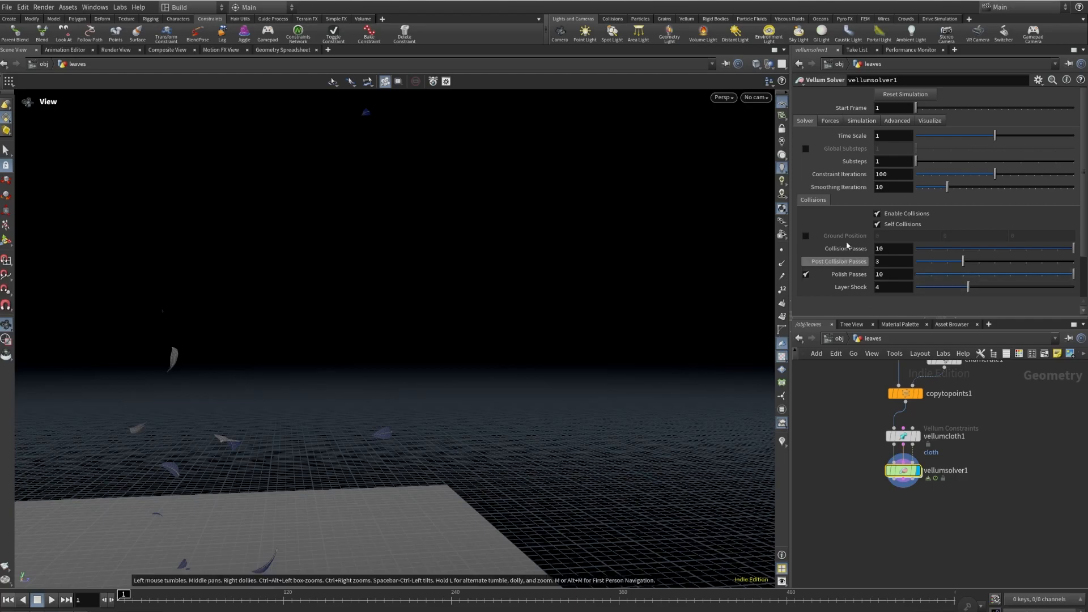
{"action": "left_click", "coordinate": [839, 120]}
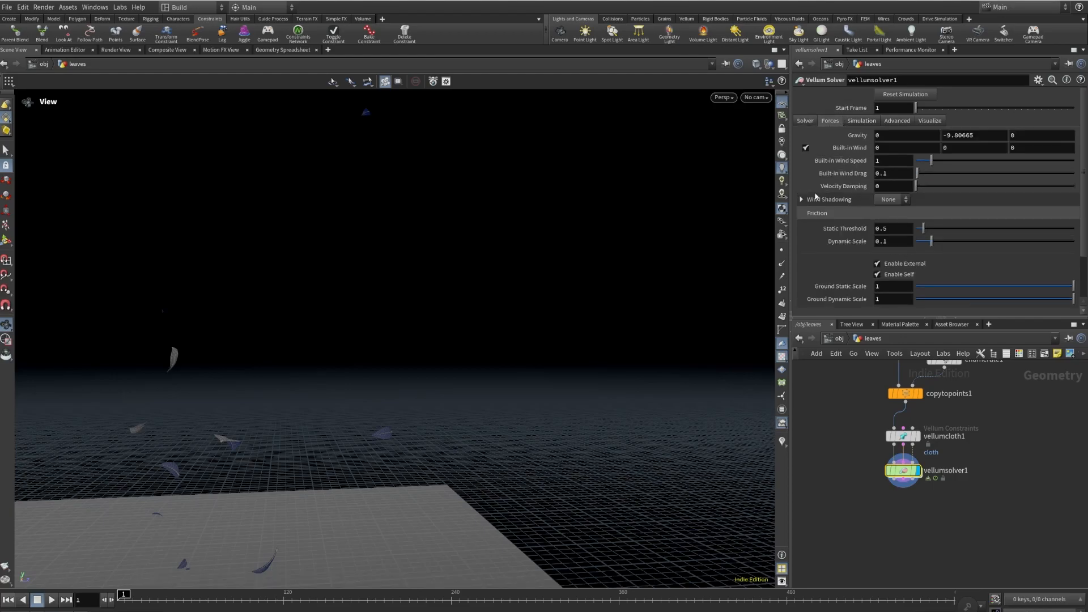
{"action": "left_click", "coordinate": [887, 186]}
{"action": "type", "text": ".2"}
{"action": "key", "text": "Return"}
{"action": "left_click", "coordinate": [1032, 147]}
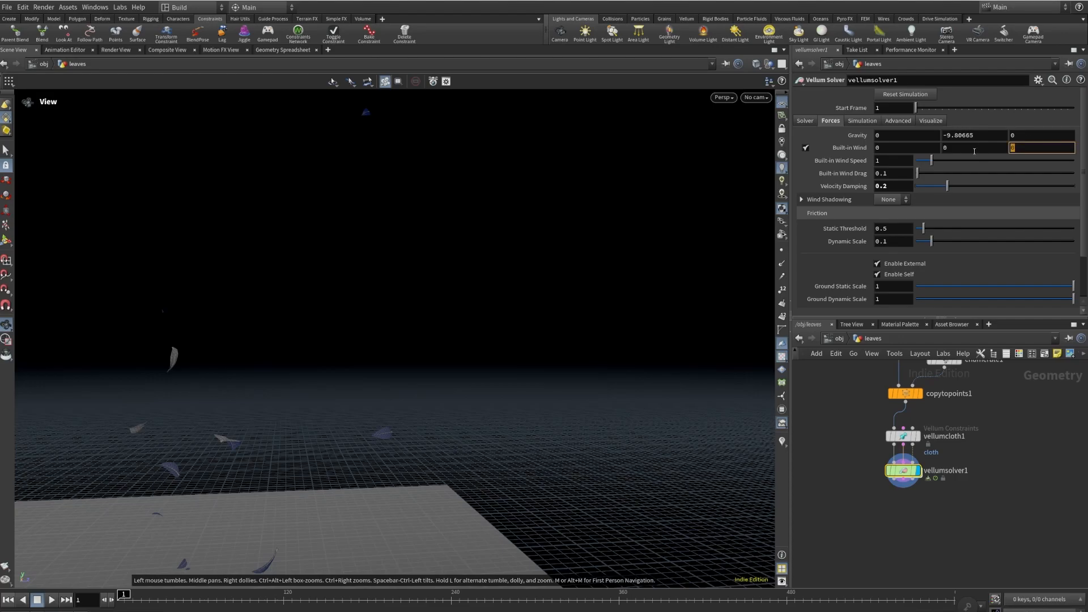
{"action": "type", "text": "-10"}
{"action": "key", "text": "Return"}
- Move the timeline to frame 14, set vellumsolver1's built-in wind Z to 0 and keyframe it
{"action": "left_click_drag", "start_coordinate": [435, 338], "coordinate": [782, 357]}
{"action": "mouse_move", "coordinate": [119, 414]}
{"action": "left_mouse_down"}
{"action": "mouse_move", "coordinate": [440, 466]}
{"action": "mouse_move", "coordinate": [512, 431]}
{"action": "mouse_move", "coordinate": [263, 476]}
{"action": "mouse_move", "coordinate": [127, 417]}
{"action": "left_mouse_up"}
{"action": "right_click_drag", "start_coordinate": [128, 417], "coordinate": [136, 418]}
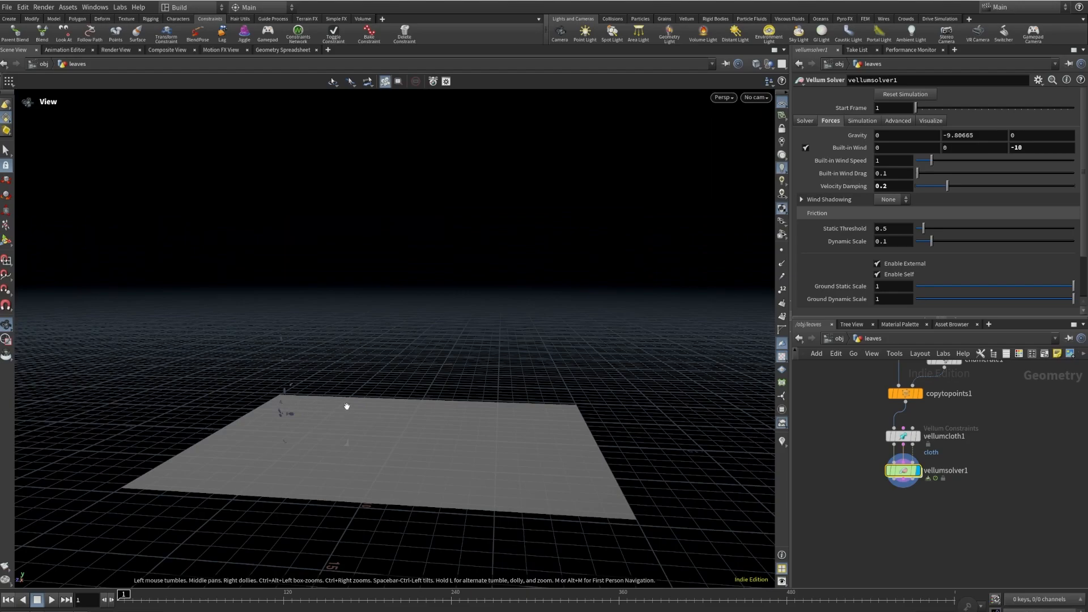
{"action": "scroll", "coordinate": [486, 412], "scroll_direction": "up", "scroll_amount": 2}
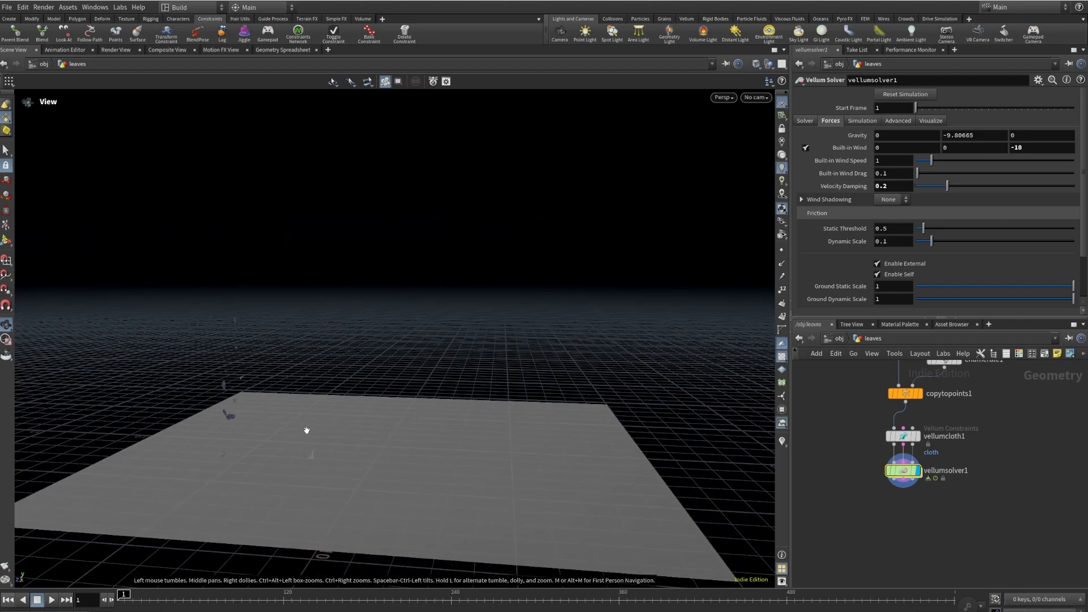
{"action": "scroll", "coordinate": [307, 430], "scroll_direction": "up", "scroll_amount": 2}
{"action": "left_click_drag", "start_coordinate": [122, 595], "coordinate": [136, 595]}
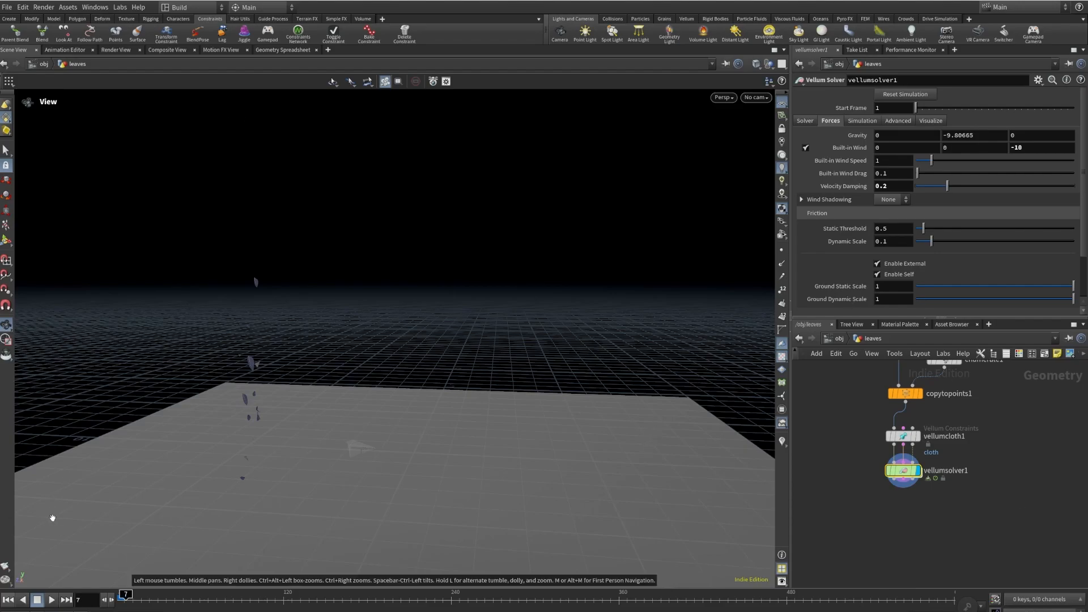
{"action": "left_click", "coordinate": [139, 602]}
{"action": "double_click", "coordinate": [1016, 148]}
{"action": "type", "text": "0"}
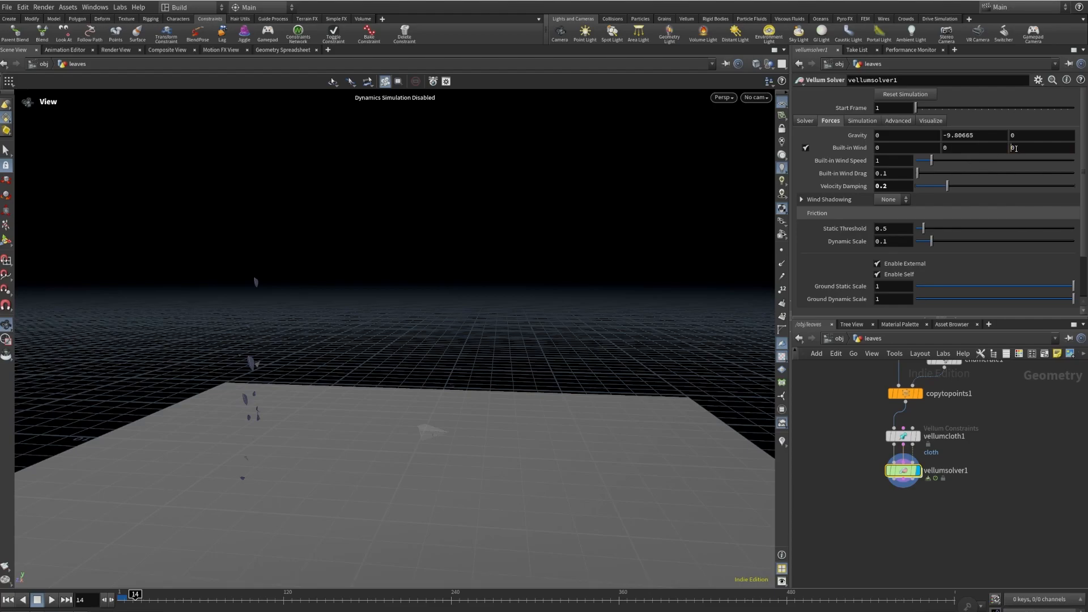
{"action": "left_click", "coordinate": [1016, 148], "text": "alt"}
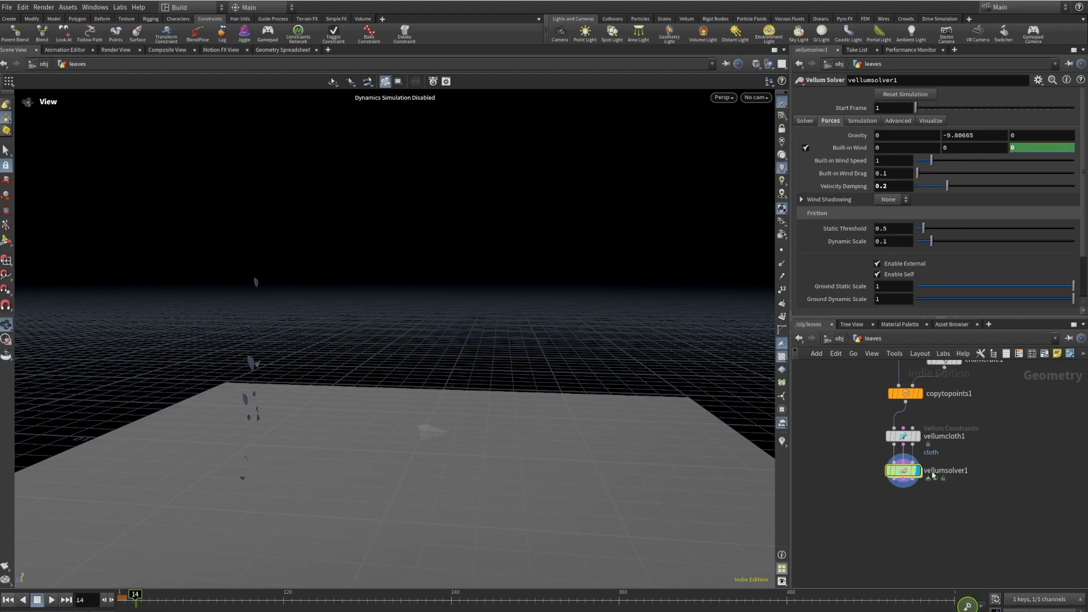
- Keyframe vellumsolver1's built-in wind Z at -10 on frame 24
{"action": "left_click", "coordinate": [151, 606]}
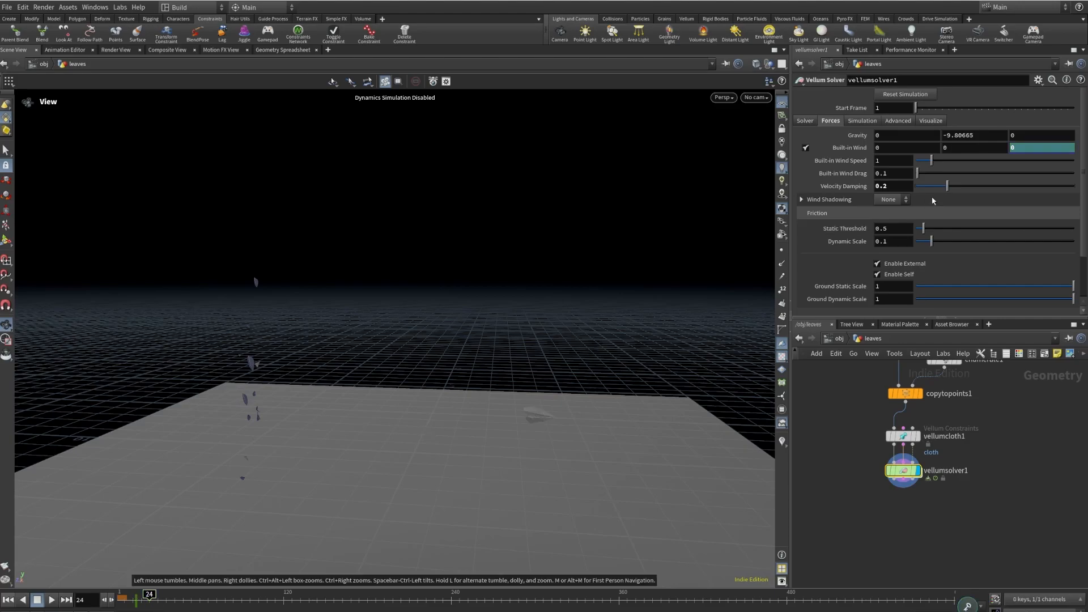
{"action": "left_click", "coordinate": [1010, 149]}
{"action": "type", "text": "-10"}
{"action": "key", "text": "Return"}
{"action": "left_click", "coordinate": [1029, 149], "text": "alt"}
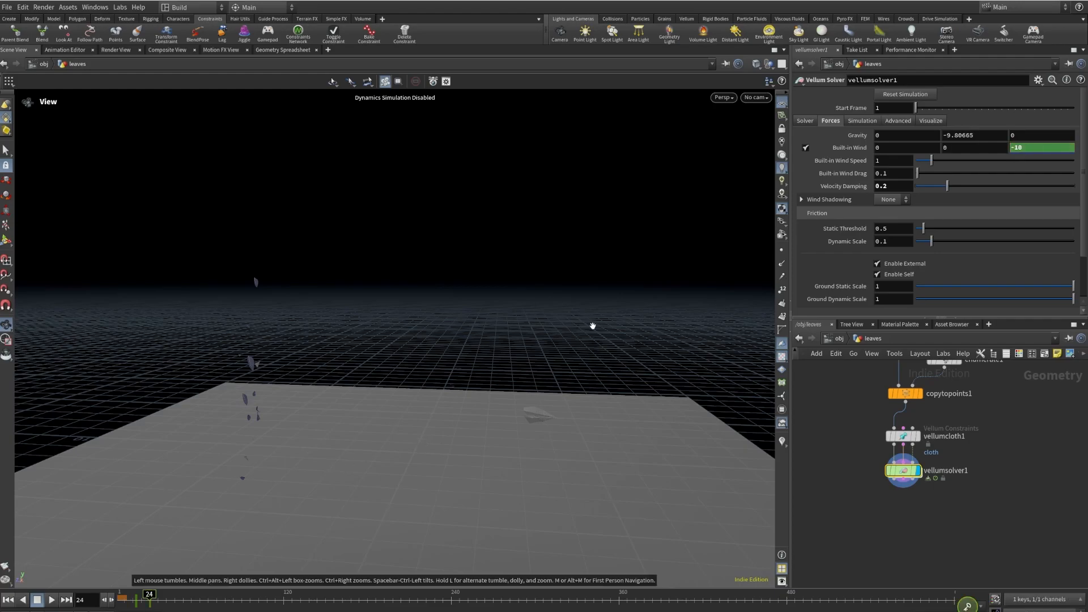
- Play the leaf simulation from frame 1 through the cam3 view, and return to the start frame
{"action": "left_click", "coordinate": [8, 600]}
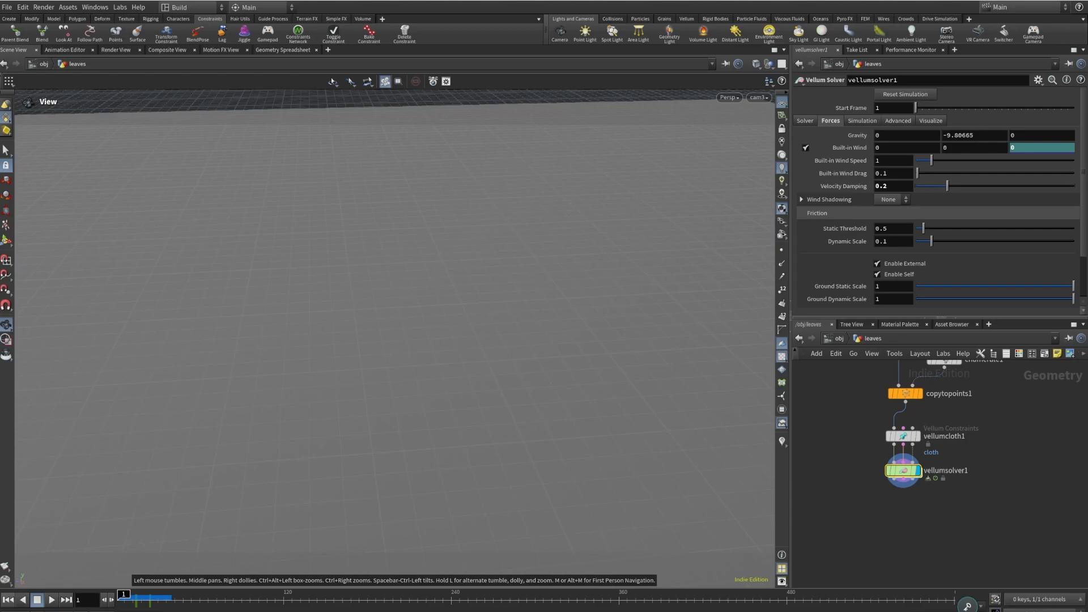
{"action": "left_click", "coordinate": [51, 599]}
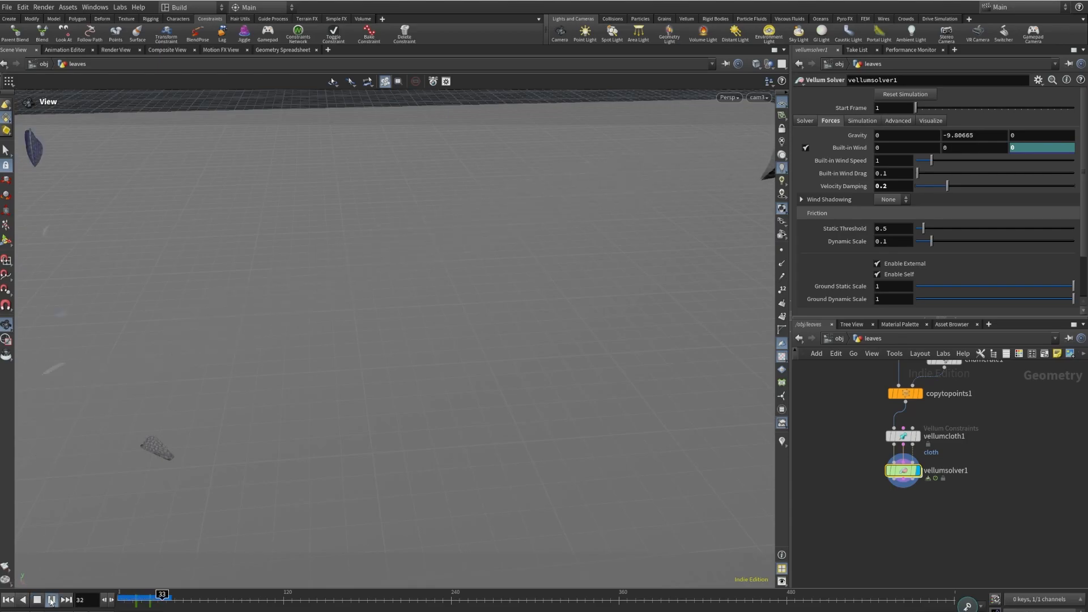
{"action": "left_click", "coordinate": [51, 601]}
{"action": "left_click_drag", "start_coordinate": [172, 598], "coordinate": [97, 594]}
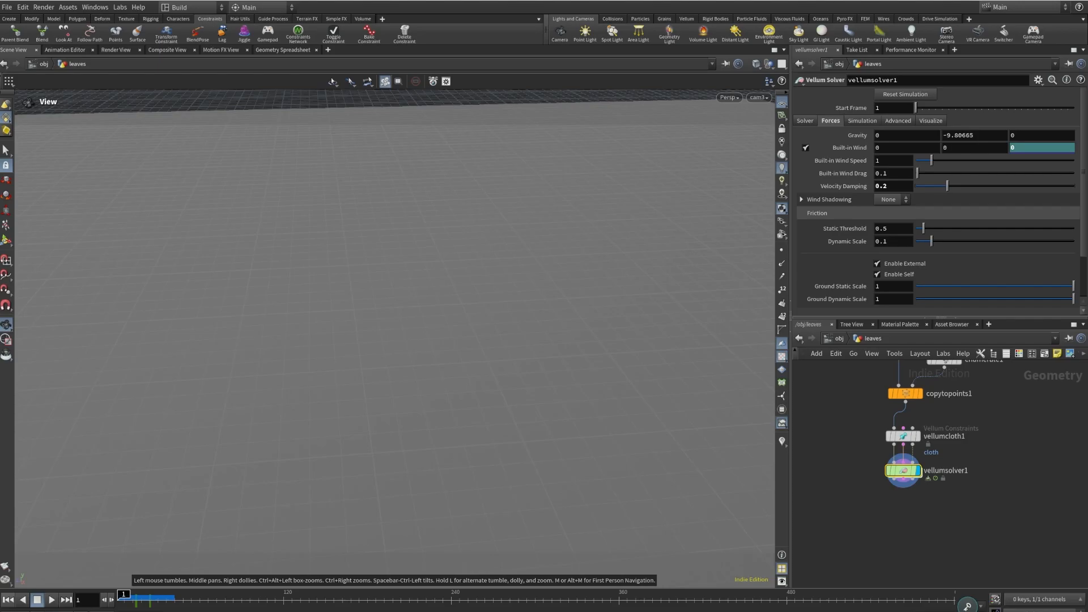
- Move the file1 and matchsize1 nodes together to a spot above the grid1 branch in the leaves network
{"action": "scroll", "coordinate": [1012, 470], "scroll_direction": "down", "scroll_amount": 6}
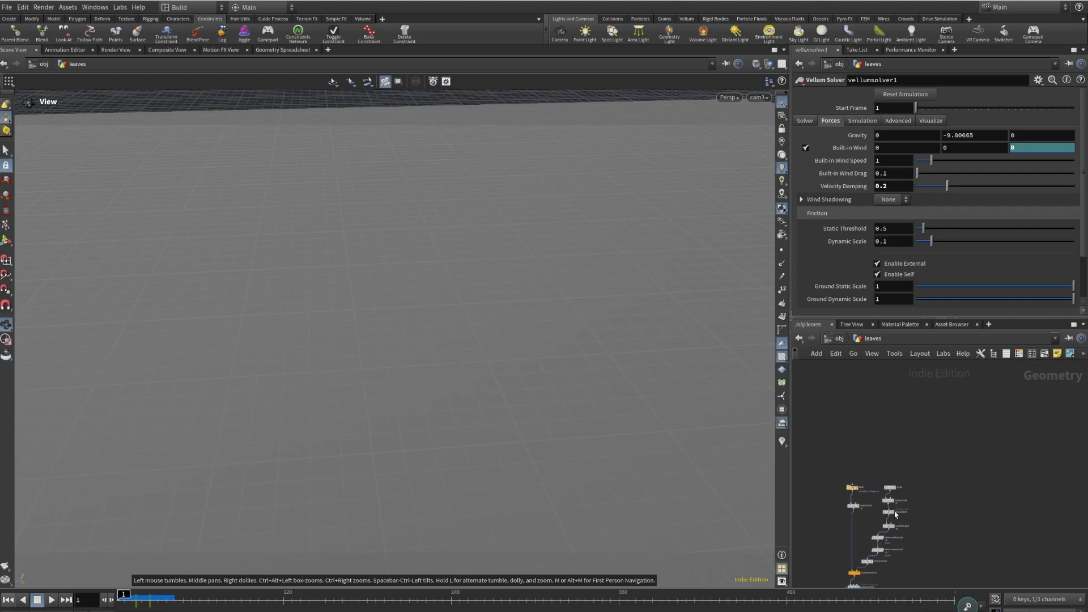
{"action": "scroll", "coordinate": [896, 513], "scroll_direction": "up", "scroll_amount": 5}
{"action": "scroll", "coordinate": [839, 490], "scroll_direction": "down", "scroll_amount": 2}
{"action": "middle_click_drag", "start_coordinate": [845, 493], "coordinate": [893, 473]}
{"action": "left_click_drag", "start_coordinate": [837, 404], "coordinate": [866, 413]}
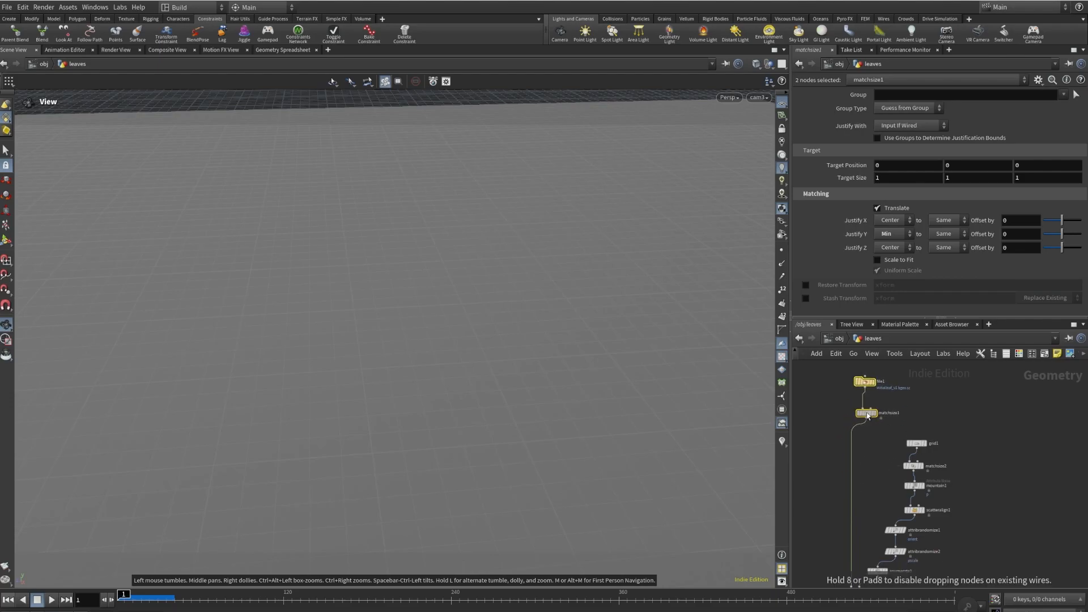
{"action": "left_click", "coordinate": [1007, 468]}
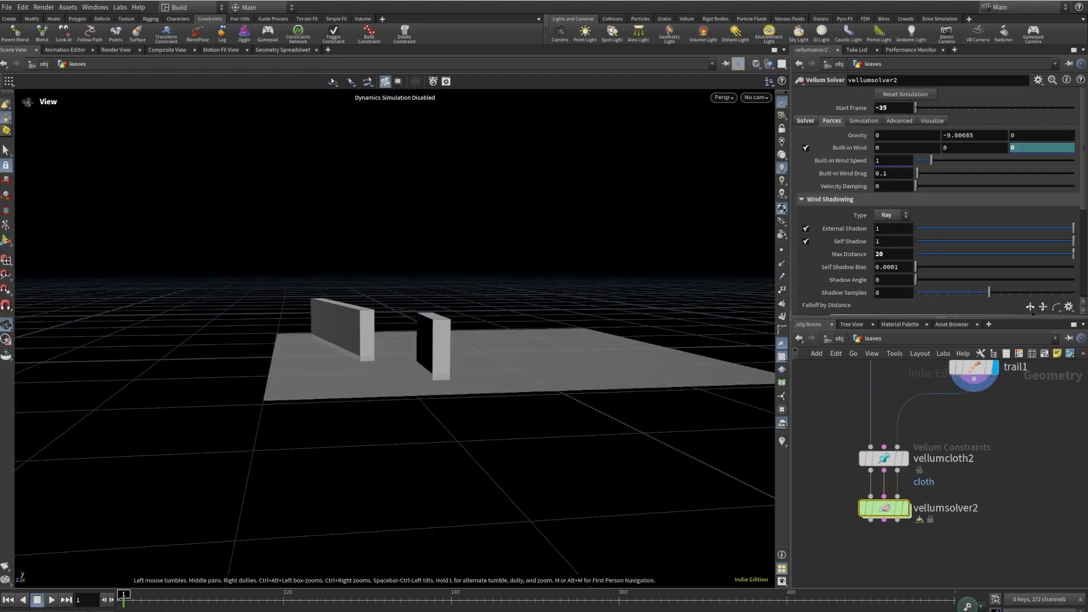
- Display copytopoints2 in the second leaf branch and view its scattered leaves near ground level
{"action": "scroll", "coordinate": [885, 471], "scroll_direction": "down", "scroll_amount": 6}
{"action": "middle_click_drag", "start_coordinate": [951, 469], "coordinate": [936, 529]}
{"action": "scroll", "coordinate": [893, 472], "scroll_direction": "up", "scroll_amount": 5}
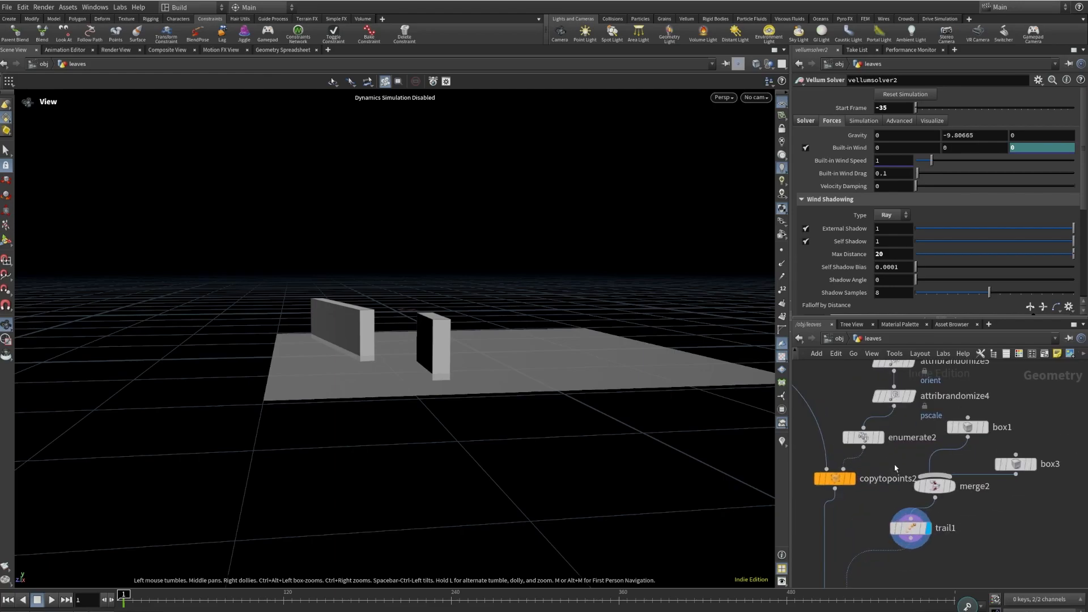
{"action": "left_click", "coordinate": [880, 438]}
{"action": "left_click", "coordinate": [852, 479]}
{"action": "left_click", "coordinate": [837, 479]}
{"action": "left_click_drag", "start_coordinate": [462, 391], "coordinate": [371, 321]}
{"action": "left_click_drag", "start_coordinate": [318, 318], "coordinate": [319, 313]}
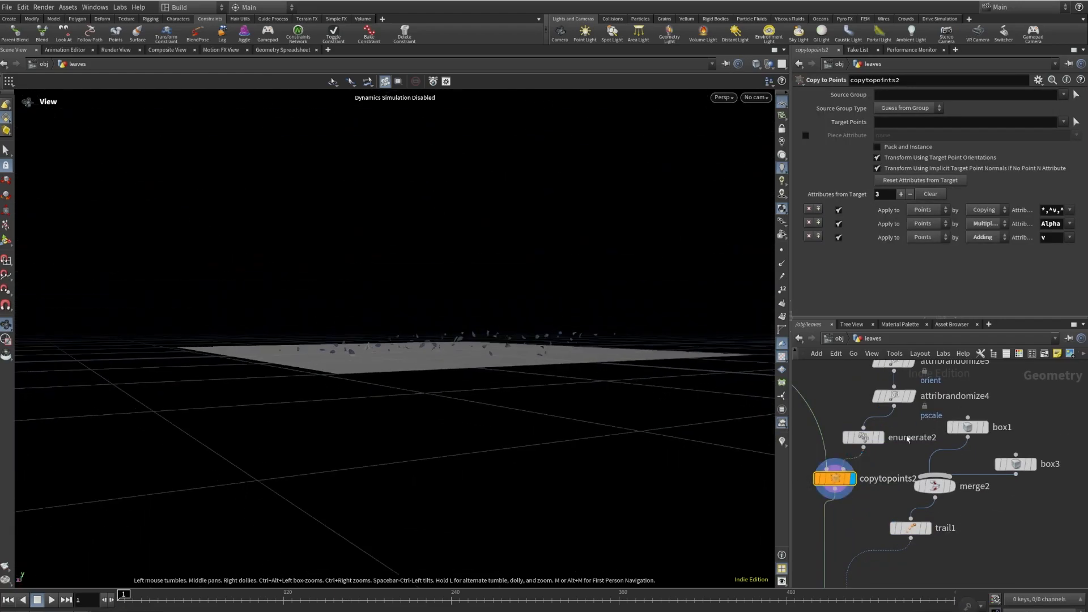
- Display box1 and the trail1 output of the merged collision boxes to examine their placement on the ground
{"action": "scroll", "coordinate": [906, 479], "scroll_direction": "down", "scroll_amount": 4}
{"action": "middle_click_drag", "start_coordinate": [938, 492], "coordinate": [944, 444]}
{"action": "scroll", "coordinate": [945, 442], "scroll_direction": "up", "scroll_amount": 5}
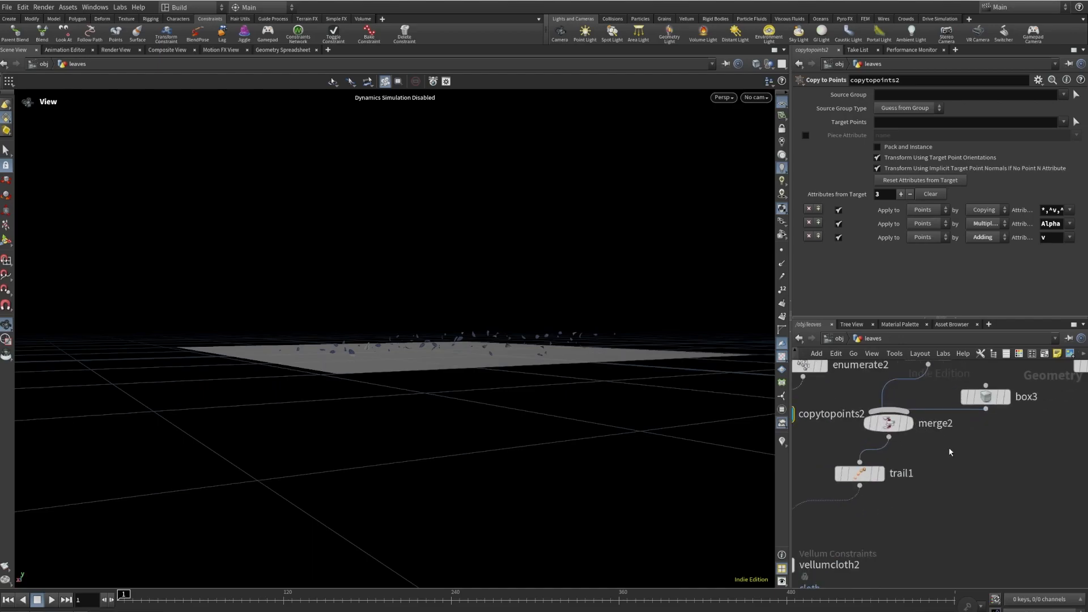
{"action": "scroll", "coordinate": [949, 444], "scroll_direction": "down", "scroll_amount": 2}
{"action": "left_click", "coordinate": [953, 402]}
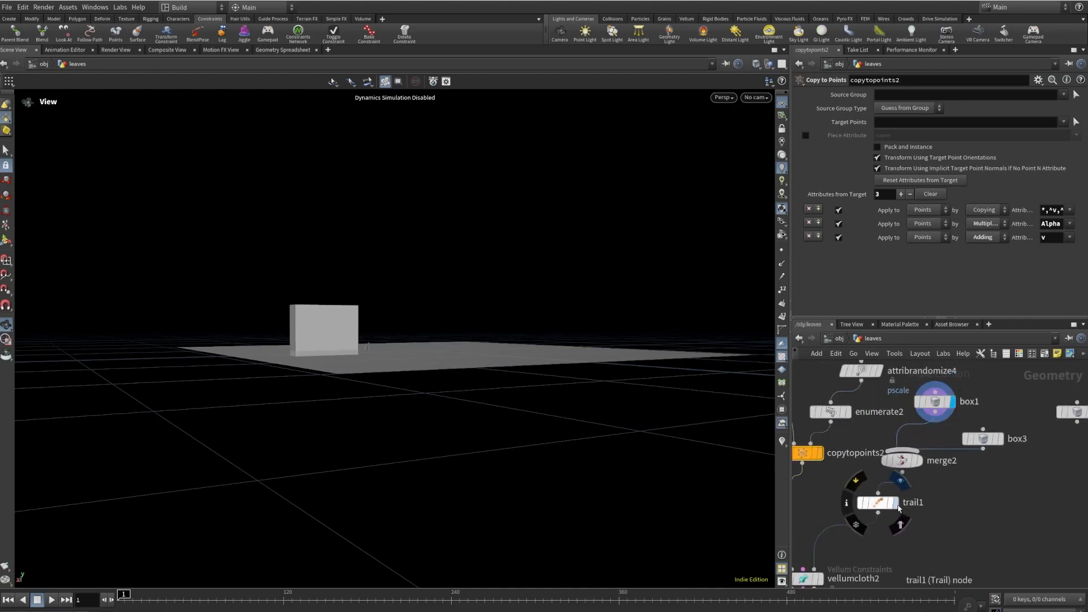
{"action": "left_click", "coordinate": [894, 502]}
{"action": "left_click_drag", "start_coordinate": [374, 260], "coordinate": [459, 378]}
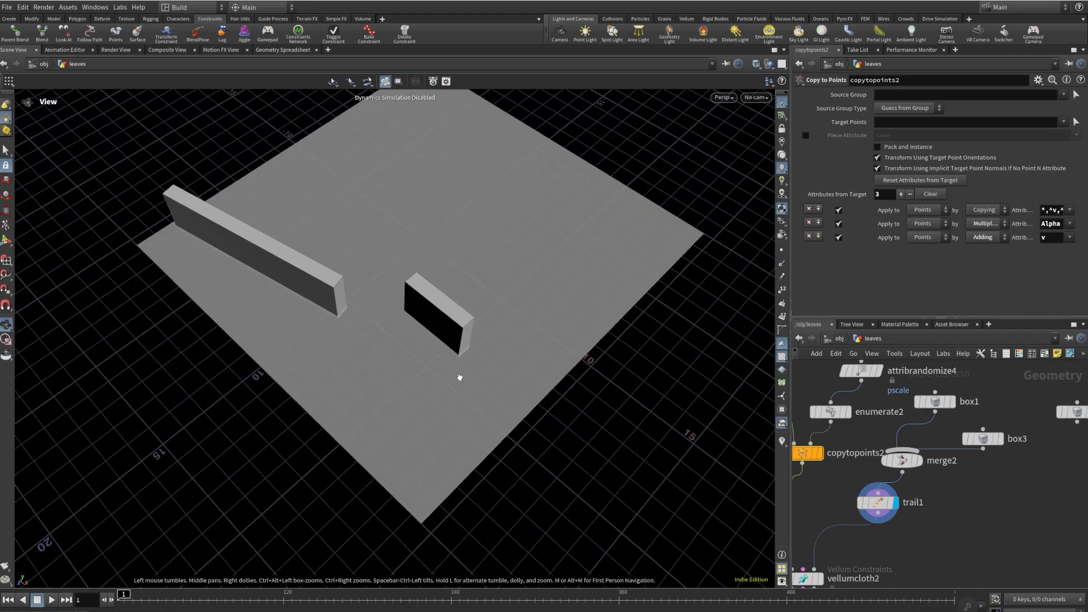
- Display vellumcloth2 and examine its thickness, drag, stretch and bend settings
{"action": "scroll", "coordinate": [934, 517], "scroll_direction": "down", "scroll_amount": 4}
{"action": "middle_click_drag", "start_coordinate": [850, 565], "coordinate": [884, 420]}
{"action": "scroll", "coordinate": [917, 416], "scroll_direction": "up", "scroll_amount": 5}
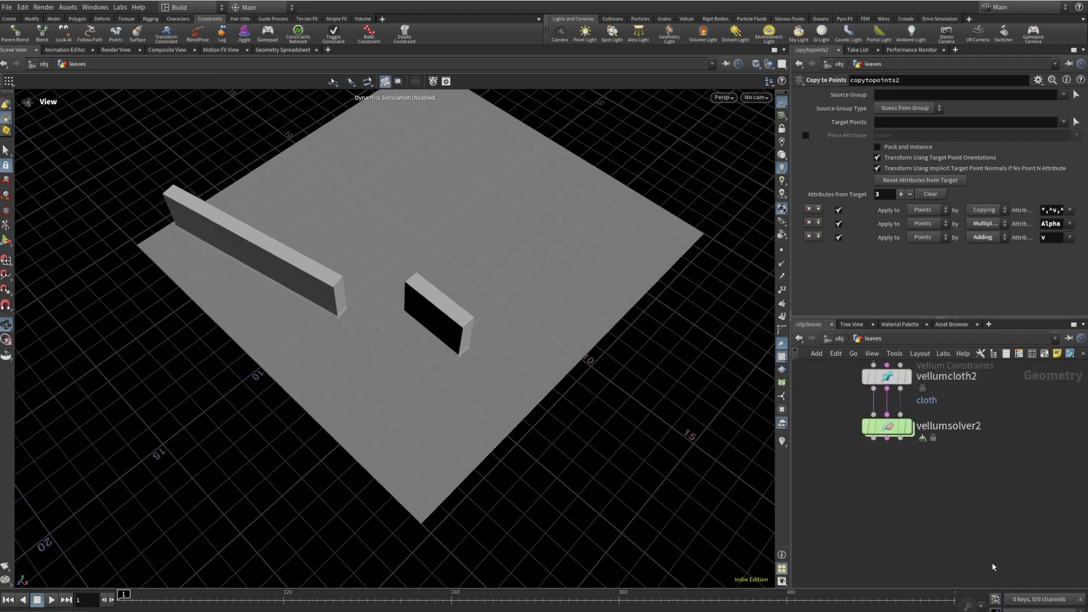
{"action": "scroll", "coordinate": [922, 377], "scroll_direction": "up", "scroll_amount": 2}
{"action": "middle_click_drag", "start_coordinate": [922, 376], "coordinate": [938, 444]}
{"action": "left_click", "coordinate": [917, 446]}
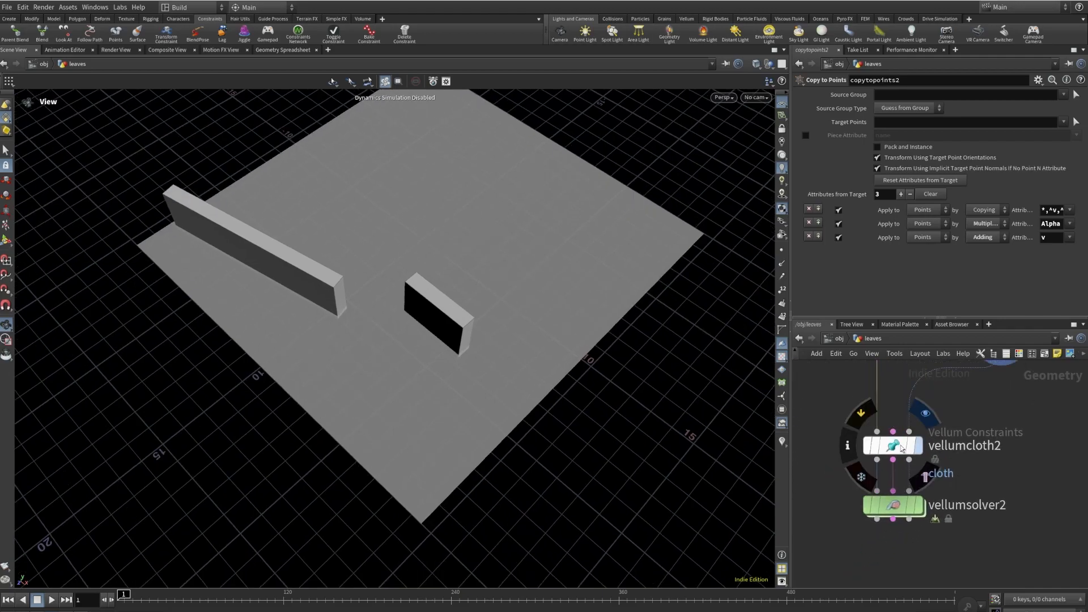
{"action": "left_click", "coordinate": [898, 445]}
{"action": "left_click", "coordinate": [896, 433]}
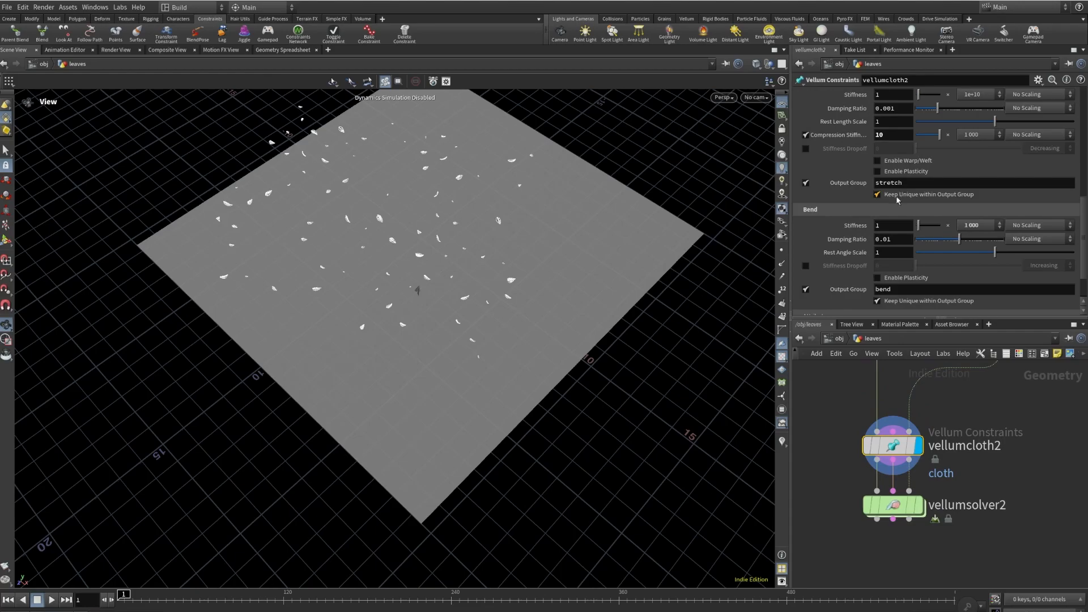
{"action": "scroll", "coordinate": [898, 200], "scroll_direction": "up", "scroll_amount": 6}
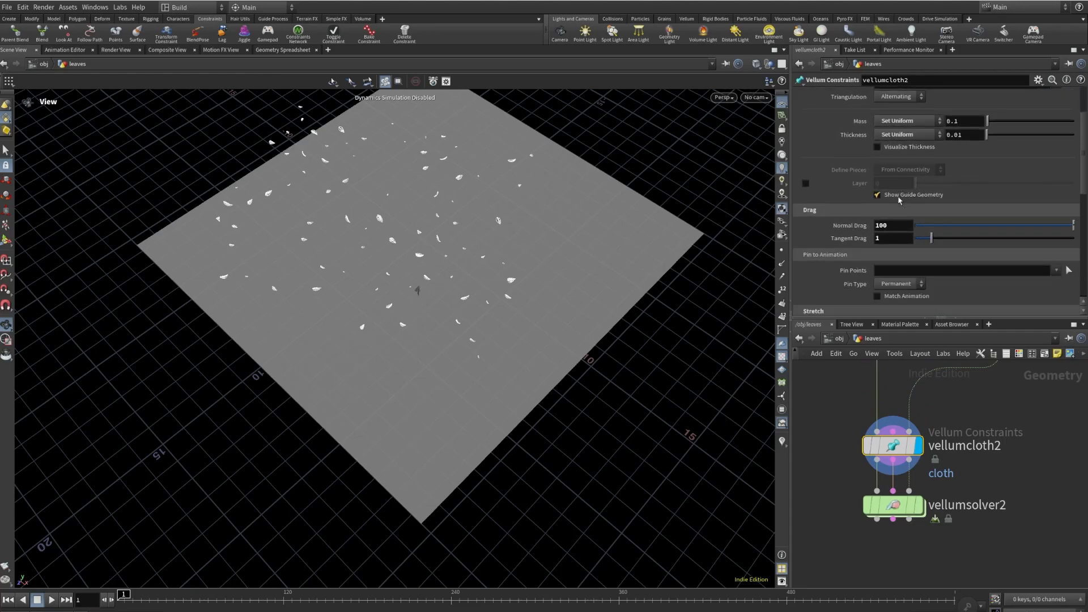
{"action": "scroll", "coordinate": [899, 200], "scroll_direction": "down", "scroll_amount": 3}
- Display vellumsolver2 and move the timeline to frame 6 to examine its animated built-in wind against the collision boxes
{"action": "left_click", "coordinate": [919, 505]}
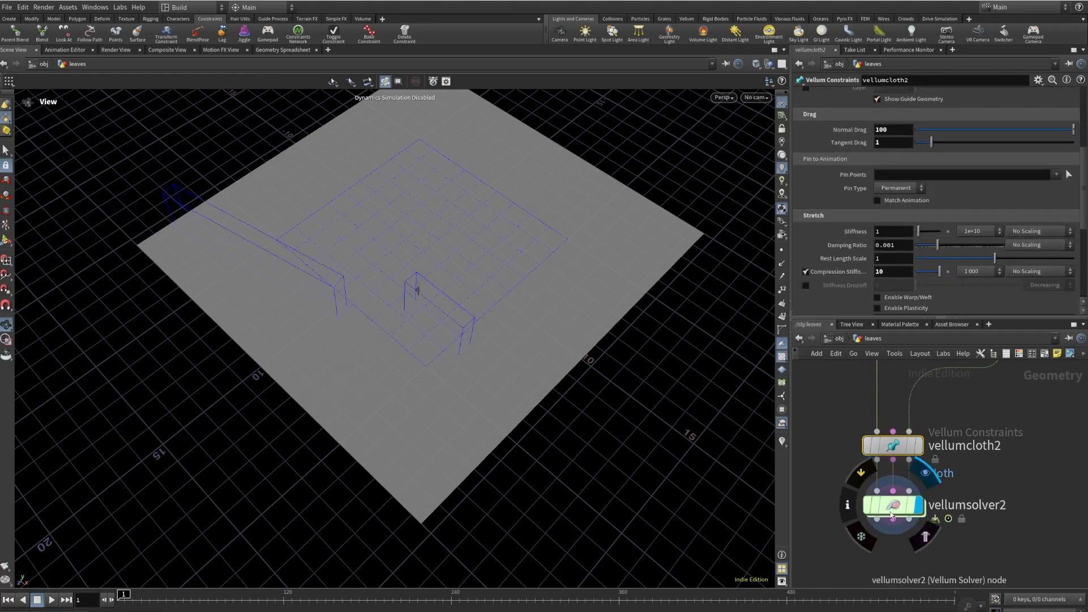
{"action": "left_click", "coordinate": [891, 515]}
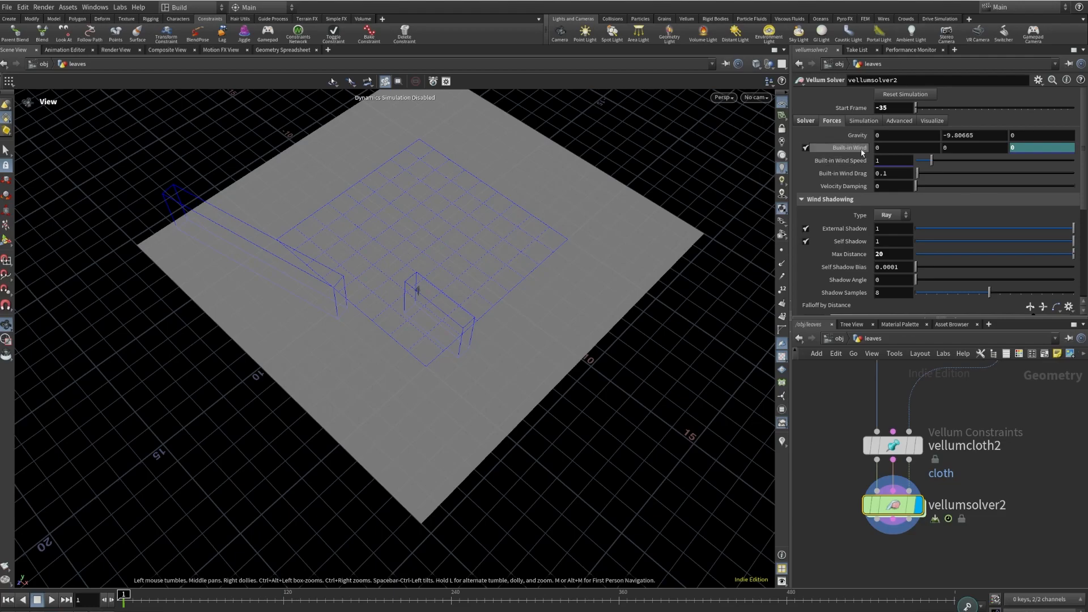
{"action": "left_click_drag", "start_coordinate": [119, 598], "coordinate": [124, 598]}
{"action": "left_click_drag", "start_coordinate": [409, 319], "coordinate": [207, 271]}
{"action": "right_click_drag", "start_coordinate": [423, 410], "coordinate": [398, 372]}
{"action": "left_click_drag", "start_coordinate": [399, 372], "coordinate": [378, 331]}
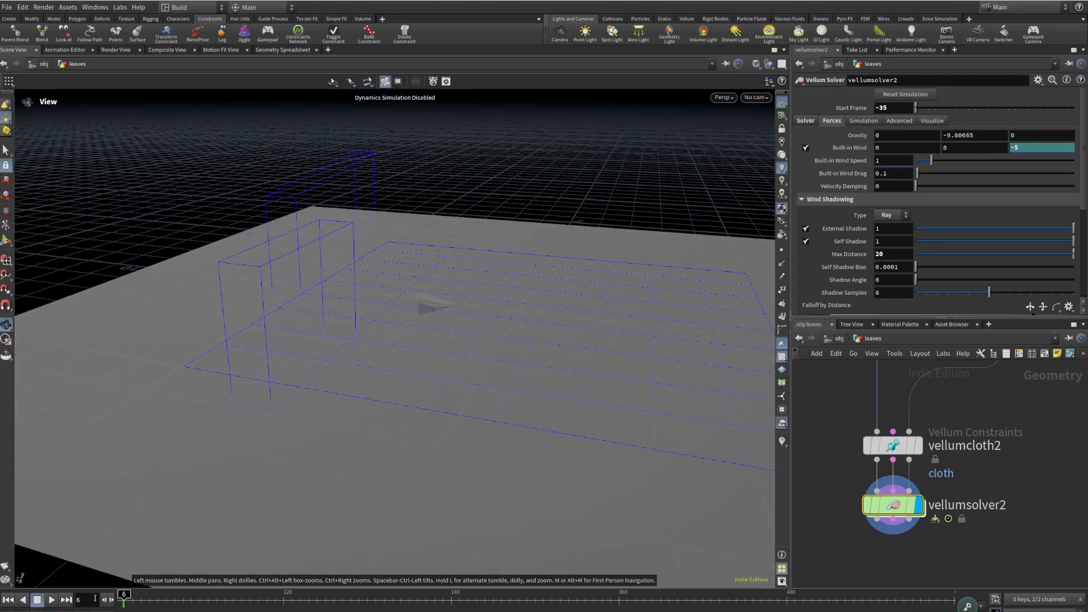
- Examine vellumsolver2's wind shadowing settings and view the collision boxes from above
{"action": "scroll", "coordinate": [845, 228], "scroll_direction": "down", "scroll_amount": 3}
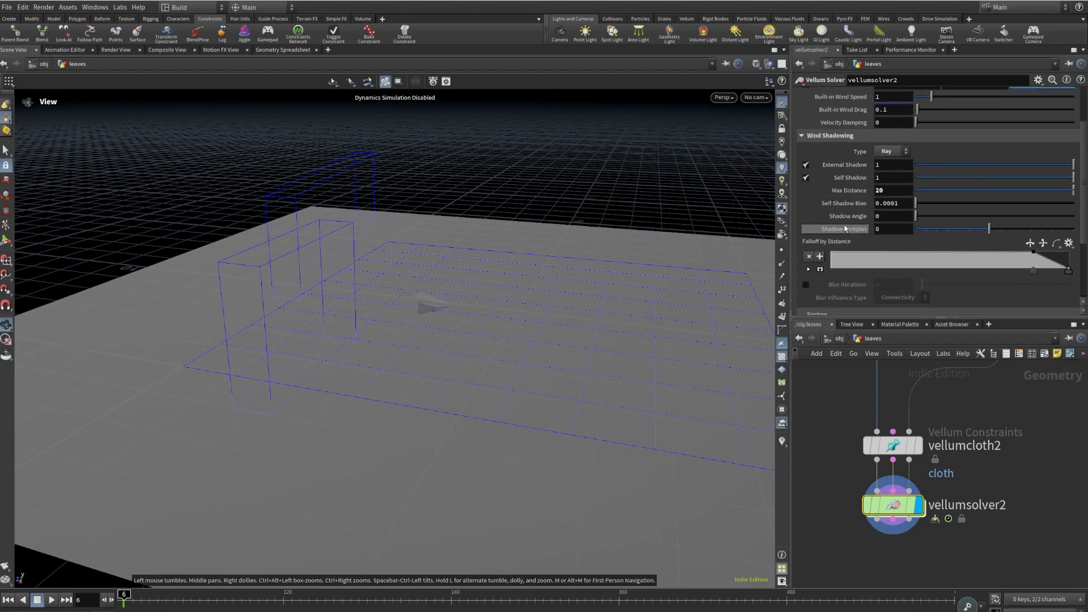
{"action": "scroll", "coordinate": [845, 228], "scroll_direction": "down", "scroll_amount": 3}
{"action": "scroll", "coordinate": [855, 250], "scroll_direction": "up", "scroll_amount": 4}
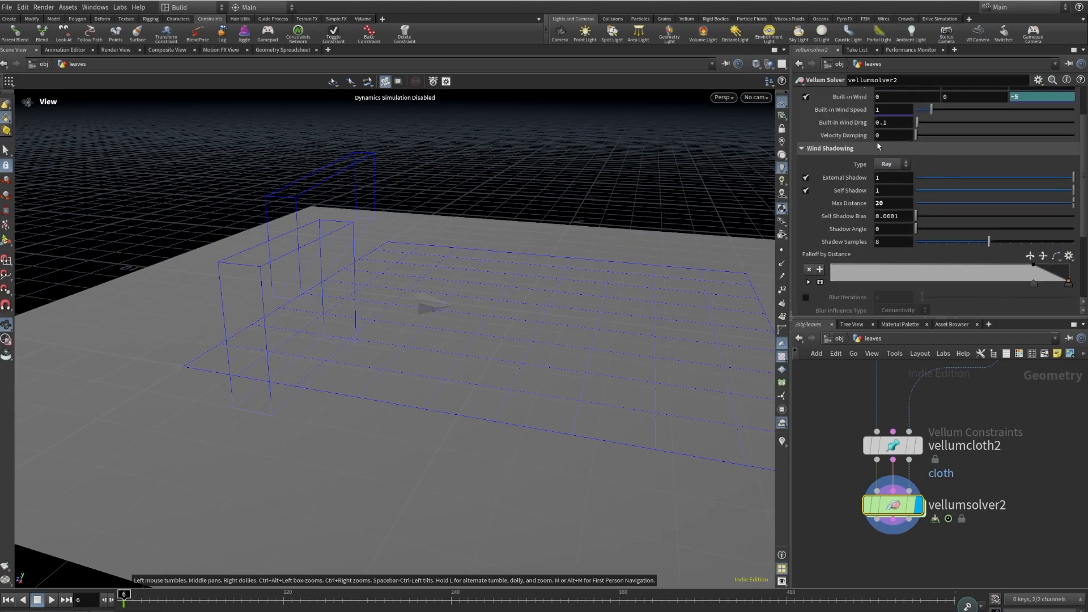
{"action": "left_click", "coordinate": [882, 164]}
{"action": "left_click", "coordinate": [882, 164]}
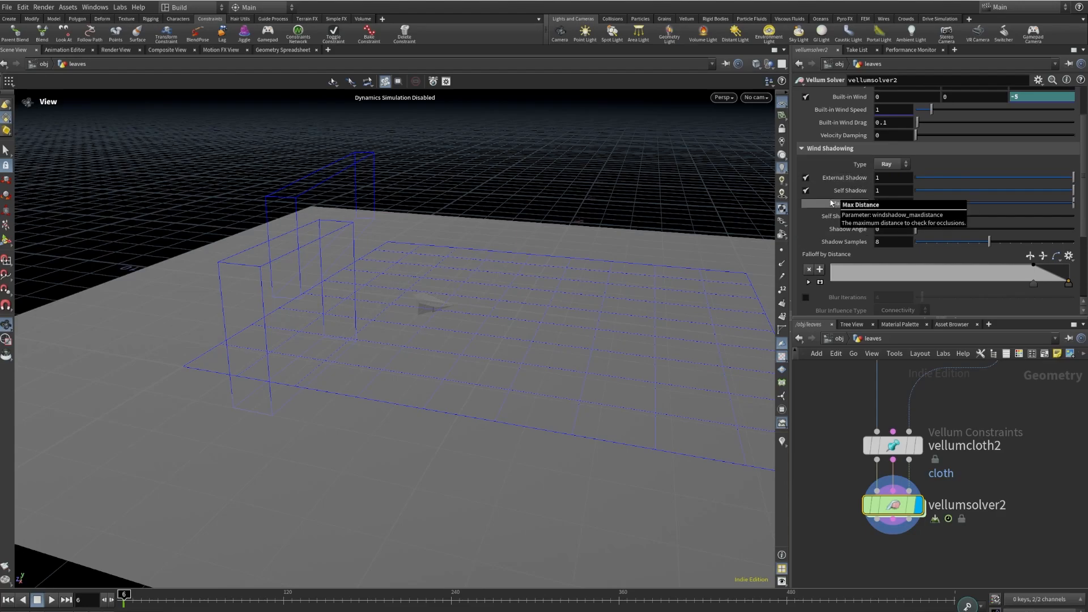
{"action": "left_click_drag", "start_coordinate": [337, 209], "coordinate": [448, 261]}
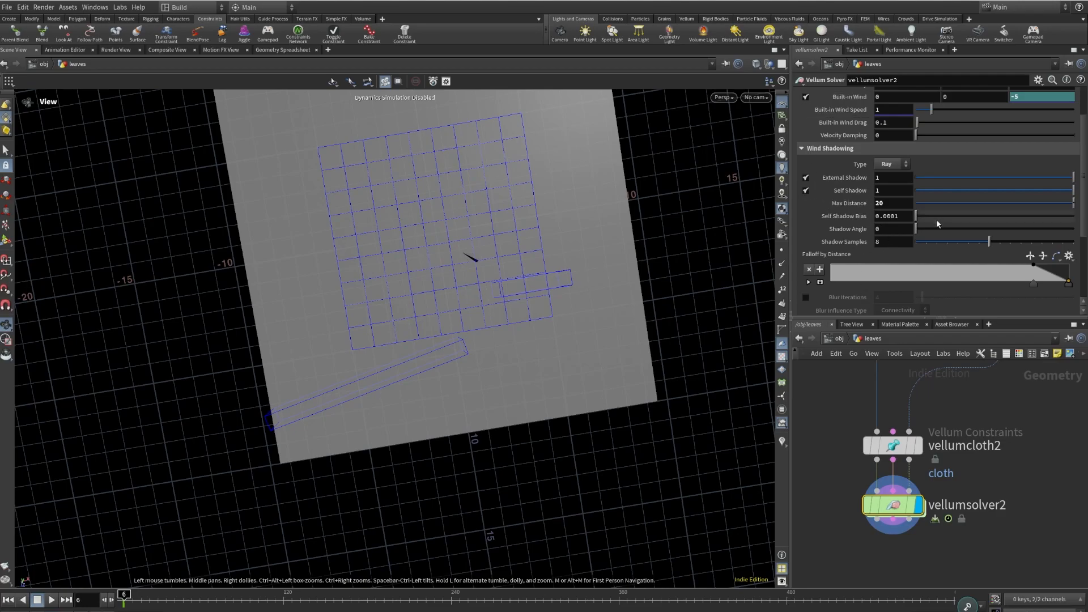
- Examine vellumsolver2's ground position and collision settings, and return the timeline to frame 1
{"action": "scroll", "coordinate": [917, 222], "scroll_direction": "up", "scroll_amount": 3}
{"action": "left_click", "coordinate": [805, 121]}
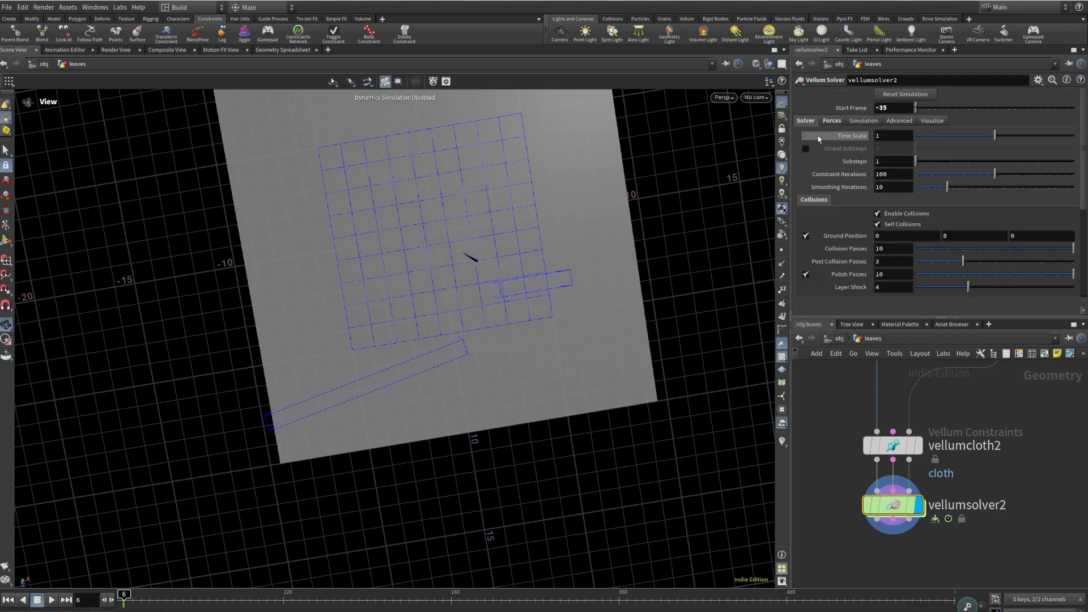
{"action": "left_click", "coordinate": [12, 598]}
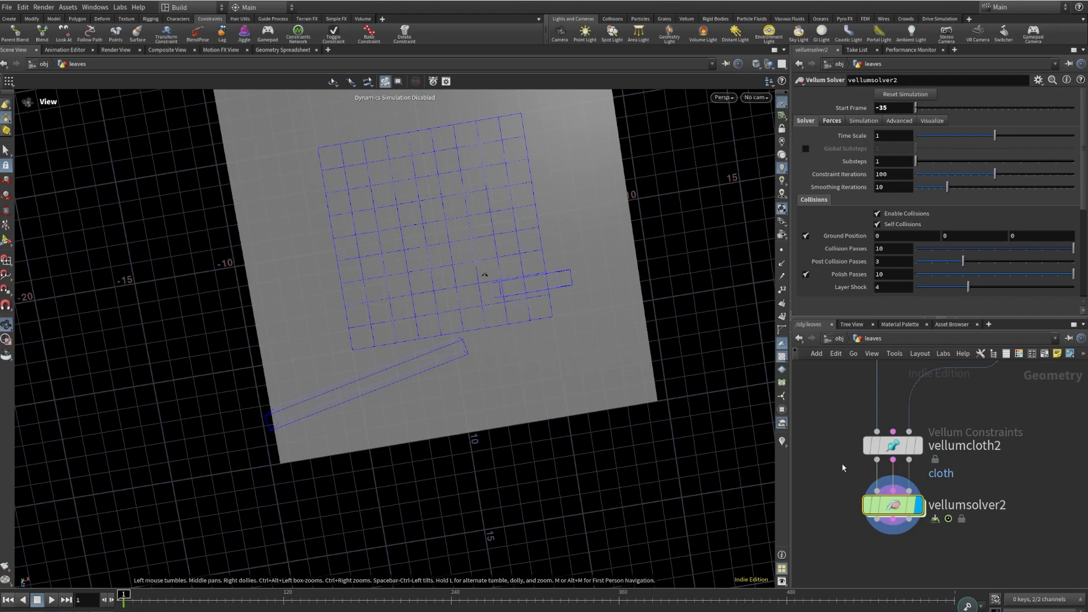
{"action": "scroll", "coordinate": [923, 466], "scroll_direction": "down", "scroll_amount": 5}
{"action": "middle_click_drag", "start_coordinate": [924, 466], "coordinate": [926, 487]}
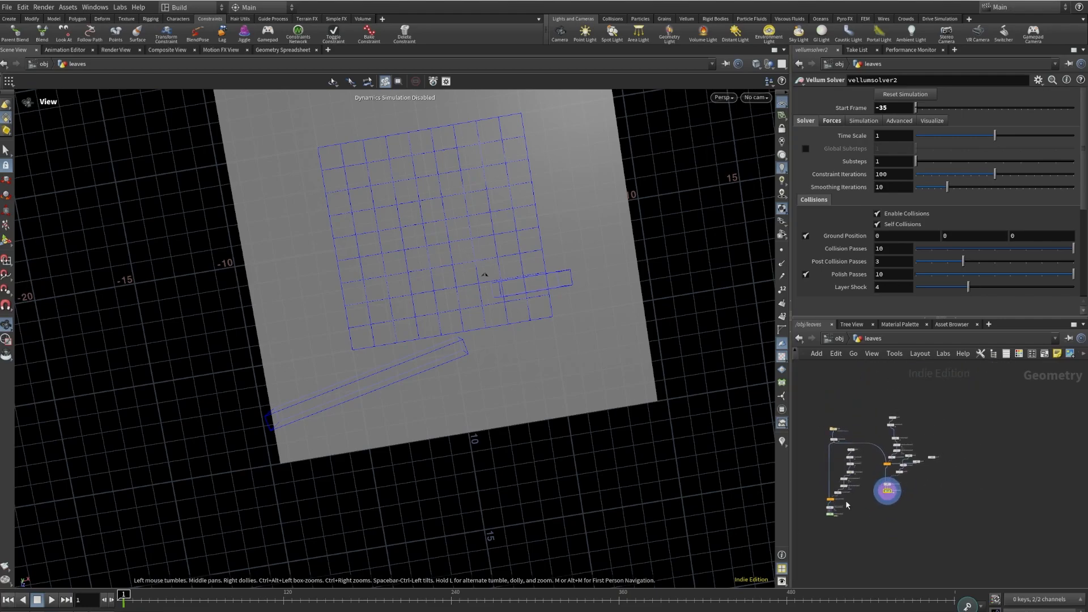
- Play the merged leaf simulation through cam3 and move the timeline to frame 34
{"action": "key", "text": "f"}
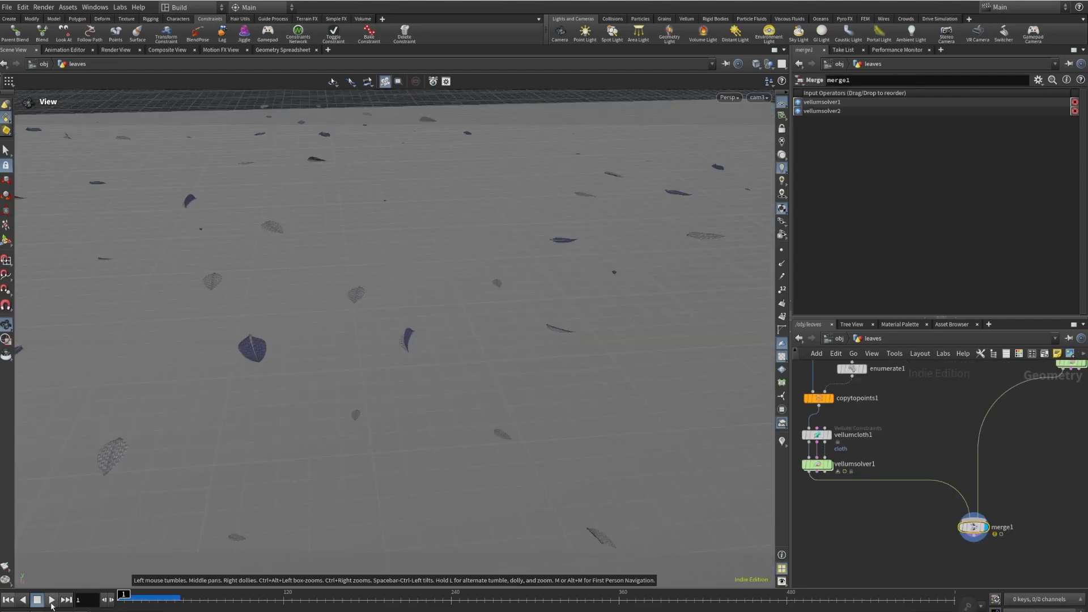
{"action": "left_click", "coordinate": [51, 603]}
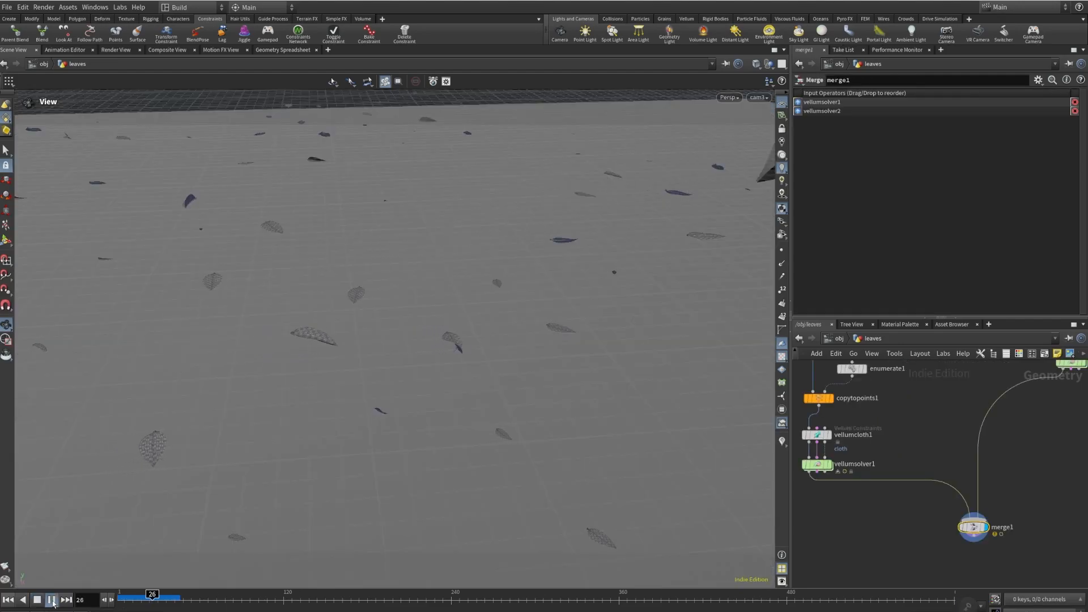
{"action": "left_click", "coordinate": [51, 602]}
{"action": "mouse_move", "coordinate": [150, 596]}
{"action": "left_mouse_down"}
{"action": "mouse_move", "coordinate": [122, 597]}
{"action": "mouse_move", "coordinate": [163, 595]}
{"action": "left_mouse_up"}
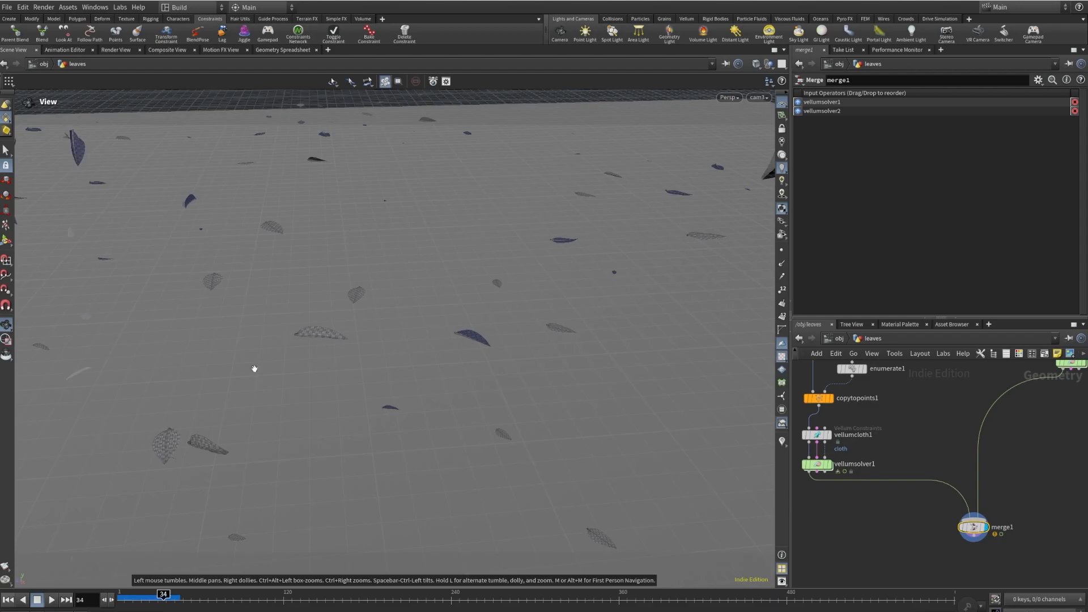
- Examine the merged leaves across the whole ground plane from outside the camera, and return the timeline to frame 1
{"action": "right_click_drag", "start_coordinate": [254, 369], "coordinate": [501, 206]}
{"action": "middle_click_drag", "start_coordinate": [719, 139], "coordinate": [490, 260]}
{"action": "left_click_drag", "start_coordinate": [491, 261], "coordinate": [442, 261]}
{"action": "right_click_drag", "start_coordinate": [442, 260], "coordinate": [358, 262]}
{"action": "left_click_drag", "start_coordinate": [358, 262], "coordinate": [311, 335]}
{"action": "left_click_drag", "start_coordinate": [437, 357], "coordinate": [569, 282]}
{"action": "left_click_drag", "start_coordinate": [476, 359], "coordinate": [512, 381]}
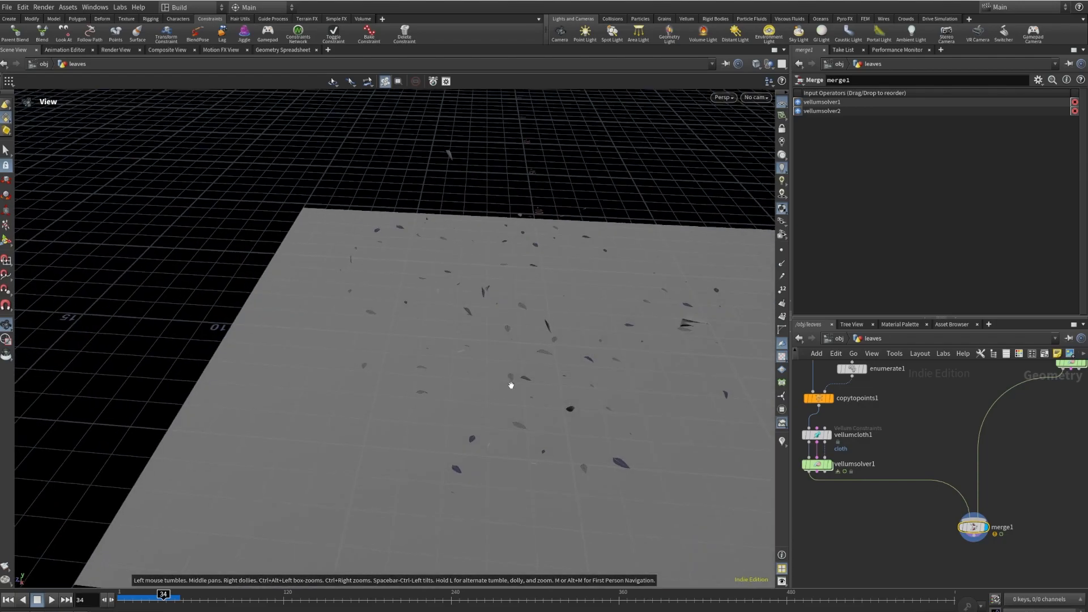
{"action": "left_click", "coordinate": [11, 602]}
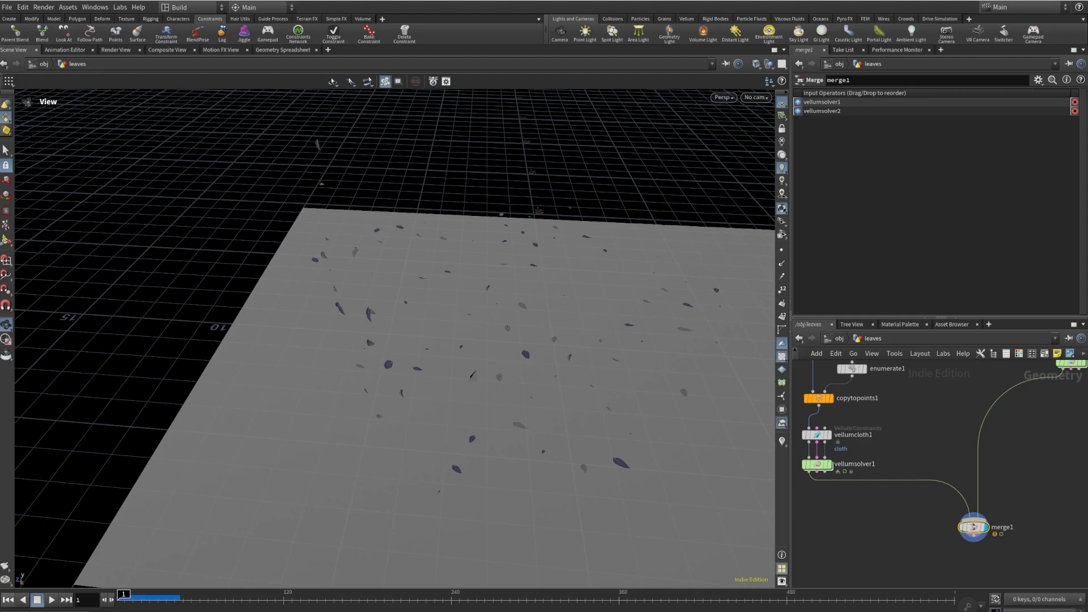
- Examine enumerate1's attribute name and type settings
{"action": "scroll", "coordinate": [838, 408], "scroll_direction": "down", "scroll_amount": 3}
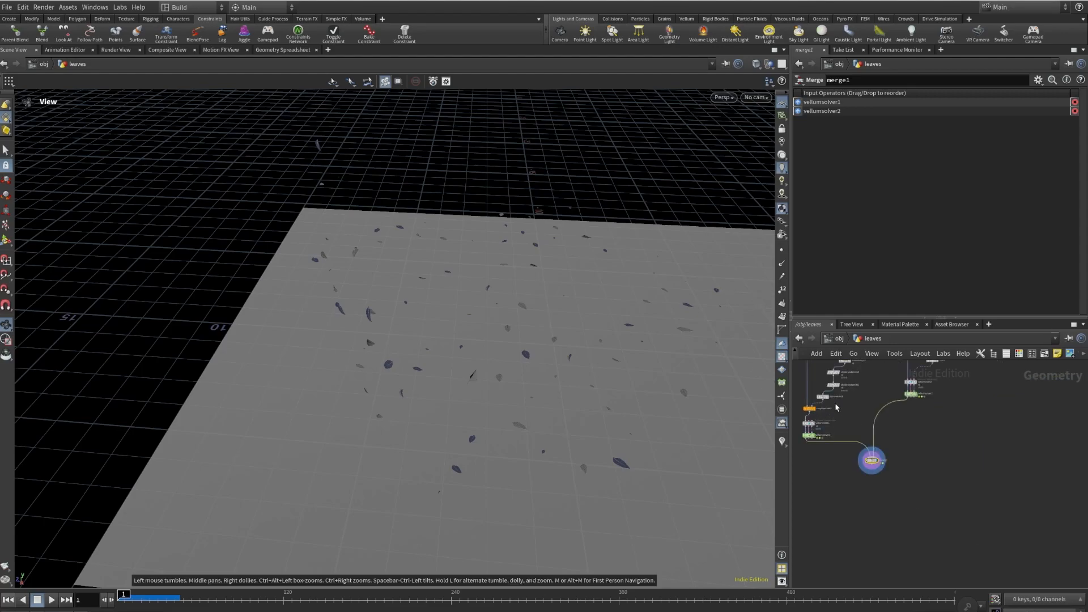
{"action": "scroll", "coordinate": [825, 403], "scroll_direction": "up", "scroll_amount": 4}
{"action": "left_click", "coordinate": [822, 396]}
{"action": "scroll", "coordinate": [945, 426], "scroll_direction": "down", "scroll_amount": 5}
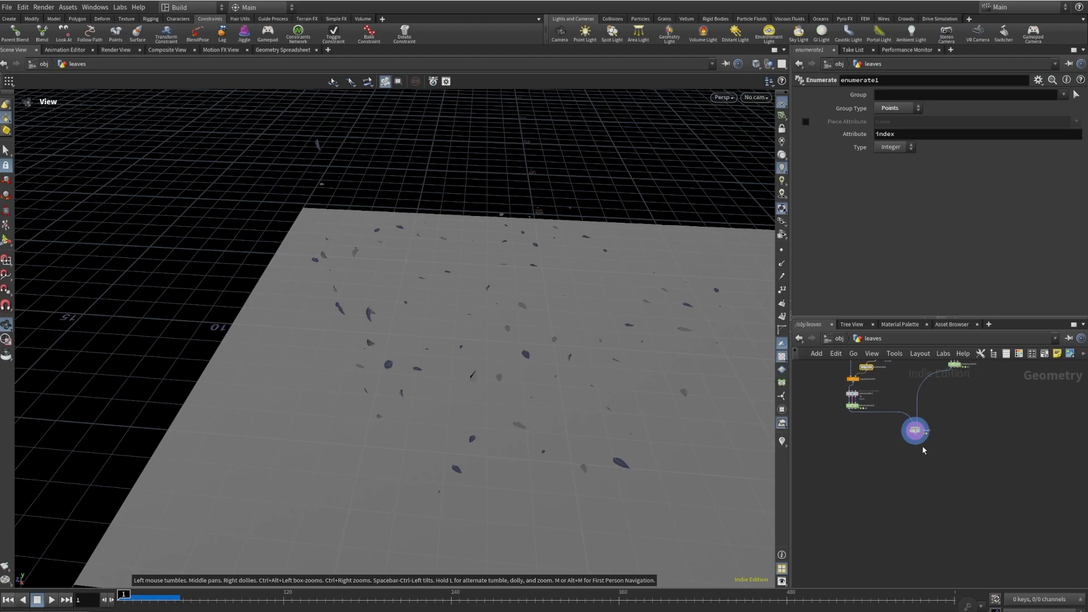
- Add an Attribute Adjust Color node after merge1 and display it
{"action": "scroll", "coordinate": [918, 447], "scroll_direction": "up", "scroll_amount": 5}
{"action": "left_click", "coordinate": [916, 422]}
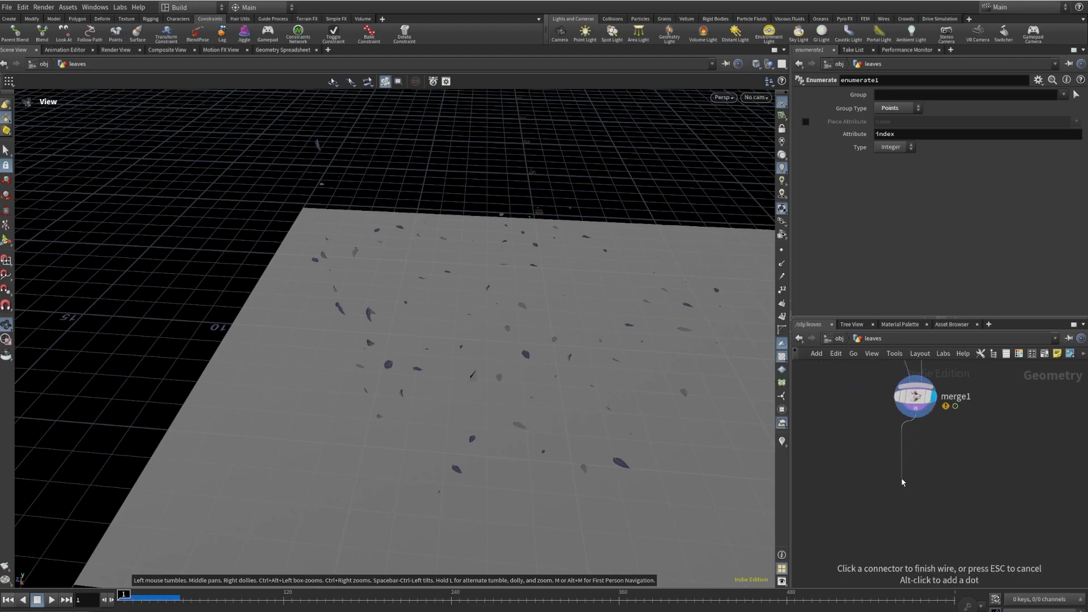
{"action": "key", "text": "Tab"}
{"action": "type", "text": "attradj"}
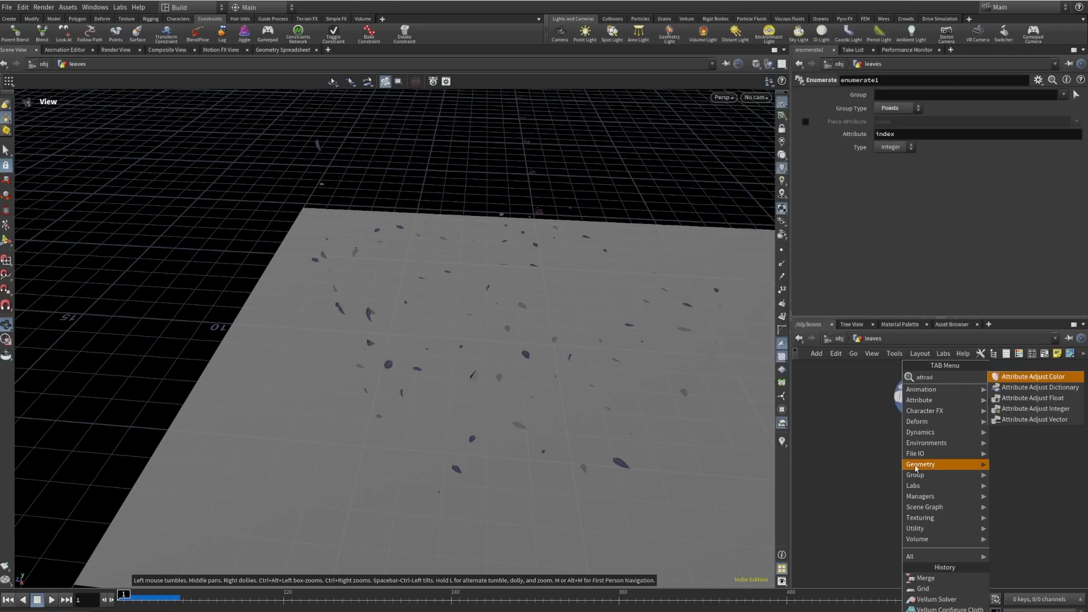
{"action": "left_click", "coordinate": [1034, 379]}
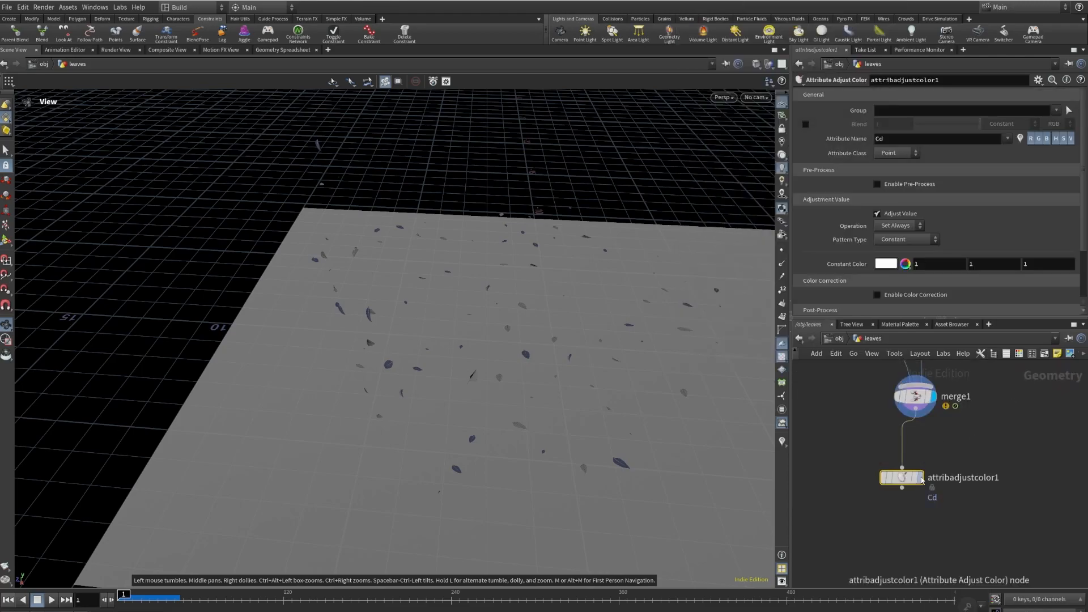
{"action": "left_click", "coordinate": [920, 478]}
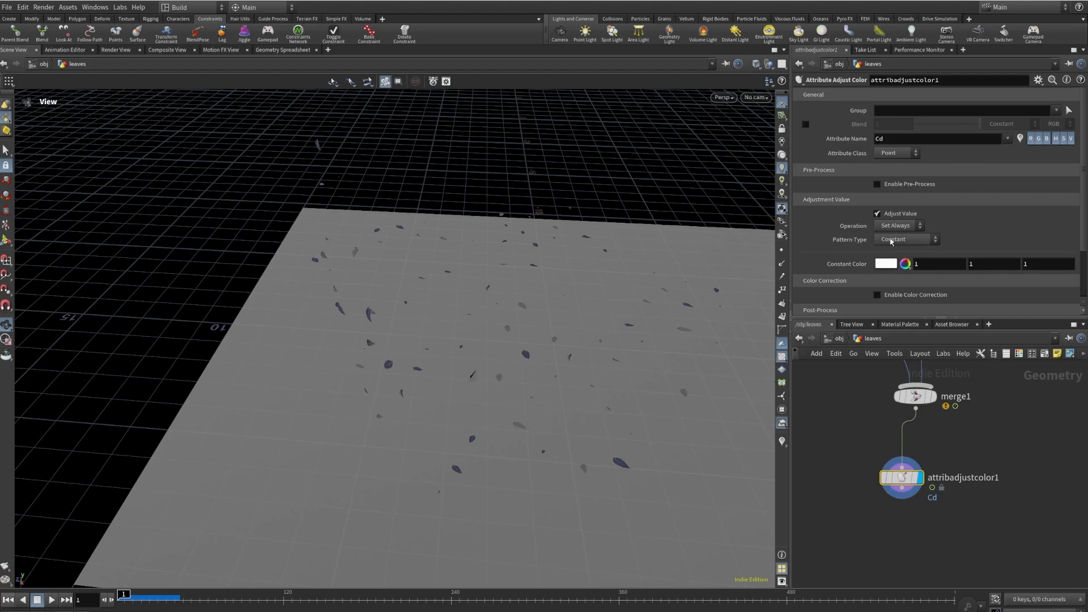
- Set attribadjustcolor1's pattern type to Random and its range values to Specific Values
{"action": "left_click", "coordinate": [892, 241]}
{"action": "left_click", "coordinate": [899, 269]}
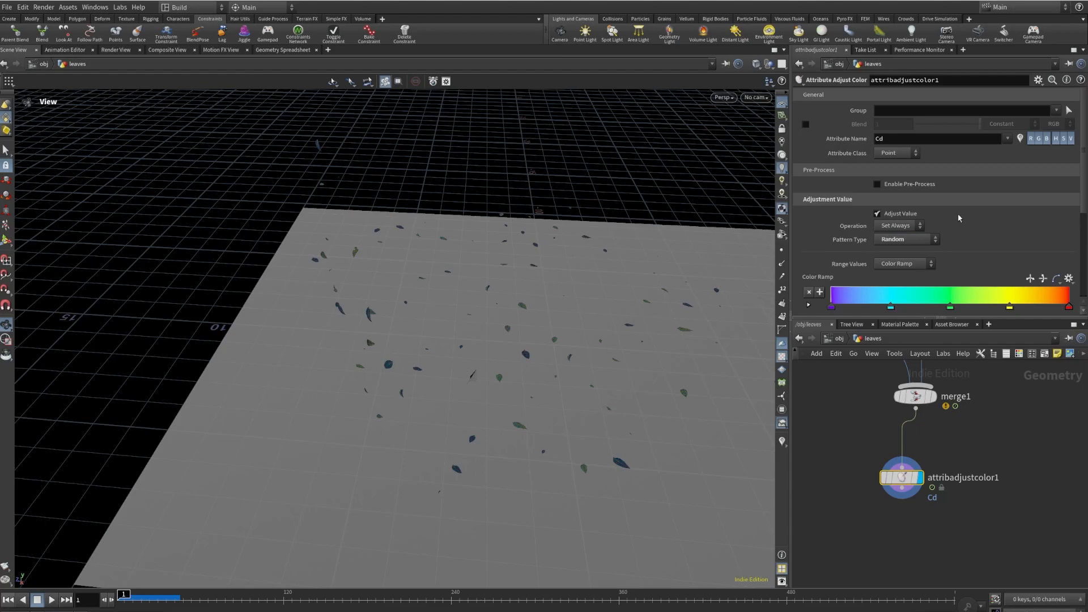
{"action": "scroll", "coordinate": [960, 217], "scroll_direction": "down", "scroll_amount": 1}
{"action": "left_click", "coordinate": [906, 223]}
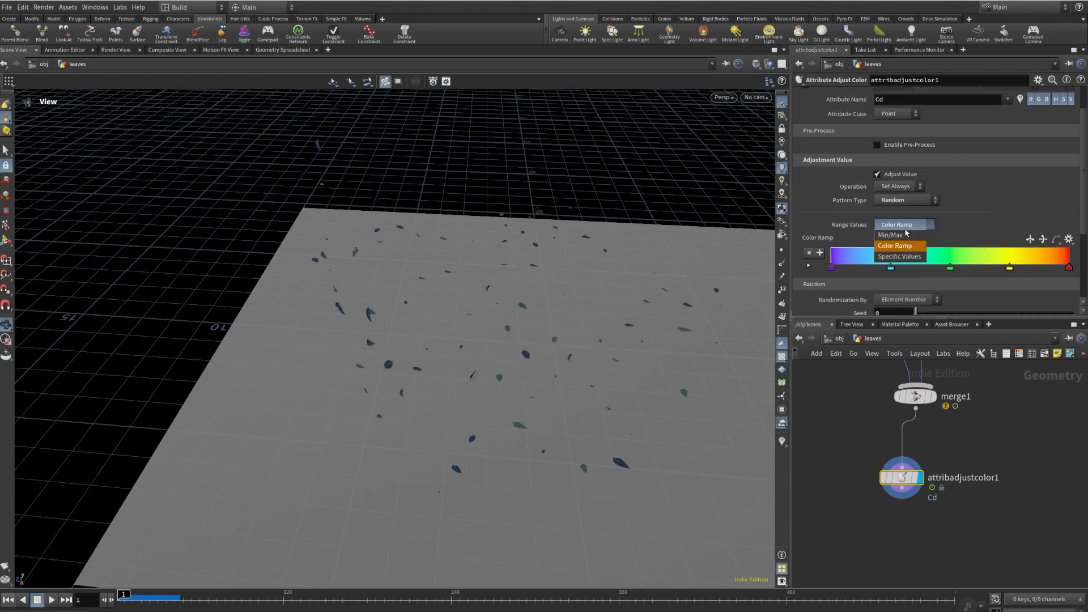
{"action": "left_click", "coordinate": [899, 245]}
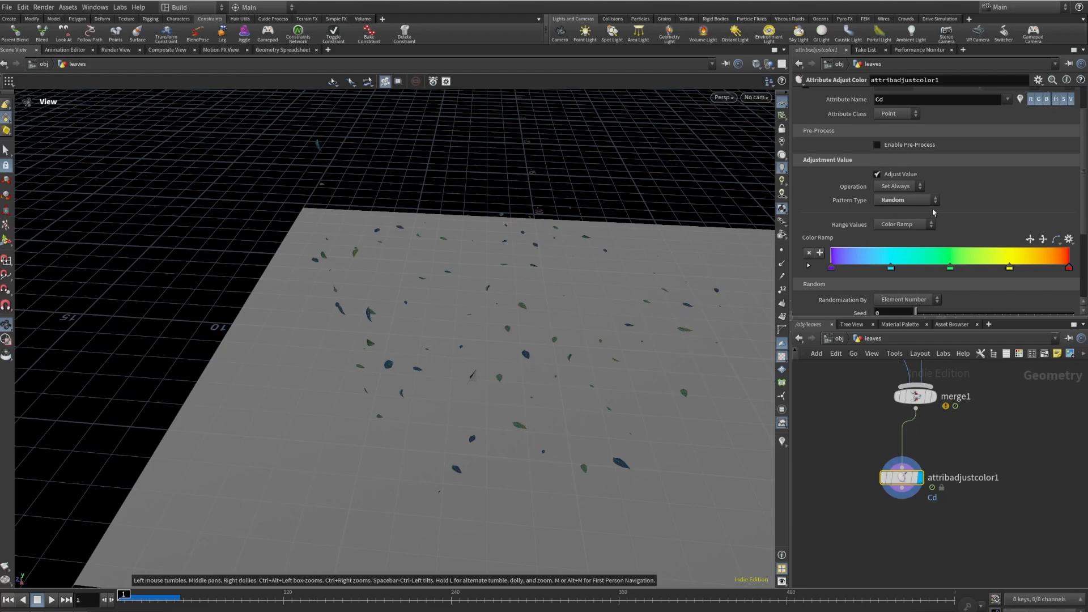
{"action": "left_click", "coordinate": [896, 225]}
{"action": "left_click", "coordinate": [900, 255]}
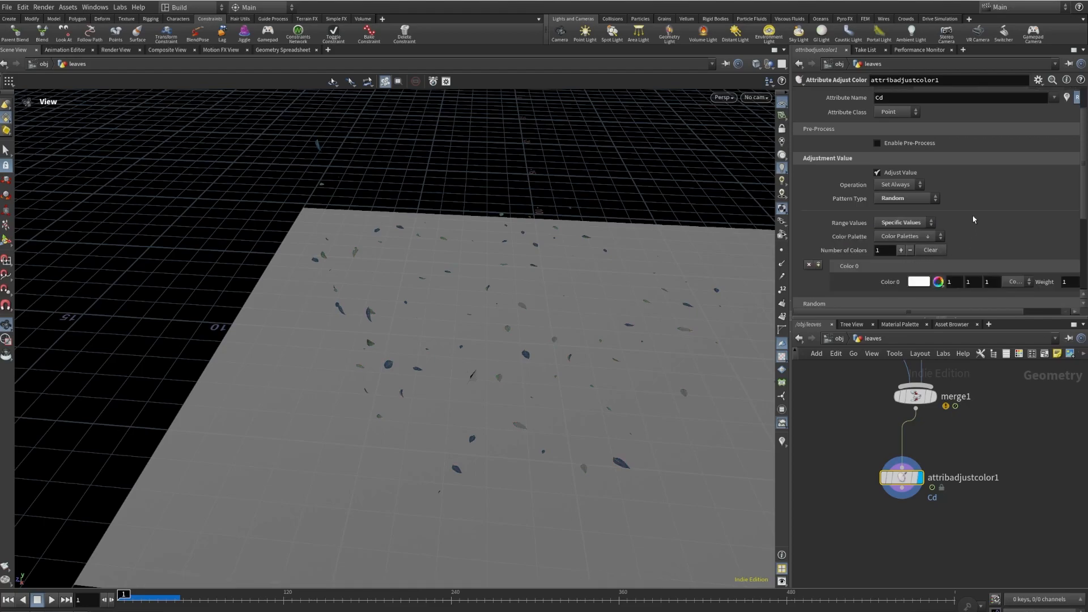
- Set the first specific colour to violet, about 0.16, 0.03, 1
{"action": "scroll", "coordinate": [980, 203], "scroll_direction": "down", "scroll_amount": 3}
{"action": "left_click", "coordinate": [922, 200]}
{"action": "left_click_drag", "start_coordinate": [960, 250], "coordinate": [1074, 261]}
{"action": "left_click", "coordinate": [1070, 93]}
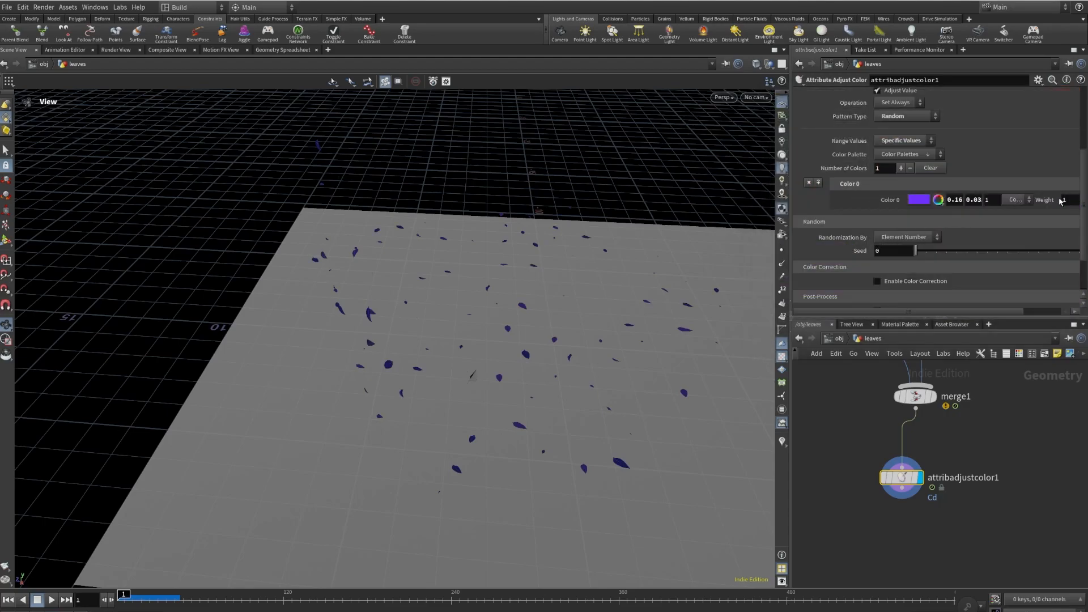
- Insert two more colours ahead of the violet one and set Color 0 to magenta FF15FF
{"action": "left_click", "coordinate": [818, 183]}
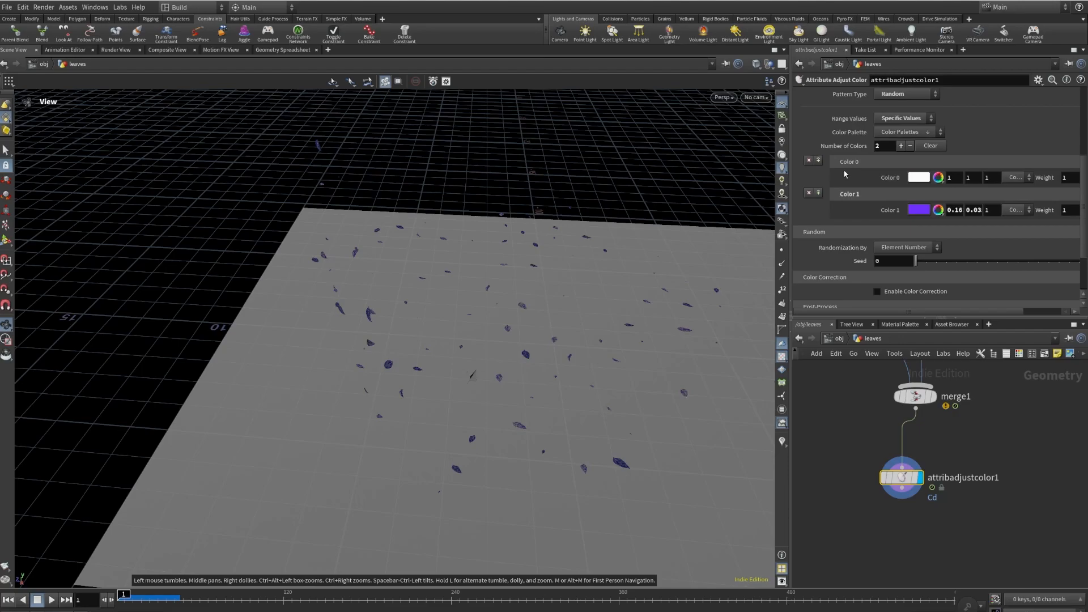
{"action": "left_click", "coordinate": [818, 162]}
{"action": "left_click", "coordinate": [917, 156]}
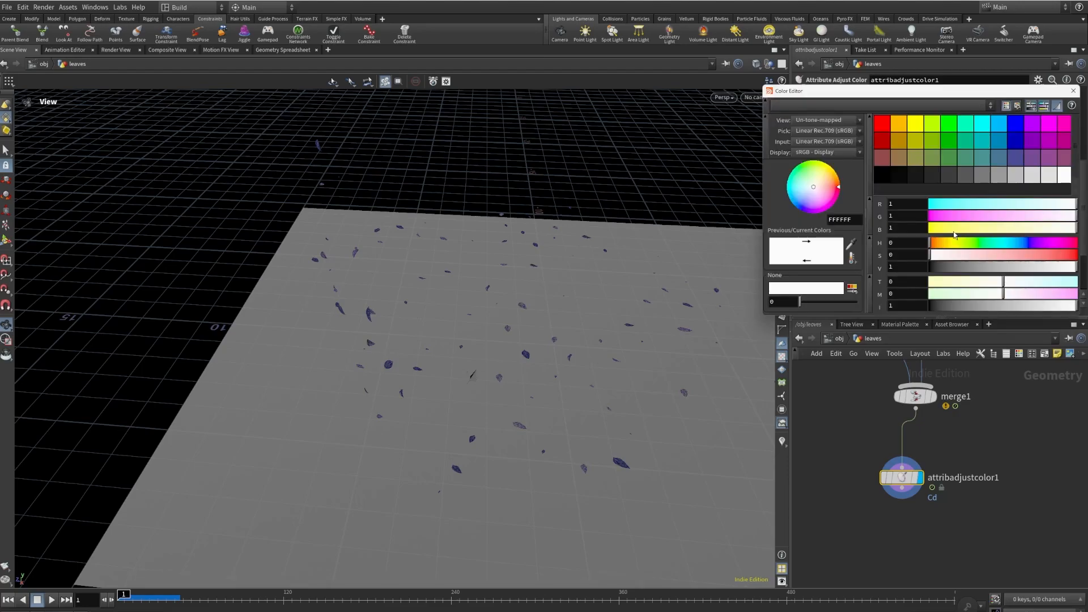
{"action": "left_click", "coordinate": [943, 218]}
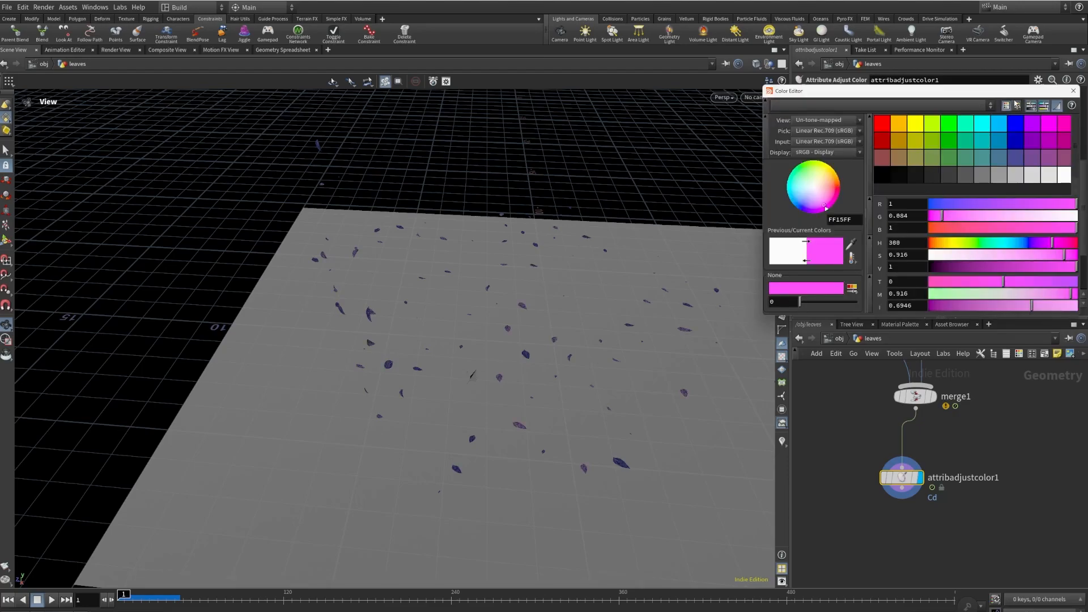
{"action": "left_click", "coordinate": [1072, 91]}
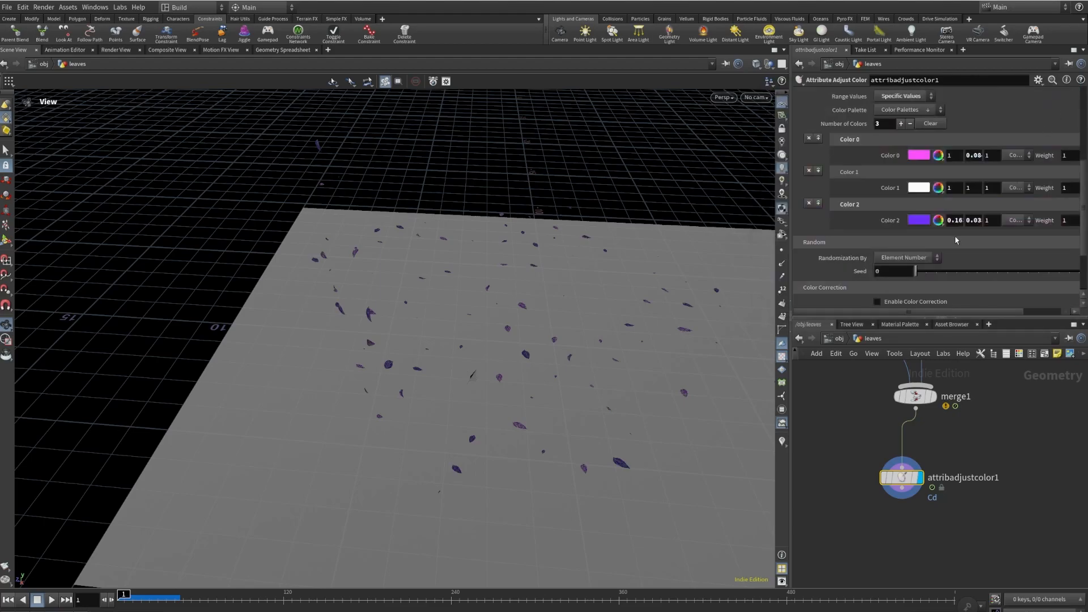
- Set Color 1 to cyan 10FFFF
{"action": "left_click", "coordinate": [921, 190]}
{"action": "left_click", "coordinate": [939, 204]}
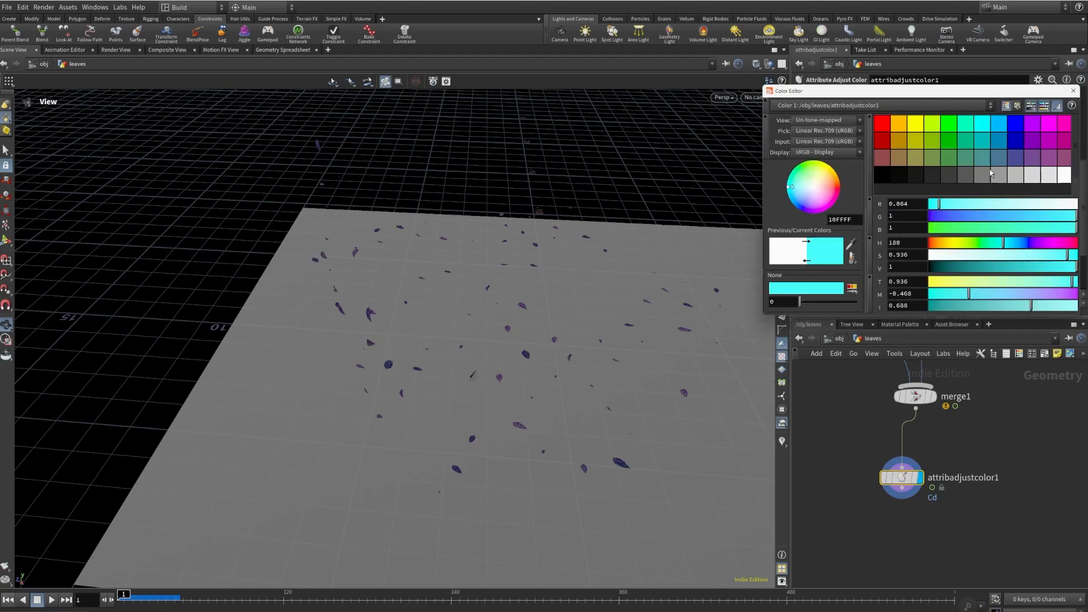
{"action": "left_click", "coordinate": [1073, 90]}
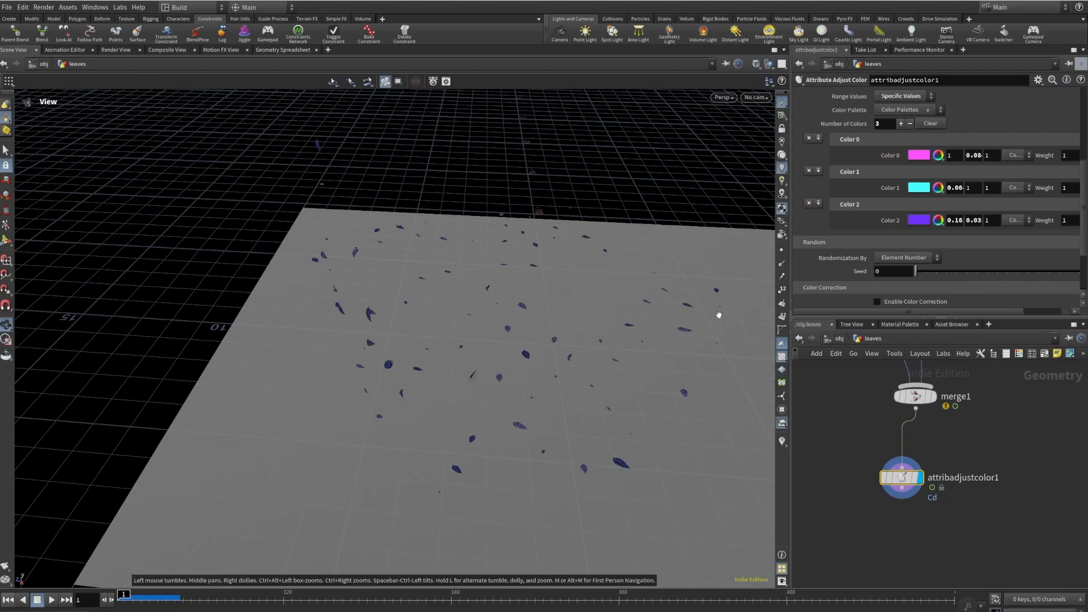
- Randomize the leaf colours by the custom attribute index
{"action": "left_click", "coordinate": [909, 256]}
{"action": "left_click", "coordinate": [903, 278]}
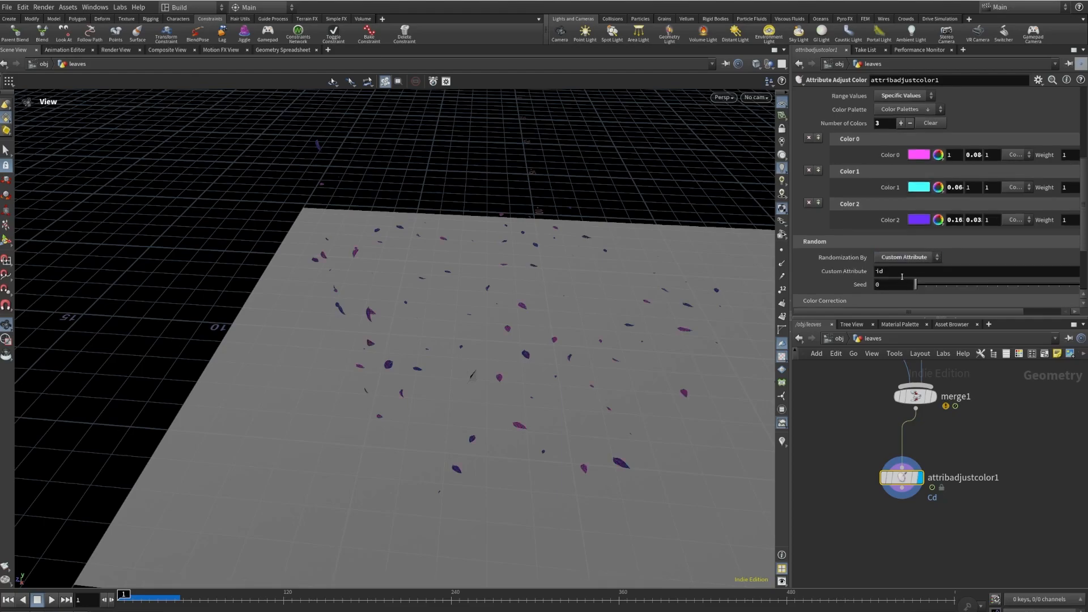
{"action": "type", "text": "index"}
{"action": "key", "text": "Return"}
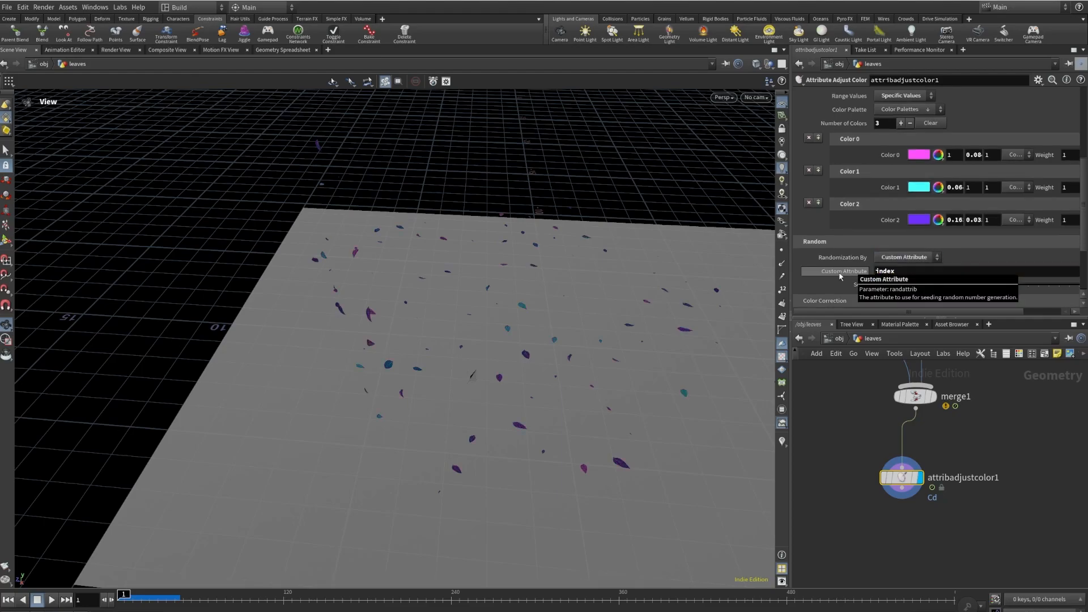
{"action": "scroll", "coordinate": [406, 372], "scroll_direction": "up", "scroll_amount": 10}
{"action": "left_click_drag", "start_coordinate": [404, 376], "coordinate": [396, 259]}
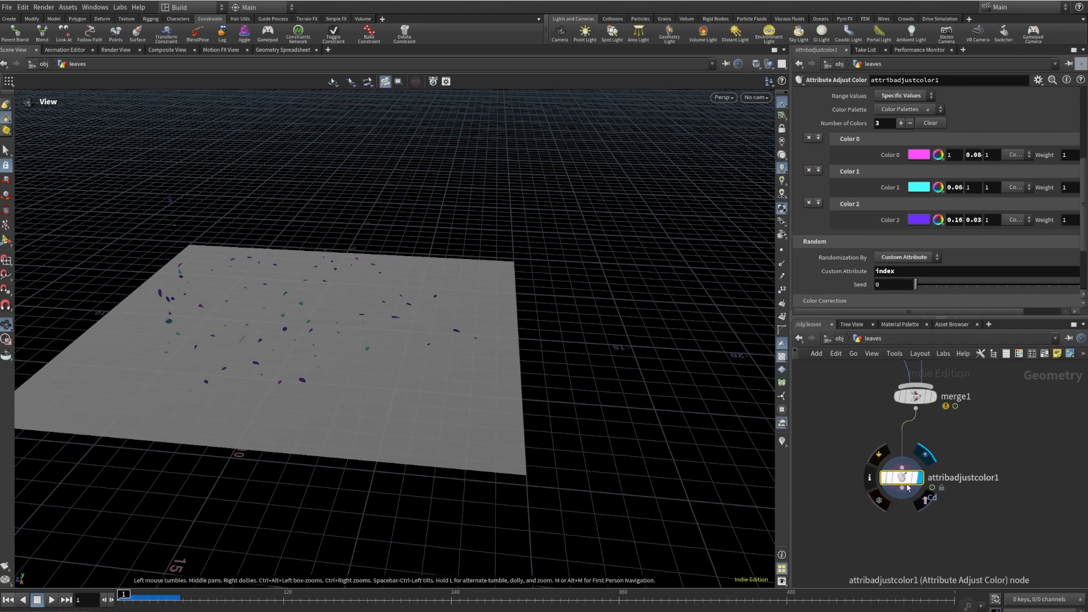
- Add a Null after attribadjustcolor1 and name it OUT_LEAVES
{"action": "key", "text": "Tab"}
{"action": "type", "text": "null"}
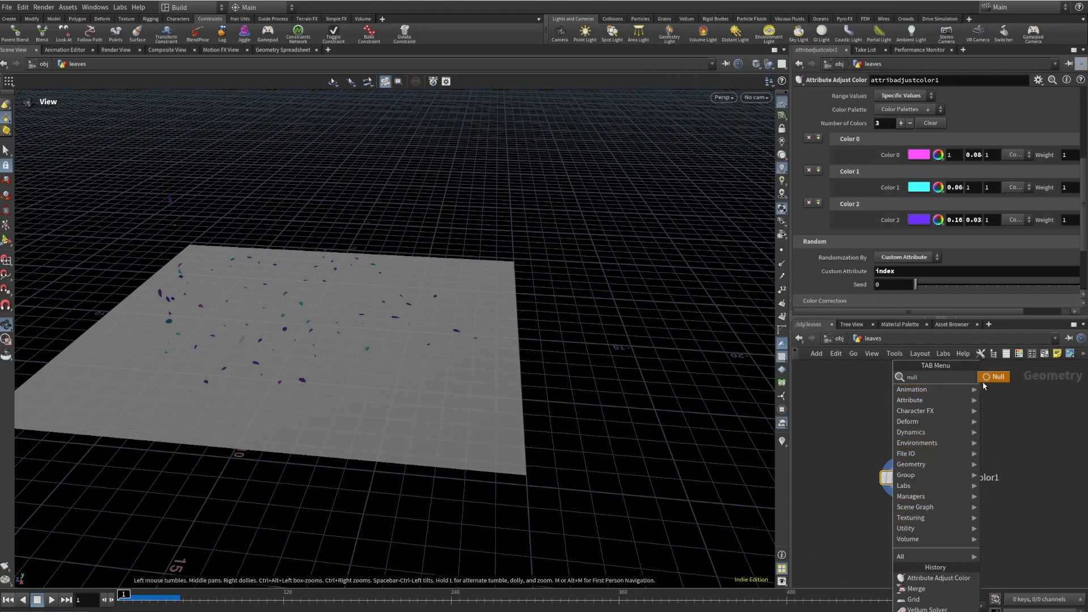
{"action": "key", "text": "Return"}
{"action": "left_click", "coordinate": [882, 565]}
{"action": "double_click", "coordinate": [907, 552]}
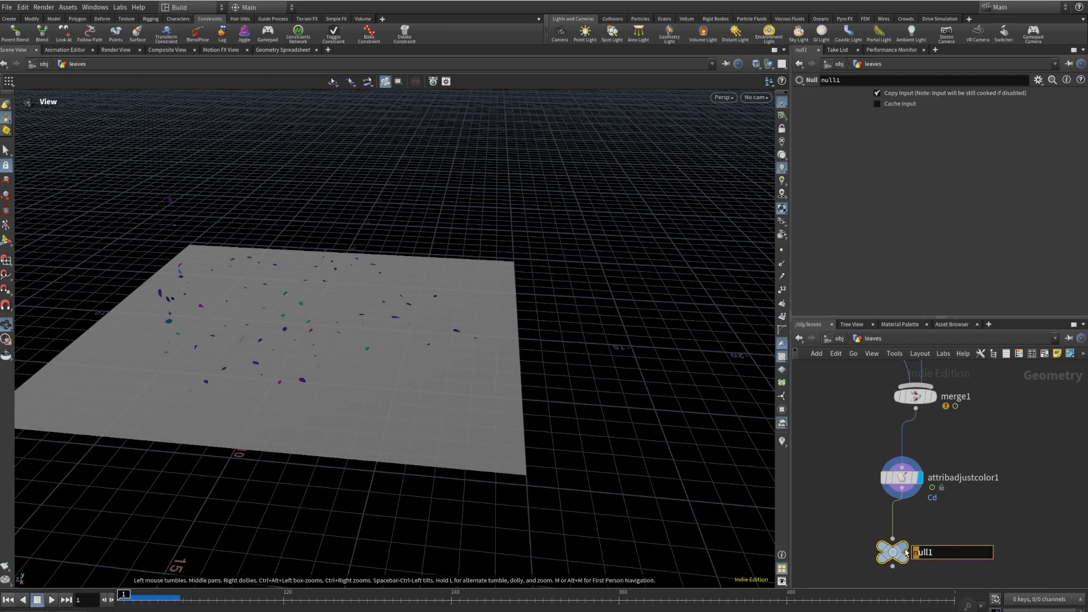
{"action": "type", "text": "OUT_LEAVES"}
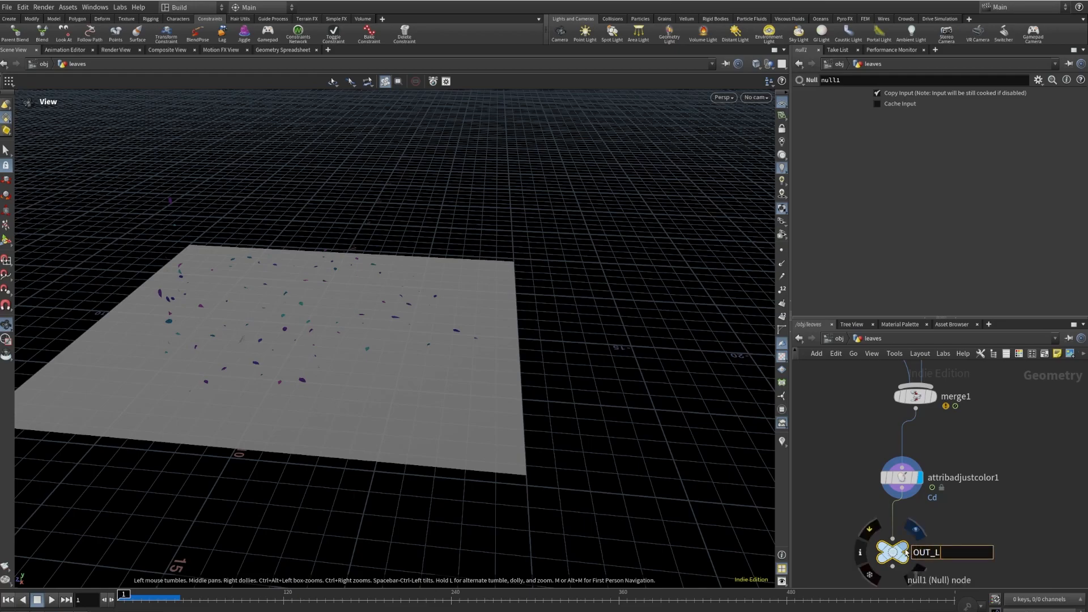
{"action": "key", "text": "Return"}
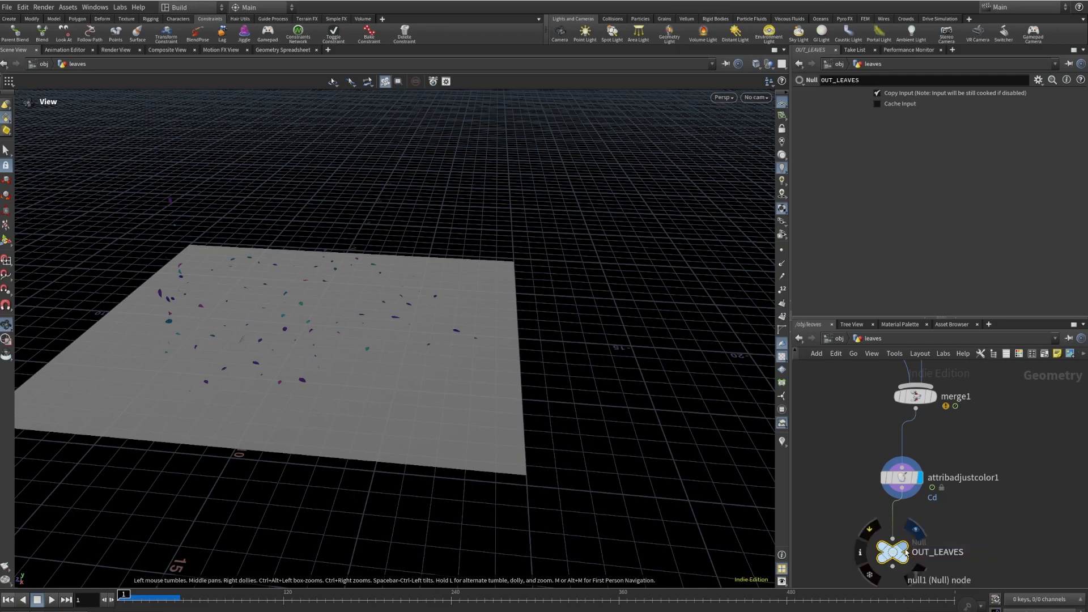
- Go up to the object level and select the seven scene objects around cam3, including leaves and concrete
{"action": "key", "text": "u"}
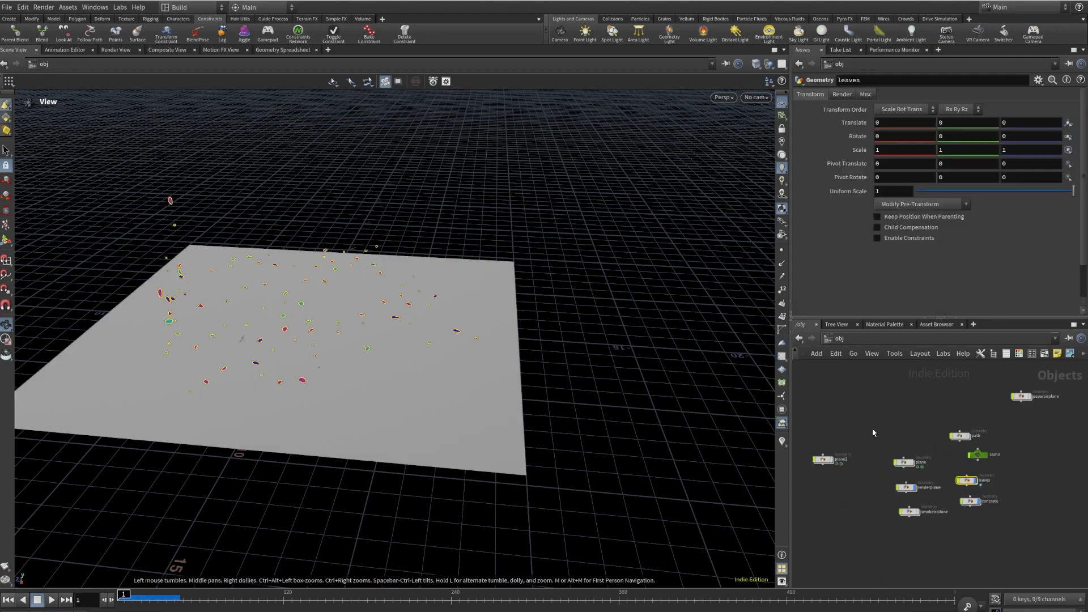
{"action": "scroll", "coordinate": [880, 432], "scroll_direction": "up", "scroll_amount": 5}
{"action": "middle_click_drag", "start_coordinate": [880, 433], "coordinate": [841, 409]}
{"action": "scroll", "coordinate": [849, 405], "scroll_direction": "down", "scroll_amount": 6}
{"action": "left_click_drag", "start_coordinate": [847, 381], "coordinate": [964, 509]}
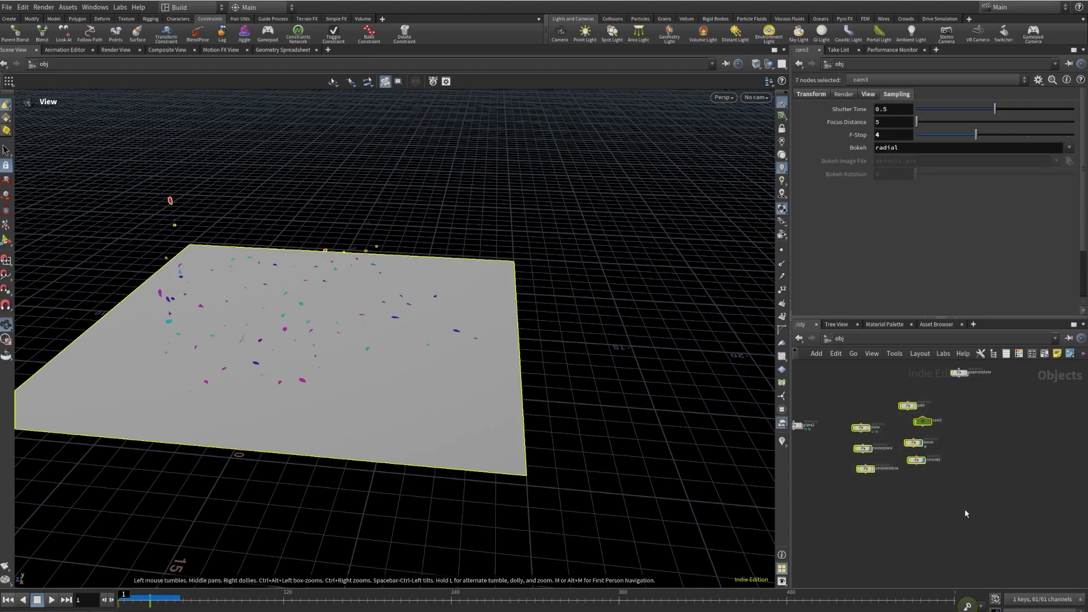
{"action": "scroll", "coordinate": [960, 480], "scroll_direction": "up", "scroll_amount": 3}
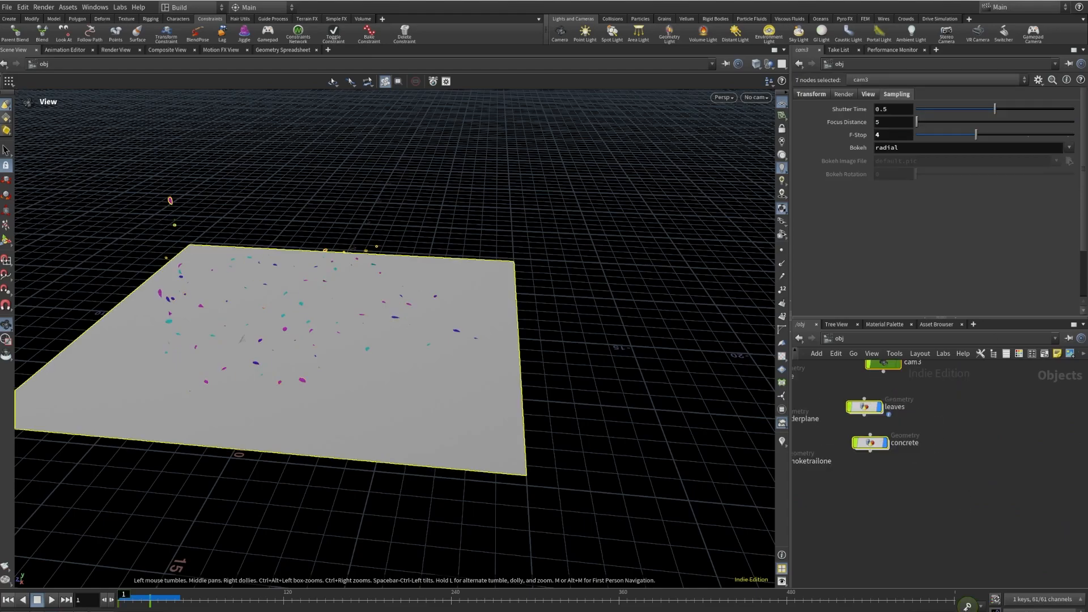
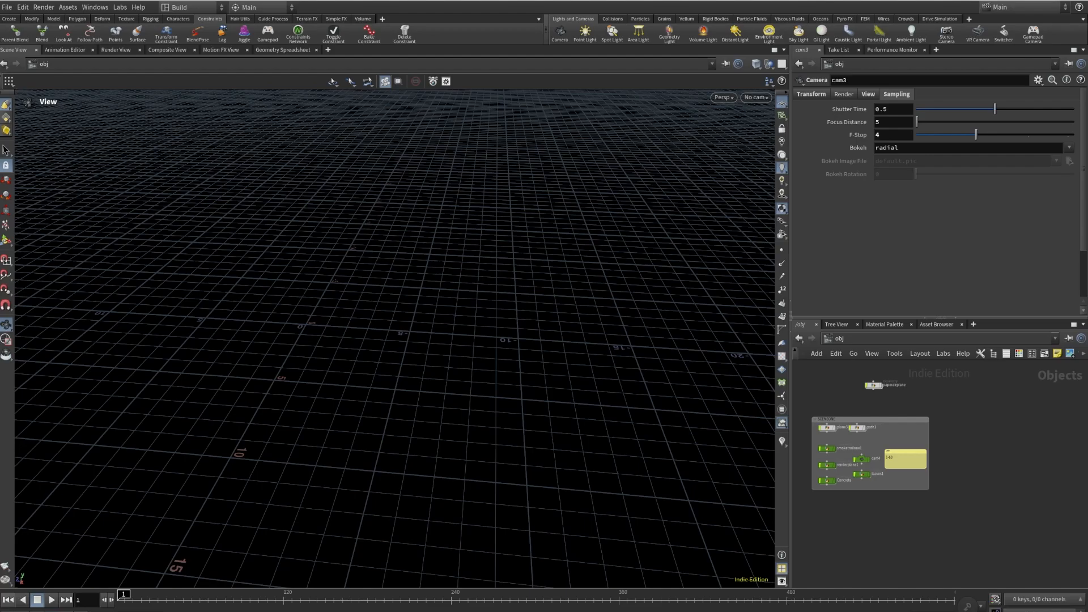
- Add a new Geometry object in the empty network area beside the grouped scene objects
{"action": "middle_click_drag", "start_coordinate": [951, 480], "coordinate": [874, 449]}
{"action": "scroll", "coordinate": [896, 447], "scroll_direction": "up", "scroll_amount": 2}
{"action": "key", "text": "Tab"}
{"action": "type", "text": "objec"}
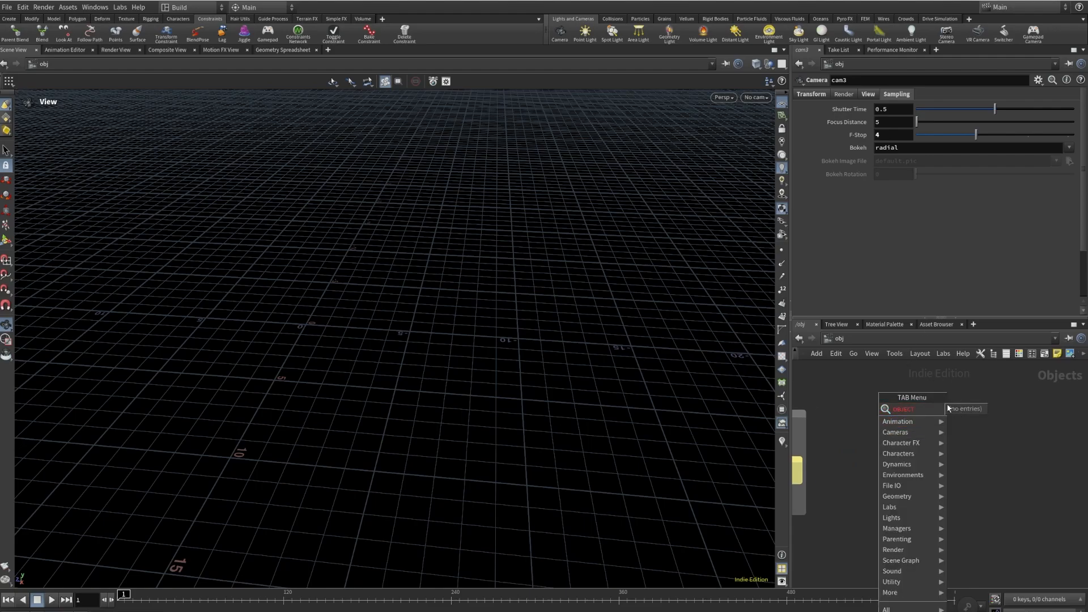
{"action": "key", "text": "Return"}
{"action": "type", "text": "geo"}
{"action": "left_click", "coordinate": [974, 415]}
{"action": "left_click", "coordinate": [930, 439]}
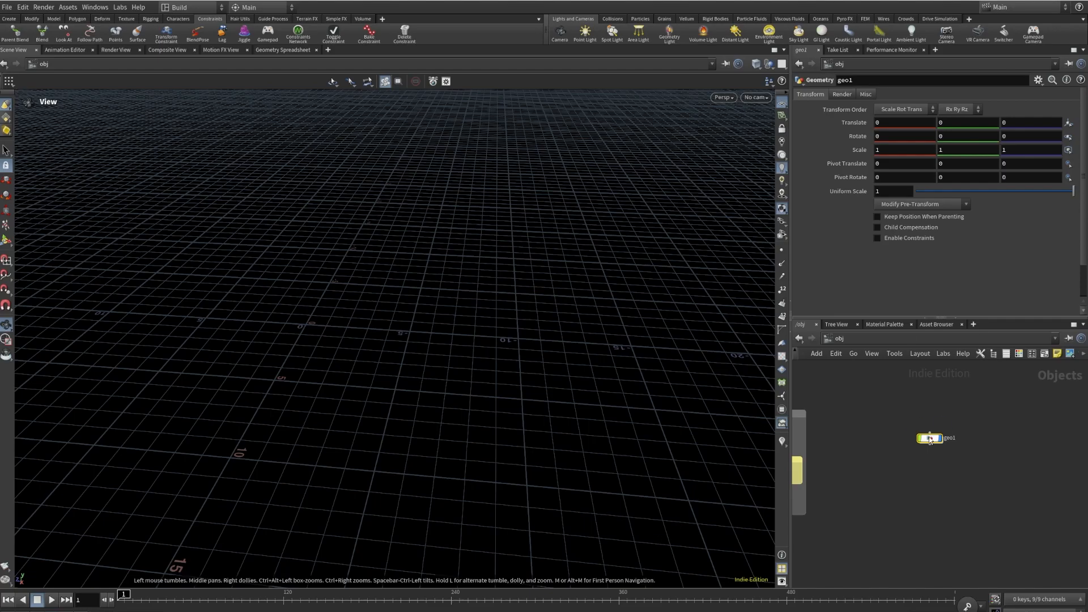
- Rename the new geometry object as Bringplane
{"action": "double_click", "coordinate": [957, 440]}
{"action": "type", "text": "Bringplane"}
{"action": "key", "text": "Return"}
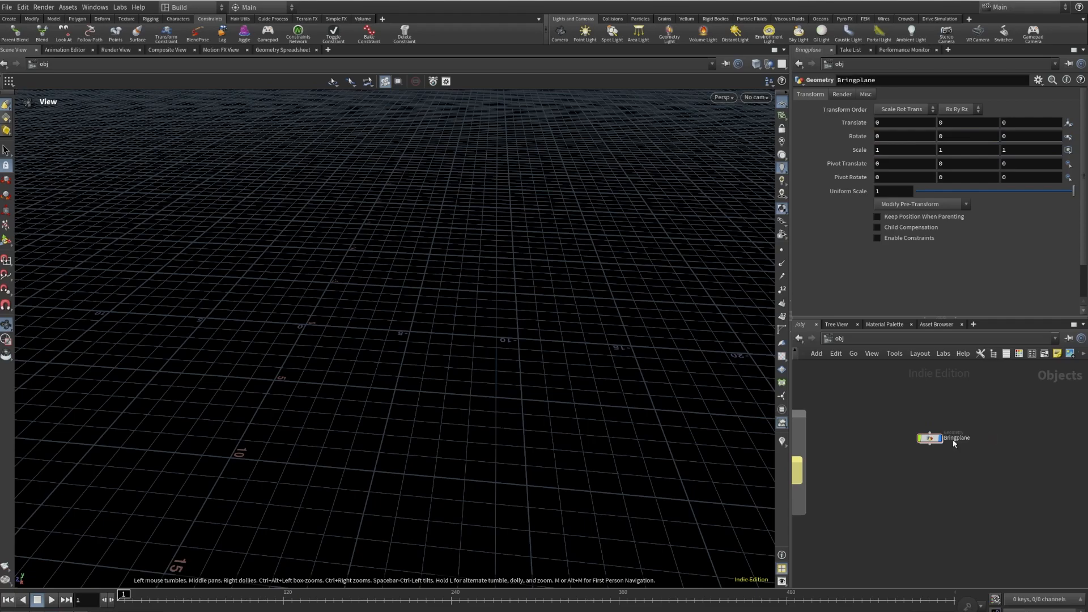
- Go inside the Bringplane object and add an Object Merge node
{"action": "double_click", "coordinate": [930, 438]}
{"action": "key", "text": "Tab"}
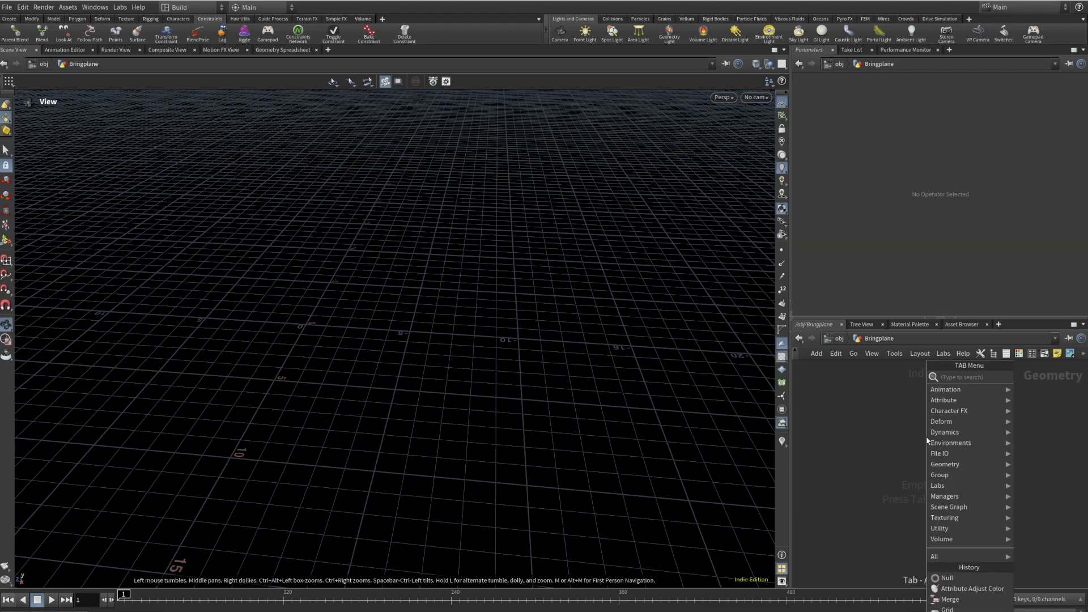
{"action": "type", "text": "objec"}
{"action": "key", "text": "Return"}
{"action": "left_click", "coordinate": [920, 456]}
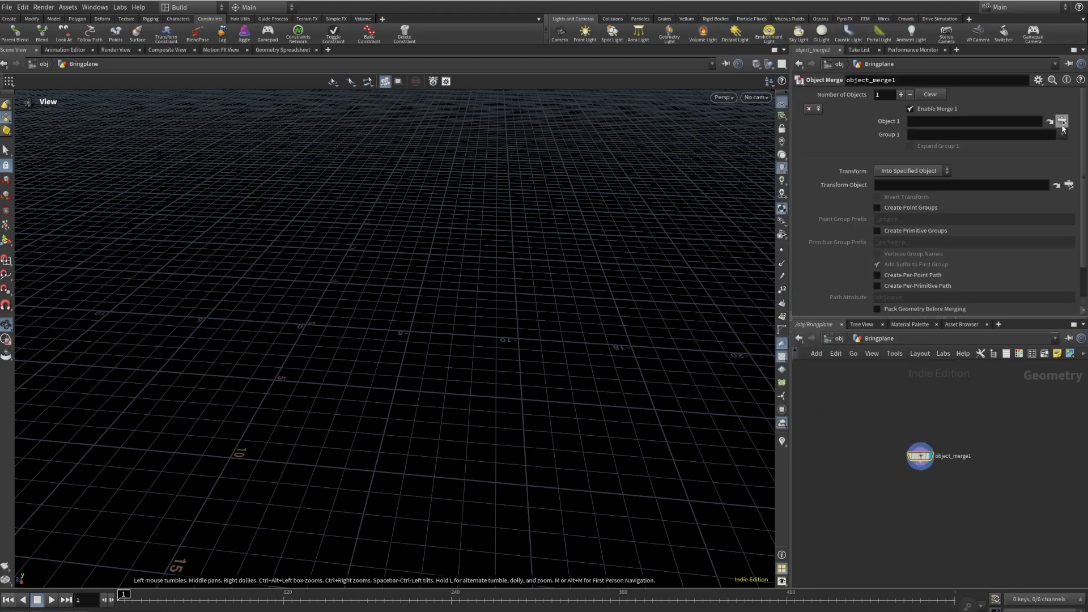
- Set the Object Merge's source object to /obj/paperairplane/OUT_PLANE
{"action": "left_click", "coordinate": [1062, 123]}
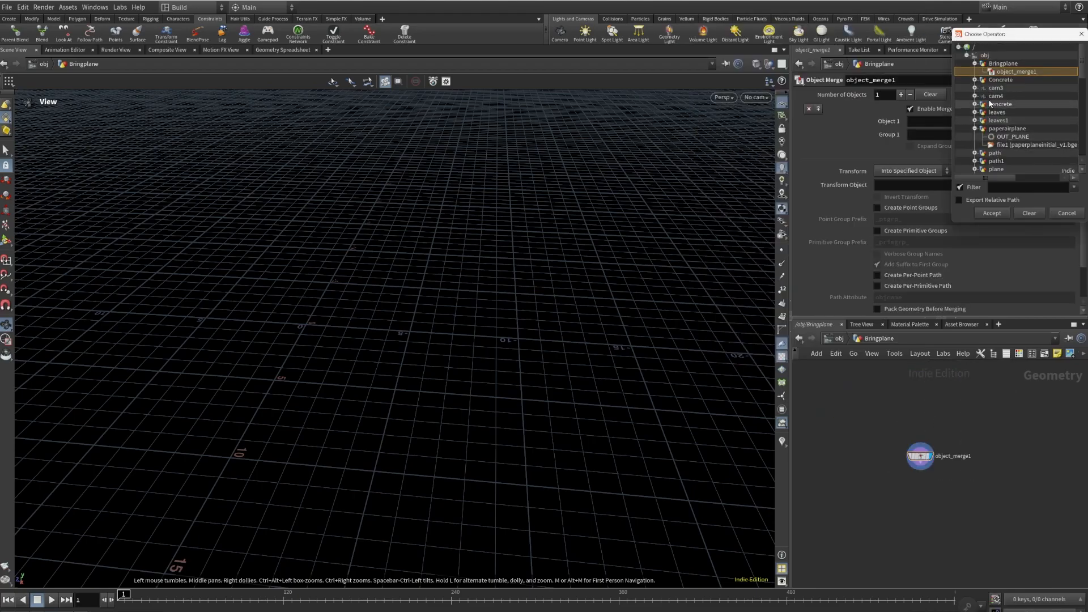
{"action": "left_click", "coordinate": [974, 63]}
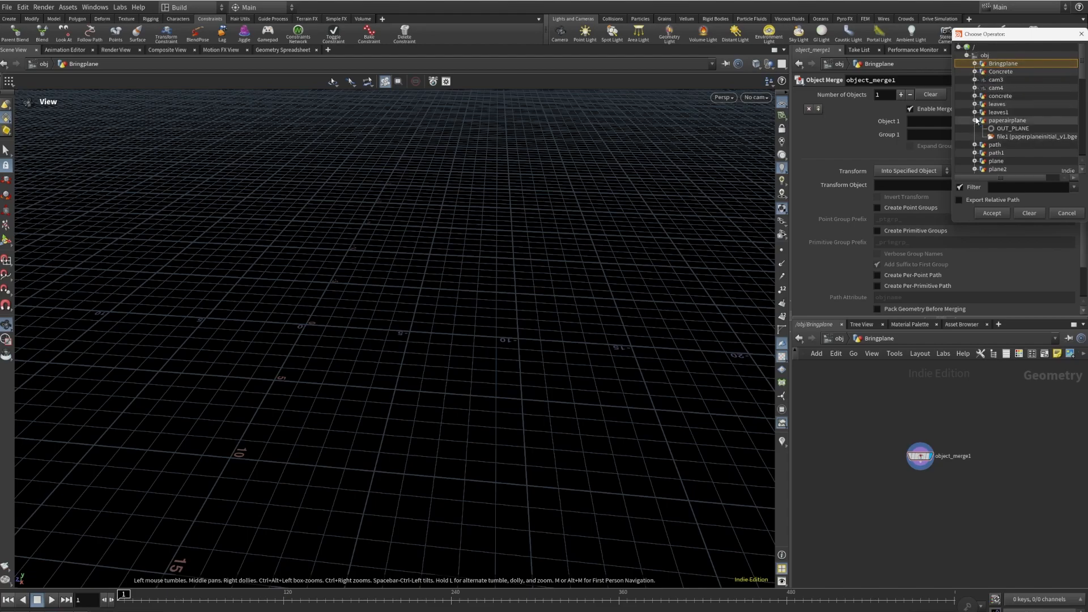
{"action": "left_click", "coordinate": [1013, 128]}
{"action": "left_click", "coordinate": [992, 213]}
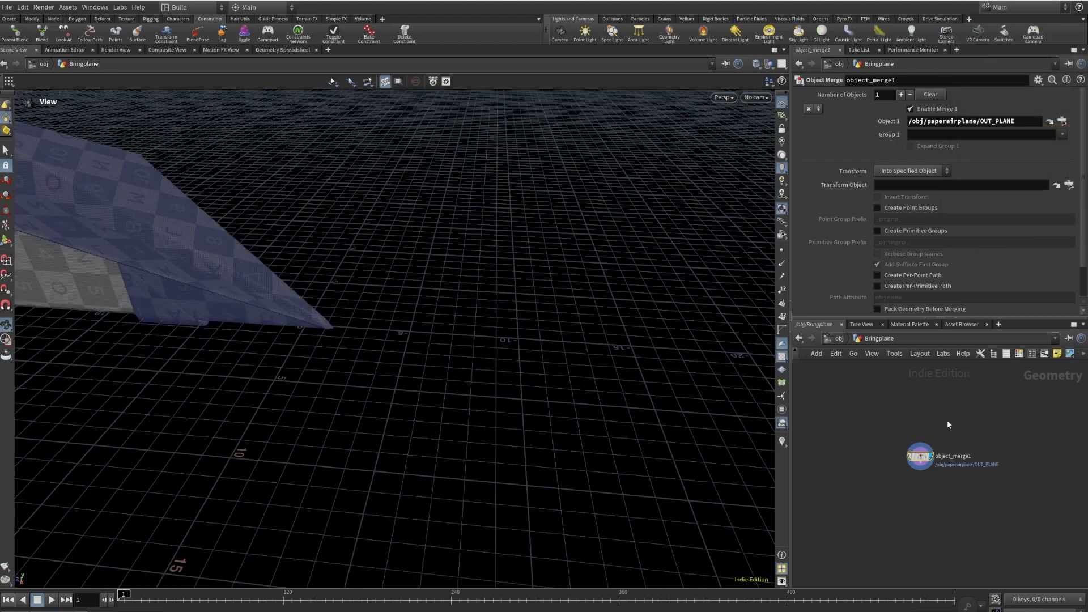
- Add a Transform node after object_merge1 and set its uniform scale to .05
{"action": "left_click", "coordinate": [919, 471]}
{"action": "key", "text": "Tab"}
{"action": "type", "text": "tr"}
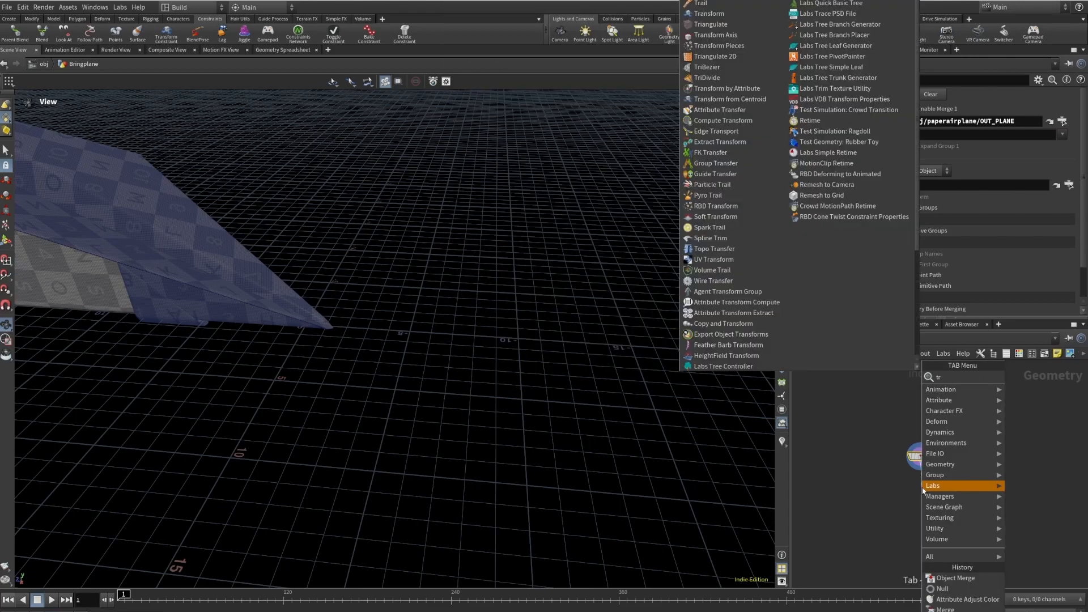
{"action": "type", "text": "ans"}
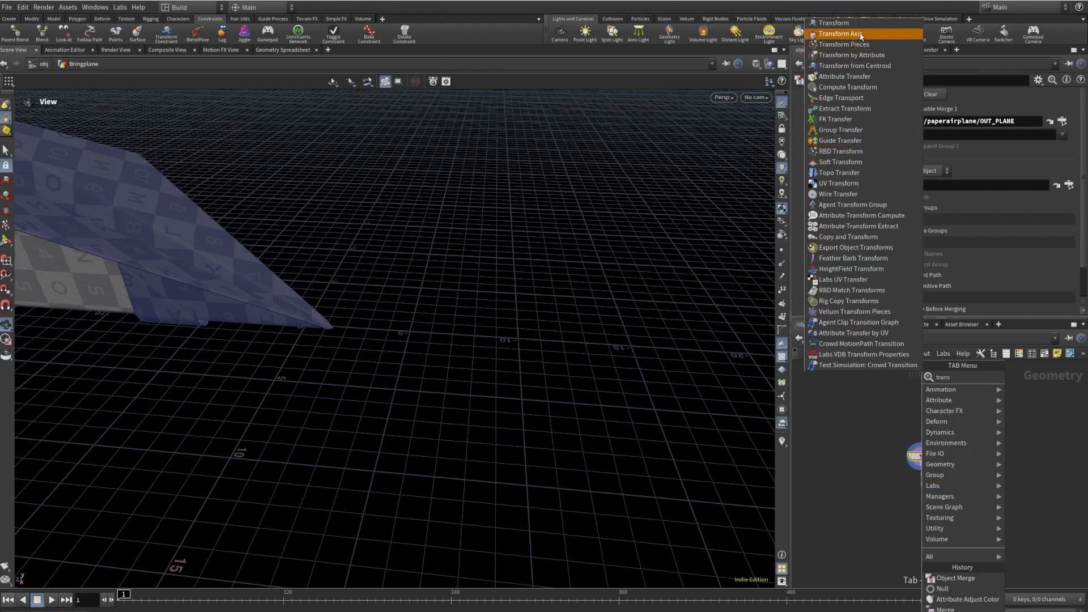
{"action": "left_click", "coordinate": [864, 27]}
{"action": "left_click", "coordinate": [921, 489]}
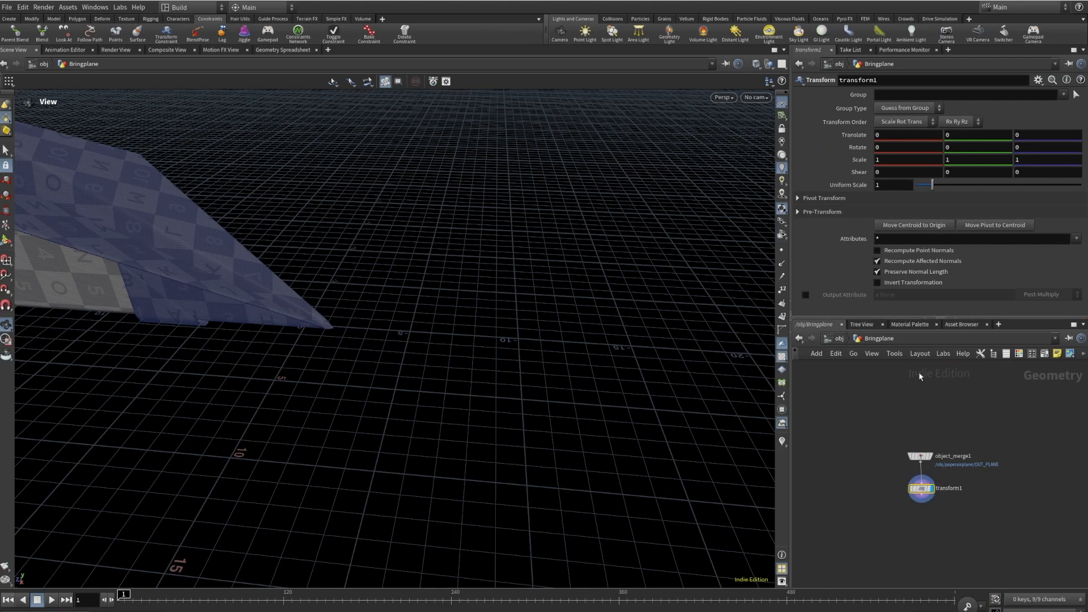
{"action": "left_click", "coordinate": [849, 190]}
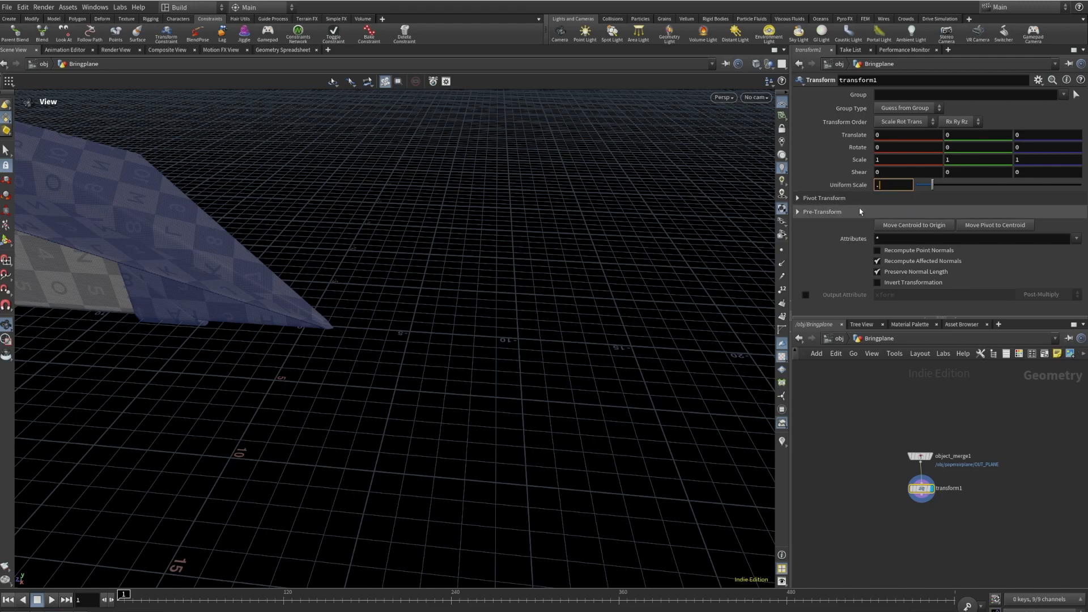
{"action": "type", "text": ".05"}
{"action": "key", "text": "Return"}
- Add a Null after transform1, name it OUT_LOVE_TRAIL and make it the displayed node
{"action": "left_click", "coordinate": [921, 501]}
{"action": "key", "text": "Tab"}
{"action": "type", "text": "null"}
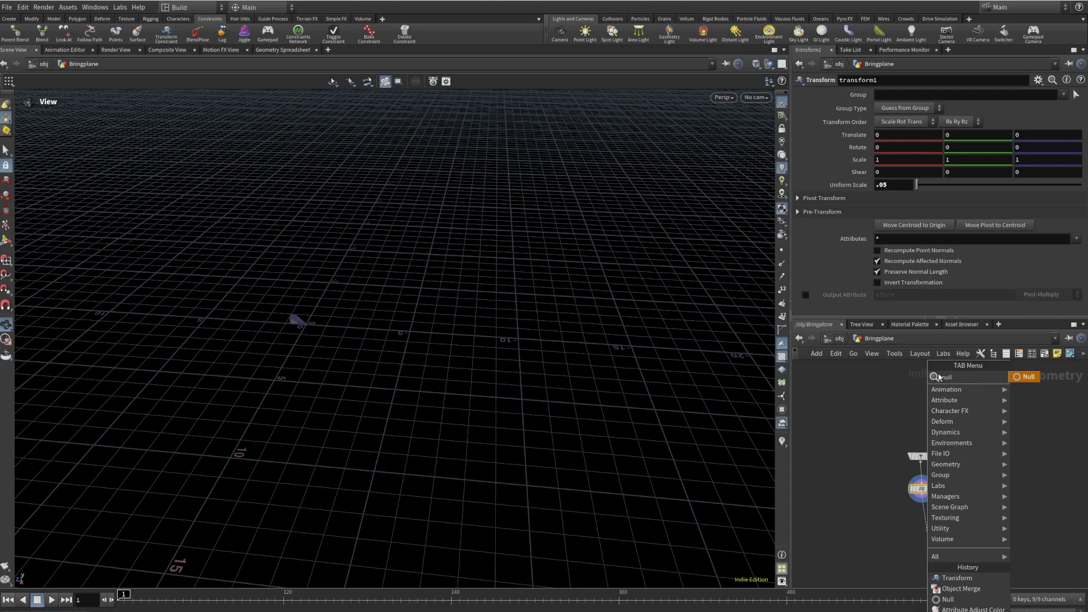
{"action": "left_click", "coordinate": [1024, 380]}
{"action": "key", "text": "Return"}
{"action": "left_click", "coordinate": [928, 531]}
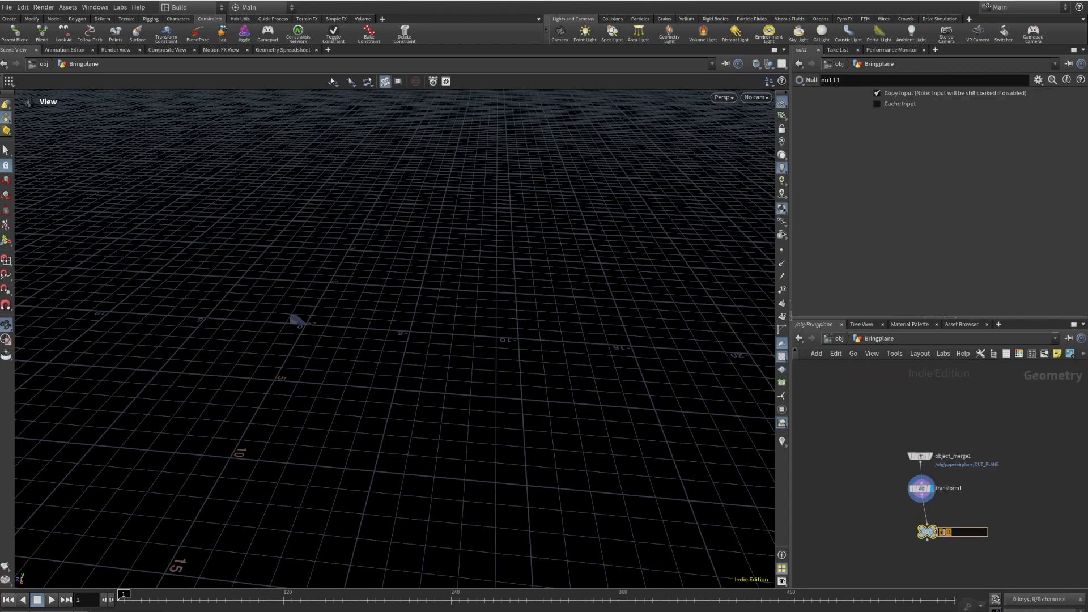
{"action": "type", "text": "OUT_LOVE_TRAIL"}
{"action": "key", "text": "Return"}
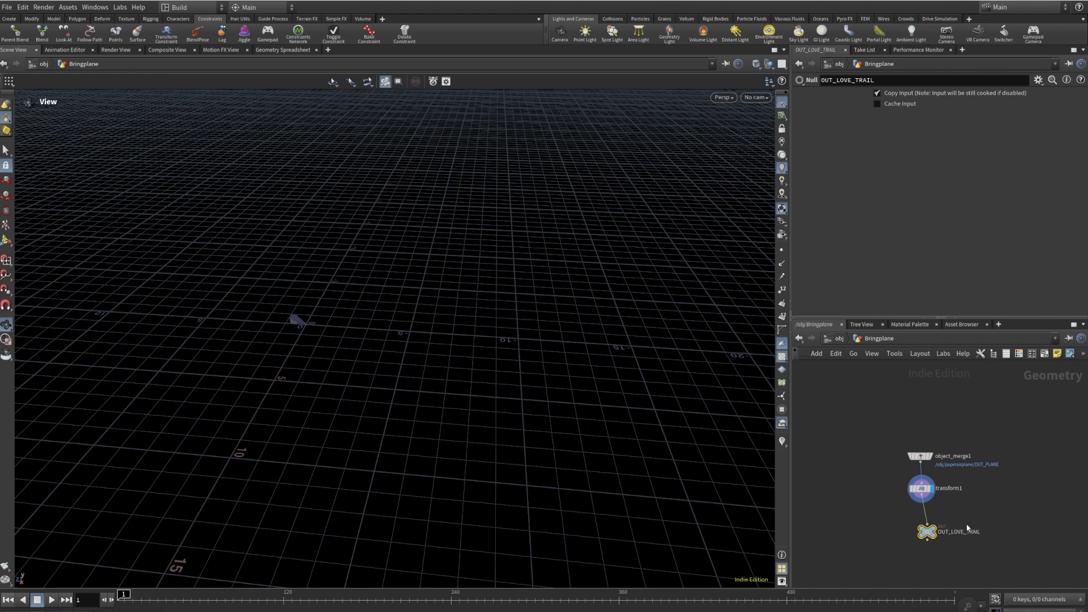
{"action": "left_click", "coordinate": [927, 531]}
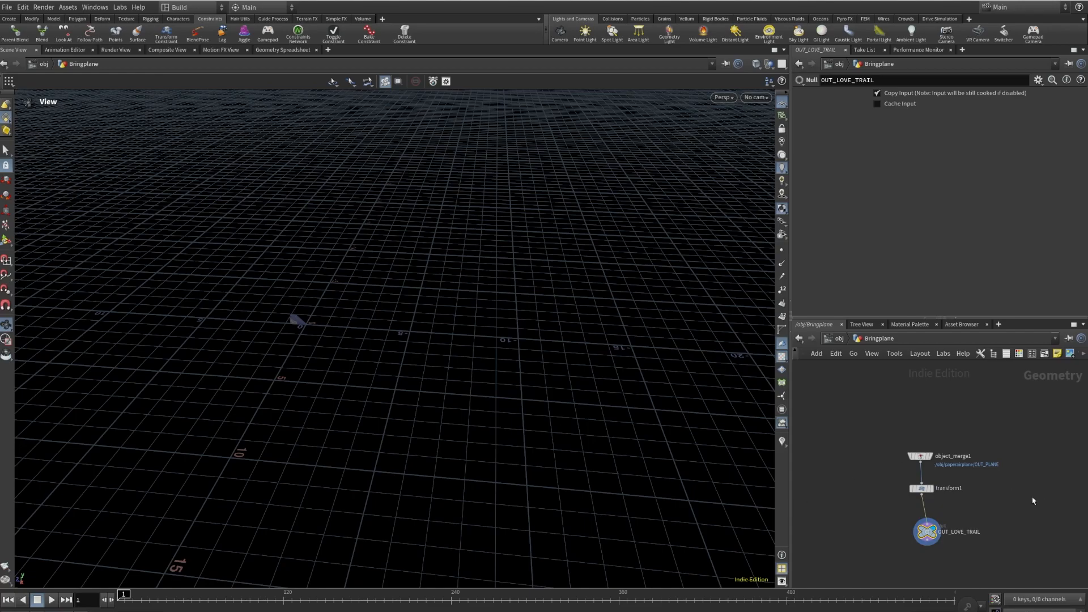
- Return to the object level and add a Geometry object named planeandpath below Bringplane
{"action": "key", "text": "u"}
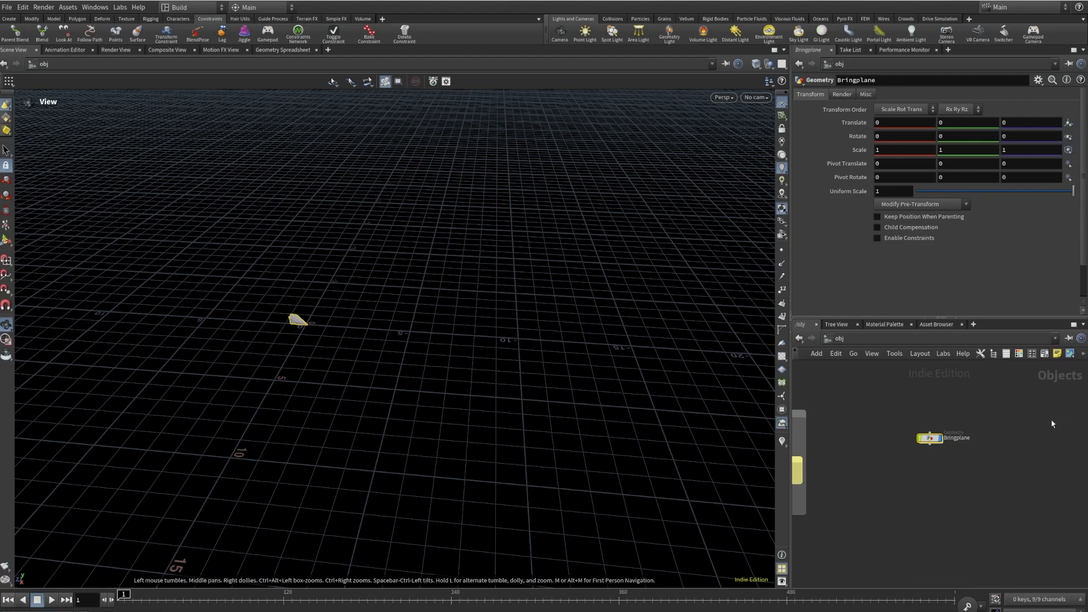
{"action": "key", "text": "Tab"}
{"action": "type", "text": "GE"}
{"action": "key", "text": "Return"}
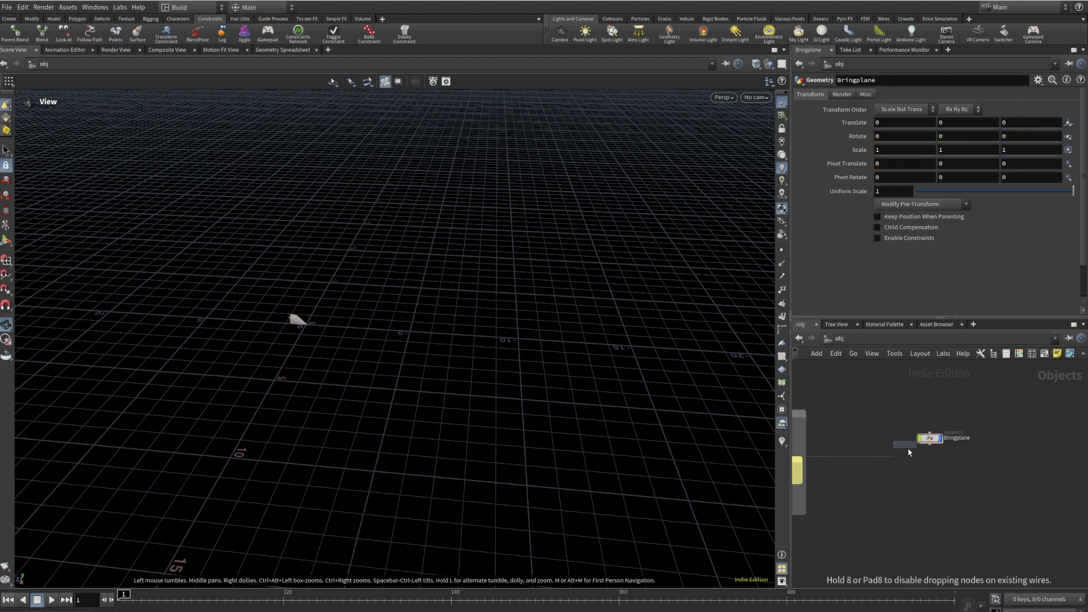
{"action": "left_click", "coordinate": [930, 475]}
{"action": "double_click", "coordinate": [951, 475]}
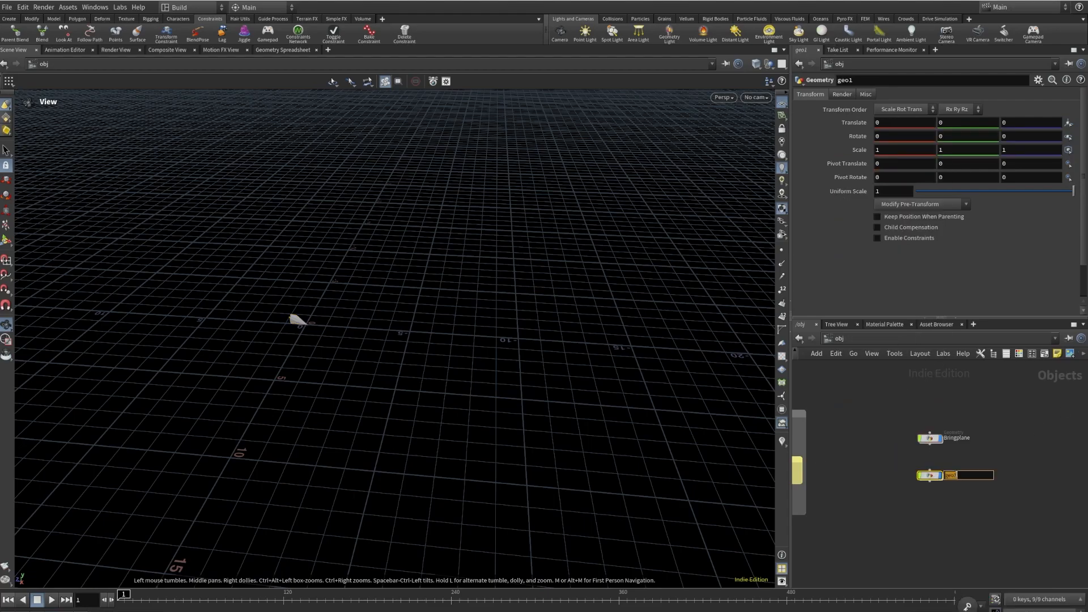
{"action": "type", "text": "P"}
{"action": "type", "text": "planeandpath"}
{"action": "key", "text": "Return"}
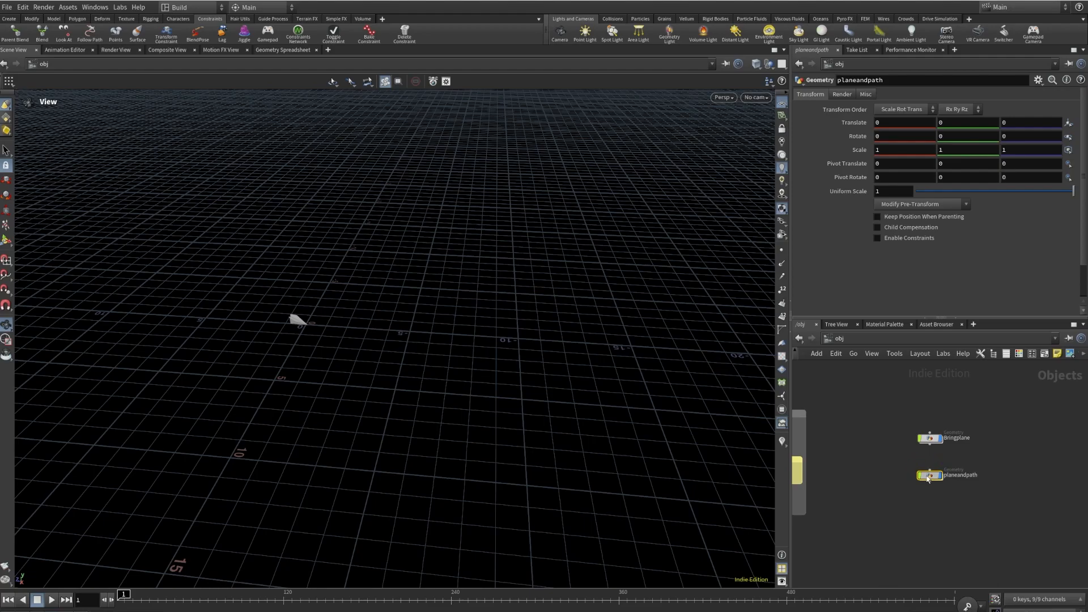
- Go inside the planeandpath object and add an Object Merge node
{"action": "double_click", "coordinate": [930, 475]}
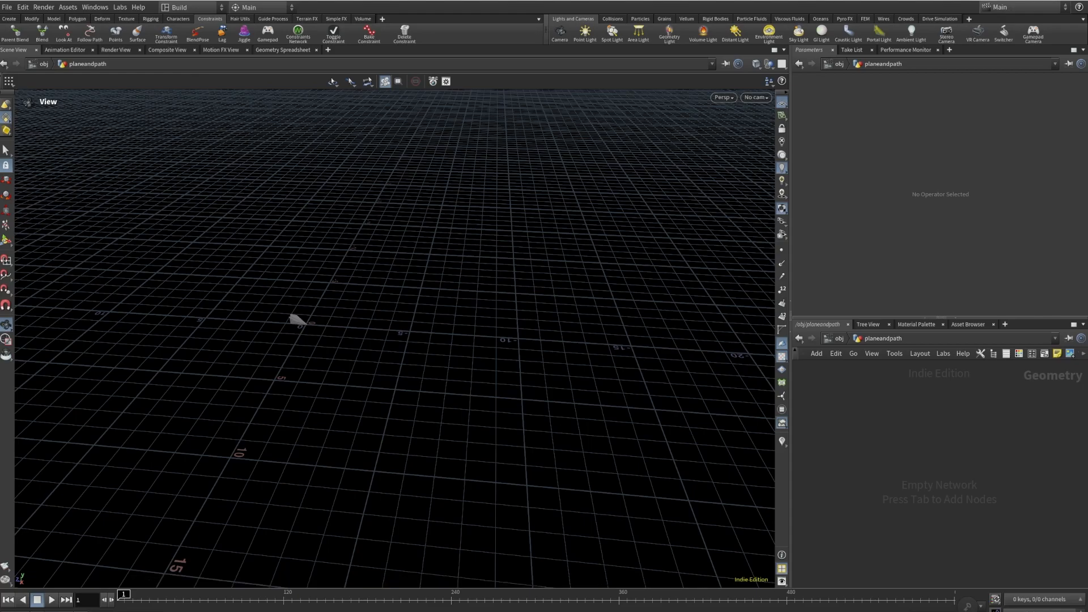
{"action": "left_click", "coordinate": [1068, 339]}
{"action": "key", "text": "Tab"}
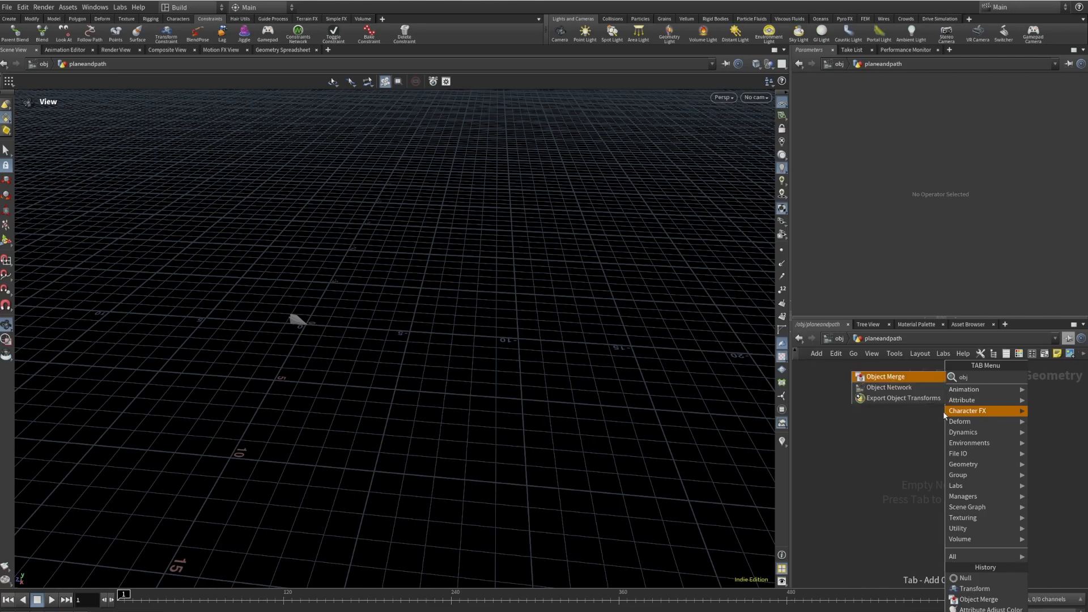
{"action": "key", "text": "Return"}
{"action": "left_click", "coordinate": [908, 425]}
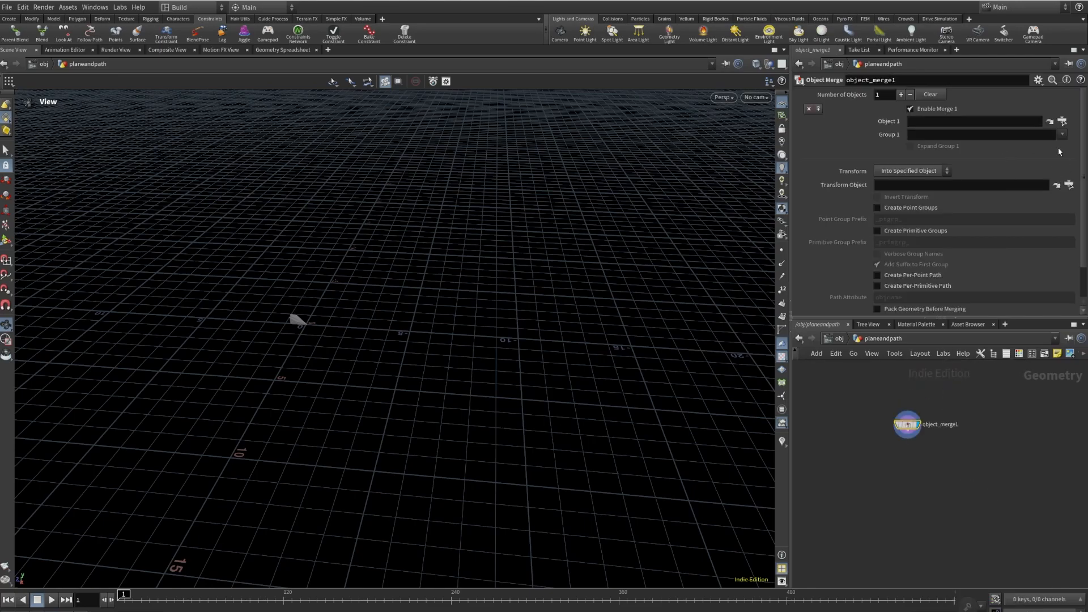
{"action": "left_click", "coordinate": [1062, 122]}
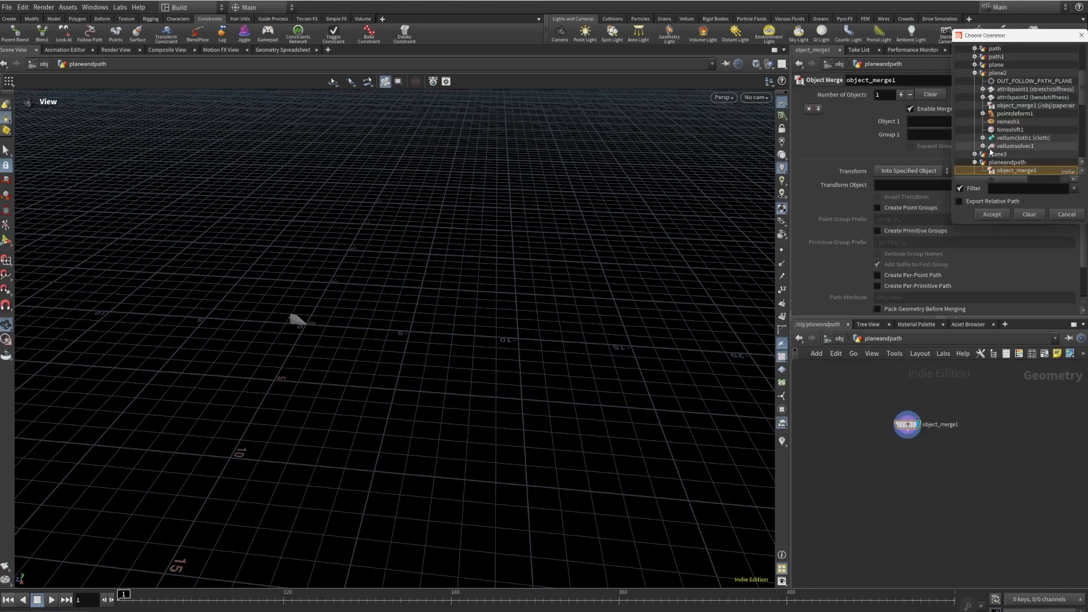
{"action": "scroll", "coordinate": [991, 152], "scroll_direction": "up", "scroll_amount": 4}
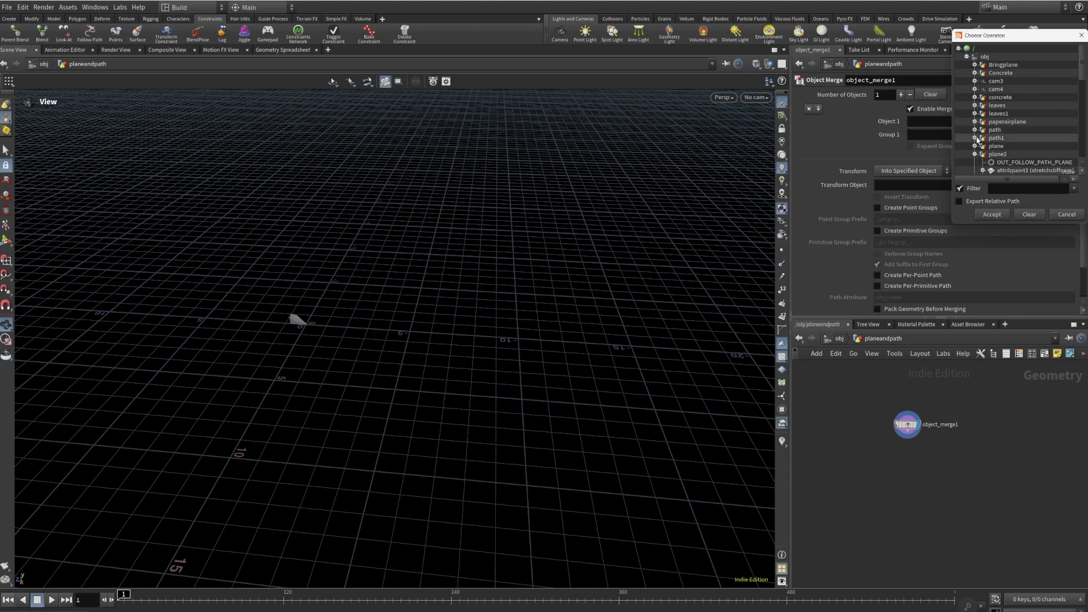
{"action": "left_click", "coordinate": [975, 154]}
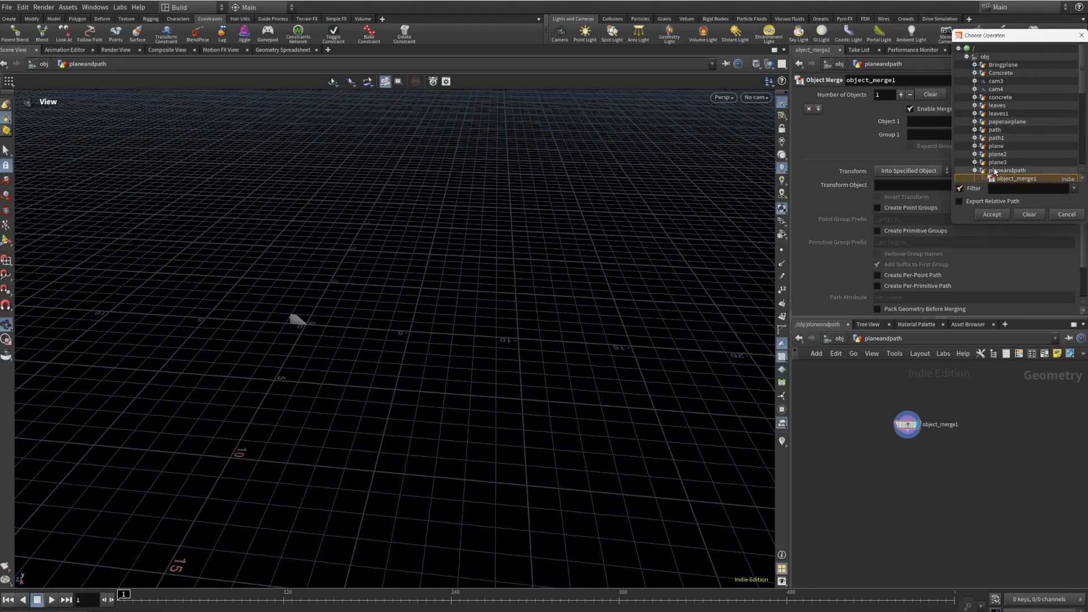
{"action": "scroll", "coordinate": [996, 171], "scroll_direction": "down", "scroll_amount": 4}
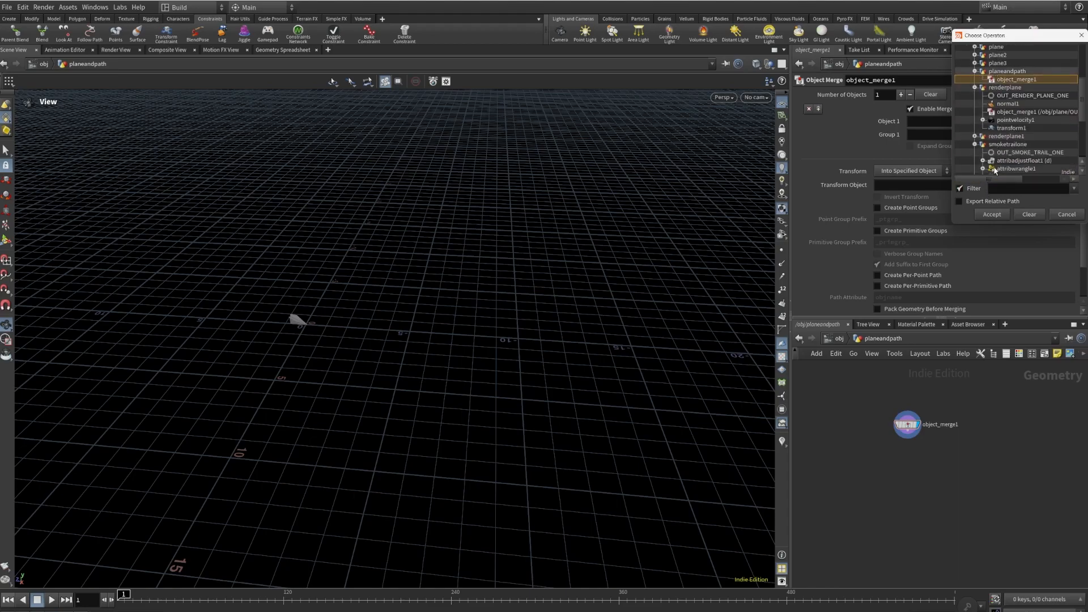
{"action": "left_click", "coordinate": [1074, 218]}
{"action": "key", "text": "u"}
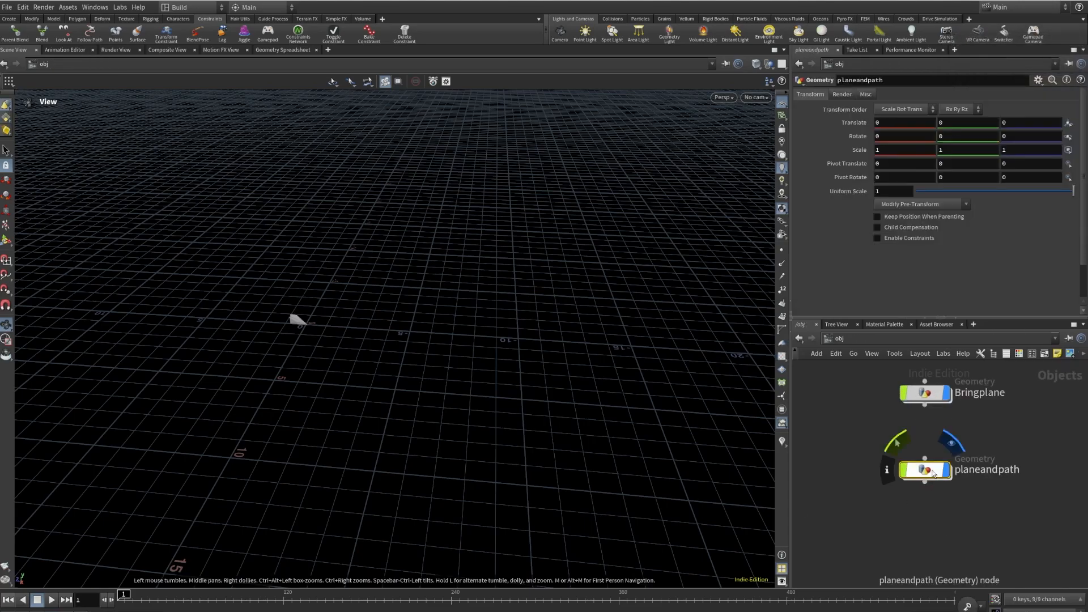
{"action": "double_click", "coordinate": [933, 472]}
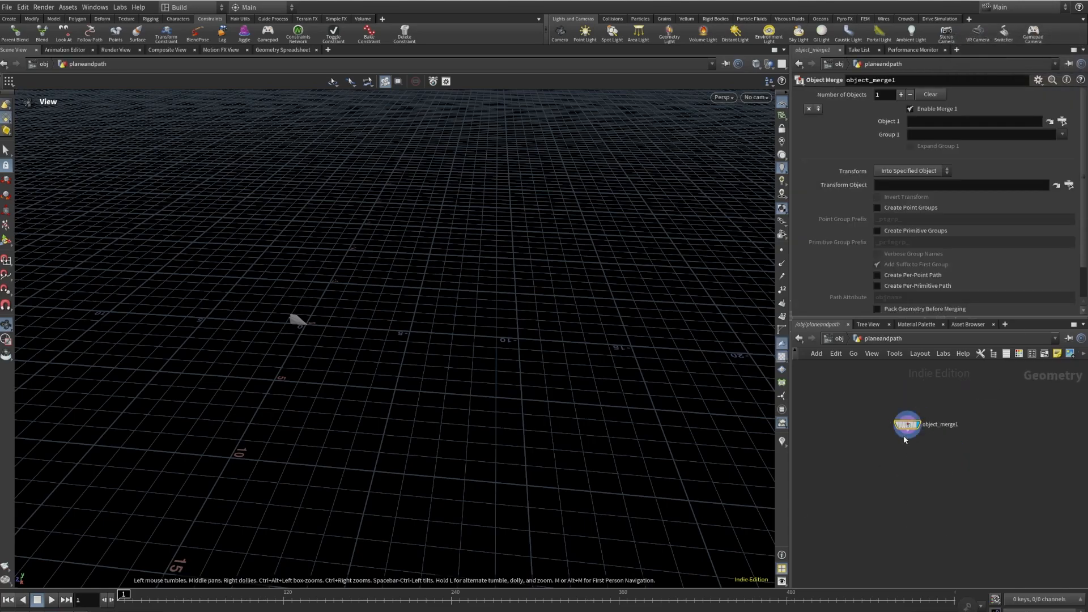
{"action": "key", "text": "u"}
- Copy the OUT_LOVE_TRAIL null in Bringplane and set planeandpath's Object Merge source to /obj/Bringplane/OUT_LOVE_TRAIL
{"action": "double_click", "coordinate": [925, 393]}
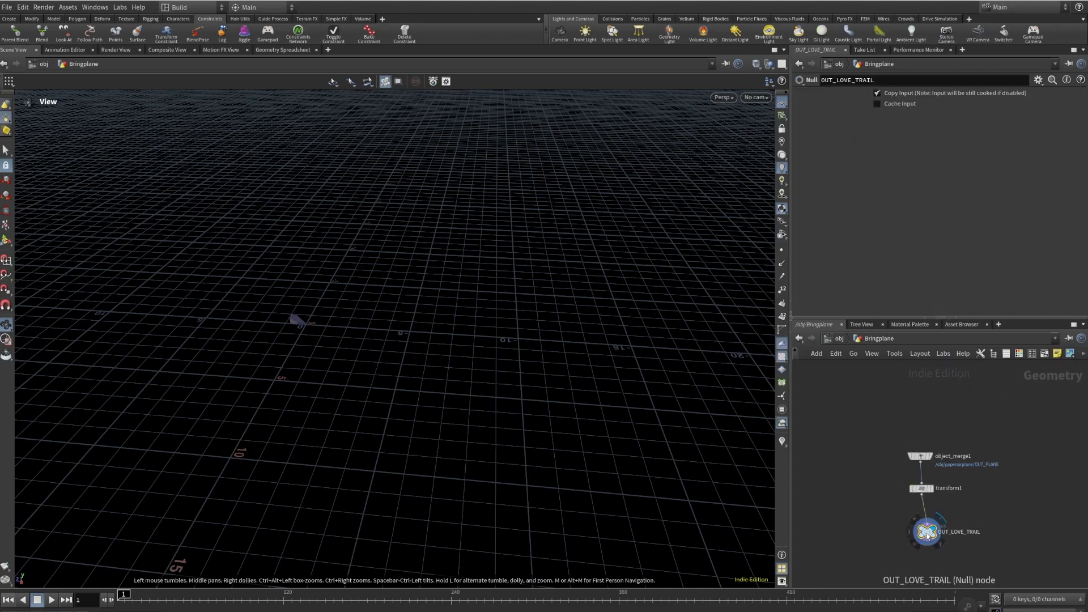
{"action": "key", "text": "u"}
{"action": "left_click", "coordinate": [926, 476]}
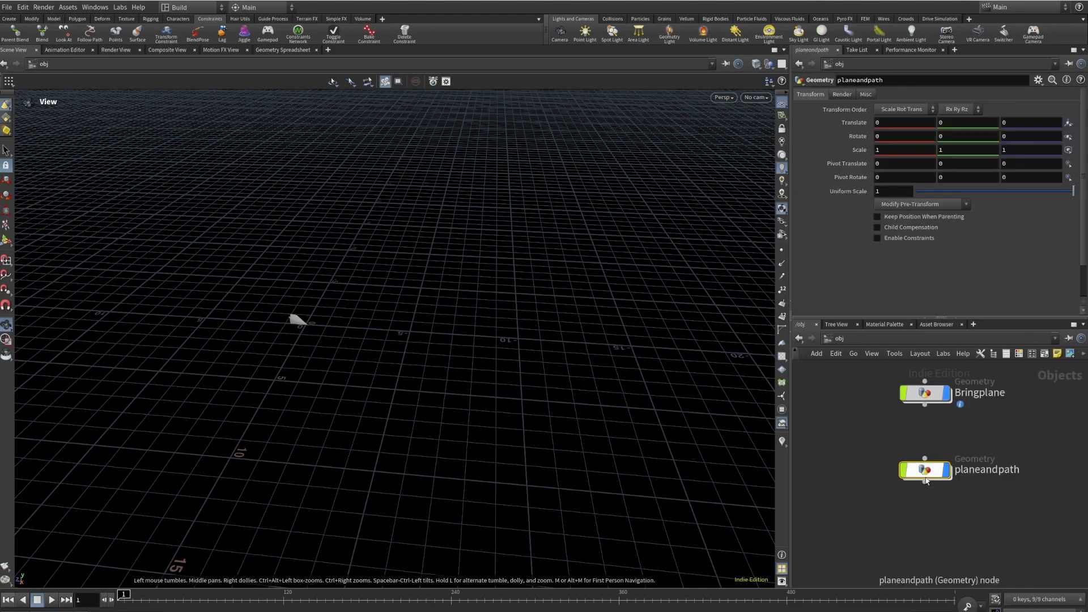
{"action": "double_click", "coordinate": [926, 479]}
{"action": "left_click", "coordinate": [941, 121]}
{"action": "type", "text": "/obj/Bringplane/OUT_LOVE_TRAIL"}
{"action": "key", "text": "Return"}
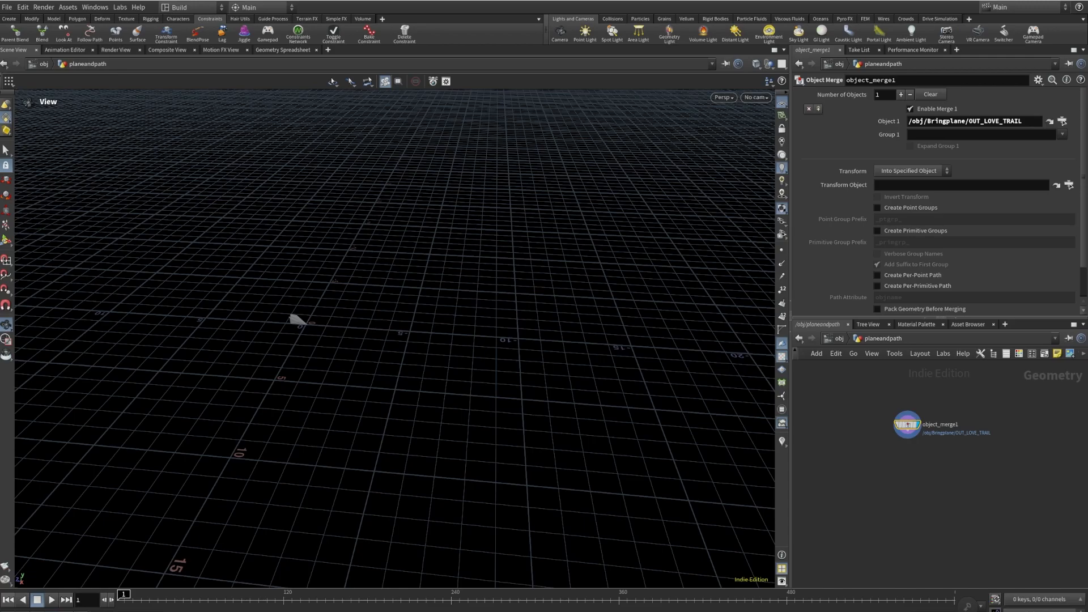
- Add a Null after planeandpath's object_merge1 and name it OUT_LOVE_TRAIL
{"action": "mouse_move", "coordinate": [294, 322]}
{"action": "left_mouse_down"}
{"action": "mouse_move", "coordinate": [277, 298]}
{"action": "mouse_move", "coordinate": [296, 338]}
{"action": "left_mouse_up"}
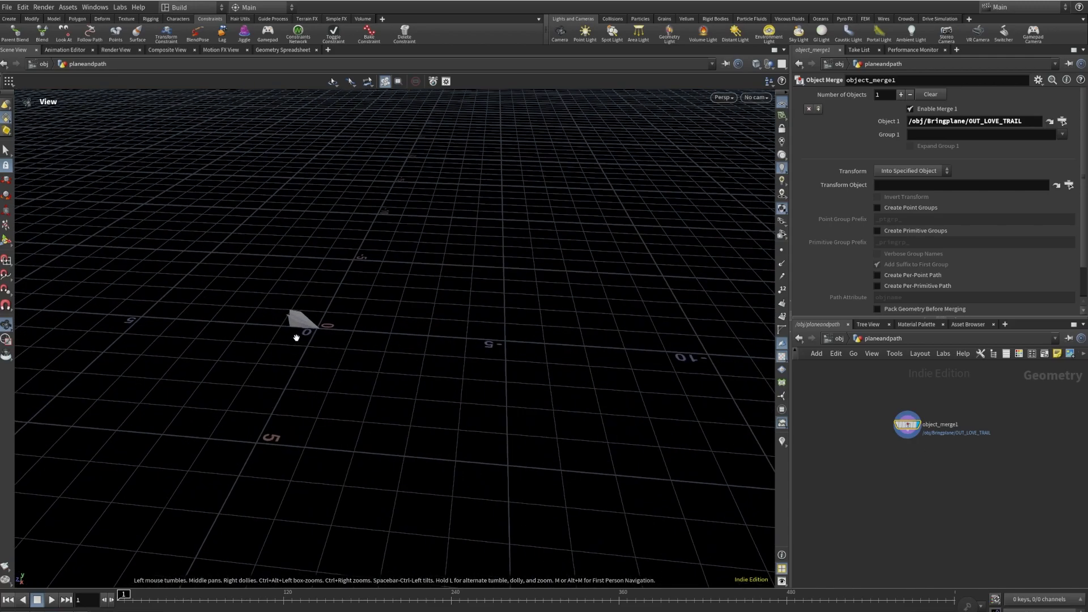
{"action": "scroll", "coordinate": [296, 338], "scroll_direction": "up", "scroll_amount": 3}
{"action": "left_click_drag", "start_coordinate": [907, 438], "coordinate": [907, 472]}
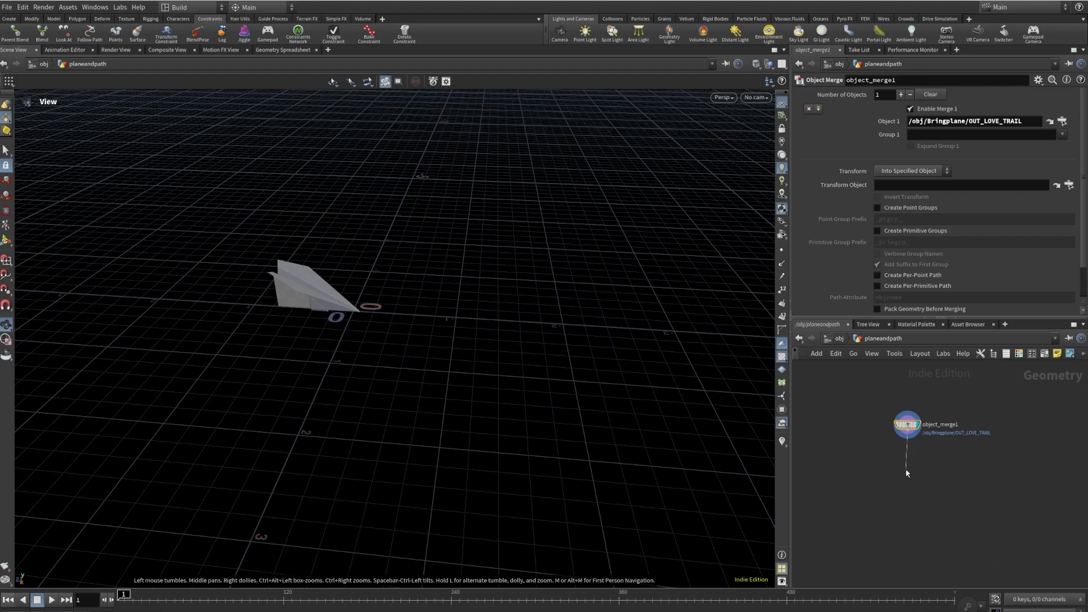
{"action": "key", "text": "Tab"}
{"action": "type", "text": "nul"}
{"action": "left_click", "coordinate": [996, 379]}
{"action": "left_click", "coordinate": [907, 465]}
{"action": "scroll", "coordinate": [925, 457], "scroll_direction": "up", "scroll_amount": 5}
{"action": "double_click", "coordinate": [923, 472]}
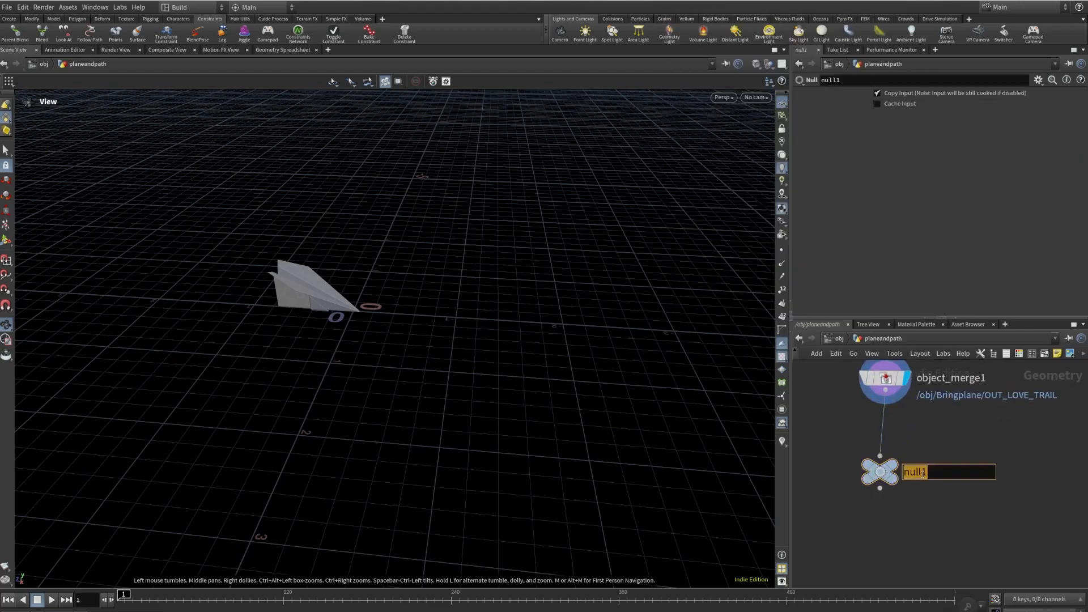
{"action": "type", "text": "OUT_LOVE_TRAIL"}
{"action": "key", "text": "Return"}
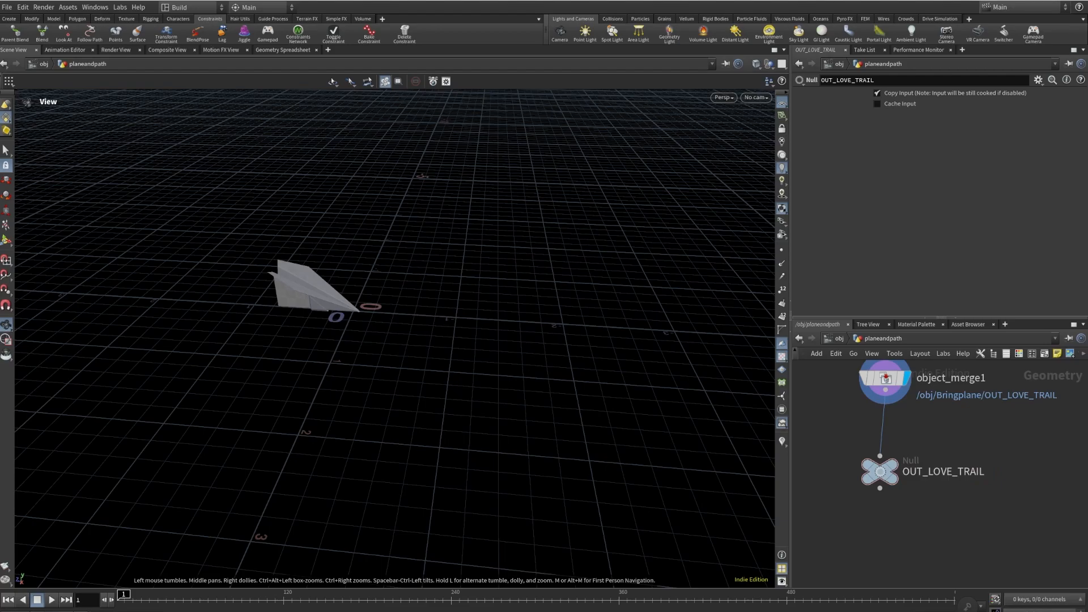
{"action": "scroll", "coordinate": [945, 475], "scroll_direction": "down", "scroll_amount": 5}
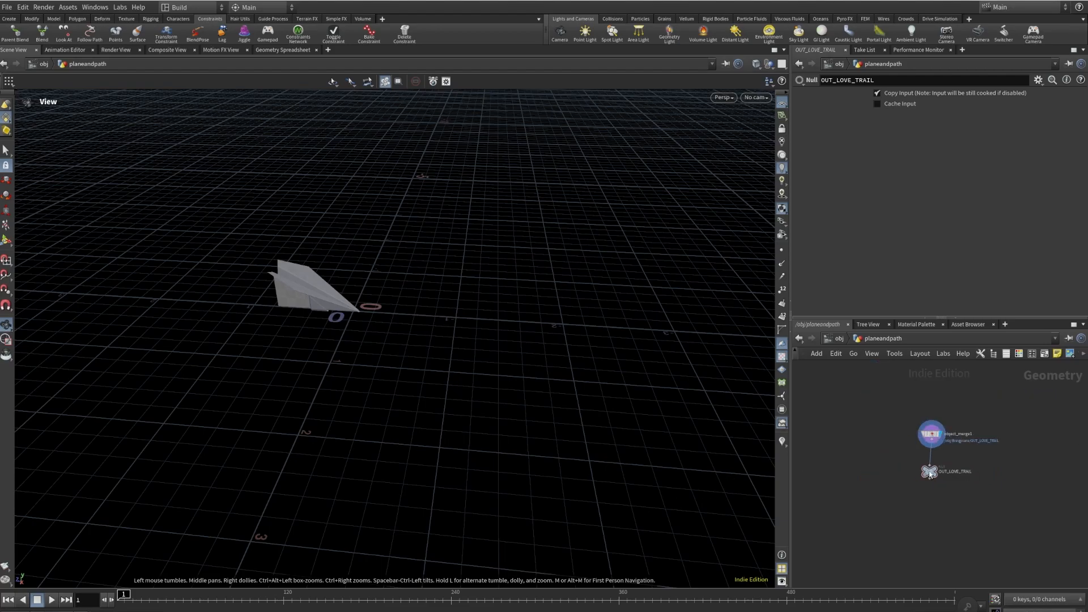
- Show the points of the heart-shaped curve2 path in the viewport
{"action": "middle_click_drag", "start_coordinate": [980, 467], "coordinate": [965, 467]}
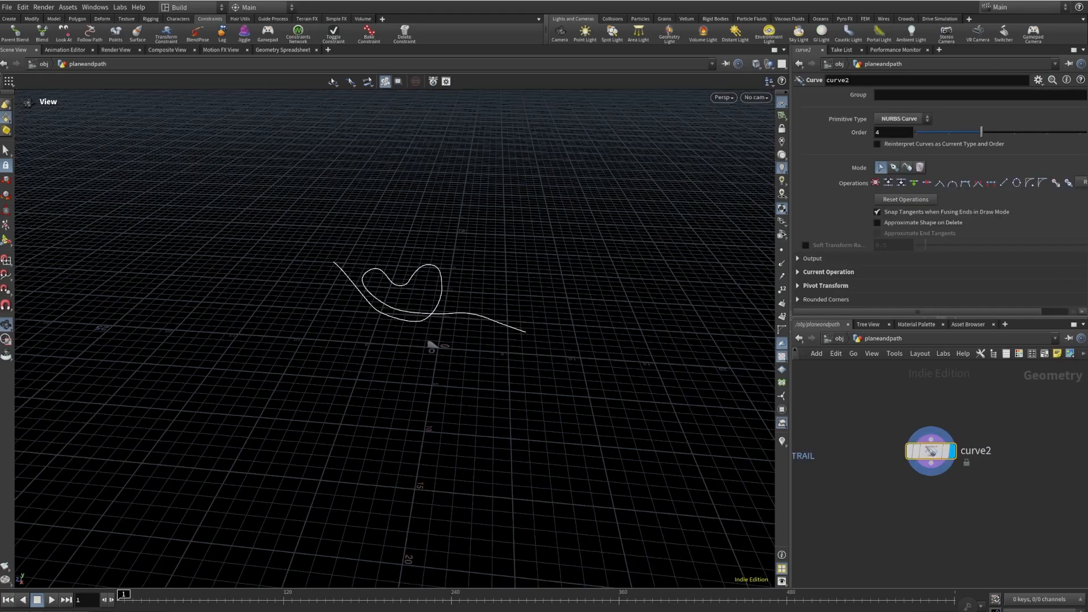
{"action": "left_click_drag", "start_coordinate": [381, 331], "coordinate": [488, 274]}
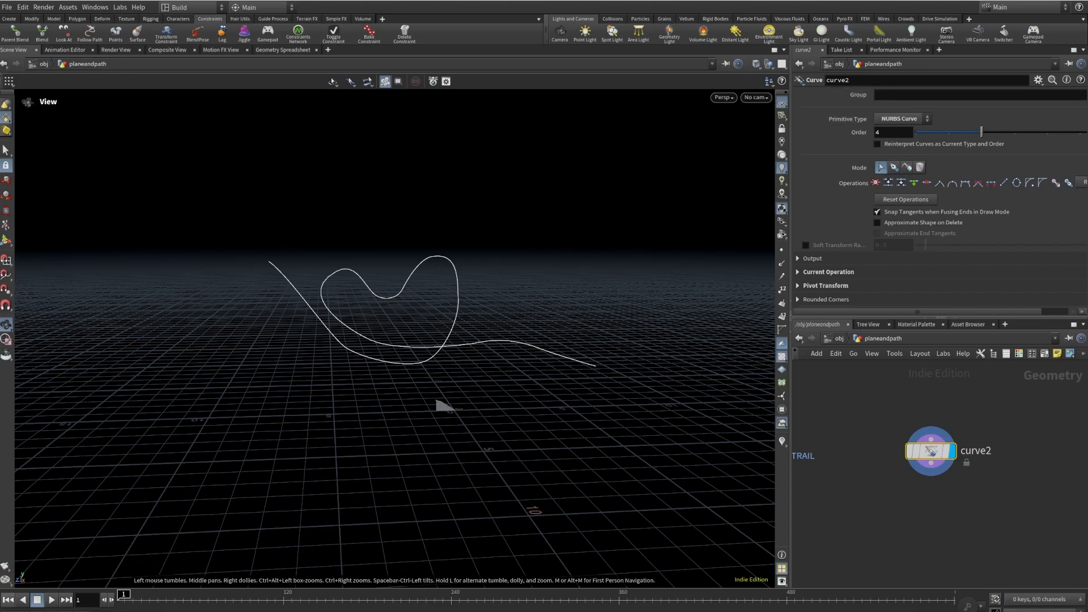
{"action": "left_click", "coordinate": [782, 250]}
{"action": "scroll", "coordinate": [386, 306], "scroll_direction": "up", "scroll_amount": 2}
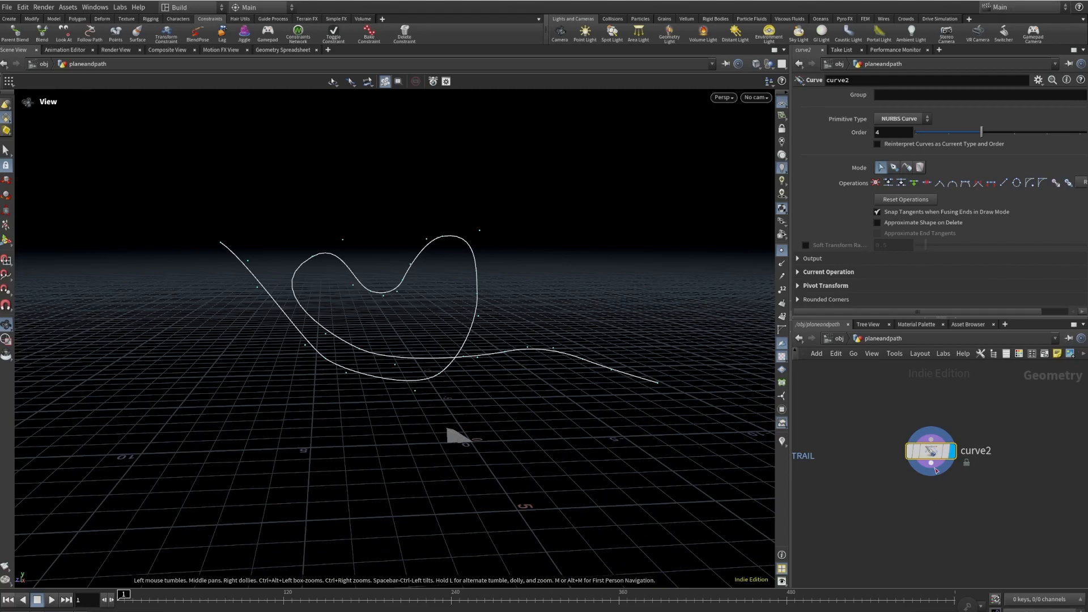
- Add a Resample node after curve2 and set it to treat polygons as Subdivision Curves
{"action": "key", "text": "Tab"}
{"action": "type", "text": "RESA"}
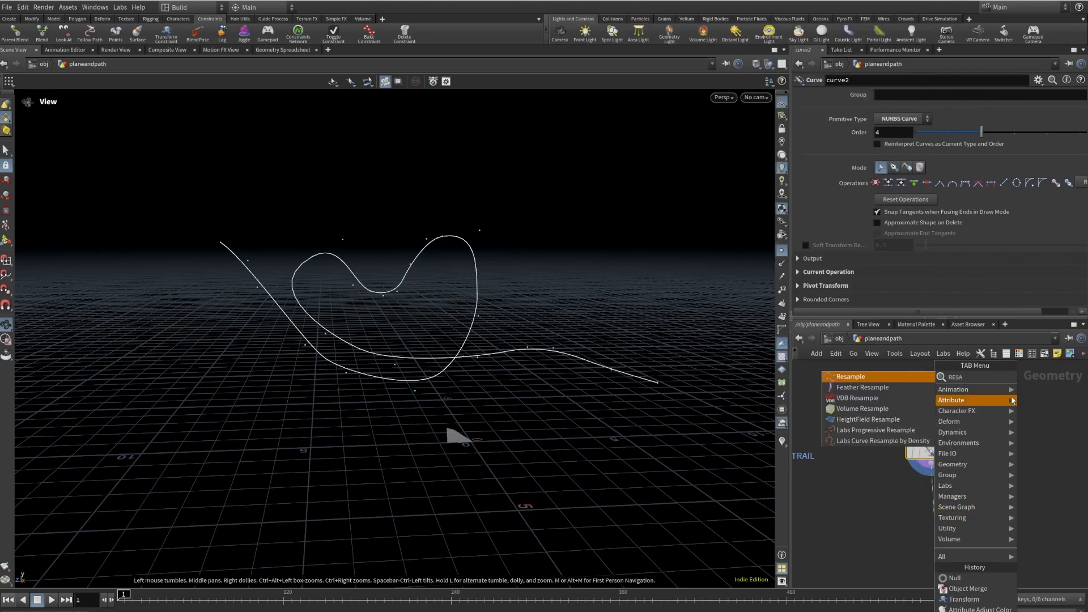
{"action": "left_click", "coordinate": [915, 379]}
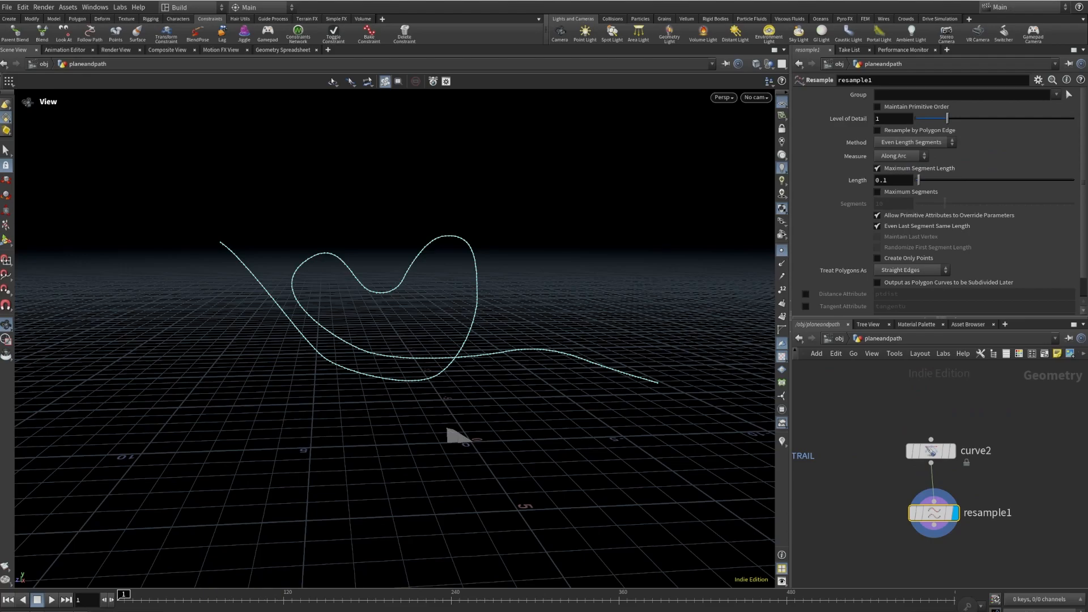
{"action": "left_click", "coordinate": [878, 168]}
{"action": "left_click", "coordinate": [878, 169]}
{"action": "scroll", "coordinate": [907, 249], "scroll_direction": "down", "scroll_amount": 1}
{"action": "left_click", "coordinate": [909, 248]}
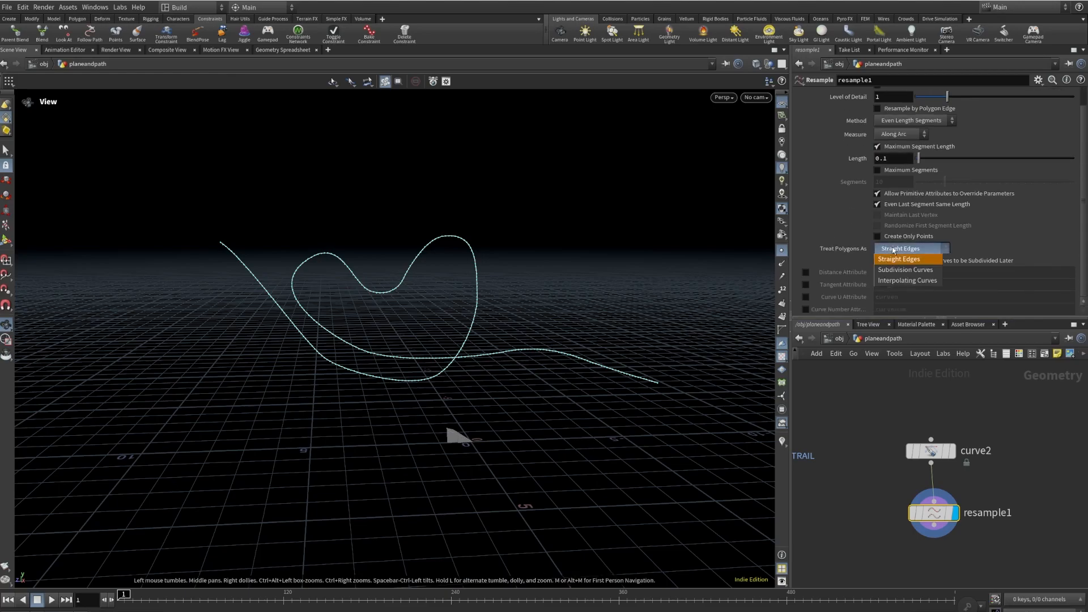
{"action": "left_click", "coordinate": [907, 272]}
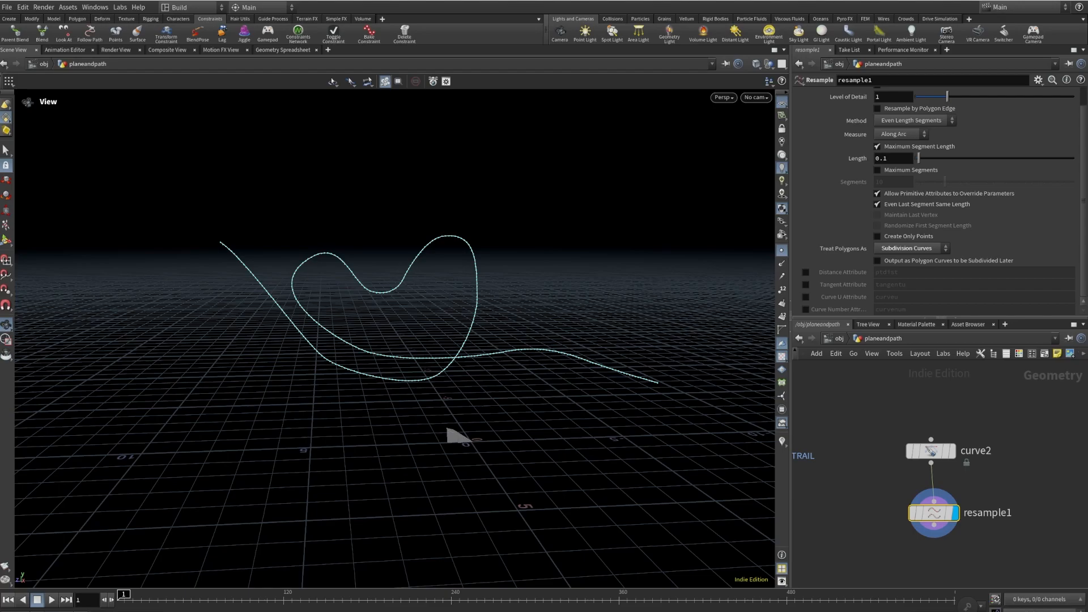
- Add an Orientation Along Curve node after resample1 and name its Y Axis output attribute down
{"action": "middle_click_drag", "start_coordinate": [963, 557], "coordinate": [930, 482]}
{"action": "left_click_drag", "start_coordinate": [900, 450], "coordinate": [897, 486]}
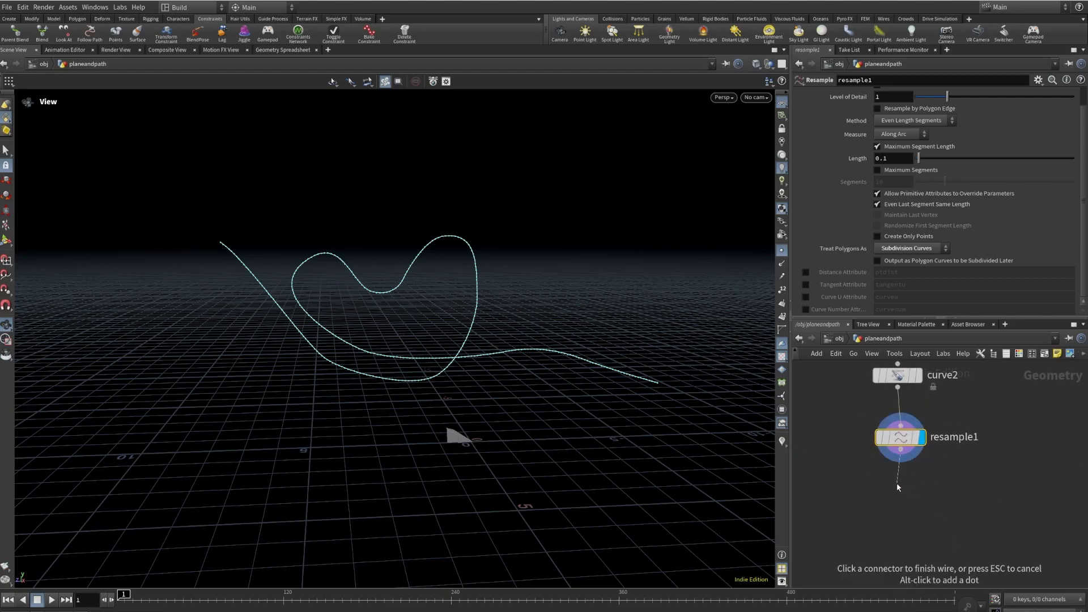
{"action": "key", "text": "Tab"}
{"action": "type", "text": "ori"}
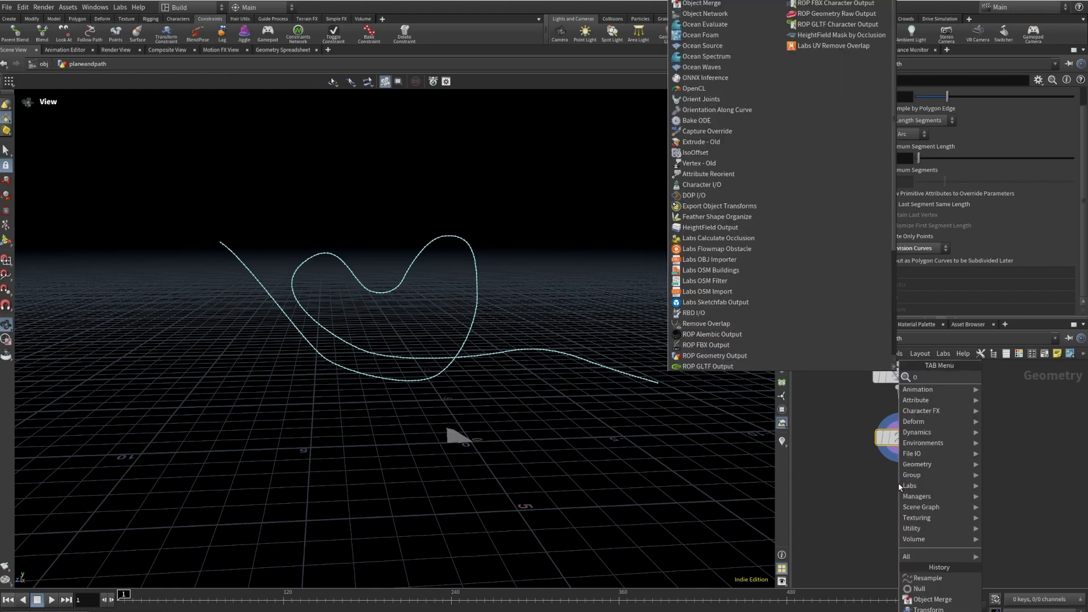
{"action": "key", "text": "Down"}
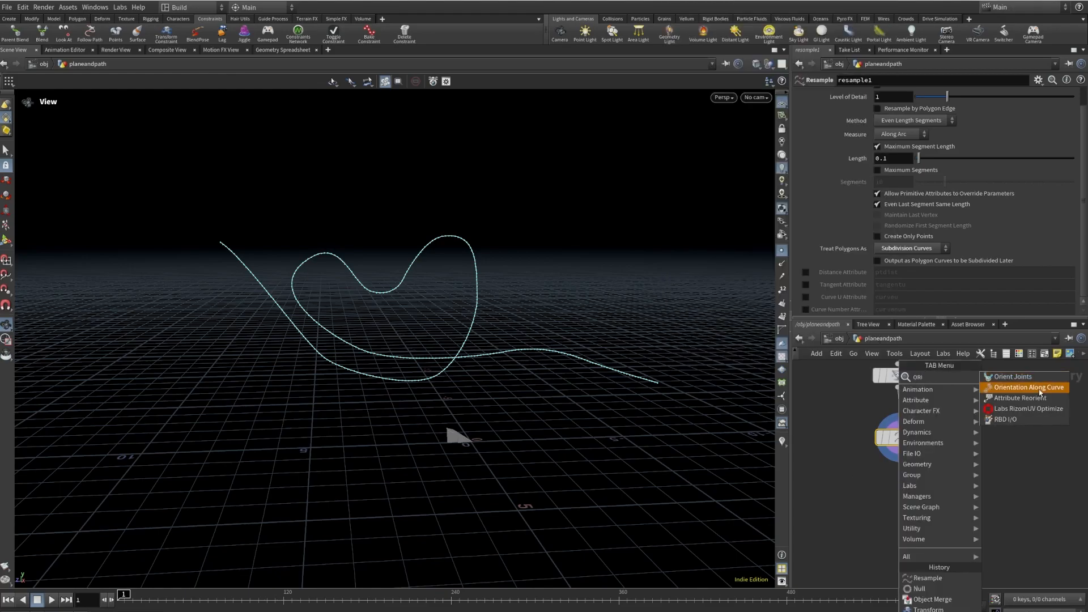
{"action": "key", "text": "Return"}
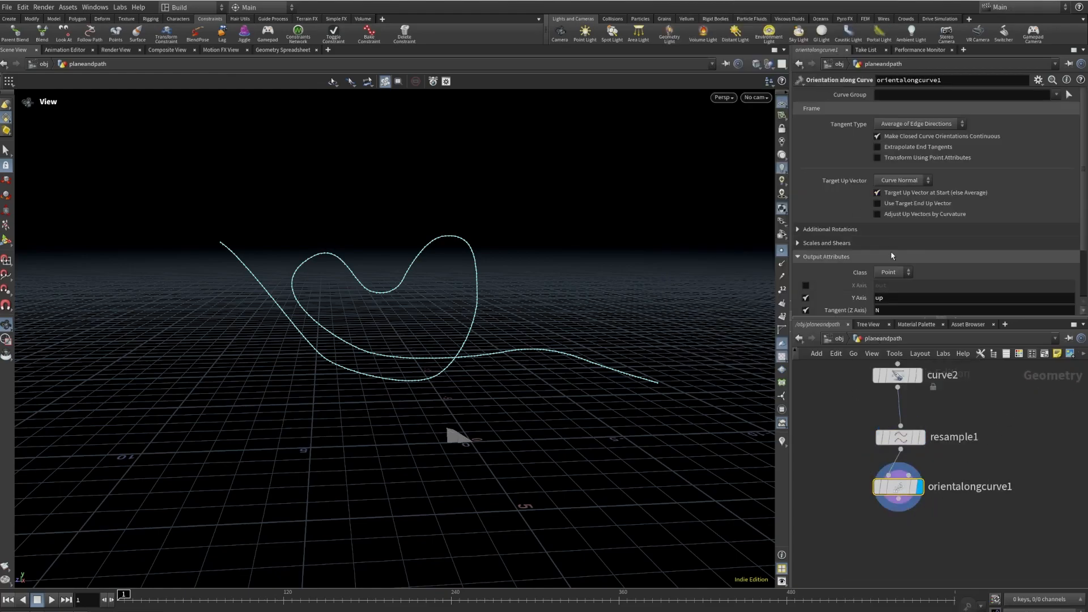
{"action": "scroll", "coordinate": [890, 244], "scroll_direction": "down", "scroll_amount": 2}
{"action": "double_click", "coordinate": [890, 244]}
{"action": "type", "text": "dow"}
{"action": "key", "text": "Return"}
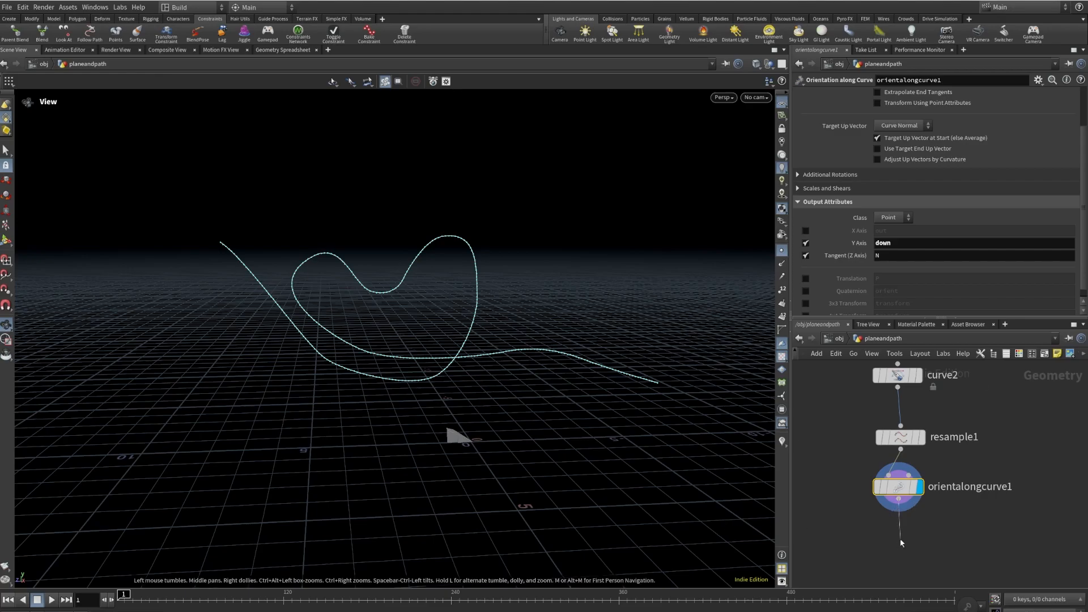
- Add a Carve node after orientalongcurve1 and set its First U to 0
{"action": "key", "text": "Tab"}
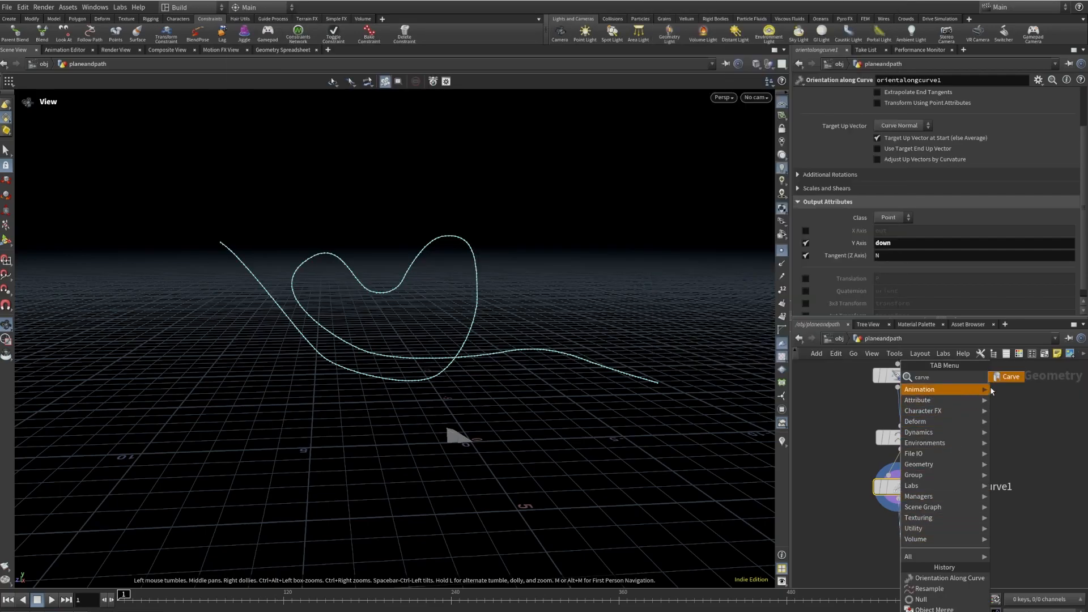
{"action": "key", "text": "Escape"}
{"action": "left_click", "coordinate": [900, 539]}
{"action": "left_click", "coordinate": [922, 539]}
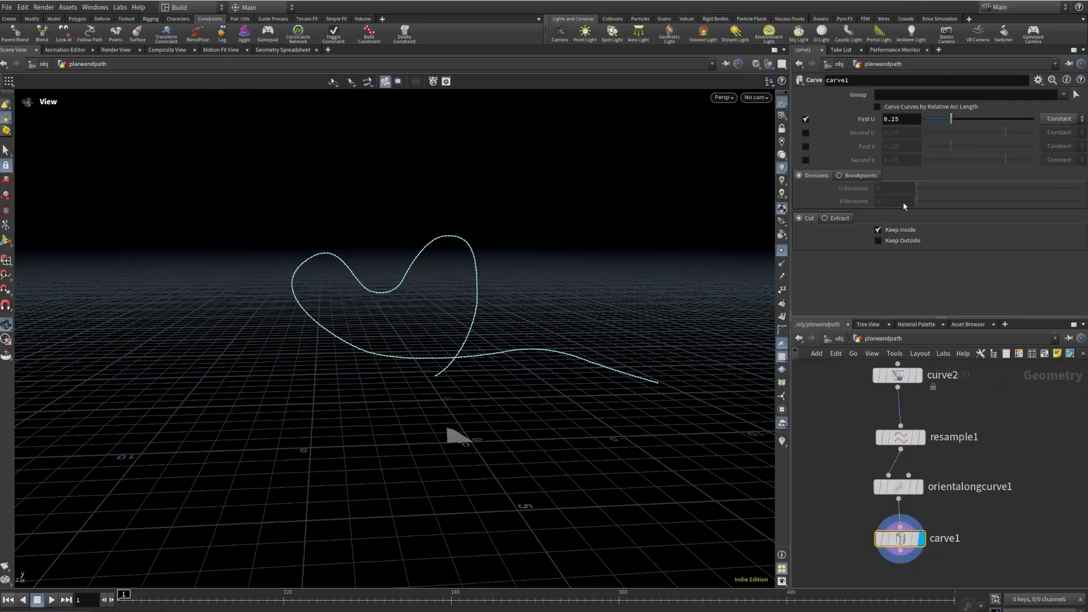
{"action": "left_click_drag", "start_coordinate": [952, 123], "coordinate": [817, 119]}
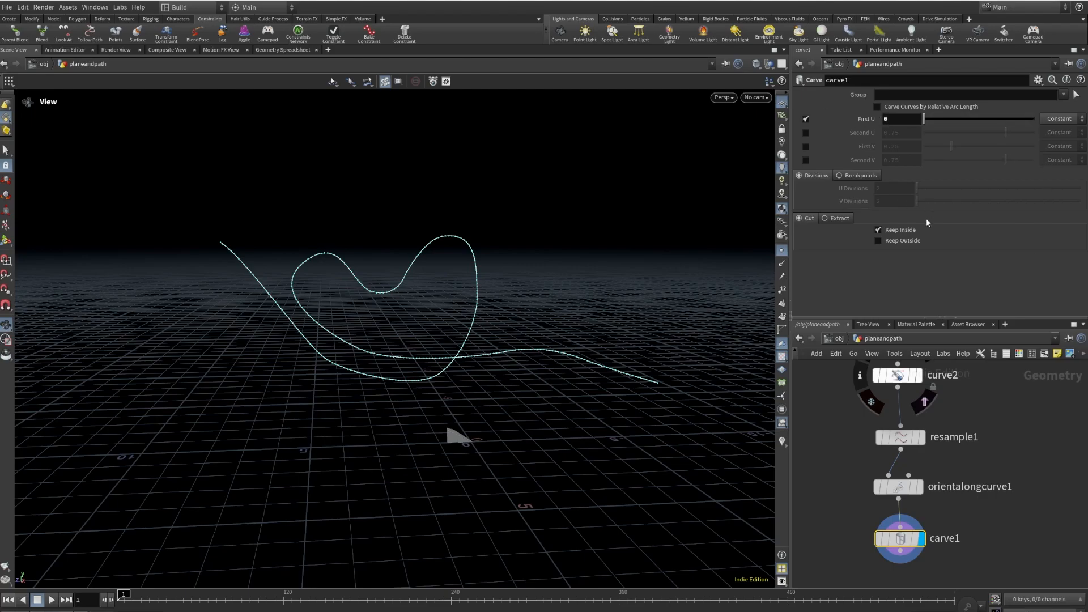
- Switch carve1 from Cut to Extract and try sliding First U, ending at 0
{"action": "left_click", "coordinate": [841, 220]}
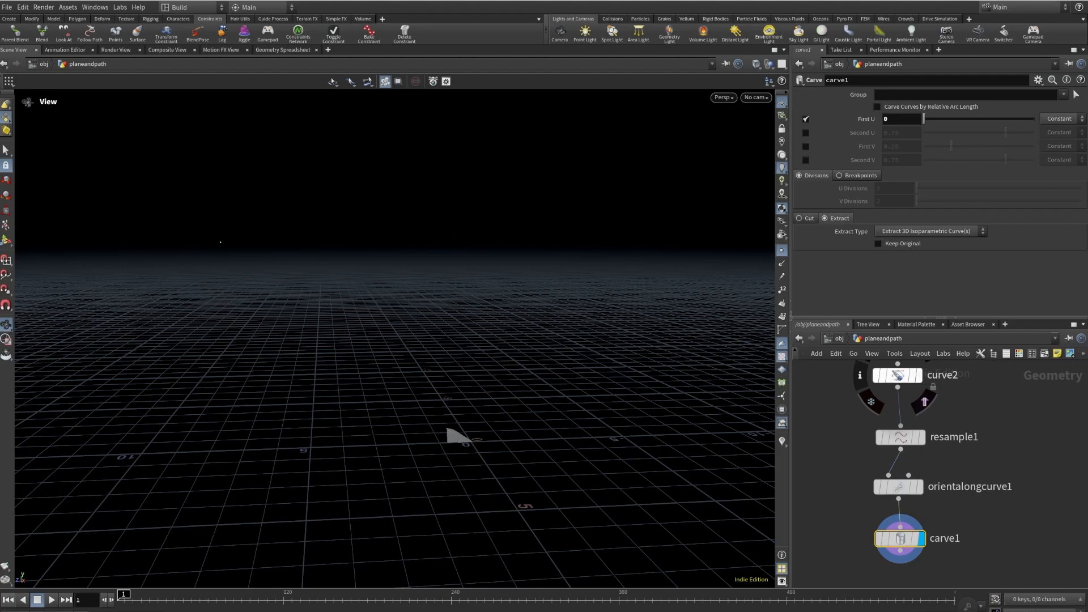
{"action": "left_click_drag", "start_coordinate": [924, 119], "coordinate": [895, 118]}
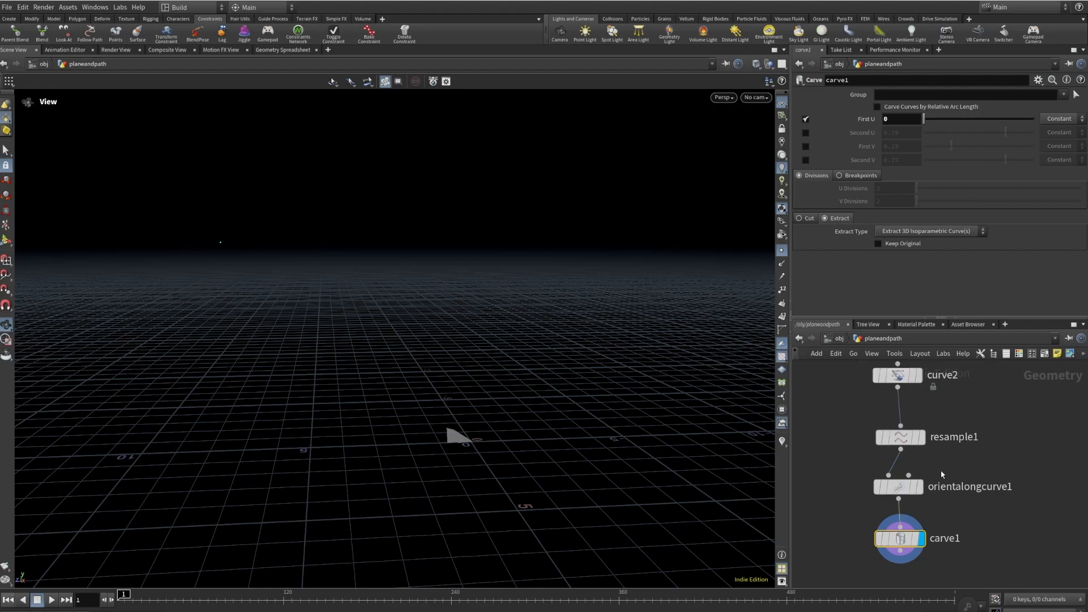
{"action": "scroll", "coordinate": [941, 469], "scroll_direction": "down", "scroll_amount": 5}
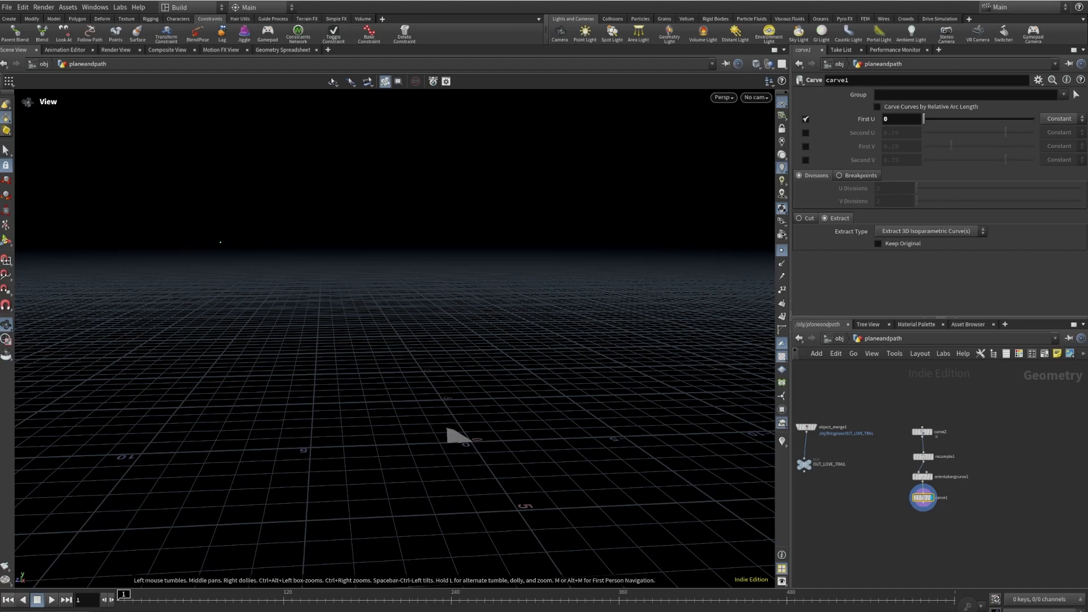
- Keyframe carve1's First U at 0 on frame 1 and 1 on frame 120, and return to frame 1
{"action": "left_click", "coordinate": [892, 120], "text": "alt"}
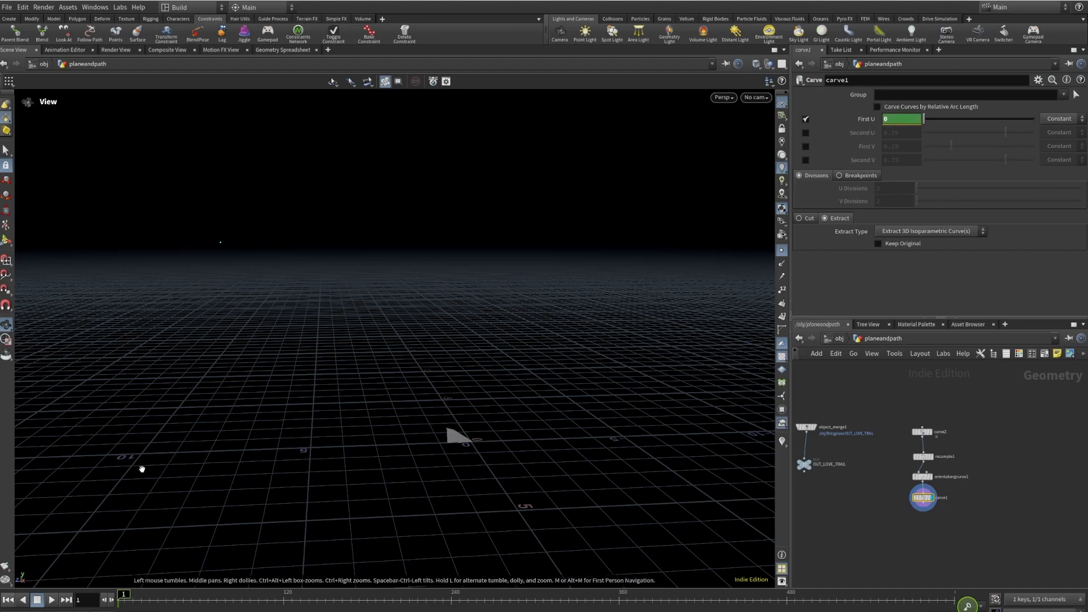
{"action": "left_click", "coordinate": [284, 600]}
{"action": "left_click_drag", "start_coordinate": [924, 119], "coordinate": [1035, 122]}
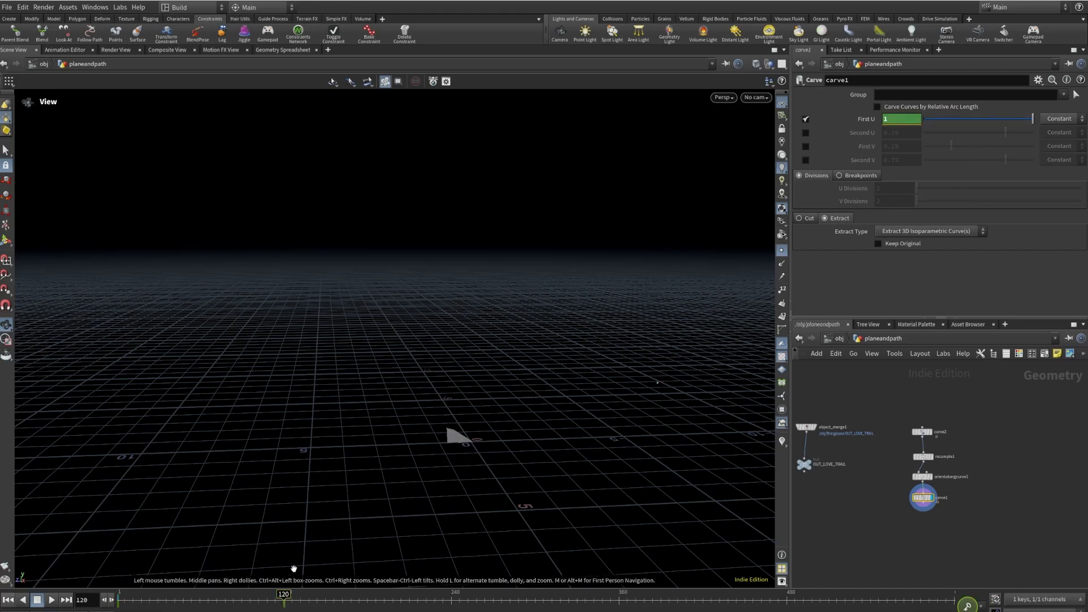
{"action": "left_click_drag", "start_coordinate": [286, 595], "coordinate": [19, 589]}
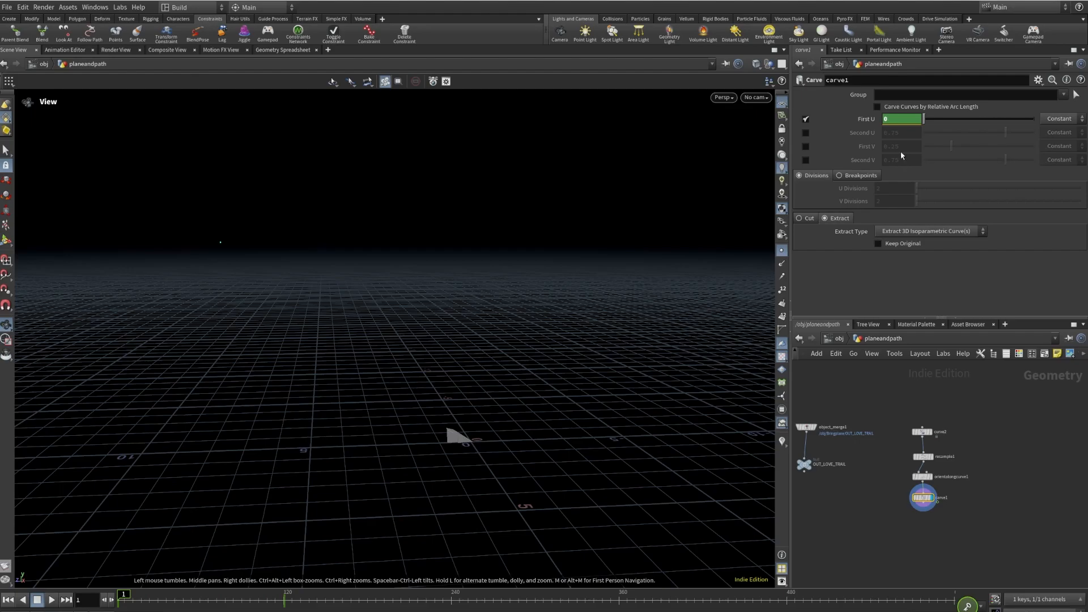
- Make carve1's First U animation curve linear, preview the moving point in playback, and rewind to the first frame
{"action": "left_click", "coordinate": [861, 118], "text": "shift"}
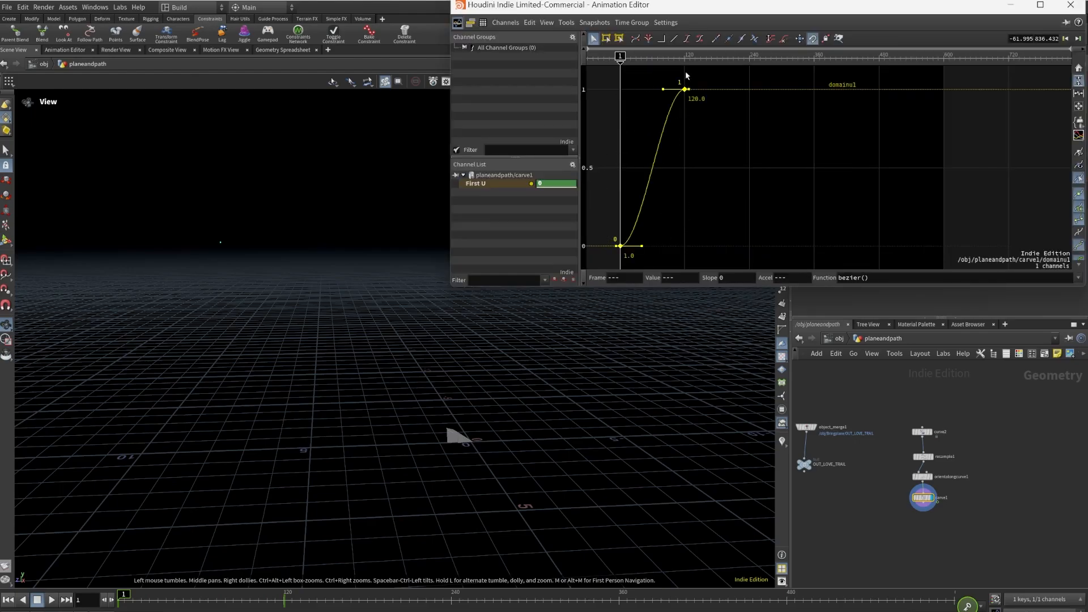
{"action": "left_click", "coordinate": [674, 38]}
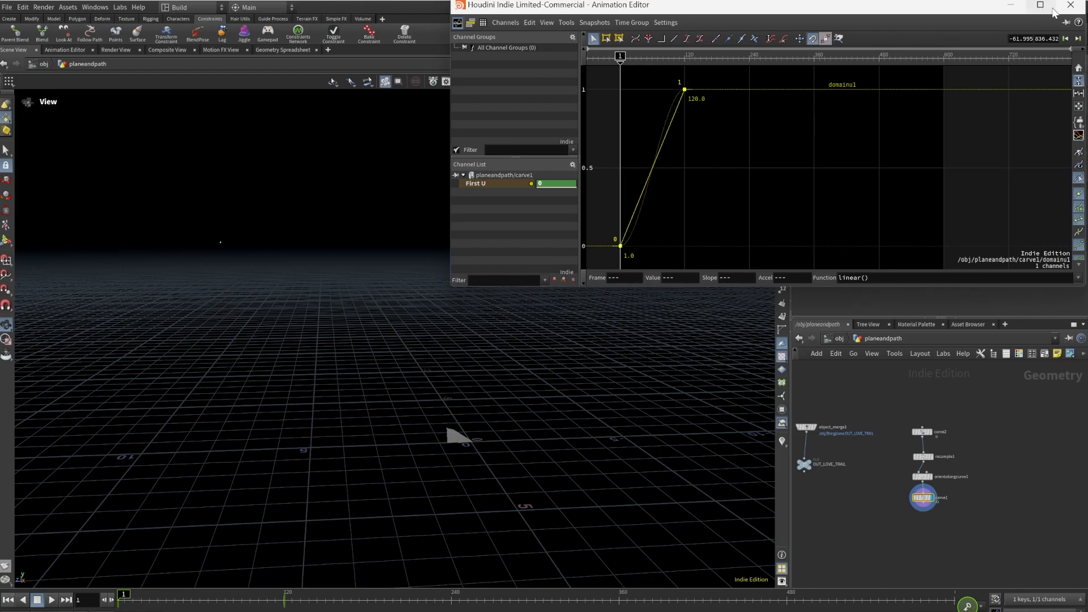
{"action": "left_click", "coordinate": [1070, 6]}
{"action": "left_click", "coordinate": [52, 601]}
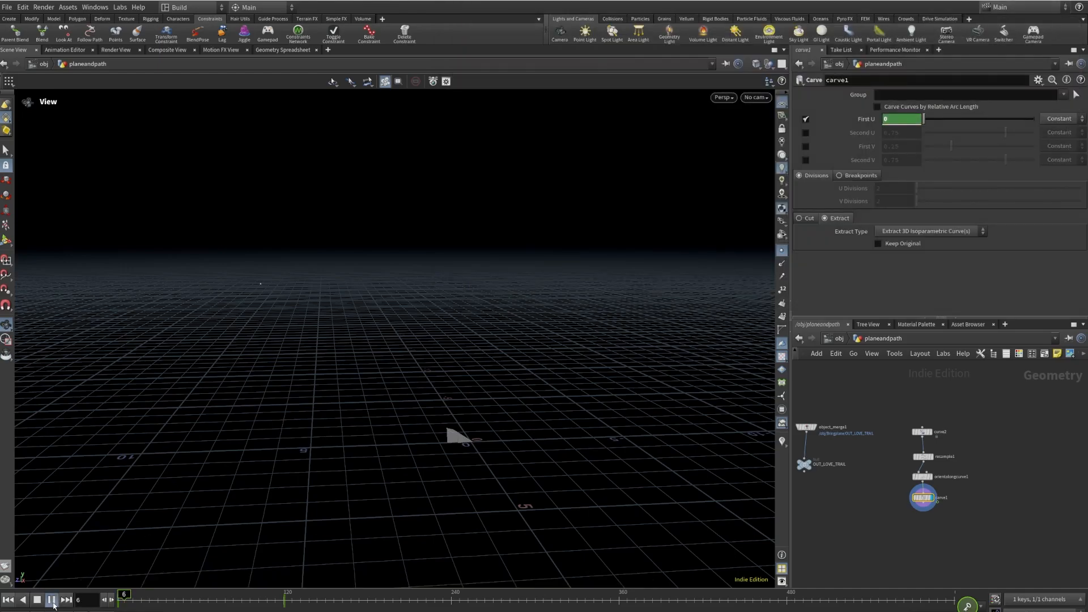
{"action": "left_click", "coordinate": [36, 600]}
{"action": "left_click", "coordinate": [8, 600]}
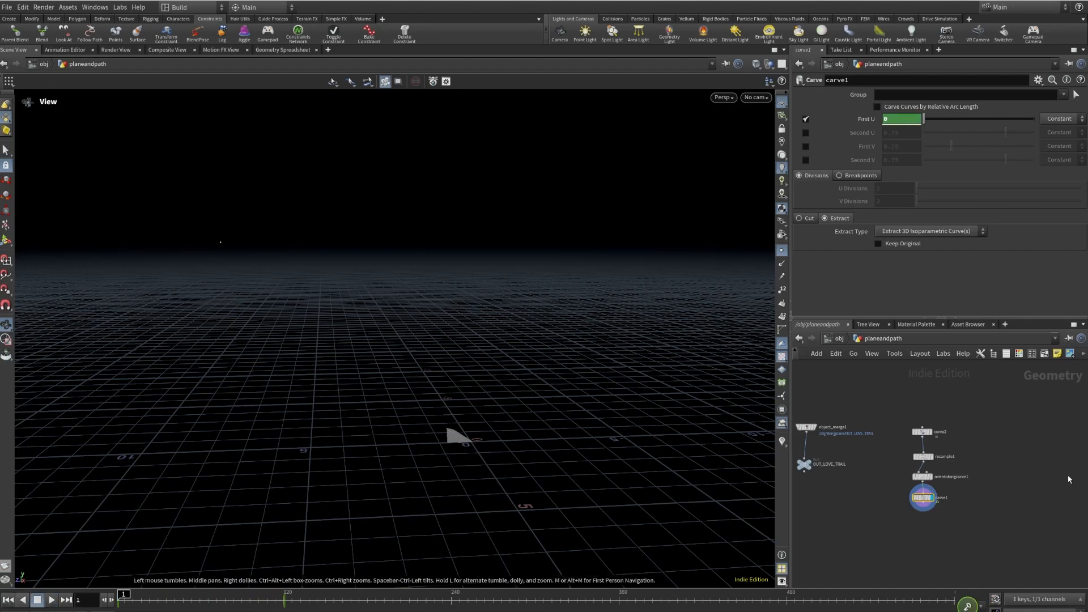
- Add a Null after carve1, name it OUT_PATH, place it below carve1 and display it
{"action": "scroll", "coordinate": [935, 519], "scroll_direction": "up", "scroll_amount": 3}
{"action": "left_click", "coordinate": [920, 504]}
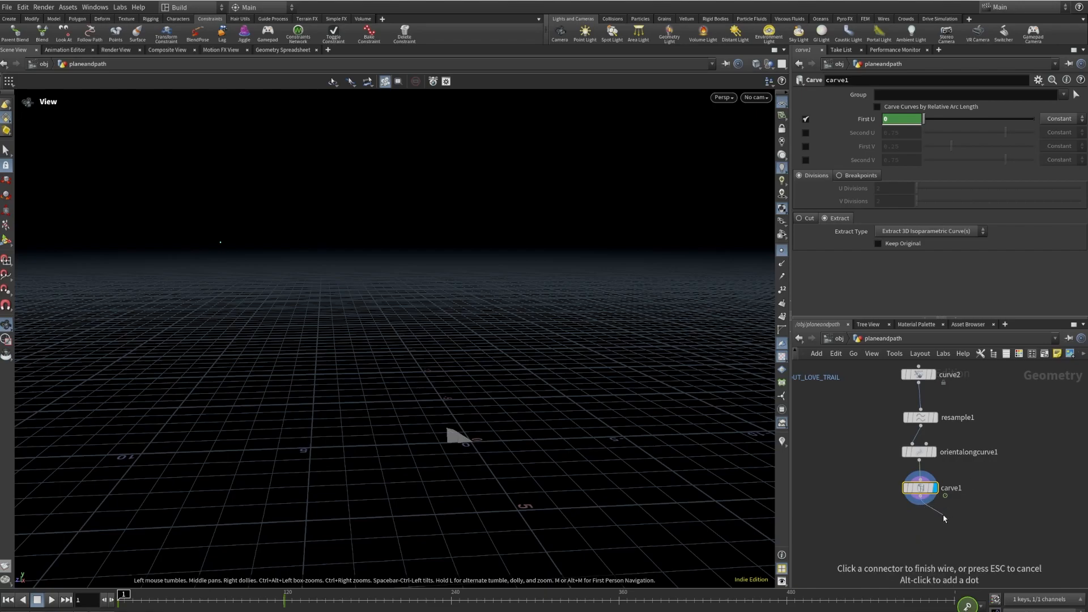
{"action": "key", "text": "Tab"}
{"action": "type", "text": "B"}
{"action": "key", "text": "BackSpace"}
{"action": "type", "text": "NULL"}
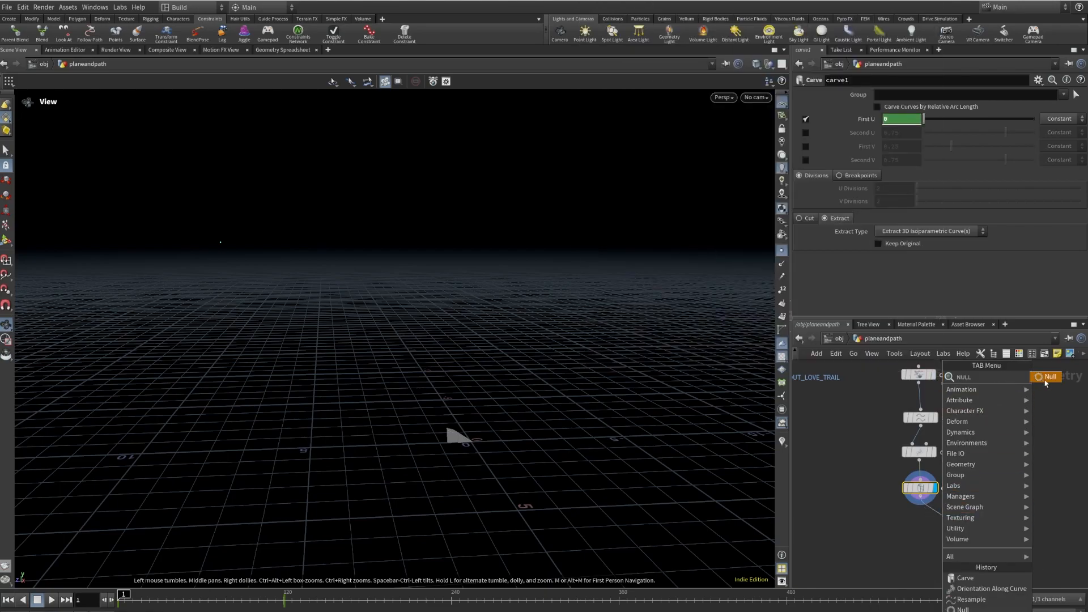
{"action": "left_click", "coordinate": [1045, 376]}
{"action": "double_click", "coordinate": [963, 526]}
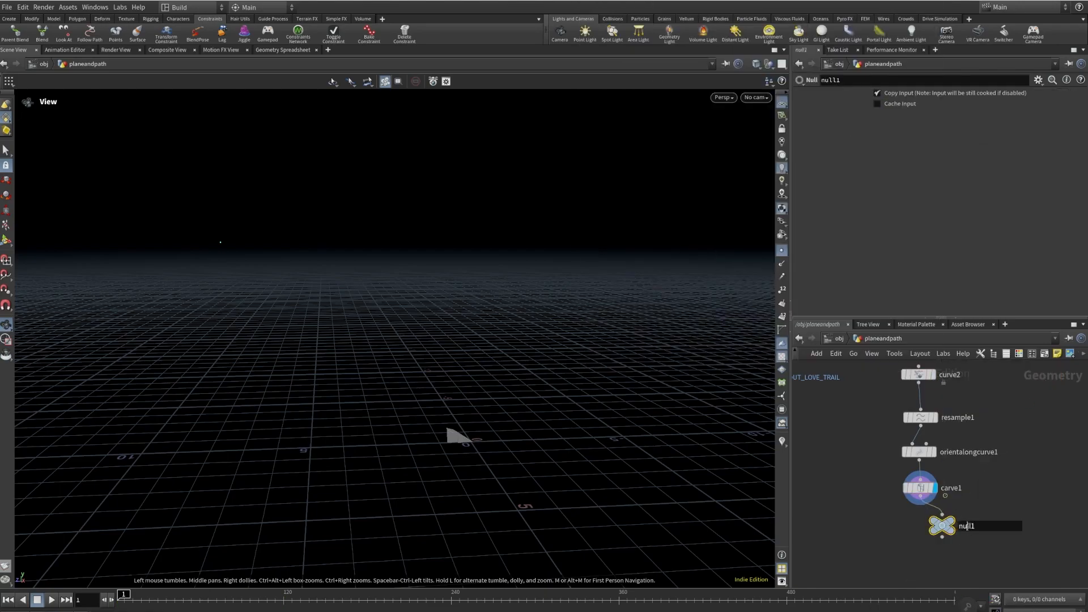
{"action": "type", "text": "OUT_PATH"}
{"action": "key", "text": "Return"}
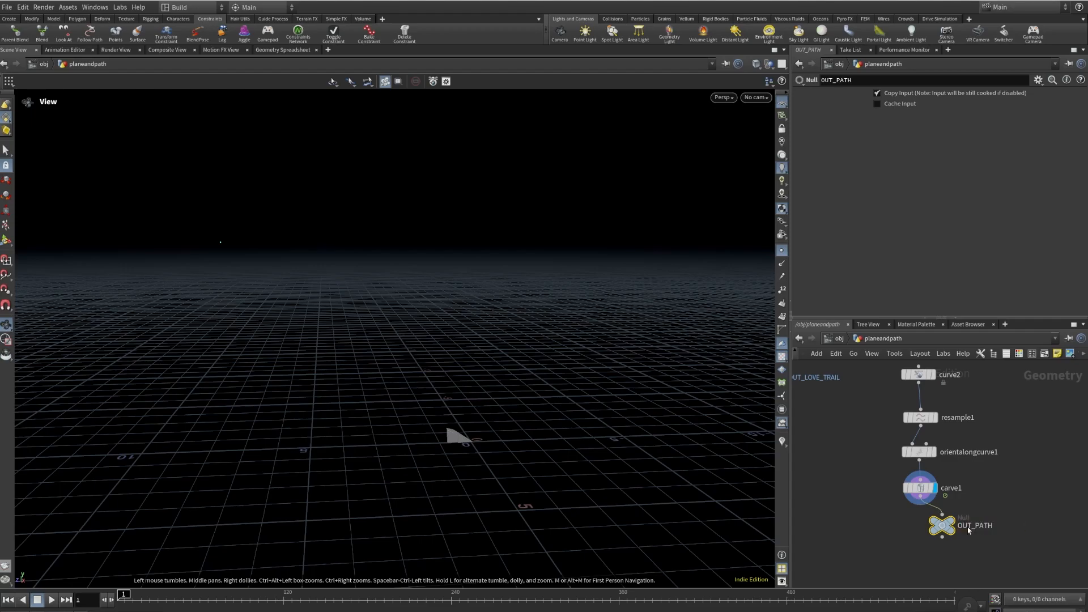
{"action": "left_click_drag", "start_coordinate": [942, 526], "coordinate": [908, 537]}
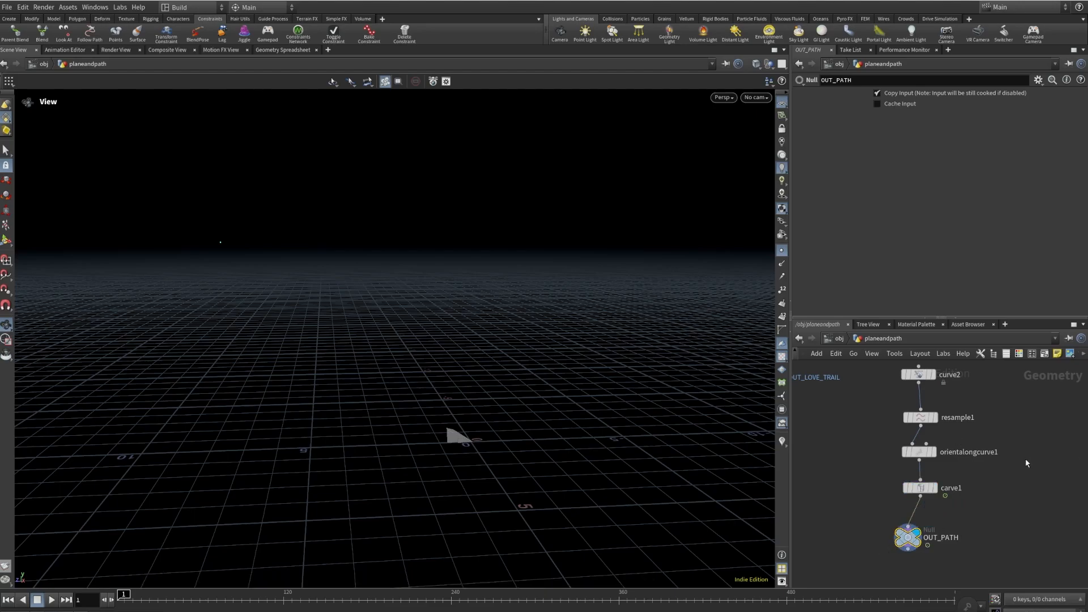
- Add a Copy to Points node below the plane and path branches
{"action": "scroll", "coordinate": [870, 514], "scroll_direction": "down", "scroll_amount": 5}
{"action": "key", "text": "Tab"}
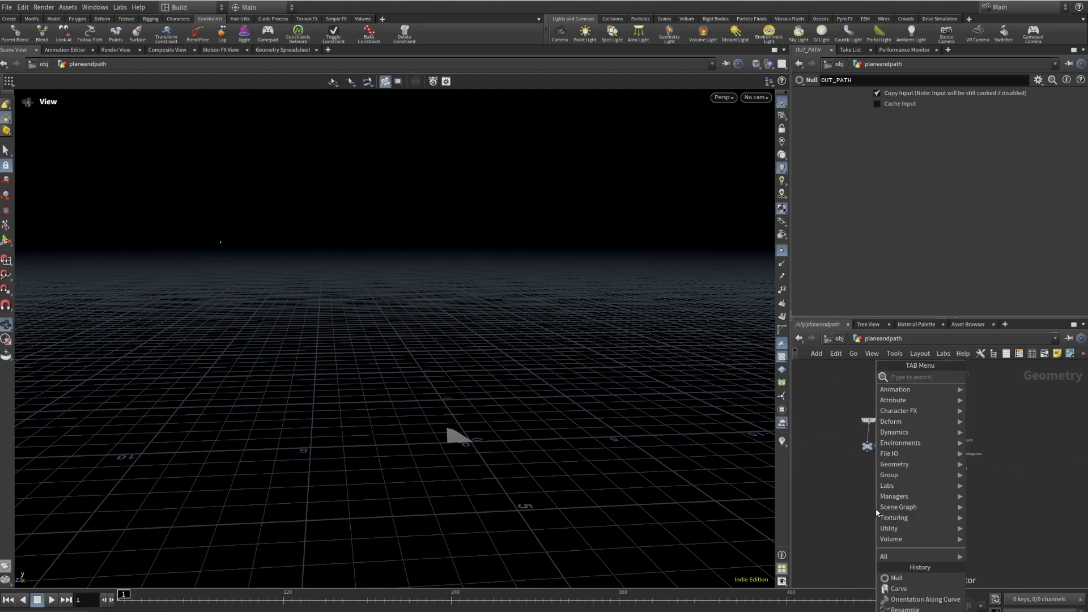
{"action": "type", "text": "copy"}
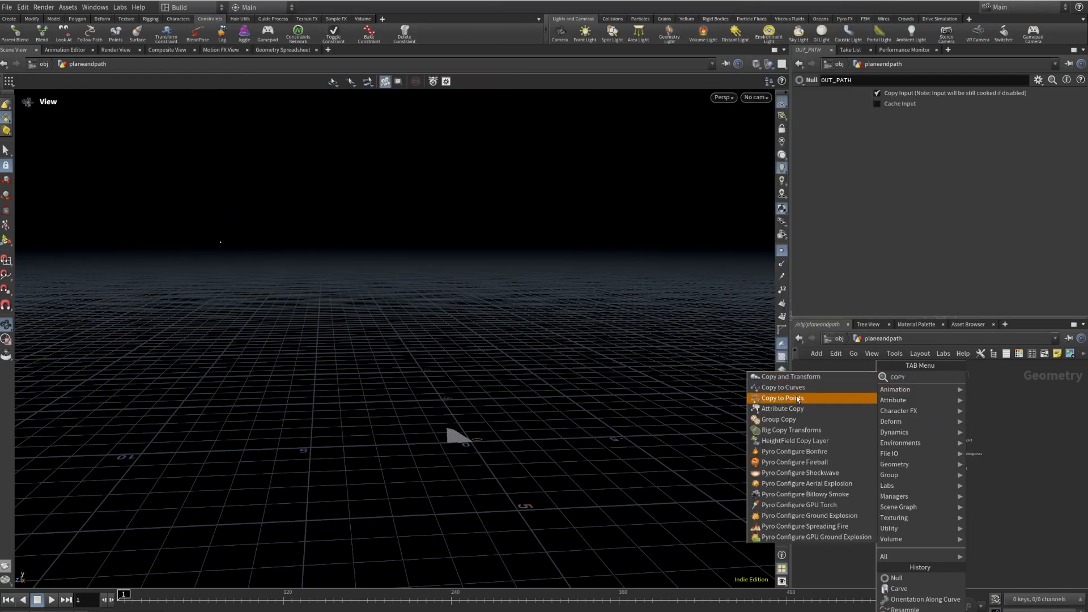
{"action": "left_click", "coordinate": [798, 399]}
{"action": "left_click", "coordinate": [901, 535]}
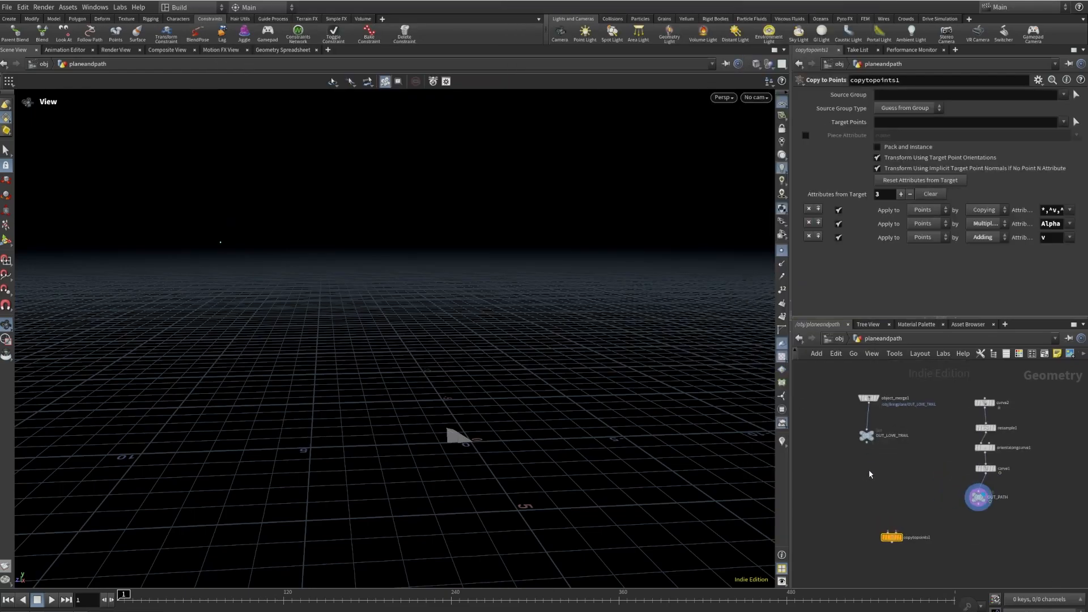
- Connect OUT_LOVE_TRAIL to copytopoints1's first input and OUT_PATH to its second, and display the result
{"action": "left_click", "coordinate": [866, 436]}
{"action": "left_click", "coordinate": [892, 545]}
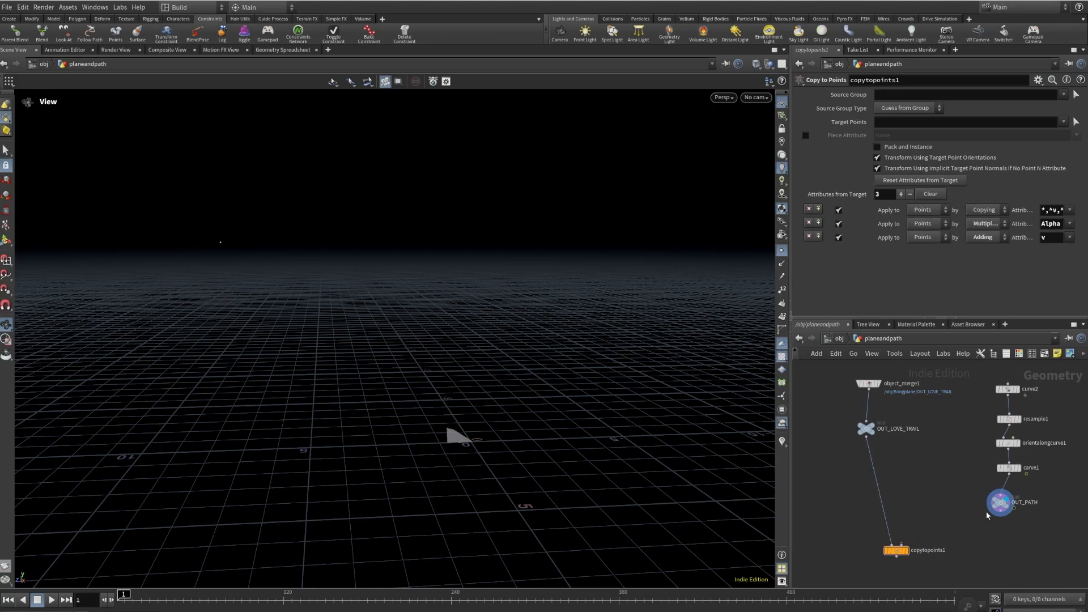
{"action": "left_click", "coordinate": [1014, 508]}
{"action": "left_click", "coordinate": [902, 546]}
{"action": "scroll", "coordinate": [901, 546], "scroll_direction": "up", "scroll_amount": 3}
{"action": "left_click", "coordinate": [898, 550]}
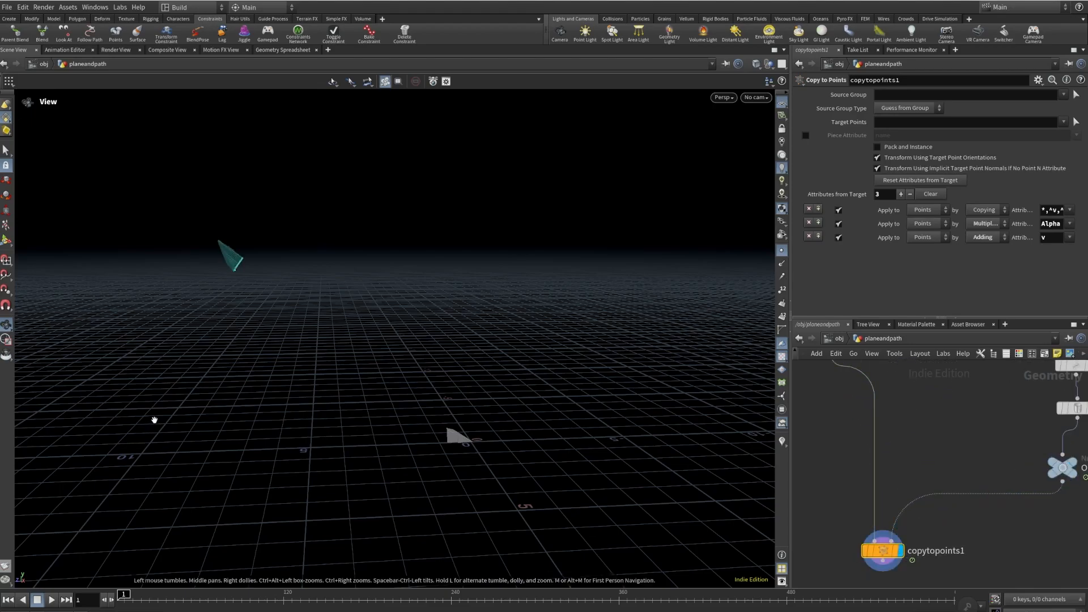
- Insert a Transform node between object_merge1 and OUT_LOVE_TRAIL and set its X rotation to -150
{"action": "mouse_move", "coordinate": [126, 595]}
{"action": "left_mouse_down"}
{"action": "mouse_move", "coordinate": [289, 598]}
{"action": "mouse_move", "coordinate": [108, 595]}
{"action": "left_mouse_up"}
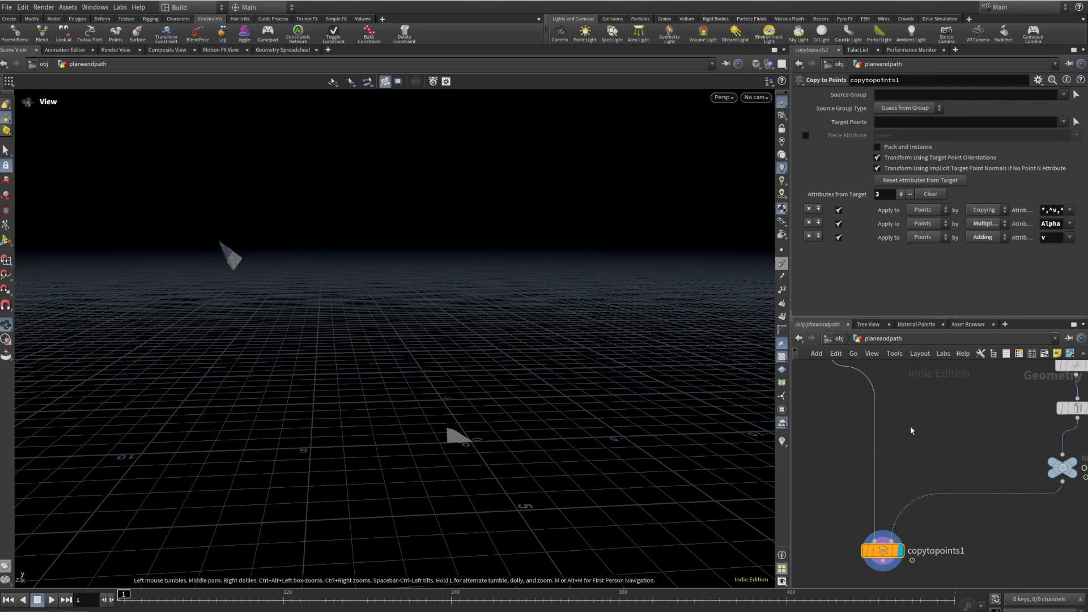
{"action": "scroll", "coordinate": [839, 425], "scroll_direction": "down", "scroll_amount": 3}
{"action": "middle_click_drag", "start_coordinate": [841, 445], "coordinate": [848, 518]}
{"action": "scroll", "coordinate": [849, 518], "scroll_direction": "down", "scroll_amount": 2}
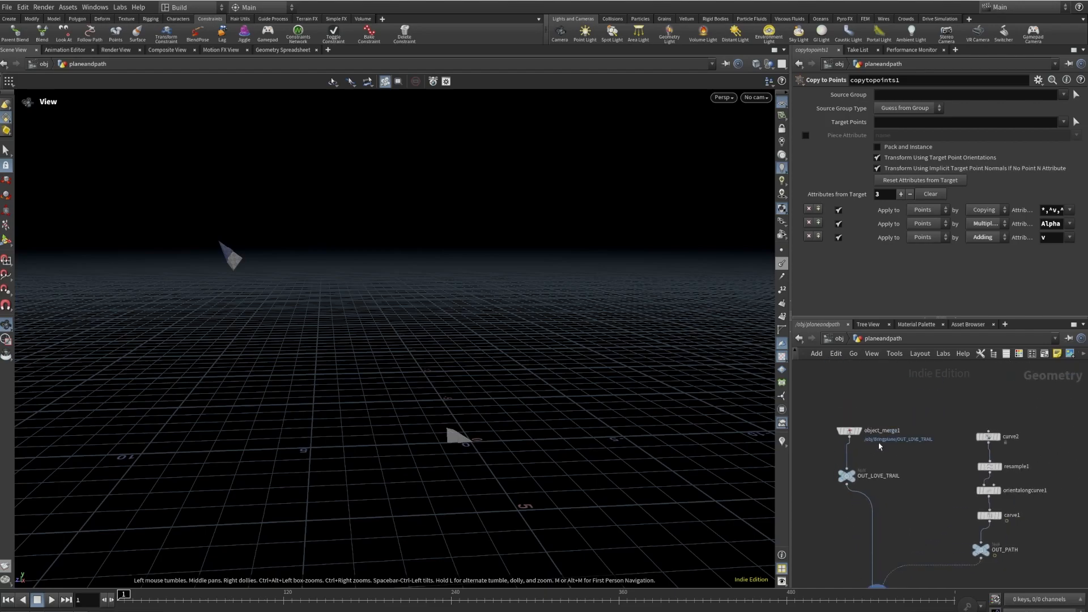
{"action": "left_click_drag", "start_coordinate": [846, 476], "coordinate": [849, 501]}
{"action": "key", "text": "Tab"}
{"action": "type", "text": "transf"}
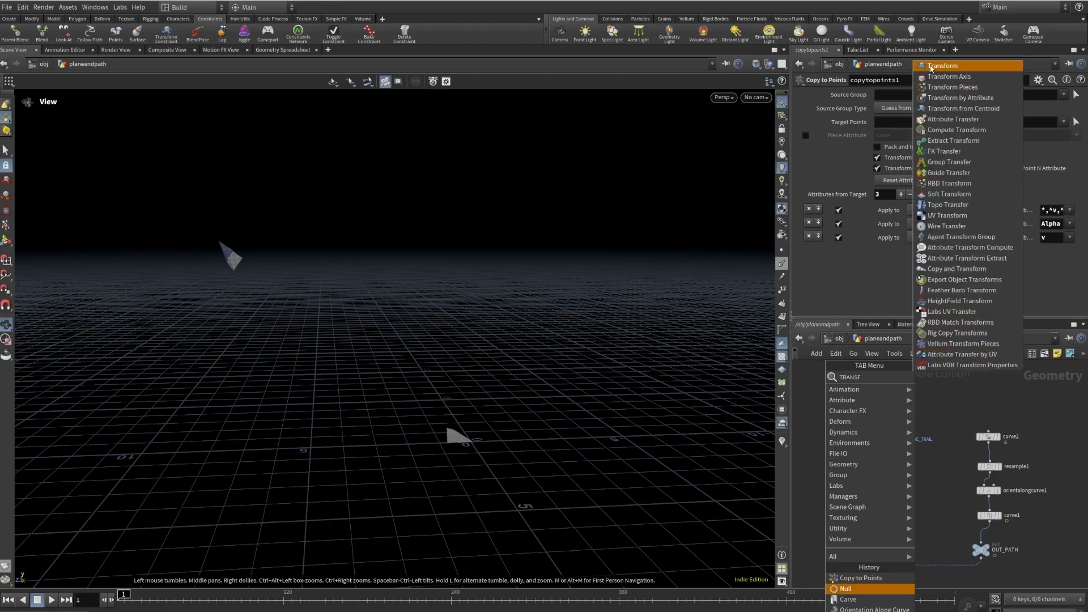
{"action": "left_click", "coordinate": [942, 66]}
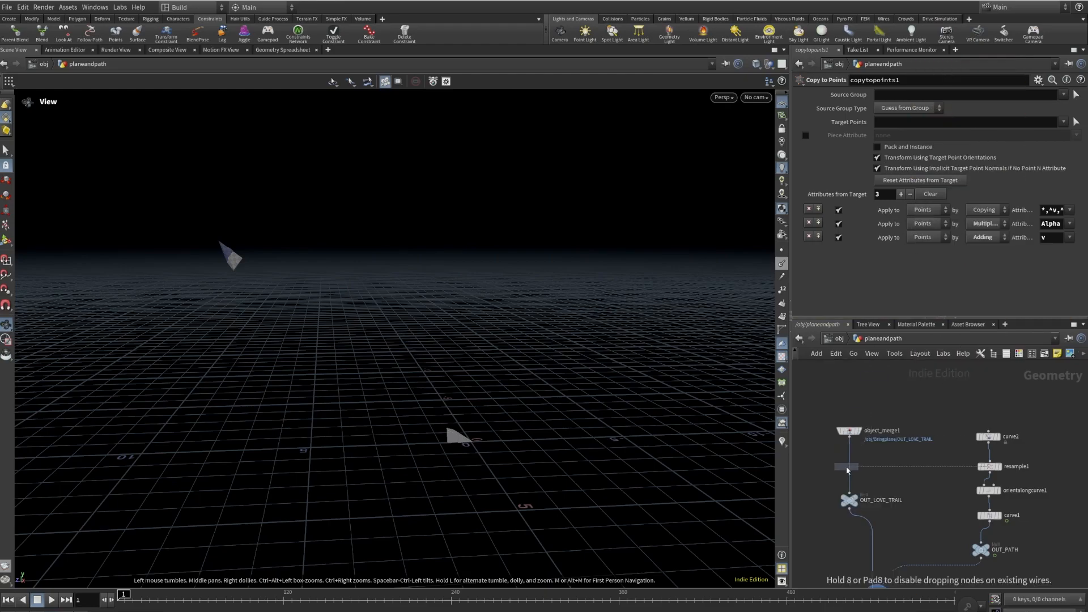
{"action": "left_click", "coordinate": [848, 467]}
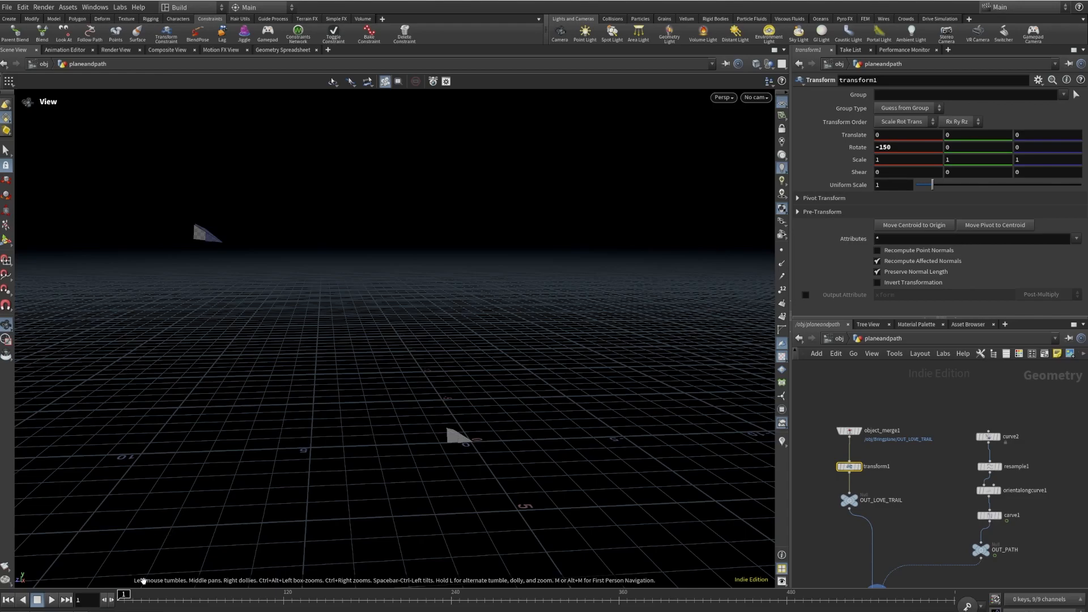
- Play back the rotated plane moving along the path and return to the first frame
{"action": "mouse_move", "coordinate": [123, 599]}
{"action": "left_mouse_down"}
{"action": "mouse_move", "coordinate": [261, 599]}
{"action": "mouse_move", "coordinate": [122, 600]}
{"action": "left_mouse_up"}
{"action": "left_click", "coordinate": [51, 599]}
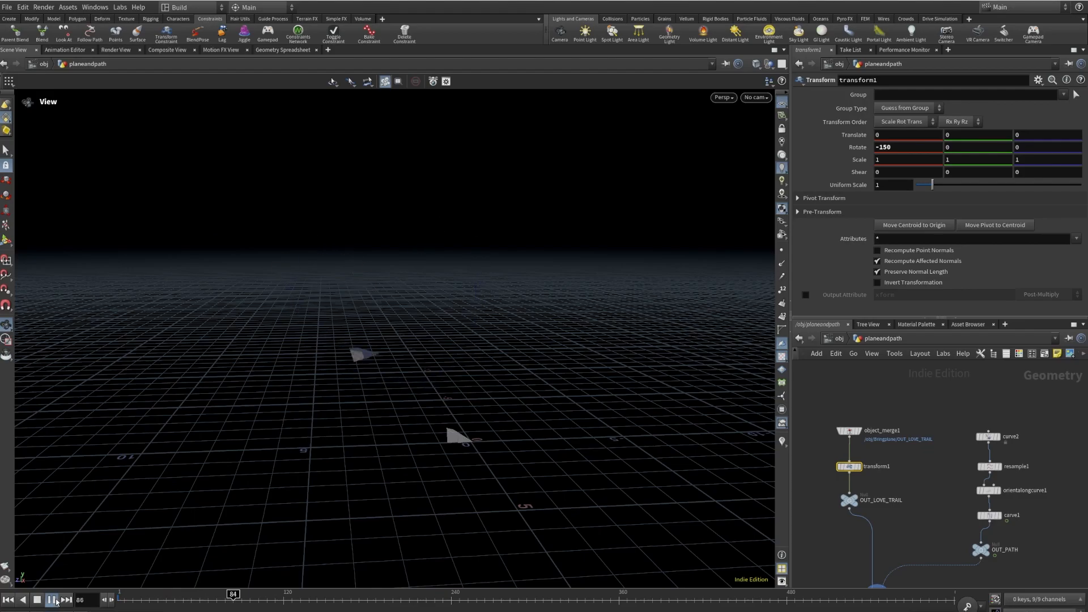
{"action": "left_click", "coordinate": [52, 600]}
{"action": "left_click", "coordinate": [8, 600]}
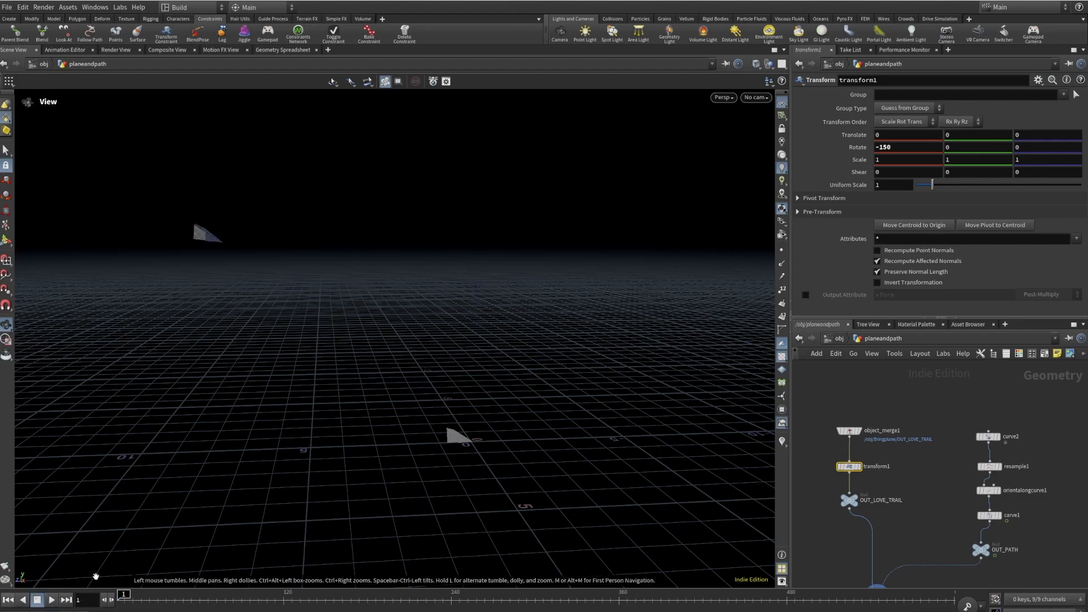
- Set transform1's X rotation to -154, preview the plane's flight in playback and rewind to the first frame
{"action": "left_click", "coordinate": [907, 146]}
{"action": "key", "text": "Return"}
{"action": "left_click", "coordinate": [51, 600]}
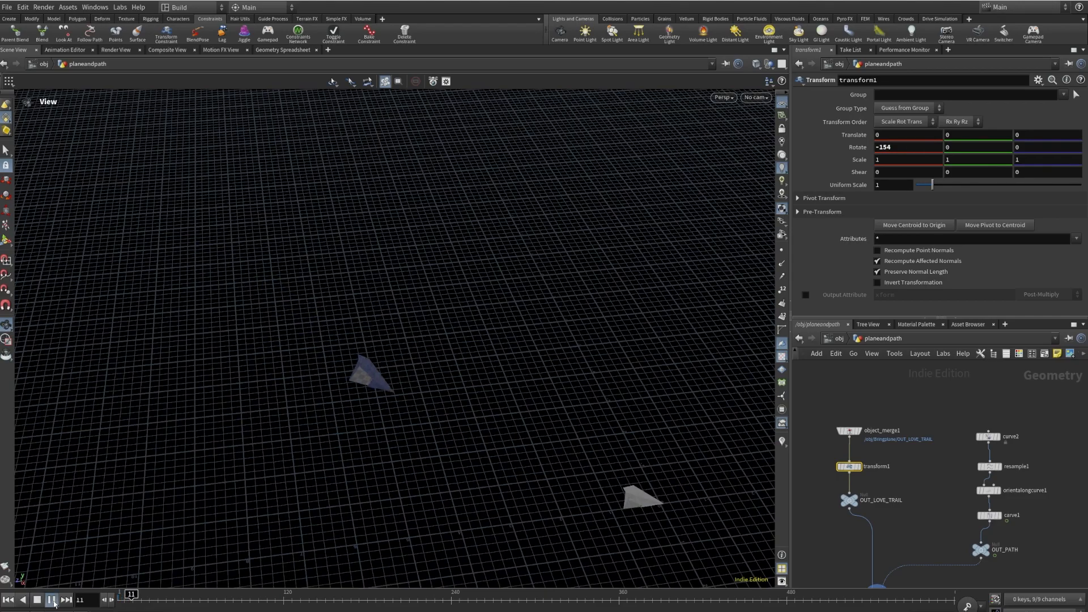
{"action": "left_click", "coordinate": [51, 600]}
{"action": "left_click", "coordinate": [8, 600]}
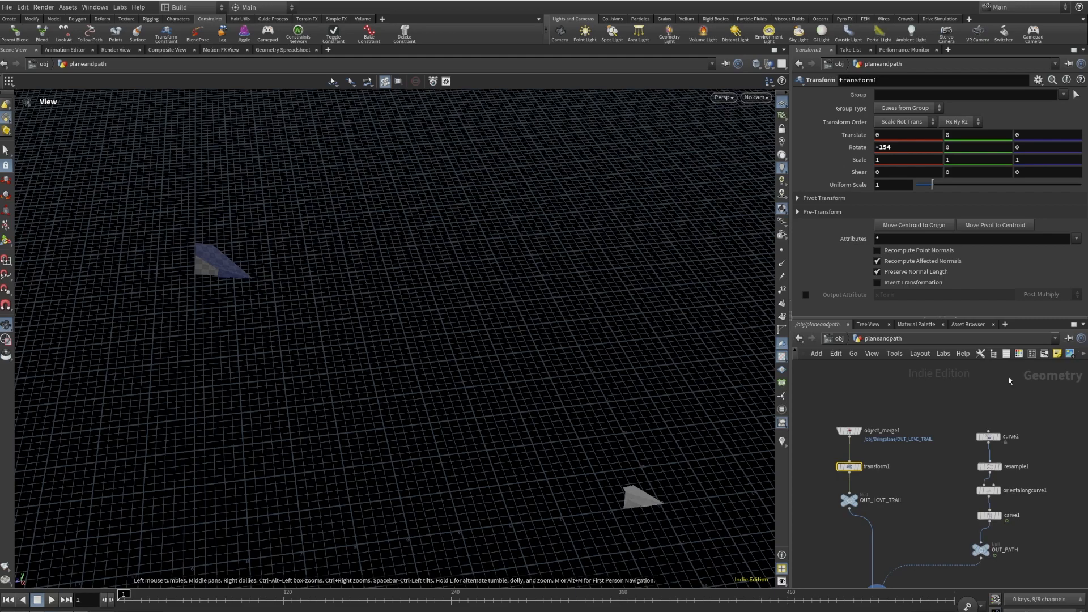
- Display the PLANE_MOVE_SCENE_TWO file cache below copytopoints1
{"action": "scroll", "coordinate": [917, 533], "scroll_direction": "down", "scroll_amount": 5}
{"action": "middle_click_drag", "start_coordinate": [917, 532], "coordinate": [933, 436]}
{"action": "scroll", "coordinate": [919, 480], "scroll_direction": "up", "scroll_amount": 4}
{"action": "middle_click_drag", "start_coordinate": [919, 480], "coordinate": [905, 465]}
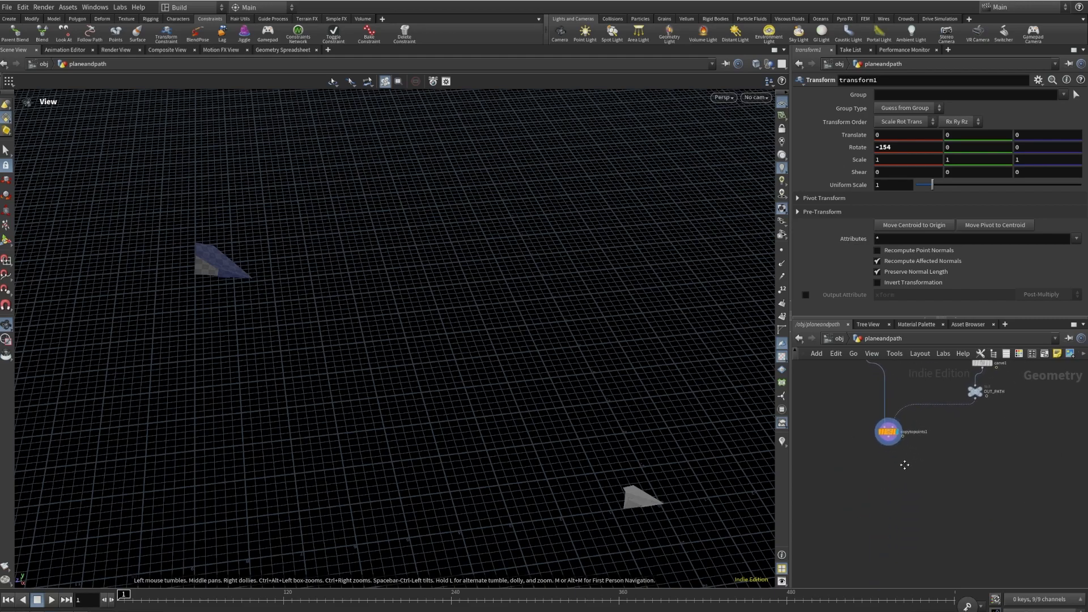
{"action": "scroll", "coordinate": [904, 459], "scroll_direction": "up", "scroll_amount": 3}
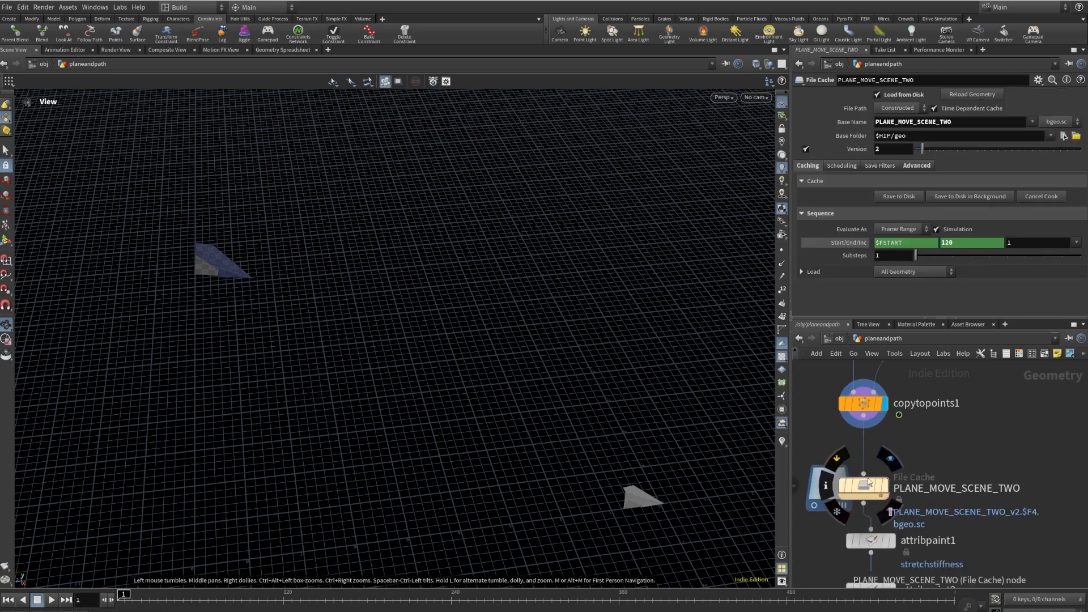
{"action": "left_click", "coordinate": [885, 488]}
{"action": "scroll", "coordinate": [914, 458], "scroll_direction": "up", "scroll_amount": 1}
{"action": "scroll", "coordinate": [913, 457], "scroll_direction": "down", "scroll_amount": 1}
{"action": "middle_click_drag", "start_coordinate": [900, 541], "coordinate": [905, 479]}
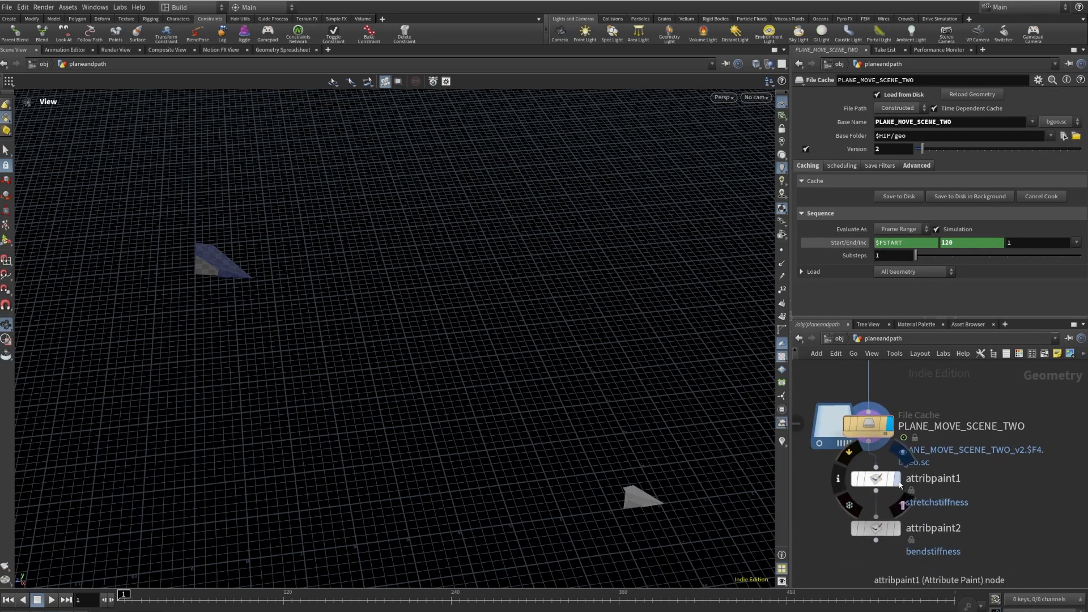
- Display attribpaint1, activate its stretchstiffness paint tool and turn on attribute visualization in the viewport
{"action": "left_click", "coordinate": [896, 479]}
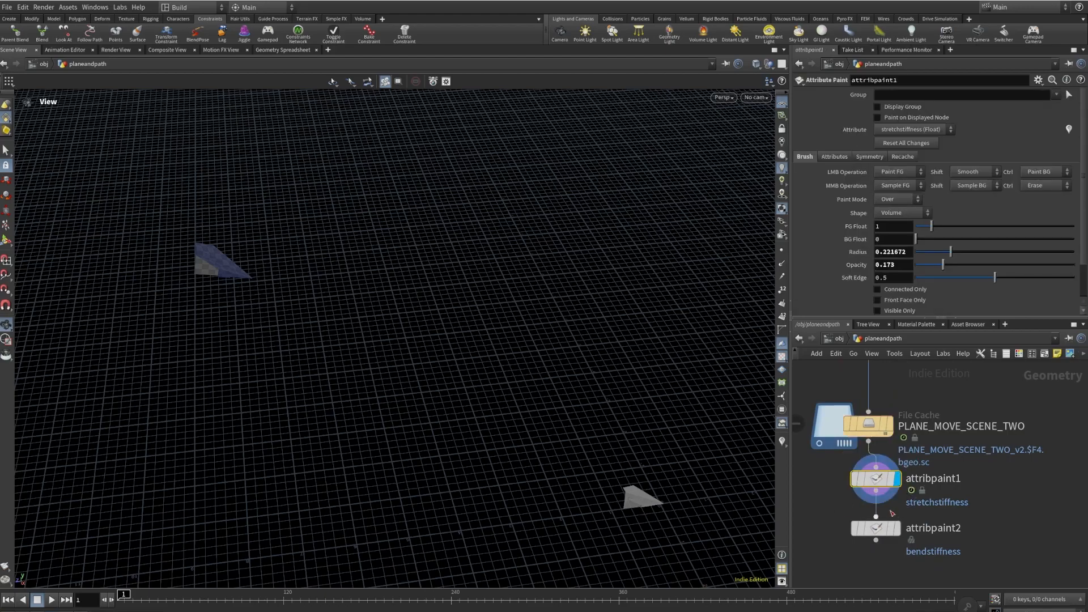
{"action": "left_click", "coordinate": [6, 239]}
{"action": "scroll", "coordinate": [408, 287], "scroll_direction": "up", "scroll_amount": 1}
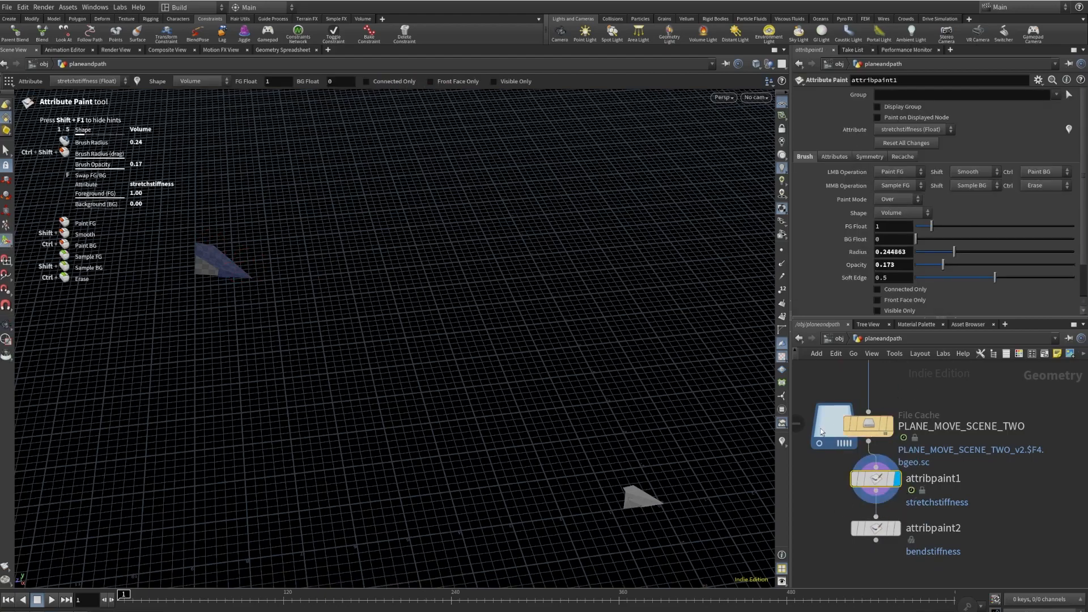
{"action": "left_click", "coordinate": [782, 441]}
{"action": "left_click_drag", "start_coordinate": [228, 268], "coordinate": [141, 304], "text": "alt"}
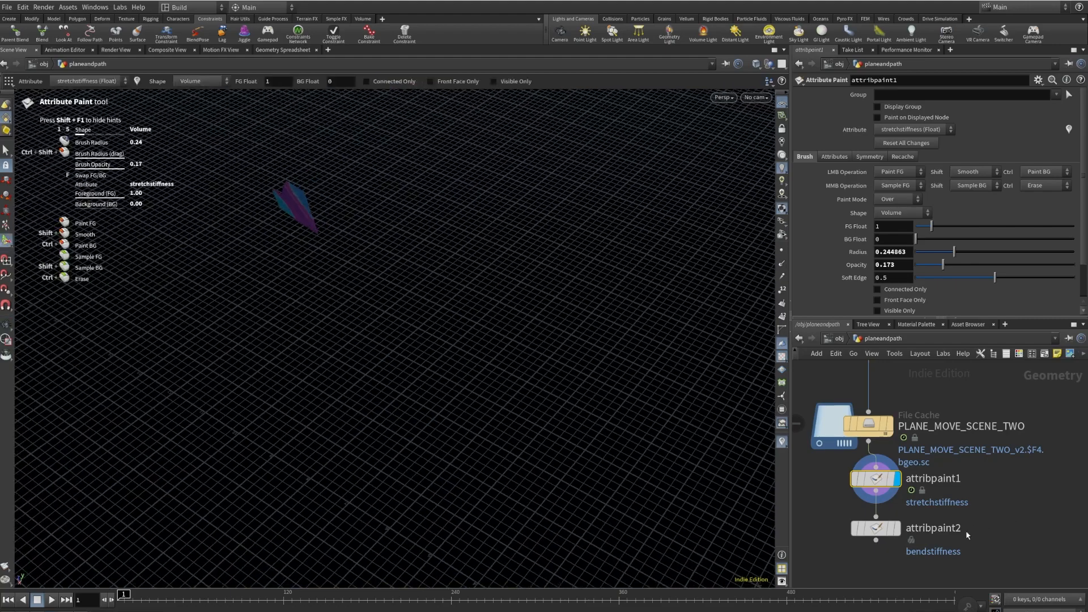
- Display and select attribpaint2 to show the painted bendstiffness on the plane
{"action": "left_click", "coordinate": [897, 529]}
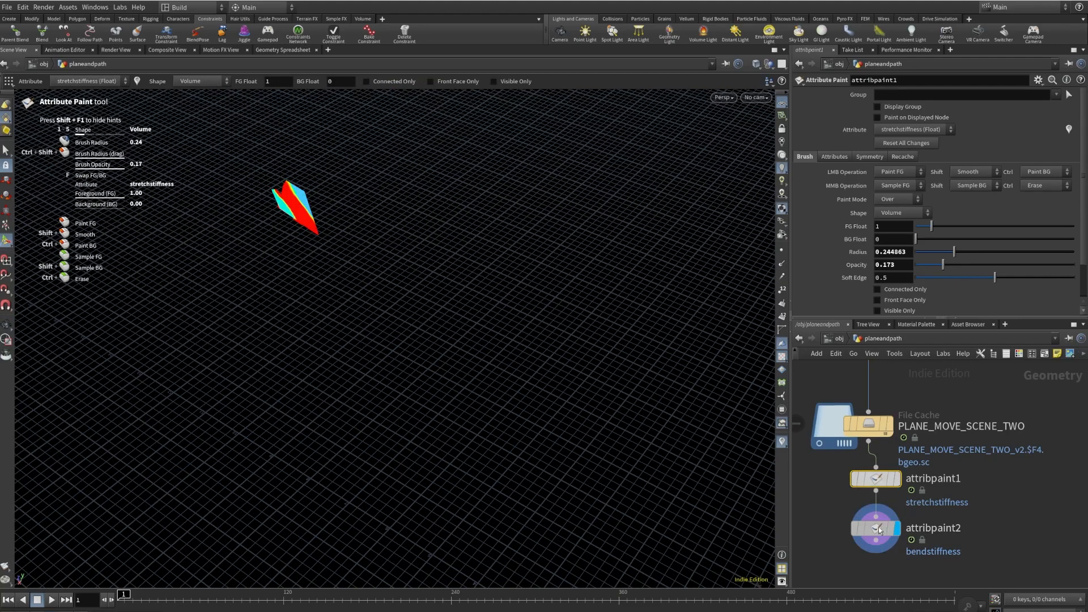
{"action": "left_click", "coordinate": [877, 529]}
{"action": "scroll", "coordinate": [938, 425], "scroll_direction": "down", "scroll_amount": 4}
{"action": "scroll", "coordinate": [922, 492], "scroll_direction": "up", "scroll_amount": 3}
- Add a Vellum Configure Cloth node connected below attribpaint2 and display it
{"action": "left_click", "coordinate": [884, 471]}
{"action": "left_click", "coordinate": [902, 504]}
{"action": "type", "text": "vell"}
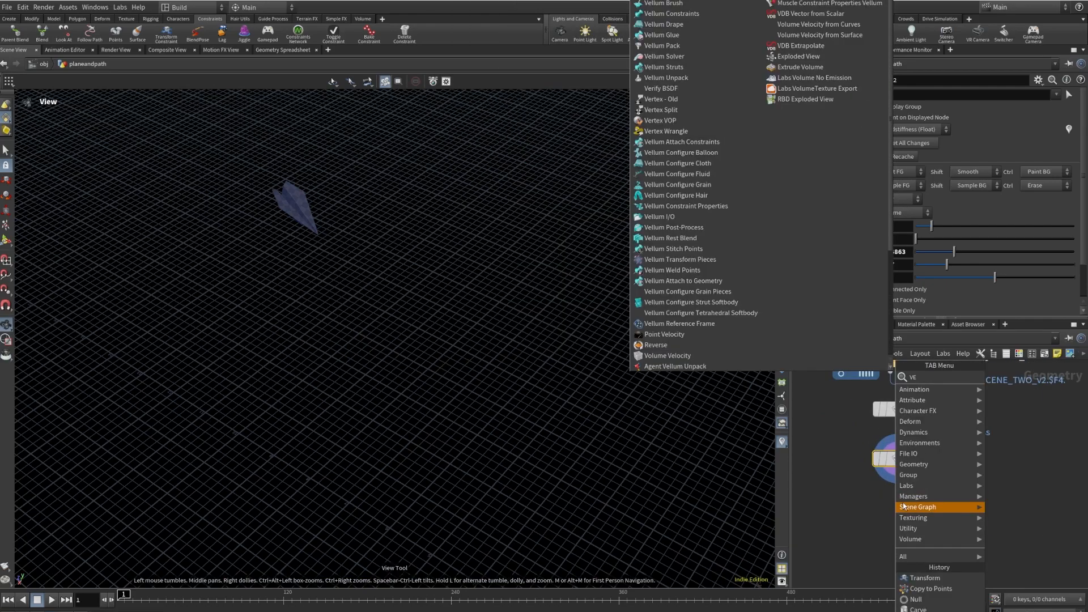
{"action": "type", "text": "umc"}
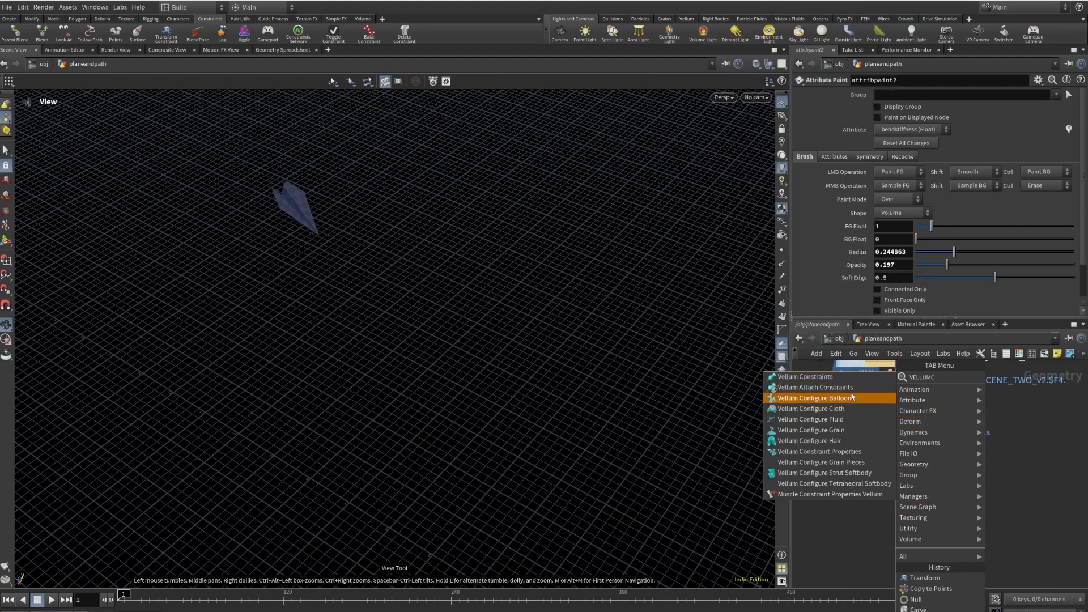
{"action": "left_click", "coordinate": [842, 409]}
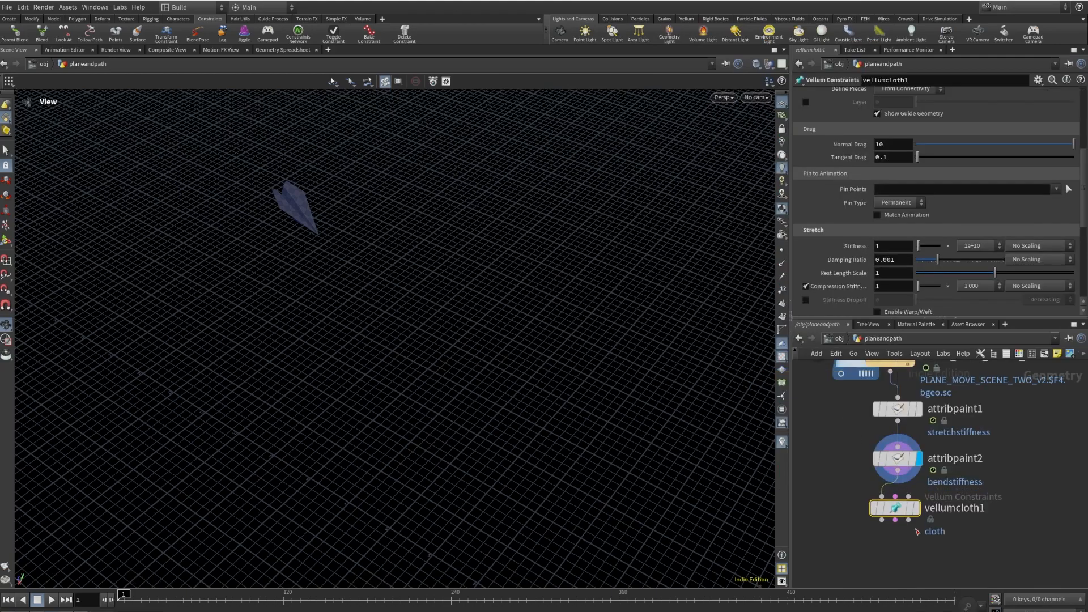
{"action": "left_click", "coordinate": [906, 534]}
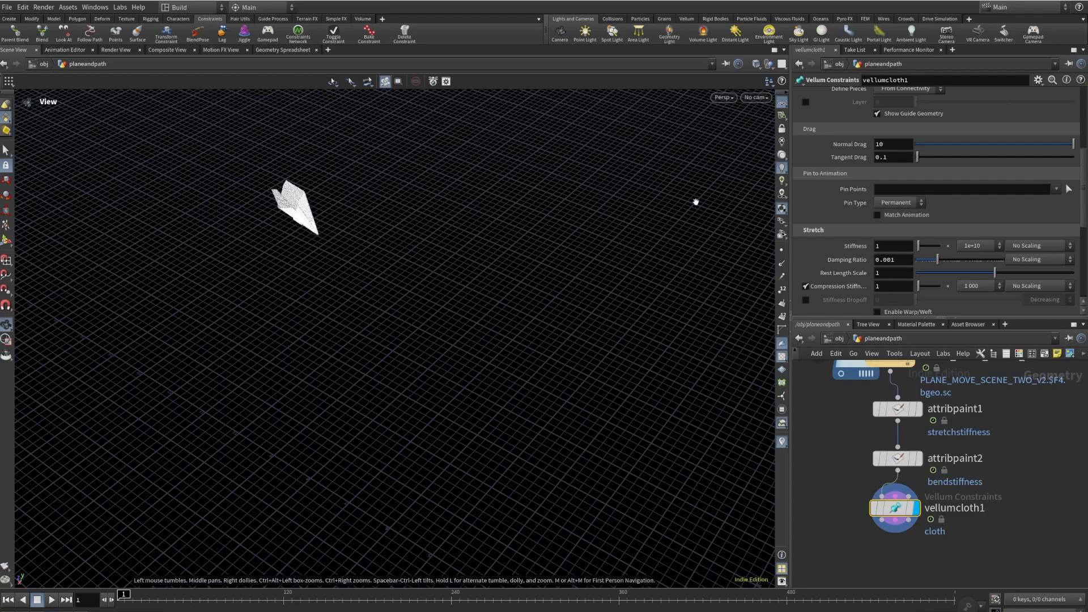
- Inspect the plane's cloth thickness by turning vellumcloth1's Visualize Thickness on and off again
{"action": "scroll", "coordinate": [317, 225], "scroll_direction": "up", "scroll_amount": 5}
{"action": "scroll", "coordinate": [304, 201], "scroll_direction": "up", "scroll_amount": 5}
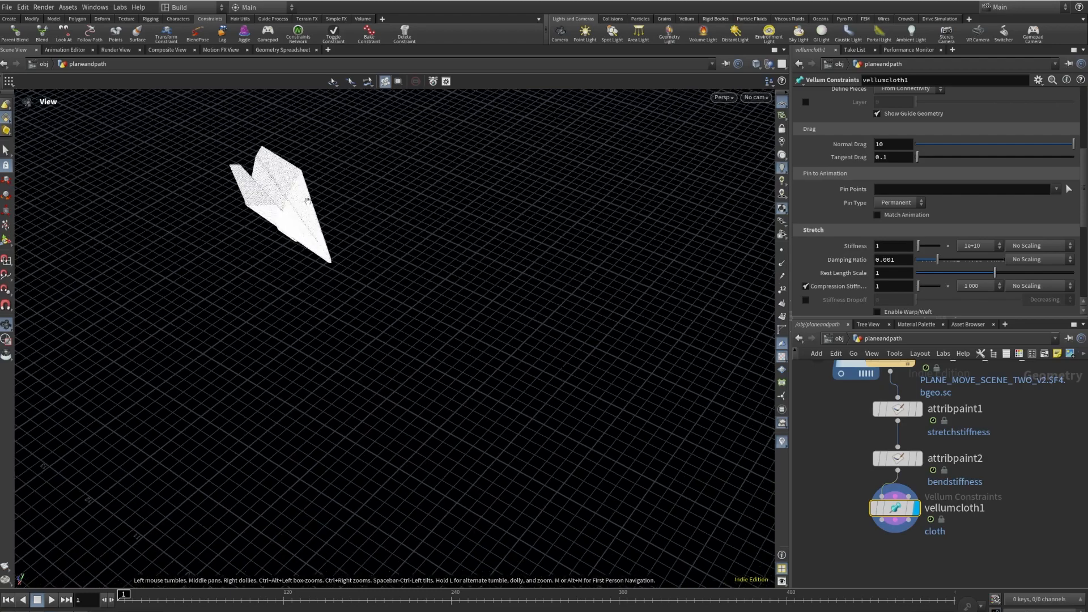
{"action": "scroll", "coordinate": [855, 137], "scroll_direction": "up", "scroll_amount": 3}
{"action": "scroll", "coordinate": [854, 137], "scroll_direction": "up", "scroll_amount": 3}
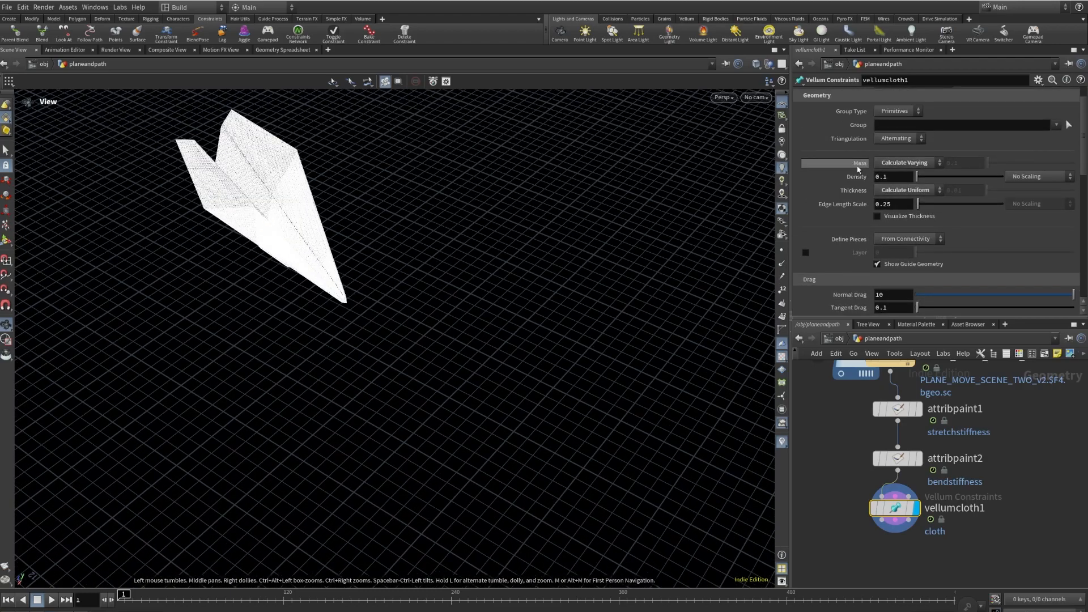
{"action": "left_click", "coordinate": [878, 242]}
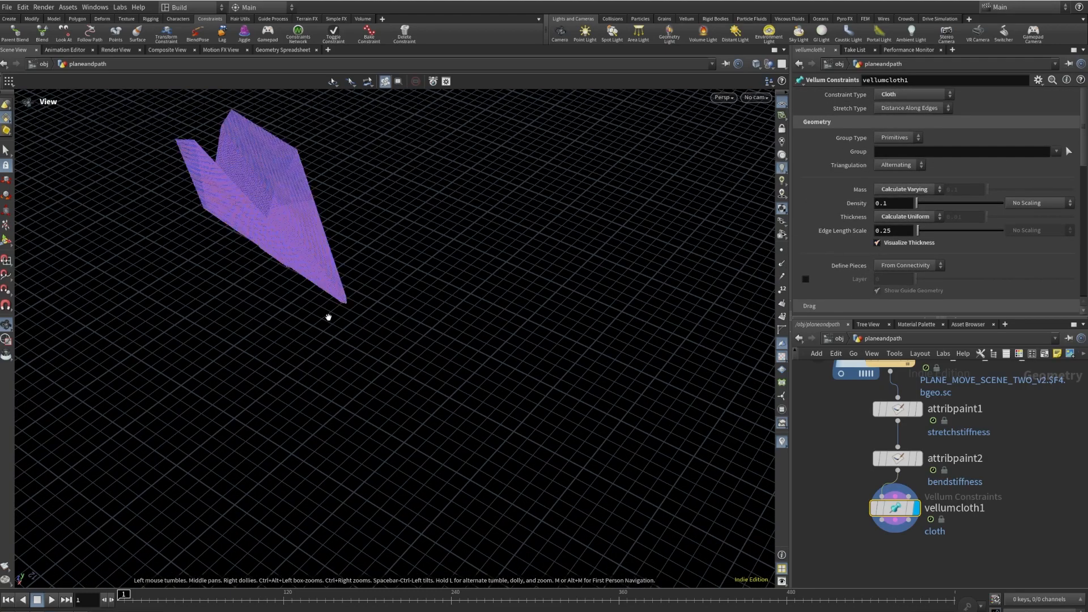
{"action": "left_click_drag", "start_coordinate": [396, 223], "coordinate": [396, 241]}
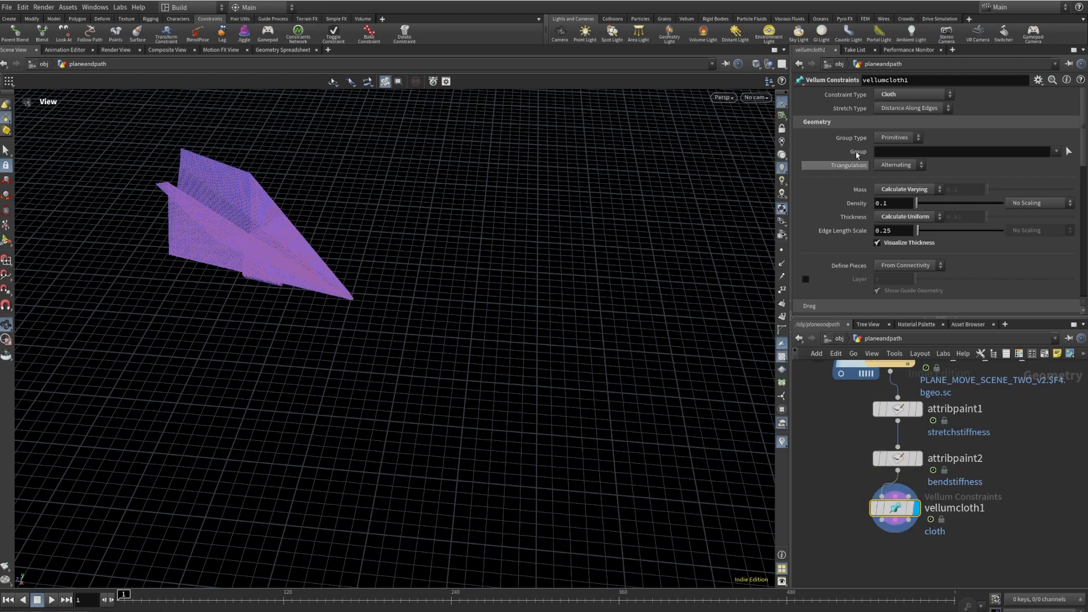
{"action": "left_click", "coordinate": [877, 244]}
- Add a Vellum Constraints node below vellumcloth1, connected to its outputs, and display it
{"action": "mouse_move", "coordinate": [893, 508]}
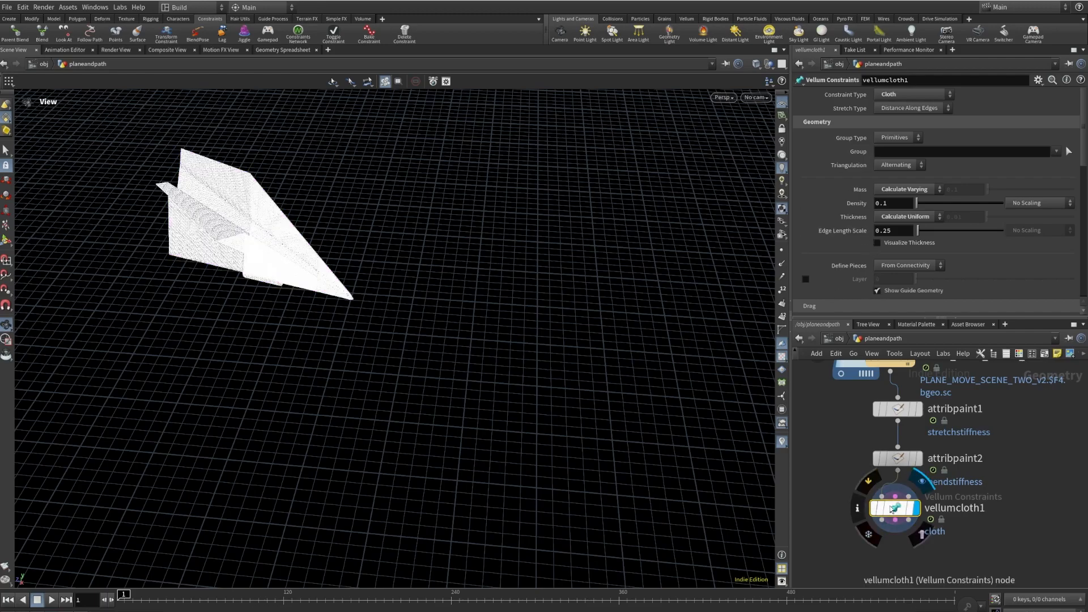
{"action": "key", "text": "Tab"}
{"action": "type", "text": "VEL"}
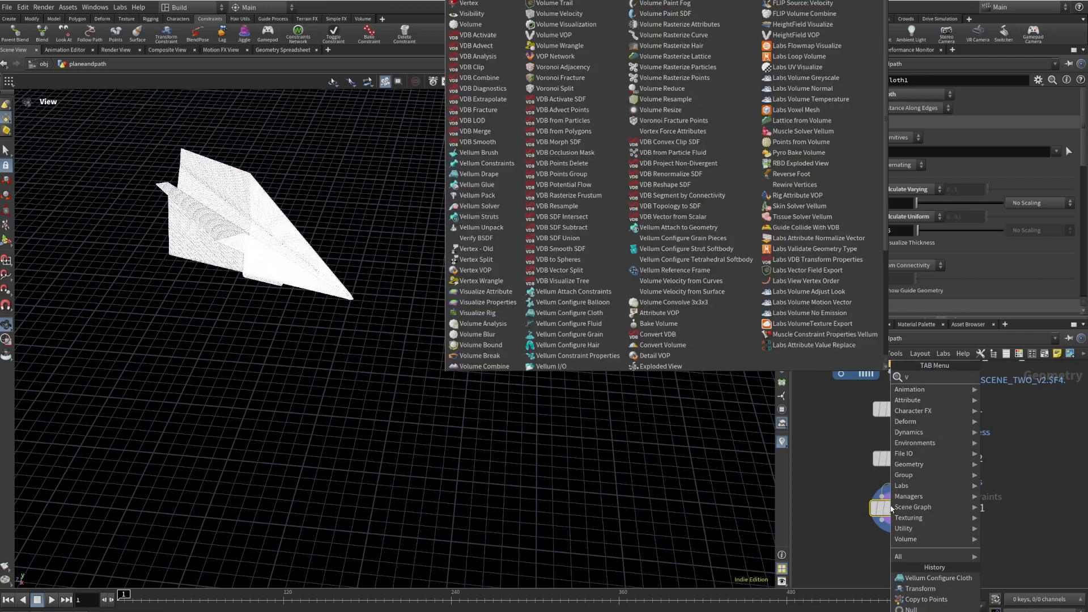
{"action": "type", "text": "LUMPI"}
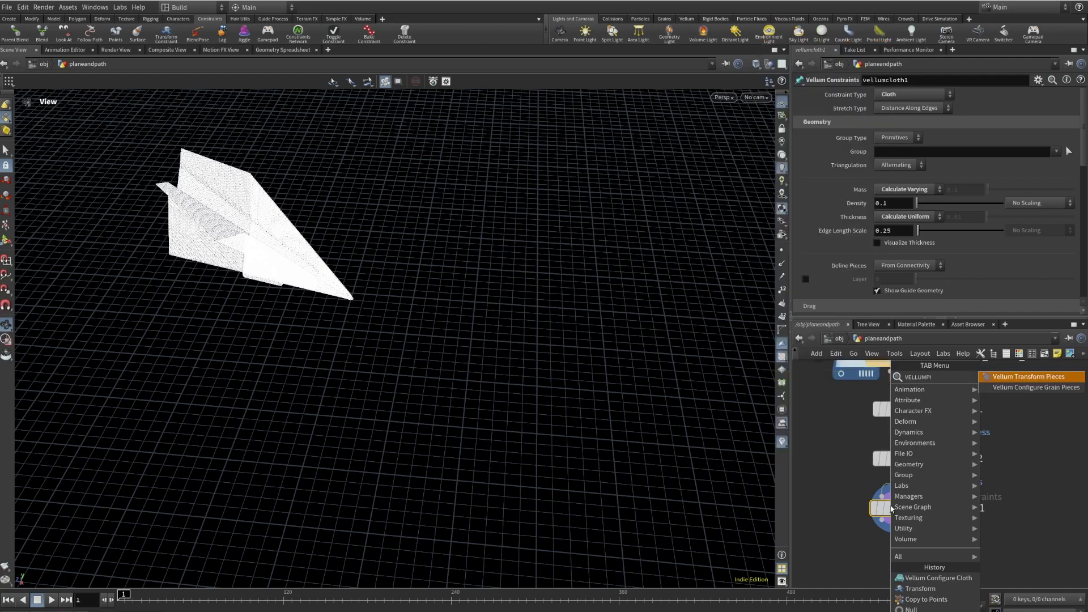
{"action": "key", "text": "BackSpace"}
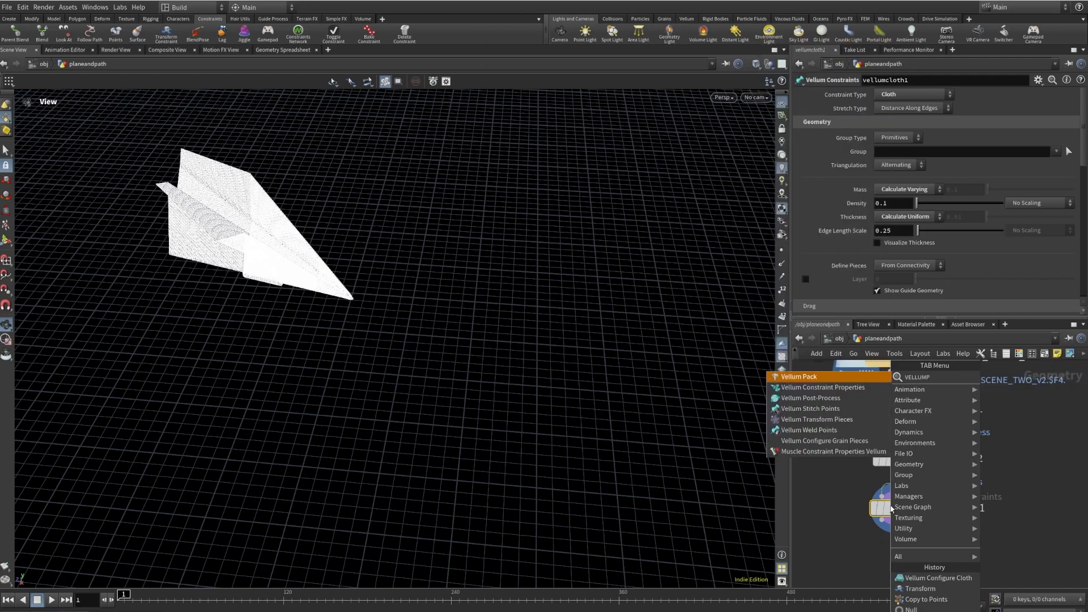
{"action": "key", "text": "BackSpace"}
{"action": "type", "text": "C"}
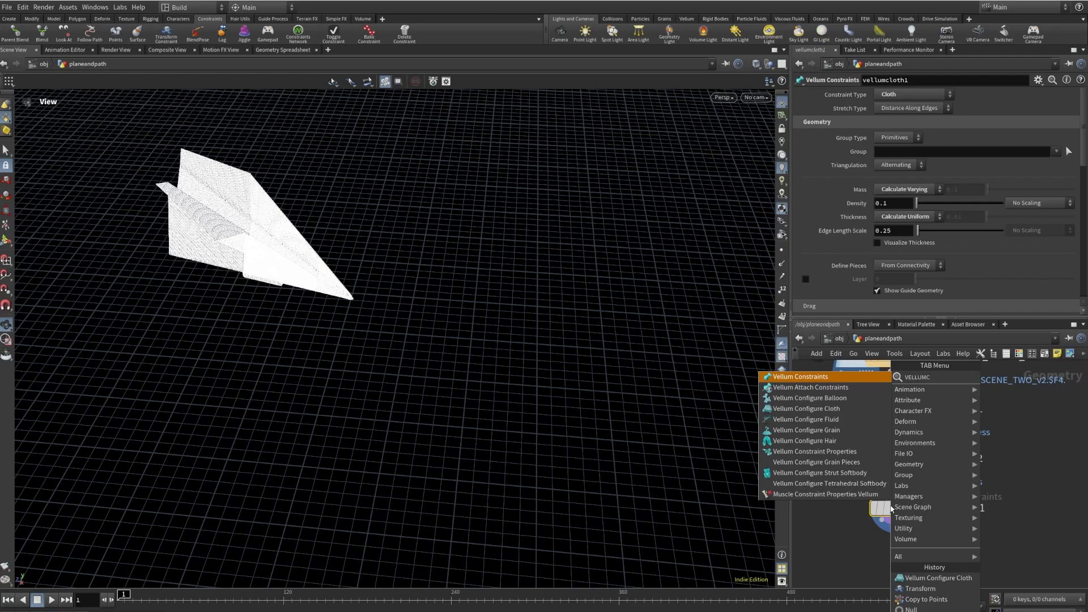
{"action": "key", "text": "Return"}
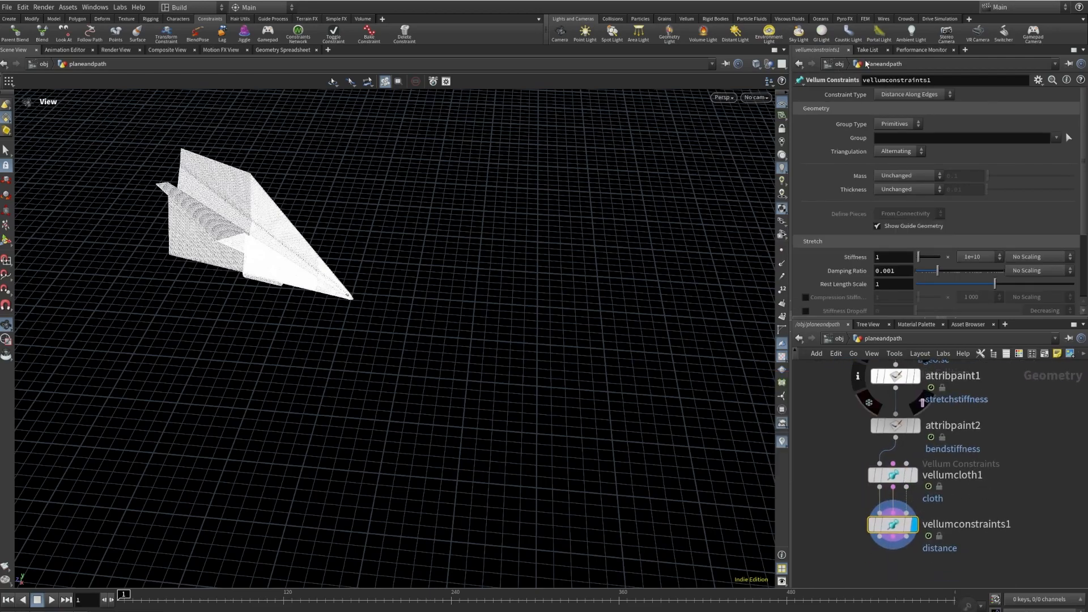
- Set vellumconstraints1's Constraint Type to Pin to Target and enable Match Animation
{"action": "left_click", "coordinate": [912, 95]}
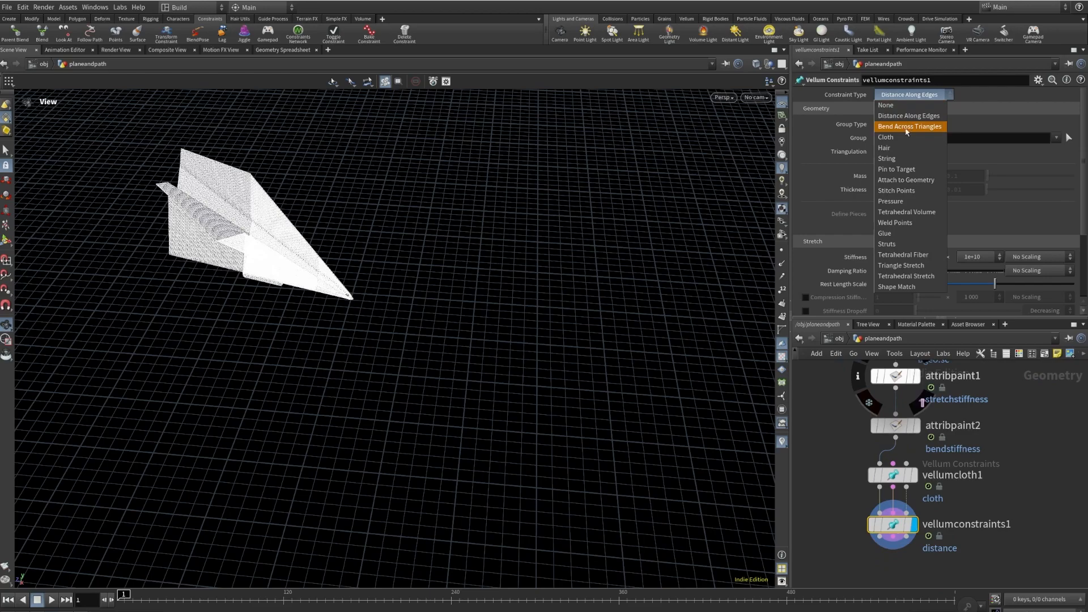
{"action": "left_click", "coordinate": [901, 176]}
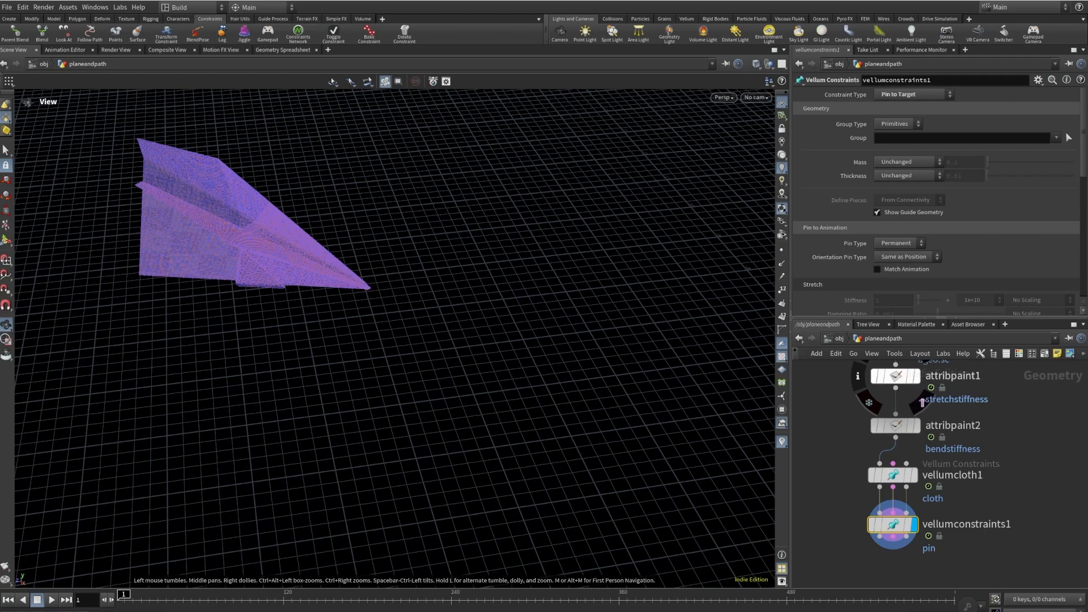
{"action": "scroll", "coordinate": [905, 267], "scroll_direction": "down", "scroll_amount": 1}
{"action": "left_click", "coordinate": [878, 242]}
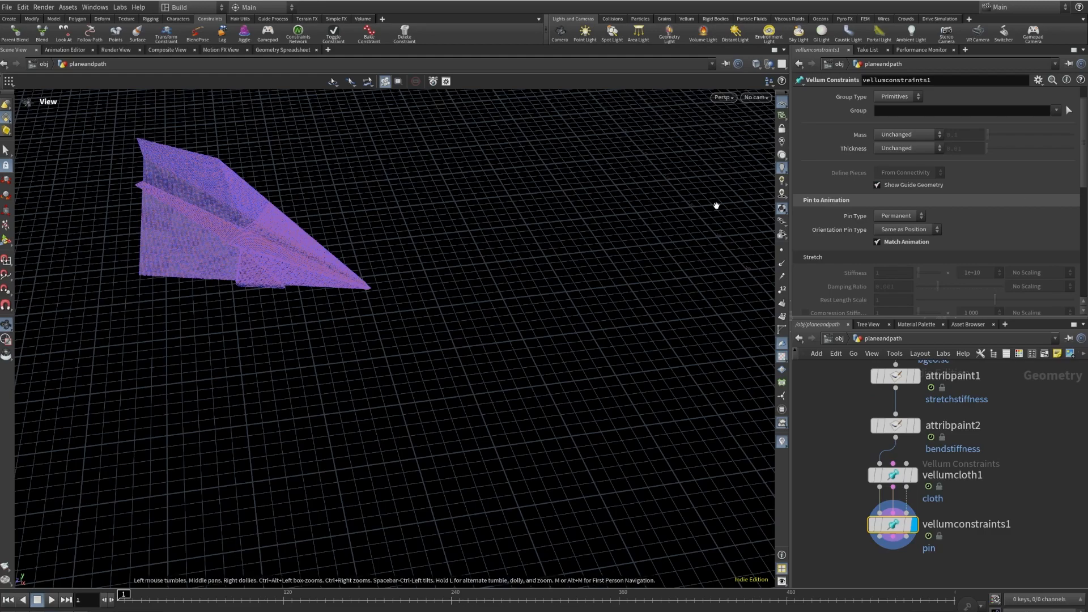
- Set both the Pin Type and the Orientation Pin Type of vellumconstraints1 to Soft
{"action": "left_click", "coordinate": [898, 215]}
{"action": "left_click", "coordinate": [900, 248]}
{"action": "left_click", "coordinate": [907, 229]}
{"action": "left_click", "coordinate": [904, 264]}
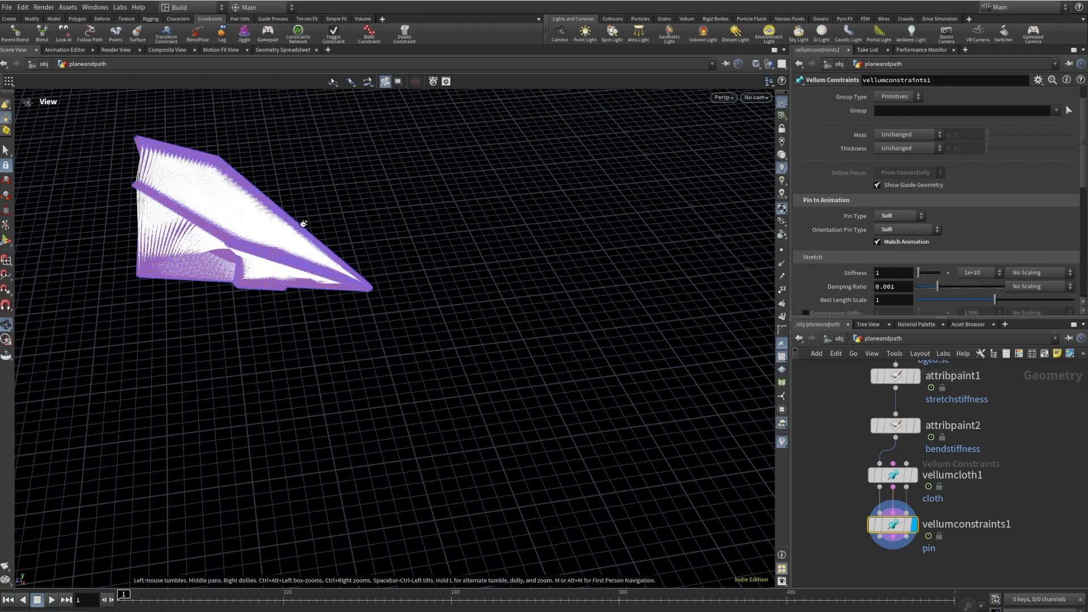
{"action": "left_click_drag", "start_coordinate": [303, 224], "coordinate": [302, 222]}
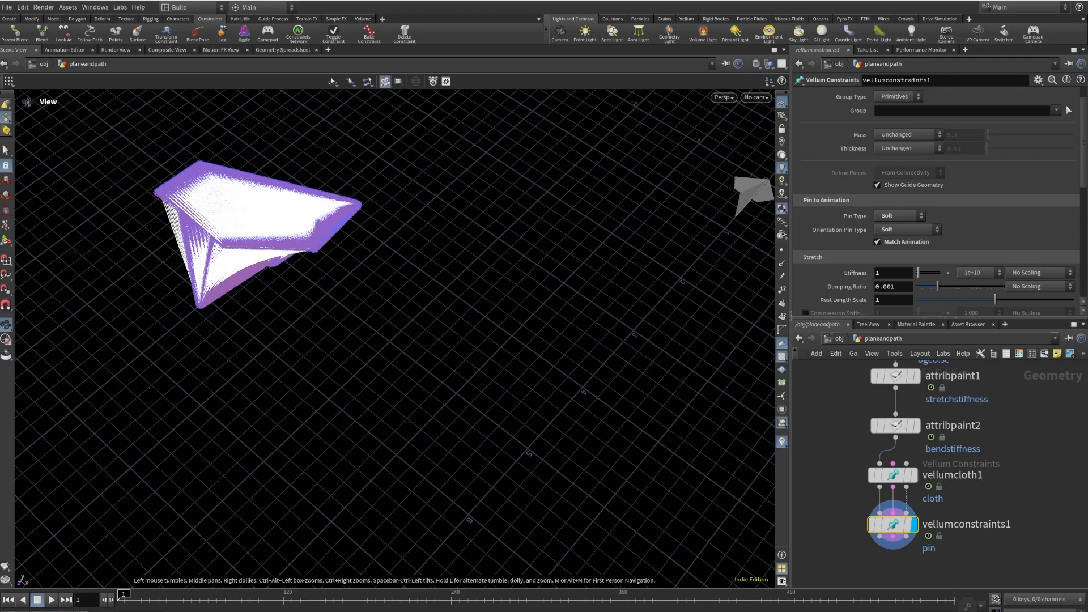
- Set vellumconstraints1's Stretch Stiffness to Scale by Attribute, using the stretchstiffness attribute
{"action": "scroll", "coordinate": [1015, 226], "scroll_direction": "down", "scroll_amount": 3}
{"action": "left_click", "coordinate": [1015, 220]}
{"action": "left_click", "coordinate": [1027, 238]}
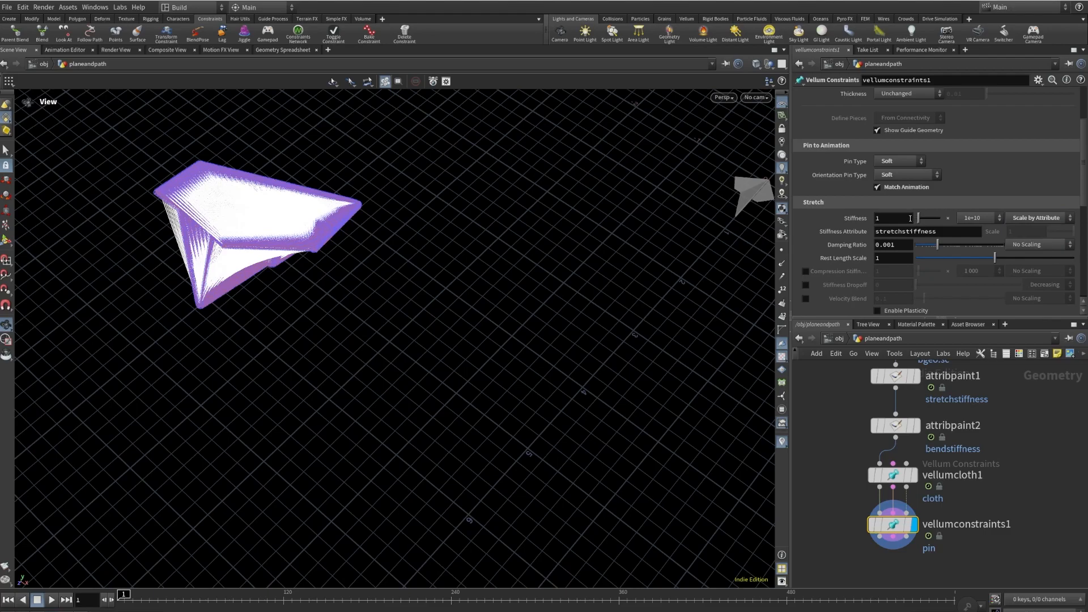
- Set vellumconstraints1's Bend Stiffness to Scale by Attribute with the bendstiffness attribute and a multiplier of 100
{"action": "scroll", "coordinate": [964, 227], "scroll_direction": "down", "scroll_amount": 7}
{"action": "left_click", "coordinate": [1040, 242]}
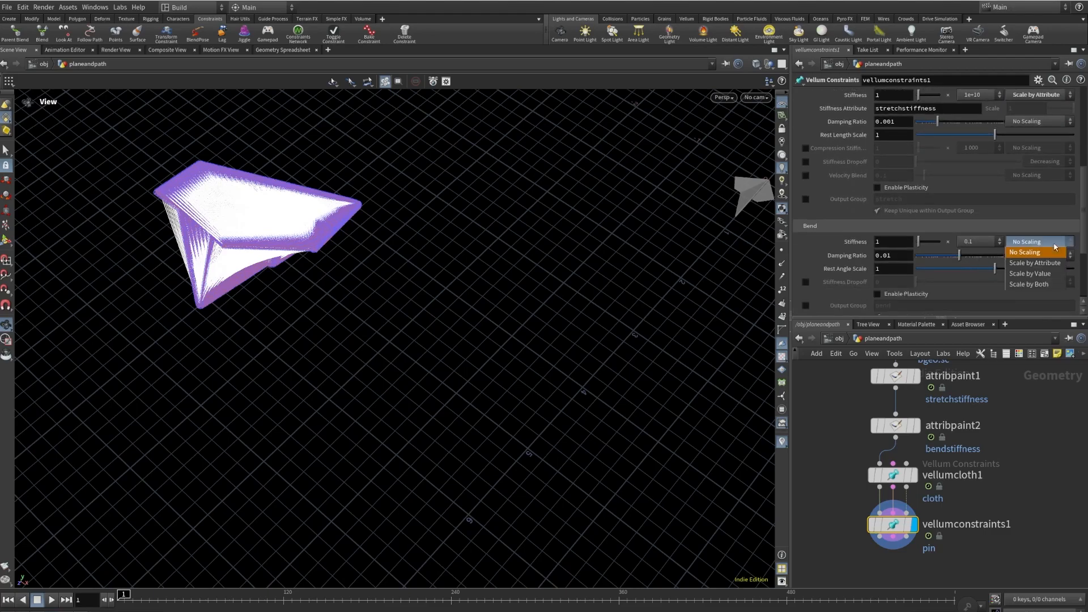
{"action": "left_click", "coordinate": [1047, 265]}
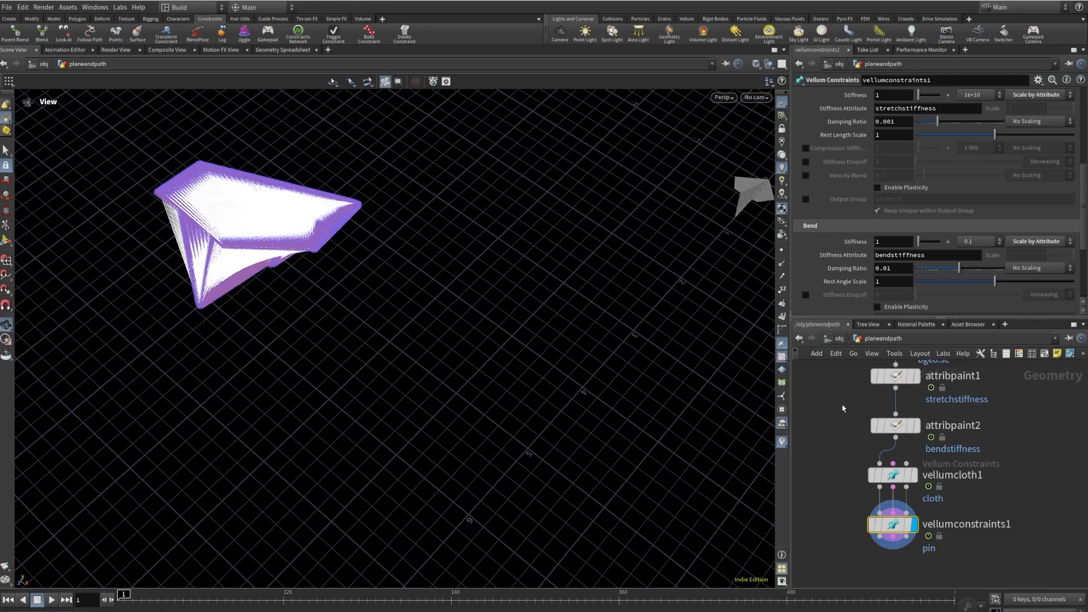
{"action": "left_click", "coordinate": [974, 241]}
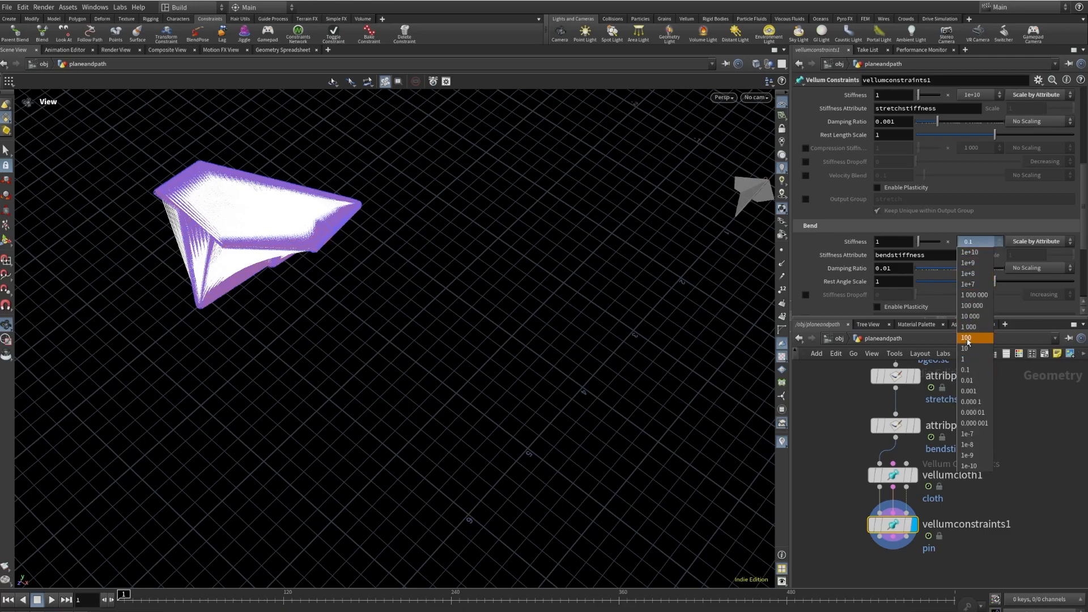
{"action": "left_click", "coordinate": [975, 339]}
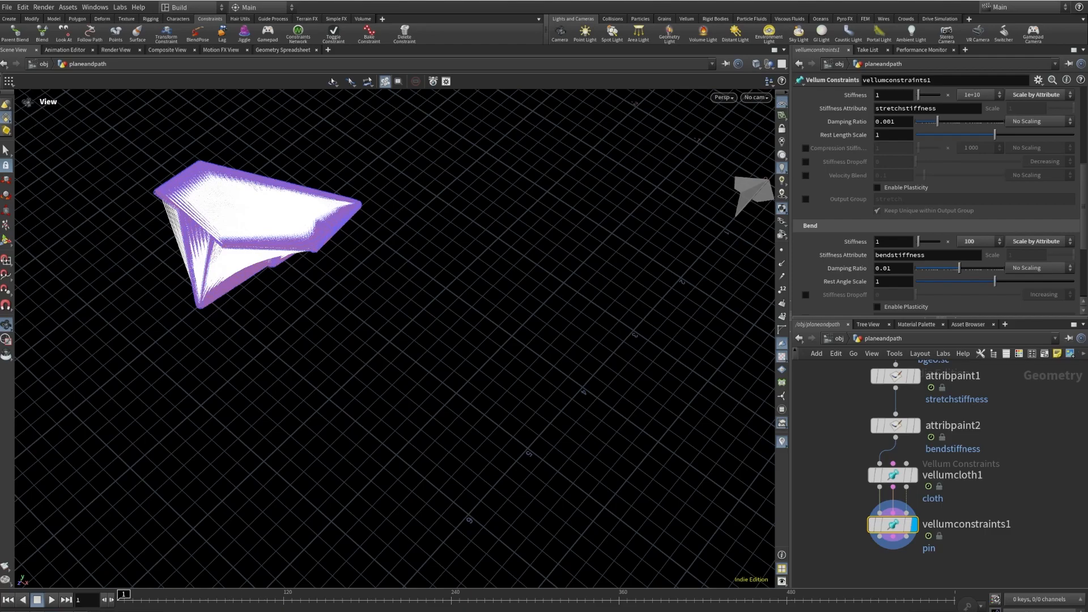
- Add a Vellum Solver node below vellumconstraints1, connected to its outputs, and display it
{"action": "middle_click_drag", "start_coordinate": [945, 561], "coordinate": [952, 468]}
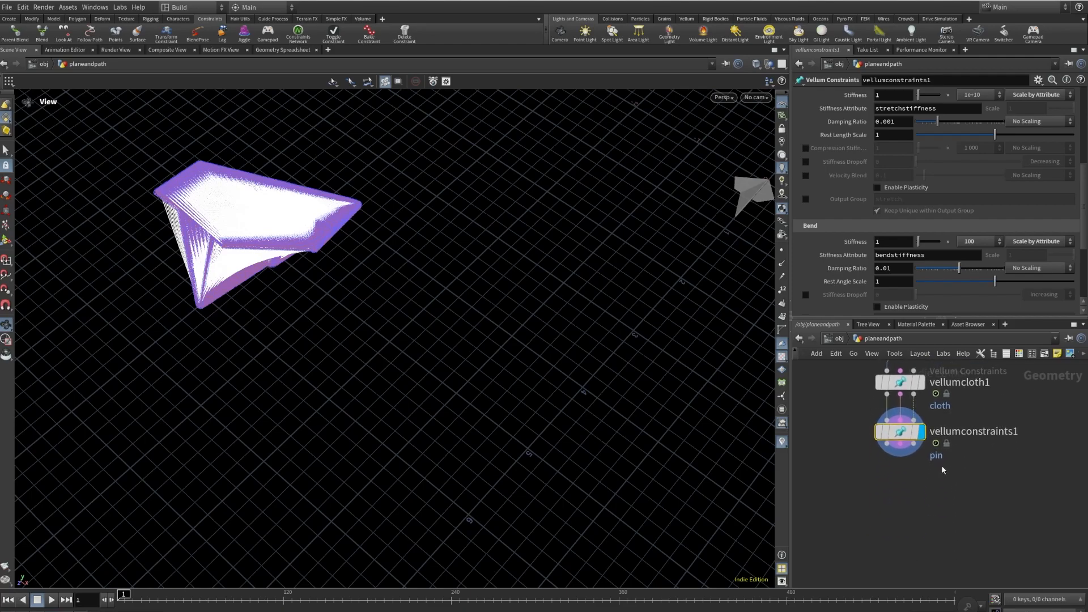
{"action": "key", "text": "Tab"}
{"action": "type", "text": "vell"}
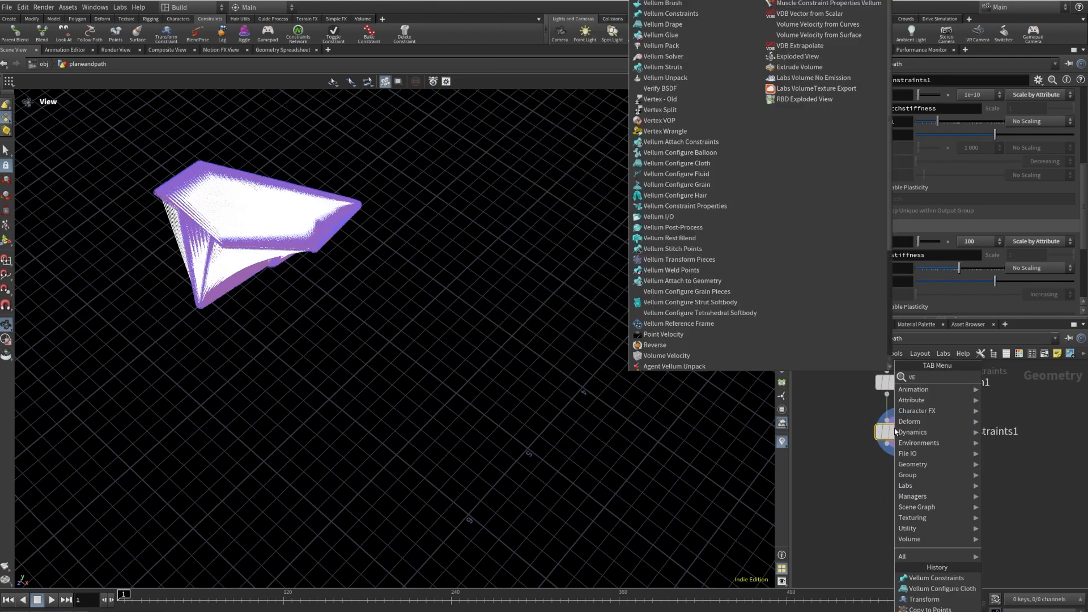
{"action": "type", "text": "um"}
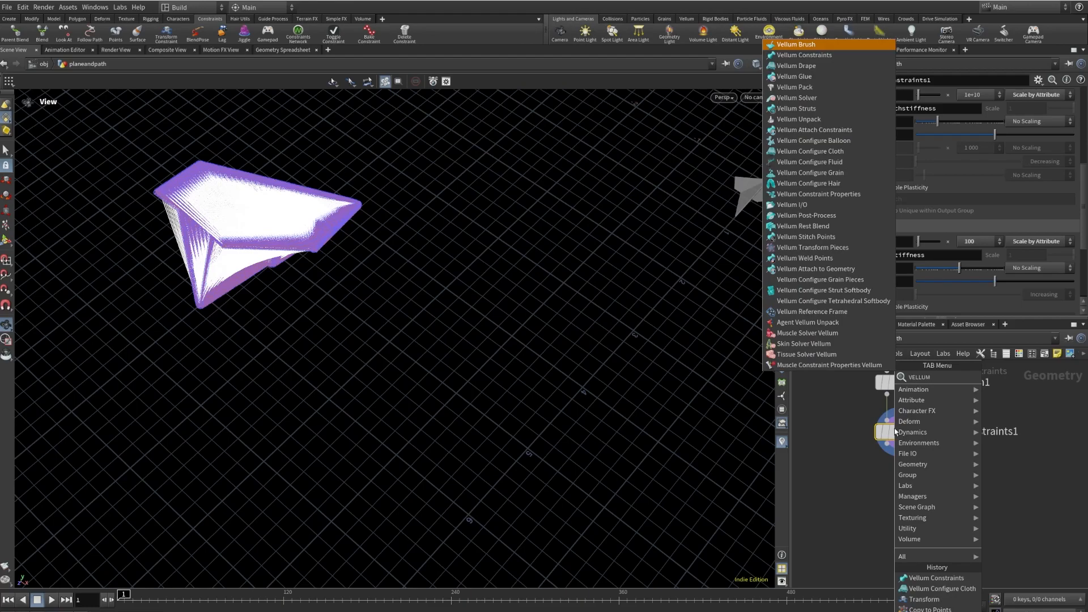
{"action": "type", "text": "solv"}
{"action": "key", "text": "Return"}
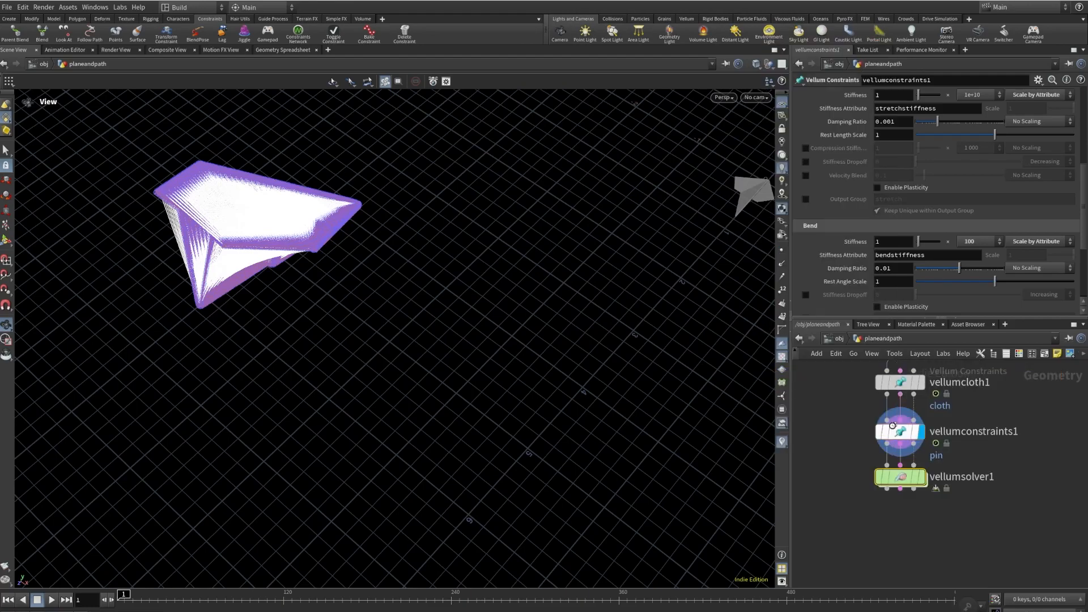
{"action": "left_click", "coordinate": [917, 481]}
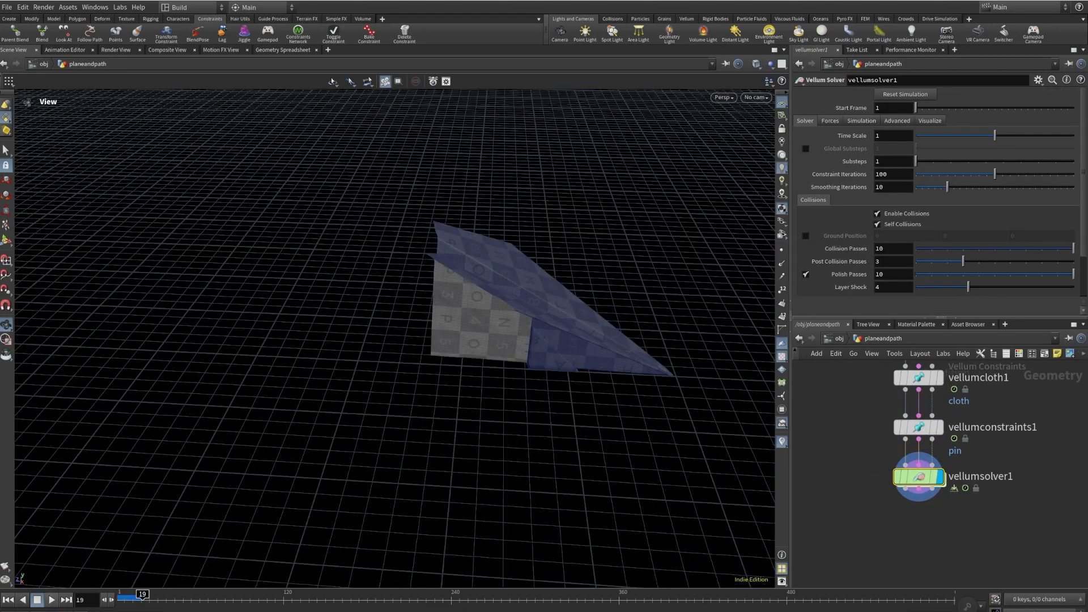
- Examine the simulated plane from several angles and compare it with the cached PLANE_MOVE_SCENE_TWO geometry
{"action": "left_click_drag", "start_coordinate": [540, 304], "coordinate": [501, 360]}
{"action": "scroll", "coordinate": [1008, 486], "scroll_direction": "down", "scroll_amount": 4}
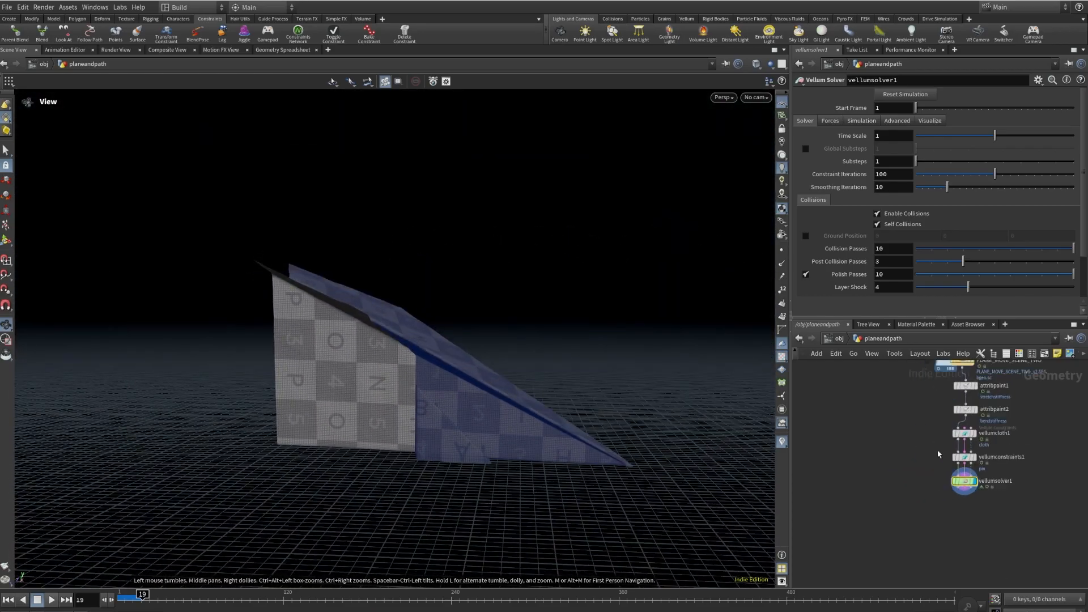
{"action": "middle_click_drag", "start_coordinate": [967, 412], "coordinate": [945, 462]}
{"action": "left_click_drag", "start_coordinate": [564, 362], "coordinate": [708, 363]}
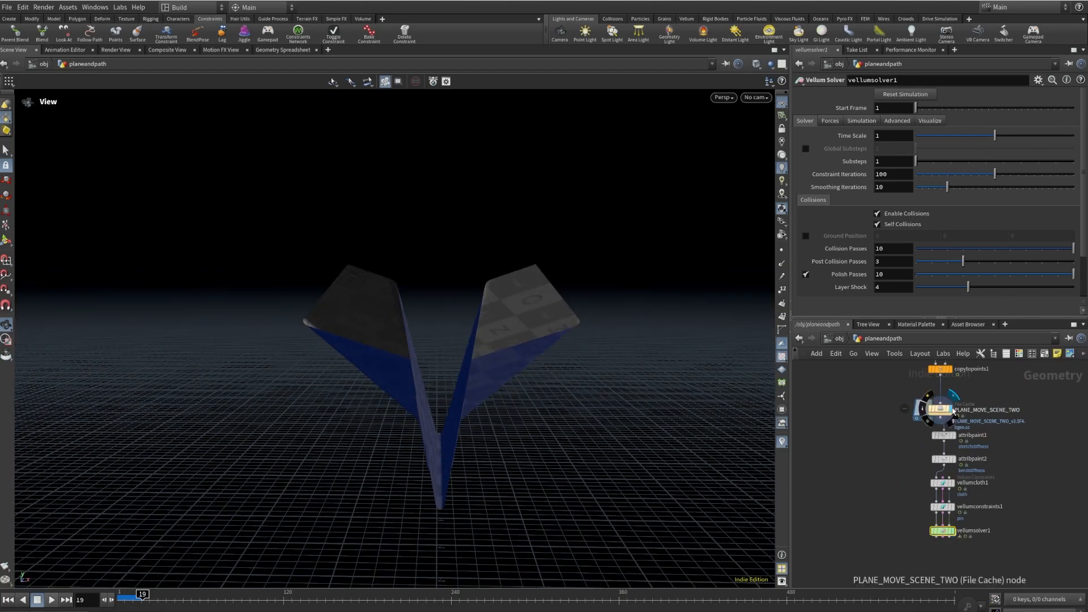
{"action": "left_click_drag", "start_coordinate": [437, 364], "coordinate": [459, 297]}
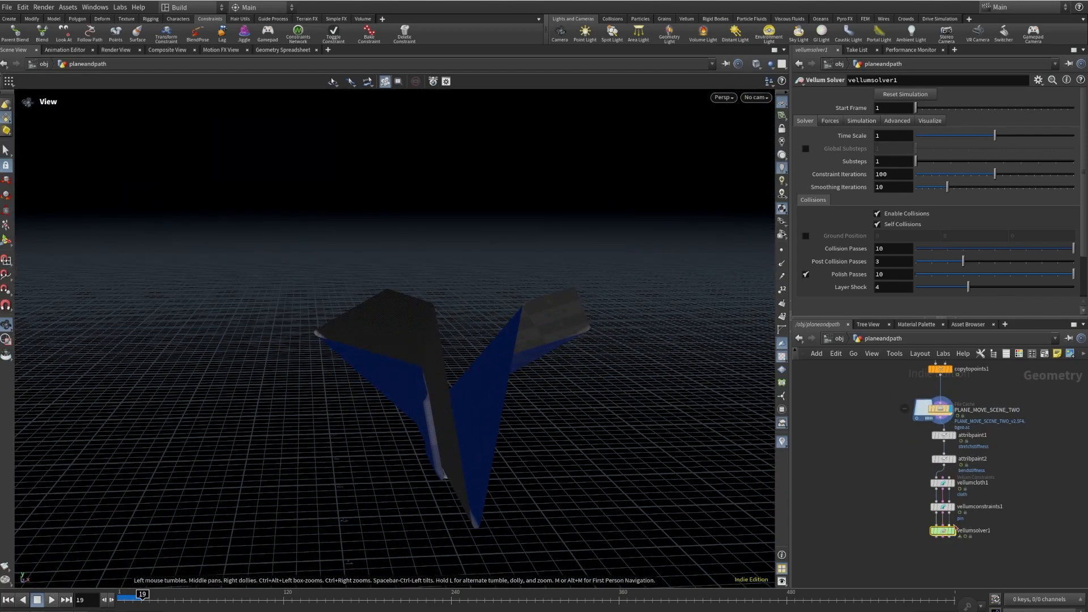
{"action": "left_click_drag", "start_coordinate": [748, 489], "coordinate": [207, 292]}
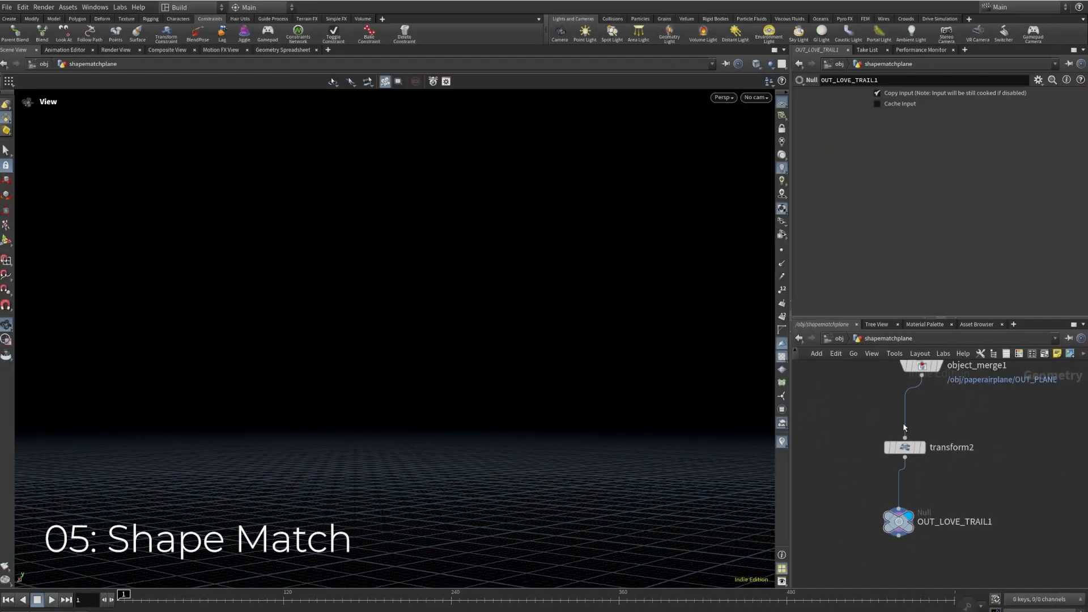
- Review the shapematchplane network by displaying object_merge1, transform2 and OUT_LOVE_TRAIL1 in turn, framing the plane in the view
{"action": "scroll", "coordinate": [909, 424], "scroll_direction": "down", "scroll_amount": 1}
{"action": "left_click", "coordinate": [935, 376]}
{"action": "left_click", "coordinate": [922, 375]}
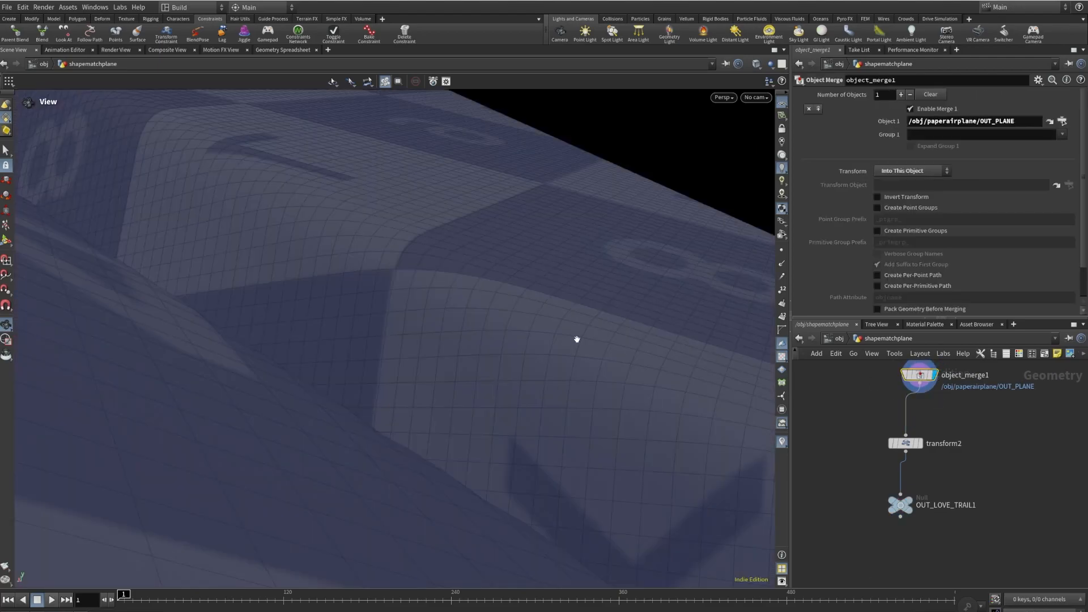
{"action": "key", "text": "space+g"}
{"action": "left_click", "coordinate": [921, 443]}
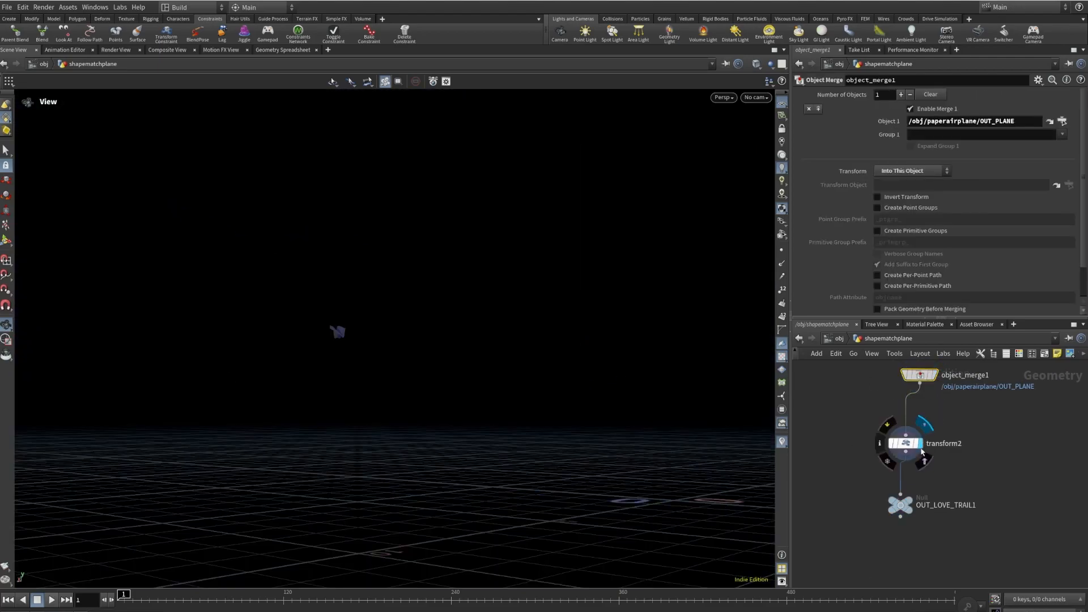
{"action": "left_click", "coordinate": [919, 488]}
{"action": "left_click", "coordinate": [900, 505]}
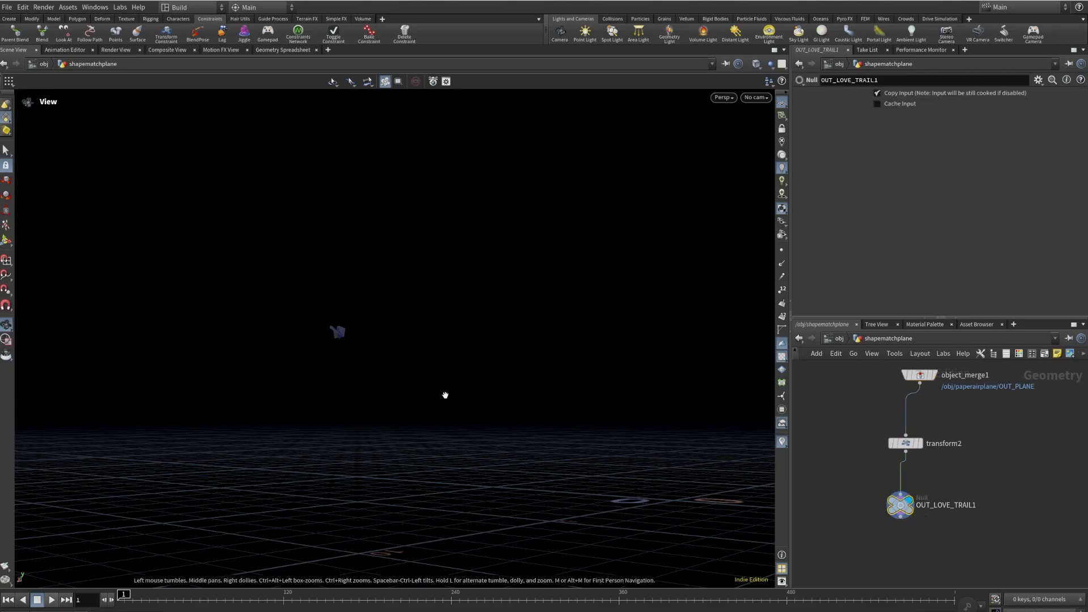
{"action": "key", "text": "f"}
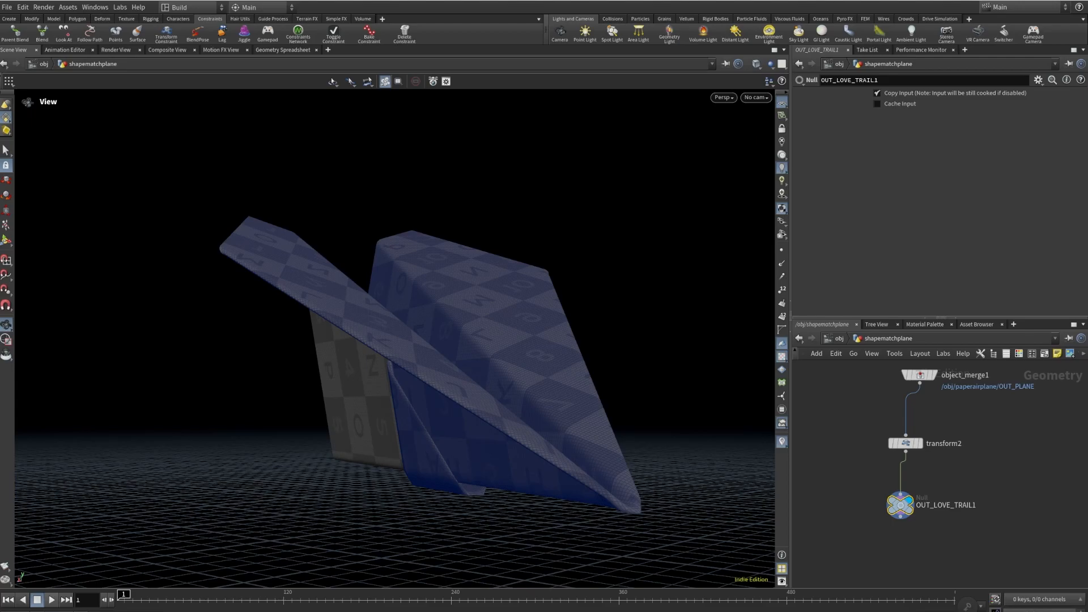
- Add a Remesh node below OUT_LOVE_TRAIL1, fed by its output, and display it
{"action": "left_click", "coordinate": [901, 519]}
{"action": "key", "text": "Tab"}
{"action": "type", "text": "RE"}
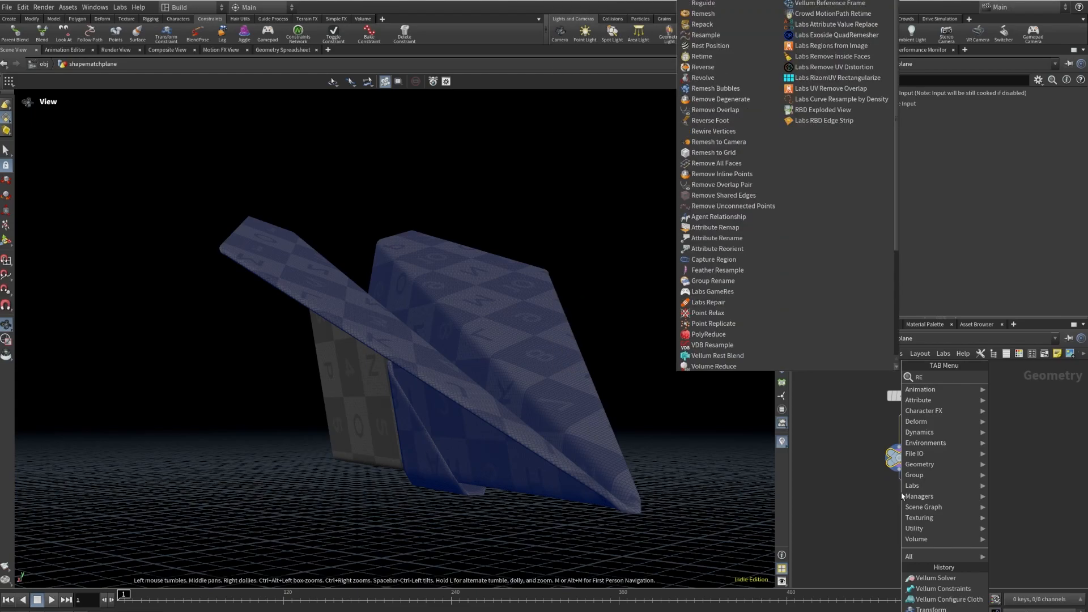
{"action": "type", "text": "MESH"}
{"action": "left_click", "coordinate": [837, 377]}
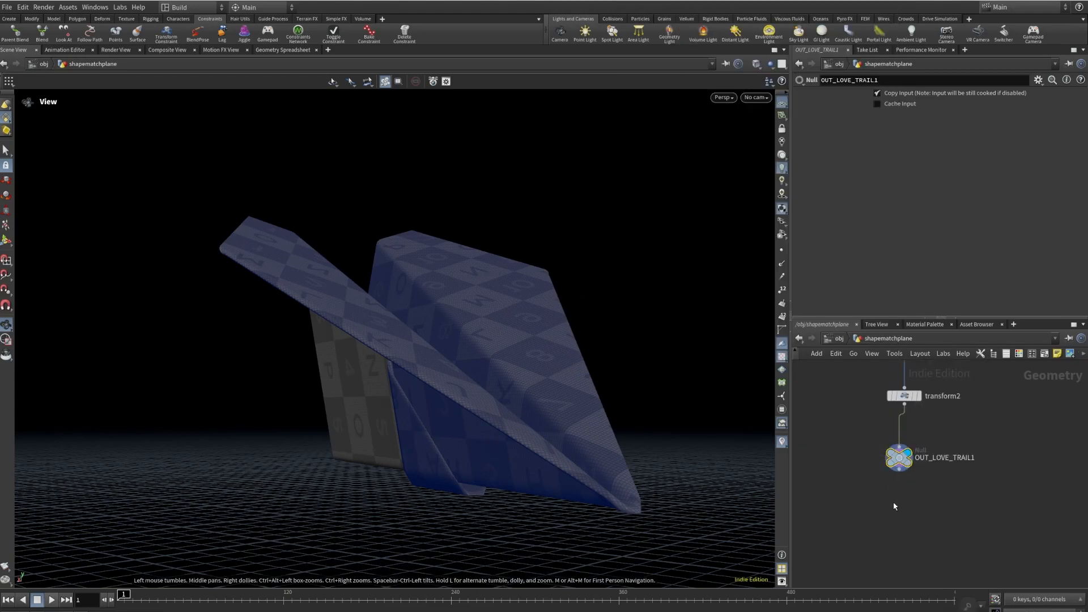
{"action": "left_click", "coordinate": [896, 502]}
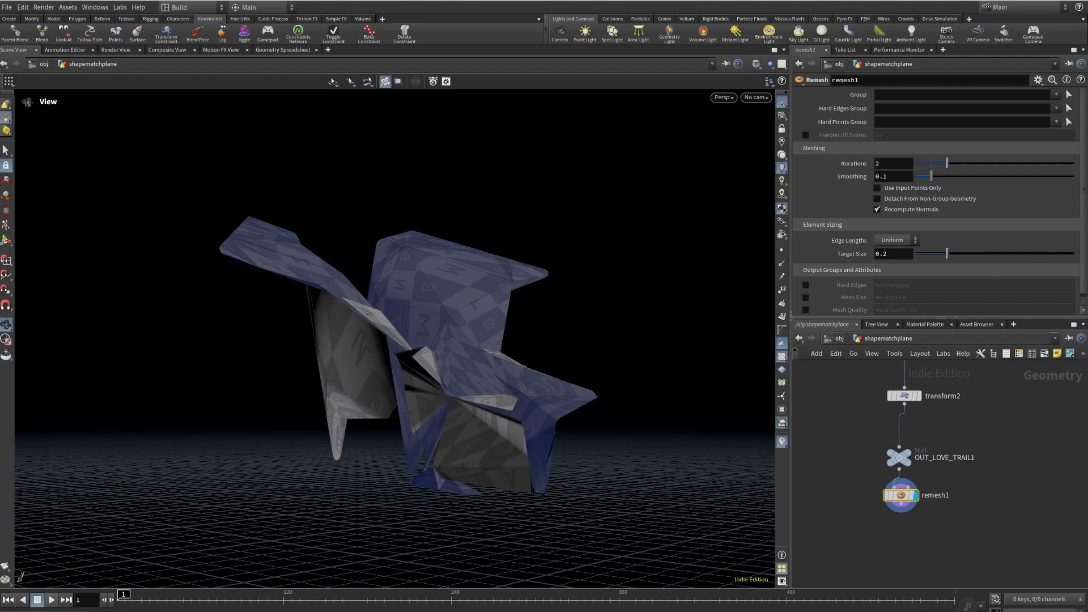
- Set the Remesh target size to 0.02 and inspect the remeshed plane
{"action": "left_click", "coordinate": [900, 255]}
{"action": "key", "text": "BackSpace"}
{"action": "type", "text": "02"}
{"action": "key", "text": "Return"}
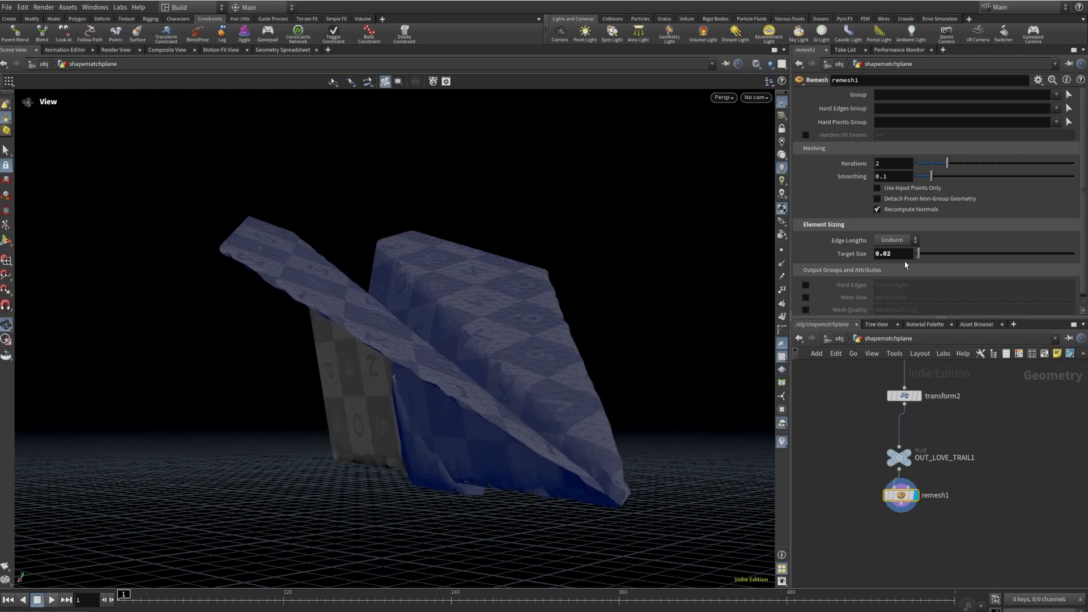
{"action": "left_click_drag", "start_coordinate": [602, 396], "coordinate": [601, 362]}
{"action": "middle_click_drag", "start_coordinate": [964, 528], "coordinate": [926, 441]}
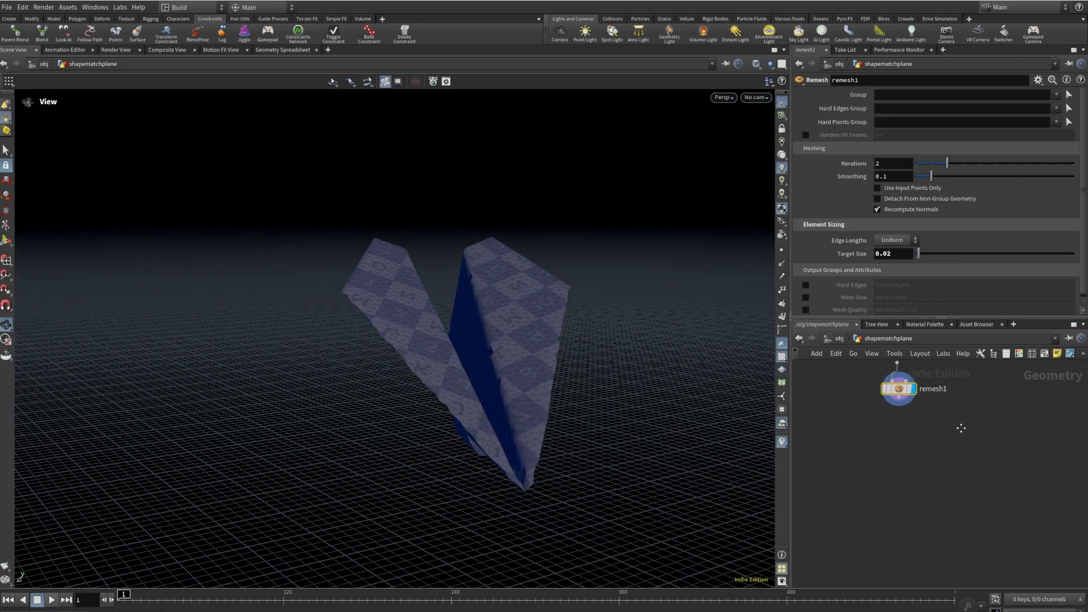
{"action": "key", "text": "Tab"}
{"action": "type", "text": "VELL"}
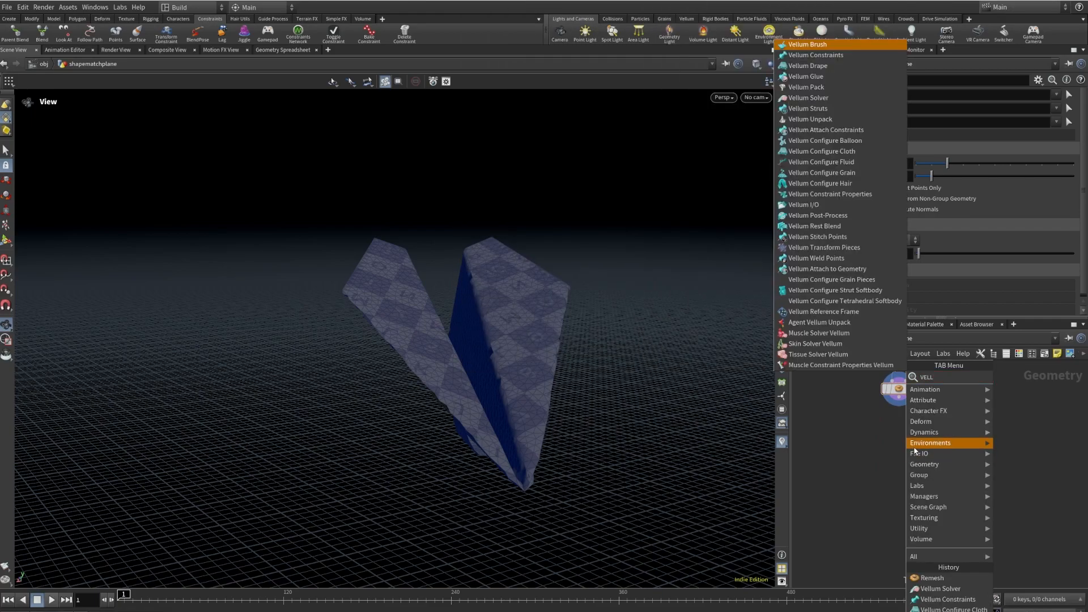
{"action": "type", "text": "UMC"}
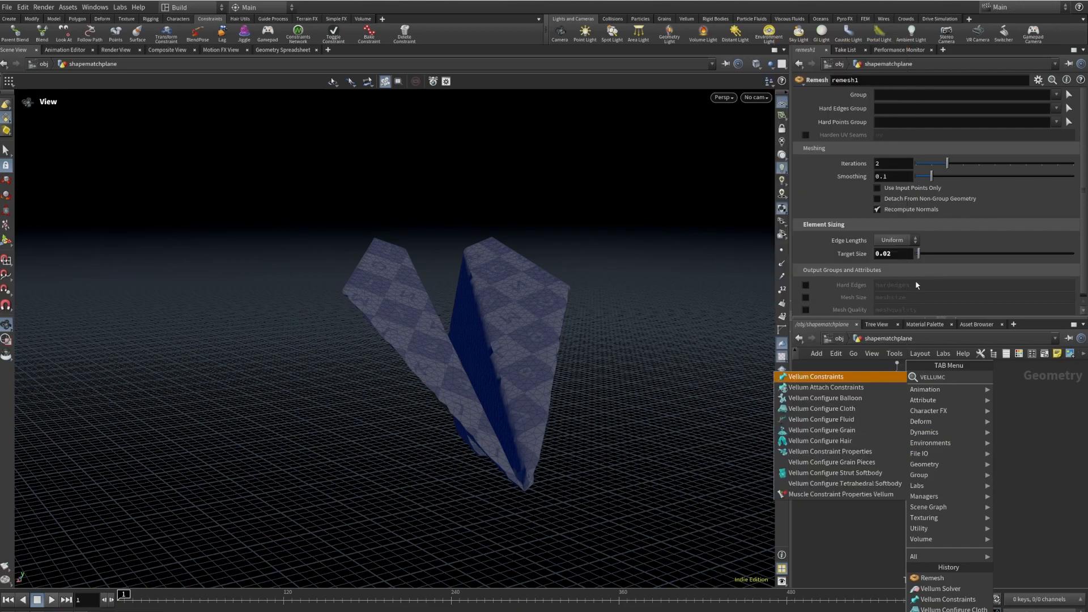
{"action": "left_click", "coordinate": [839, 398]}
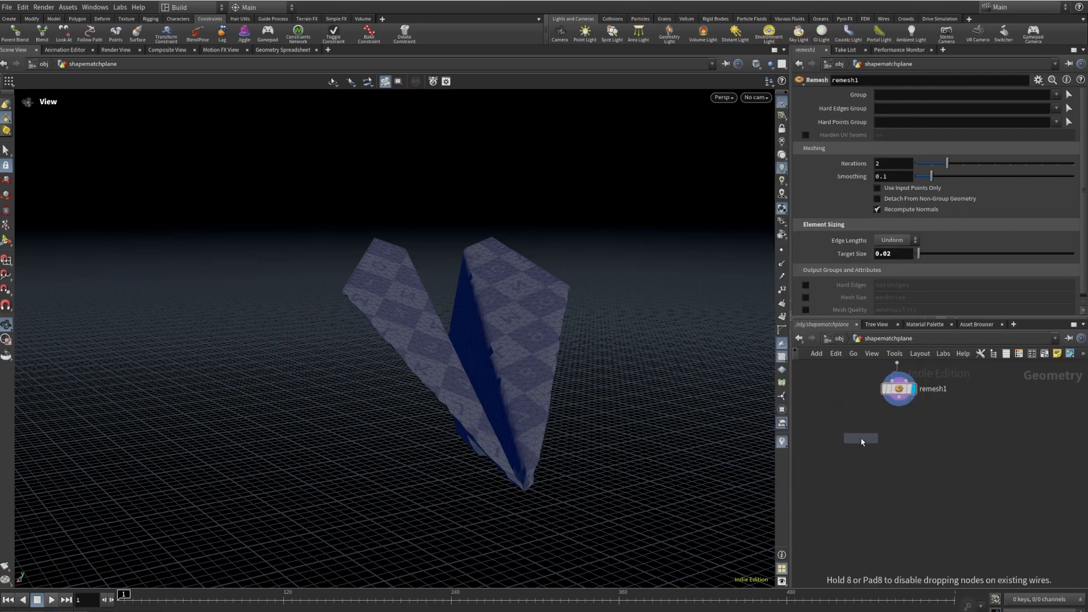
{"action": "left_click", "coordinate": [862, 442]}
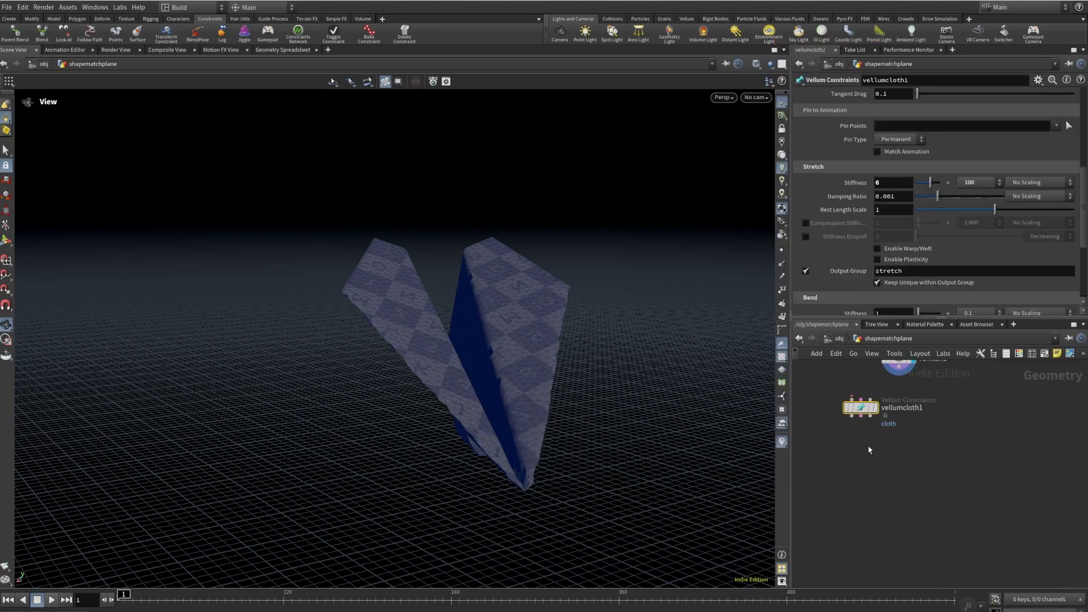
- Add a Vellum Configure Cloth node fed by remesh1 and display it
{"action": "left_click", "coordinate": [899, 373]}
{"action": "key", "text": "Tab"}
{"action": "type", "text": "VE"}
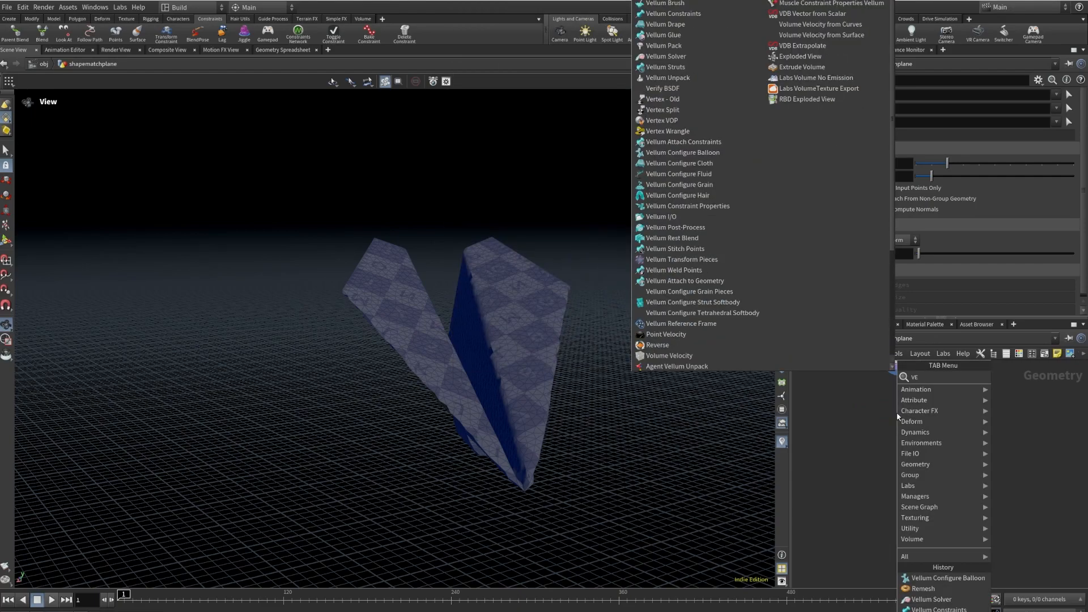
{"action": "type", "text": "LLUMC"}
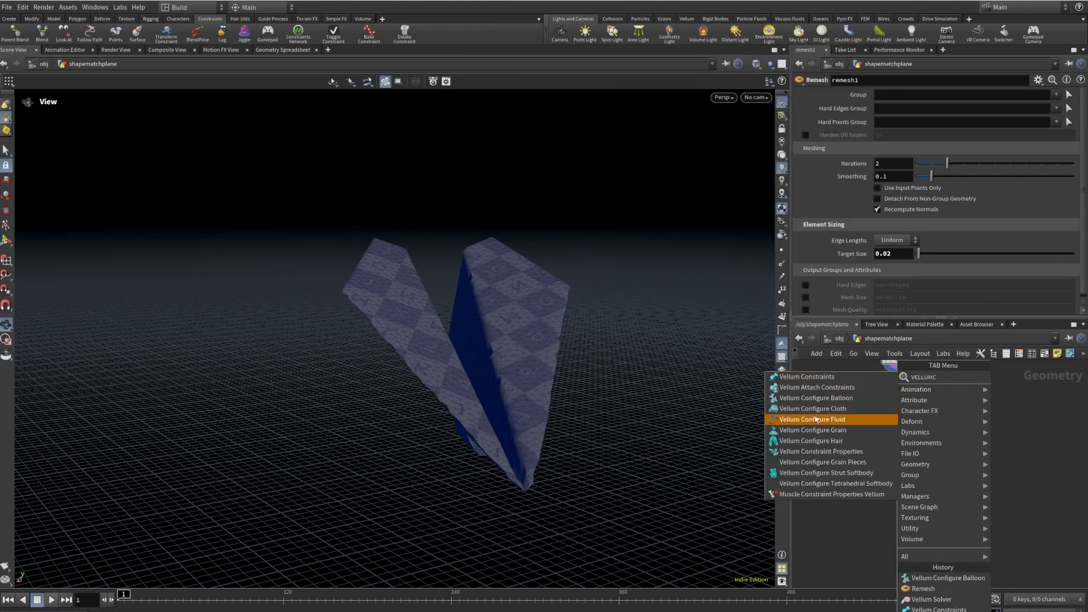
{"action": "left_click", "coordinate": [896, 414]}
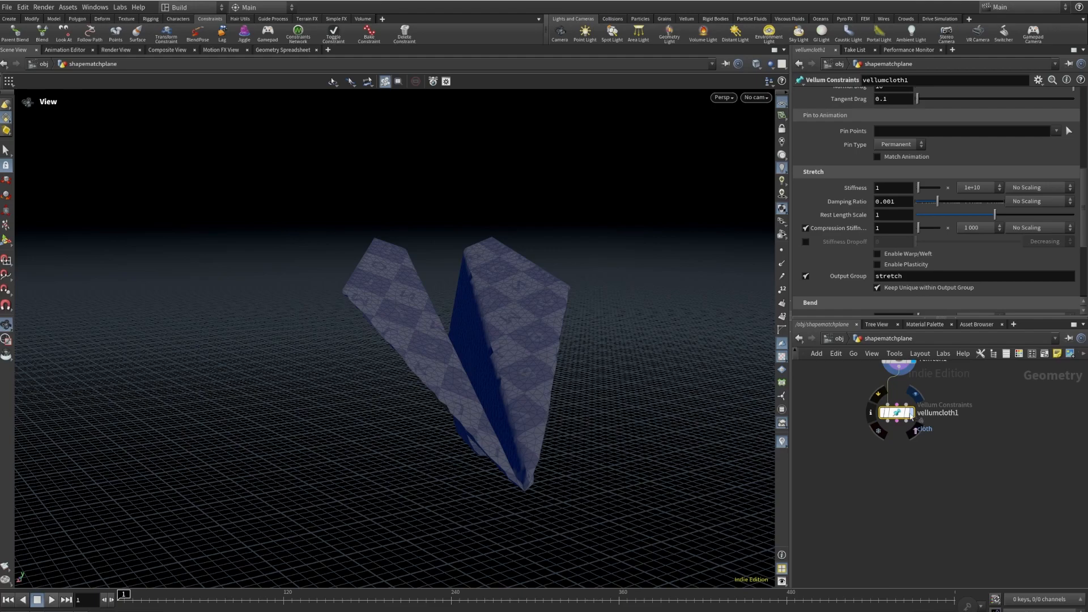
{"action": "left_click", "coordinate": [912, 414]}
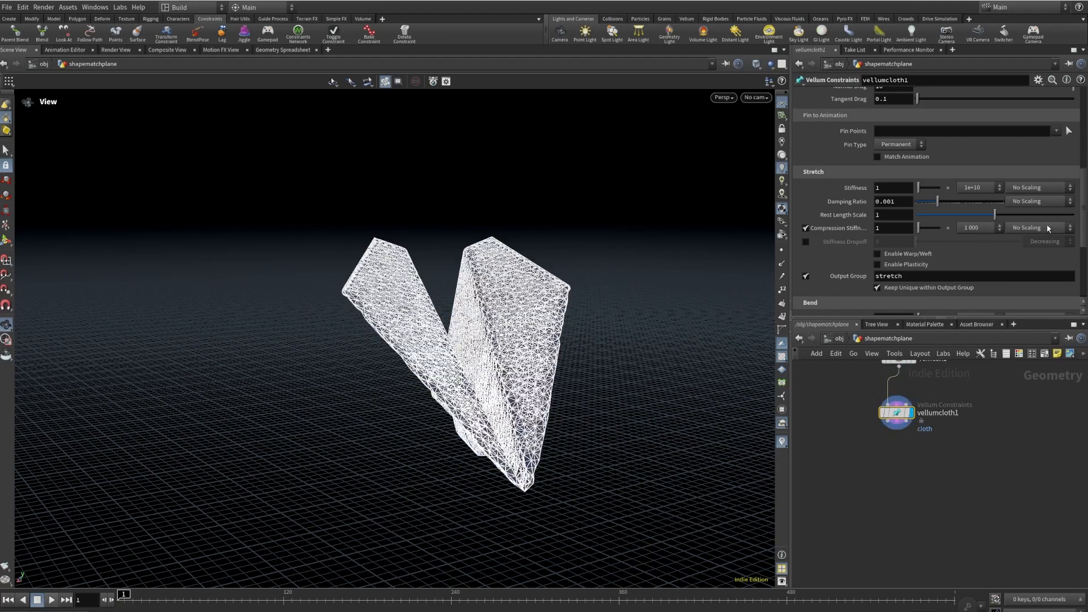
- Enable thickness visualization on the vellum cloth node and change its mass mode to Set Uniform
{"action": "scroll", "coordinate": [875, 240], "scroll_direction": "up", "scroll_amount": 10}
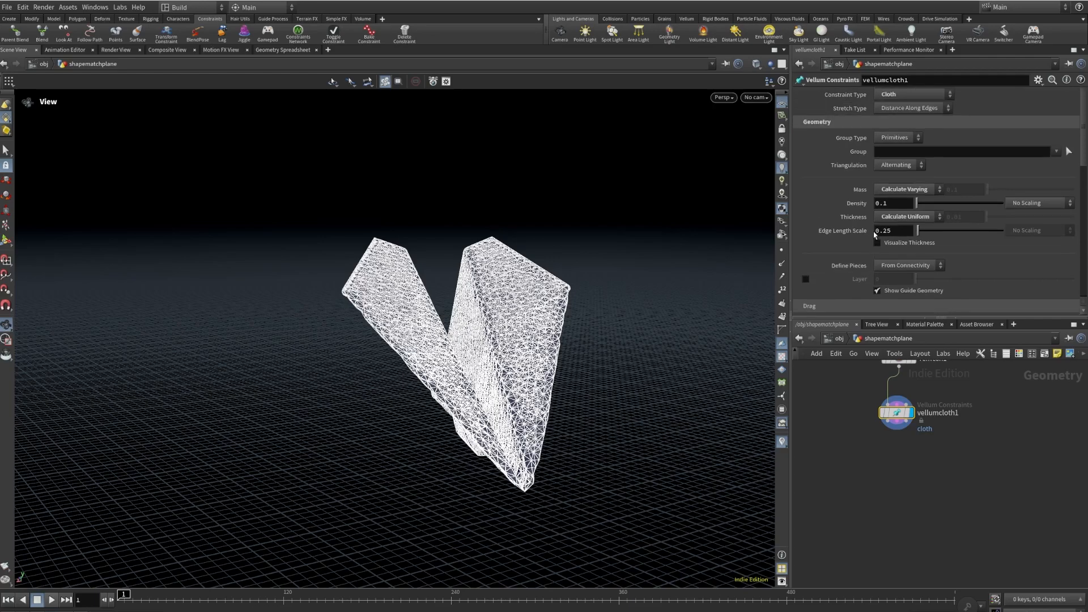
{"action": "left_click", "coordinate": [877, 242]}
{"action": "left_click", "coordinate": [903, 190]}
{"action": "left_click", "coordinate": [895, 210]}
- Change the cloth thickness mode to Set Uniform with a value of 0.003, and turn off thickness visualization
{"action": "left_click", "coordinate": [904, 203]}
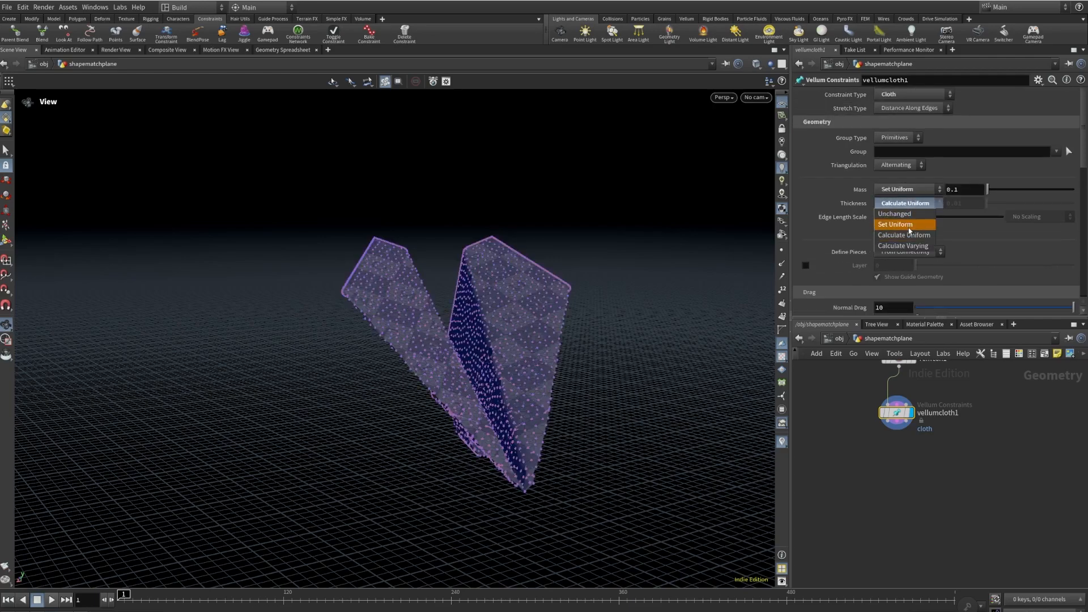
{"action": "left_click", "coordinate": [897, 224]}
{"action": "left_click", "coordinate": [975, 202]}
{"action": "key", "text": "BackSpace"}
{"action": "type", "text": "03"}
{"action": "key", "text": "Return"}
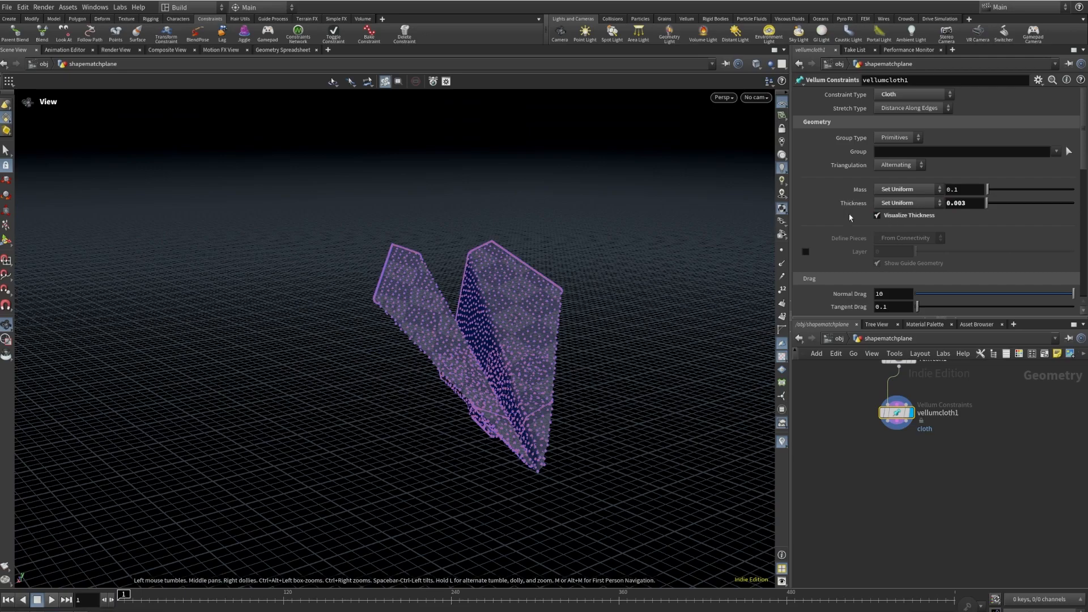
{"action": "left_click", "coordinate": [877, 215]}
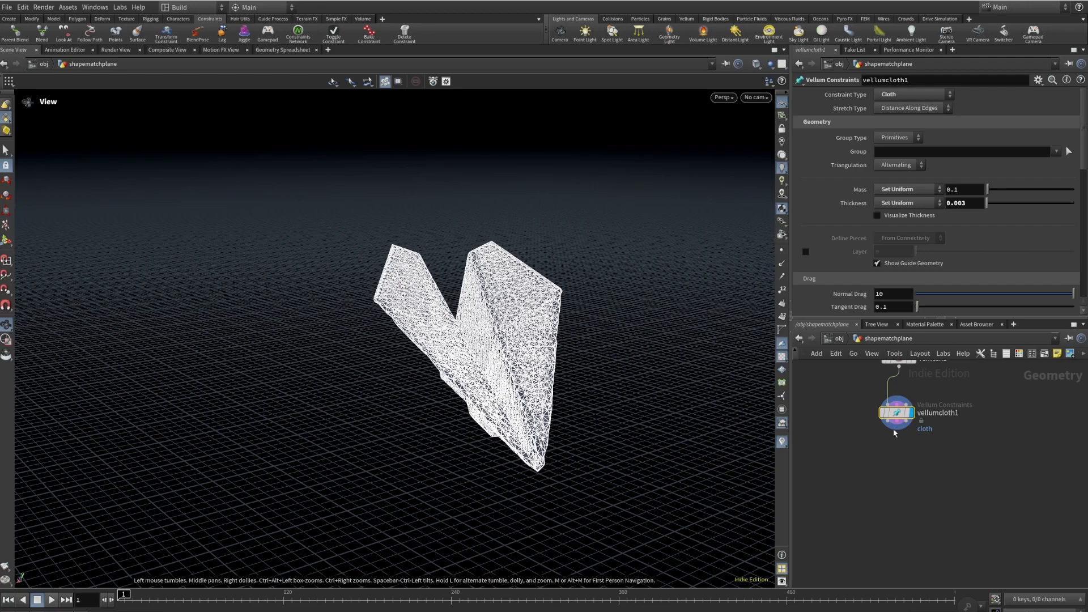
- Move the vellum cloth node lower below remesh1 and add an Object Merge node beside the chain
{"action": "mouse_move", "coordinate": [896, 417]}
{"action": "left_click_drag", "start_coordinate": [896, 417], "coordinate": [898, 452]}
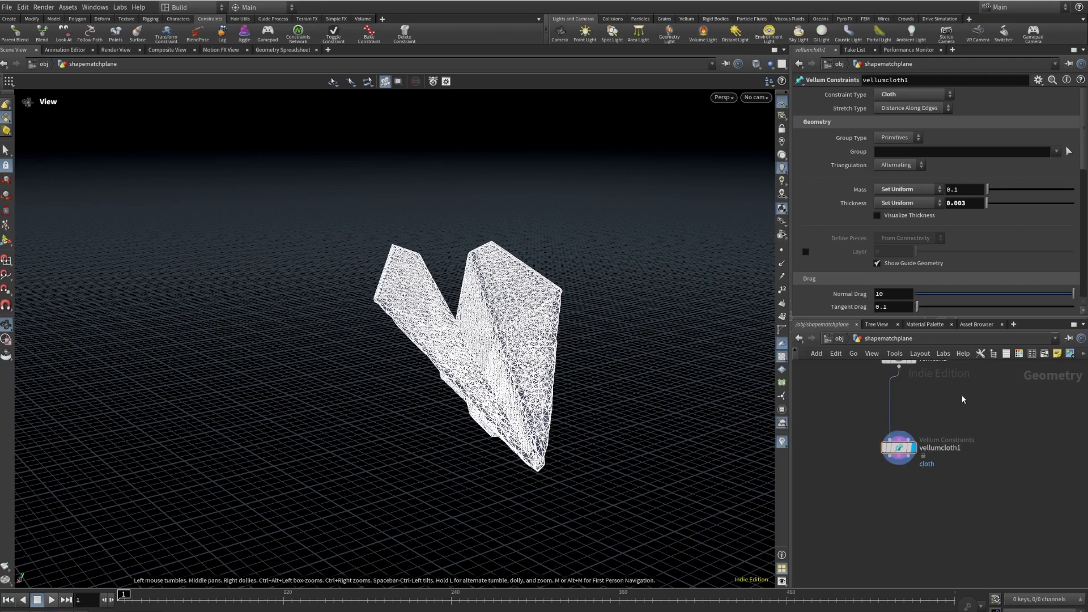
{"action": "key", "text": "Tab"}
{"action": "type", "text": "obj"}
{"action": "key", "text": "Up"}
{"action": "key", "text": "Return"}
- Go to the building object's network and display the COMPLETE_BUILDING file cache framed in the viewport
{"action": "key", "text": "u"}
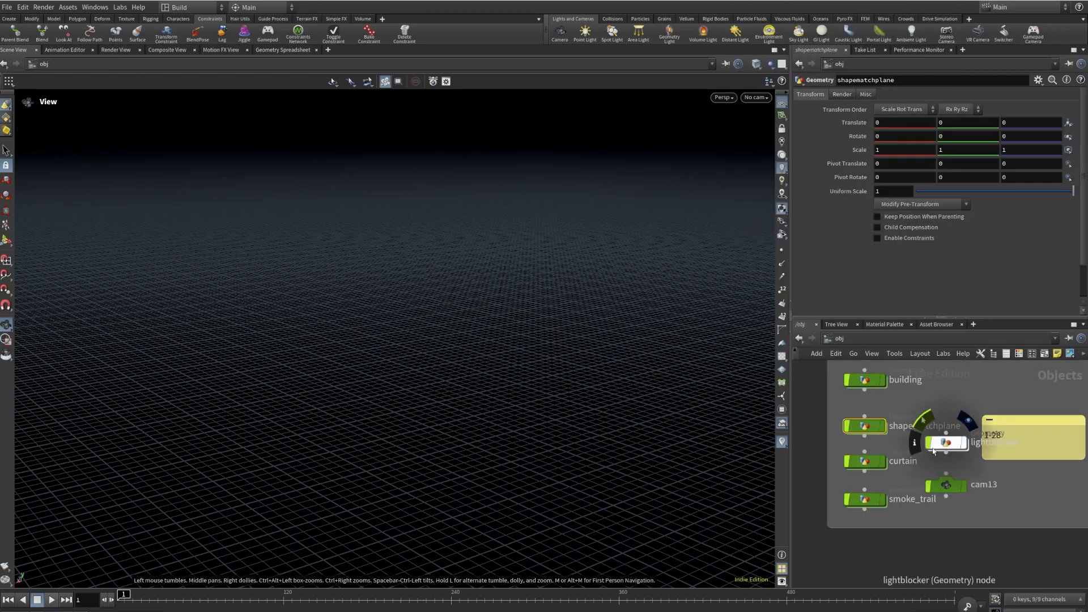
{"action": "double_click", "coordinate": [866, 382]}
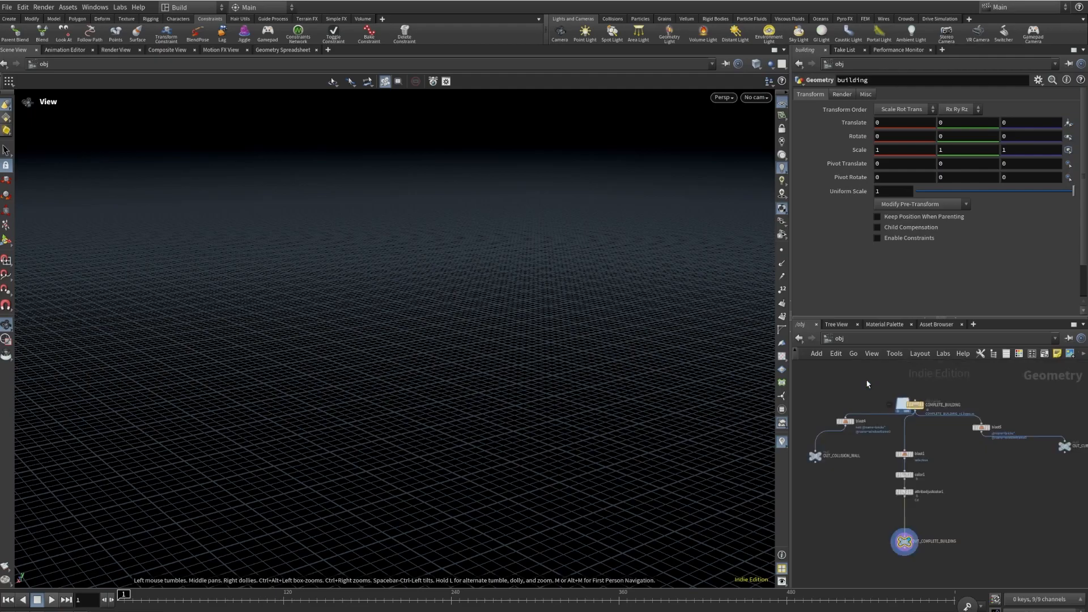
{"action": "left_click", "coordinate": [929, 403]}
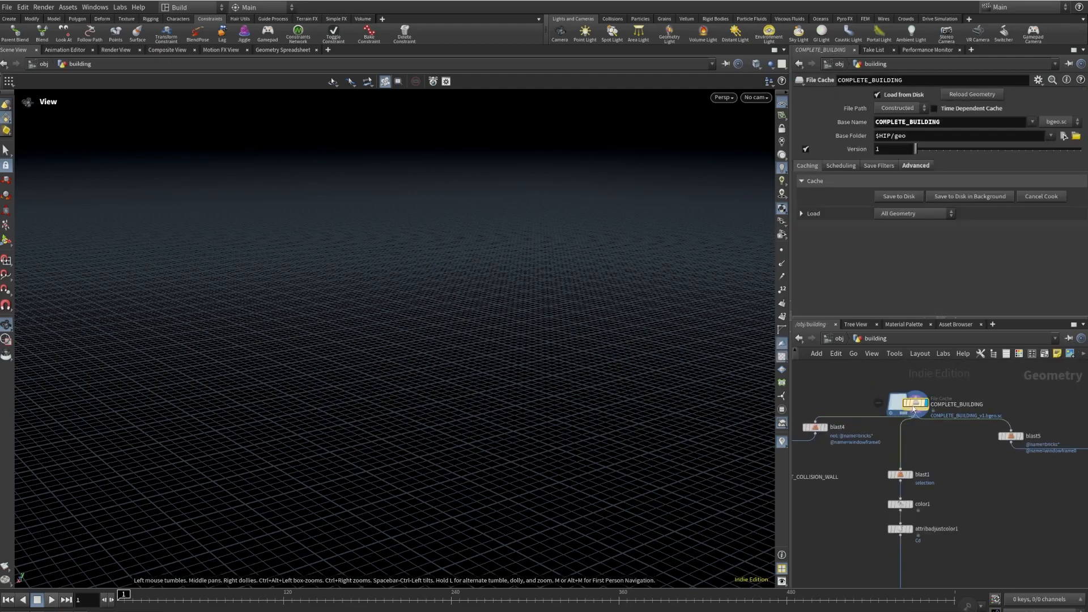
{"action": "key", "text": "f"}
{"action": "left_click_drag", "start_coordinate": [319, 360], "coordinate": [184, 321]}
{"action": "middle_click_drag", "start_coordinate": [929, 457], "coordinate": [790, 450]}
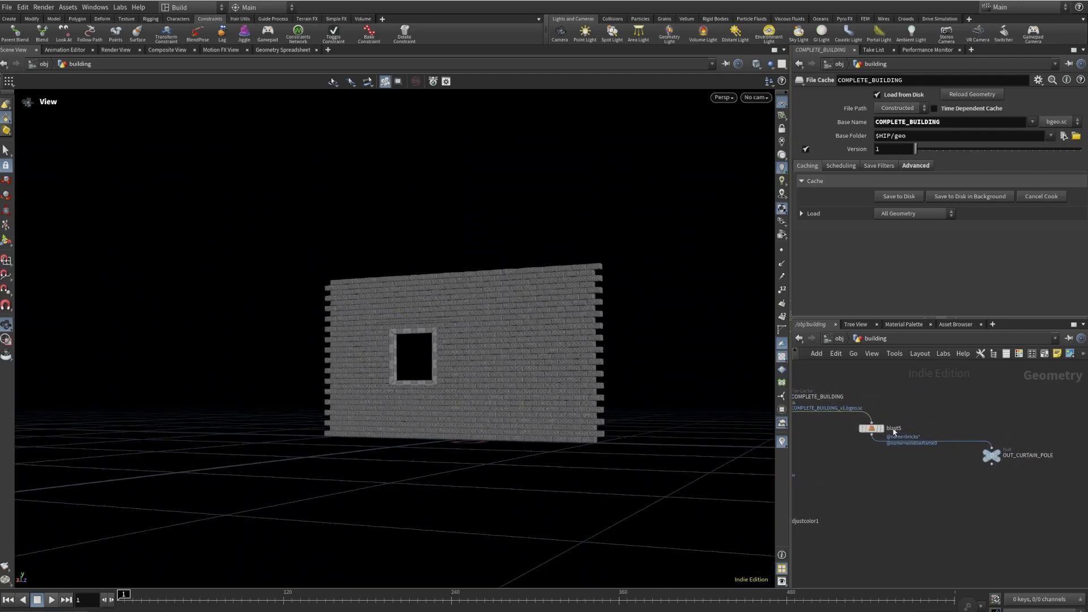
- Examine the OUT_CURTAIN_POLE, blast4 and OUT_COLLISION_WALL geometry in turn, closing in on the window opening of the wall
{"action": "left_click", "coordinate": [996, 455]}
{"action": "mouse_move", "coordinate": [471, 362]}
{"action": "left_mouse_down"}
{"action": "mouse_move", "coordinate": [460, 412]}
{"action": "mouse_move", "coordinate": [470, 370]}
{"action": "left_mouse_up"}
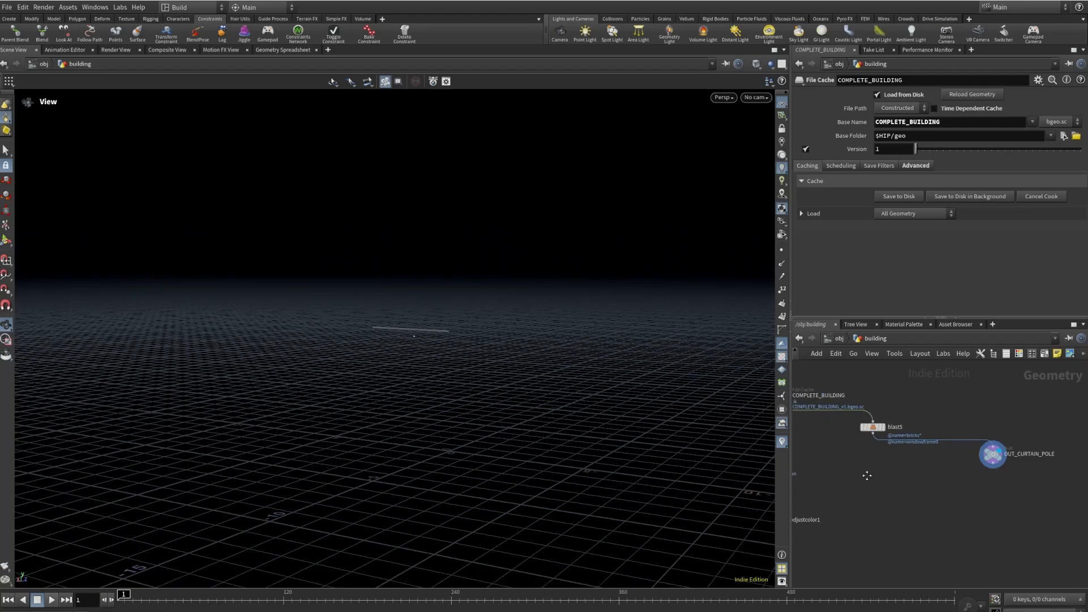
{"action": "middle_click_drag", "start_coordinate": [859, 477], "coordinate": [1032, 483]}
{"action": "left_click", "coordinate": [862, 428]}
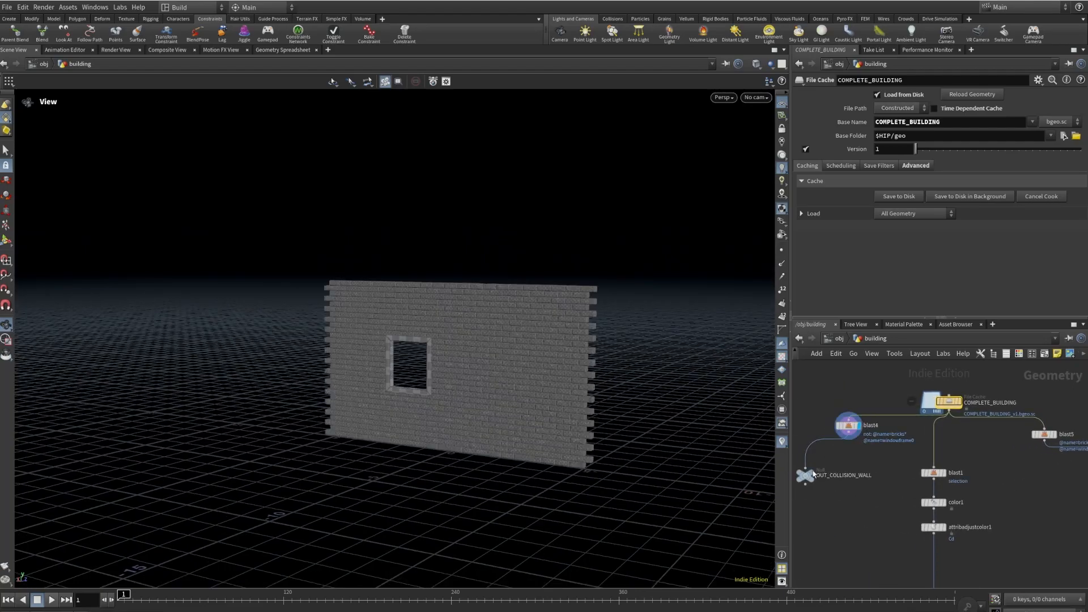
{"action": "left_click", "coordinate": [814, 474]}
{"action": "left_click_drag", "start_coordinate": [406, 389], "coordinate": [385, 357]}
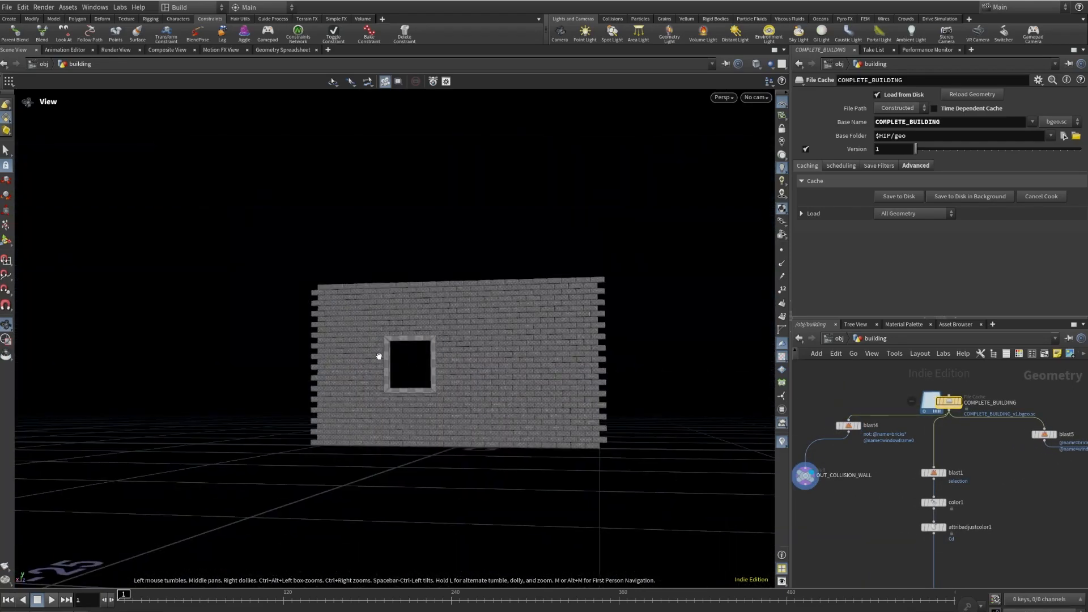
{"action": "right_click_drag", "start_coordinate": [385, 357], "coordinate": [553, 378]}
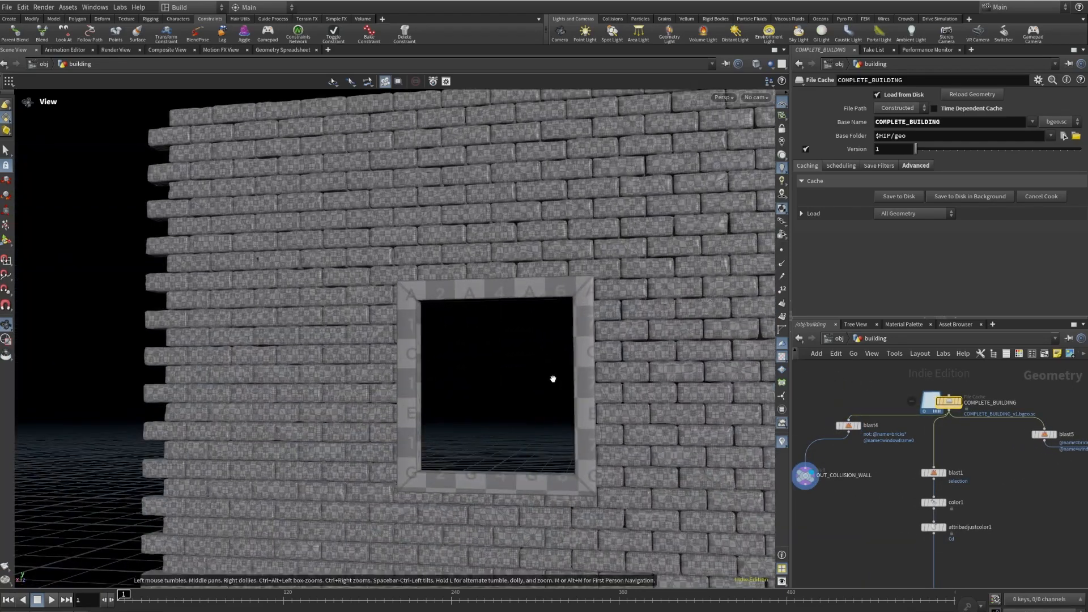
- Copy the OUT_COLLISION_WALL node and reference it in shapematchplane's new Object Merge as /obj/building/OUT_COLLISION_WALL
{"action": "left_click", "coordinate": [806, 477]}
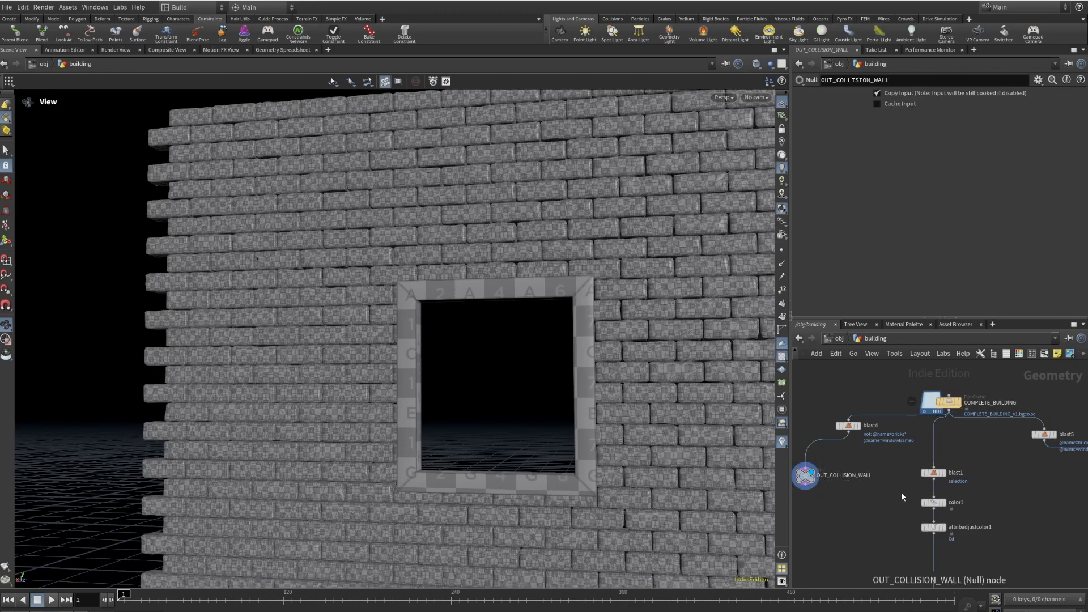
{"action": "key", "text": "u"}
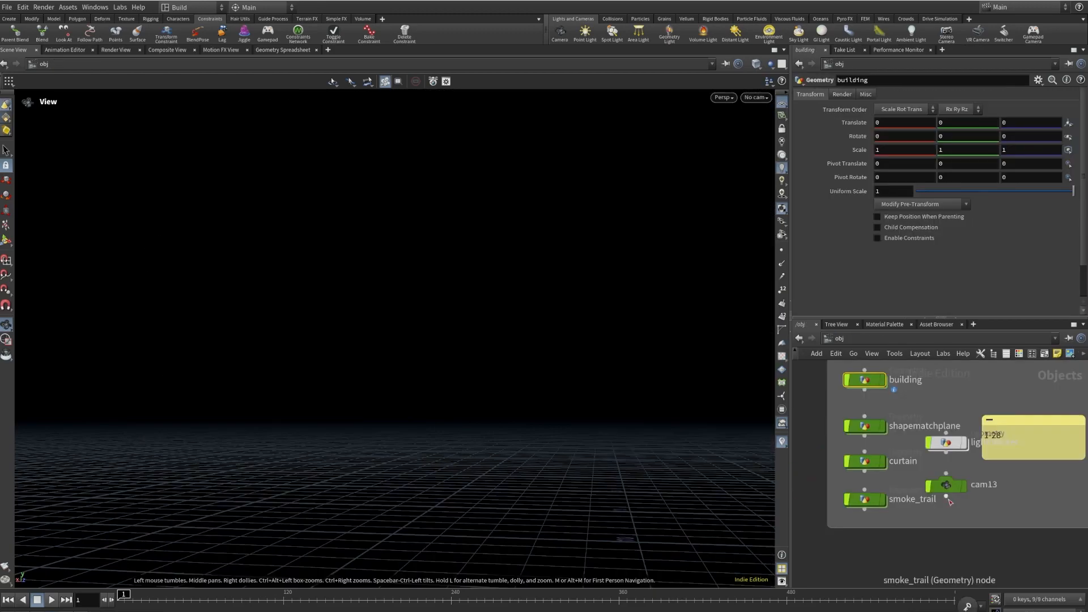
{"action": "double_click", "coordinate": [864, 426]}
{"action": "key", "text": "f"}
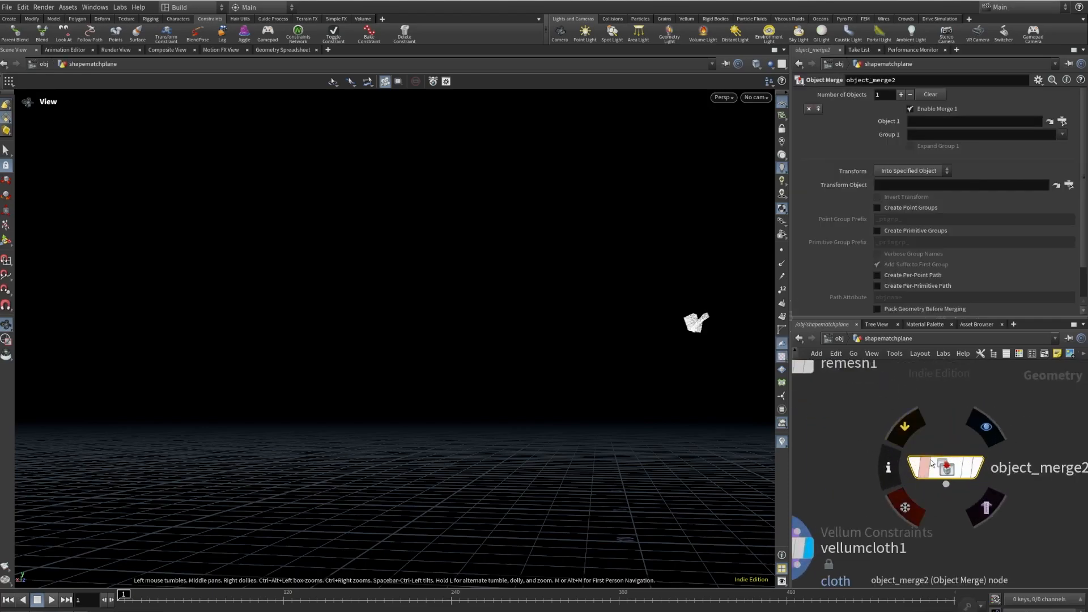
{"action": "type", "text": "/obj/building/OUT_COLLISION_WALL"}
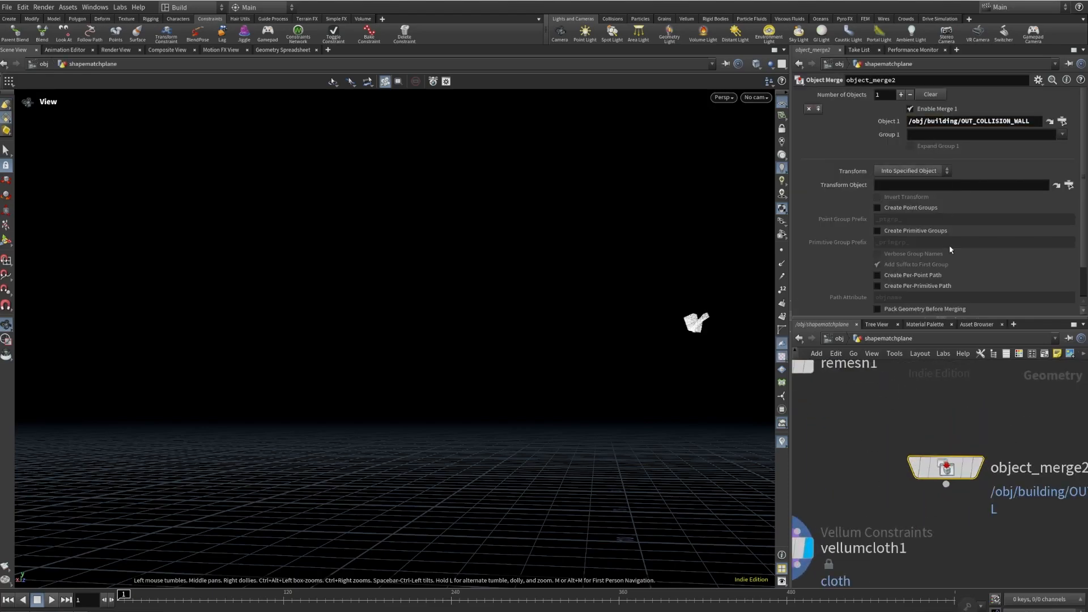
- Display the merged collision wall and move object_merge2 farther away from the plane's node chain
{"action": "left_click", "coordinate": [976, 468]}
{"action": "left_click_drag", "start_coordinate": [546, 347], "coordinate": [315, 375]}
{"action": "scroll", "coordinate": [914, 486], "scroll_direction": "down", "scroll_amount": 5}
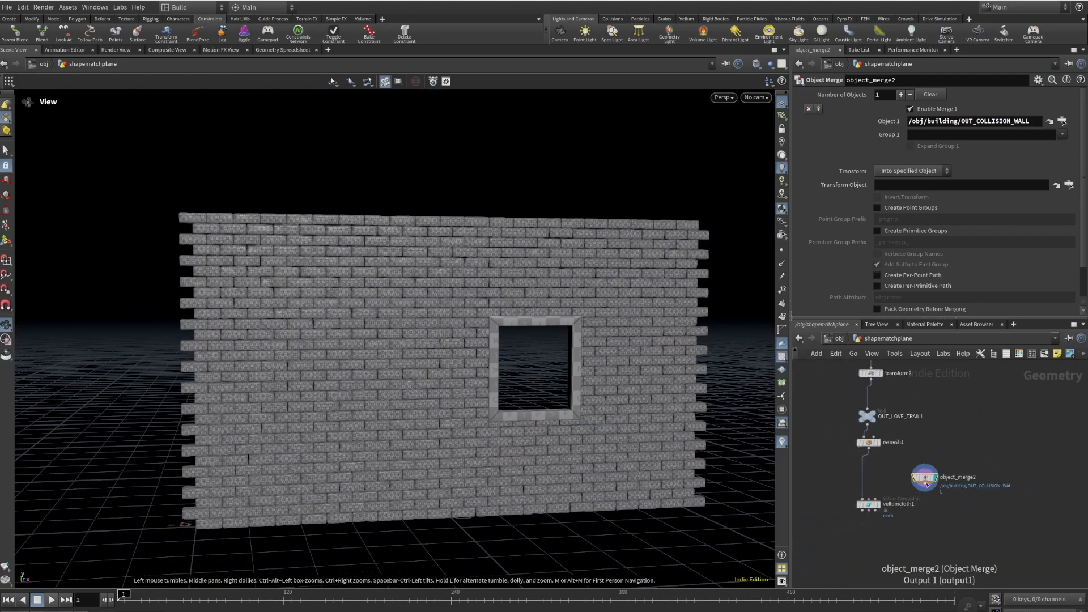
{"action": "left_click_drag", "start_coordinate": [926, 481], "coordinate": [995, 452]}
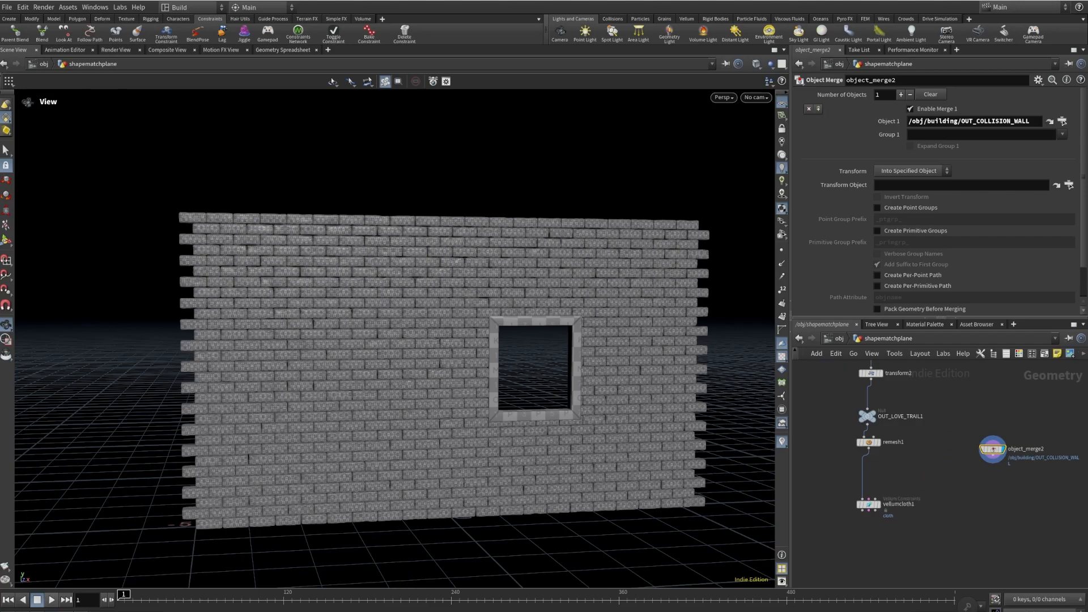
{"action": "scroll", "coordinate": [892, 491], "scroll_direction": "up", "scroll_amount": 3}
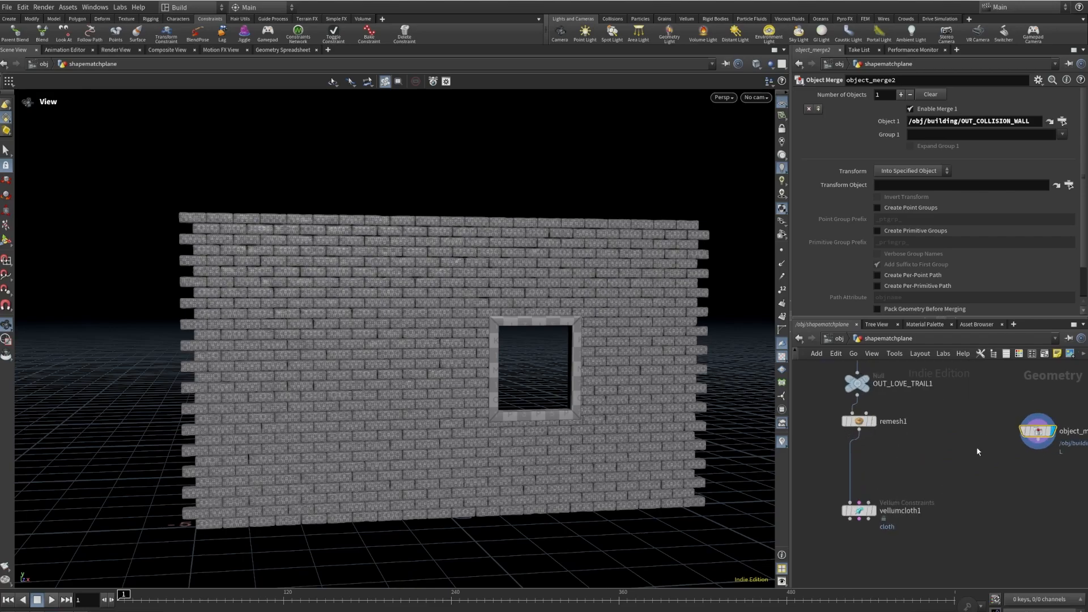
- Wire object_merge2 into the third input of vellumcloth1 and insert a Bound node on that connection
{"action": "left_click", "coordinate": [1039, 449]}
{"action": "left_click", "coordinate": [869, 502]}
{"action": "key", "text": "Tab"}
{"action": "type", "text": "bo"}
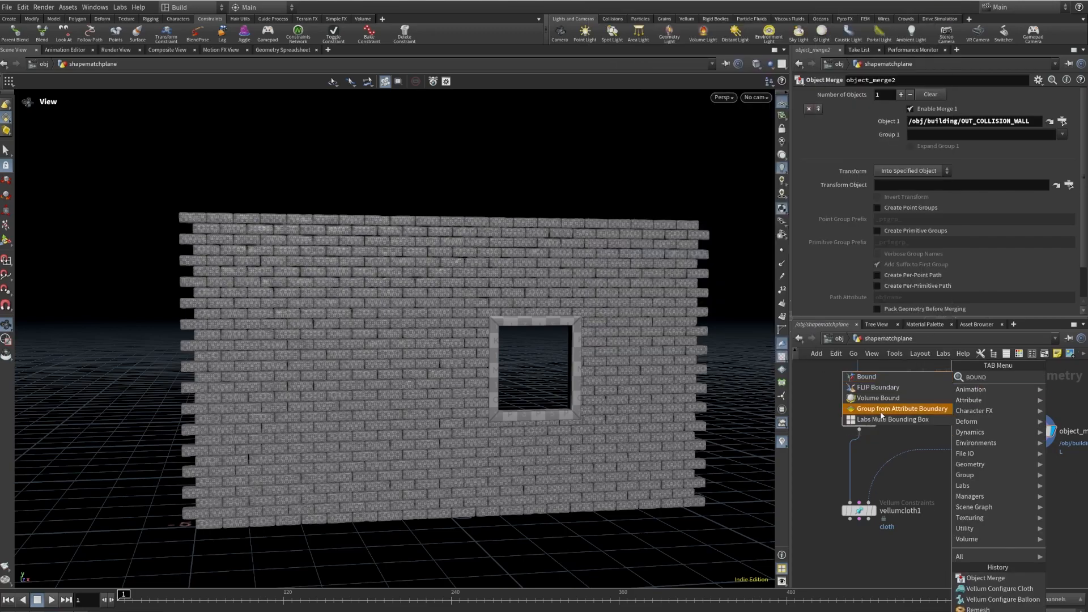
{"action": "left_click", "coordinate": [884, 376]}
{"action": "left_click", "coordinate": [918, 442]}
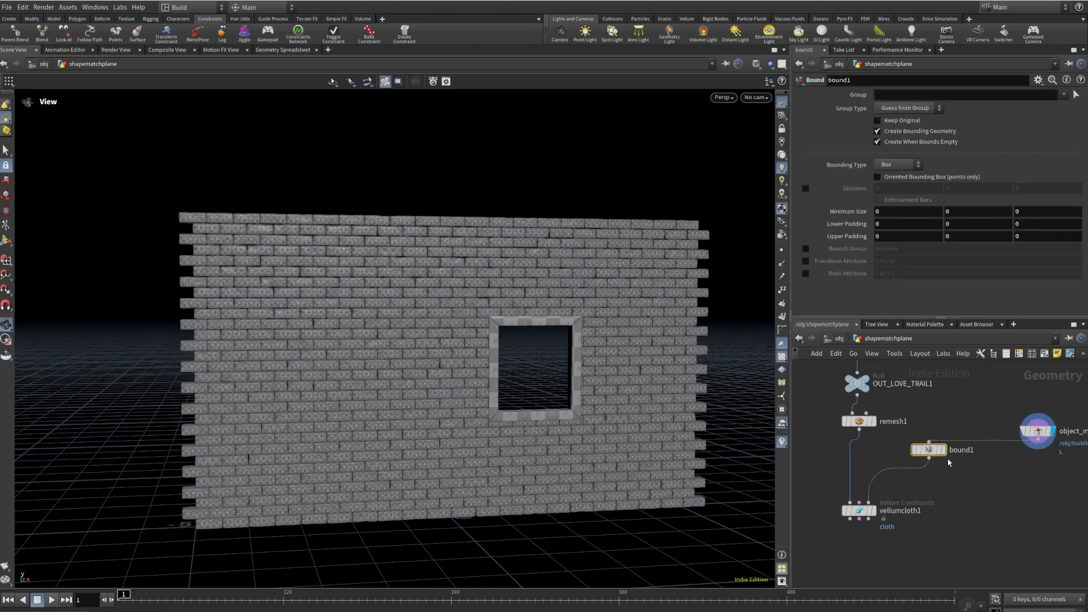
- Inspect the collision wall's bounding box from the side, and switch the display to vellumcloth1
{"action": "left_click_drag", "start_coordinate": [352, 357], "coordinate": [567, 341]}
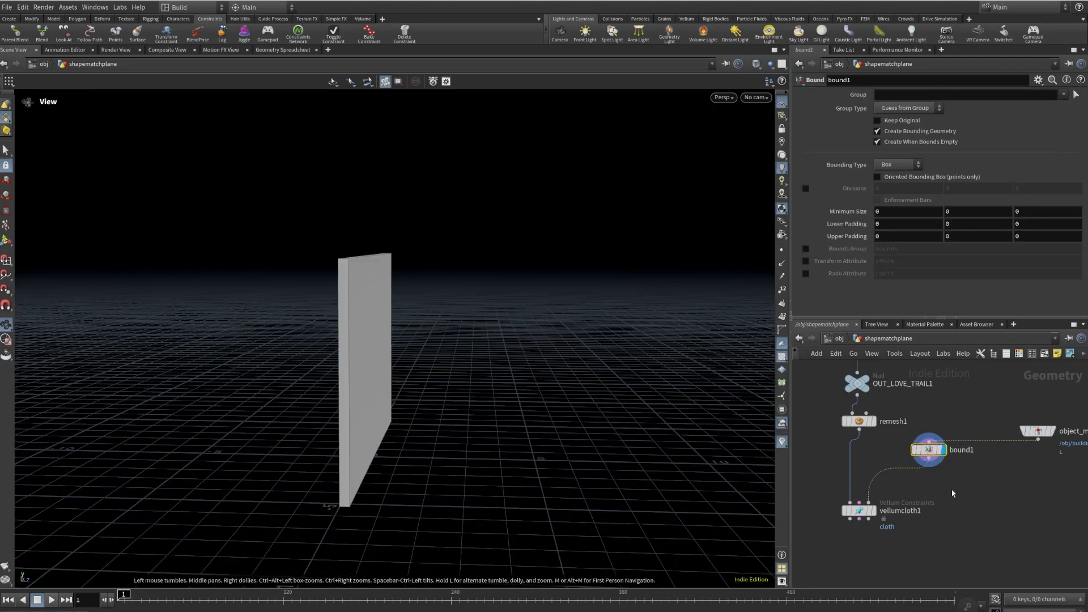
{"action": "left_click", "coordinate": [873, 511]}
{"action": "left_click", "coordinate": [859, 510]}
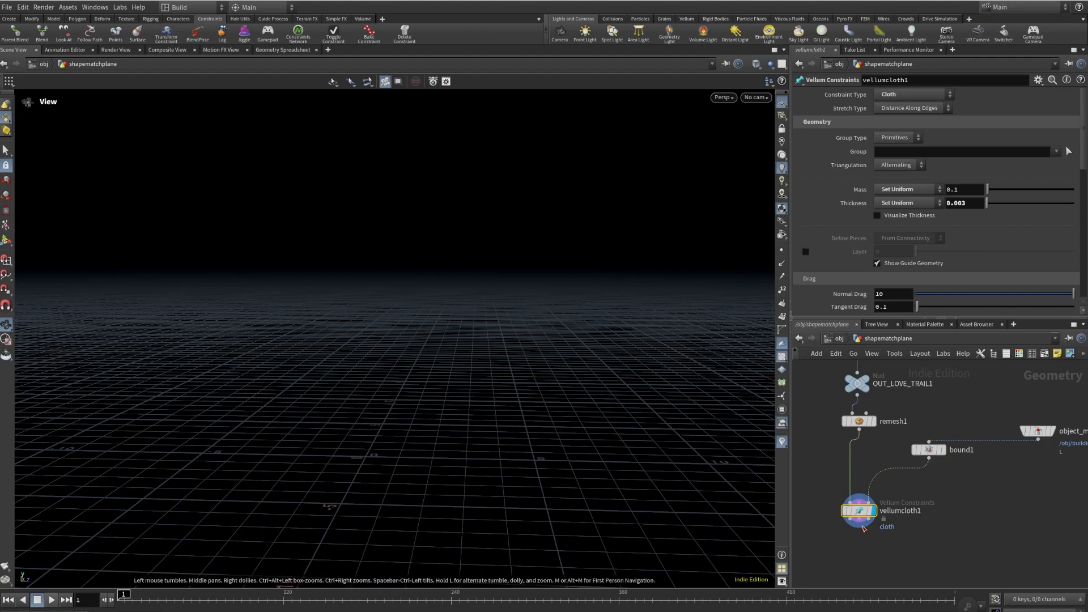
- Append a Vellum Constraints node to vellumcloth1 and set its constraint type to Shape Match
{"action": "key", "text": "Tab"}
{"action": "type", "text": "VELL"}
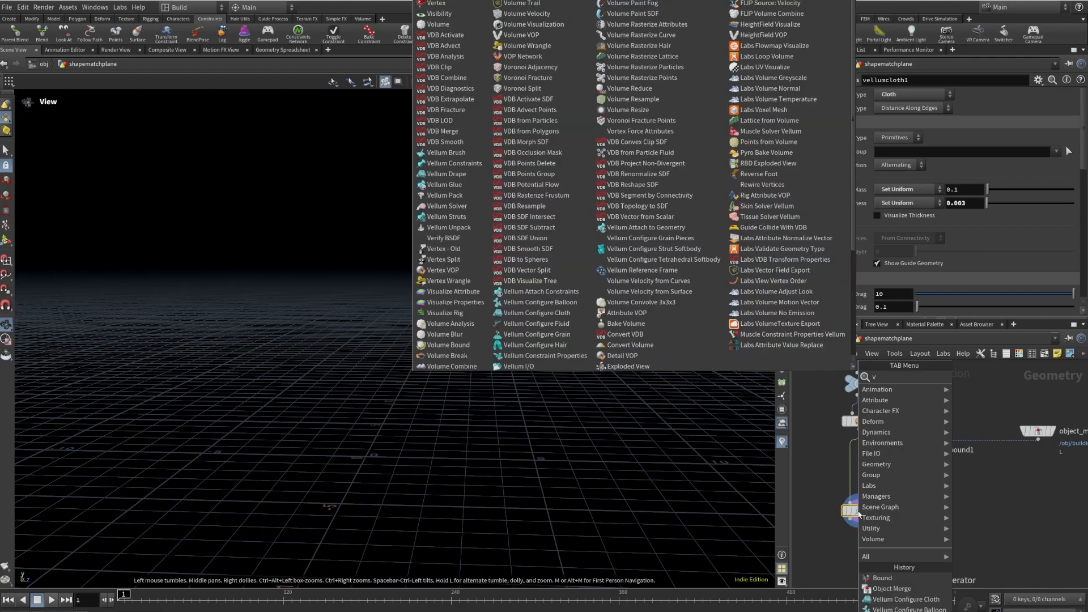
{"action": "type", "text": "UMSHA"}
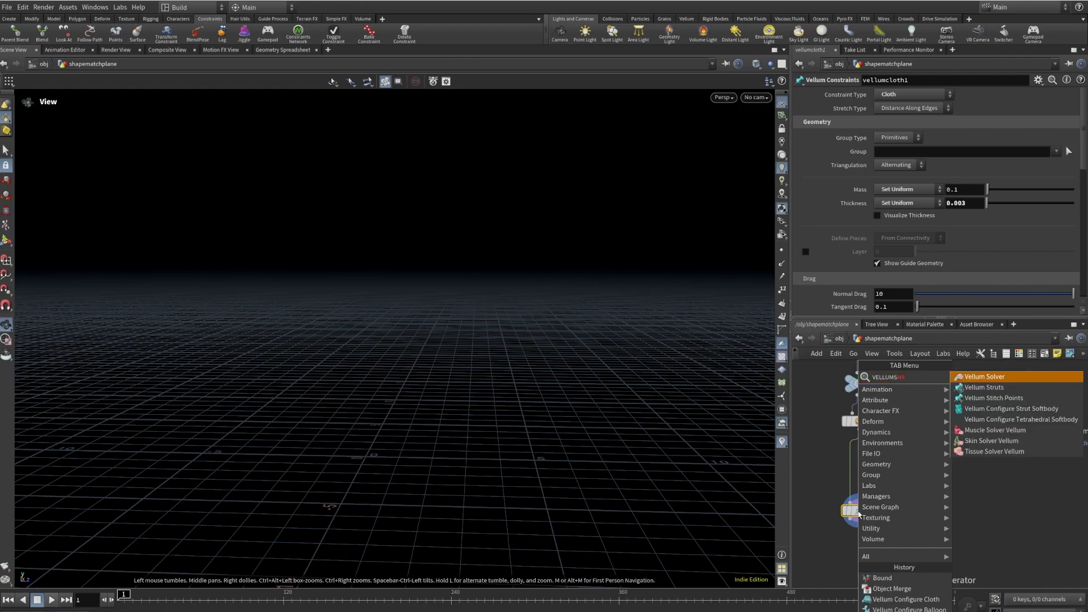
{"action": "key", "text": "BackSpace"}
{"action": "key", "text": "BackSpace"}
{"action": "key", "text": "BackSpace"}
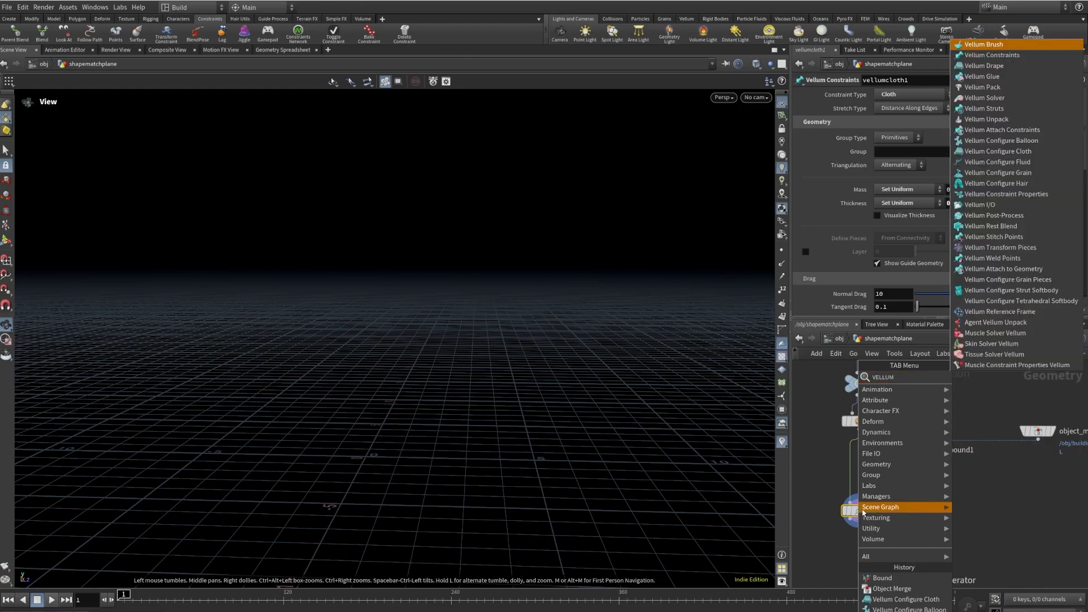
{"action": "type", "text": "CON"}
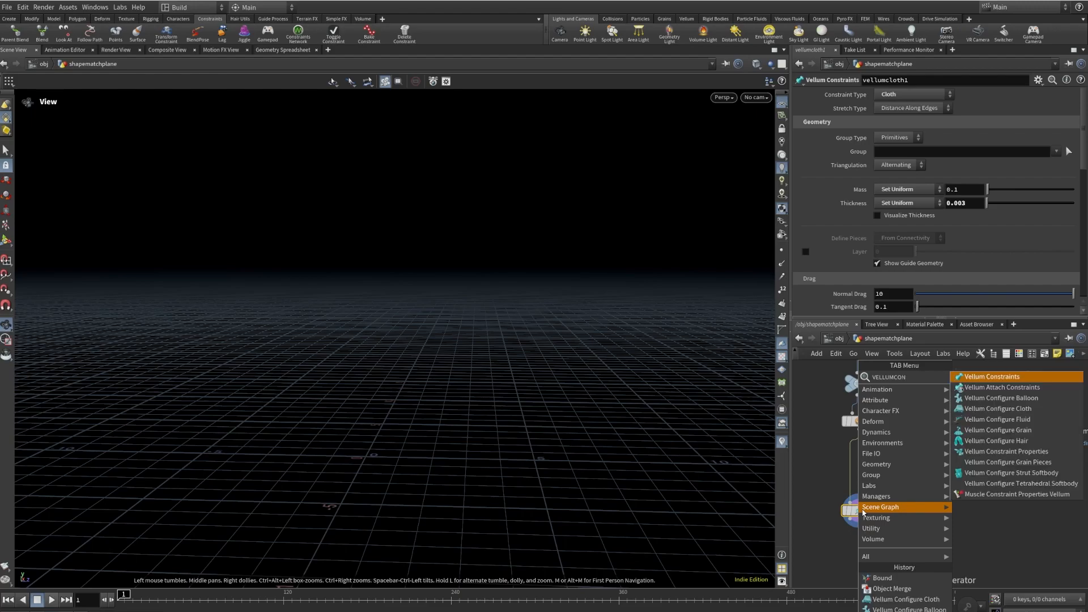
{"action": "key", "text": "Return"}
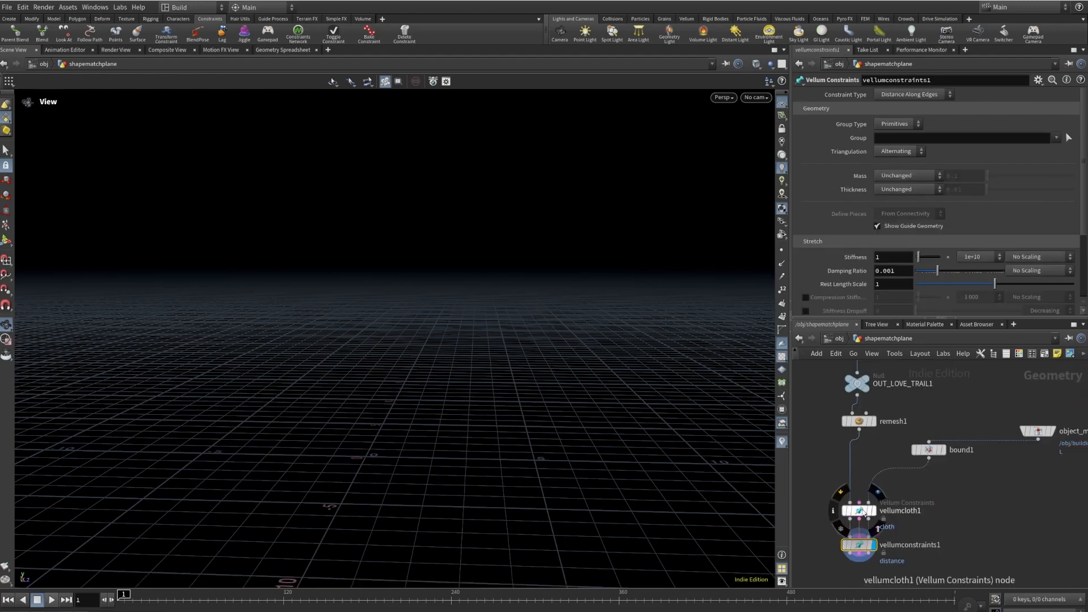
{"action": "left_click", "coordinate": [920, 96]}
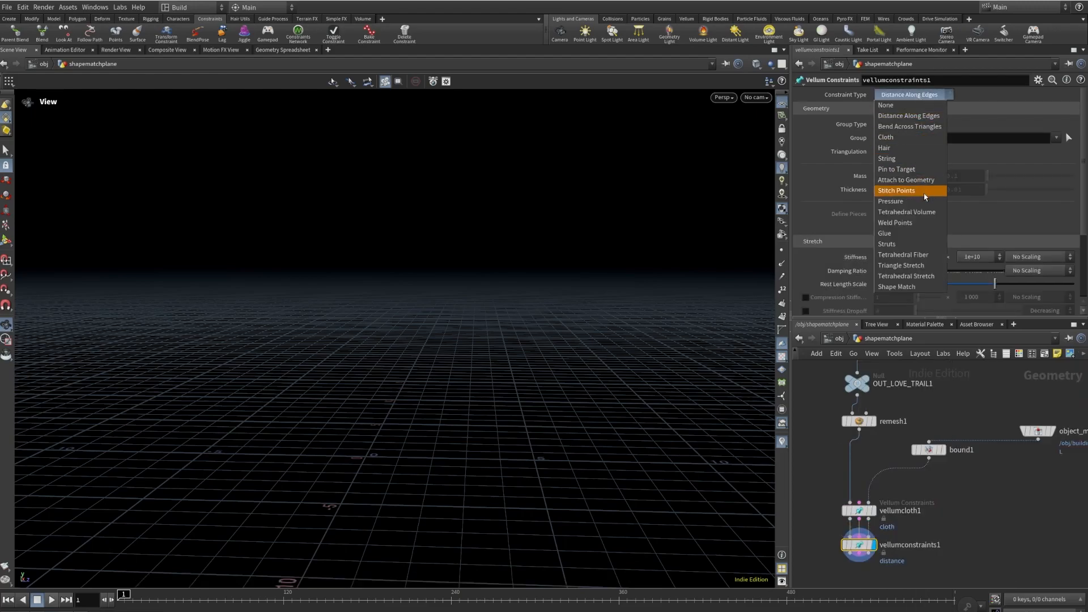
{"action": "left_click", "coordinate": [918, 284]}
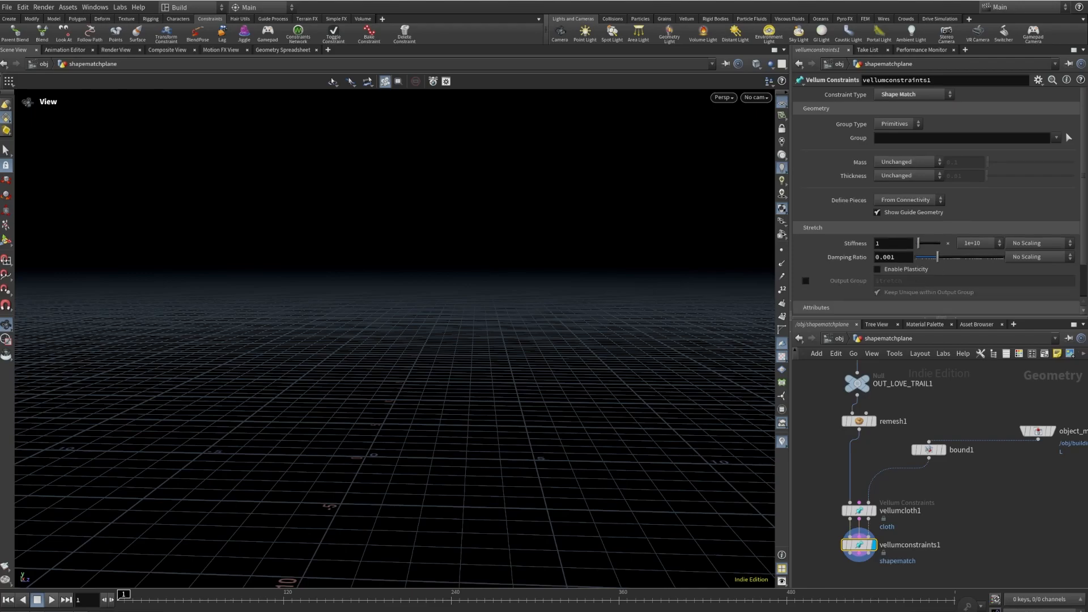
- Enable plasticity on the shape match constraint with a threshold of 0.9 and a rate of 15
{"action": "scroll", "coordinate": [882, 239], "scroll_direction": "down", "scroll_amount": 3}
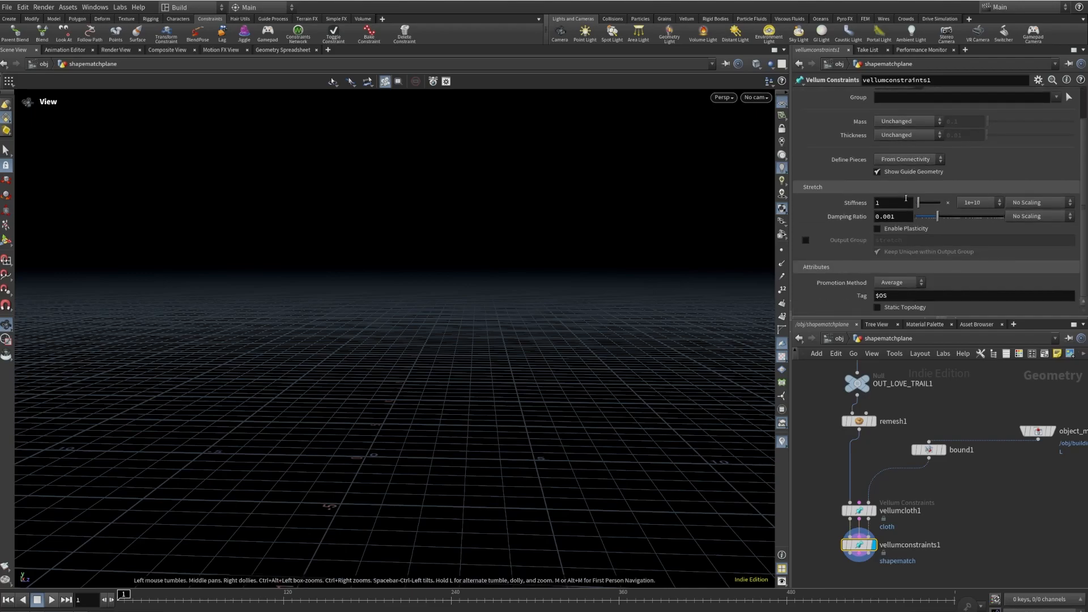
{"action": "left_click", "coordinate": [876, 229]}
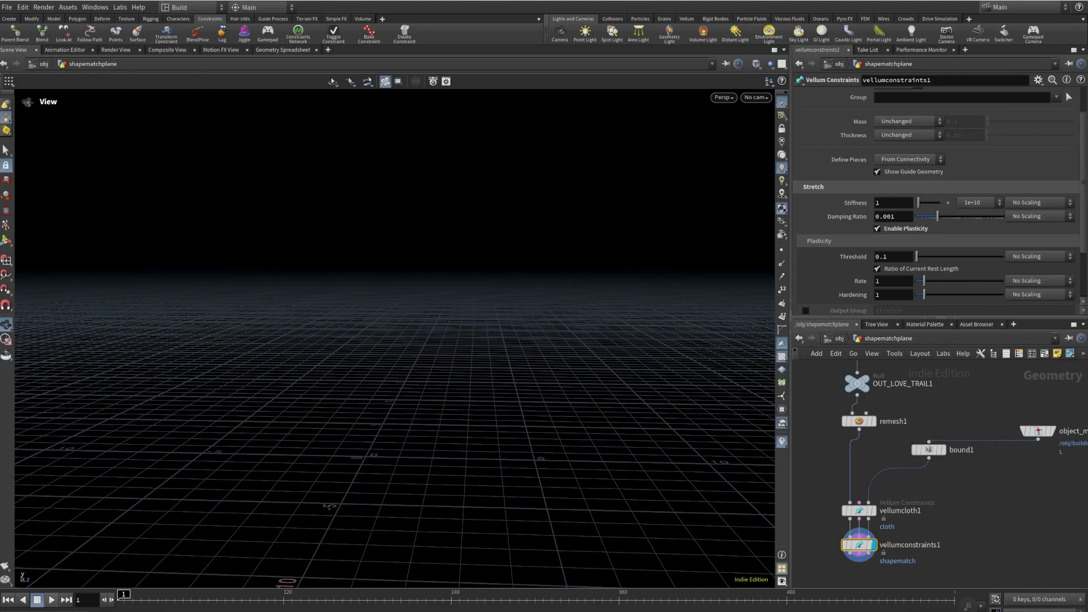
{"action": "scroll", "coordinate": [861, 238], "scroll_direction": "down", "scroll_amount": 2}
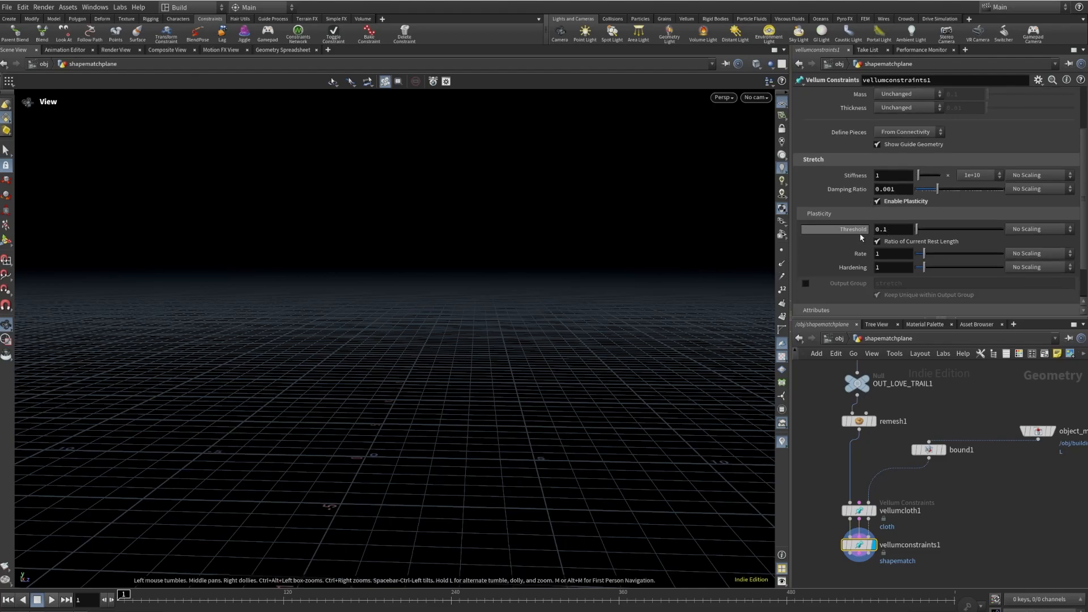
{"action": "mouse_move", "coordinate": [861, 237]}
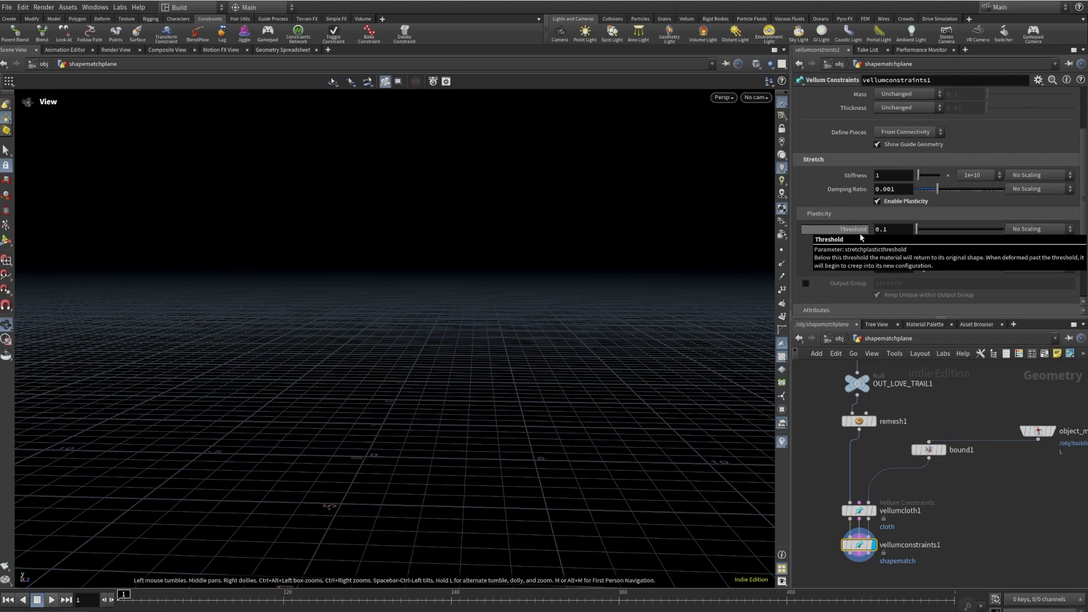
{"action": "left_click_drag", "start_coordinate": [891, 229], "coordinate": [884, 229]}
{"action": "left_click", "coordinate": [890, 230]}
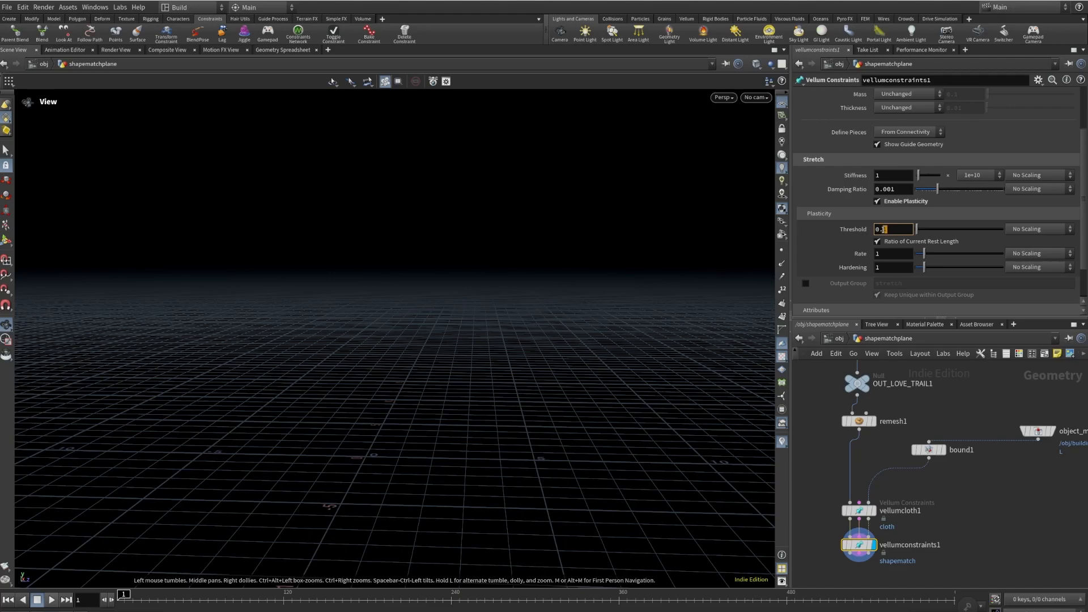
{"action": "type", "text": "9"}
{"action": "key", "text": "Return"}
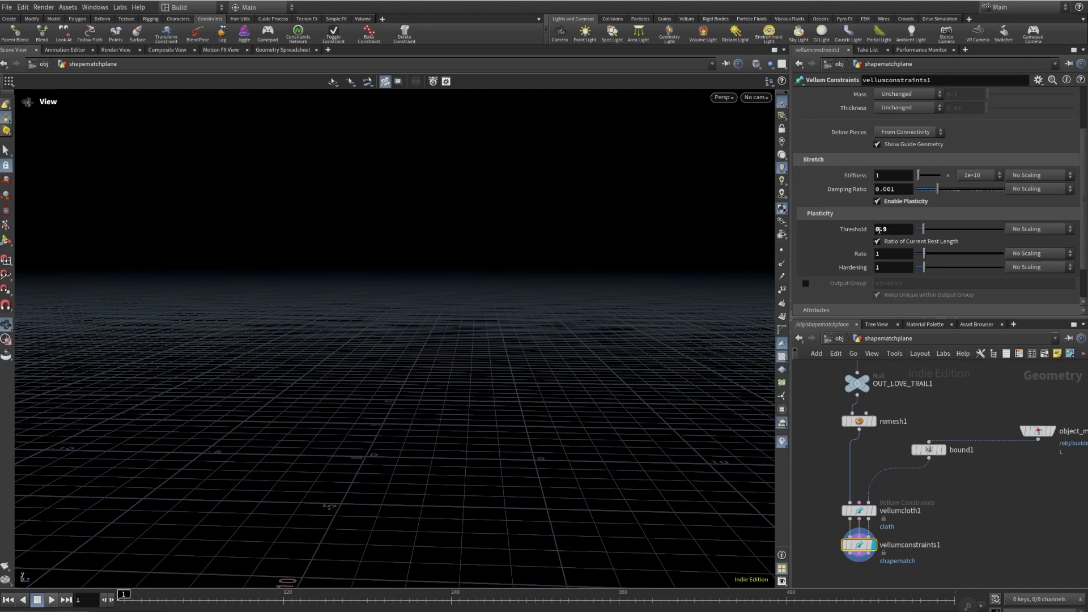
{"action": "left_click", "coordinate": [887, 257]}
{"action": "type", "text": "5"}
{"action": "key", "text": "Return"}
- Append a Vellum Solver to vellumconstraints1 and move it farther down, leaving space between the two nodes
{"action": "middle_click_drag", "start_coordinate": [938, 517], "coordinate": [976, 415]}
{"action": "left_click", "coordinate": [900, 513]}
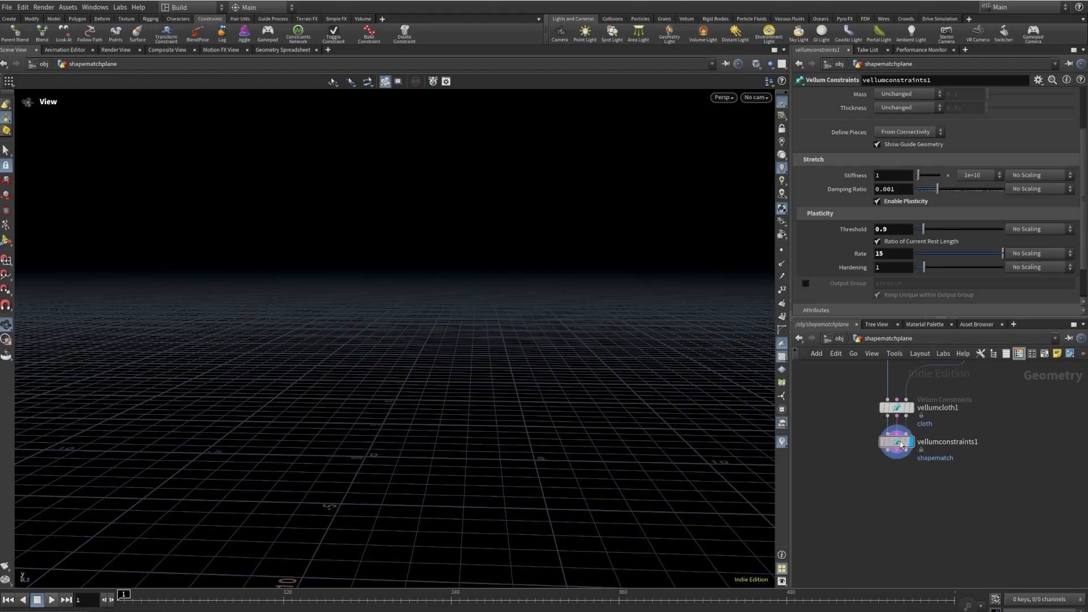
{"action": "key", "text": "Tab"}
{"action": "type", "text": "vel"}
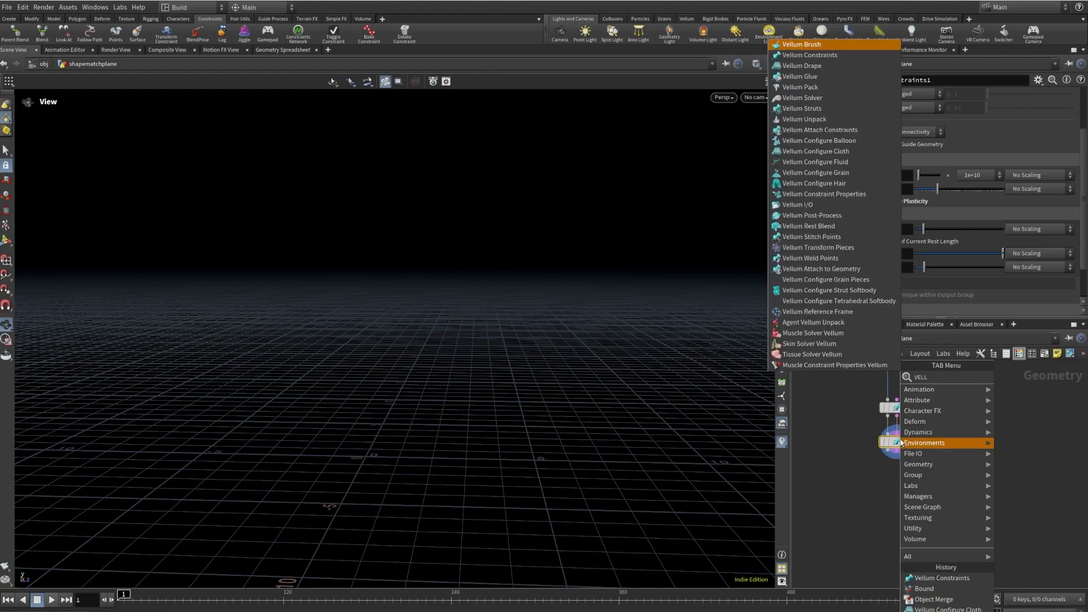
{"action": "type", "text": "lmsol"}
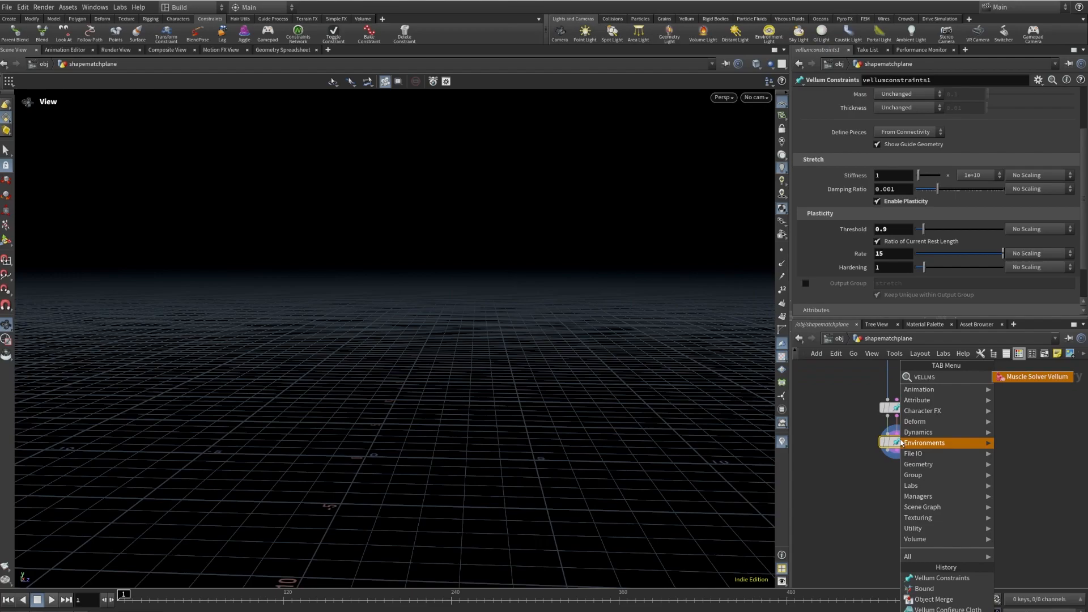
{"action": "key", "text": "BackSpace"}
{"action": "key", "text": "BackSpace"}
{"action": "type", "text": "sol"}
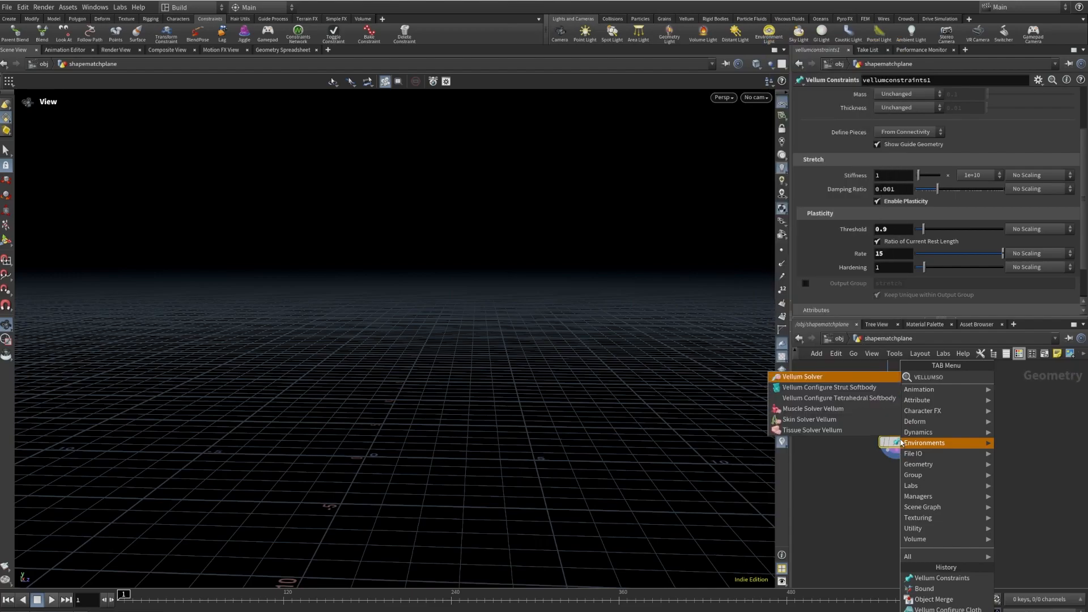
{"action": "key", "text": "Return"}
{"action": "left_click_drag", "start_coordinate": [903, 474], "coordinate": [899, 548]}
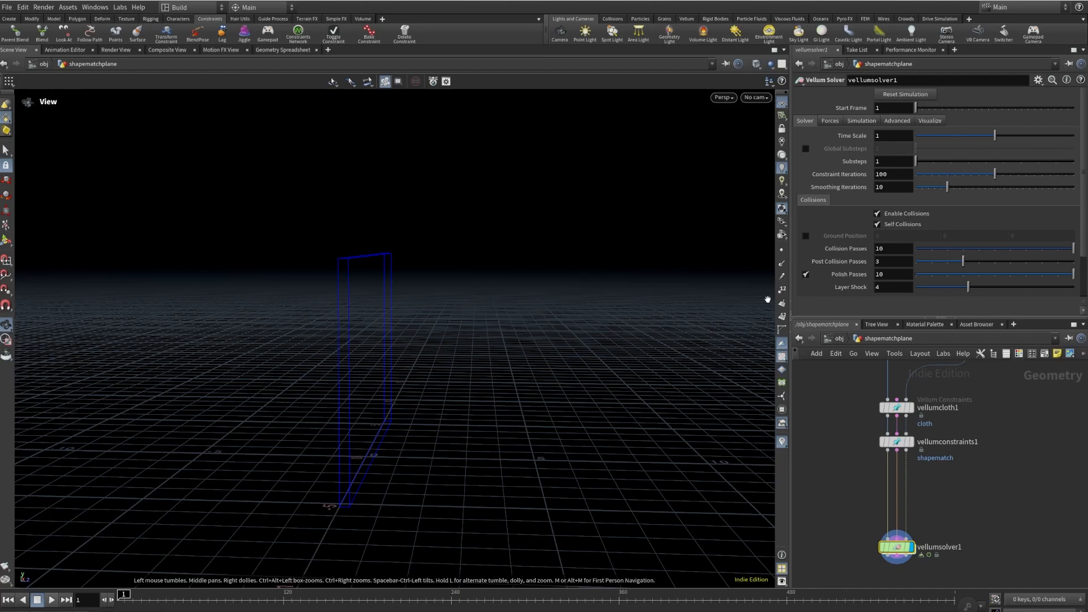
- Set the Vellum Solver's time scale to 5
{"action": "left_click", "coordinate": [877, 136]}
{"action": "type", "text": "5"}
{"action": "key", "text": "Return"}
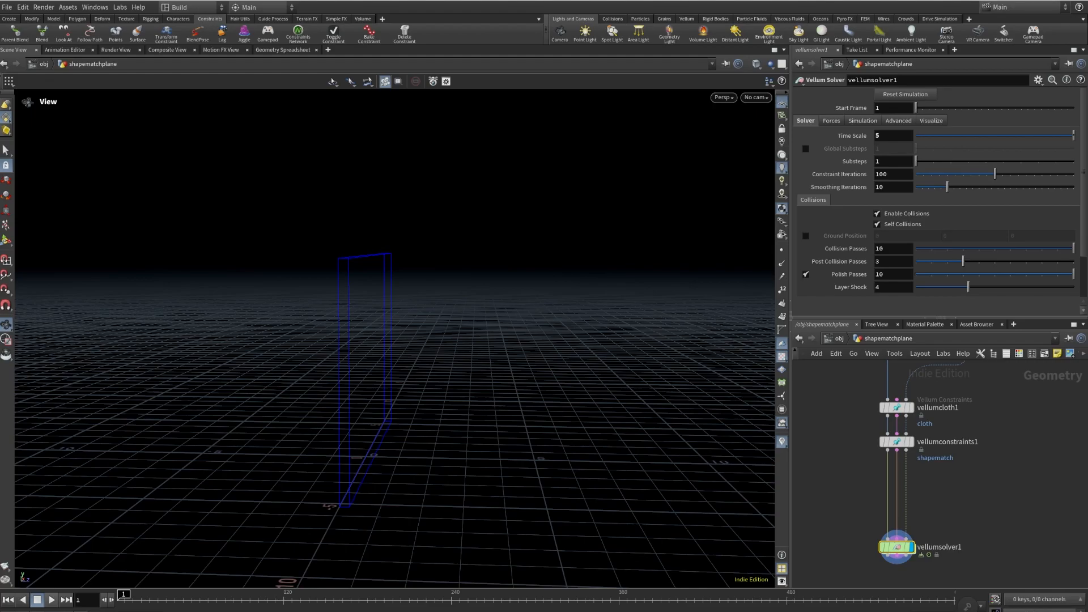
- Set the solver's Y gravity to 0 and keyframe it at frame 13
{"action": "left_click", "coordinate": [831, 121]}
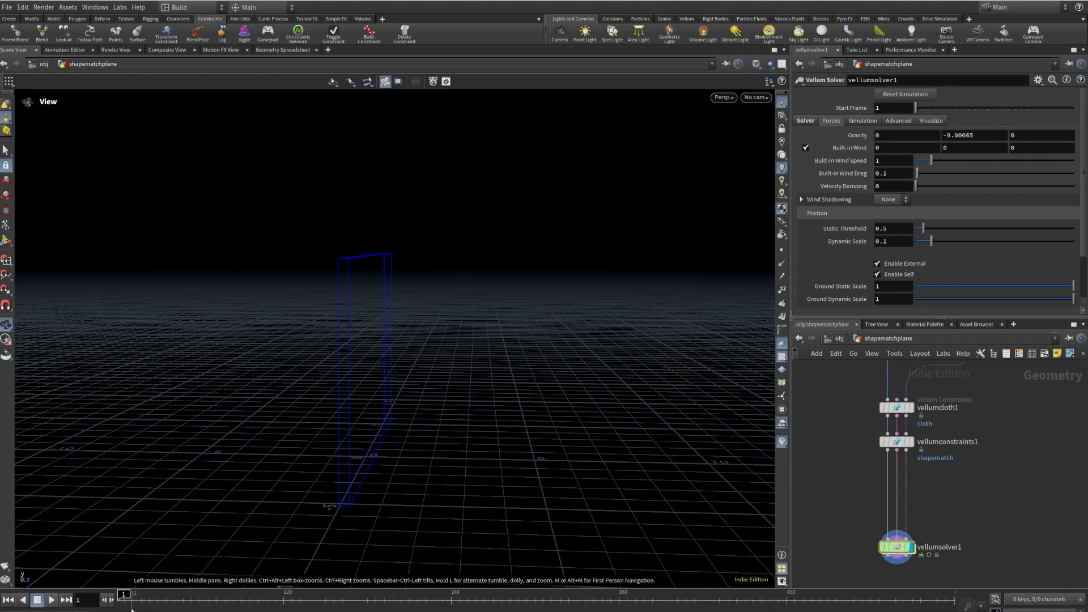
{"action": "left_click", "coordinate": [135, 600]}
{"action": "double_click", "coordinate": [964, 135]}
{"action": "type", "text": "0"}
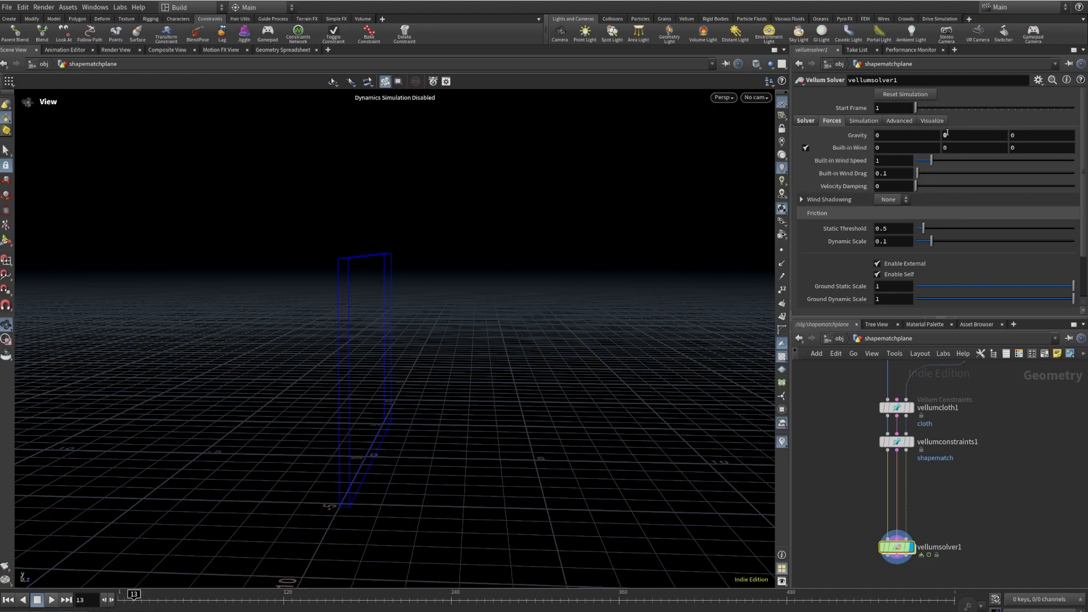
{"action": "left_click", "coordinate": [954, 138], "text": "alt"}
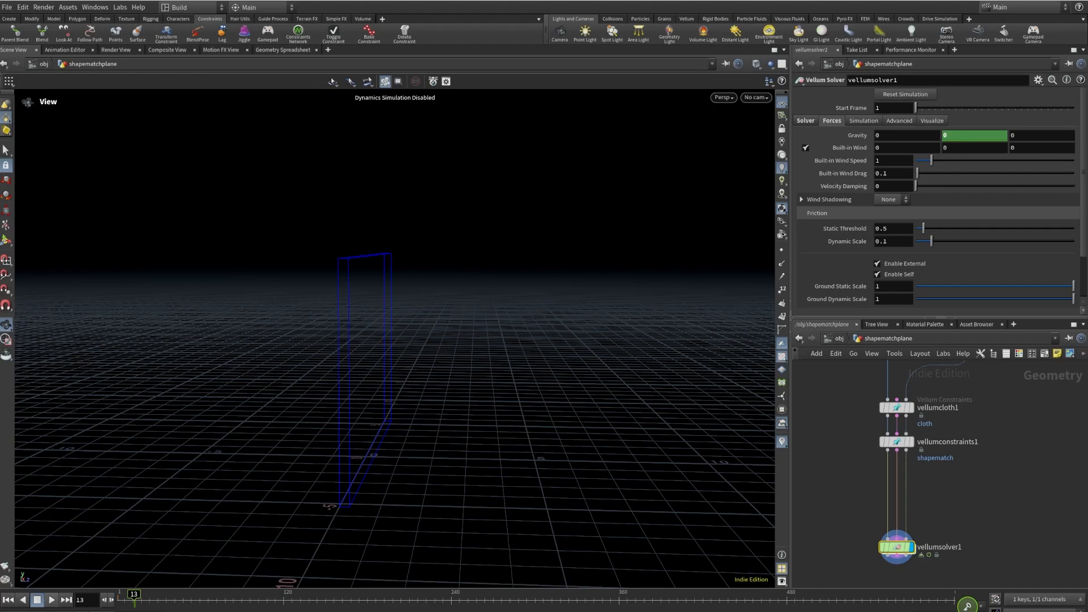
- Keyframe the solver's Y gravity at -9.80665 on frame 23
{"action": "left_click", "coordinate": [147, 604]}
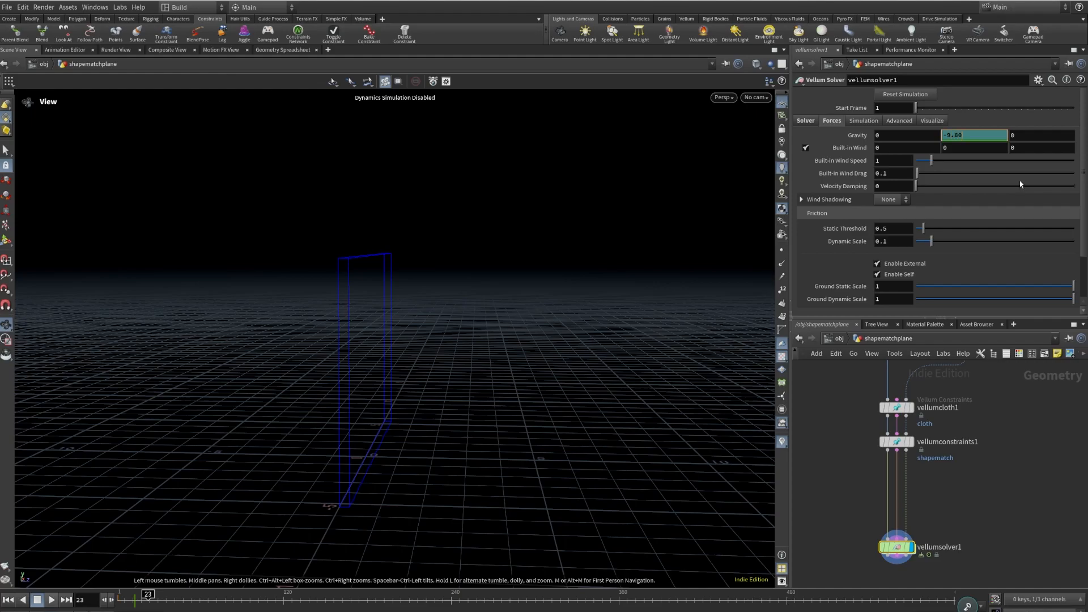
{"action": "key", "text": "Return"}
{"action": "left_click", "coordinate": [973, 135], "text": "alt"}
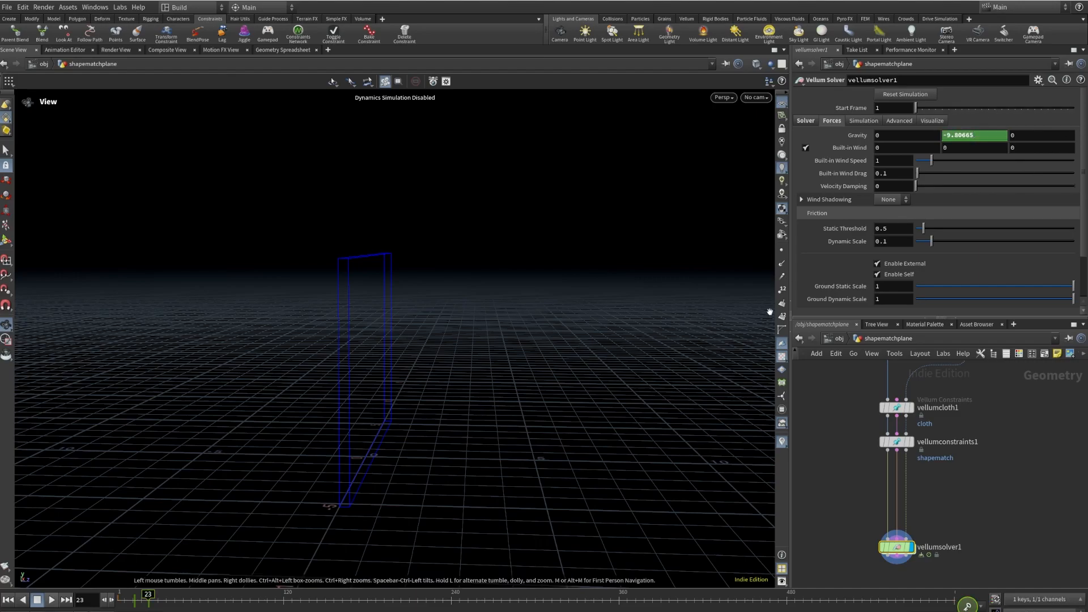
- Set the solver's velocity damping to 0.05
{"action": "left_click", "coordinate": [892, 187]}
{"action": "type", "text": ".05"}
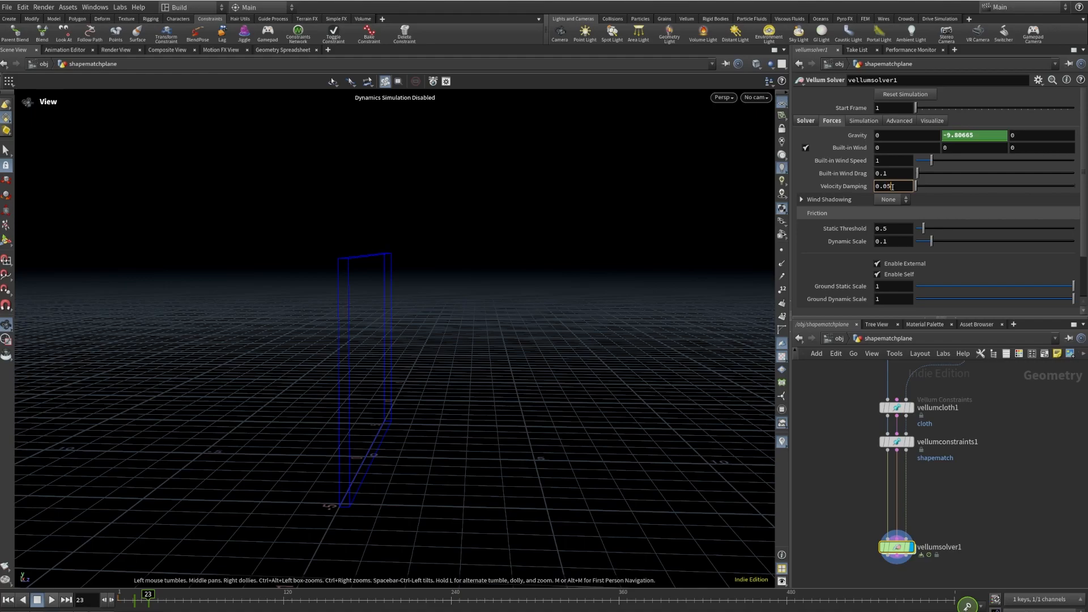
{"action": "key", "text": "Return"}
- Raise the max acceleration in the solver's advanced motion settings to 100
{"action": "left_click", "coordinate": [899, 121]}
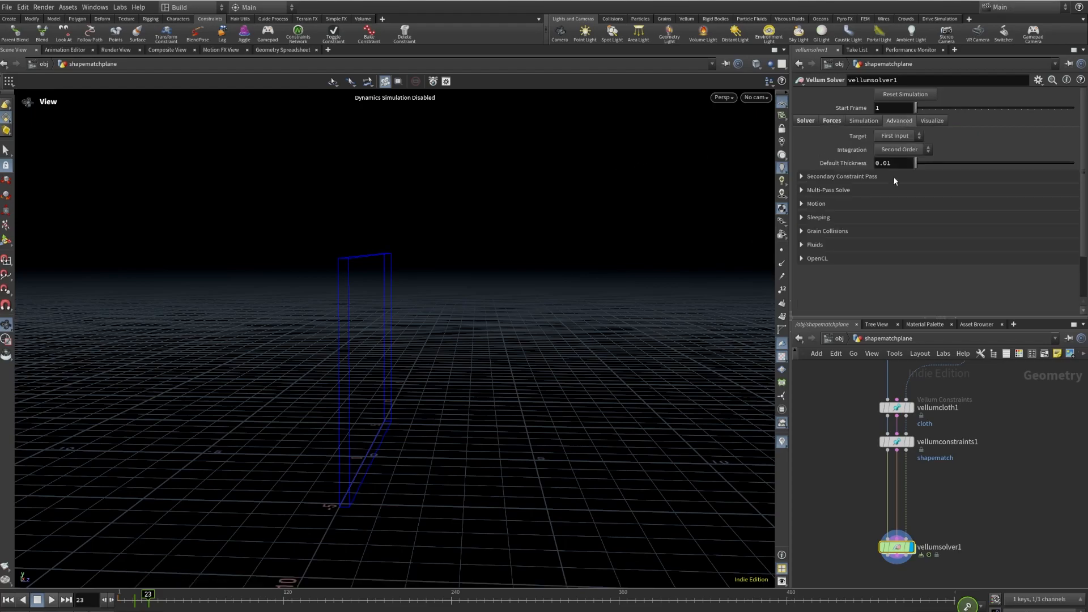
{"action": "left_click", "coordinate": [829, 204]}
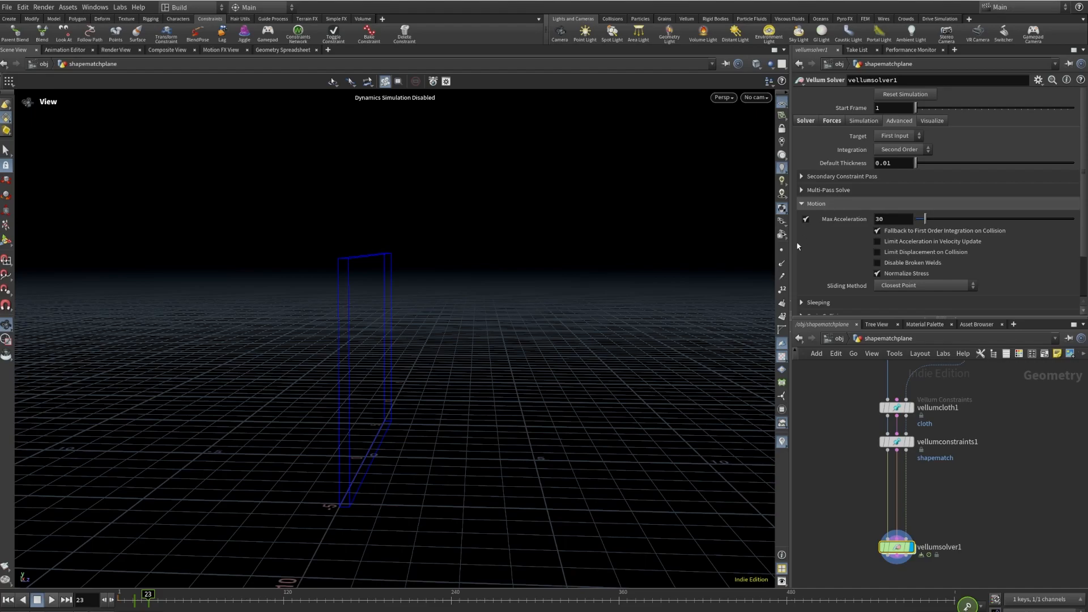
{"action": "type", "text": "100"}
{"action": "key", "text": "Return"}
- Disable Ignore Neighbors with Same Name or Piece in the solver's grain collision settings
{"action": "scroll", "coordinate": [892, 272], "scroll_direction": "down", "scroll_amount": 3}
{"action": "left_click", "coordinate": [860, 264]}
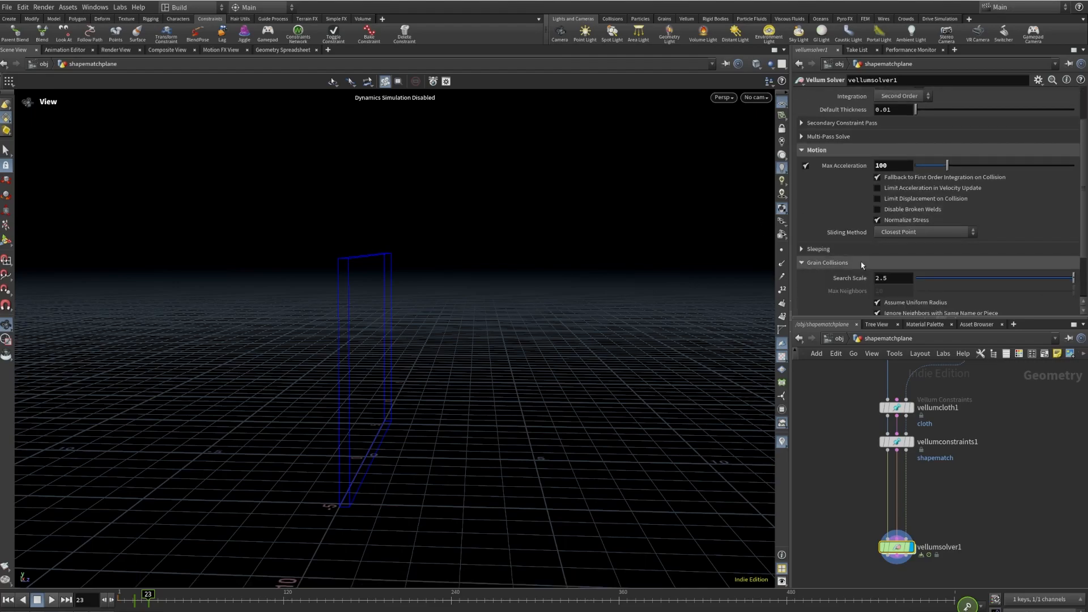
{"action": "scroll", "coordinate": [862, 265], "scroll_direction": "down", "scroll_amount": 3}
{"action": "left_click", "coordinate": [878, 251]}
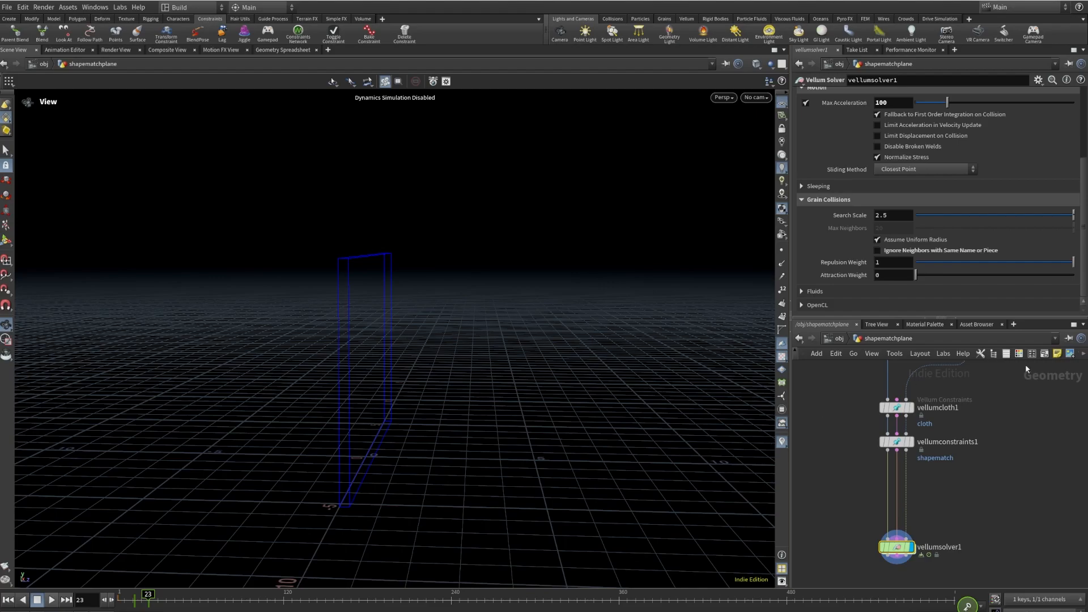
- Insert a Point Velocity node on the geometry connection between vellumconstraints1 and vellumsolver1, offset from the wires
{"action": "key", "text": "Tab"}
{"action": "mouse_move", "coordinate": [848, 468]}
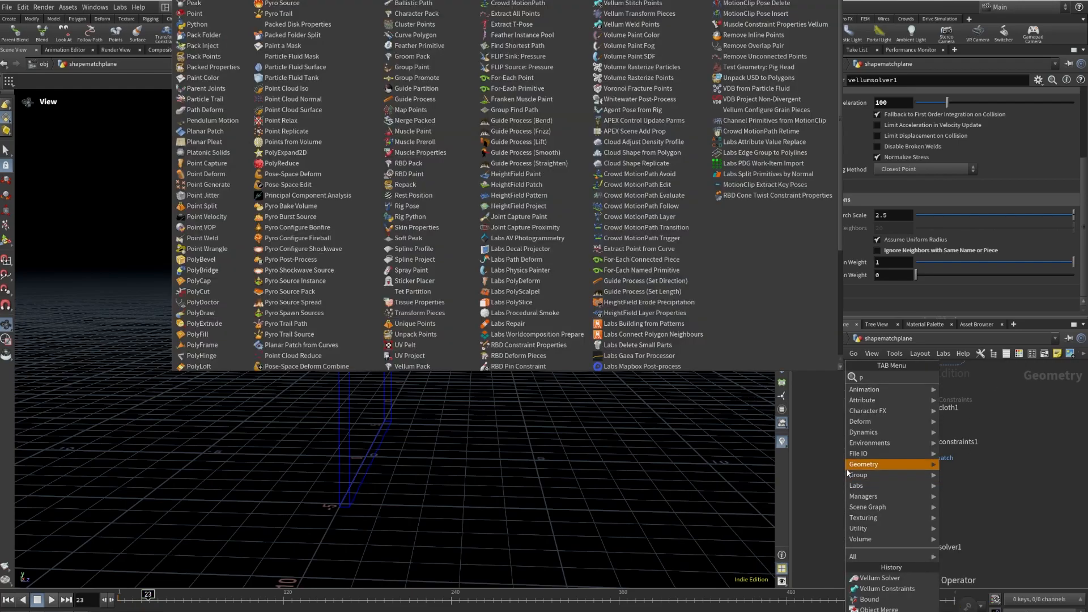
{"action": "type", "text": "point vel"}
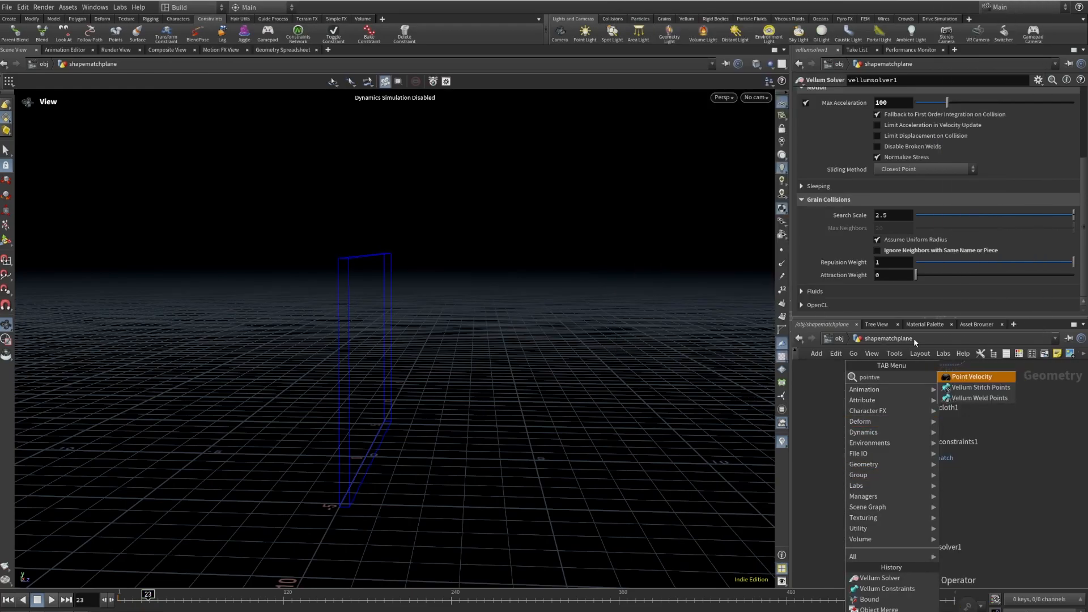
{"action": "key", "text": "Return"}
{"action": "left_click", "coordinate": [886, 492]}
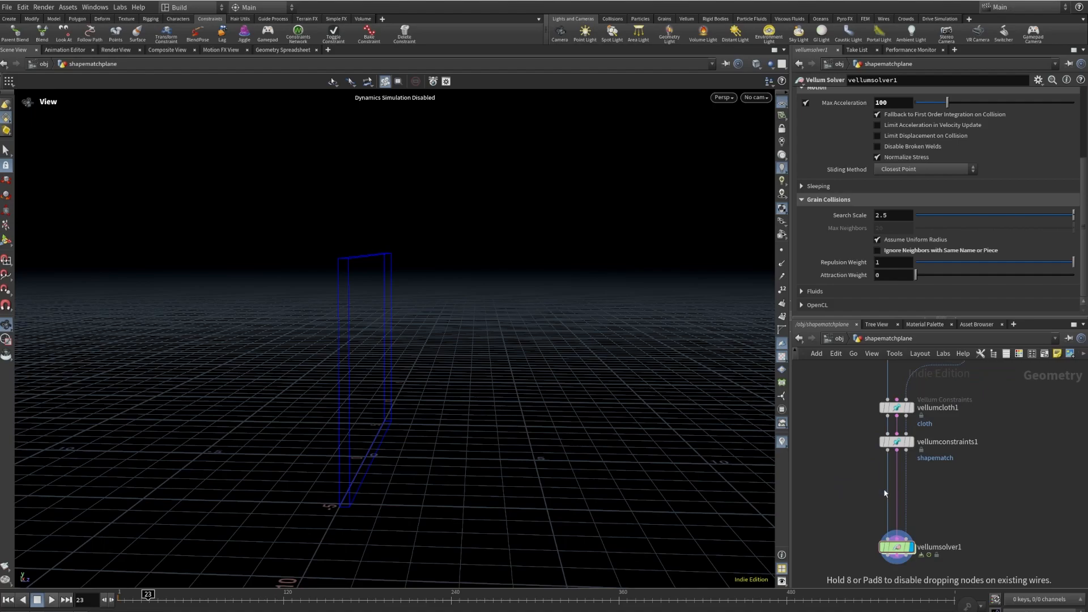
{"action": "left_click_drag", "start_coordinate": [881, 494], "coordinate": [832, 494]}
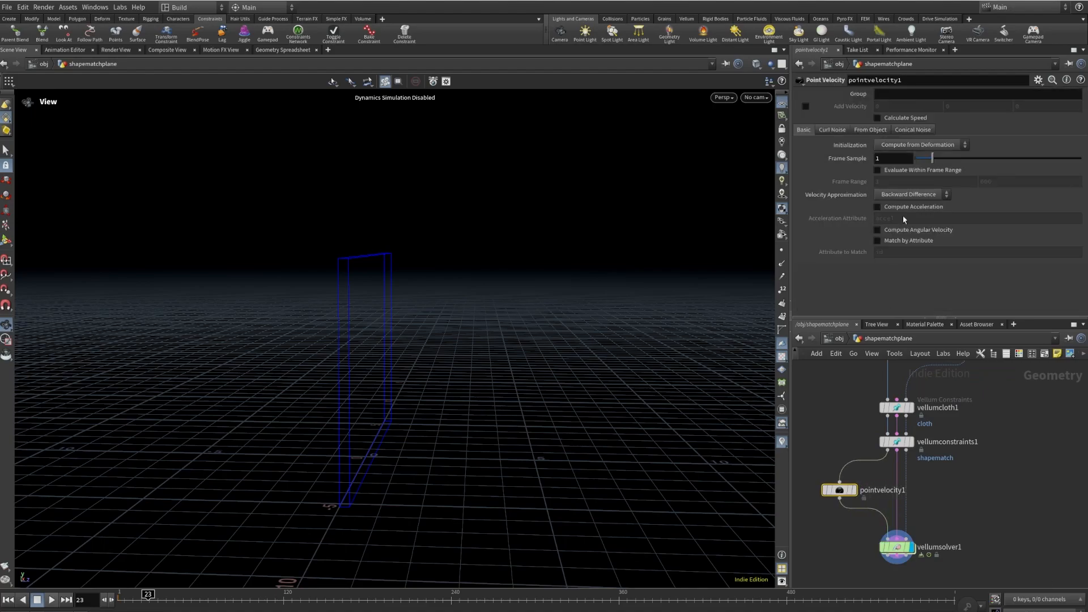
- Set the Point Velocity initialization to Keep Incoming and enable Add Velocity with a Z value of -70
{"action": "left_click", "coordinate": [898, 145]}
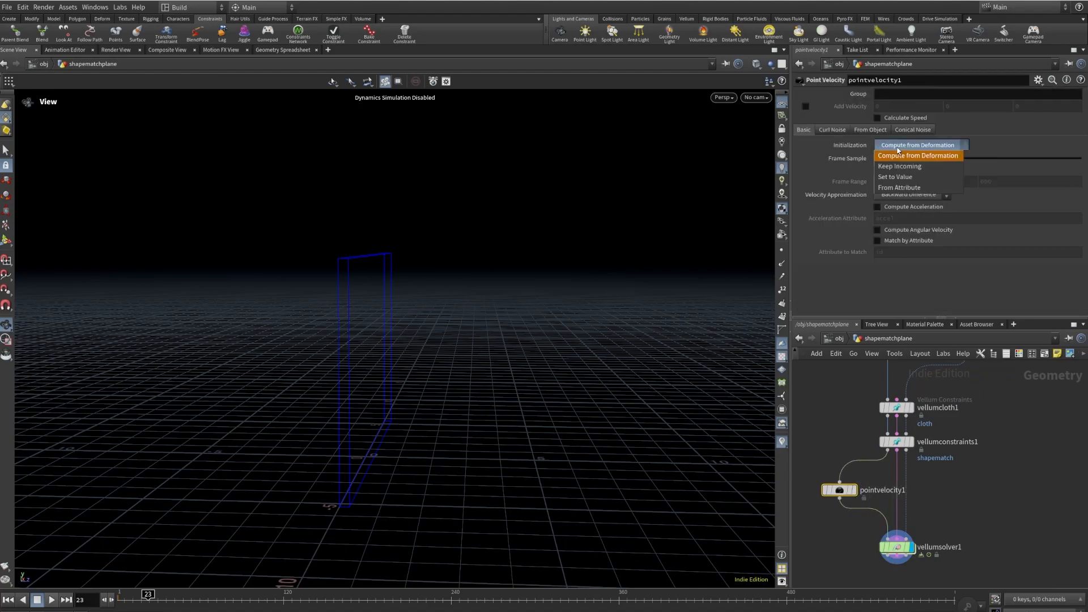
{"action": "left_click", "coordinate": [897, 170]}
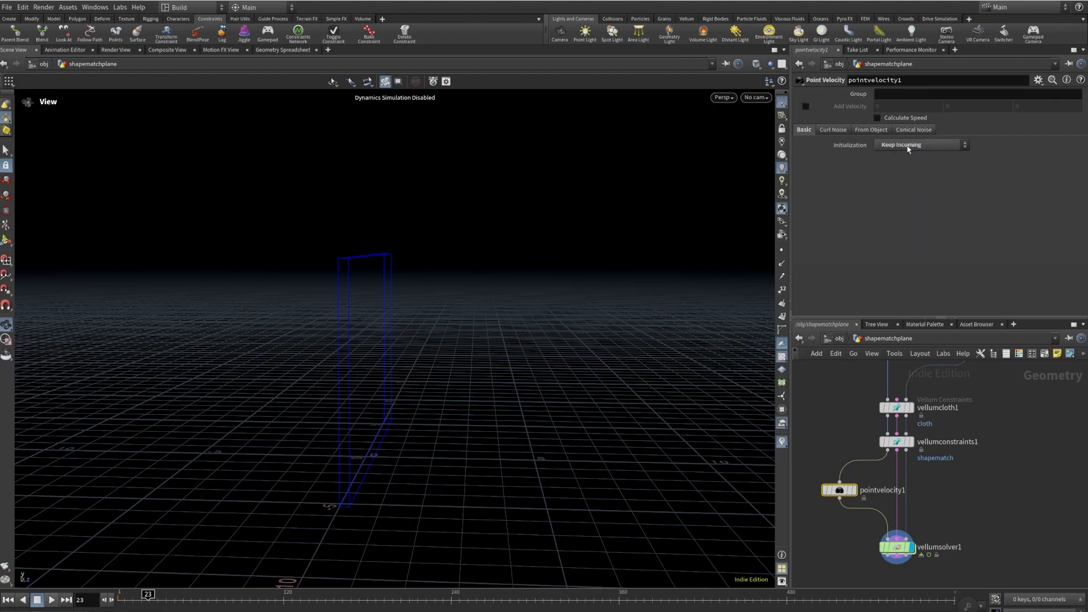
{"action": "left_click", "coordinate": [806, 106]}
{"action": "type", "text": "-"}
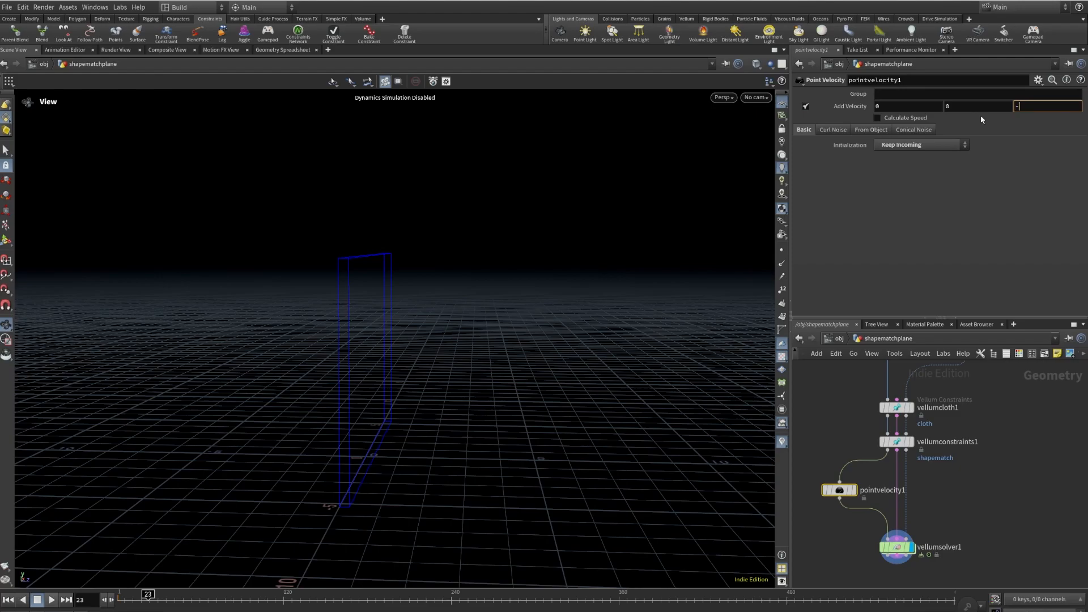
{"action": "type", "text": "70"}
{"action": "key", "text": "Return"}
- Replay the Vellum simulation from the first frame and examine how the paper plane deforms as it hits the wall
{"action": "left_click_drag", "start_coordinate": [325, 250], "coordinate": [398, 366]}
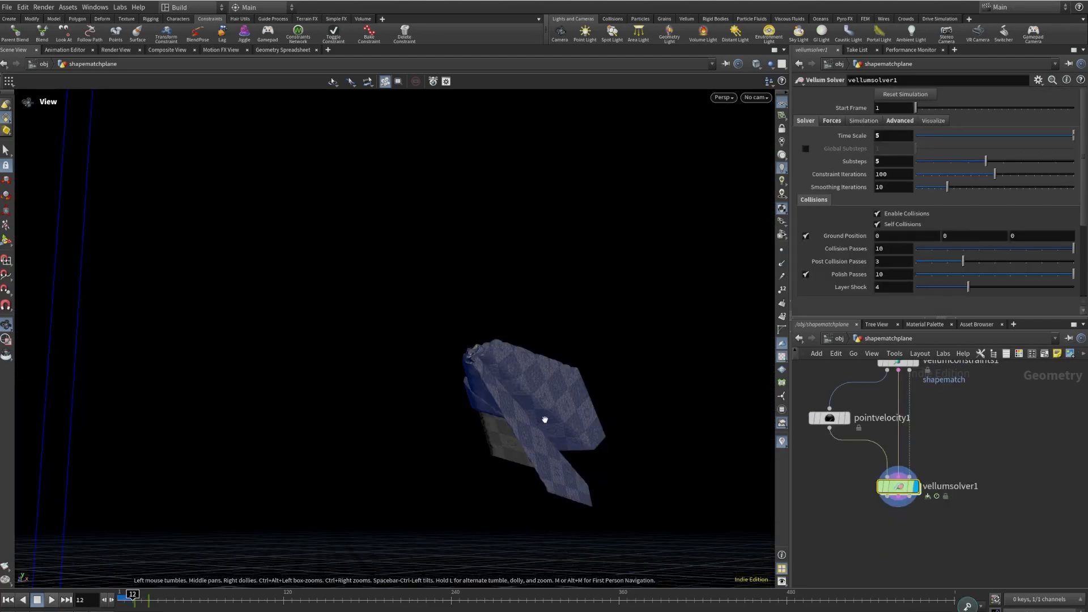
{"action": "left_click_drag", "start_coordinate": [544, 358], "coordinate": [637, 390]}
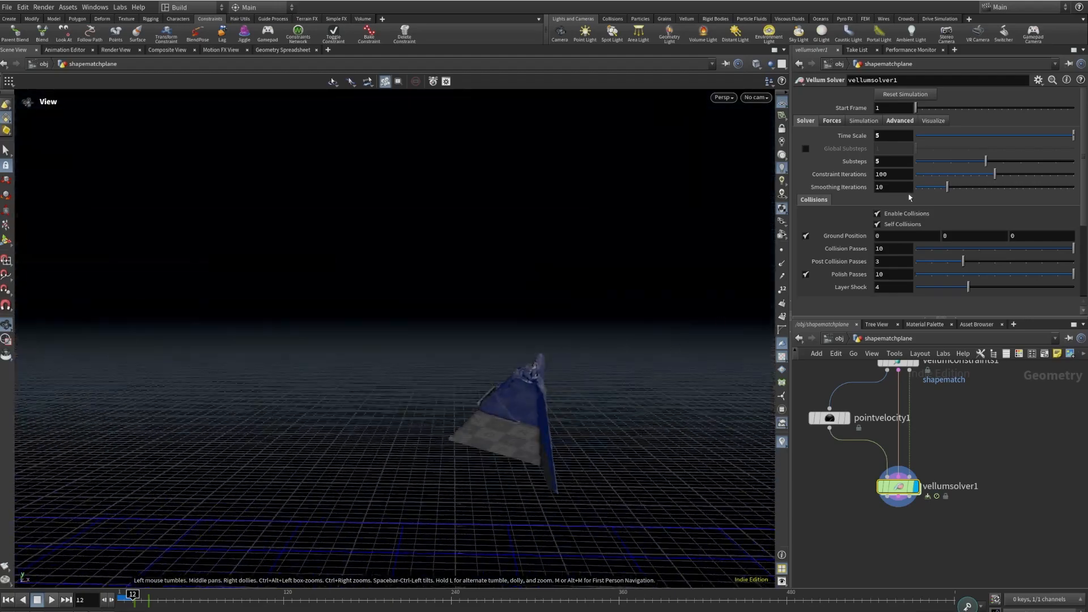
{"action": "left_click_drag", "start_coordinate": [896, 163], "coordinate": [841, 190]}
{"action": "left_click_drag", "start_coordinate": [629, 400], "coordinate": [465, 386]}
{"action": "left_click", "coordinate": [9, 599]}
{"action": "left_click", "coordinate": [51, 600]}
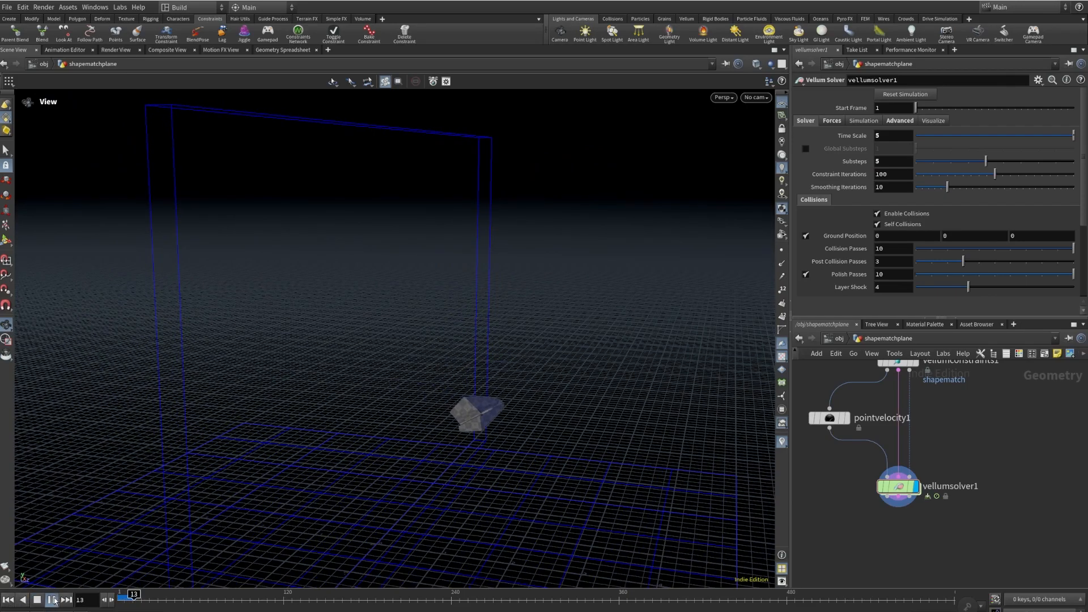
{"action": "left_click", "coordinate": [6, 601]}
{"action": "left_click", "coordinate": [51, 602]}
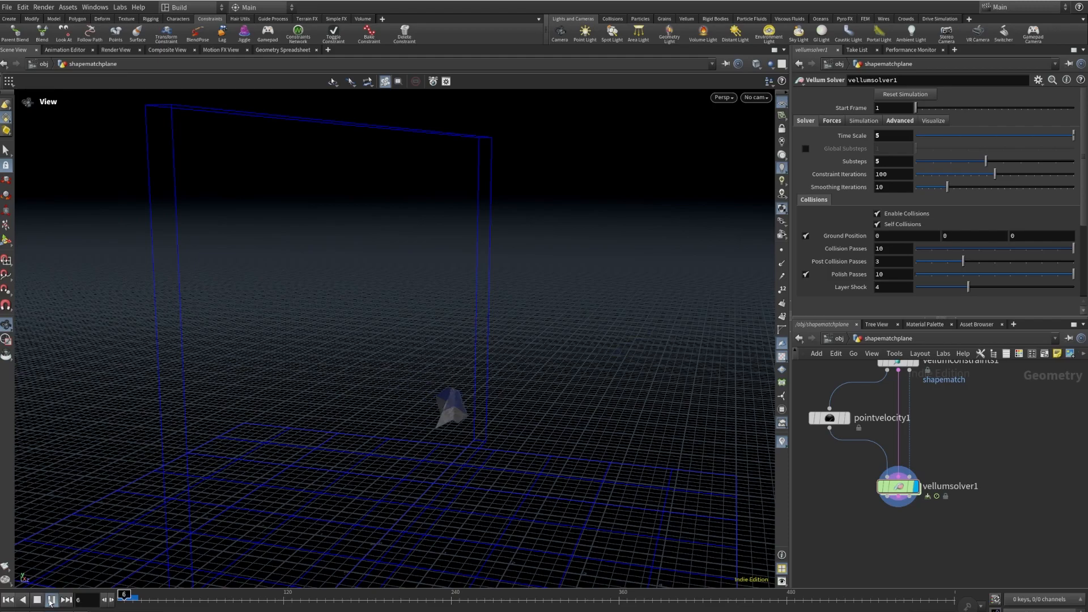
{"action": "left_click", "coordinate": [49, 602]}
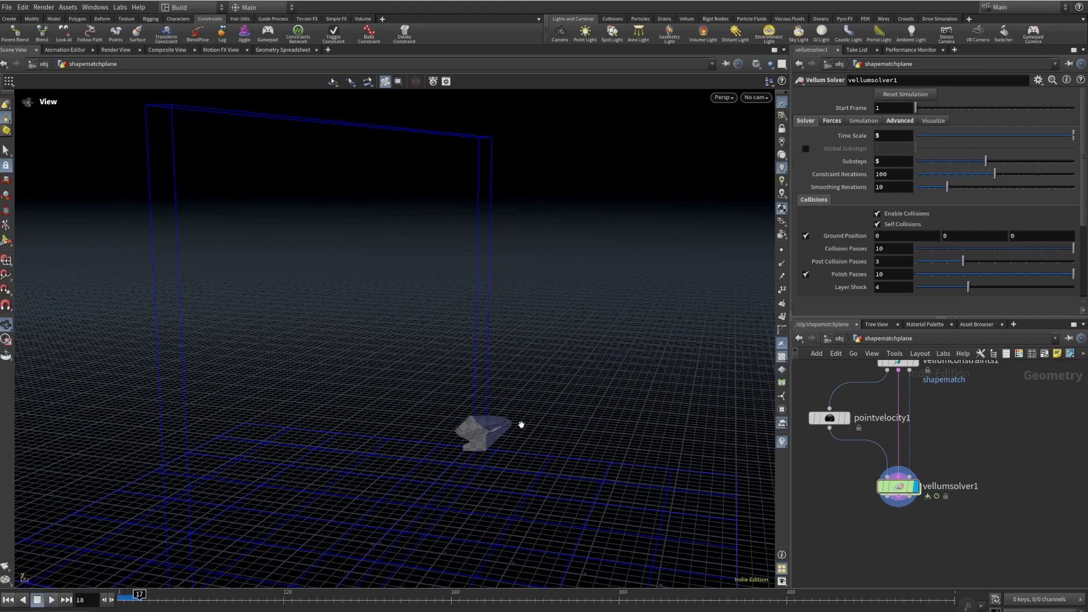
{"action": "scroll", "coordinate": [515, 449], "scroll_direction": "up", "scroll_amount": 12}
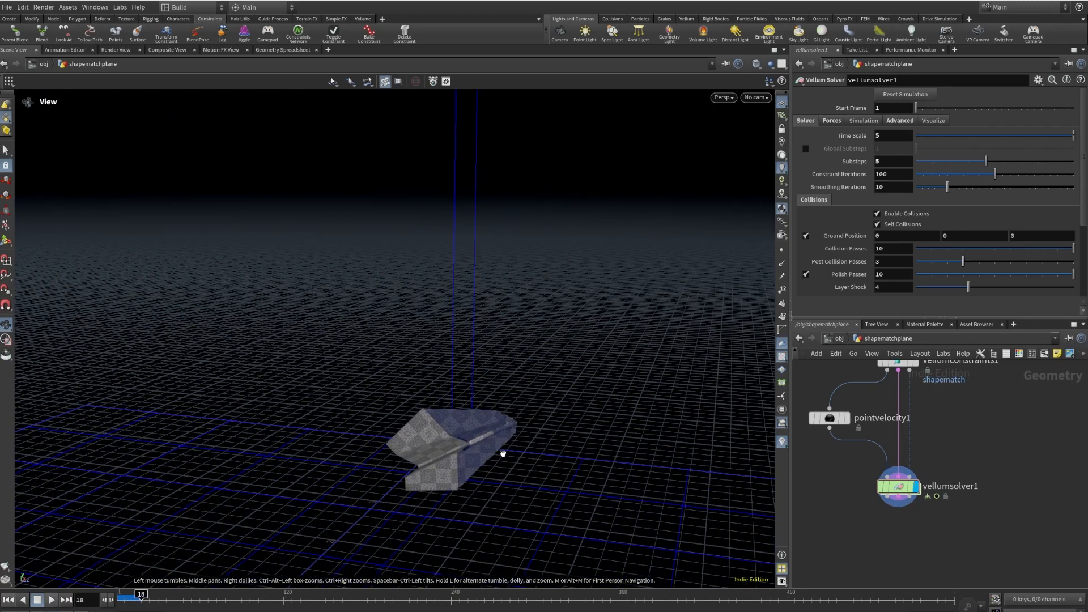
{"action": "left_click_drag", "start_coordinate": [526, 427], "coordinate": [240, 391]}
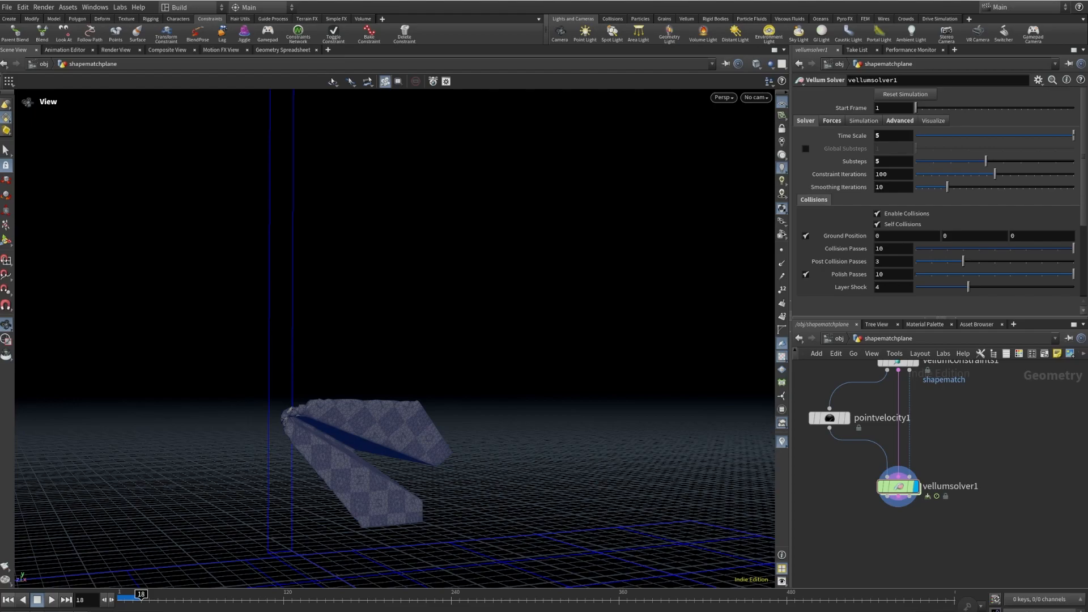
{"action": "scroll", "coordinate": [883, 516], "scroll_direction": "down", "scroll_amount": 3}
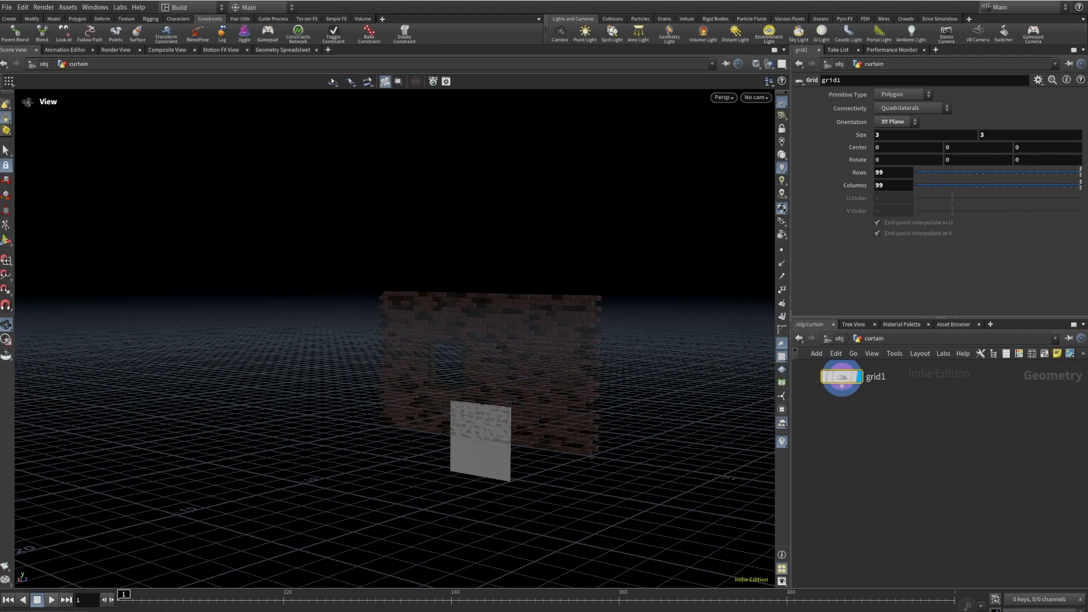
- Append a UV Unwrap node after grid1 in the curtain network and display it
{"action": "left_click_drag", "start_coordinate": [846, 391], "coordinate": [843, 437]}
{"action": "type", "text": "uvunwr"}
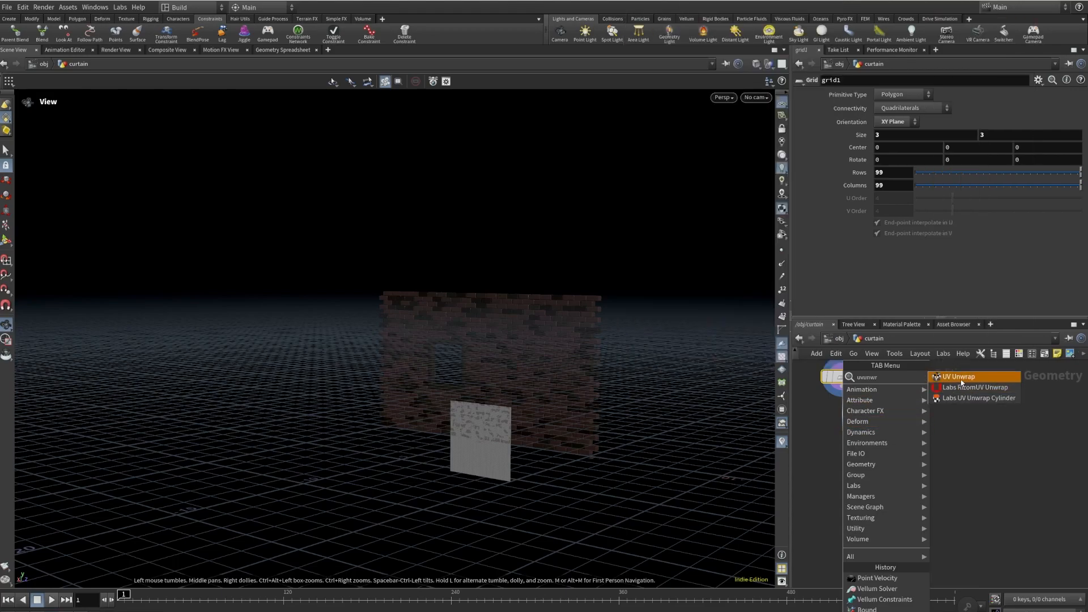
{"action": "key", "text": "Return"}
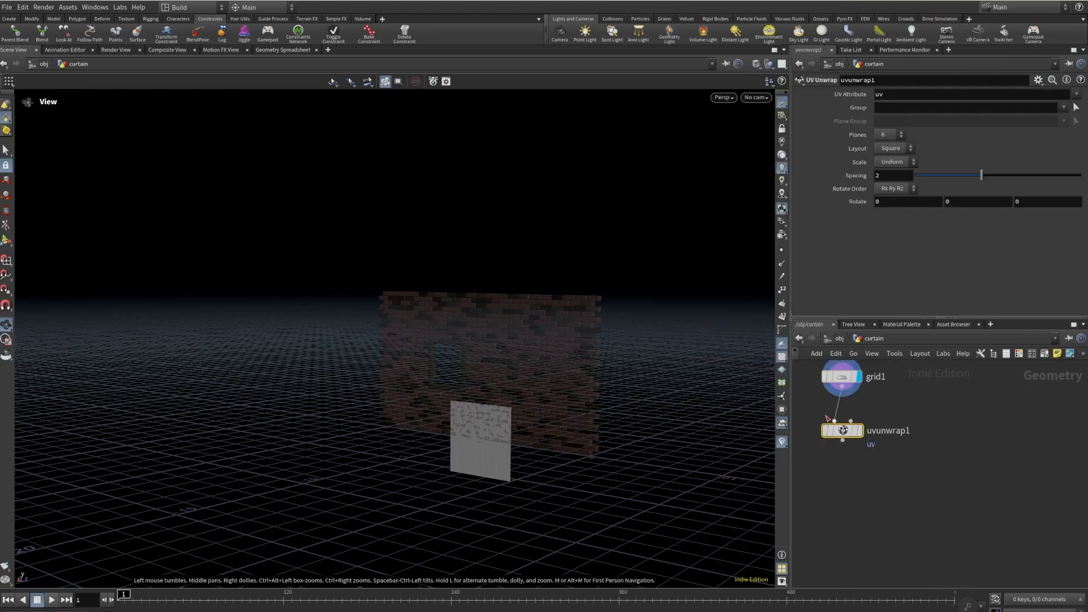
{"action": "left_click", "coordinate": [859, 430]}
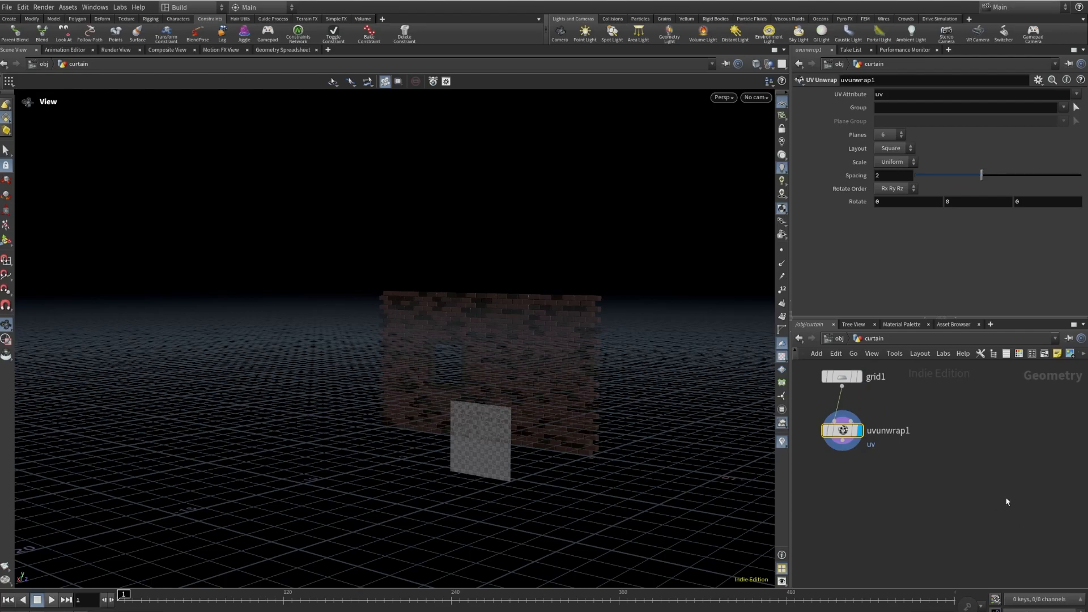
- Append a Transform node after uvunwrap1 and display it
{"action": "scroll", "coordinate": [821, 444], "scroll_direction": "up", "scroll_amount": 4}
{"action": "left_click_drag", "start_coordinate": [899, 425], "coordinate": [910, 482]}
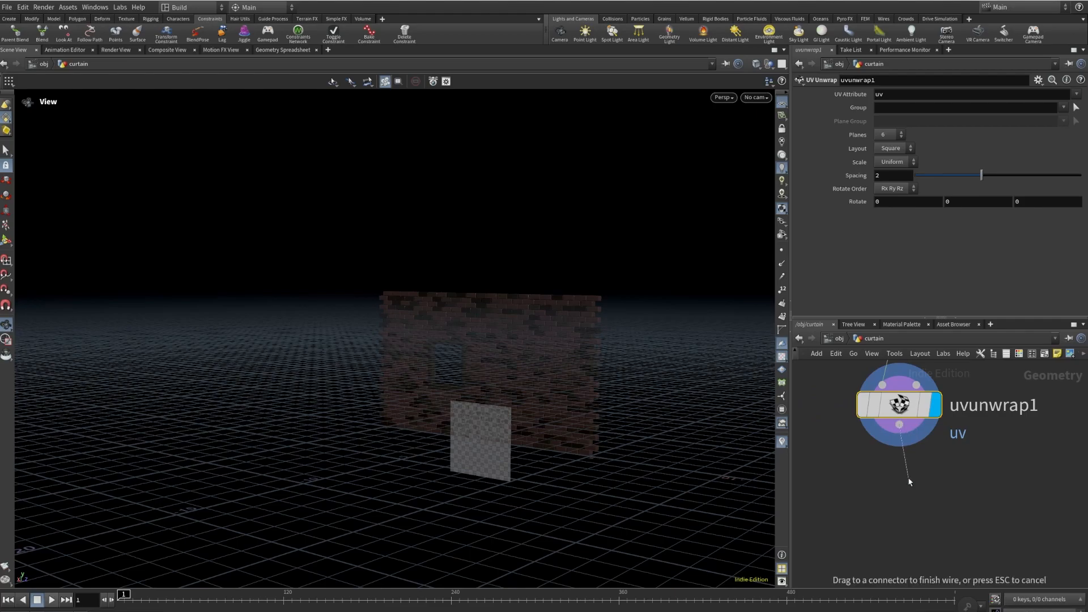
{"action": "key", "text": "Tab"}
{"action": "type", "text": "trans"}
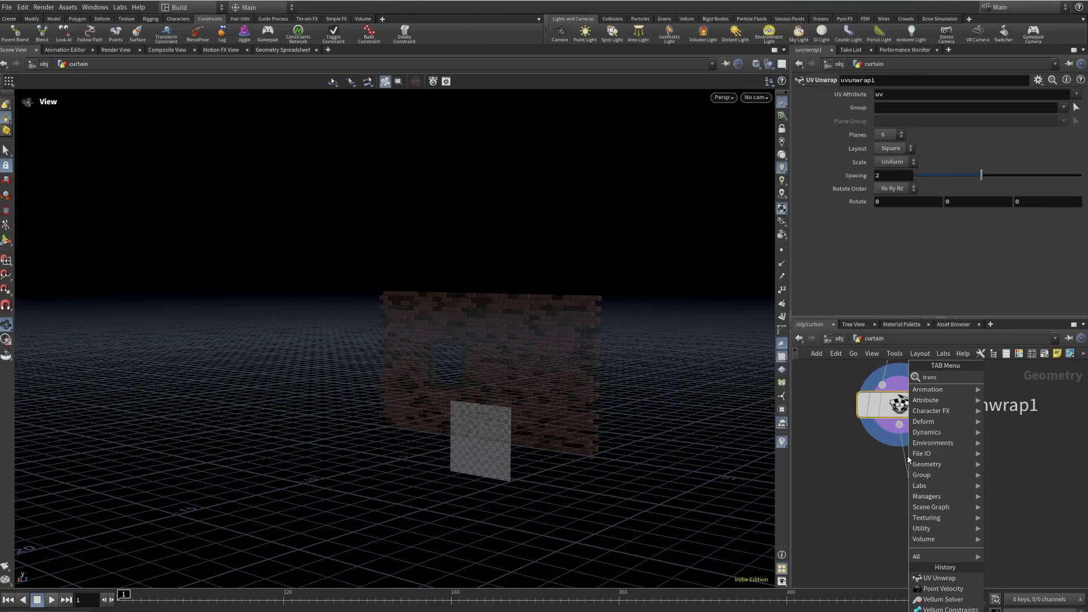
{"action": "key", "text": "Return"}
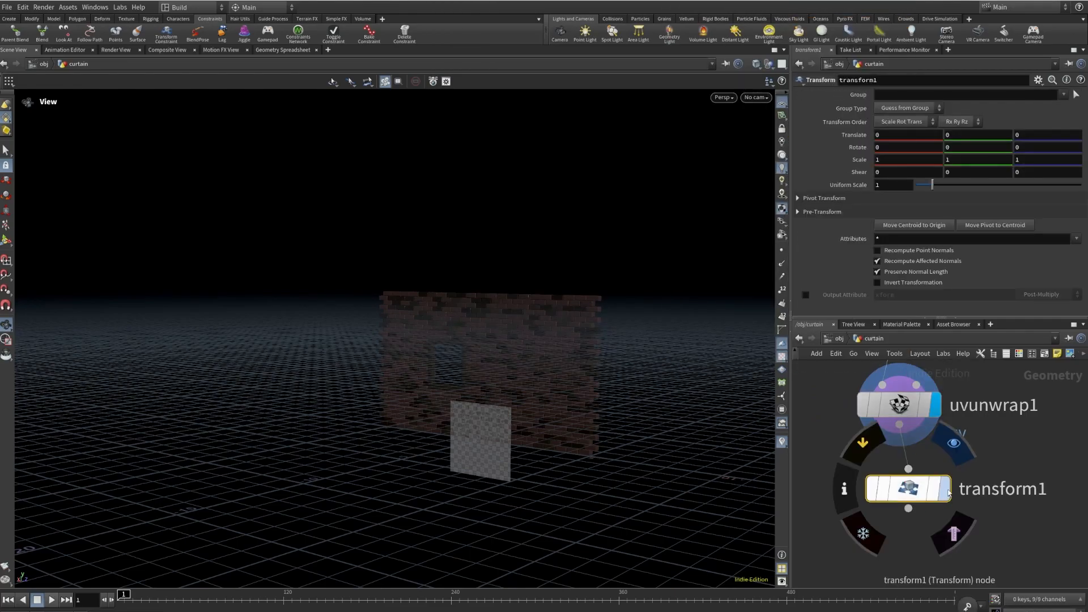
{"action": "left_click", "coordinate": [946, 489]}
- Set the curtain transform's translation to 3 in X, 2.8 in Y and -0.165 in Z
{"action": "left_click", "coordinate": [884, 136]}
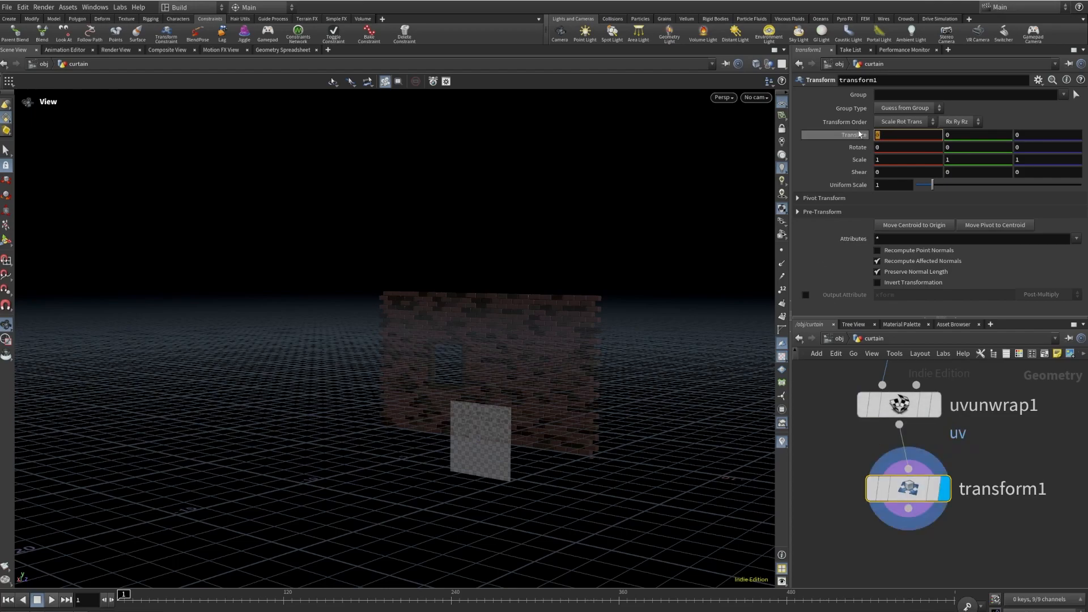
{"action": "type", "text": "3"}
{"action": "key", "text": "Return"}
{"action": "left_click", "coordinate": [970, 136]}
{"action": "key", "text": "BackSpace"}
{"action": "type", "text": "2.8"}
{"action": "key", "text": "Return"}
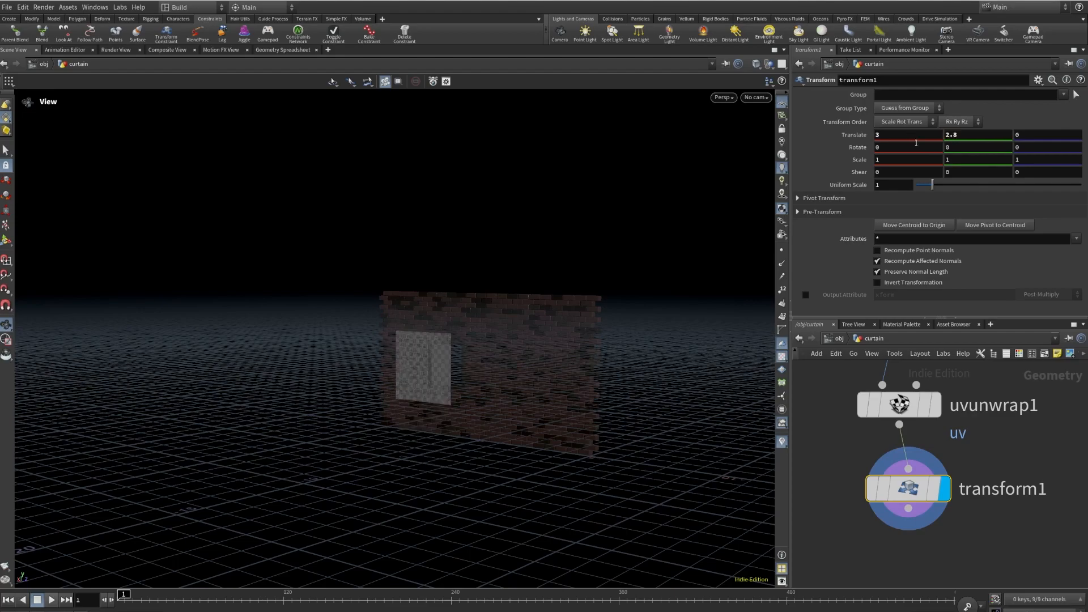
{"action": "left_click", "coordinate": [1036, 136]}
{"action": "type", "text": "-0.165"}
{"action": "key", "text": "Return"}
- Append a Group node after transform1 and display it
{"action": "left_click_drag", "start_coordinate": [459, 340], "coordinate": [224, 408]}
{"action": "left_click_drag", "start_coordinate": [216, 301], "coordinate": [300, 250]}
{"action": "scroll", "coordinate": [874, 517], "scroll_direction": "down", "scroll_amount": 1}
{"action": "middle_click", "coordinate": [906, 493]}
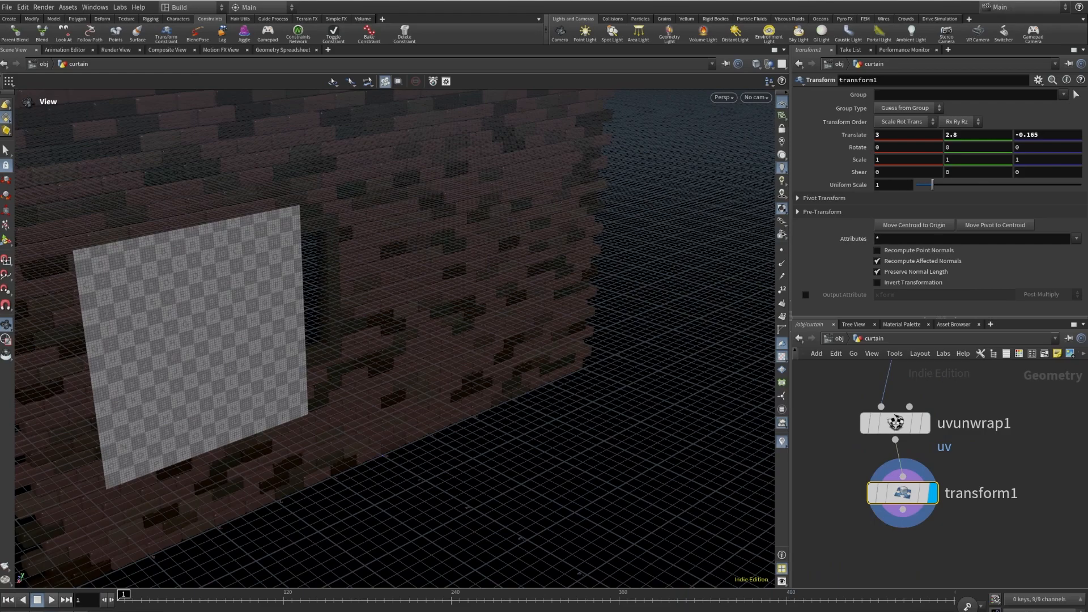
{"action": "key", "text": "Tab"}
{"action": "type", "text": "group"}
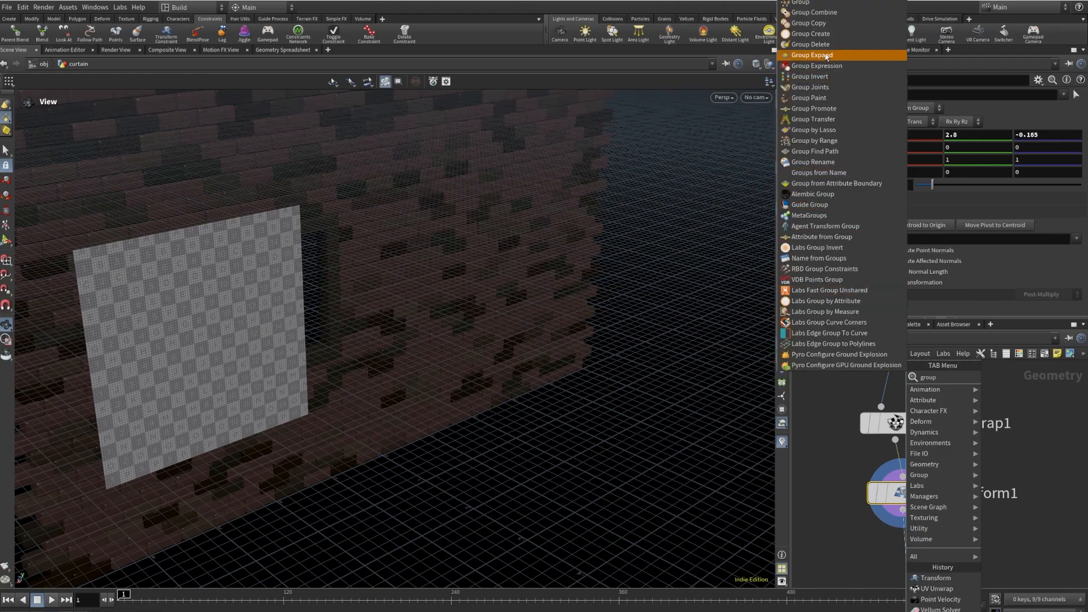
{"action": "left_click", "coordinate": [821, 5]}
{"action": "left_click", "coordinate": [906, 563]}
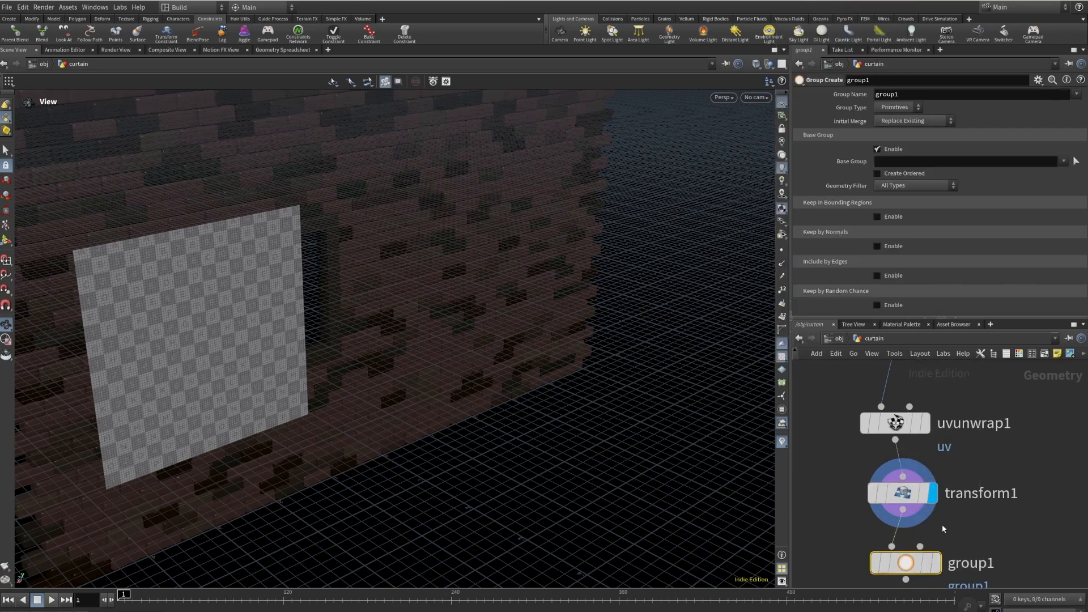
{"action": "left_click", "coordinate": [935, 564]}
{"action": "scroll", "coordinate": [974, 532], "scroll_direction": "down", "scroll_amount": 3}
{"action": "middle_click_drag", "start_coordinate": [974, 531], "coordinate": [918, 449]}
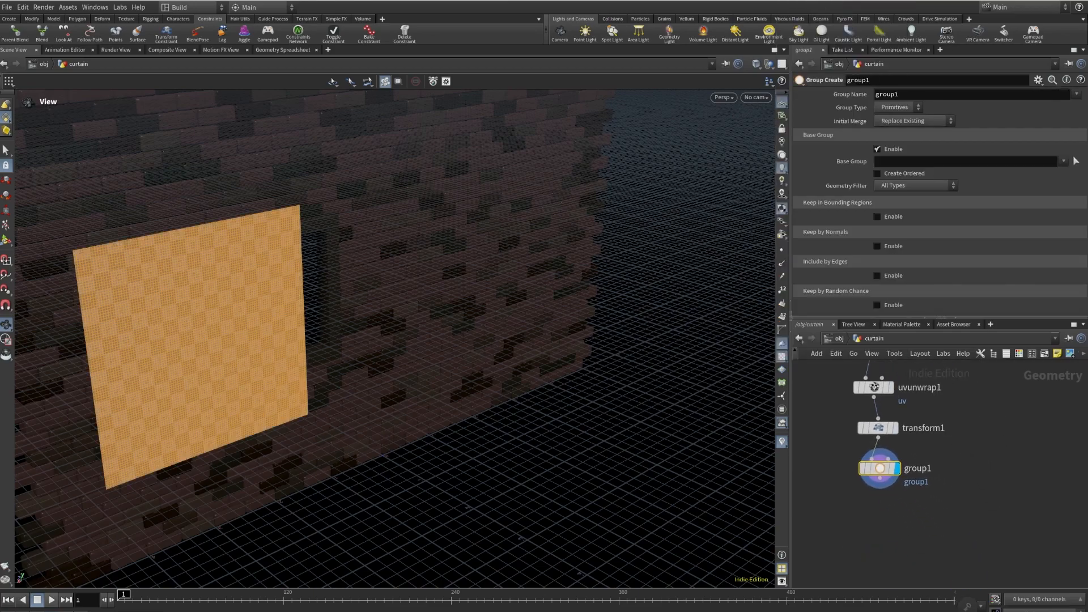
- Change the group type to Points and name the group pin
{"action": "left_click", "coordinate": [898, 108]}
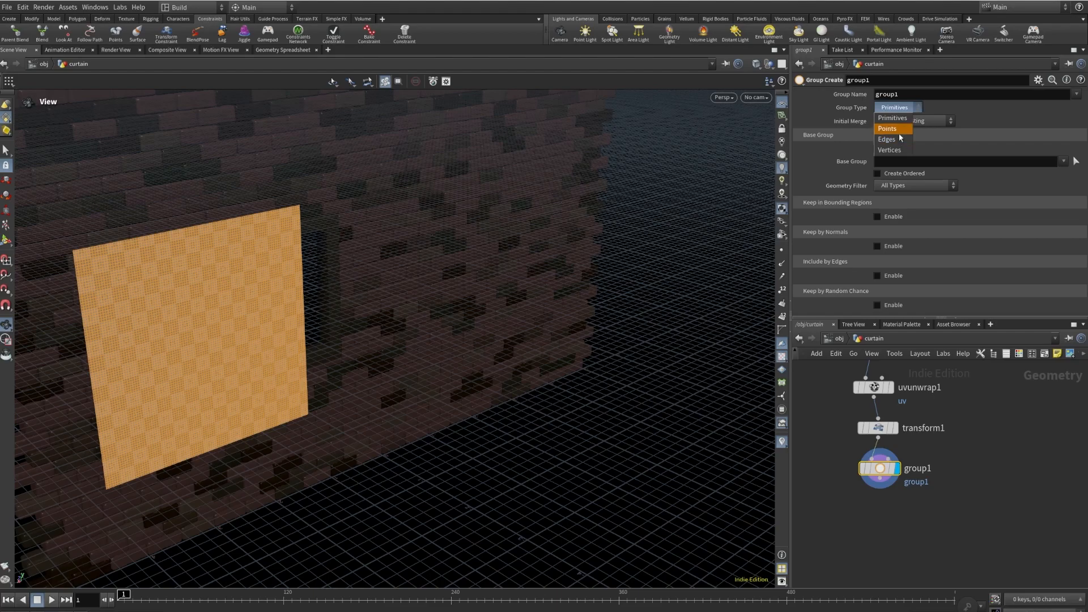
{"action": "left_click", "coordinate": [900, 131]}
{"action": "left_click", "coordinate": [930, 94]}
{"action": "type", "text": "pin"}
{"action": "key", "text": "Return"}
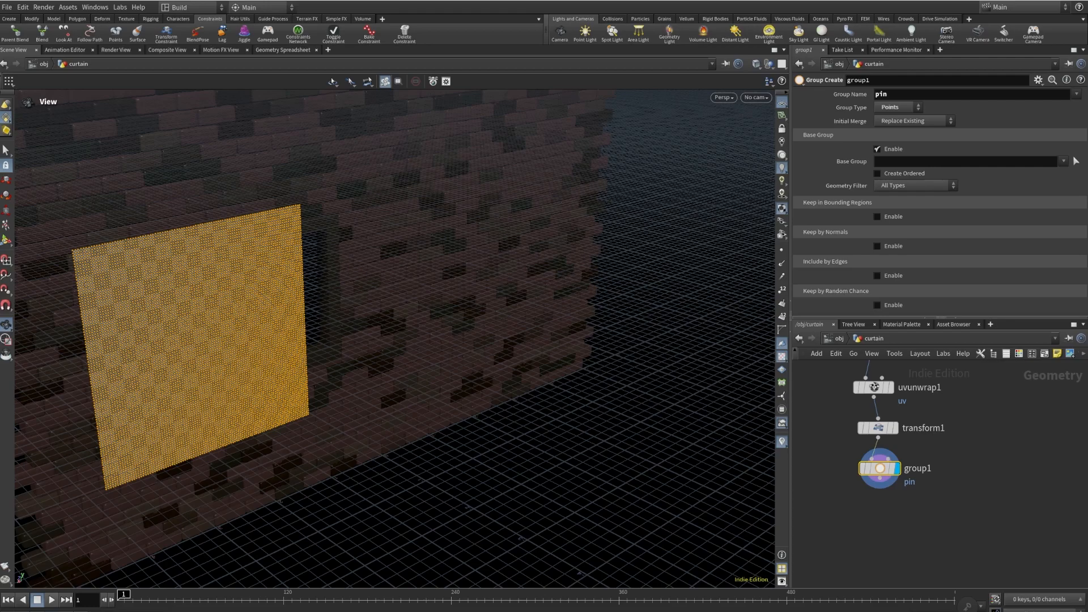
- Disable the base group and keep points within a bounding box with X size 4.5, centred at 2.6, 4.8, 0 over the curtain's top edge
{"action": "left_click", "coordinate": [878, 149]}
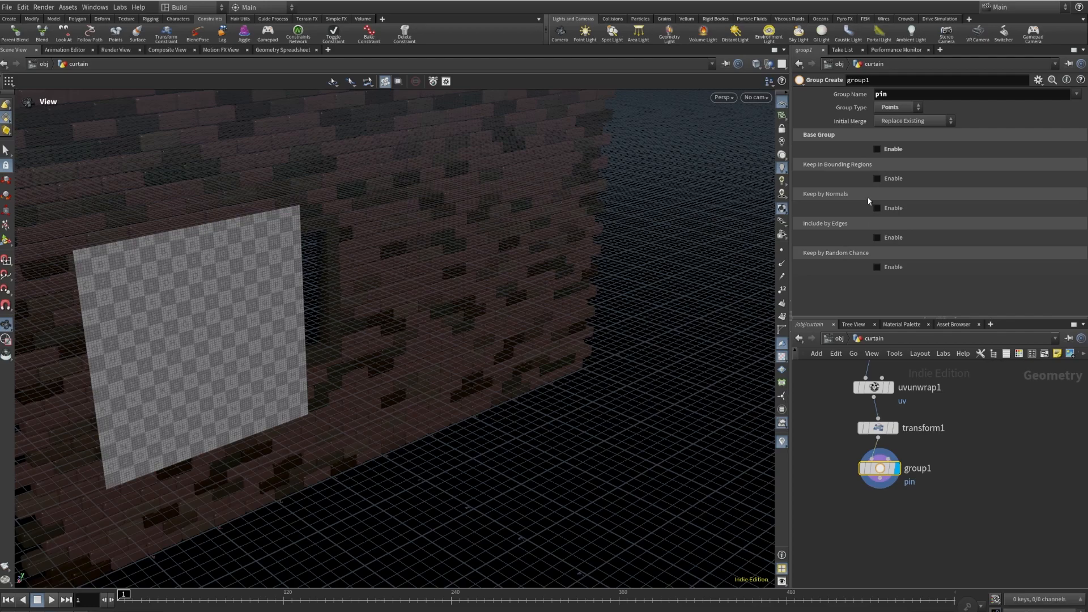
{"action": "left_click", "coordinate": [878, 178]}
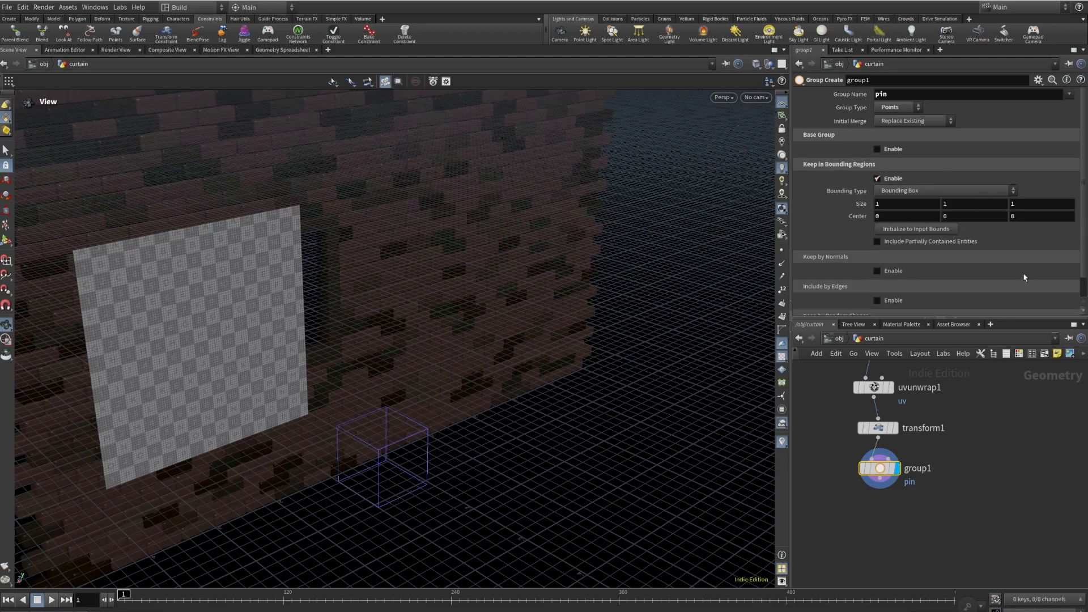
{"action": "middle_click_drag", "start_coordinate": [881, 218], "coordinate": [1020, 211]}
{"action": "middle_click_drag", "start_coordinate": [891, 207], "coordinate": [1064, 227]}
{"action": "left_click_drag", "start_coordinate": [168, 230], "coordinate": [510, 238]}
{"action": "right_click_drag", "start_coordinate": [144, 211], "coordinate": [567, 213]}
{"action": "middle_click_drag", "start_coordinate": [216, 255], "coordinate": [580, 213]}
{"action": "right_click_drag", "start_coordinate": [210, 221], "coordinate": [262, 217]}
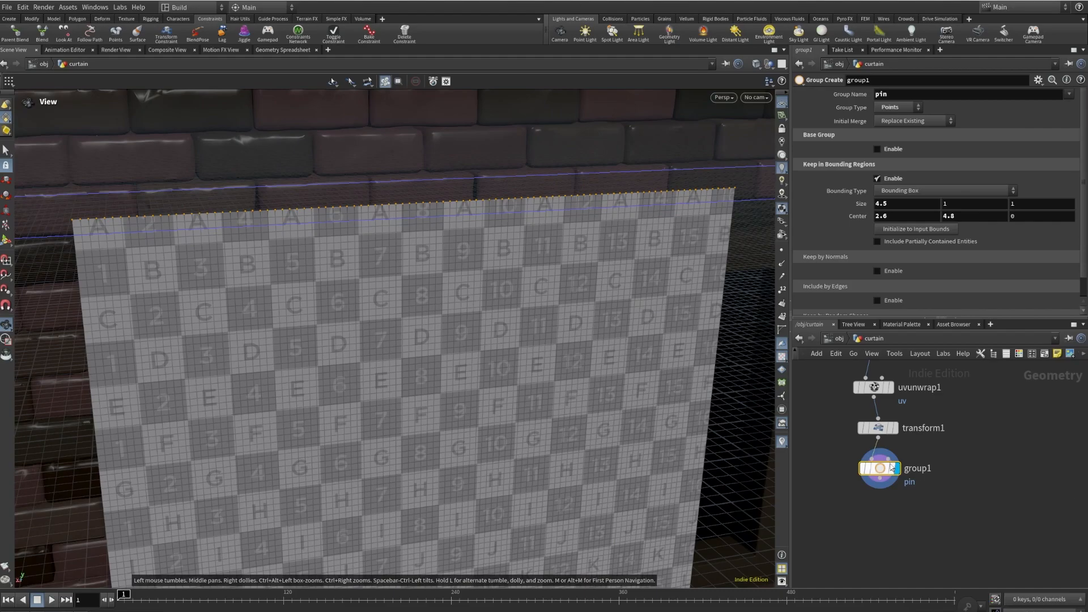
- Append a Group by Range node after group1 and display it
{"action": "left_click_drag", "start_coordinate": [879, 479], "coordinate": [878, 522]}
{"action": "type", "text": "gr"}
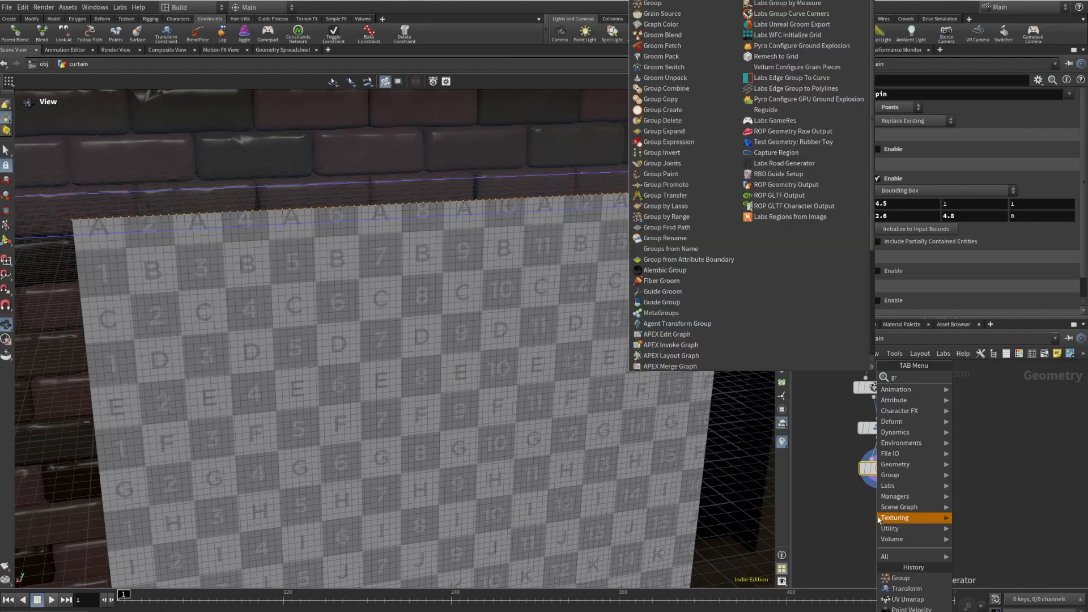
{"action": "type", "text": "oupra"}
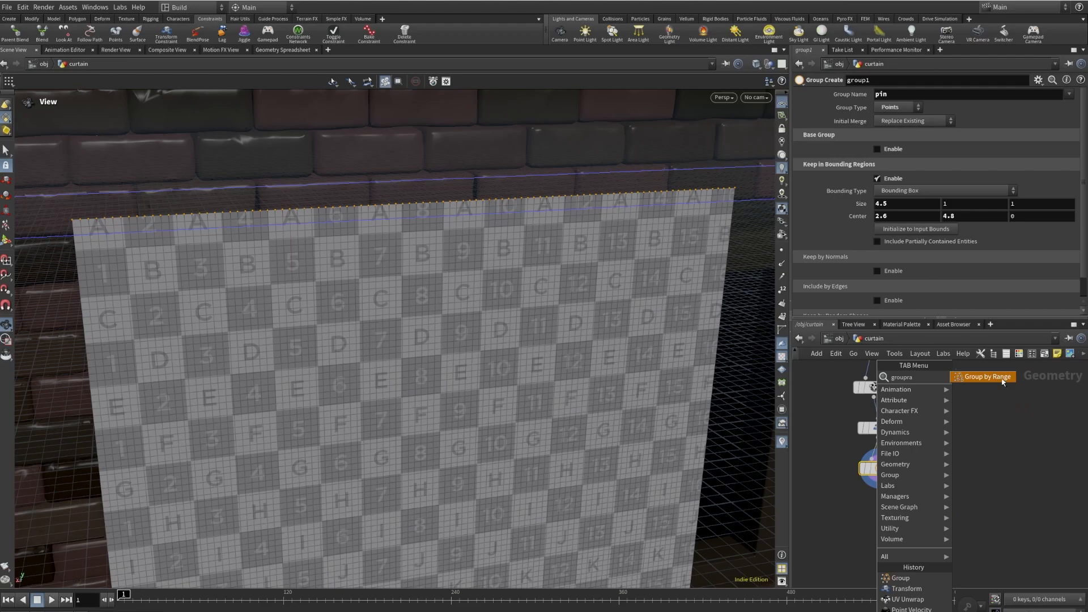
{"action": "left_click", "coordinate": [992, 387]}
{"action": "left_click", "coordinate": [895, 520]}
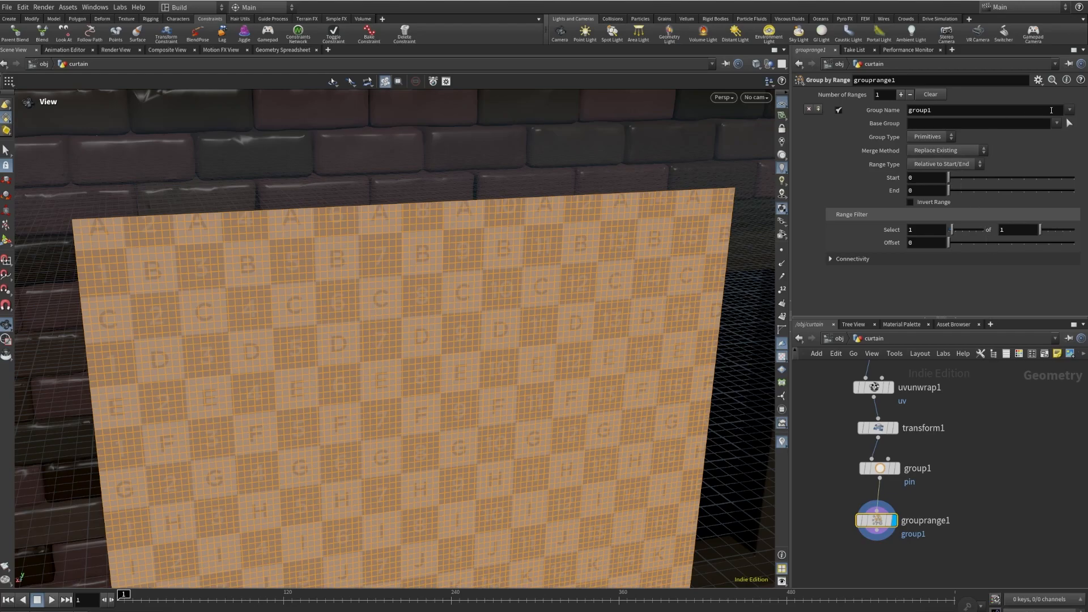
- Target the pin group in the range node, with group type Points and merge method Intersect with Existing
{"action": "left_click", "coordinate": [1069, 112]}
{"action": "left_click", "coordinate": [1073, 120]}
{"action": "left_click", "coordinate": [932, 139]}
{"action": "left_click", "coordinate": [921, 147]}
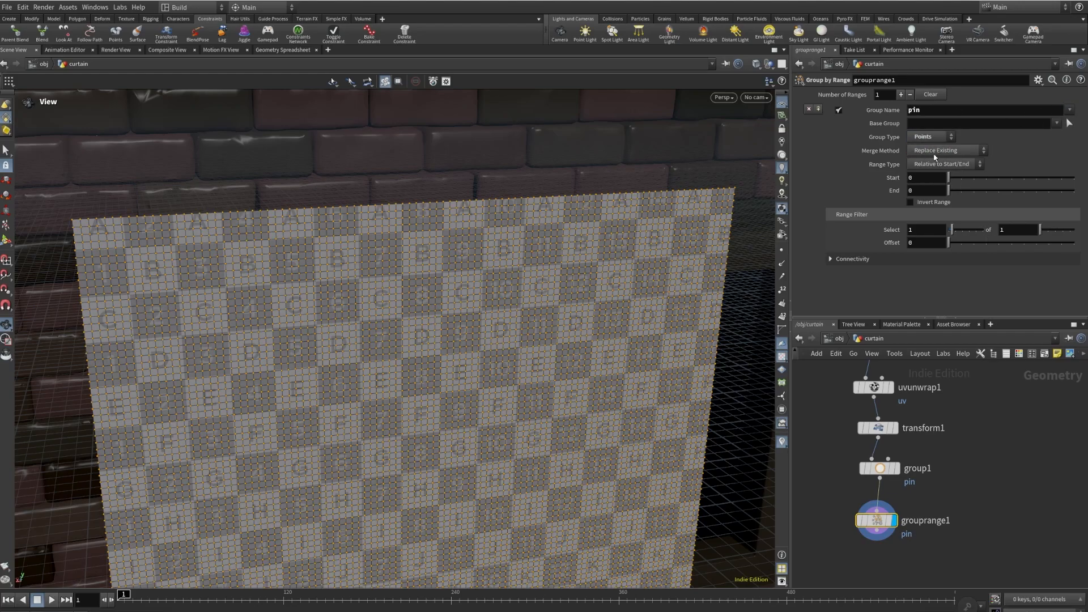
{"action": "left_click", "coordinate": [935, 151]}
{"action": "left_click", "coordinate": [934, 180]}
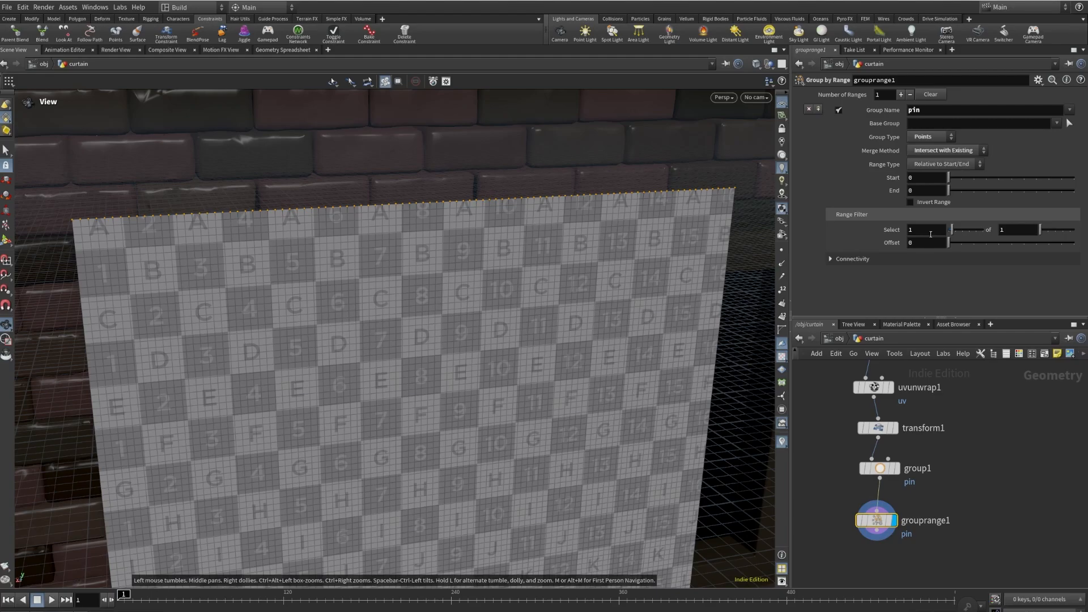
- Set the range filter to select 1 of 4 points with an offset of -1
{"action": "left_click", "coordinate": [1025, 231]}
{"action": "key", "text": "Return"}
{"action": "left_click", "coordinate": [926, 243]}
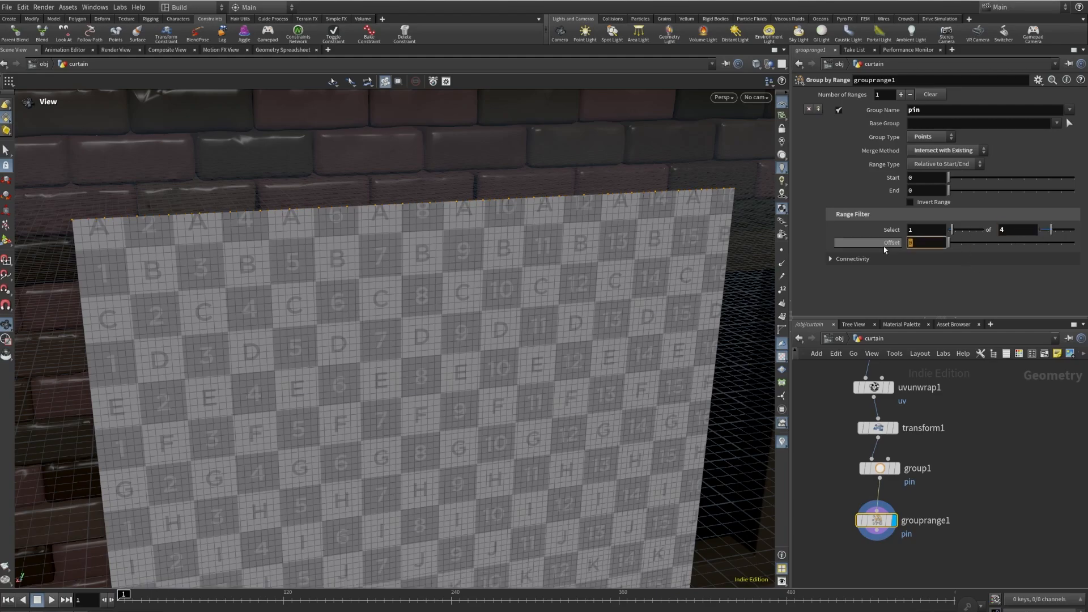
{"action": "type", "text": "-1"}
{"action": "key", "text": "Return"}
{"action": "left_click_drag", "start_coordinate": [194, 218], "coordinate": [744, 193]}
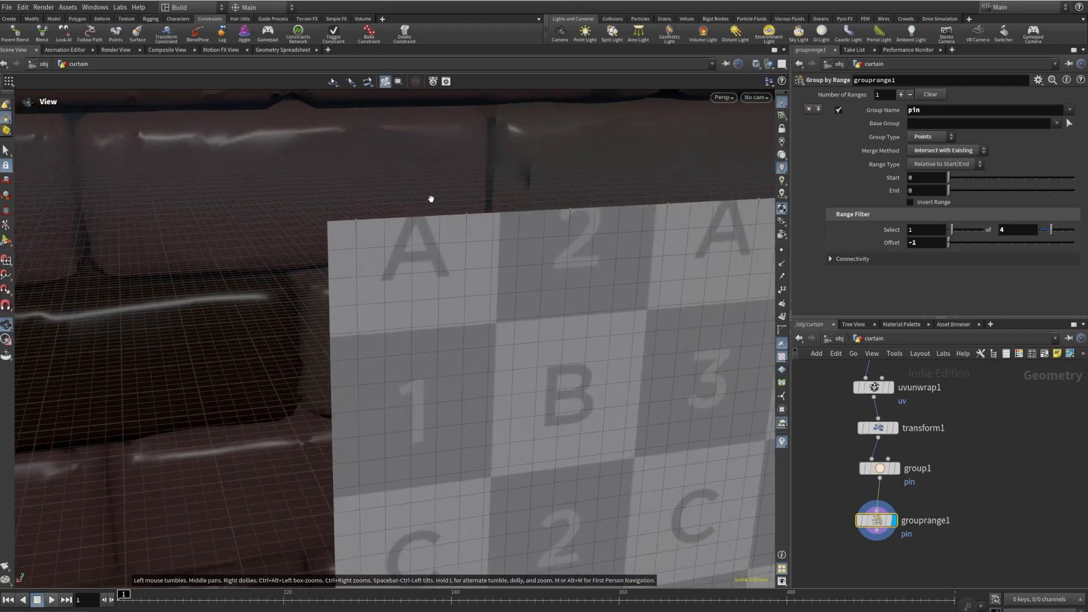
- Append a Vellum Configure Cloth node after grouprange1 and display it
{"action": "right_click_drag", "start_coordinate": [476, 275], "coordinate": [358, 271]}
{"action": "middle_click_drag", "start_coordinate": [526, 266], "coordinate": [229, 241]}
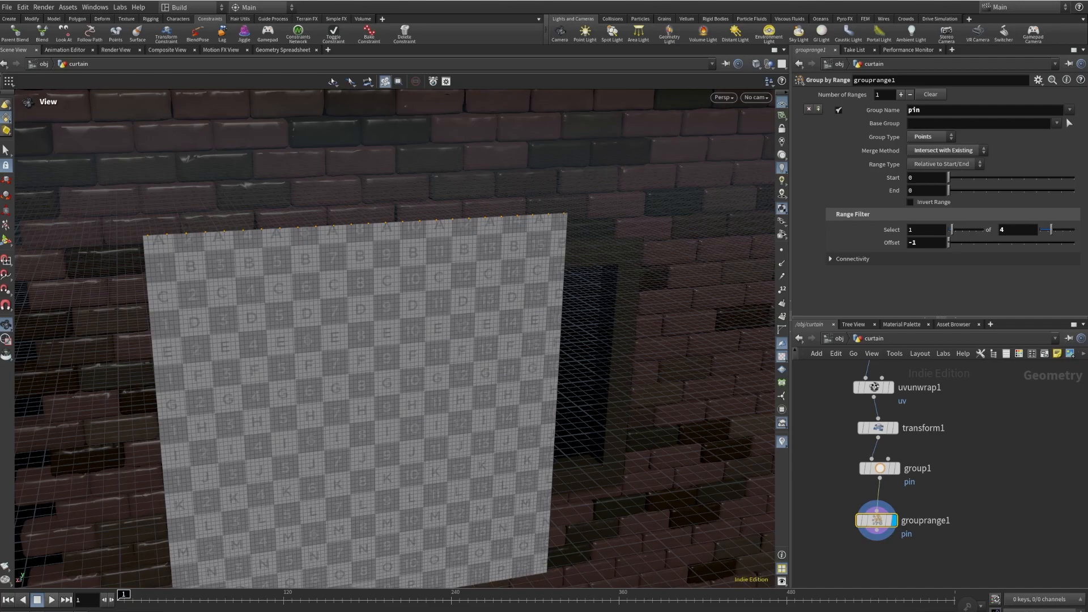
{"action": "middle_click_drag", "start_coordinate": [866, 546], "coordinate": [863, 447]}
{"action": "left_click_drag", "start_coordinate": [874, 440], "coordinate": [867, 485]}
{"action": "type", "text": "ve"}
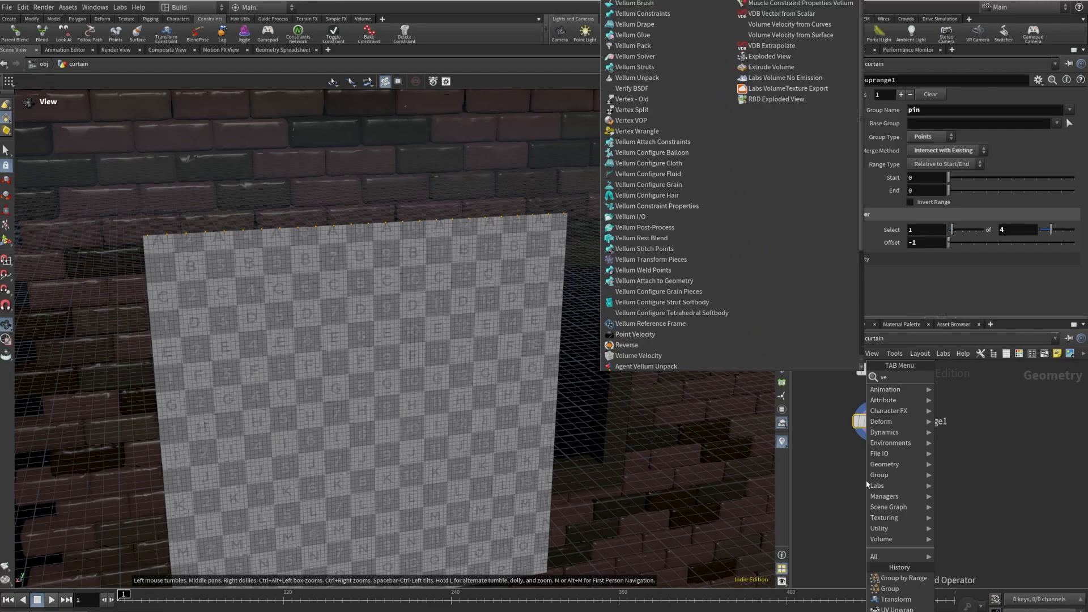
{"action": "type", "text": "llum c"}
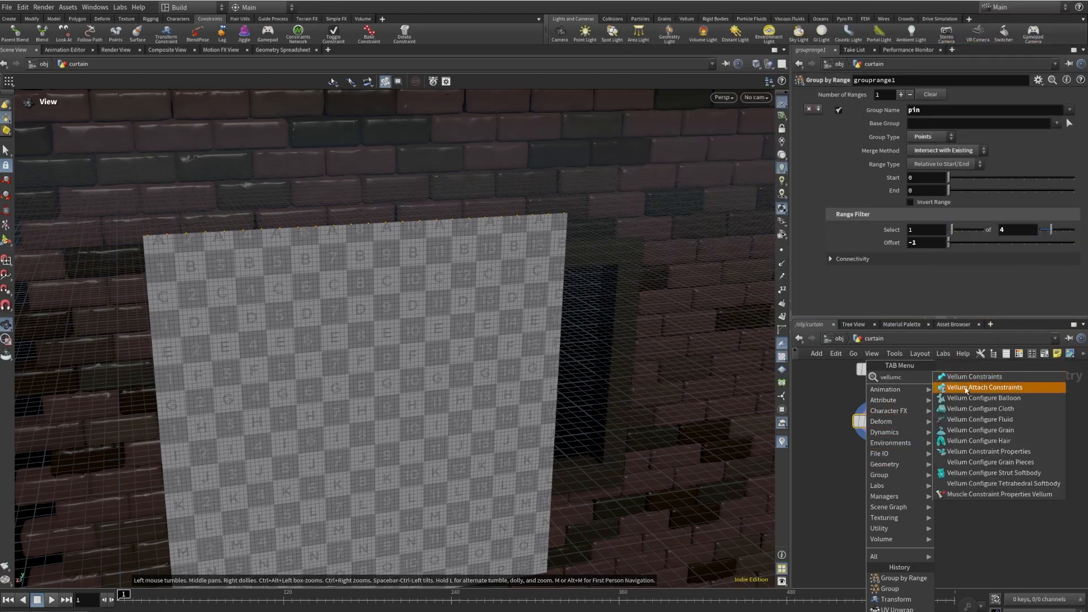
{"action": "left_click", "coordinate": [975, 409]}
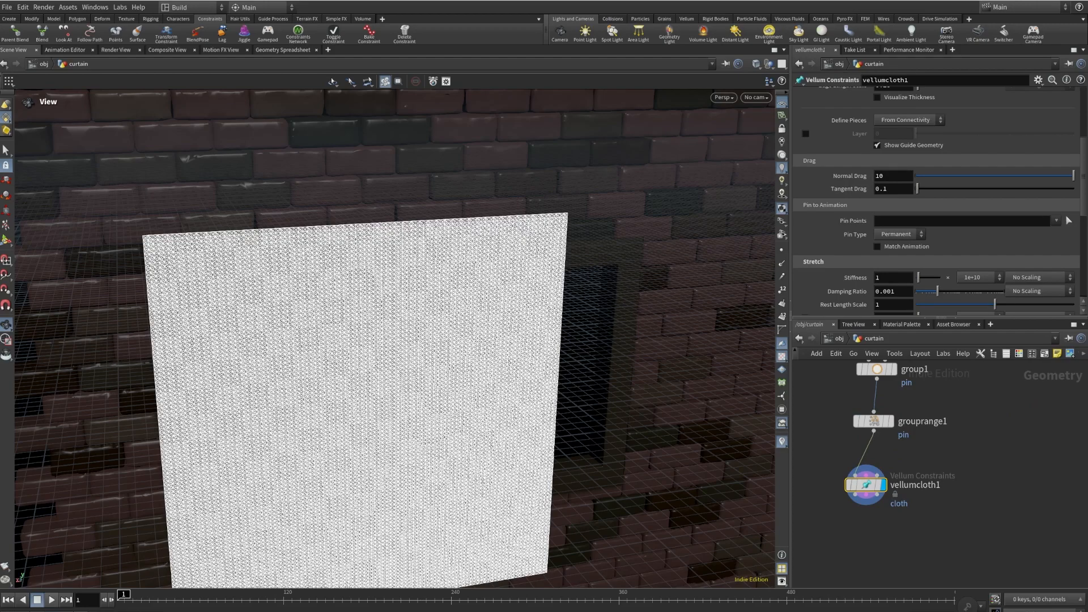
- Turn on thickness visualization for the curtain cloth and switch both its mass and thickness to Set Uniform
{"action": "scroll", "coordinate": [876, 218], "scroll_direction": "up", "scroll_amount": 5}
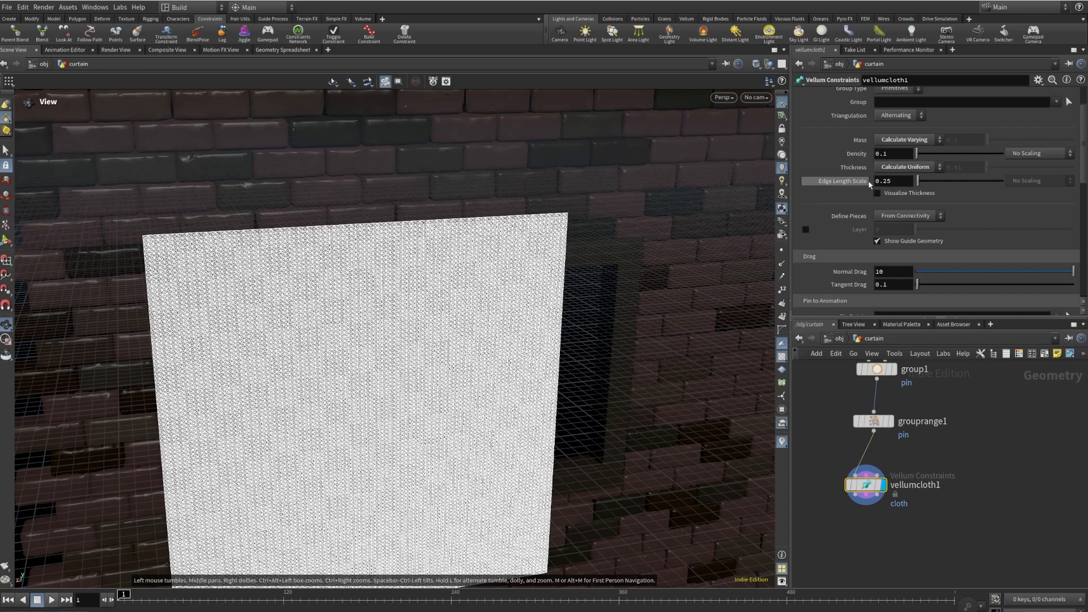
{"action": "left_click", "coordinate": [877, 242]}
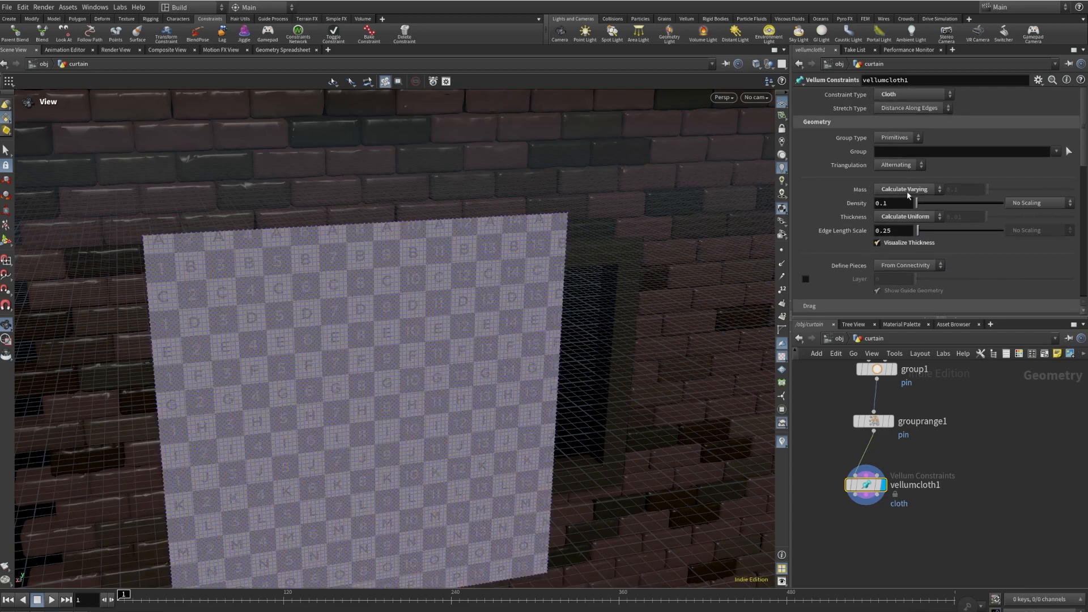
{"action": "left_click", "coordinate": [908, 190]}
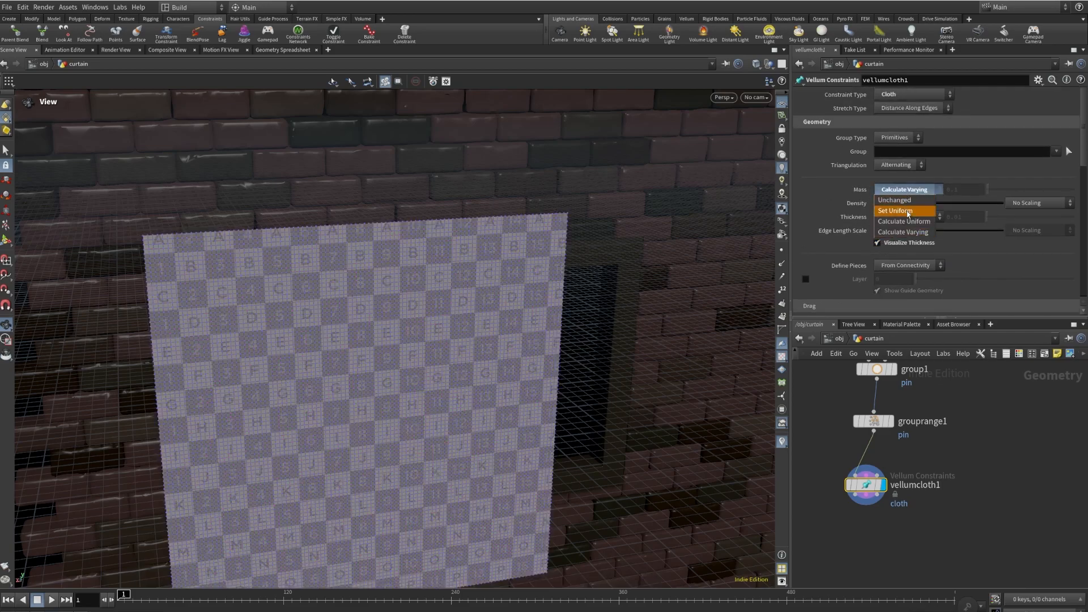
{"action": "left_click", "coordinate": [908, 210]}
{"action": "left_click", "coordinate": [907, 209]}
{"action": "left_click", "coordinate": [904, 223]}
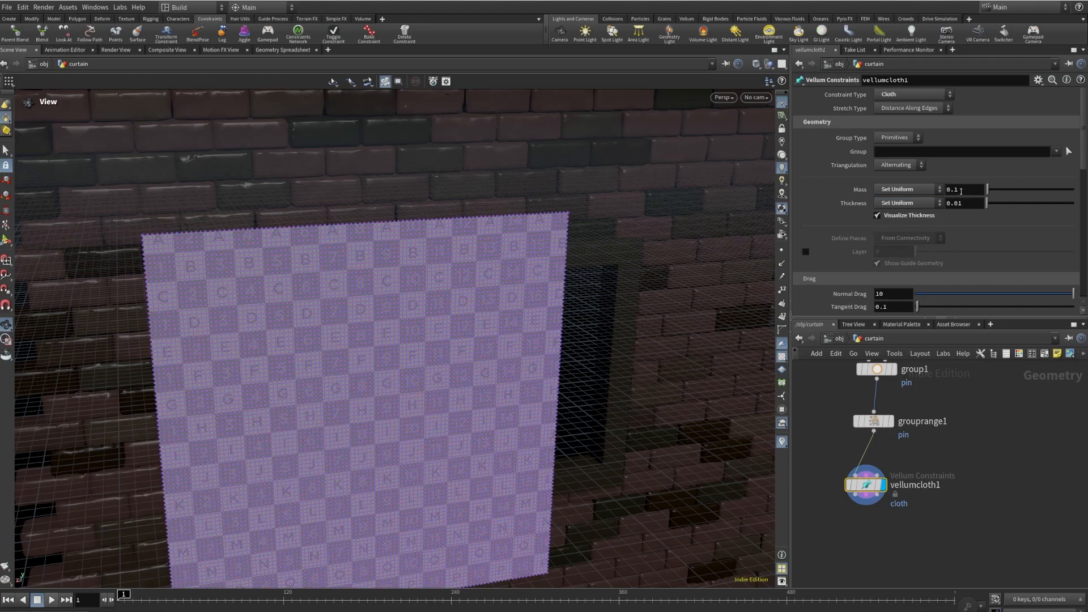
- Set the curtain cloth's uniform mass to 0.2 and its uniform thickness to 0.005
{"action": "left_click_drag", "start_coordinate": [959, 192], "coordinate": [954, 193]}
{"action": "type", "text": "2"}
{"action": "key", "text": "Return"}
{"action": "left_click", "coordinate": [967, 206]}
{"action": "key", "text": "Return"}
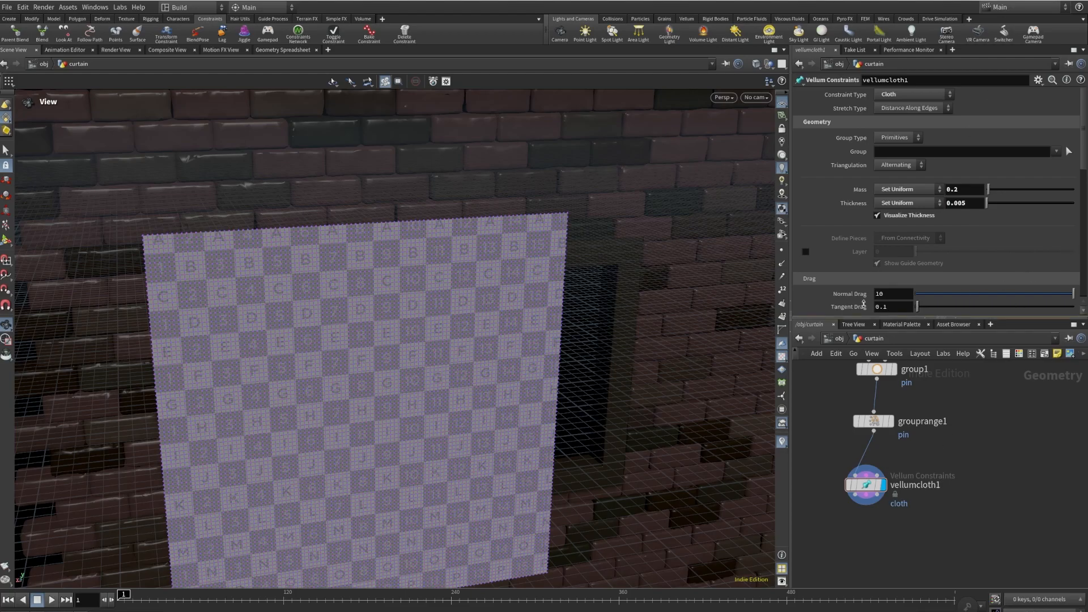
- Set the curtain cloth's stretch damping ratio to 0.01
{"action": "scroll", "coordinate": [864, 254], "scroll_direction": "down", "scroll_amount": 5}
{"action": "left_click_drag", "start_coordinate": [896, 250], "coordinate": [887, 249]}
{"action": "type", "text": "1"}
{"action": "key", "text": "Return"}
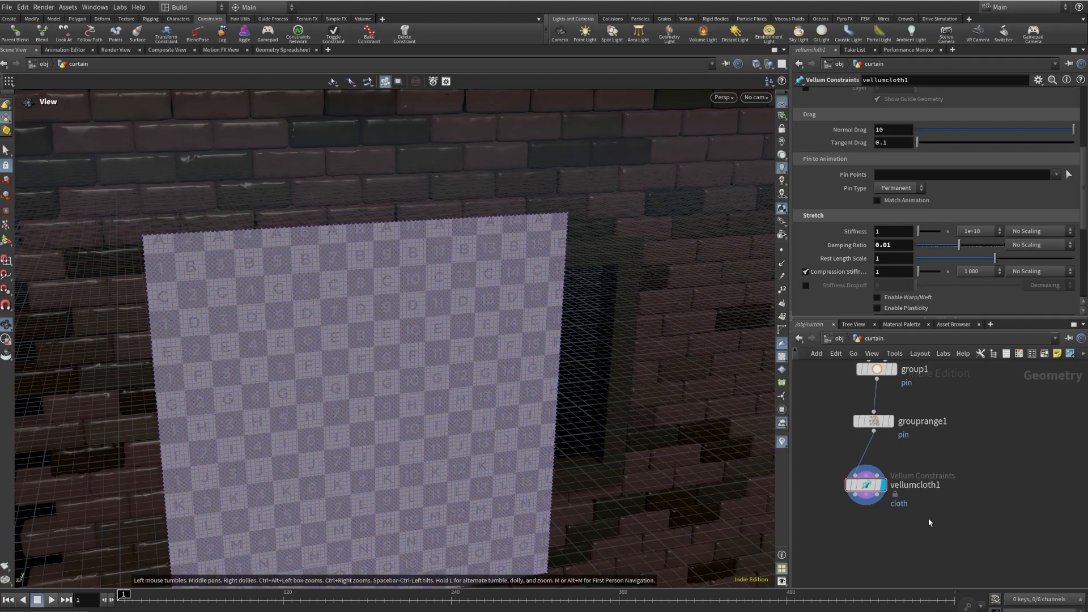
{"action": "middle_click_drag", "start_coordinate": [929, 523], "coordinate": [943, 438]}
{"action": "key", "text": "Tab"}
{"action": "type", "text": "vellumcon"}
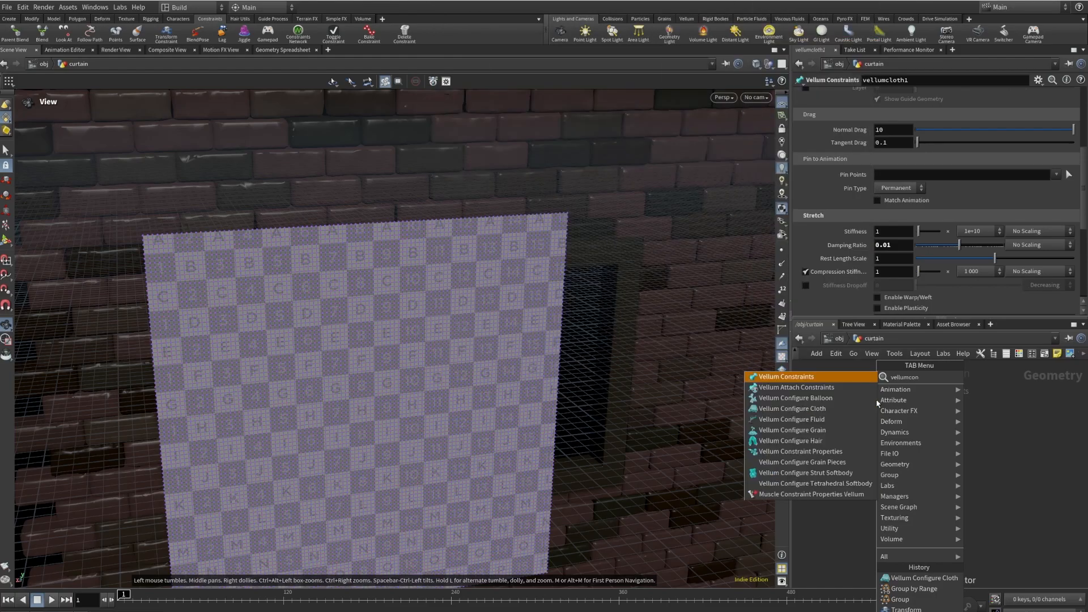
{"action": "left_click", "coordinate": [876, 402]}
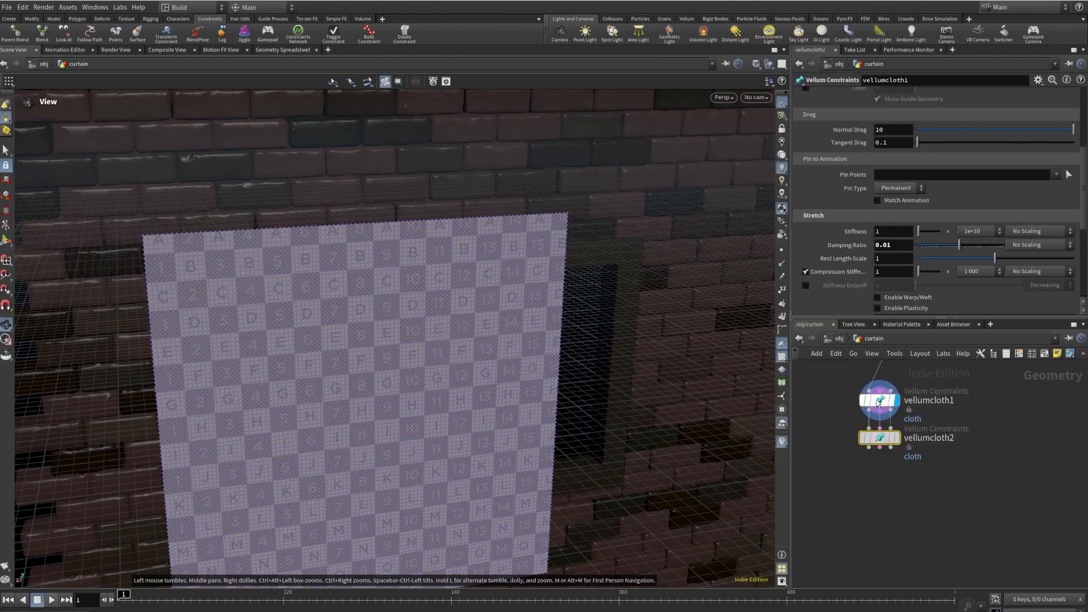
{"action": "key", "text": "ctrl+z"}
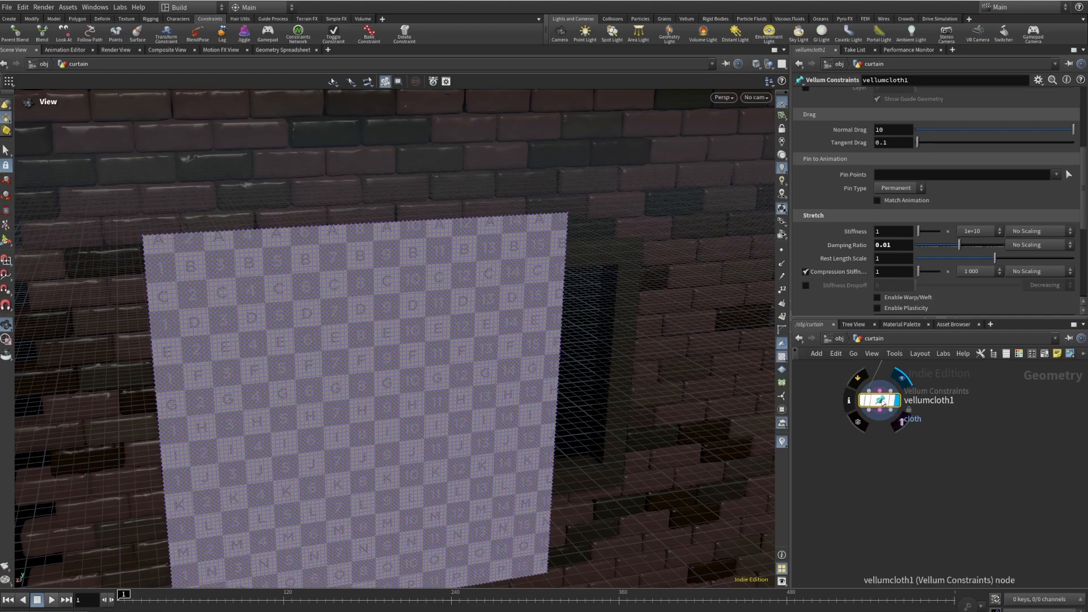
{"action": "key", "text": "Tab"}
{"action": "type", "text": "vellumcons"}
{"action": "key", "text": "Return"}
{"action": "key", "text": "Return"}
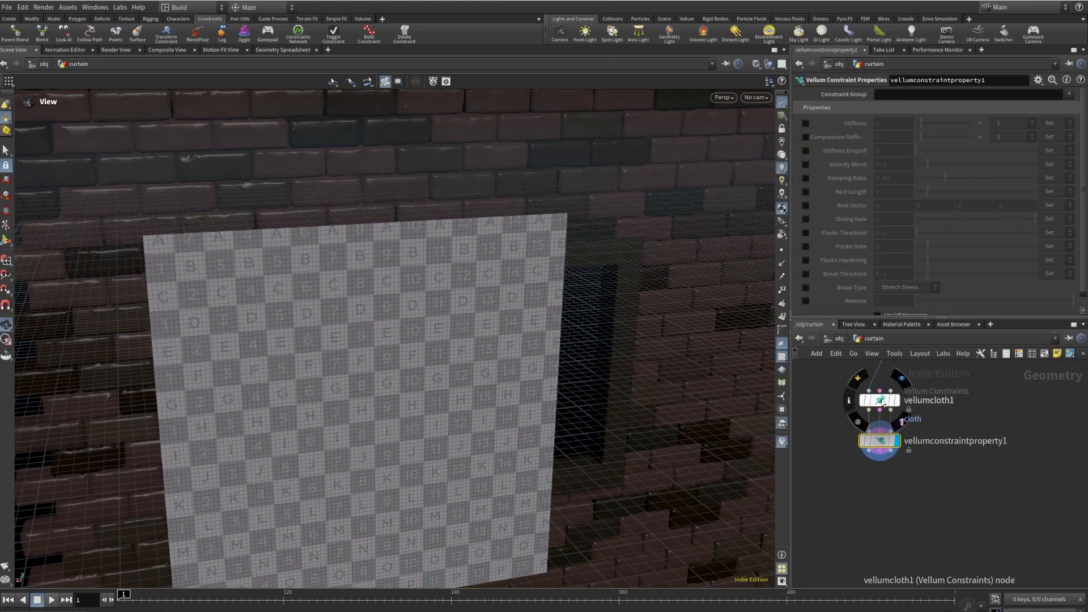
{"action": "key", "text": "ctrl+z"}
- Append a Vellum Constraints node after vellumcloth1 and set its constraint type to Pin to Target
{"action": "key", "text": "Tab"}
{"action": "type", "text": "vell"}
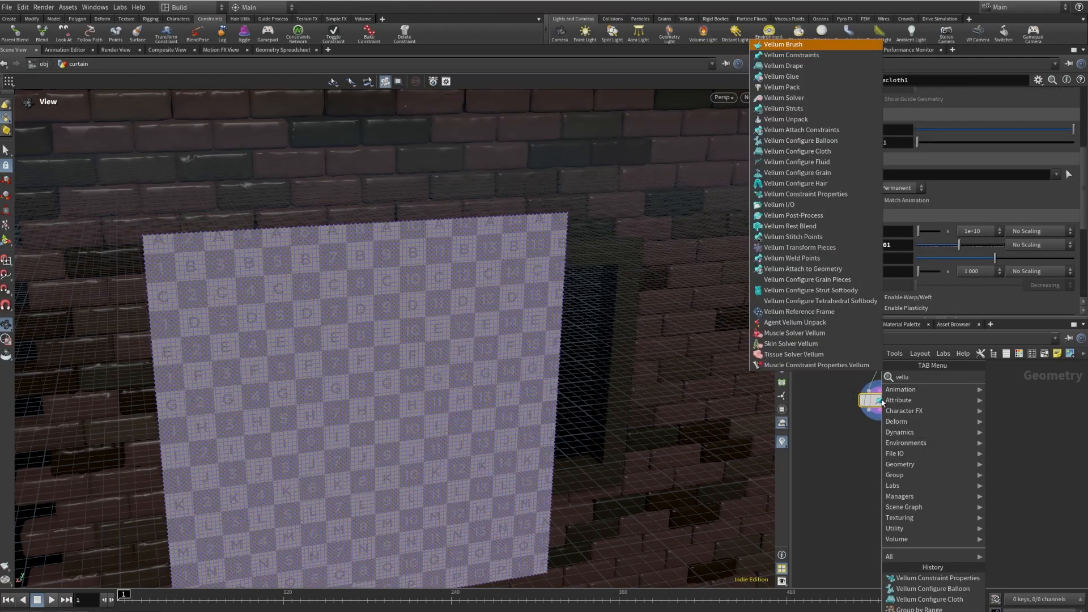
{"action": "key", "text": "Down"}
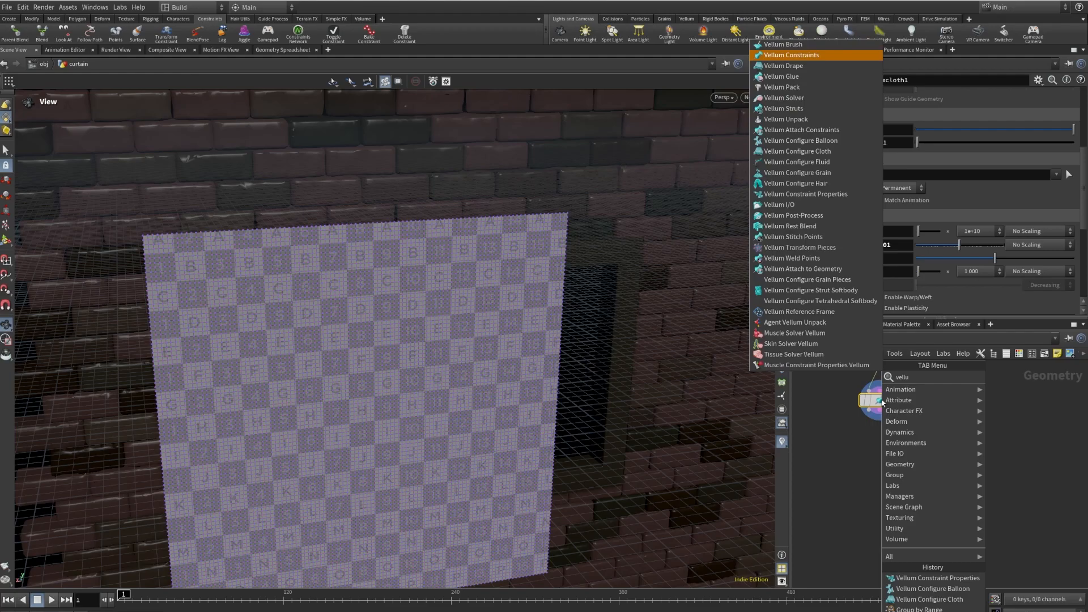
{"action": "key", "text": "Return"}
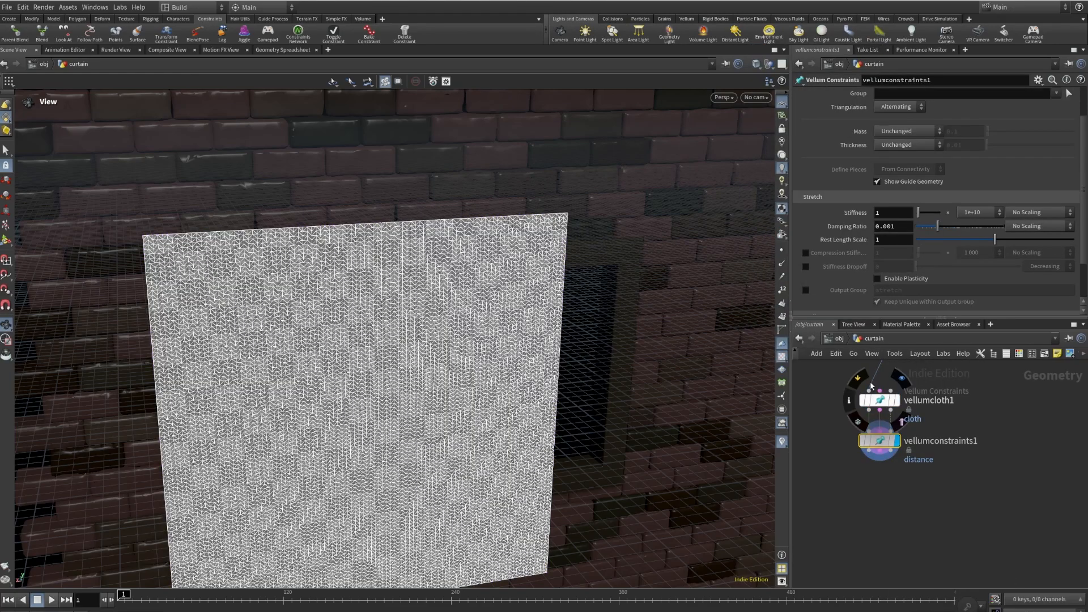
{"action": "scroll", "coordinate": [894, 142], "scroll_direction": "up", "scroll_amount": 2}
{"action": "left_click", "coordinate": [896, 94]}
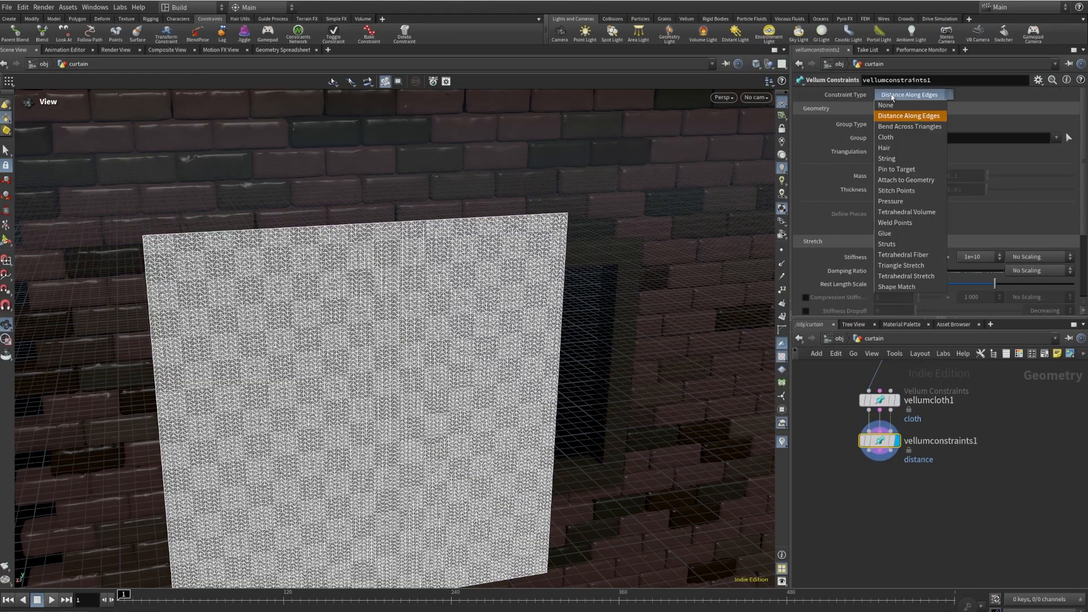
{"action": "left_click", "coordinate": [902, 170]}
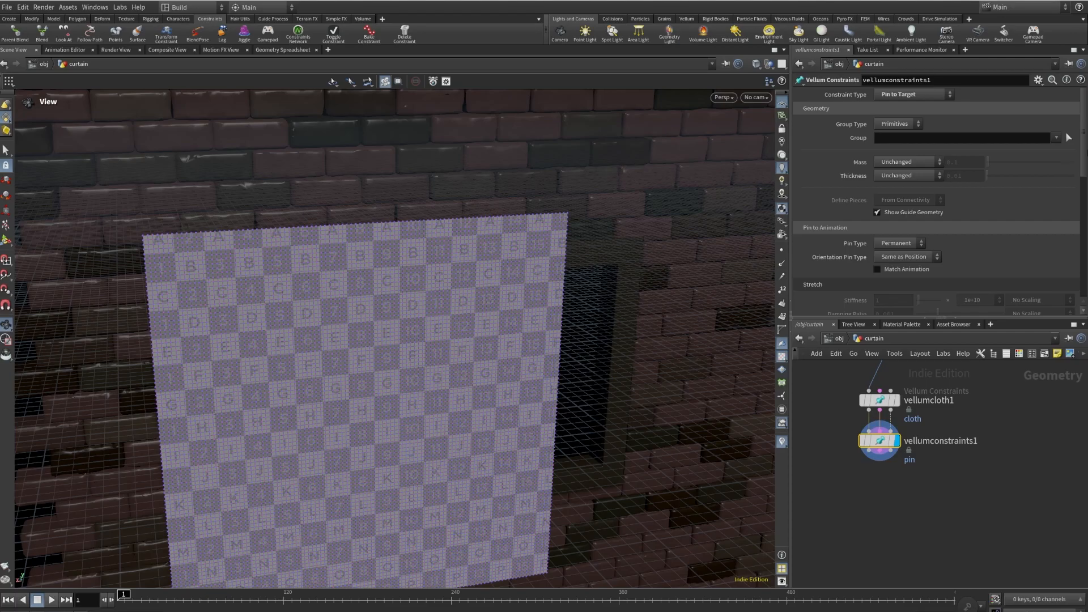
- Restrict the pin constraint to the pin group with group type Points, and enable Match Animation
{"action": "left_click", "coordinate": [897, 123]}
{"action": "left_click", "coordinate": [889, 147]}
{"action": "left_click", "coordinate": [1056, 137]}
{"action": "left_click", "coordinate": [1058, 152]}
{"action": "left_click_drag", "start_coordinate": [482, 286], "coordinate": [517, 213]}
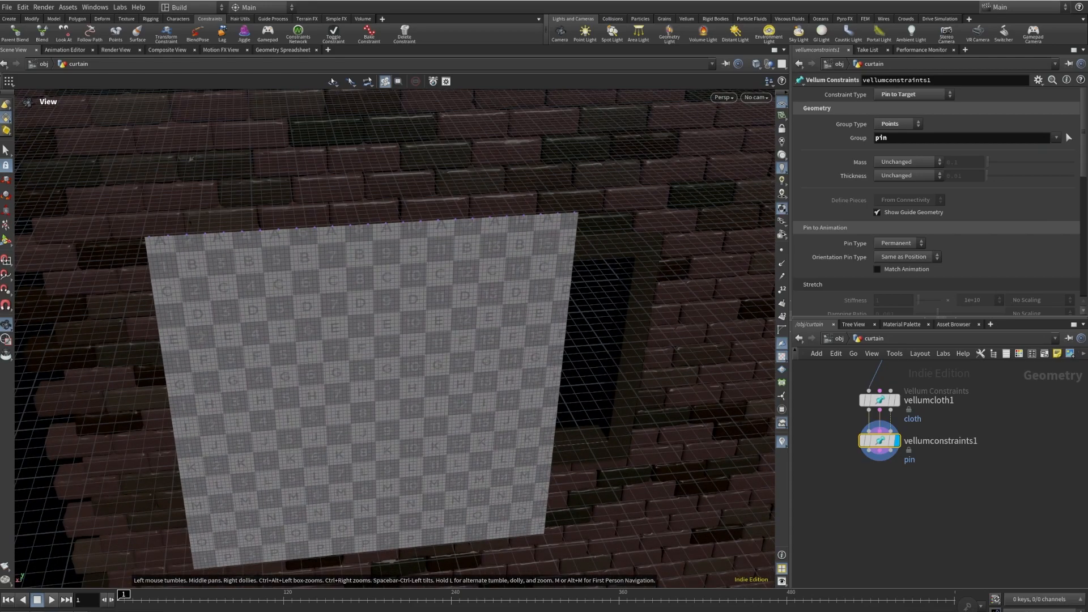
{"action": "left_click", "coordinate": [878, 269]}
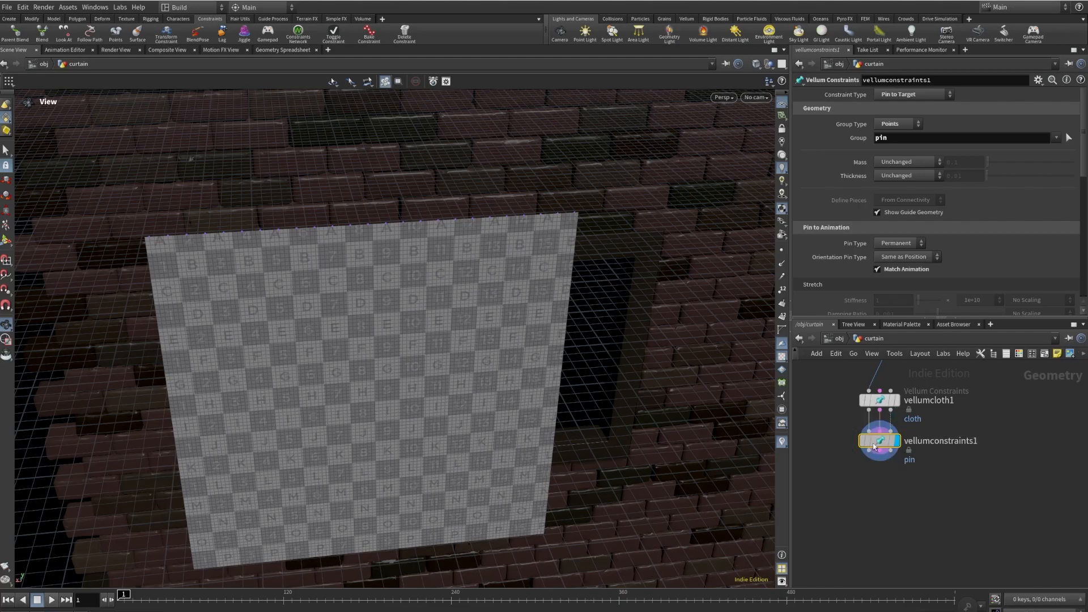
- Append a Vellum Solver node after vellumconstraints1
{"action": "key", "text": "Tab"}
{"action": "type", "text": "vellumsolv"}
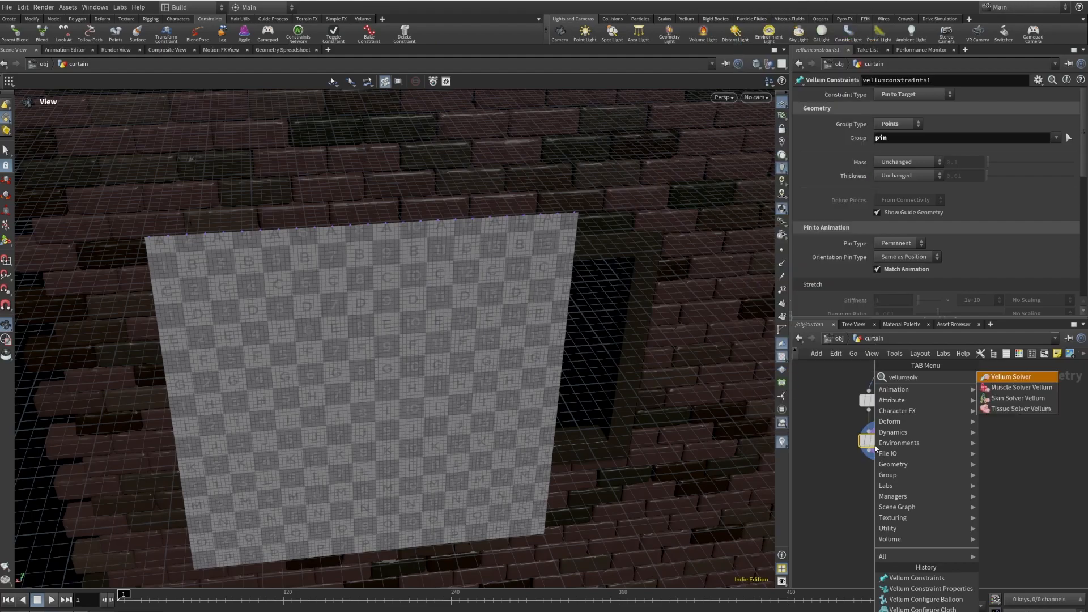
{"action": "key", "text": "Return"}
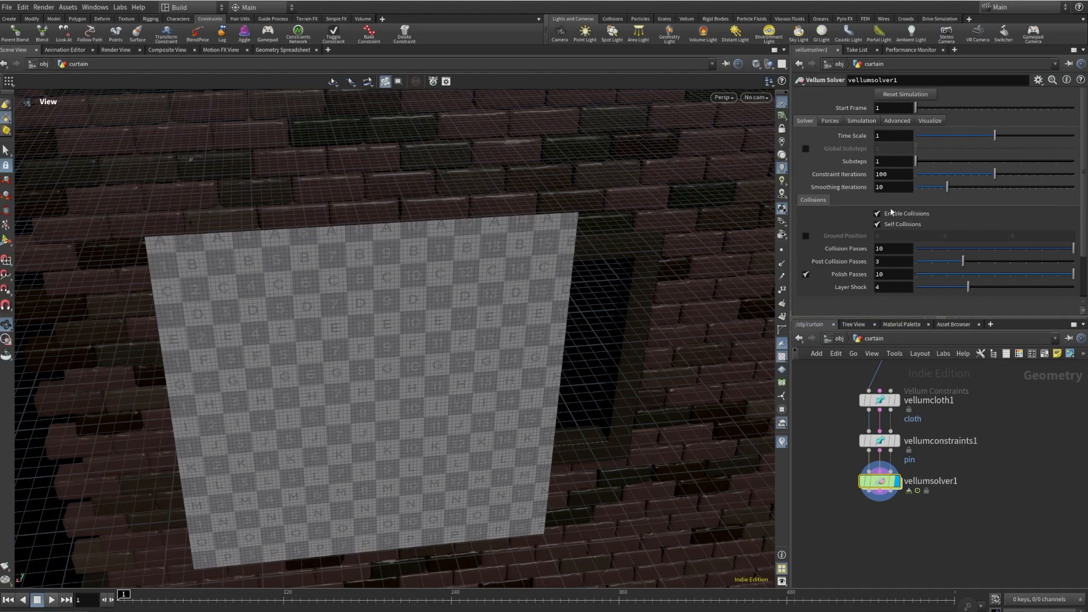
- Set the Vellum solver to 2 substeps, 50 constraint iterations and 2 collision passes
{"action": "left_click", "coordinate": [886, 162]}
{"action": "type", "text": "2"}
{"action": "key", "text": "Return"}
{"action": "key", "text": "BackSpace"}
{"action": "key", "text": "BackSpace"}
{"action": "key", "text": "BackSpace"}
{"action": "type", "text": "50"}
{"action": "key", "text": "Return"}
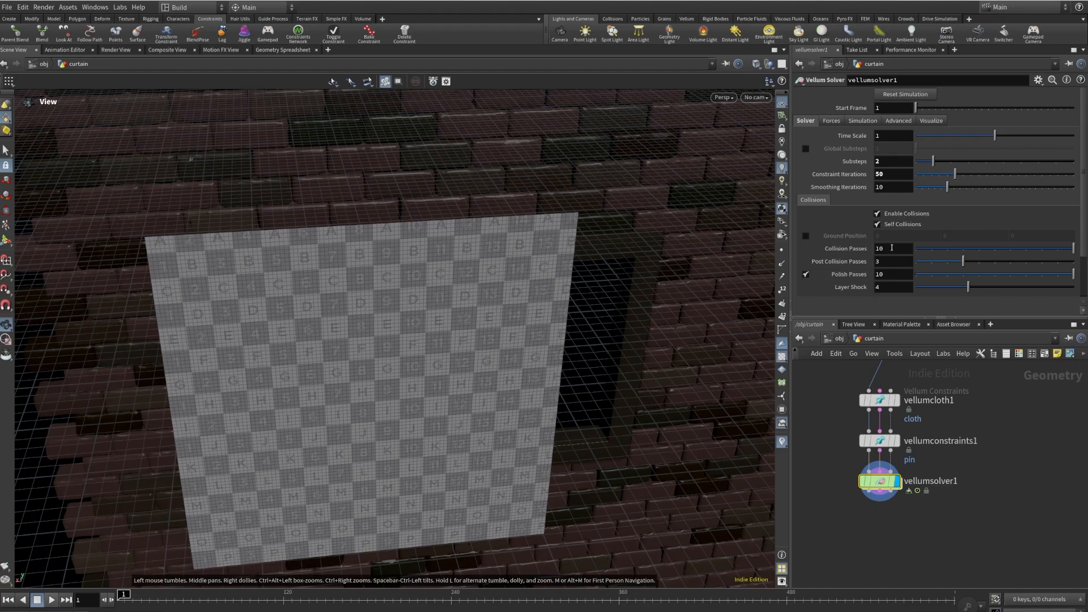
{"action": "left_click", "coordinate": [890, 248]}
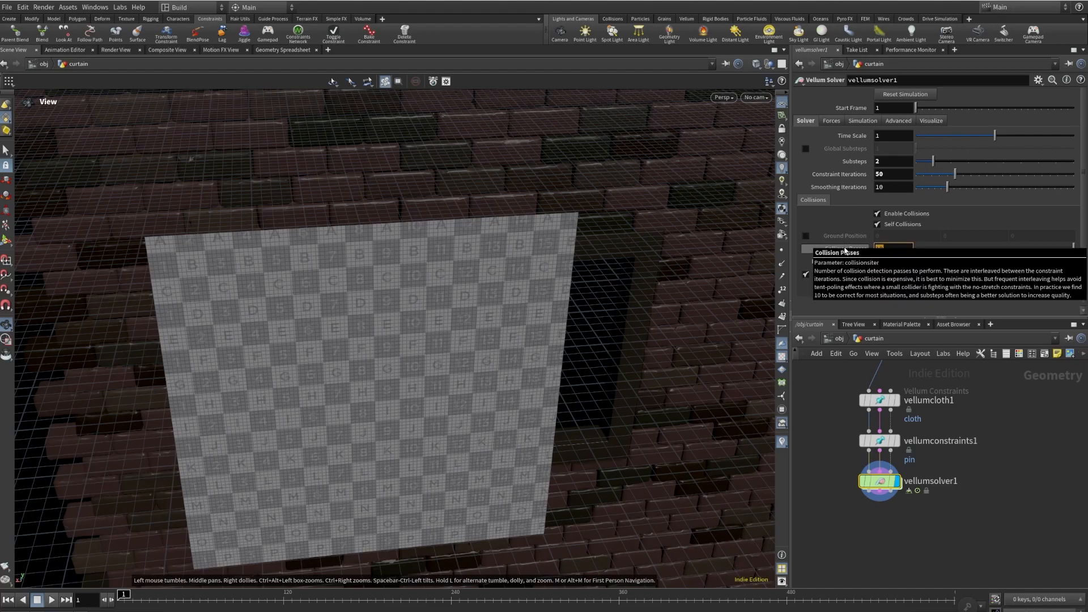
{"action": "type", "text": "2"}
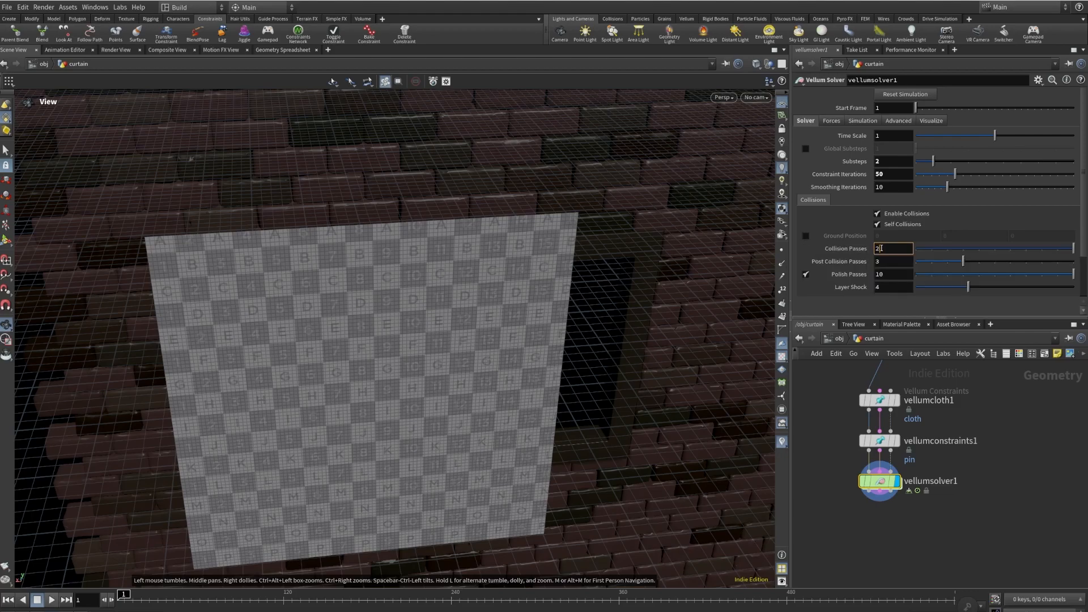
{"action": "key", "text": "Return"}
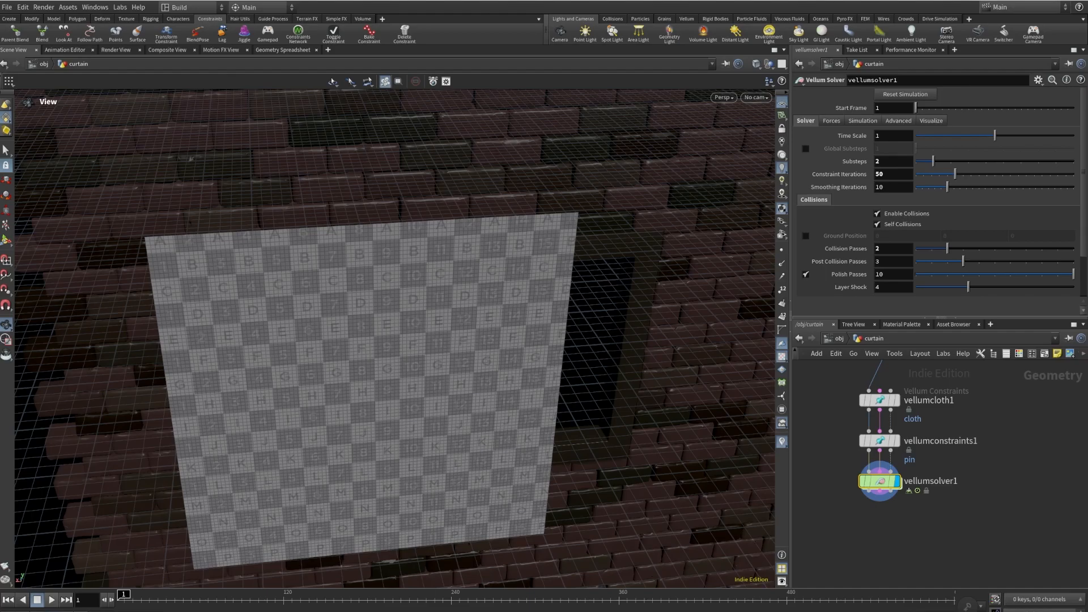
- Set the Vellum solver's built-in wind drag to 1
{"action": "left_click", "coordinate": [831, 120]}
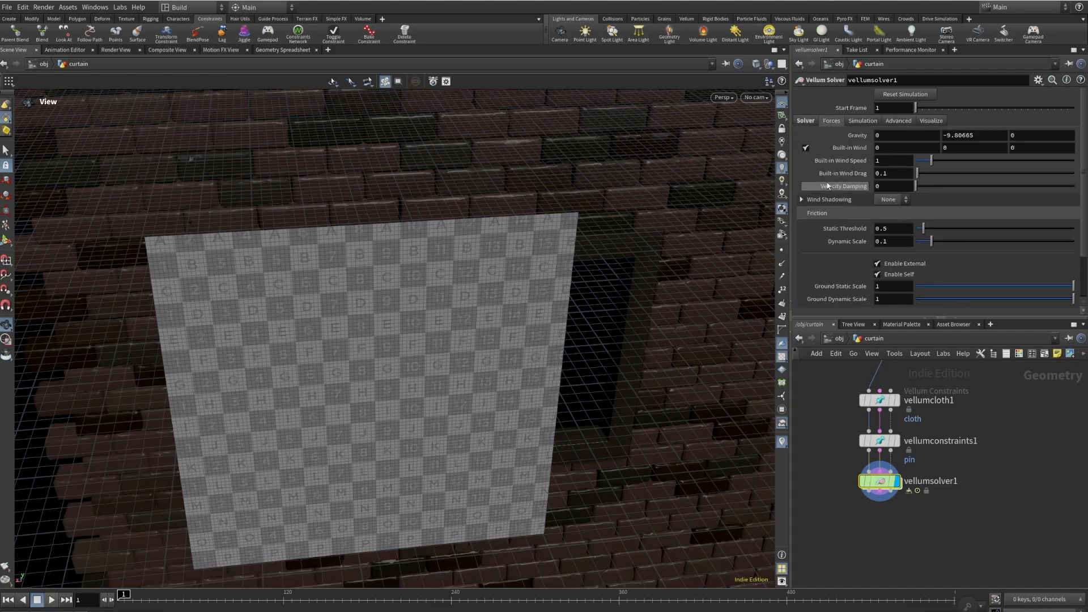
{"action": "double_click", "coordinate": [895, 172]}
{"action": "type", "text": "1"}
{"action": "key", "text": "Return"}
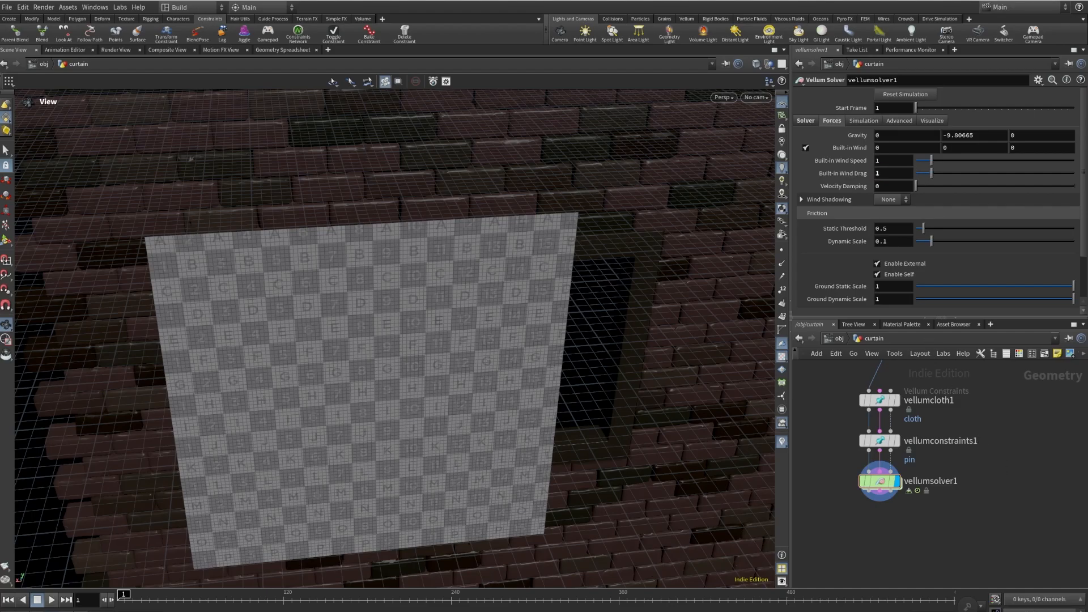
- Change the Vellum solver's advanced target from First Input to SOP Path
{"action": "left_click", "coordinate": [899, 121]}
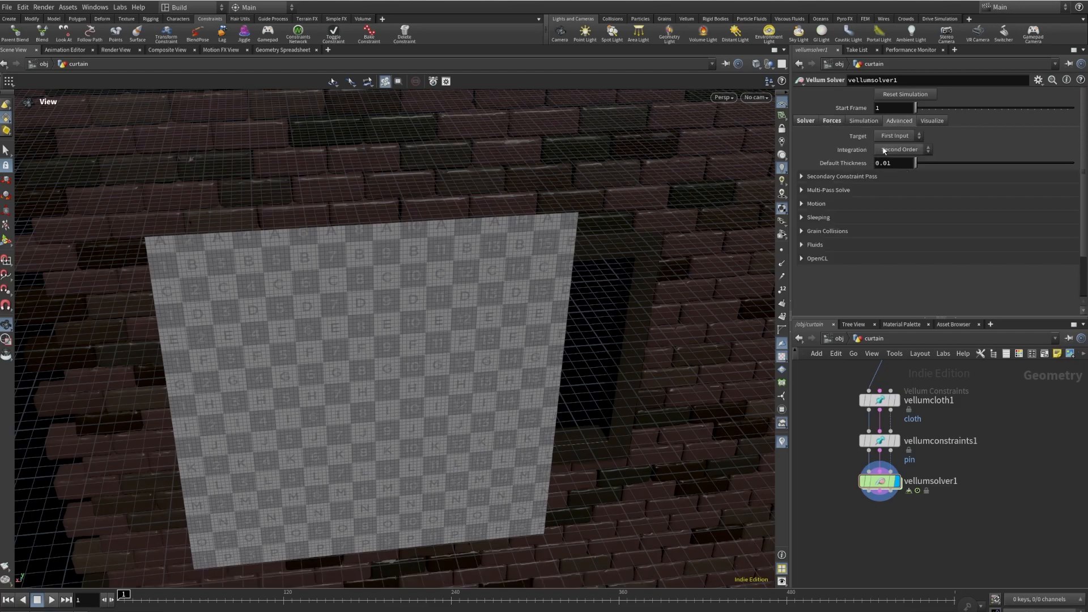
{"action": "left_click", "coordinate": [894, 136]}
{"action": "left_click", "coordinate": [902, 161]}
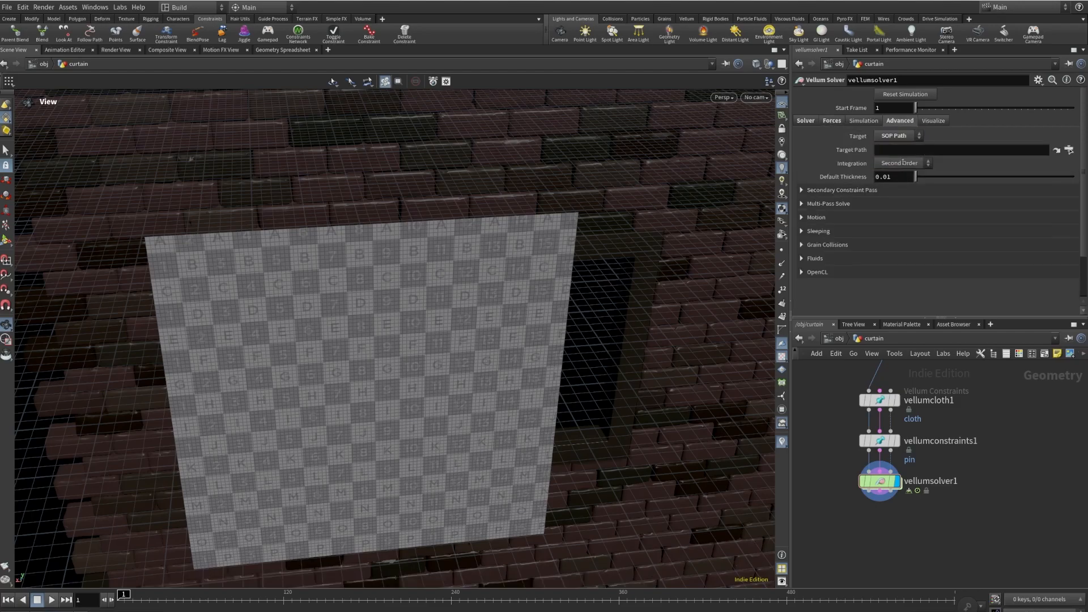
- Add a Transform node branching from grouprange1's output, beside the Vellum chain
{"action": "scroll", "coordinate": [953, 503], "scroll_direction": "down", "scroll_amount": 5}
{"action": "middle_click_drag", "start_coordinate": [965, 472], "coordinate": [936, 496]}
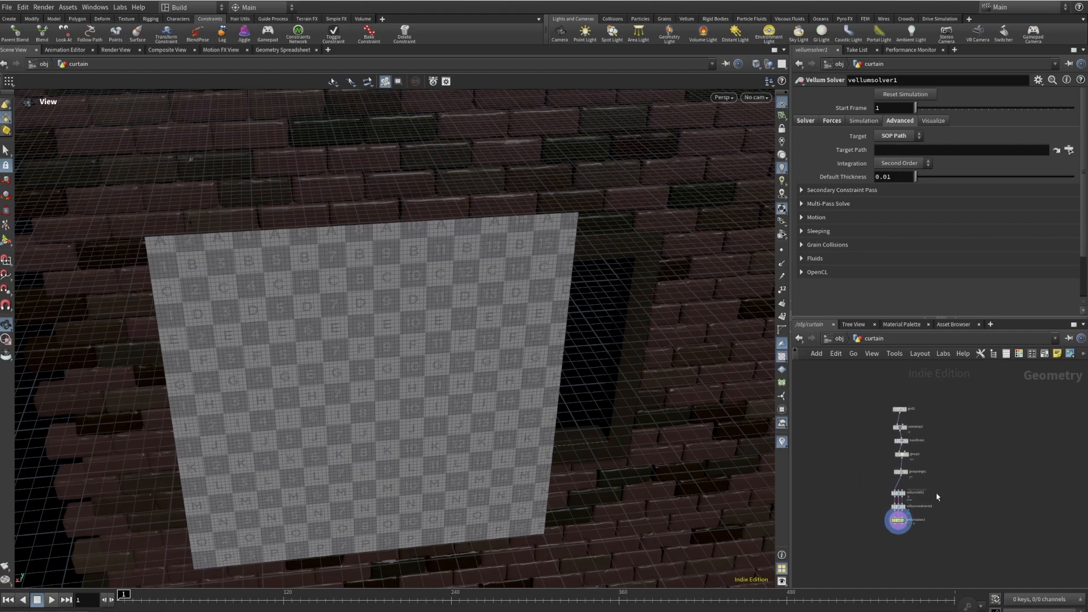
{"action": "scroll", "coordinate": [937, 496], "scroll_direction": "up", "scroll_amount": 3}
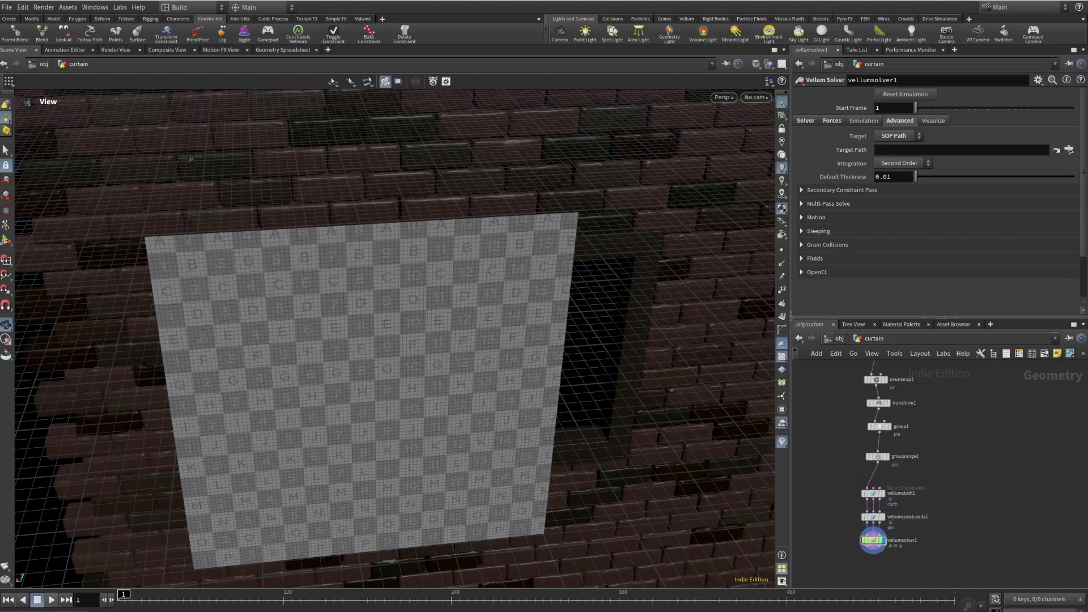
{"action": "scroll", "coordinate": [884, 459], "scroll_direction": "up", "scroll_amount": 3}
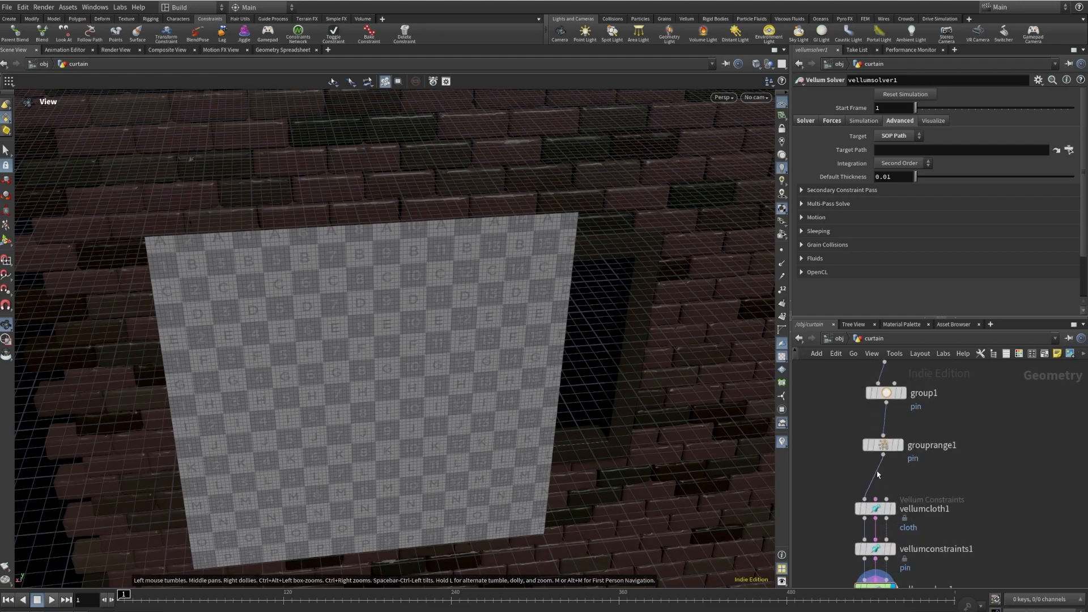
{"action": "left_click", "coordinate": [884, 456]}
{"action": "key", "text": "Tab"}
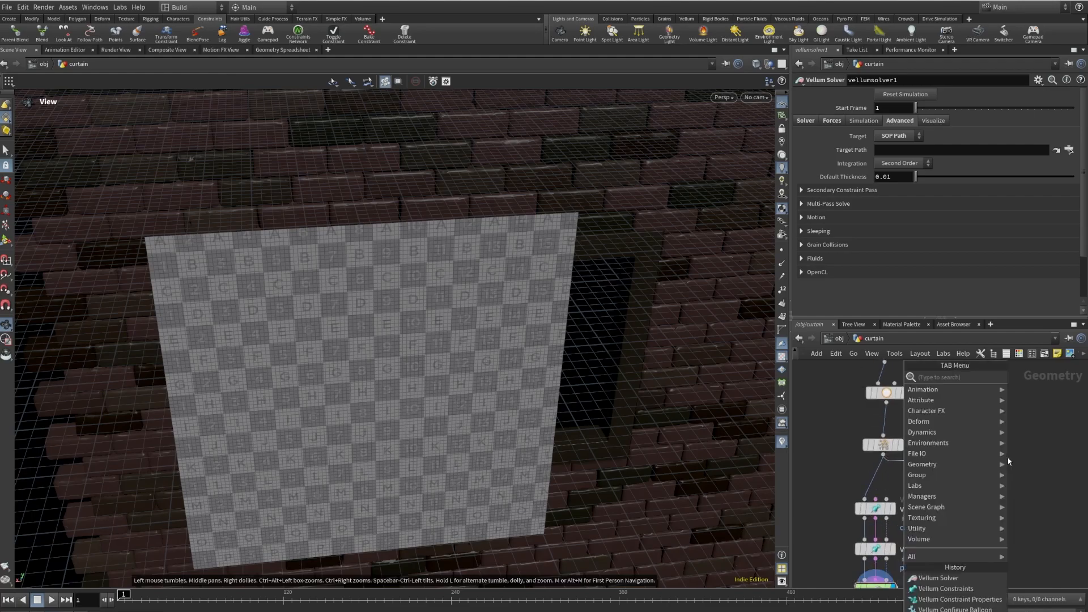
{"action": "type", "text": "tran"}
{"action": "key", "text": "Down"}
{"action": "key", "text": "Down"}
{"action": "key", "text": "Up"}
{"action": "key", "text": "Up"}
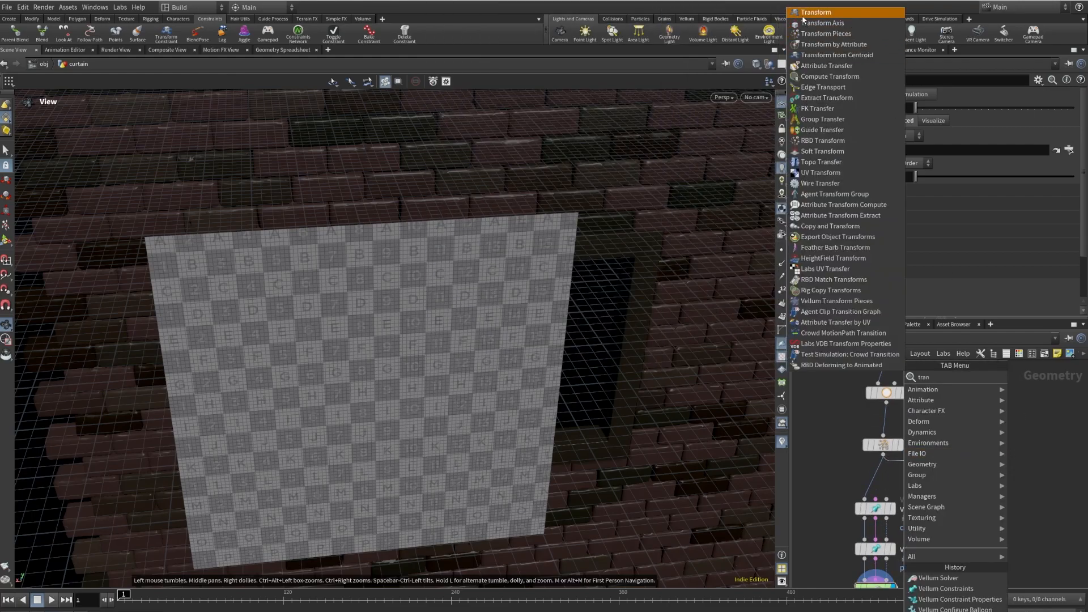
{"action": "key", "text": "Return"}
{"action": "left_click", "coordinate": [1008, 459]}
{"action": "left_click_drag", "start_coordinate": [1020, 460], "coordinate": [1034, 487]}
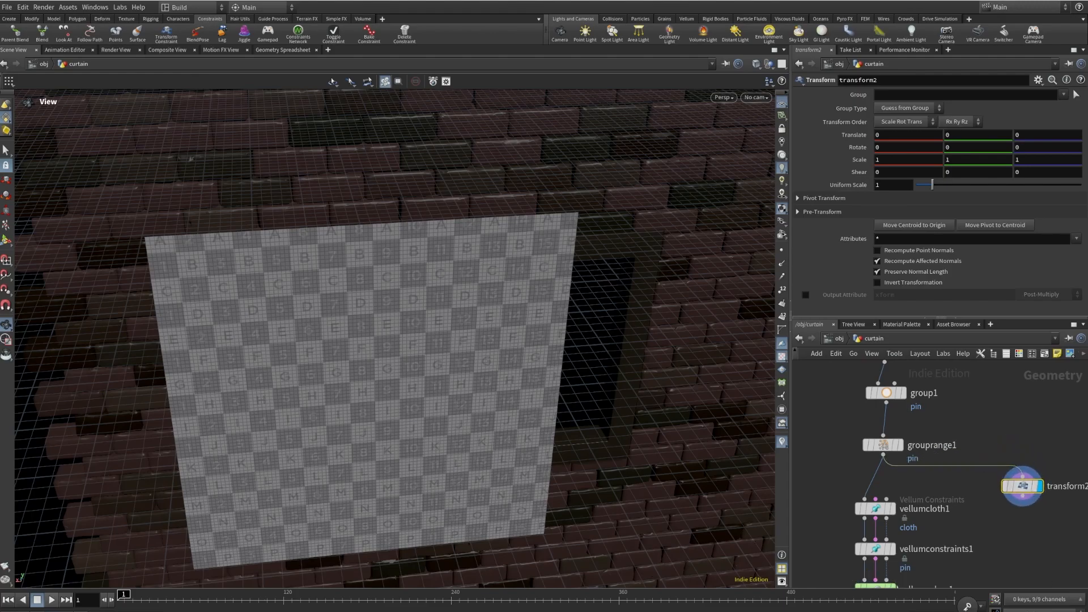
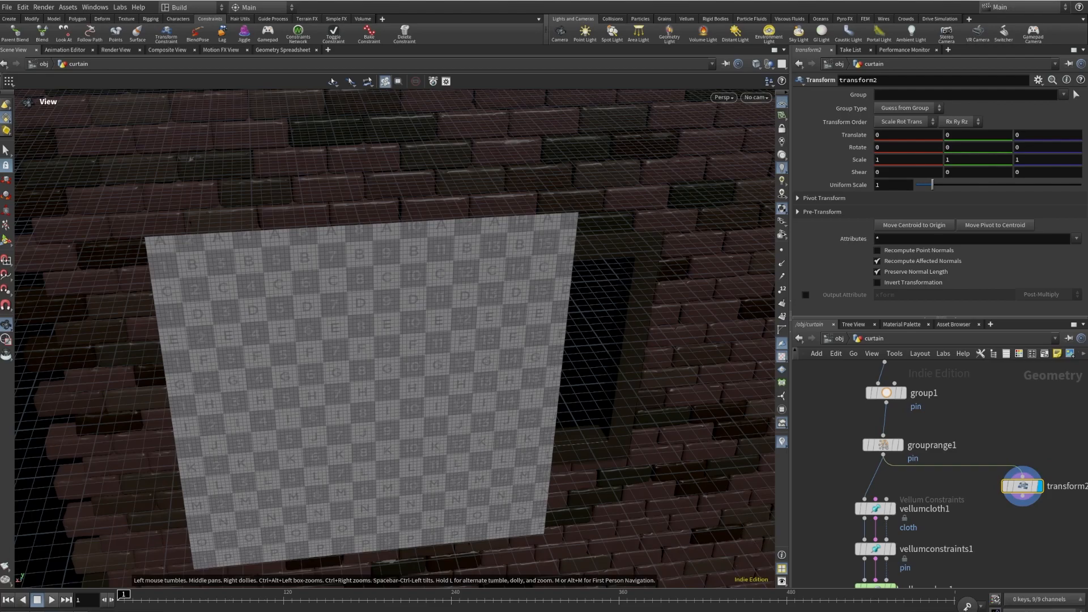
- Keyframe the new Transform's X scale at 1 on frame 5 and 0.5 on frame 48, then return to frame 1
{"action": "left_click", "coordinate": [128, 608]}
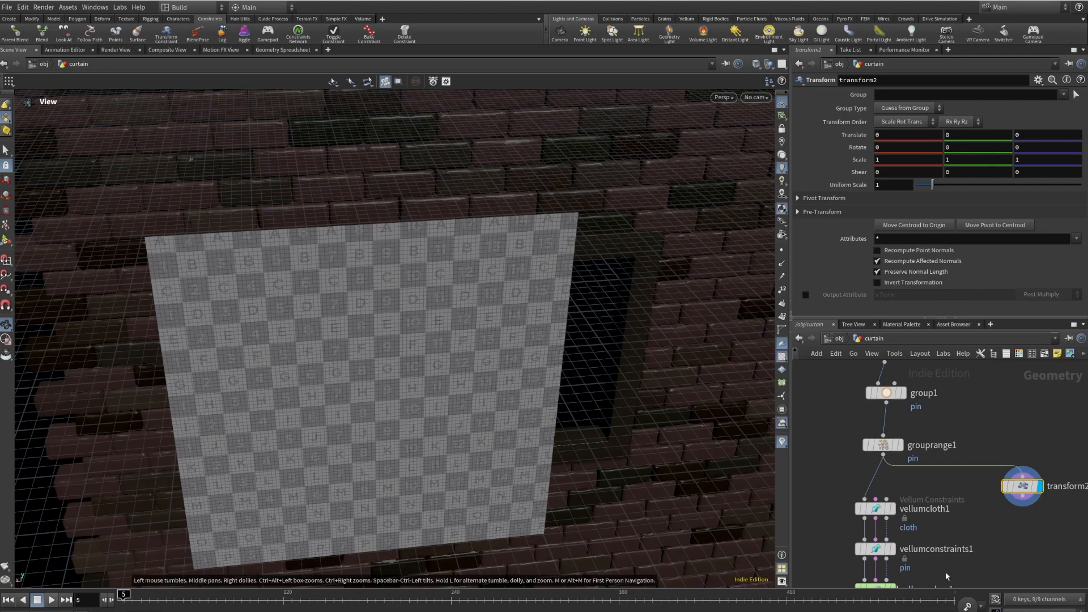
{"action": "left_click", "coordinate": [884, 161], "text": "alt"}
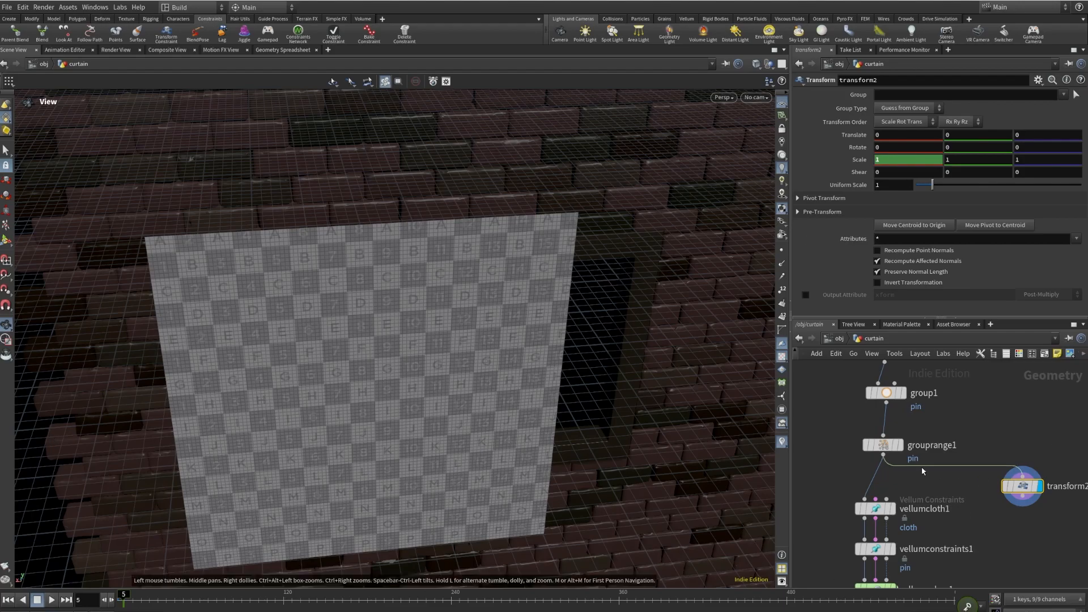
{"action": "left_click", "coordinate": [182, 604]}
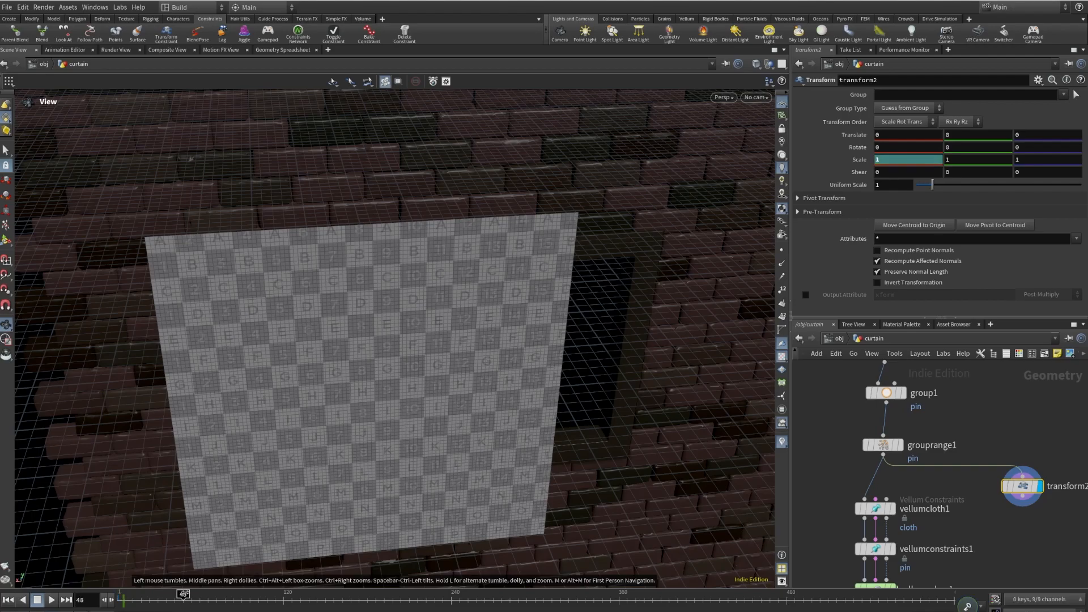
{"action": "left_click_drag", "start_coordinate": [895, 160], "coordinate": [845, 162]}
{"action": "type", "text": ".5"}
{"action": "key", "text": "Return"}
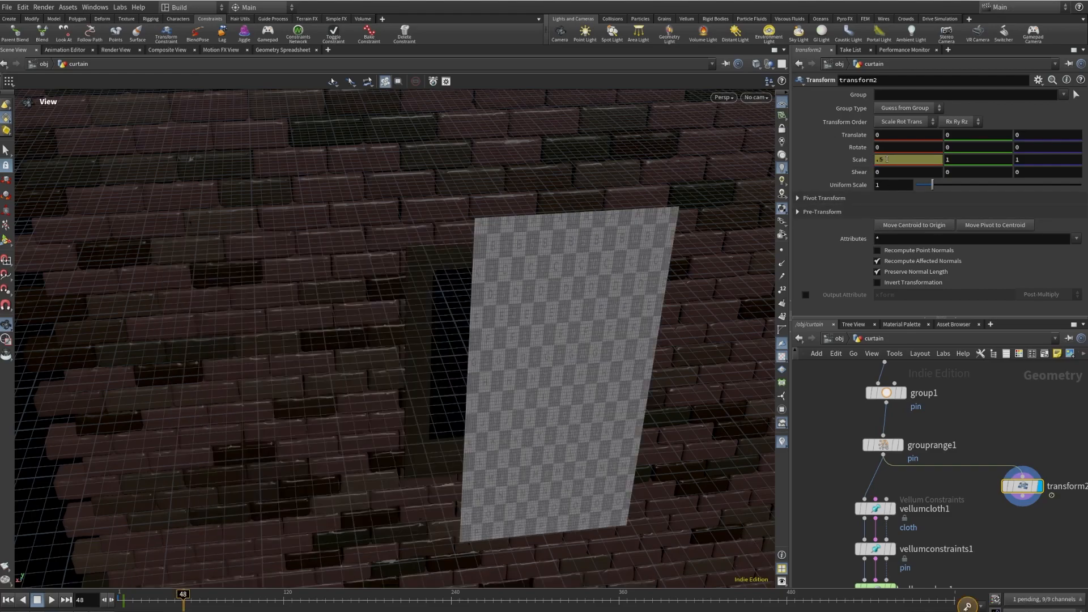
{"action": "left_click", "coordinate": [133, 598]}
{"action": "mouse_move", "coordinate": [131, 596]}
{"action": "left_mouse_down"}
{"action": "mouse_move", "coordinate": [186, 596]}
{"action": "mouse_move", "coordinate": [118, 596]}
{"action": "left_mouse_up"}
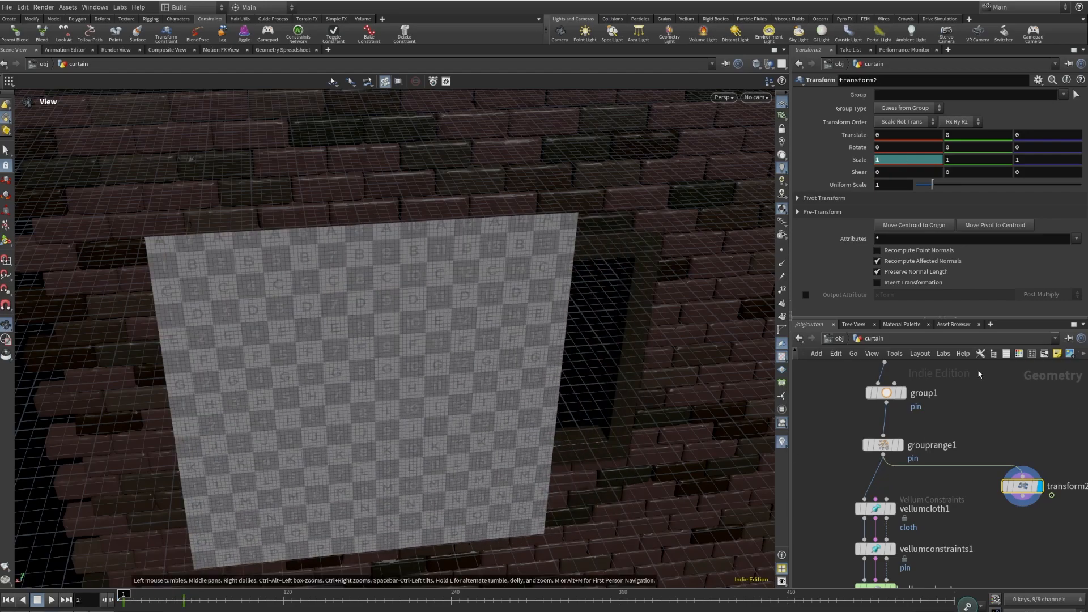
- Attach a Null after transform2, rename it OUT_TARGET_VELLUM and display it
{"action": "key", "text": "Tab"}
{"action": "type", "text": "null"}
{"action": "left_click", "coordinate": [1017, 379]}
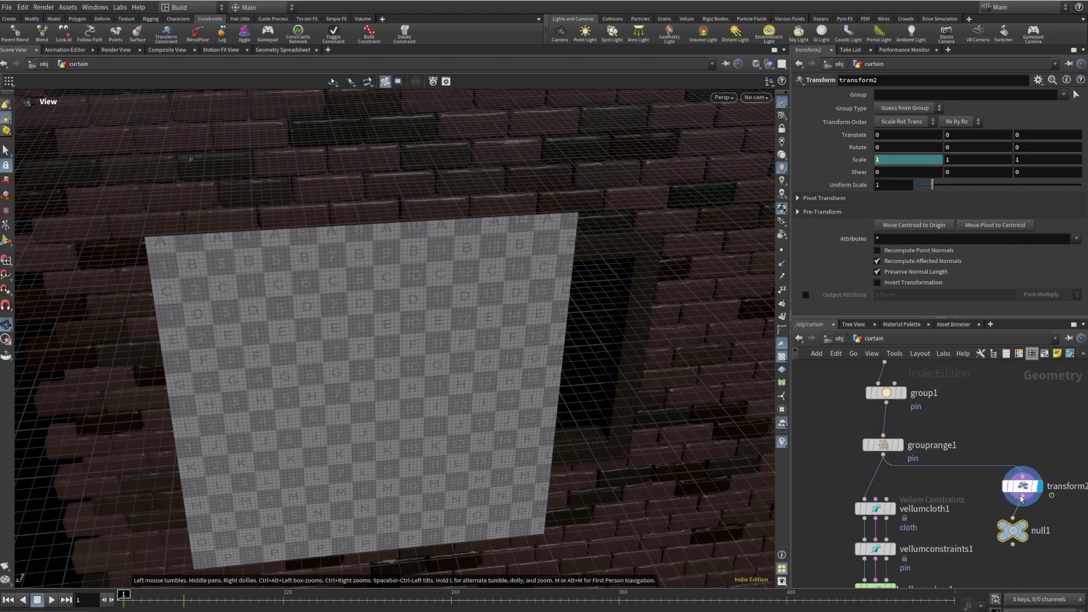
{"action": "left_click", "coordinate": [1012, 532]}
{"action": "double_click", "coordinate": [1041, 532]}
{"action": "type", "text": "OUT_TARGET_"}
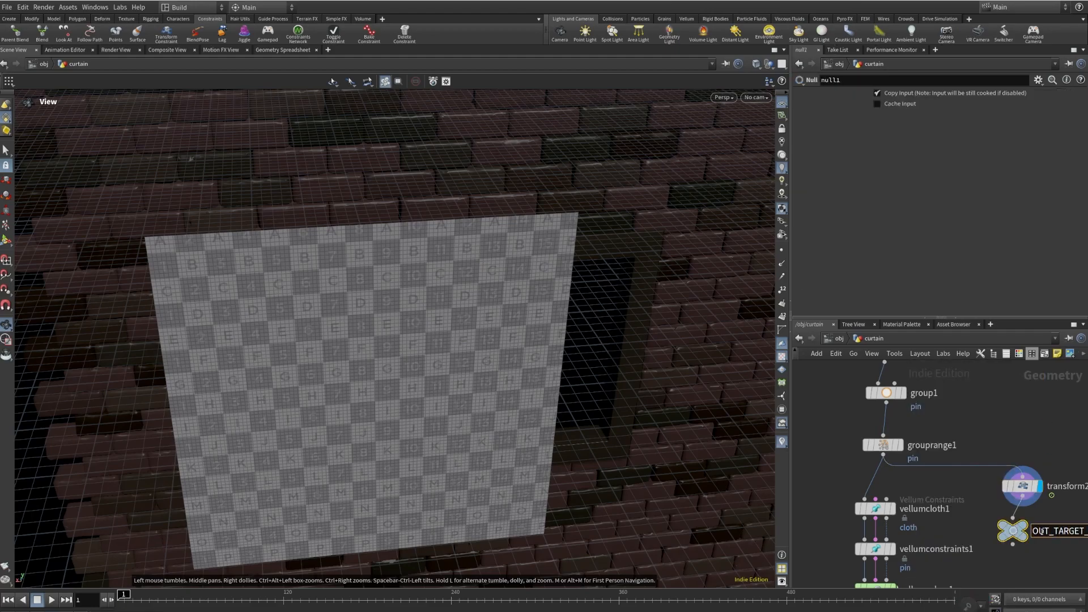
{"action": "type", "text": "VELLUM"}
{"action": "key", "text": "Return"}
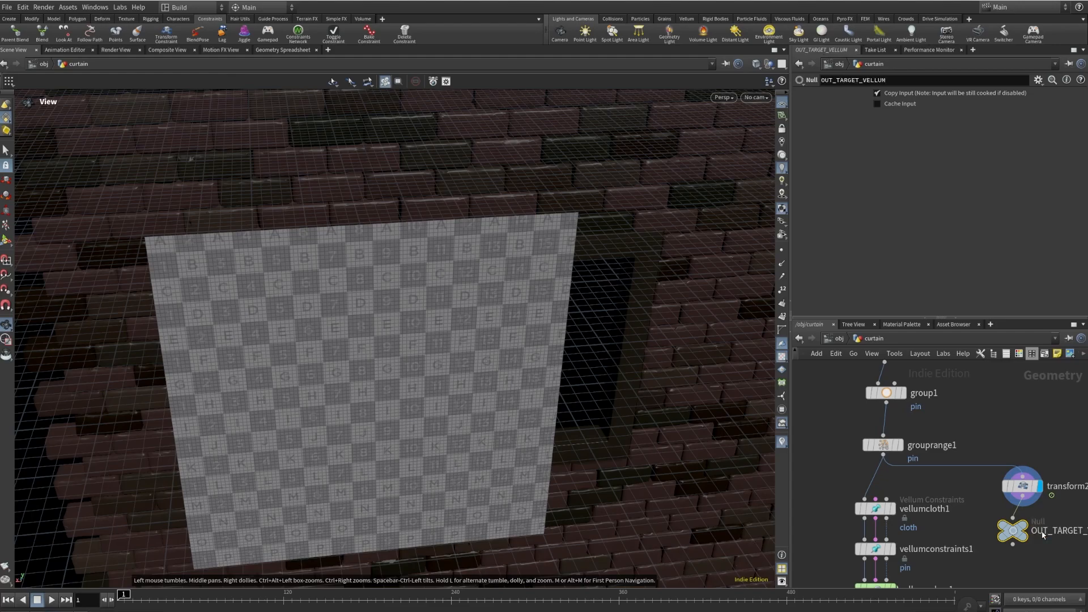
{"action": "left_click", "coordinate": [1033, 513]}
- Set vellumsolver1's target path to /obj/curtain/OUT_TARGET_VELLUM
{"action": "scroll", "coordinate": [1024, 528], "scroll_direction": "down", "scroll_amount": 5}
{"action": "middle_click_drag", "start_coordinate": [1020, 534], "coordinate": [971, 461]}
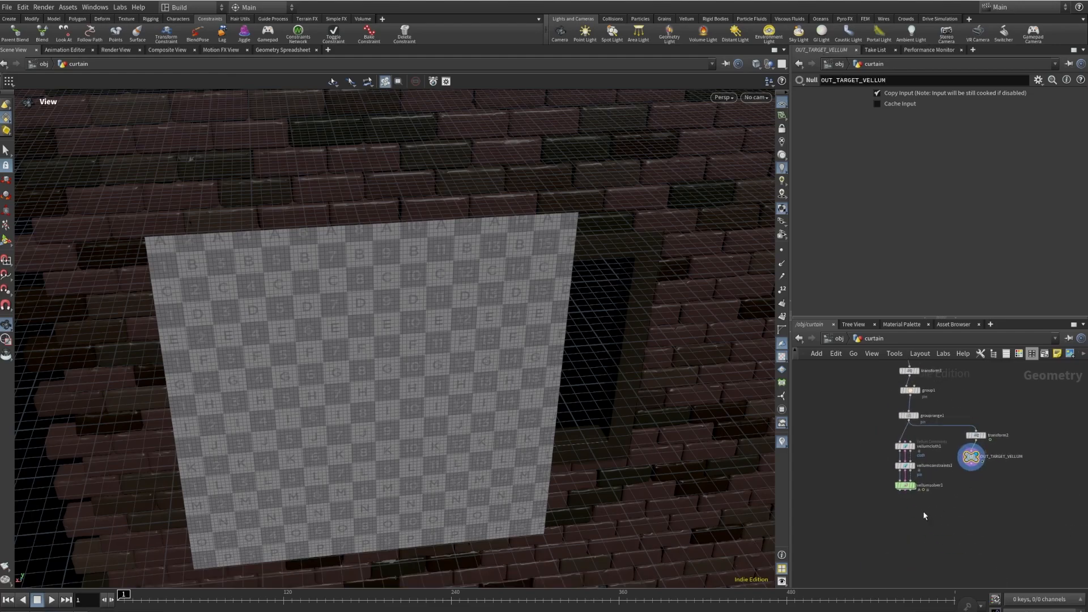
{"action": "scroll", "coordinate": [924, 512], "scroll_direction": "up", "scroll_amount": 5}
{"action": "mouse_move", "coordinate": [1041, 391]}
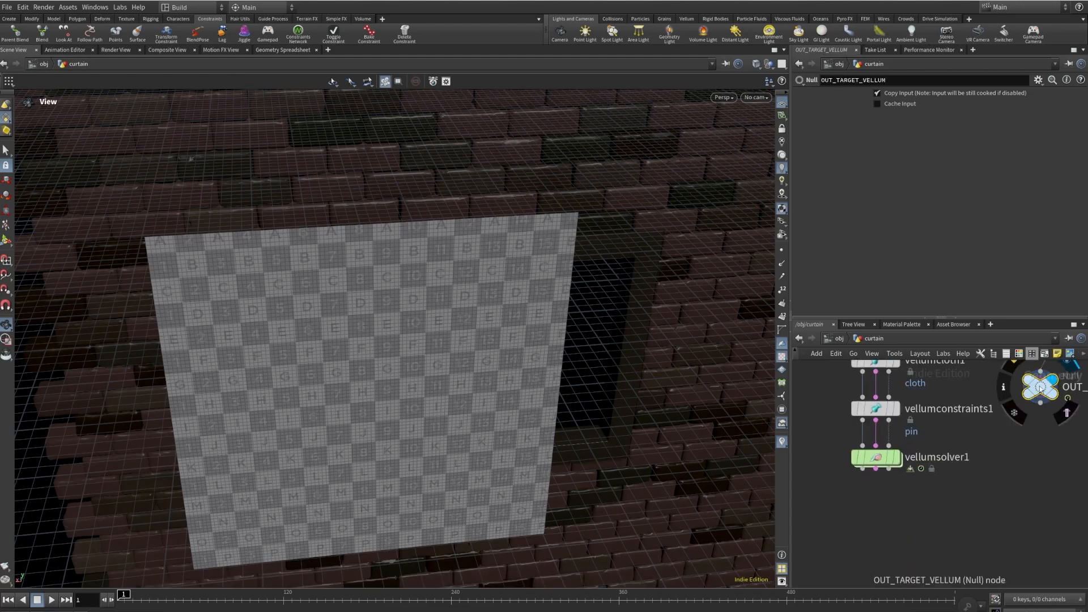
{"action": "left_click", "coordinate": [875, 457]}
{"action": "left_click", "coordinate": [907, 150]}
{"action": "type", "text": "/obj/curtain/OUT_TARGET_VELLUM"}
{"action": "key", "text": "Return"}
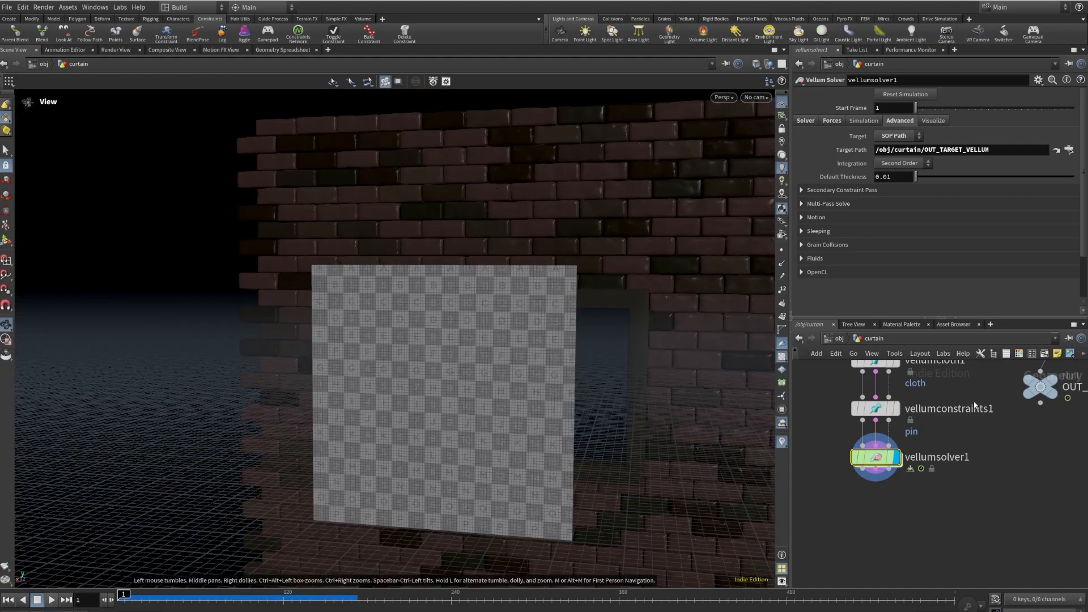
- Play the curtain simulation to examine how the cloth gathers and folds, then return to the first frame
{"action": "left_click", "coordinate": [50, 603]}
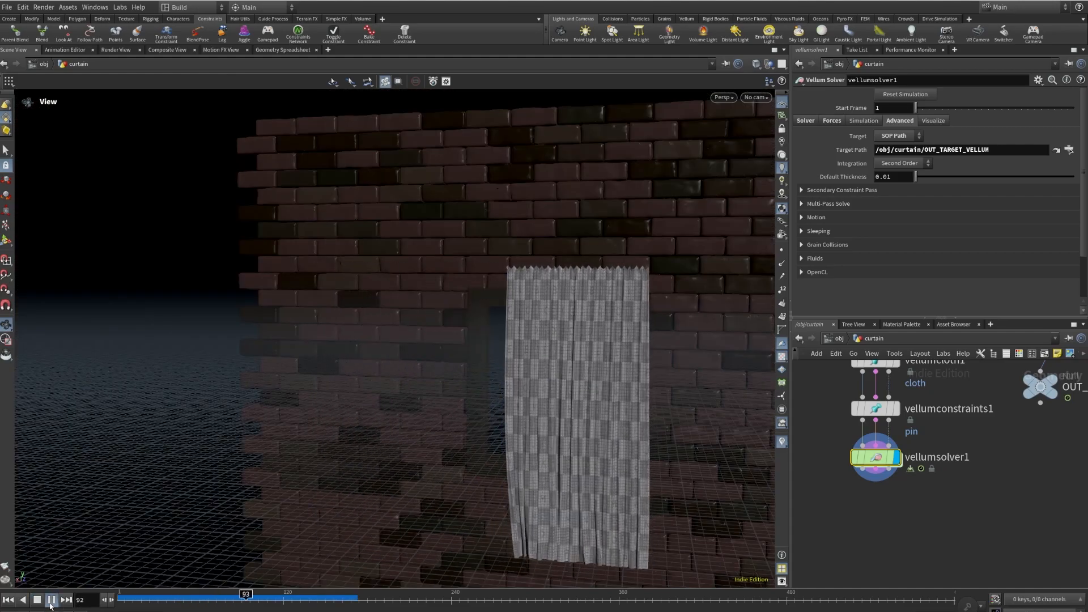
{"action": "left_click", "coordinate": [50, 603]}
{"action": "left_click_drag", "start_coordinate": [304, 596], "coordinate": [185, 597]}
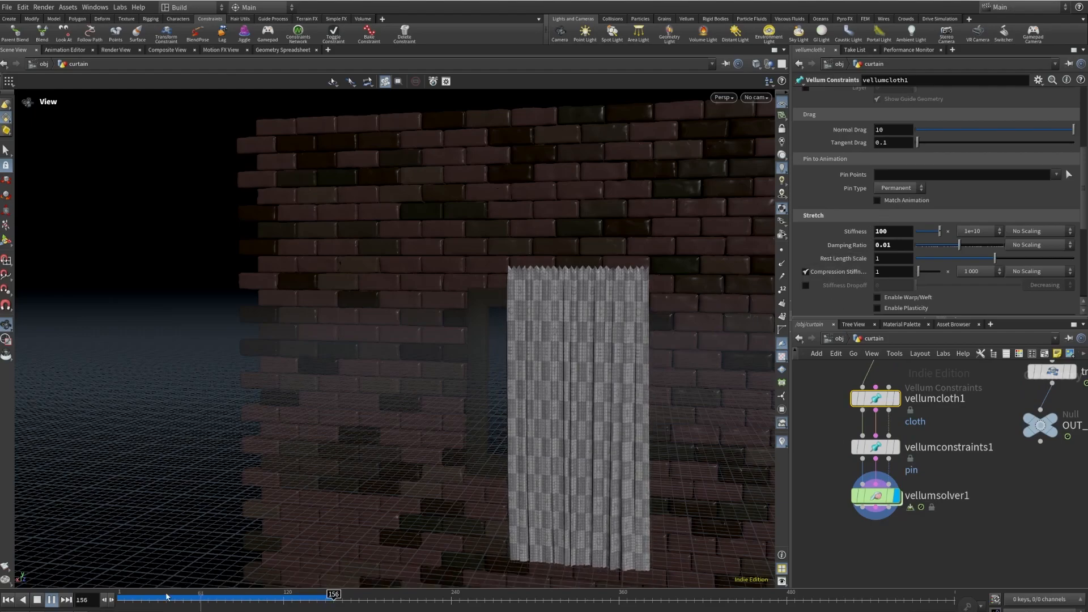
{"action": "left_click", "coordinate": [38, 599]}
{"action": "left_click", "coordinate": [52, 600]}
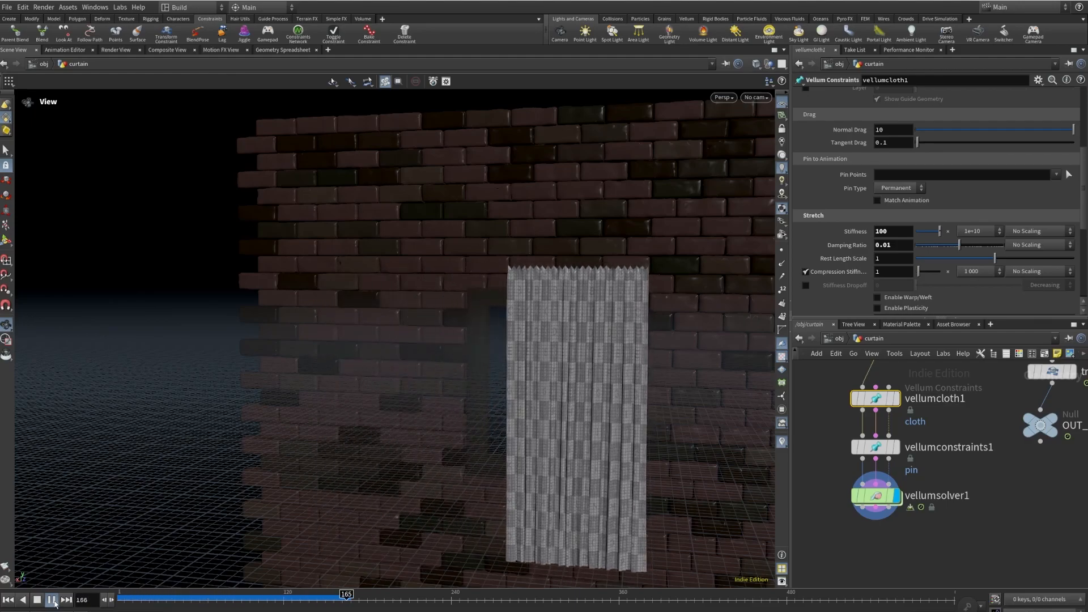
{"action": "left_click", "coordinate": [37, 599]}
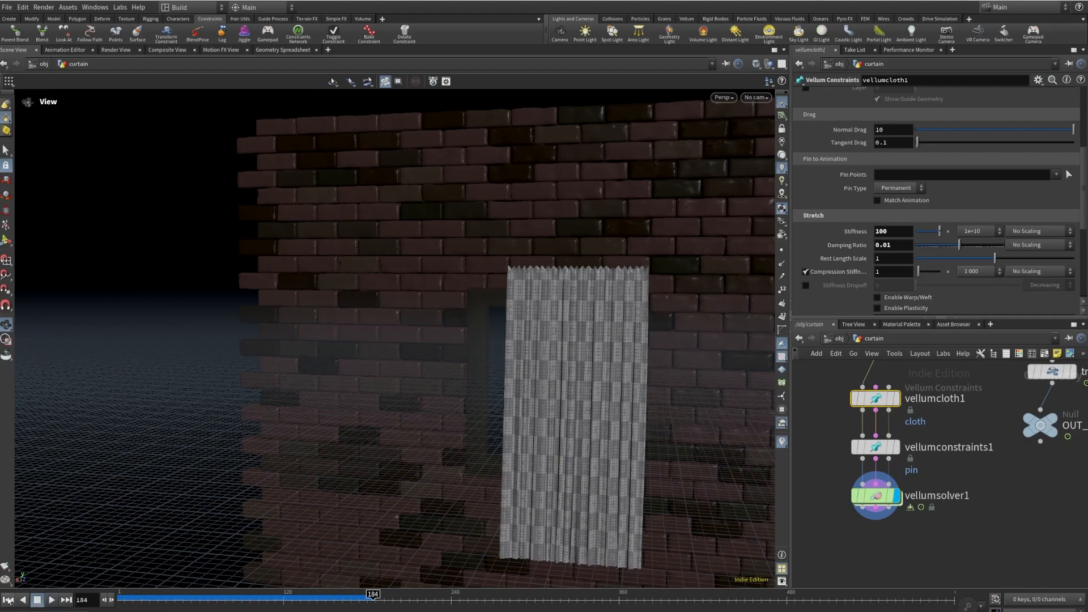
{"action": "left_click", "coordinate": [10, 600]}
- Append a Vellum Post-Process node after vellumsolver1
{"action": "mouse_move", "coordinate": [875, 452]}
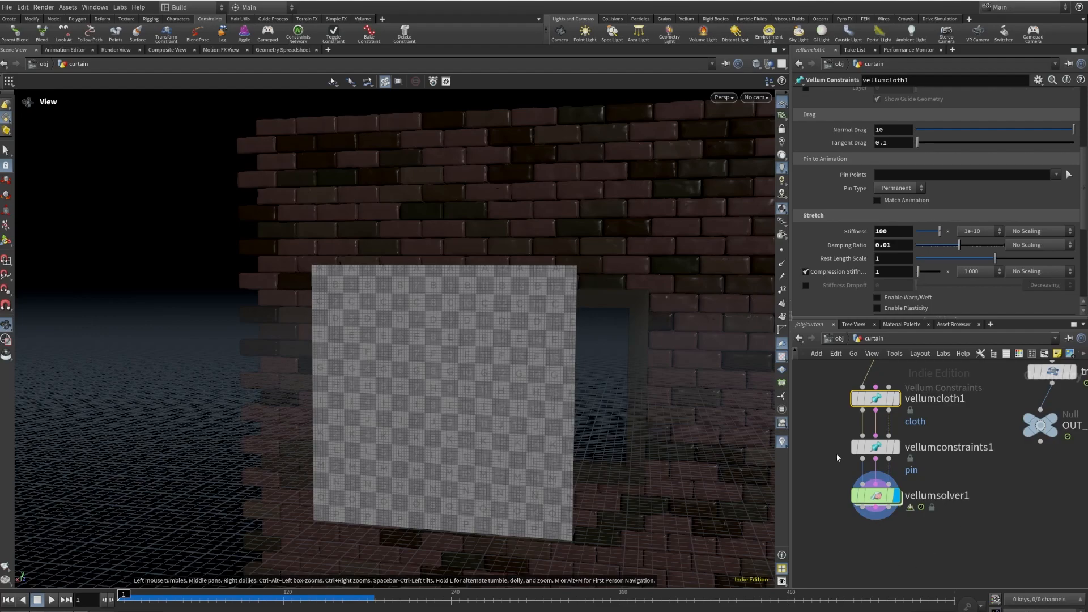
{"action": "left_click", "coordinate": [903, 554]}
{"action": "left_click", "coordinate": [871, 495]}
{"action": "key", "text": "Tab"}
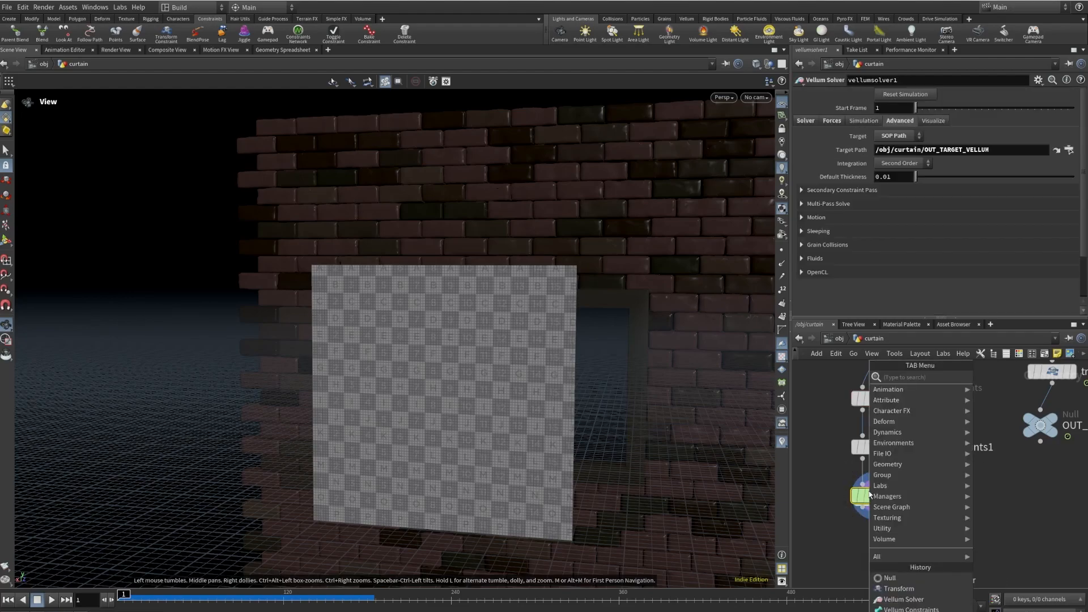
{"action": "type", "text": "VELLUMPOSTPR"}
{"action": "key", "text": "Return"}
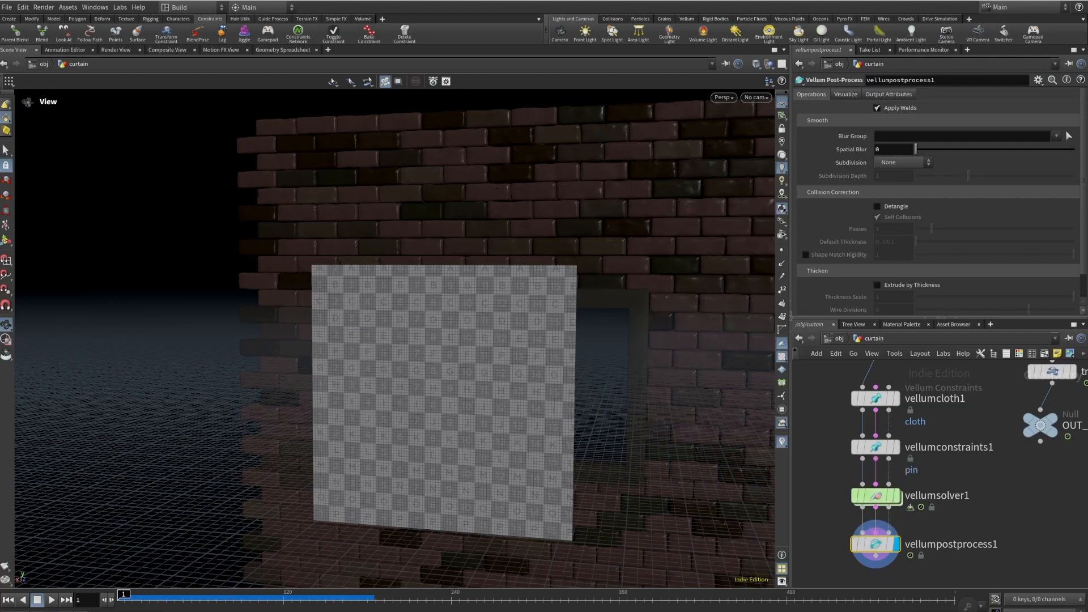
- Set the post-process subdivision to Catmull-Clark and the spatial blur to 0.125
{"action": "left_click", "coordinate": [903, 163]}
{"action": "left_click", "coordinate": [901, 187]}
{"action": "left_click_drag", "start_coordinate": [915, 148], "coordinate": [923, 148]}
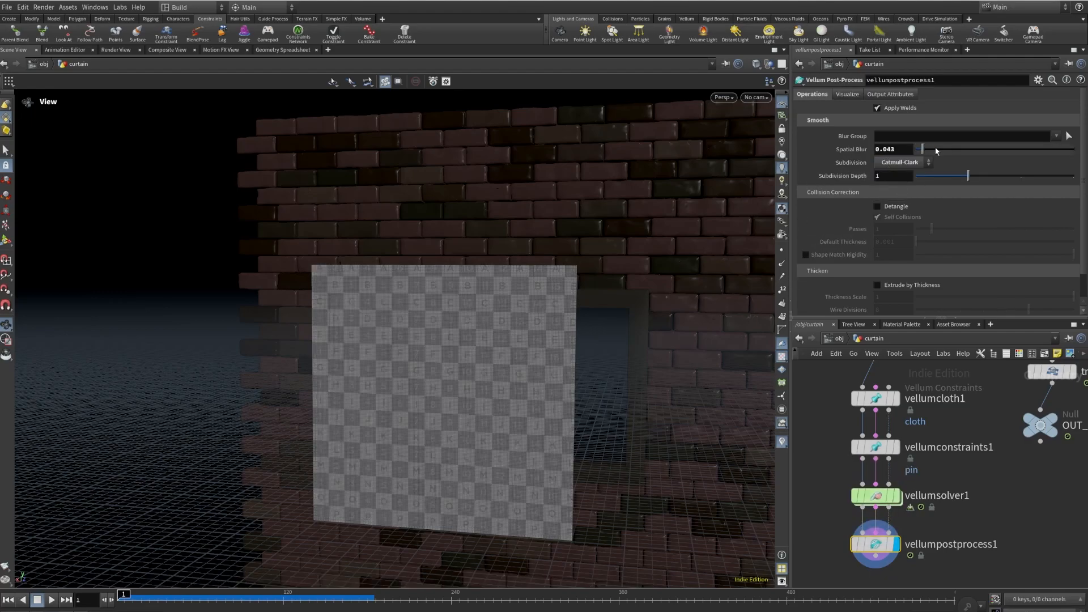
{"action": "left_click", "coordinate": [936, 149]}
- Enable Extrude by Thickness on the post-process node with a thickness scale of 0.03
{"action": "scroll", "coordinate": [451, 331], "scroll_direction": "up", "scroll_amount": 5}
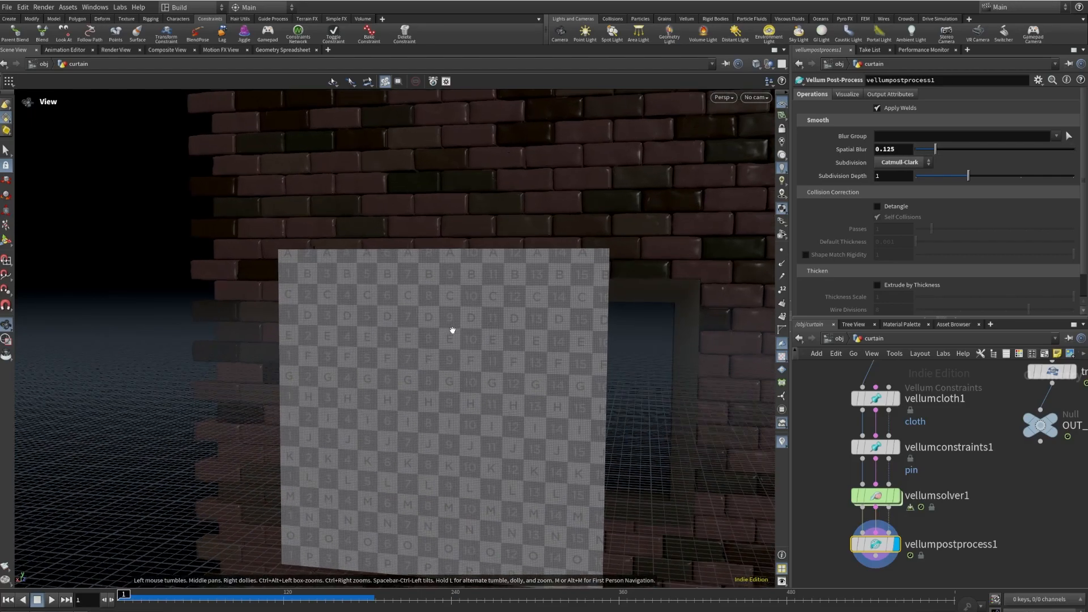
{"action": "left_click_drag", "start_coordinate": [478, 305], "coordinate": [778, 269]}
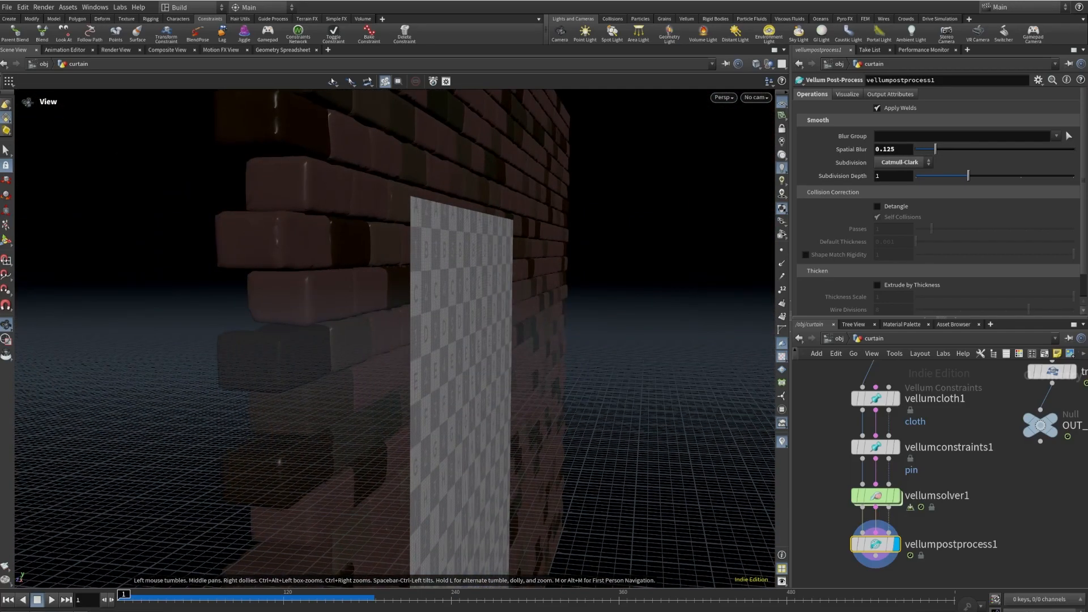
{"action": "scroll", "coordinate": [850, 258], "scroll_direction": "down", "scroll_amount": 1}
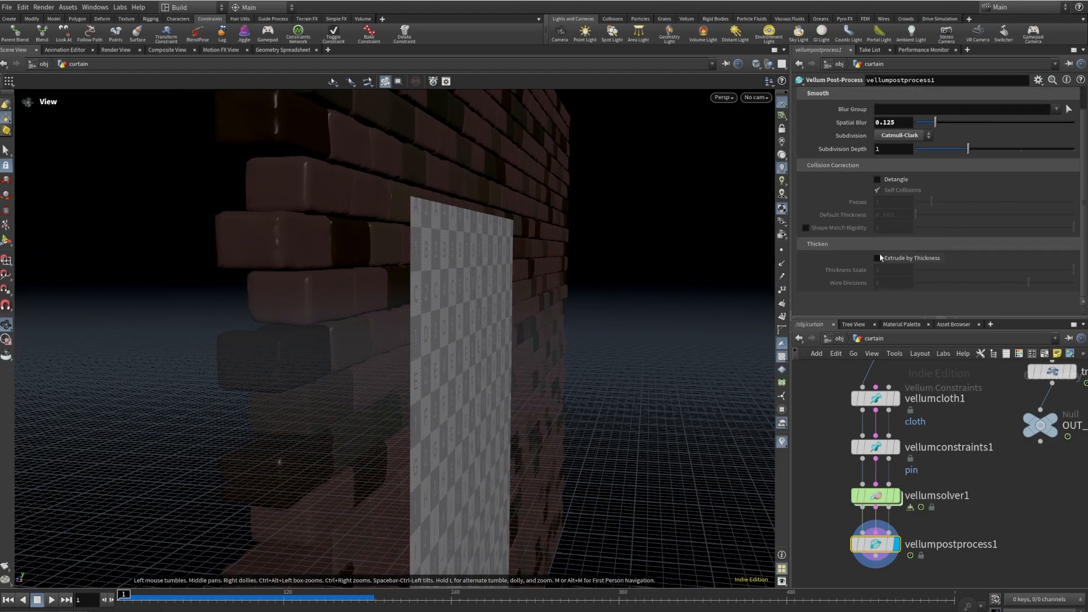
{"action": "left_click", "coordinate": [878, 258]}
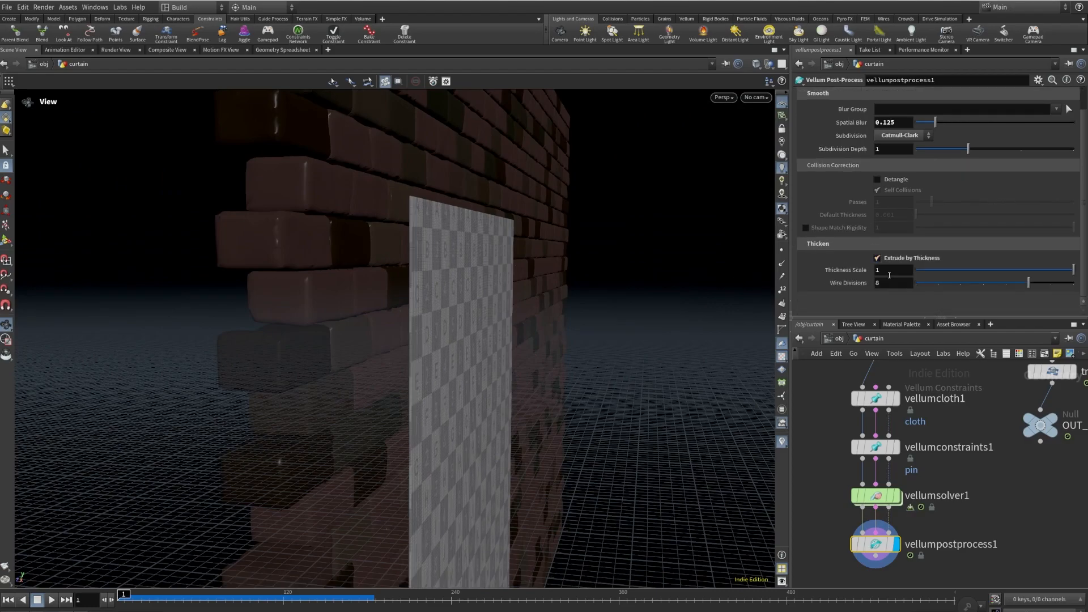
{"action": "left_click", "coordinate": [892, 271]}
{"action": "key", "text": "BackSpace"}
{"action": "type", "text": ".03"}
{"action": "key", "text": "Return"}
- Play the post-processed curtain and examine its gathered folds and thickness up close
{"action": "left_click_drag", "start_coordinate": [468, 337], "coordinate": [341, 349]}
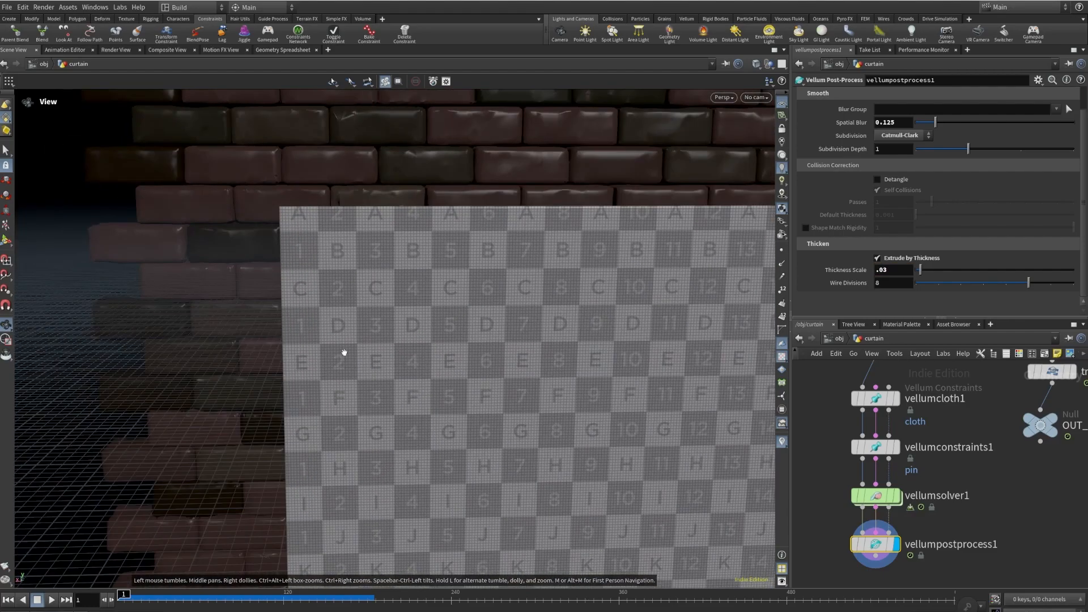
{"action": "left_click", "coordinate": [51, 599]}
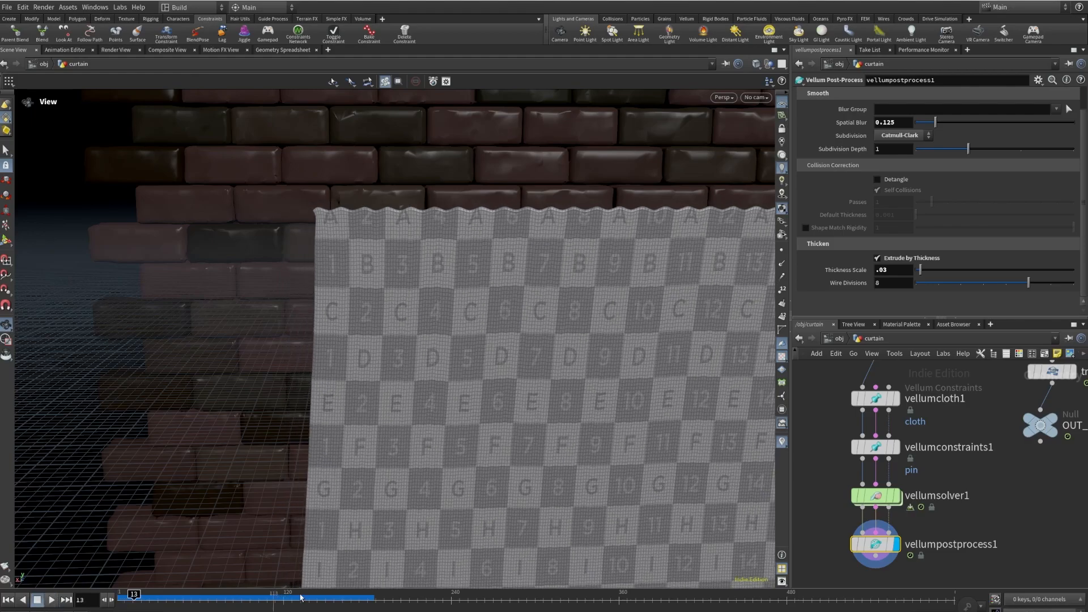
{"action": "left_click_drag", "start_coordinate": [470, 363], "coordinate": [429, 347]}
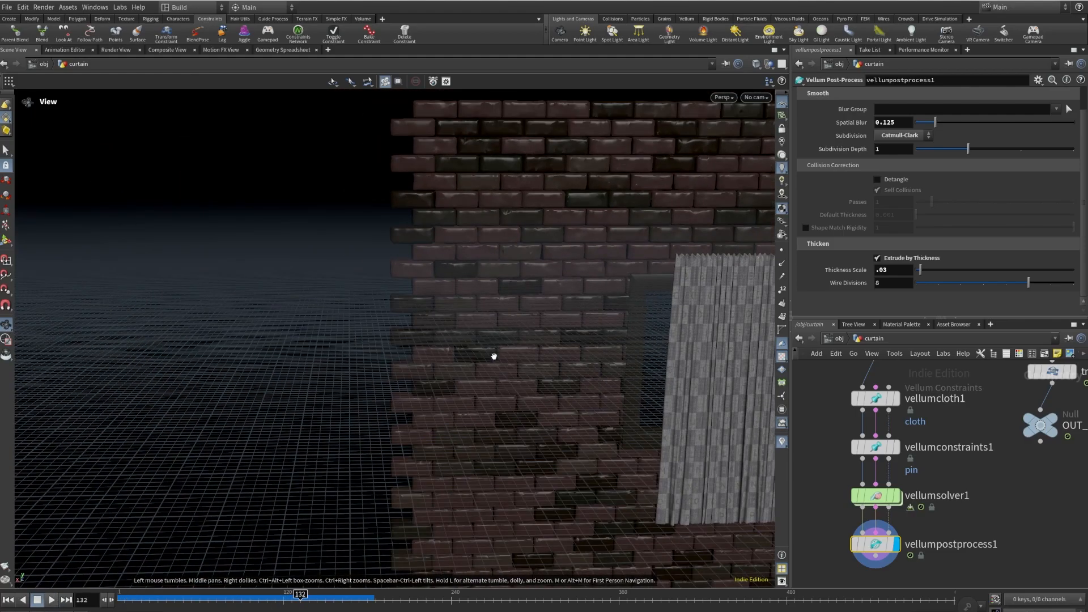
{"action": "middle_click_drag", "start_coordinate": [728, 365], "coordinate": [345, 311]}
{"action": "scroll", "coordinate": [346, 315], "scroll_direction": "up", "scroll_amount": 3}
{"action": "left_click_drag", "start_coordinate": [347, 316], "coordinate": [445, 174]}
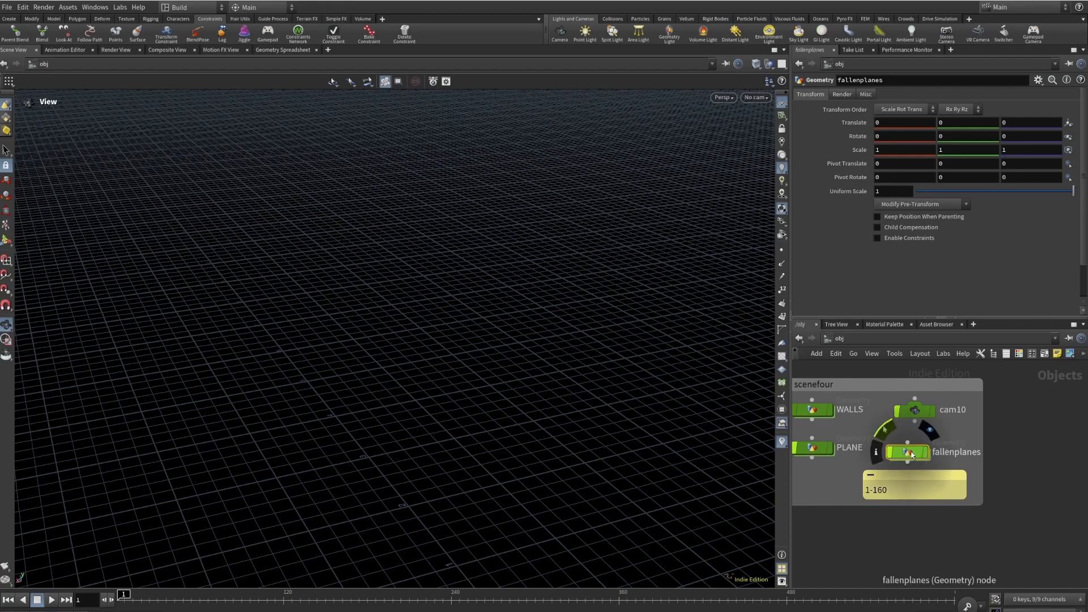
- Enter the fallenplanes geometry object and add an Object Merge node to its empty network
{"action": "double_click", "coordinate": [890, 456]}
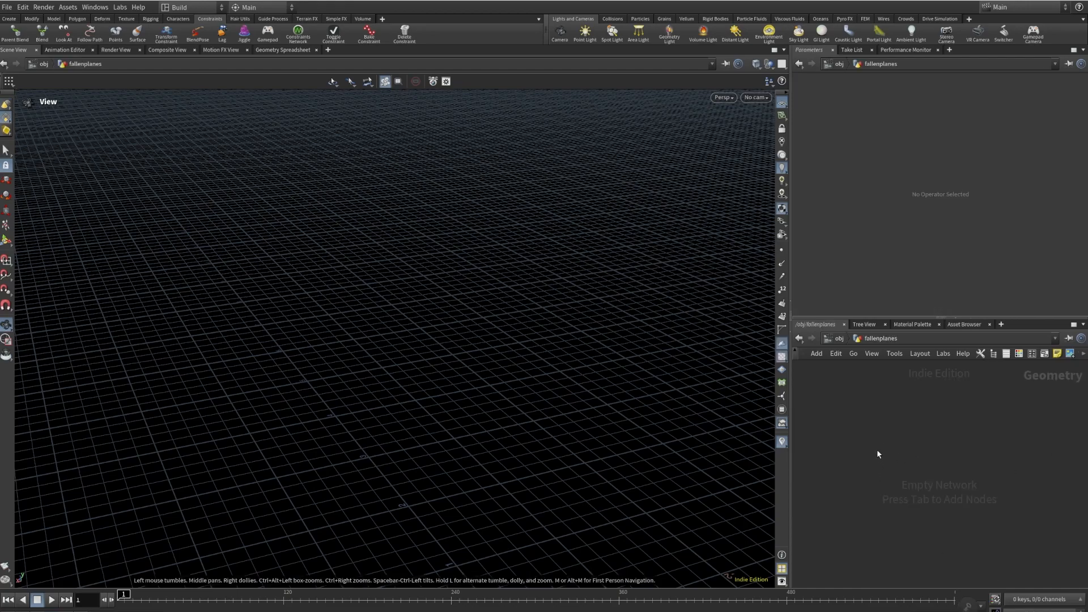
{"action": "key", "text": "Tab"}
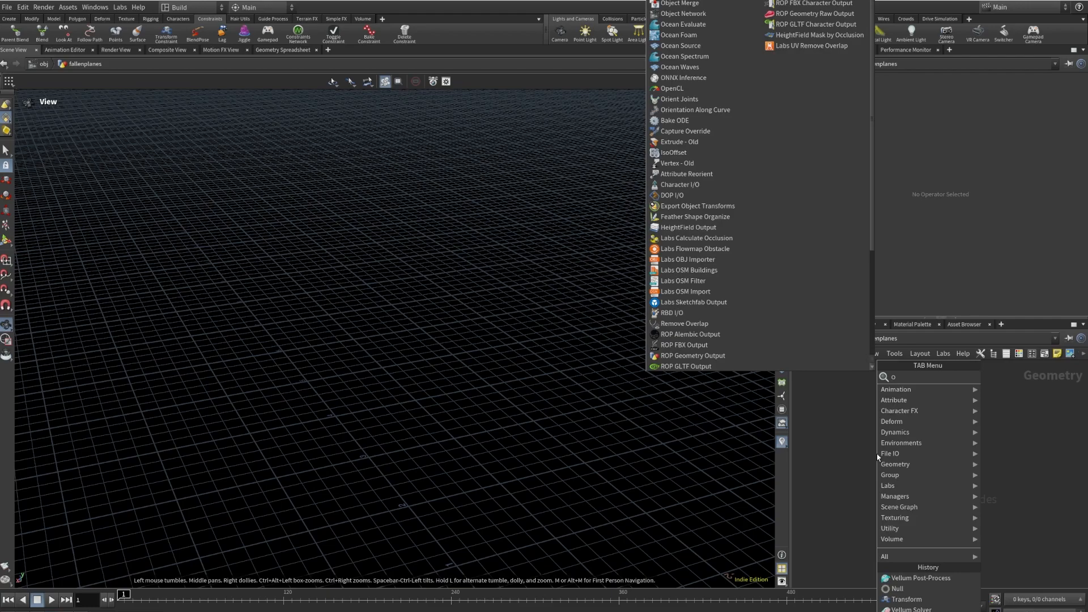
{"action": "type", "text": "OBJ"}
{"action": "left_click", "coordinate": [1037, 382]}
{"action": "left_click", "coordinate": [934, 425]}
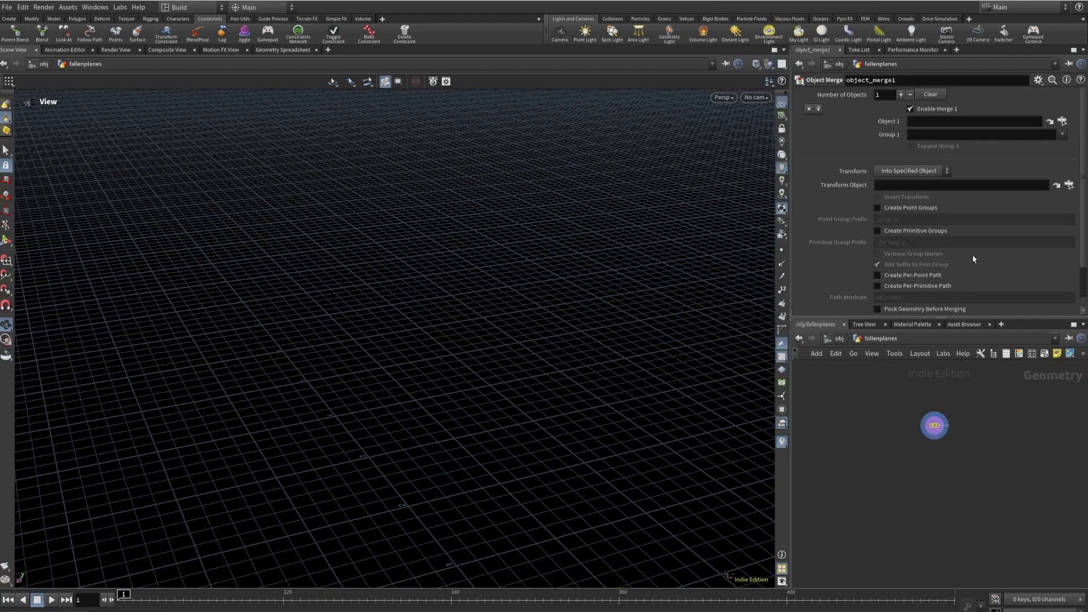
- Set Object 1 of the Object Merge node to /obj/paperairplane/OUT_PLANE
{"action": "left_click", "coordinate": [1063, 120]}
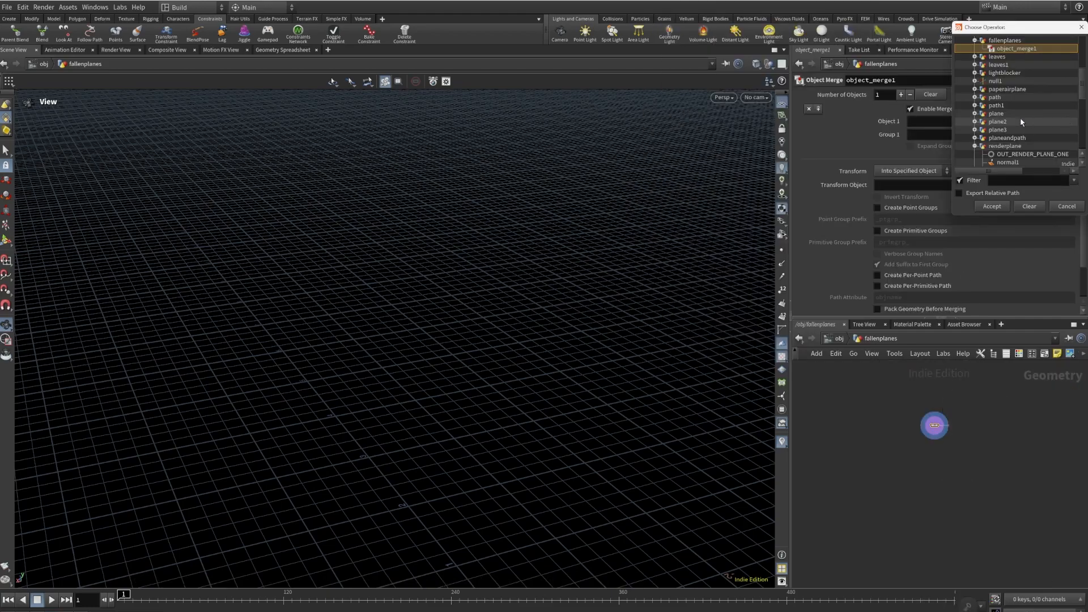
{"action": "left_click", "coordinate": [976, 147]}
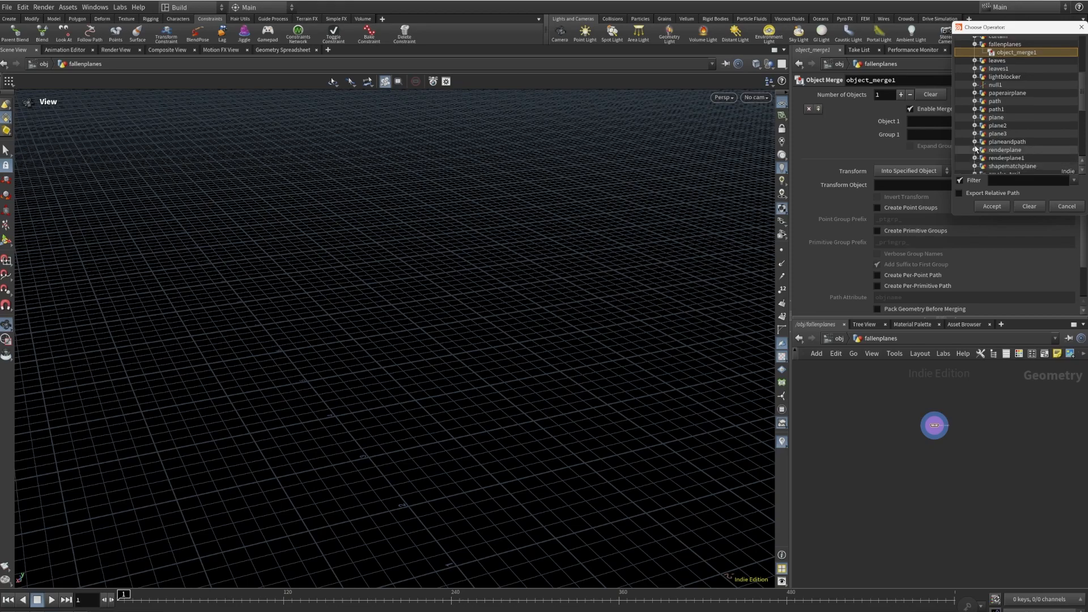
{"action": "scroll", "coordinate": [977, 138], "scroll_direction": "down", "scroll_amount": 5}
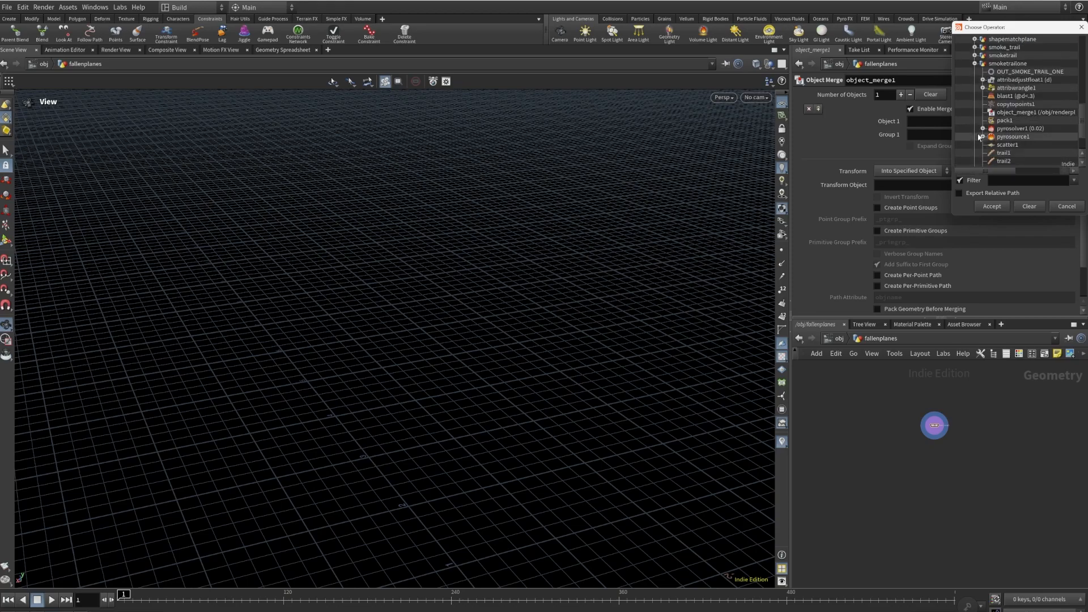
{"action": "scroll", "coordinate": [976, 143], "scroll_direction": "up", "scroll_amount": 5}
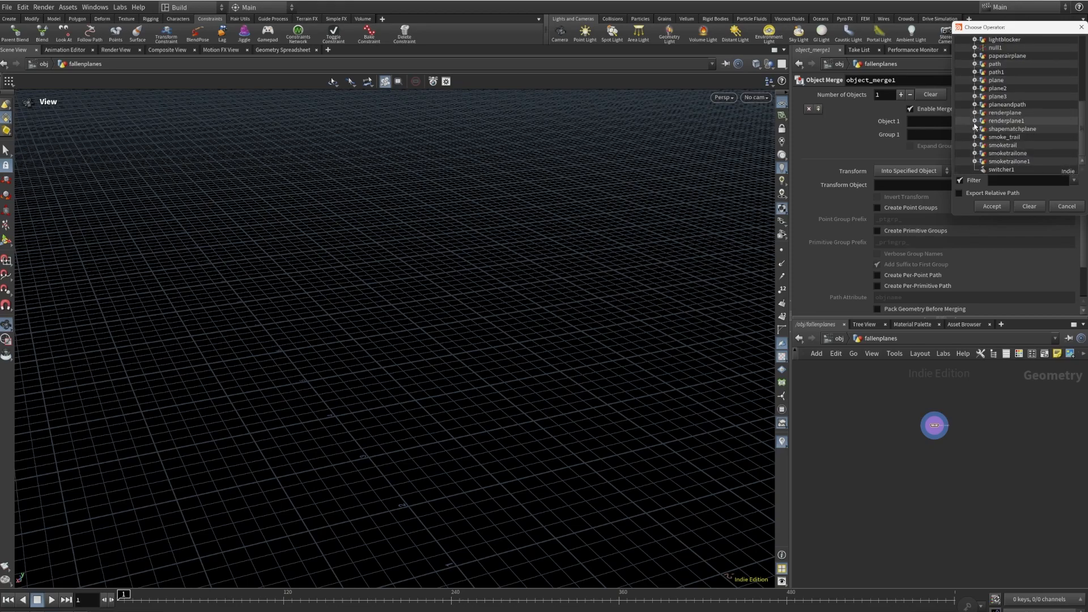
{"action": "left_click", "coordinate": [975, 80]}
{"action": "left_click", "coordinate": [1012, 83]}
{"action": "left_click", "coordinate": [996, 211]}
{"action": "scroll", "coordinate": [942, 455], "scroll_direction": "up", "scroll_amount": 2}
{"action": "scroll", "coordinate": [114, 401], "scroll_direction": "down", "scroll_amount": 5}
{"action": "left_click_drag", "start_coordinate": [114, 401], "coordinate": [221, 317]}
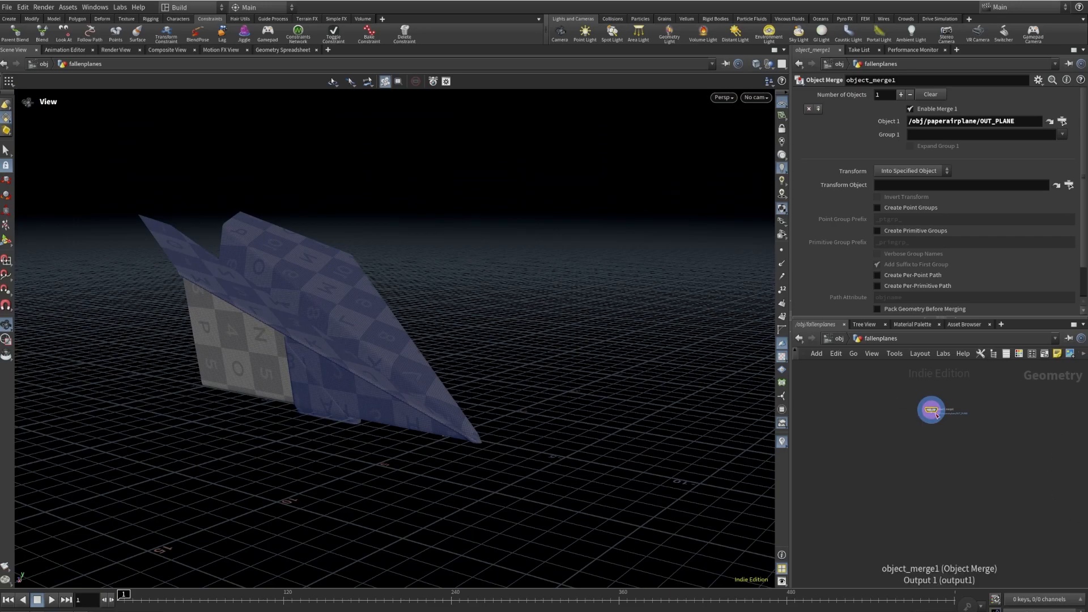
- Append a Transform node after object_merge1 and set its uniform scale to 0.05
{"action": "left_click", "coordinate": [931, 424]}
{"action": "key", "text": "Tab"}
{"action": "type", "text": "TRANSF"}
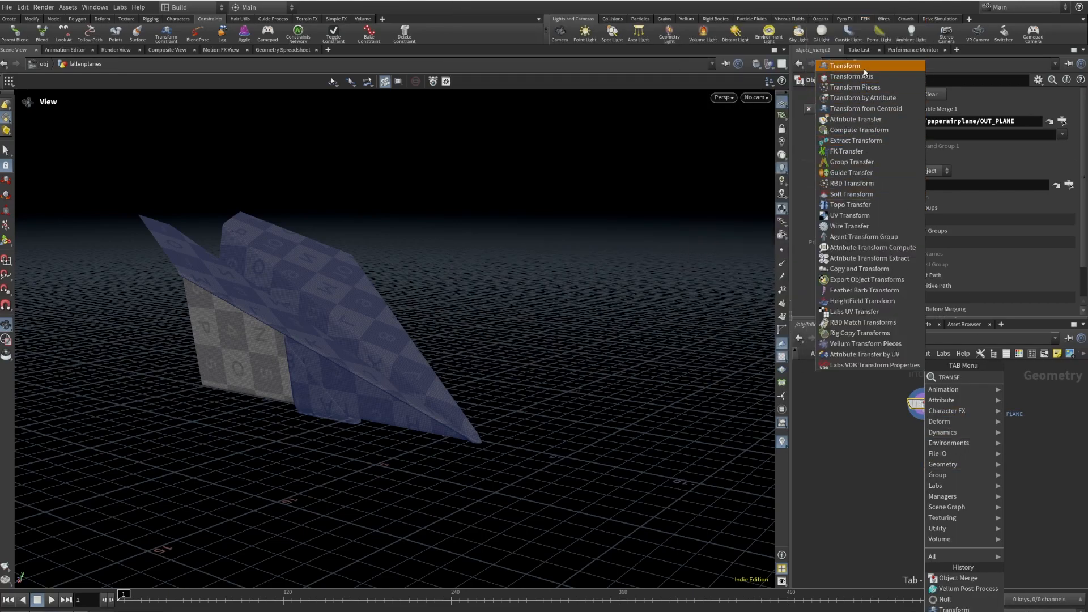
{"action": "left_click", "coordinate": [845, 66]}
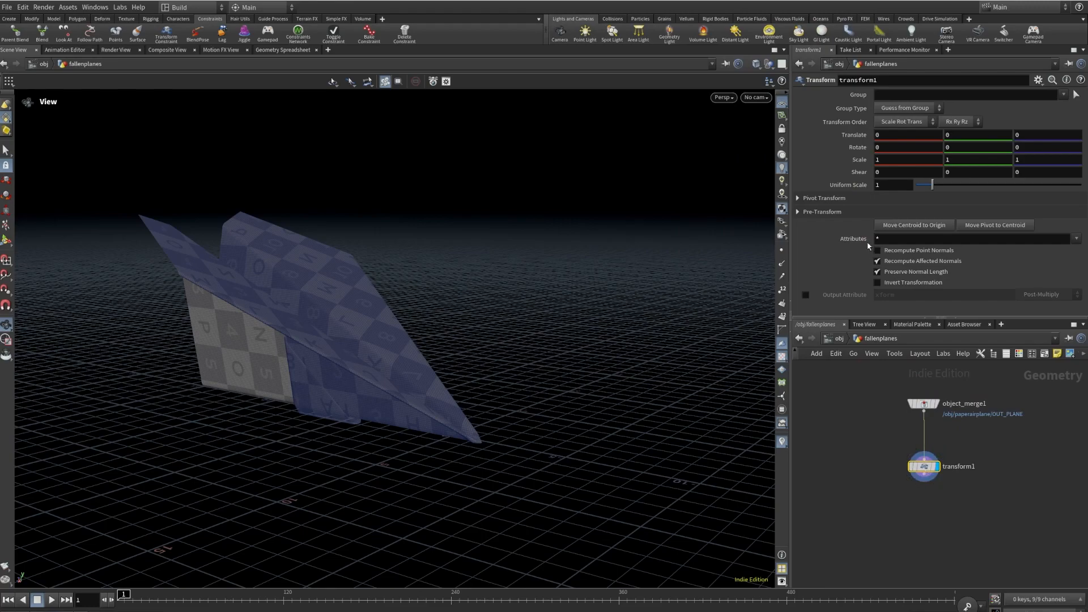
{"action": "left_click", "coordinate": [849, 187]}
{"action": "type", "text": ".05"}
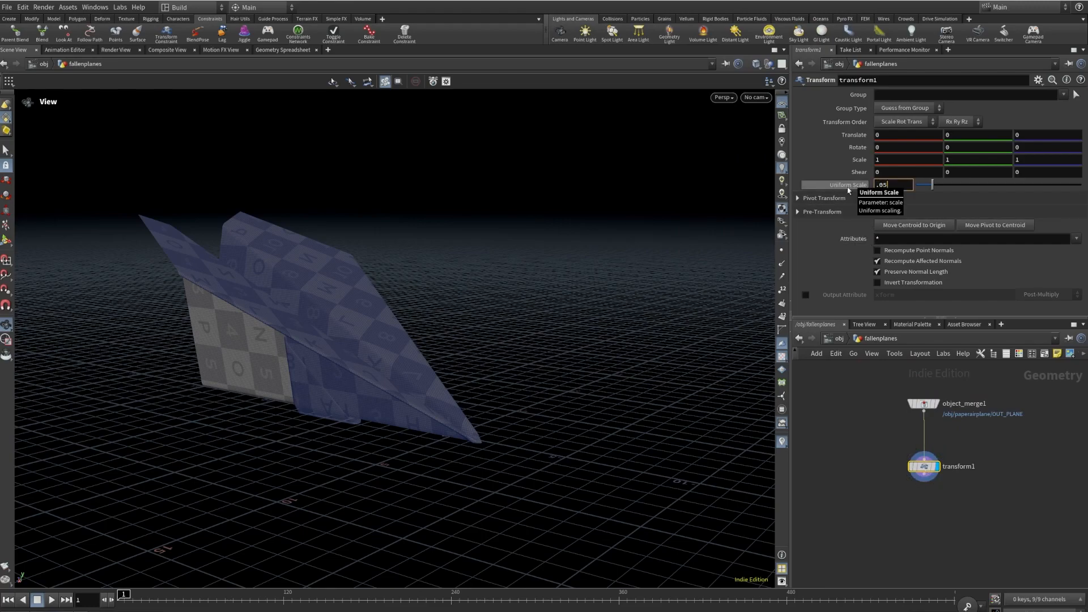
{"action": "key", "text": "Return"}
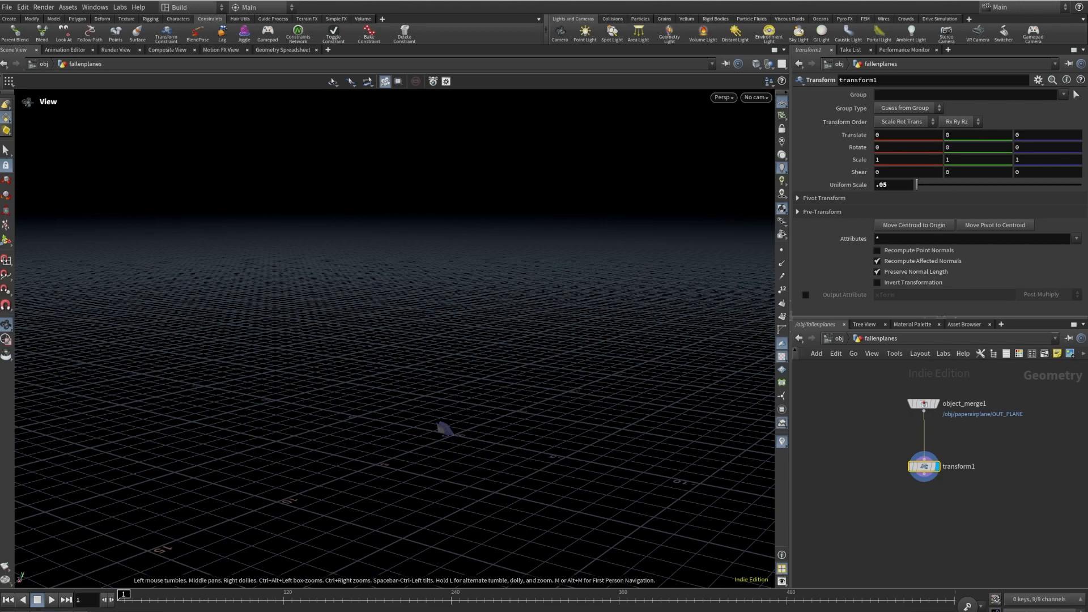
- Add a polygon Sphere node beside the plane branch, set its uniform scale to 0.83 and show it as a template
{"action": "middle_click_drag", "start_coordinate": [840, 455], "coordinate": [767, 477]}
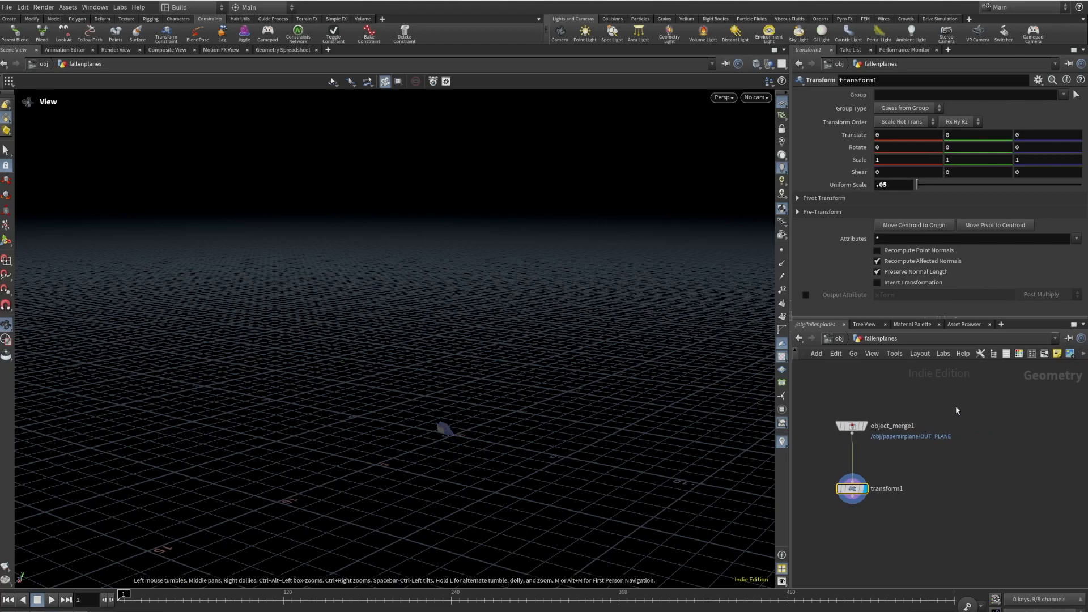
{"action": "key", "text": "Tab"}
{"action": "type", "text": "sph"}
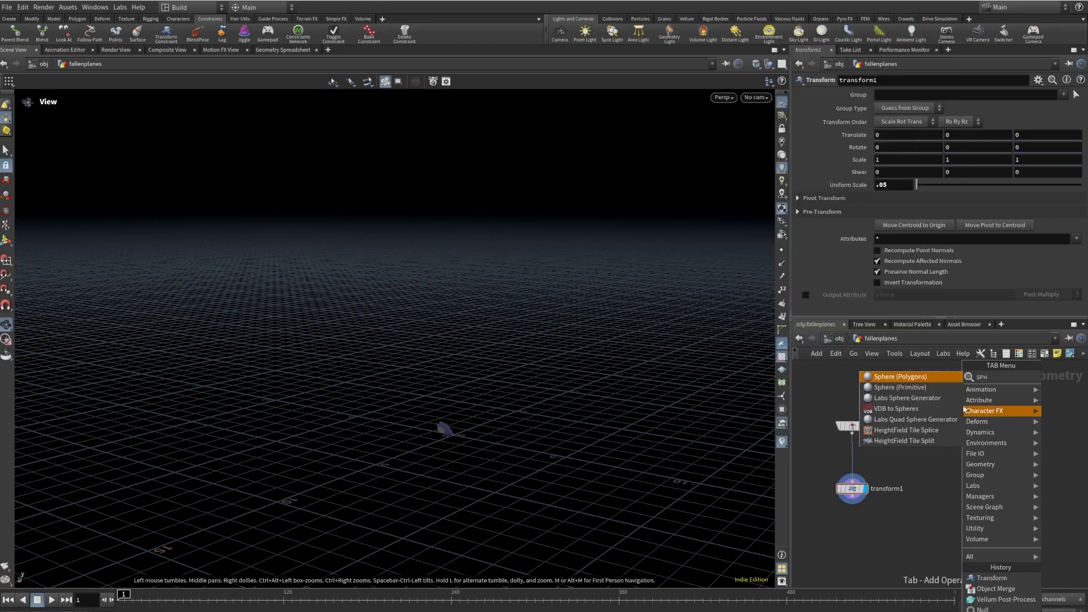
{"action": "type", "text": "ere"}
{"action": "left_click", "coordinate": [933, 383]}
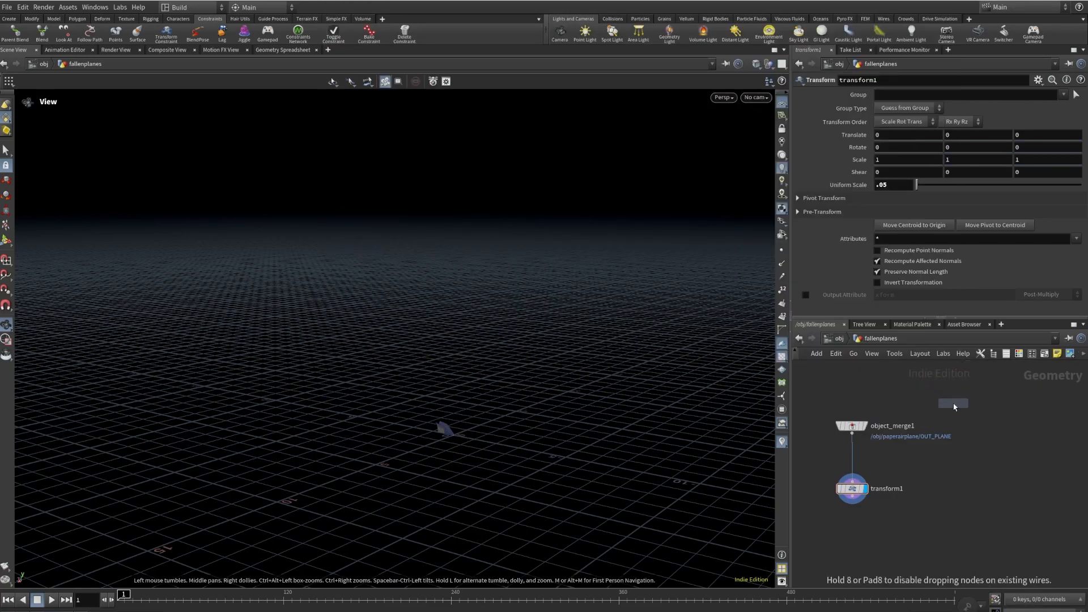
{"action": "left_click", "coordinate": [954, 403]}
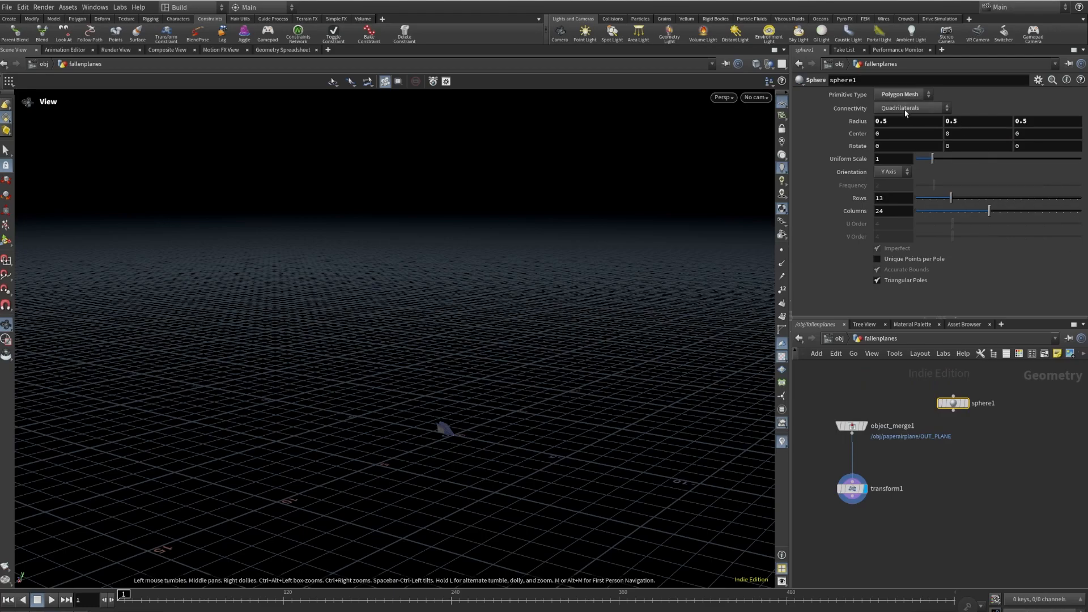
{"action": "left_click", "coordinate": [878, 159]}
{"action": "type", "text": ".83"}
{"action": "key", "text": "Return"}
{"action": "left_click", "coordinate": [966, 409]}
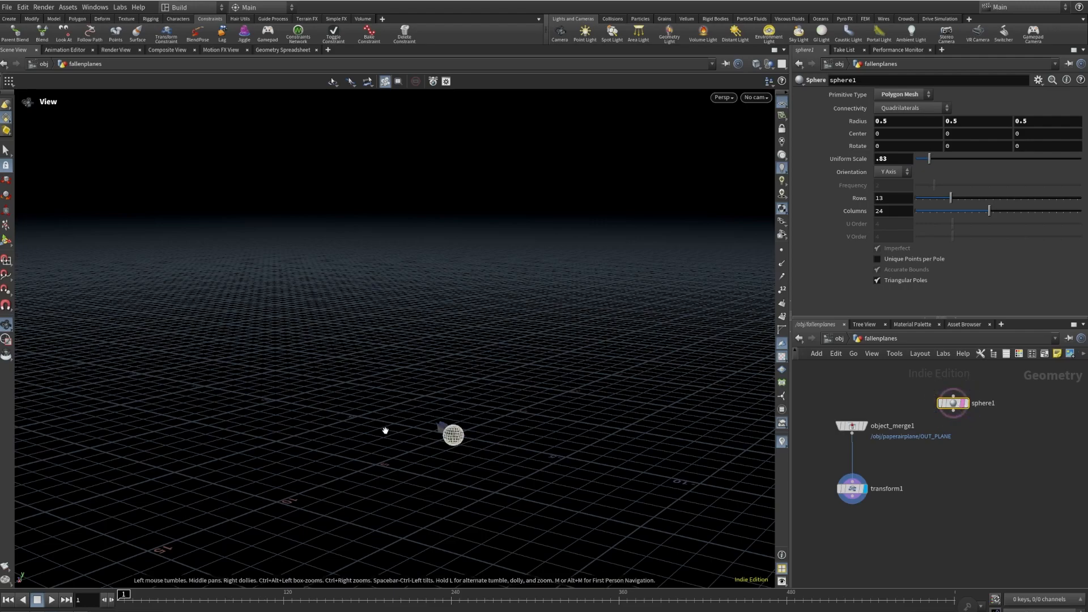
- Set the sphere's center to 0.5, 3.2, 0.766
{"action": "left_click", "coordinate": [888, 134]}
{"action": "type", "text": ".5"}
{"action": "key", "text": "Return"}
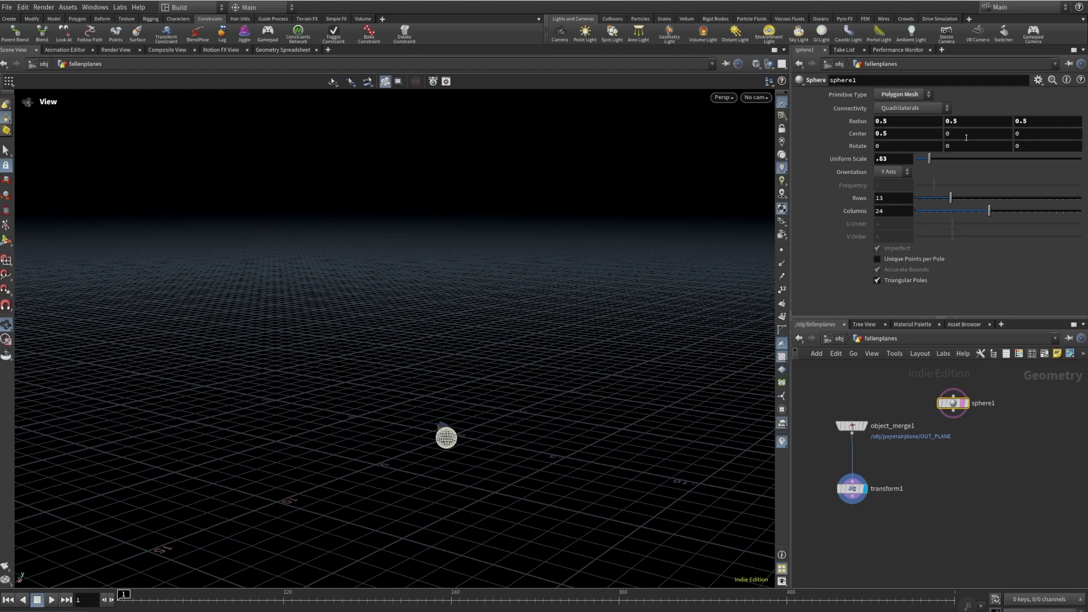
{"action": "left_click", "coordinate": [968, 136]}
{"action": "type", "text": "3.2"}
{"action": "key", "text": "Return"}
{"action": "left_click", "coordinate": [1020, 136]}
{"action": "type", "text": ".7"}
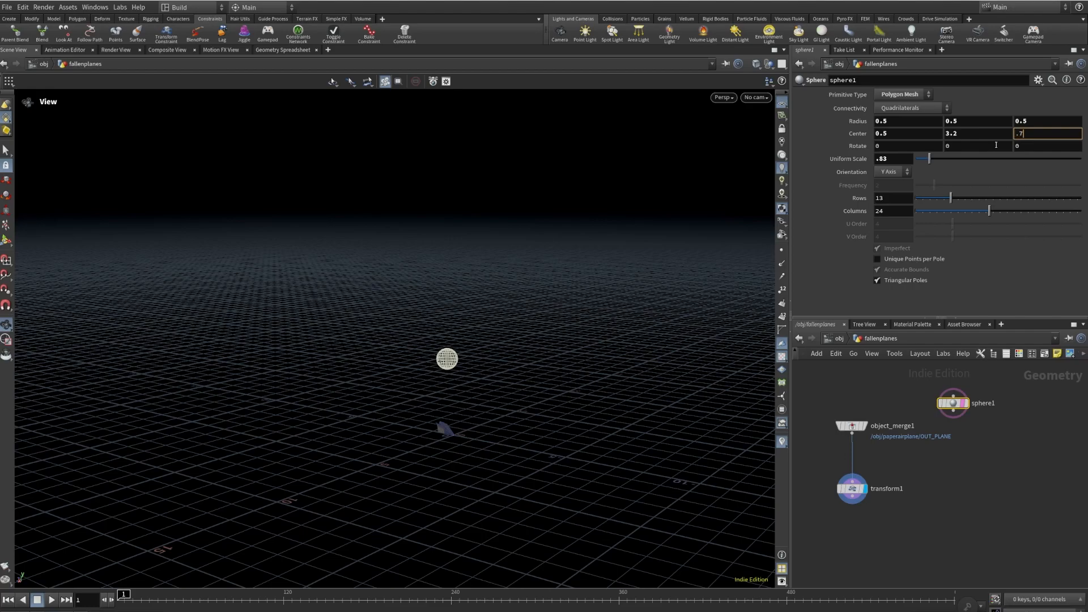
{"action": "type", "text": "66"}
{"action": "key", "text": "Return"}
{"action": "left_click_drag", "start_coordinate": [431, 409], "coordinate": [402, 383]}
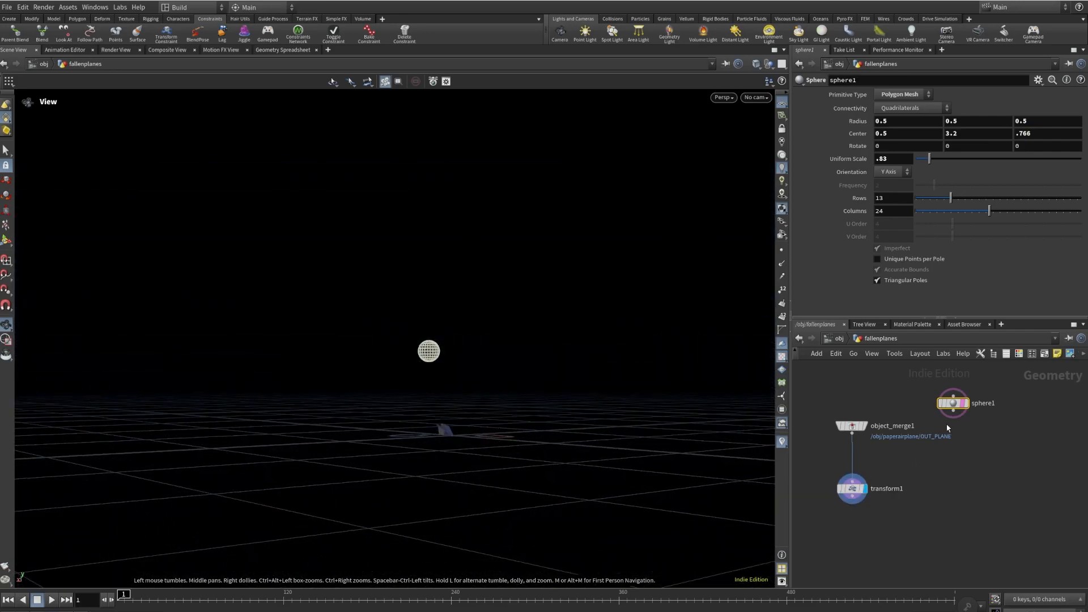
- Append a Scatter node after sphere1 and display its output
{"action": "key", "text": "Tab"}
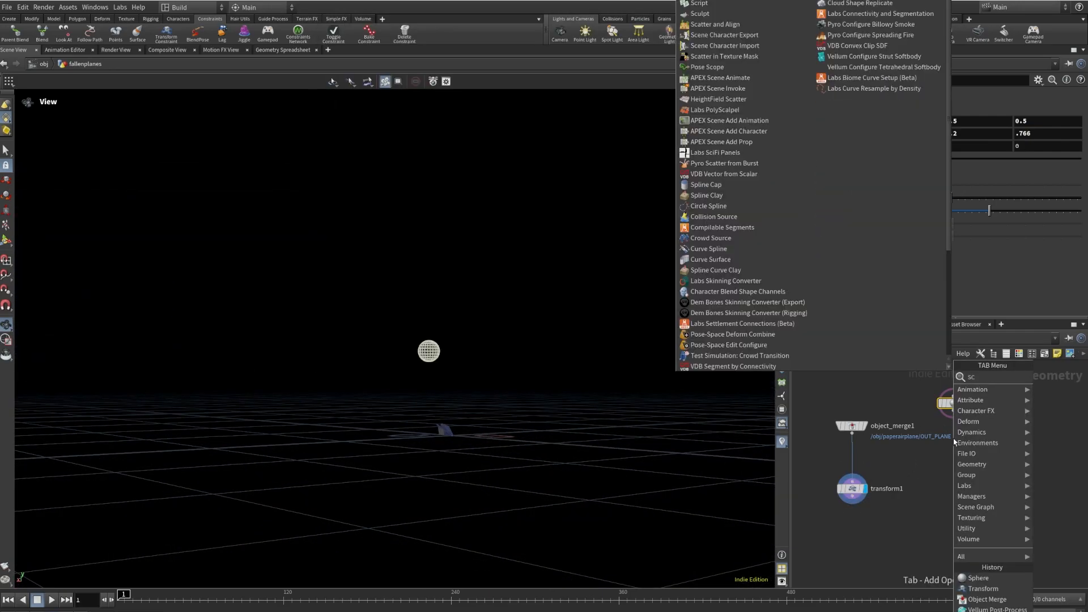
{"action": "key", "text": "Escape"}
{"action": "key", "text": "Return"}
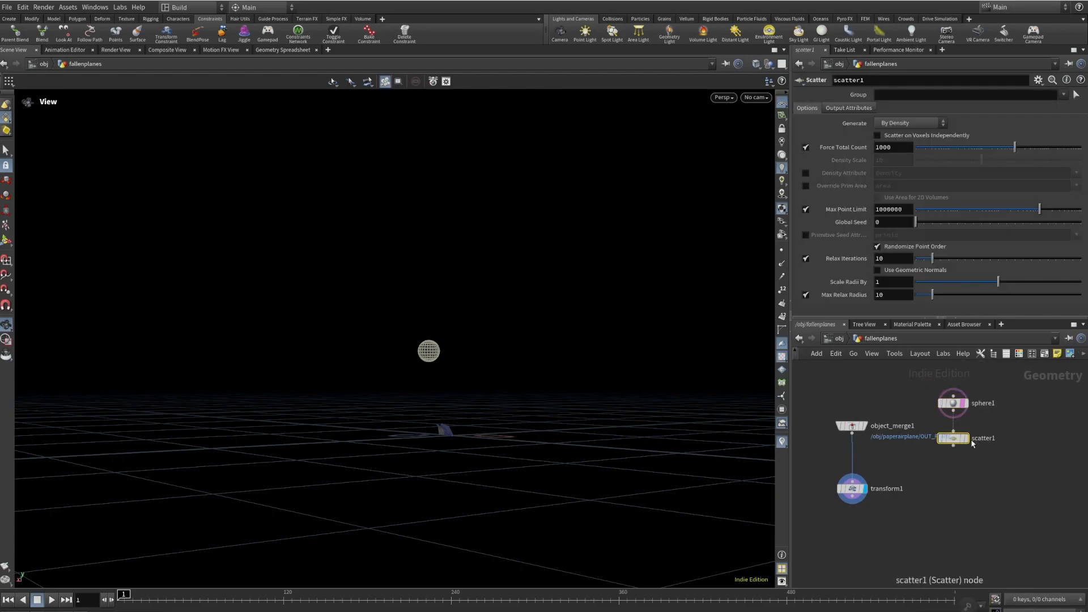
{"action": "left_click", "coordinate": [967, 439]}
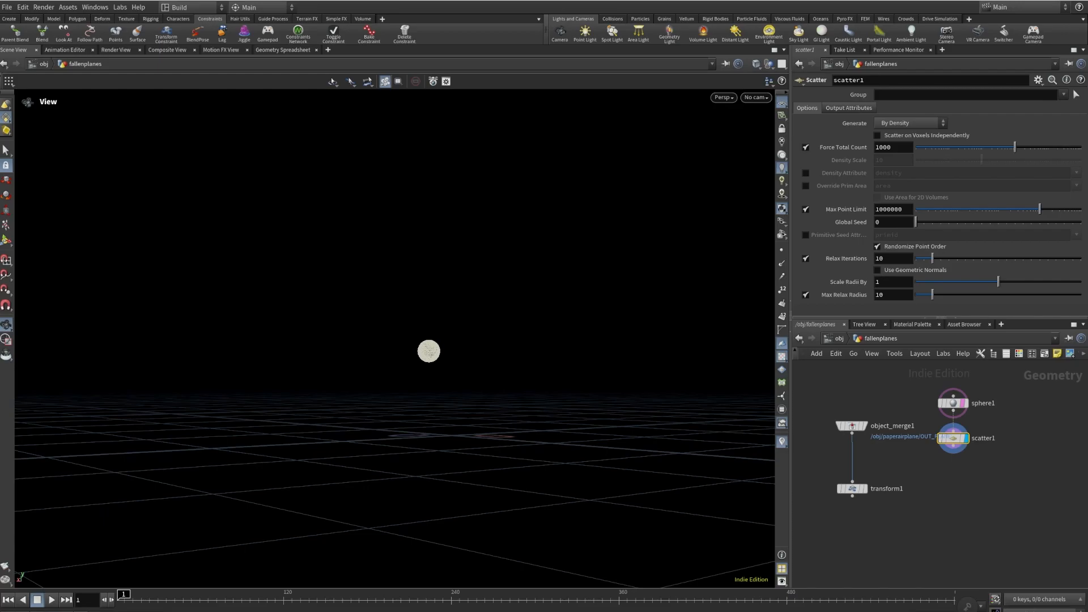
- Set the Scatter node's Force Total Count to 6 and its Relax Iterations to 99
{"action": "left_click", "coordinate": [885, 148]}
{"action": "type", "text": "6"}
{"action": "key", "text": "Return"}
{"action": "key", "text": "f"}
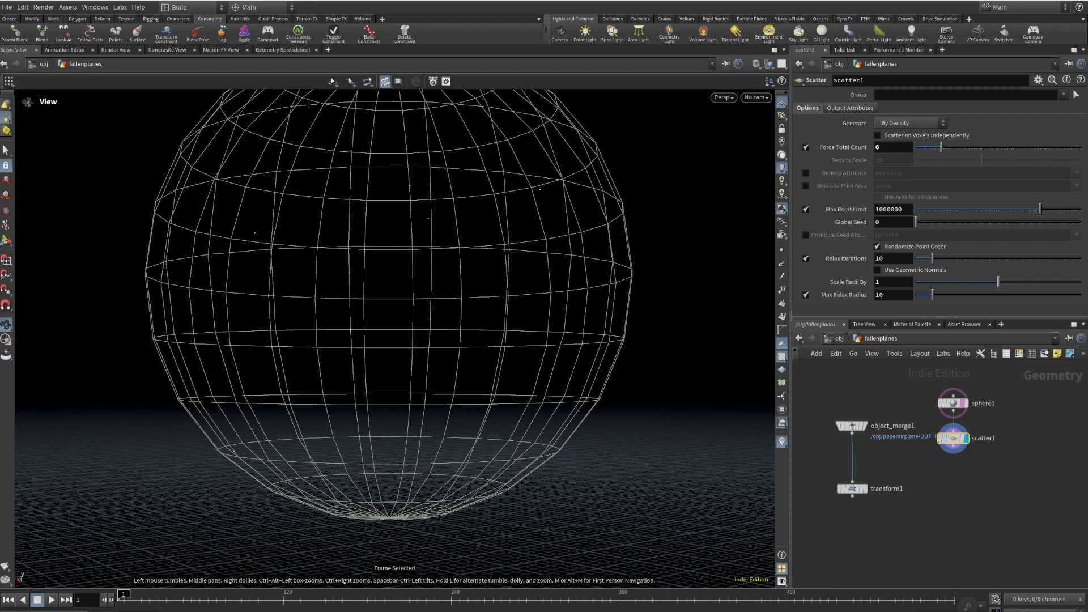
{"action": "scroll", "coordinate": [381, 249], "scroll_direction": "down", "scroll_amount": 5}
{"action": "left_click_drag", "start_coordinate": [383, 250], "coordinate": [430, 343]}
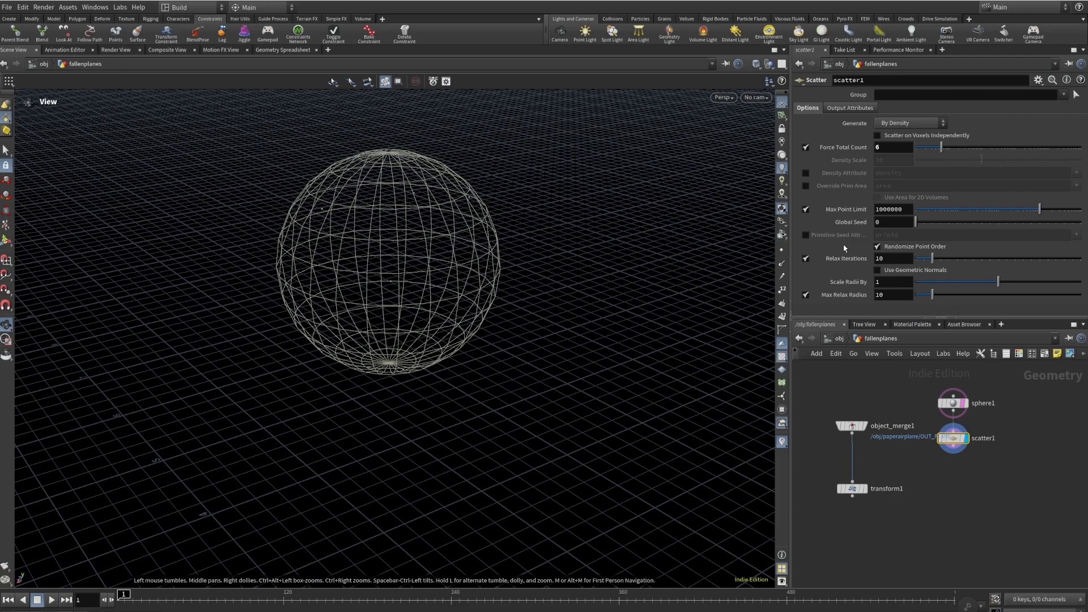
{"action": "left_click", "coordinate": [892, 259]}
{"action": "mouse_move", "coordinate": [839, 259]}
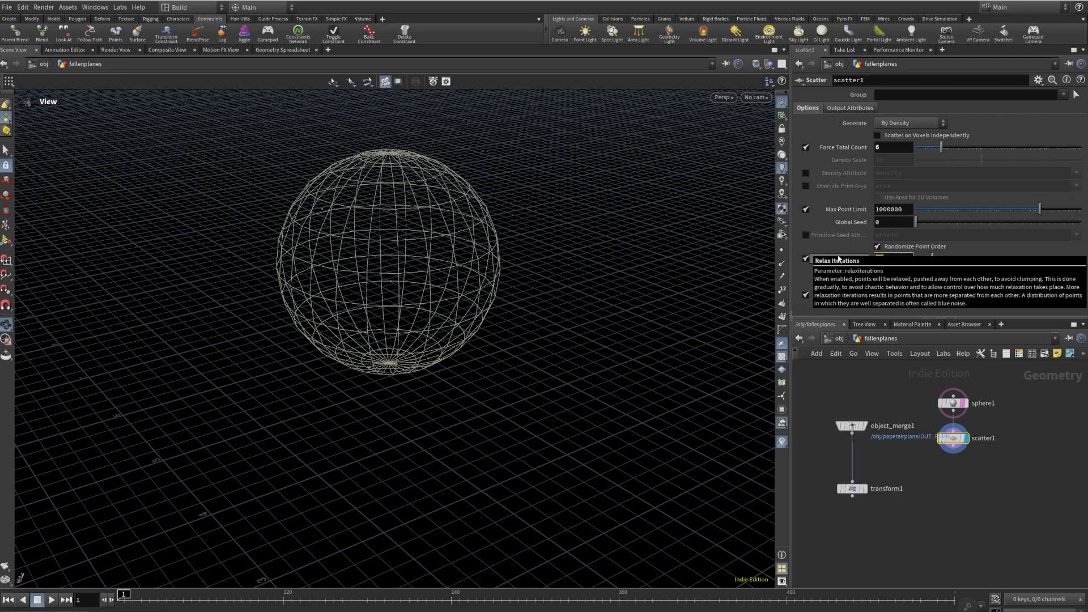
{"action": "type", "text": "100"}
{"action": "key", "text": "Return"}
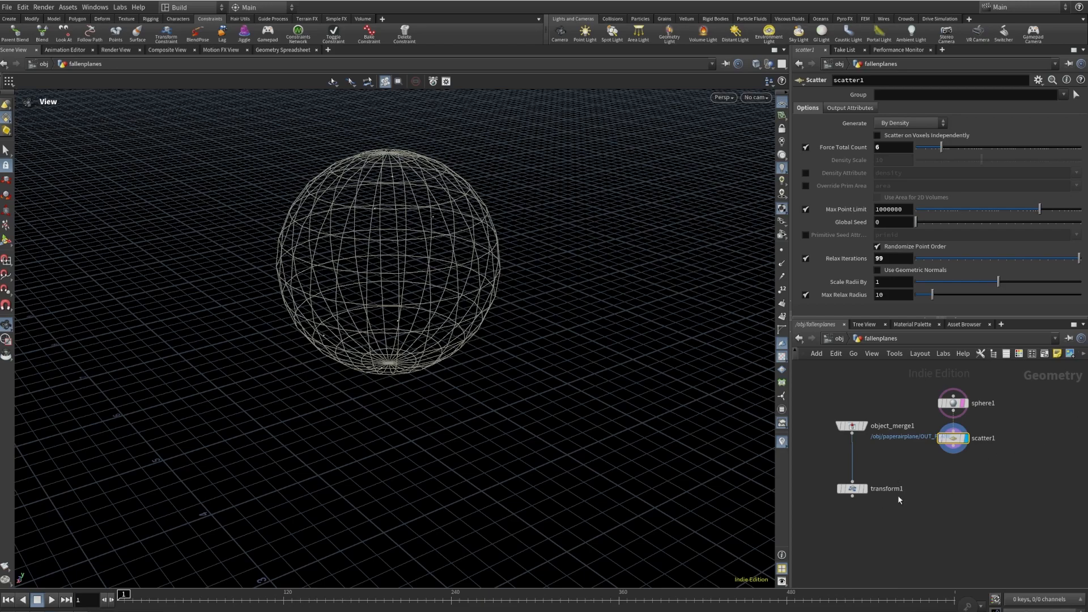
- Add a Copy to Points node with transform1 as its source geometry and scatter1 as its target points
{"action": "key", "text": "Tab"}
{"action": "type", "text": "copyto"}
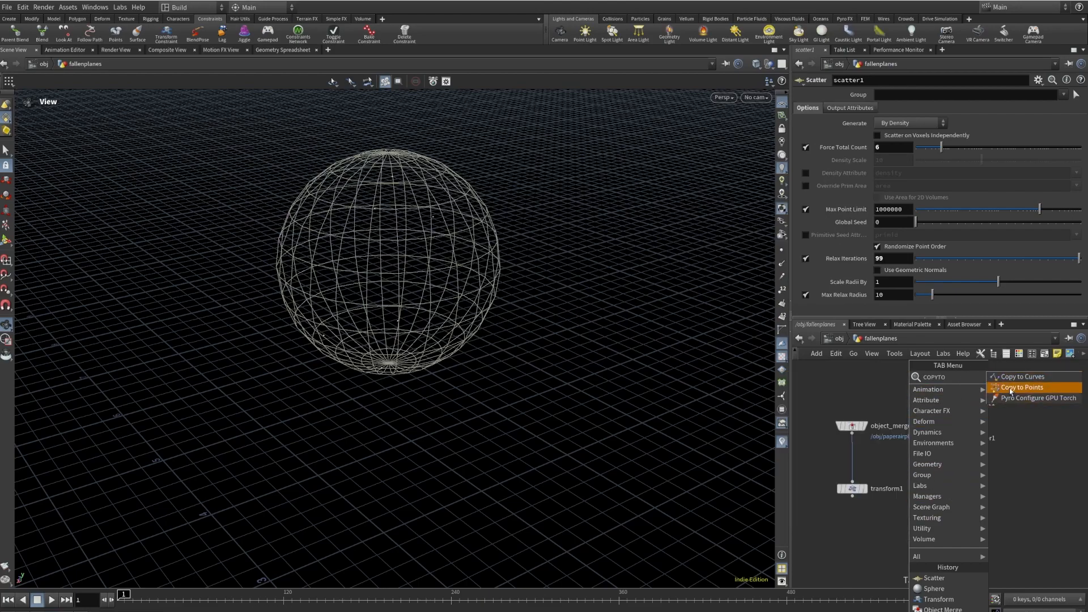
{"action": "left_click", "coordinate": [1012, 387]}
{"action": "left_click", "coordinate": [888, 522]}
{"action": "left_click", "coordinate": [954, 454]}
{"action": "left_click", "coordinate": [898, 515]}
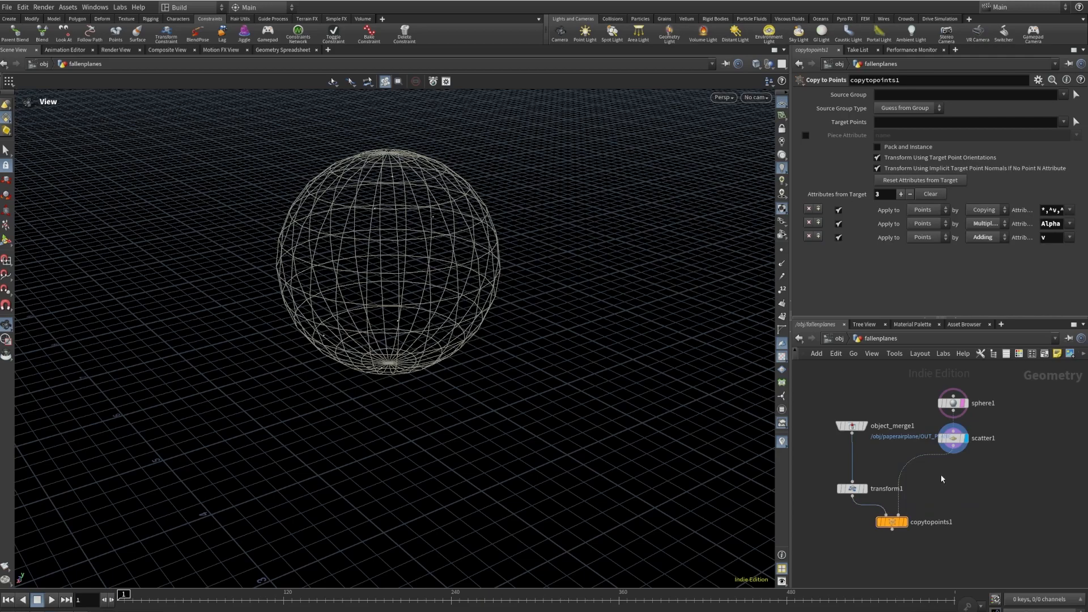
- Insert an Attribute Randomize node between scatter1 and copytopoints1 and display its output
{"action": "key", "text": "Tab"}
{"action": "type", "text": "attr"}
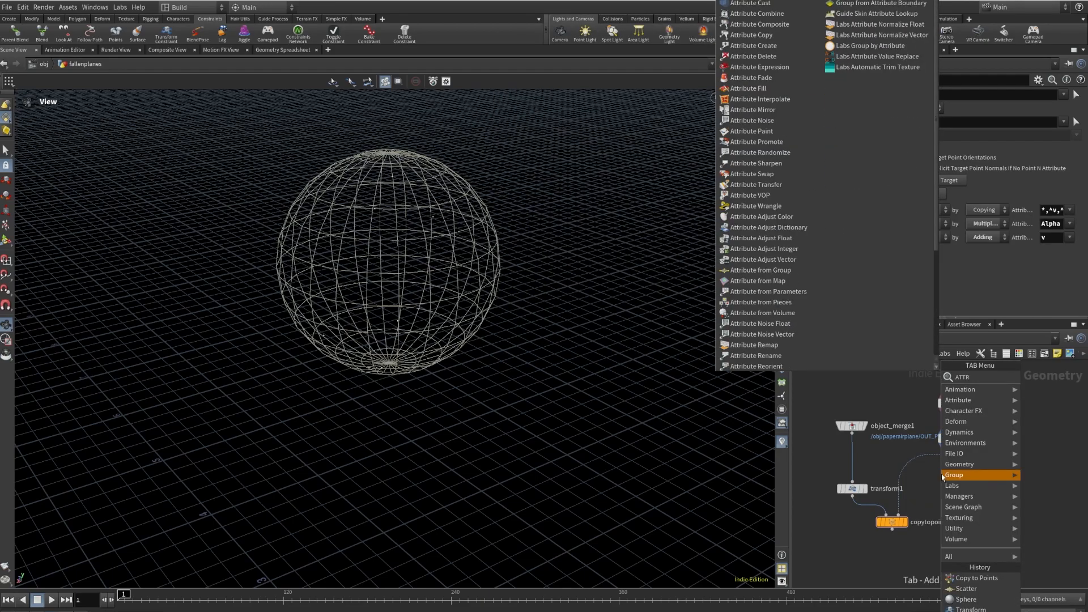
{"action": "type", "text": " ran"}
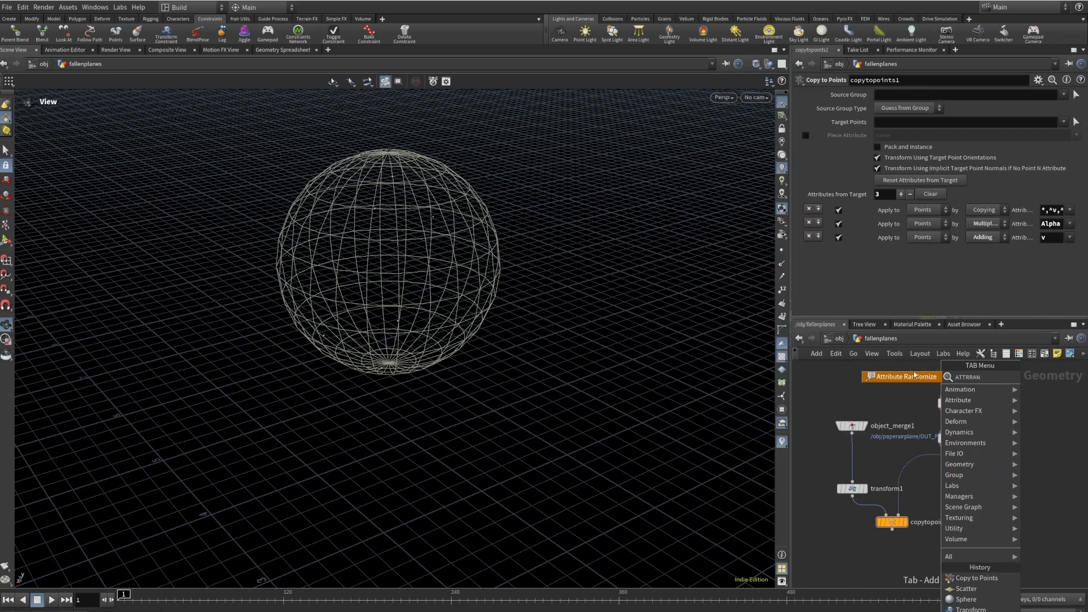
{"action": "left_click", "coordinate": [918, 378]}
{"action": "left_click", "coordinate": [946, 477]}
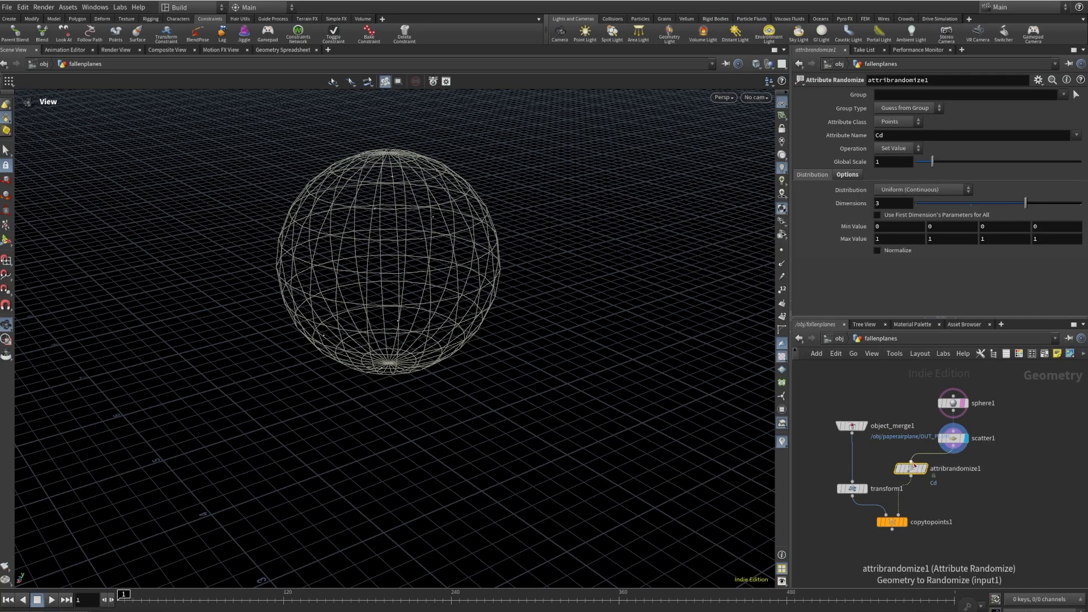
{"action": "left_click", "coordinate": [959, 477]}
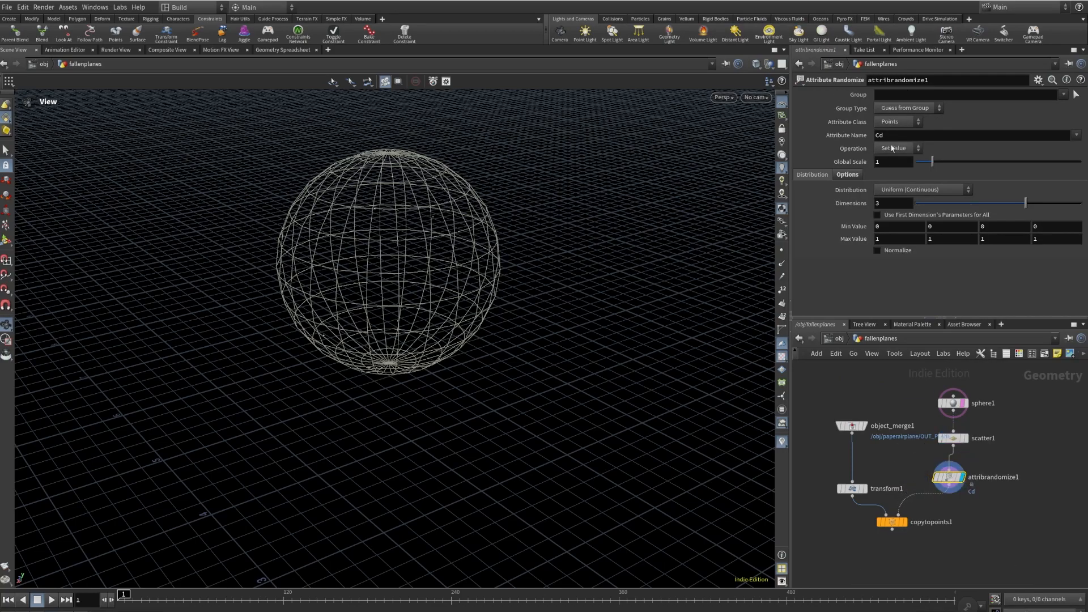
- Set attribrandomize1 to randomize the orient attribute with 4 dimensions
{"action": "left_click_drag", "start_coordinate": [885, 135], "coordinate": [844, 135]}
{"action": "type", "text": "o"}
{"action": "key", "text": "BackSpace"}
{"action": "type", "text": "o"}
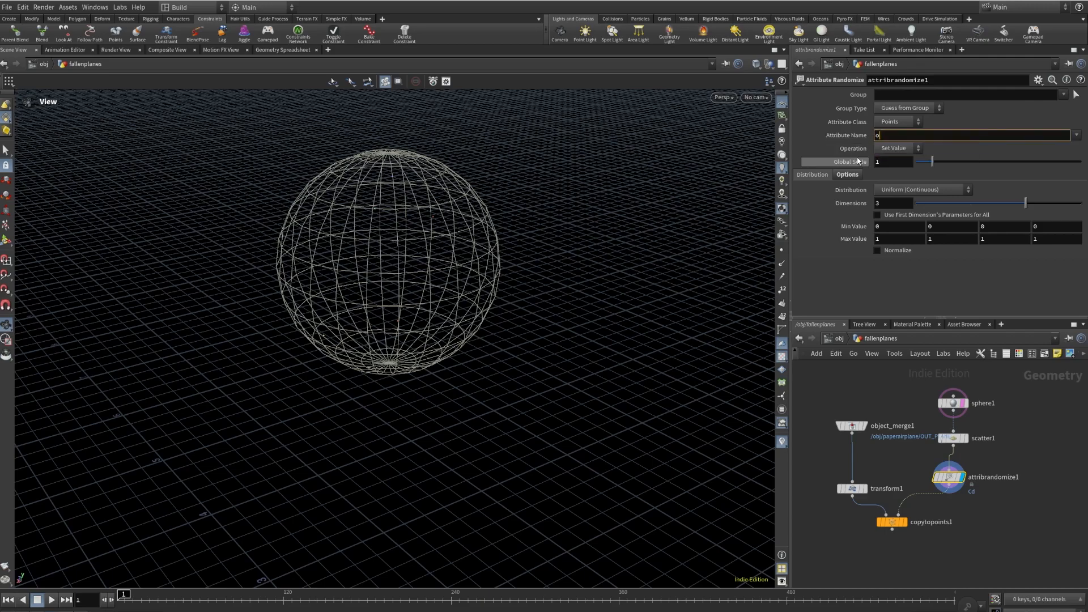
{"action": "type", "text": "rient"}
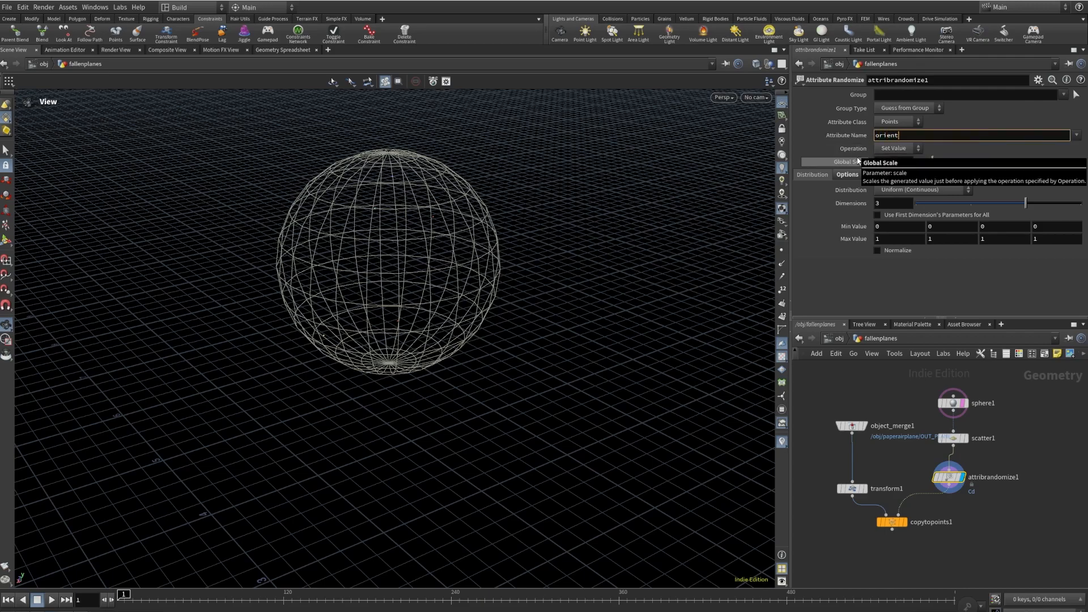
{"action": "key", "text": "Return"}
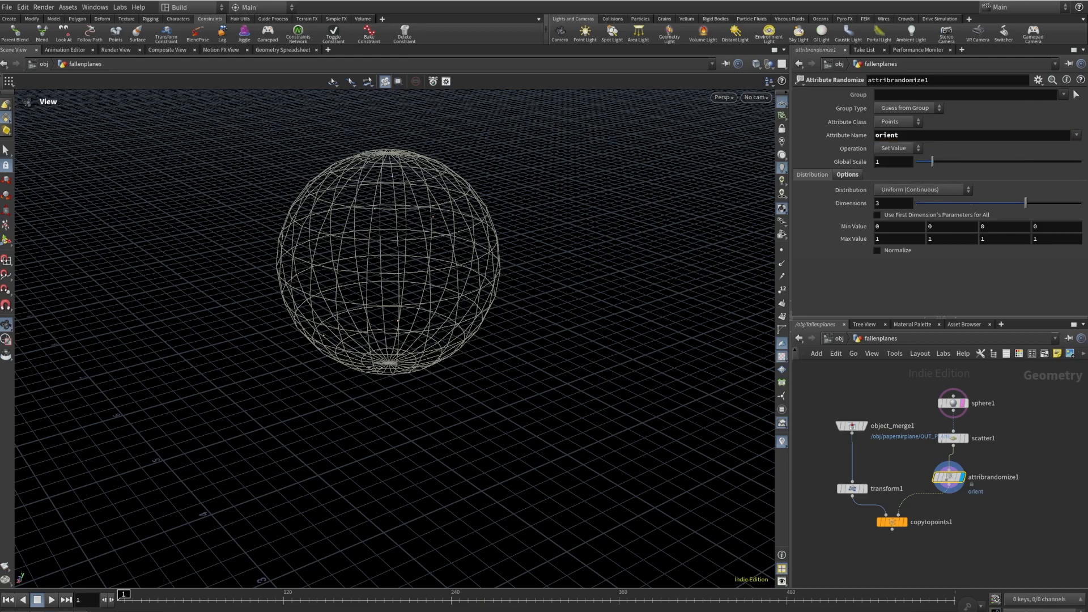
{"action": "left_click_drag", "start_coordinate": [1026, 202], "coordinate": [1081, 202]}
- Insert an Attribute Adjust Float node between attribrandomize1 and copytopoints1
{"action": "left_click_drag", "start_coordinate": [894, 526], "coordinate": [897, 553]}
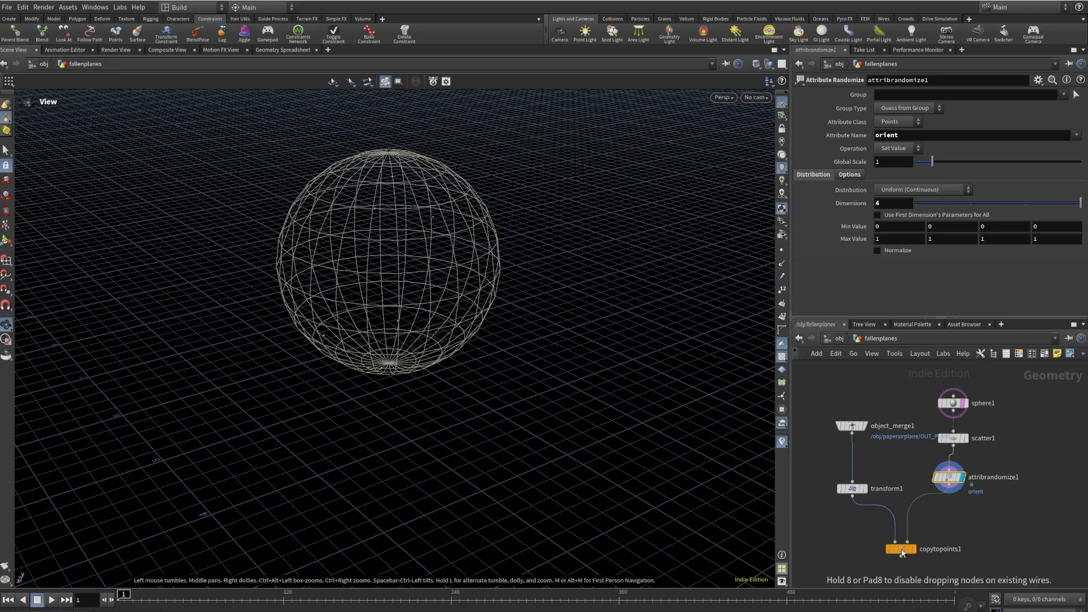
{"action": "key", "text": "Tab"}
{"action": "type", "text": "attradj"}
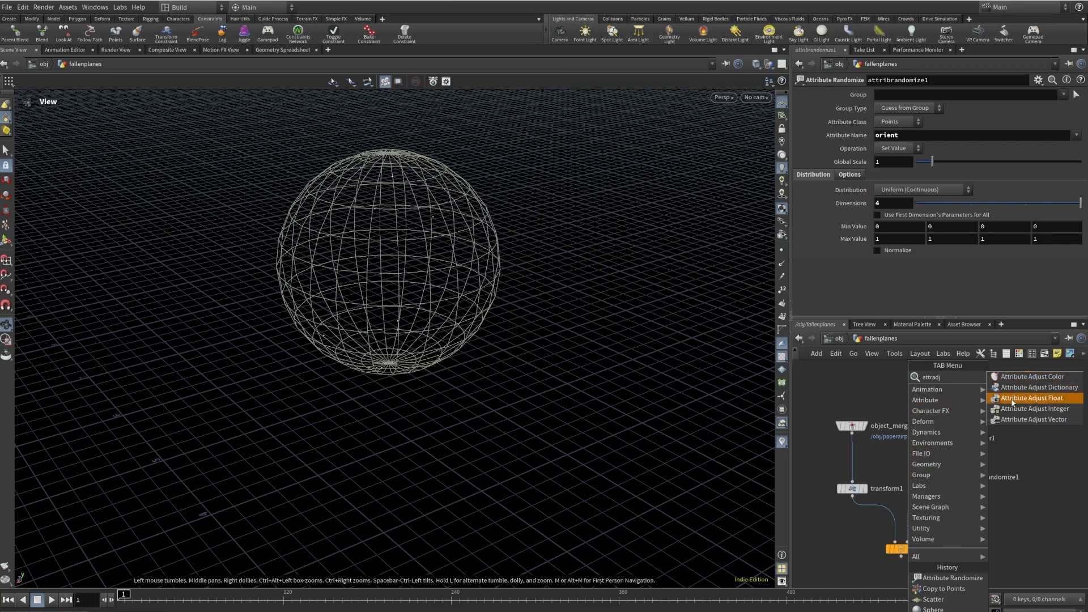
{"action": "left_click", "coordinate": [1031, 398]}
{"action": "left_click", "coordinate": [914, 506]}
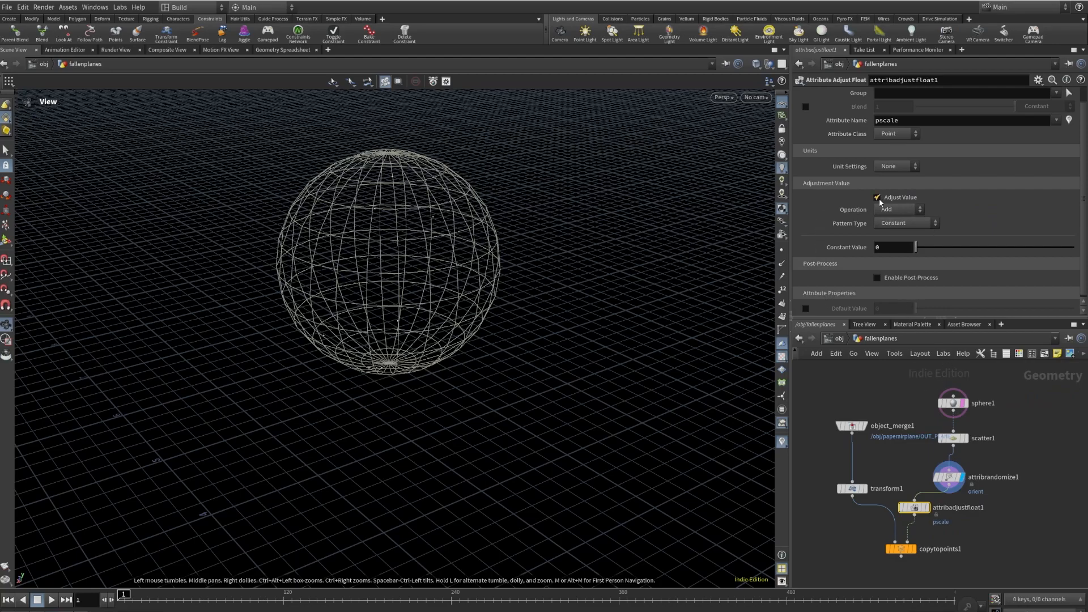
- Set the pscale adjustment's operation to Set Always and its pattern type to Random
{"action": "left_click", "coordinate": [889, 210]}
{"action": "left_click", "coordinate": [893, 230]}
{"action": "left_click", "coordinate": [899, 225]}
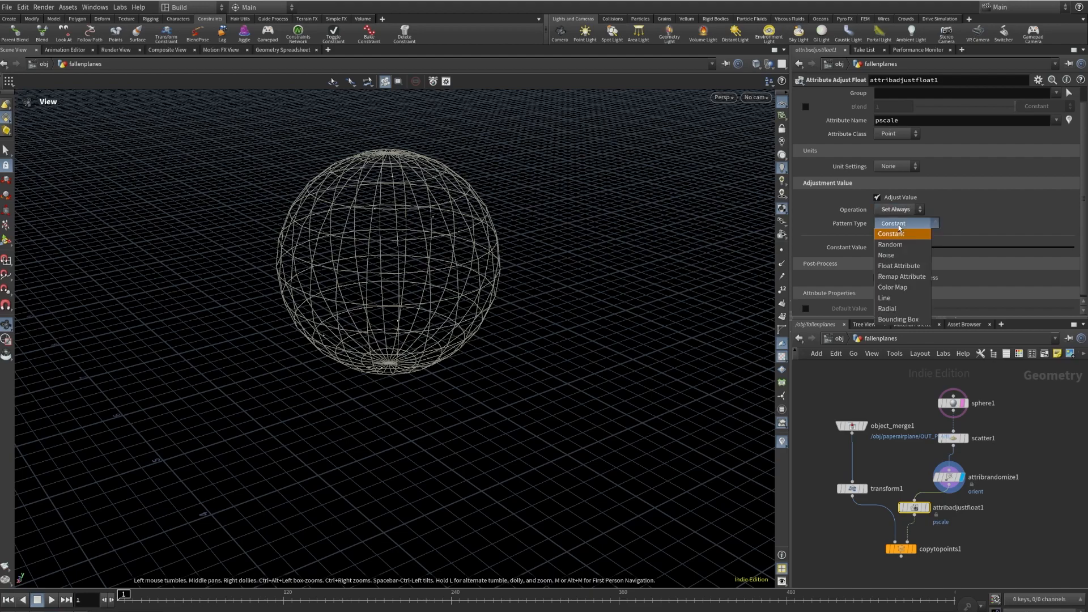
{"action": "left_click", "coordinate": [899, 245]}
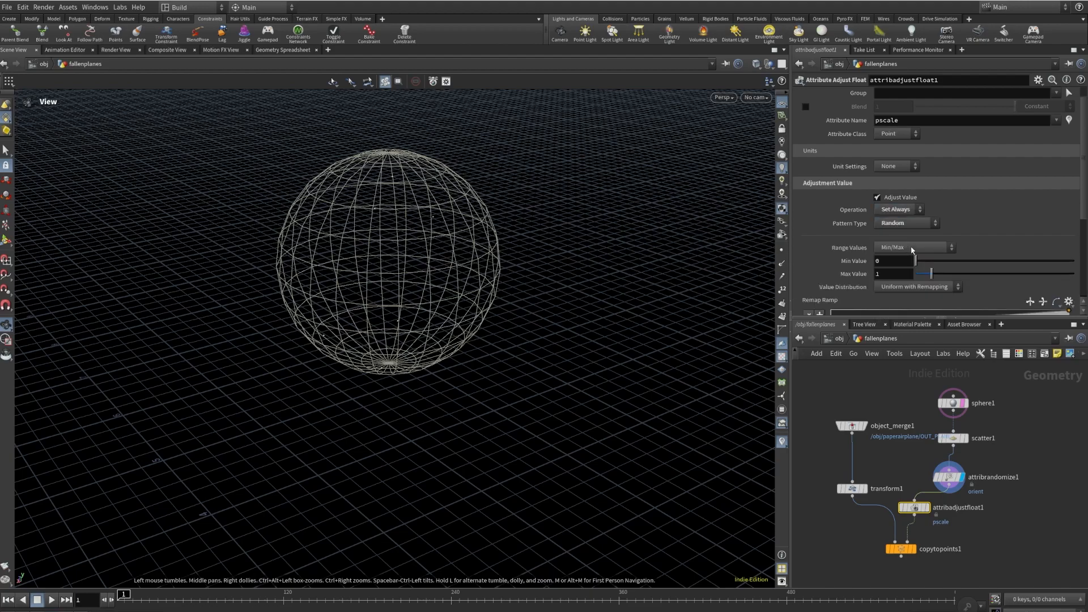
- Set the random pscale range to 0.5 minimum and 0.7 maximum, and add a zero-value point about a third along the remap ramp
{"action": "left_click", "coordinate": [898, 261]}
{"action": "type", "text": ".5"}
{"action": "key", "text": "Tab"}
{"action": "type", "text": ".7"}
{"action": "key", "text": "Return"}
{"action": "scroll", "coordinate": [946, 246], "scroll_direction": "down", "scroll_amount": 3}
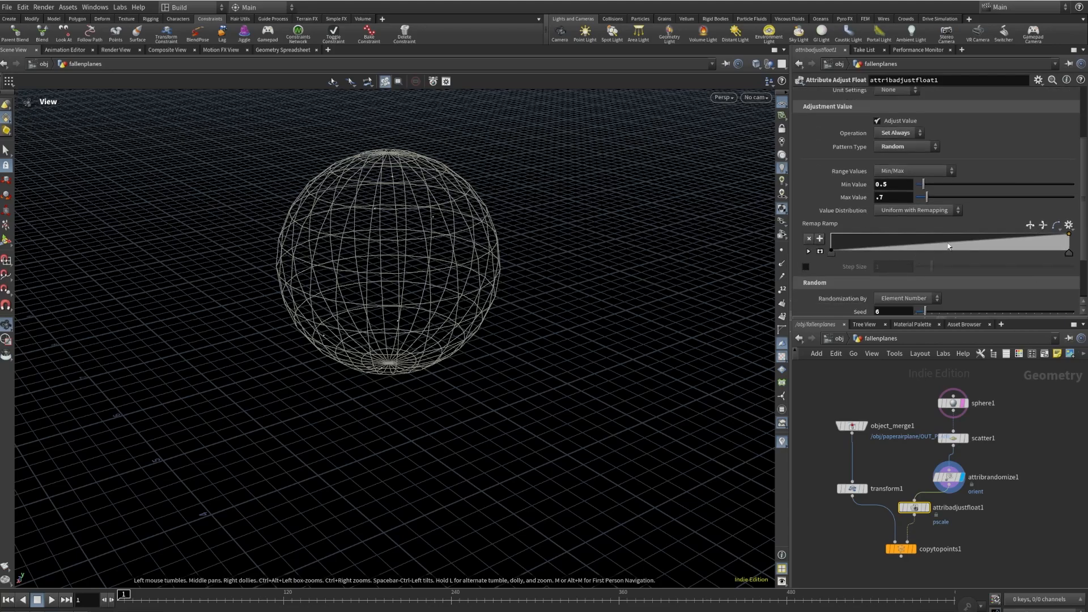
{"action": "left_click_drag", "start_coordinate": [956, 247], "coordinate": [911, 268]}
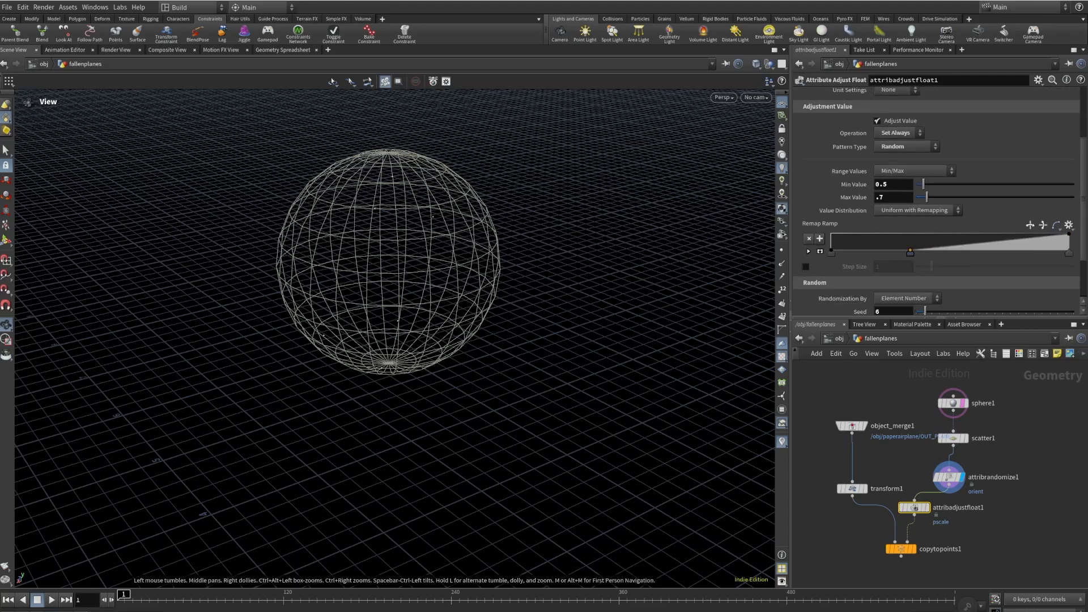
- Display the output of copytopoints1 and inspect the copied planes around the sphere
{"action": "left_click", "coordinate": [909, 548]}
{"action": "right_click_drag", "start_coordinate": [413, 337], "coordinate": [182, 332]}
{"action": "left_click_drag", "start_coordinate": [182, 332], "coordinate": [372, 386]}
{"action": "right_click_drag", "start_coordinate": [371, 386], "coordinate": [423, 359]}
{"action": "left_click_drag", "start_coordinate": [423, 359], "coordinate": [349, 380]}
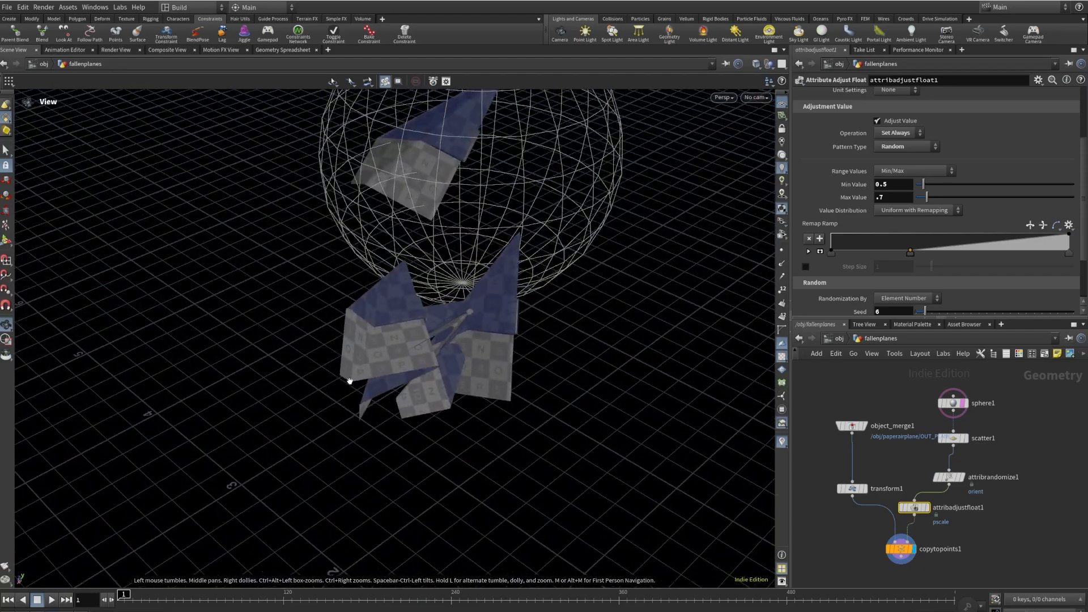
{"action": "scroll", "coordinate": [470, 275], "scroll_direction": "down", "scroll_amount": 2}
- Set scatter1's Global Seed to 4 and check the new plane arrangement
{"action": "left_click", "coordinate": [953, 438]}
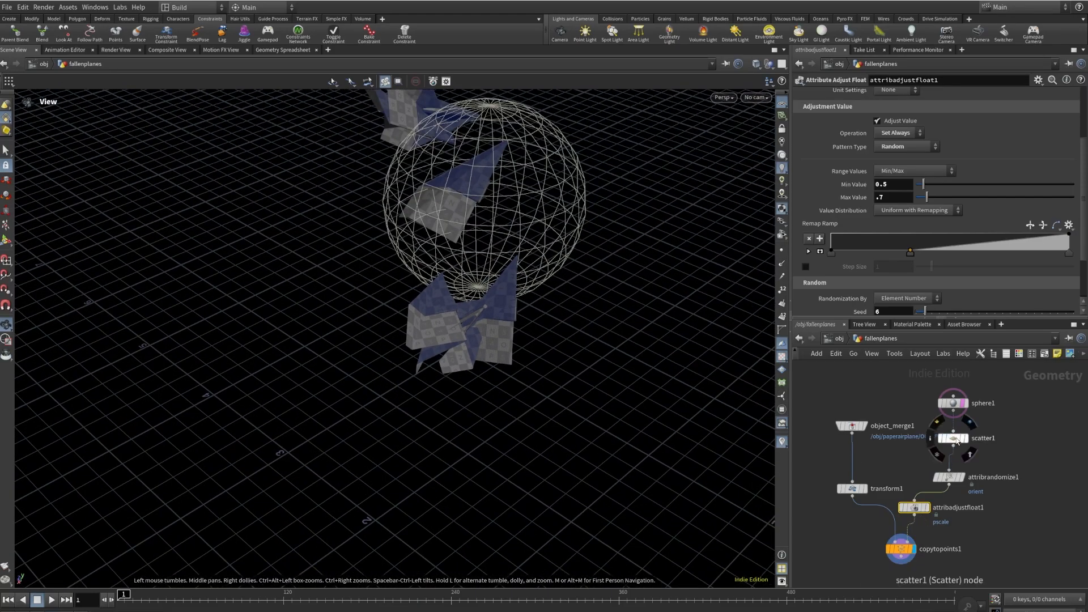
{"action": "left_click_drag", "start_coordinate": [919, 226], "coordinate": [923, 227]}
{"action": "left_click_drag", "start_coordinate": [364, 236], "coordinate": [420, 275]}
{"action": "scroll", "coordinate": [961, 518], "scroll_direction": "down", "scroll_amount": 3}
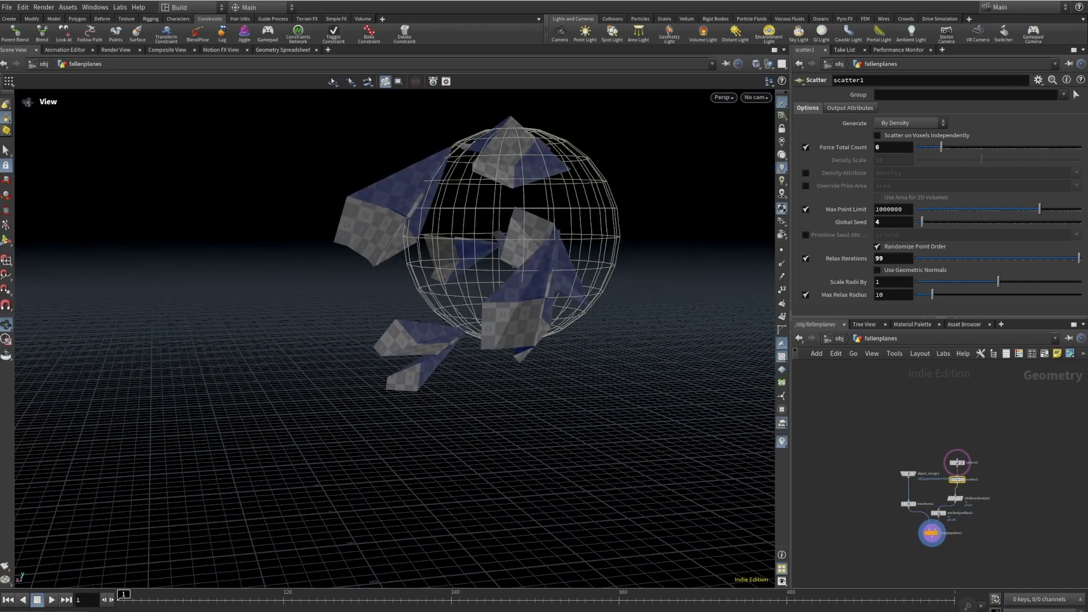
- Add a Remesh node after copytopoints1
{"action": "scroll", "coordinate": [935, 530], "scroll_direction": "up", "scroll_amount": 5}
{"action": "key", "text": "Tab"}
{"action": "type", "text": "re"}
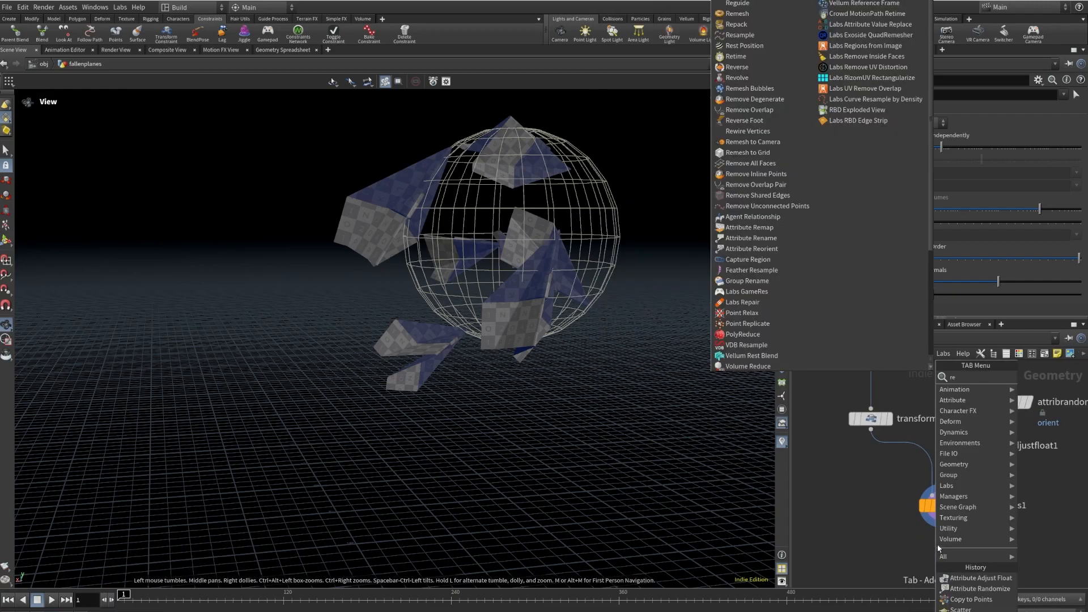
{"action": "type", "text": "m"}
{"action": "left_click", "coordinate": [896, 379]}
{"action": "left_click", "coordinate": [935, 548]}
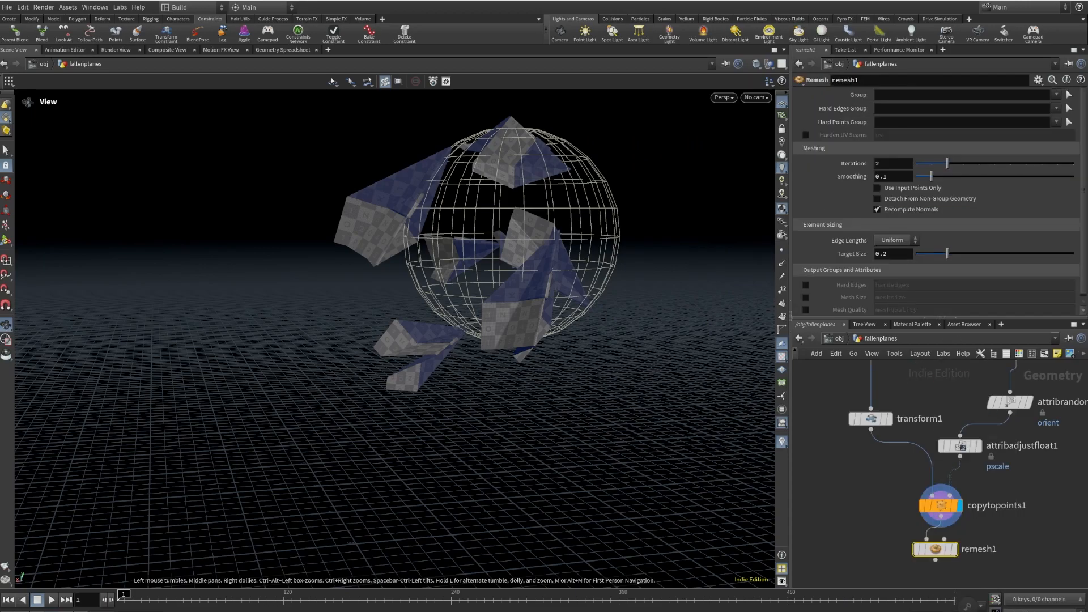
- Set the Remesh node's Target Size to 0.02 and display its output
{"action": "left_click", "coordinate": [894, 253]}
{"action": "key", "text": "BackSpace"}
{"action": "type", "text": "02"}
{"action": "key", "text": "Return"}
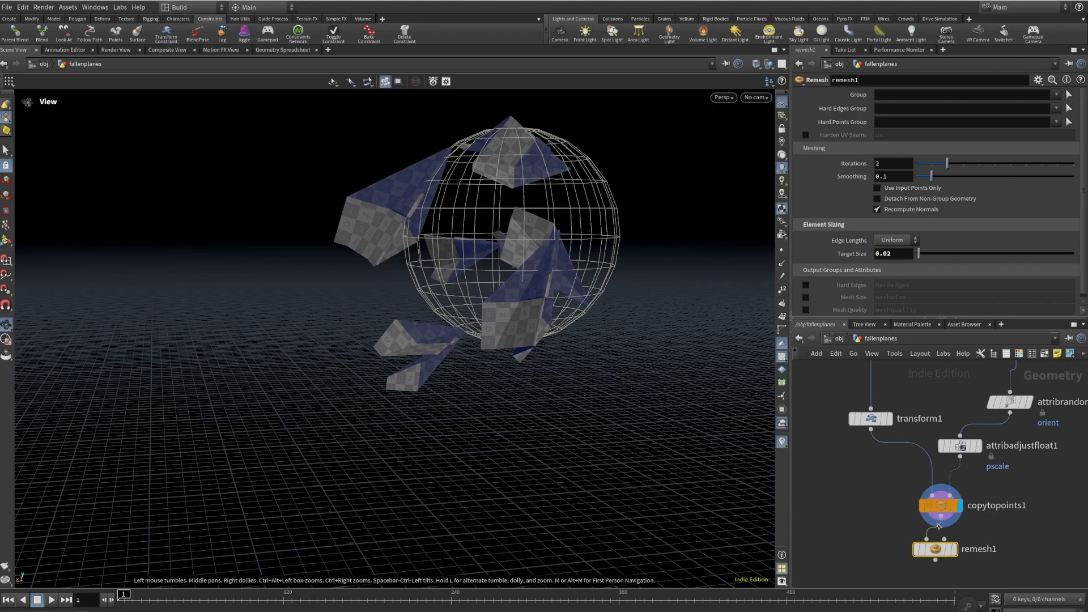
{"action": "mouse_move", "coordinate": [954, 550]}
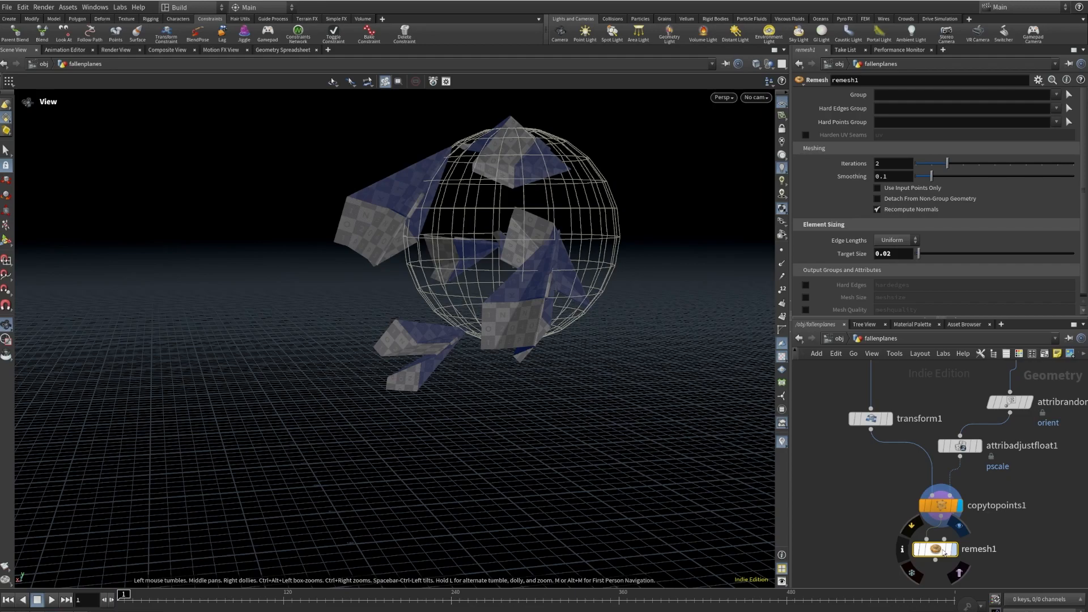
{"action": "key", "text": "r"}
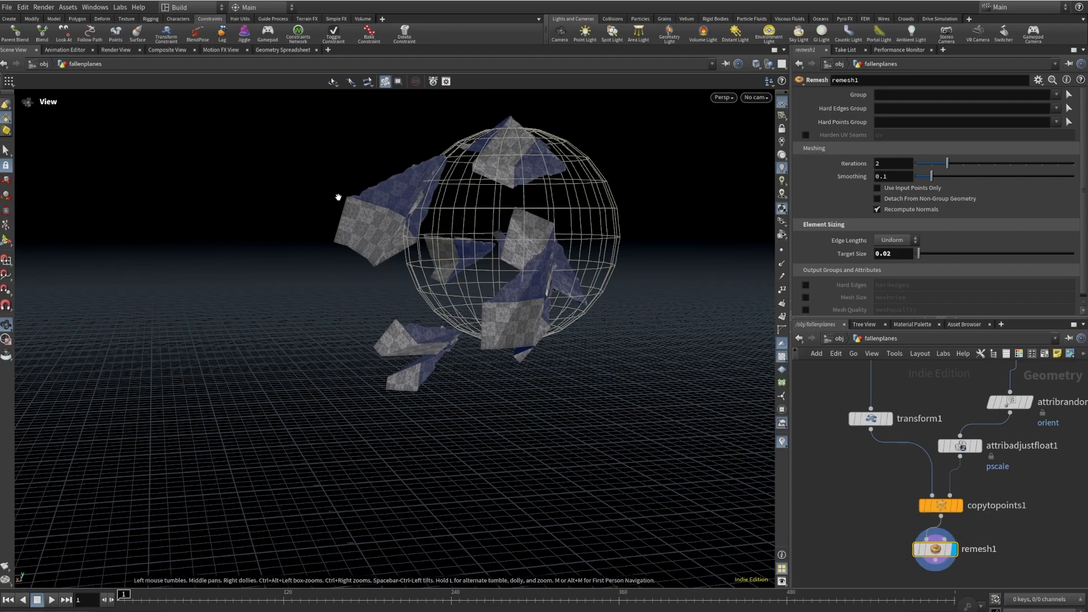
- Add a File Cache node after remesh1
{"action": "middle_click_drag", "start_coordinate": [985, 510], "coordinate": [923, 420]}
{"action": "left_click", "coordinate": [874, 470]}
{"action": "key", "text": "Tab"}
{"action": "type", "text": "f"}
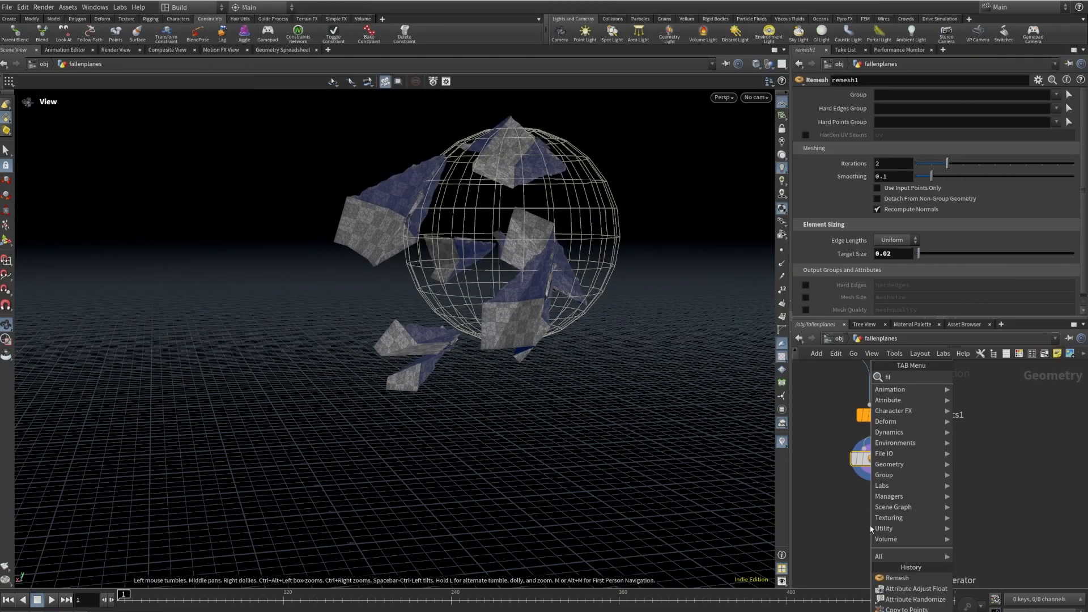
{"action": "key", "text": "Escape"}
{"action": "left_click", "coordinate": [871, 527]}
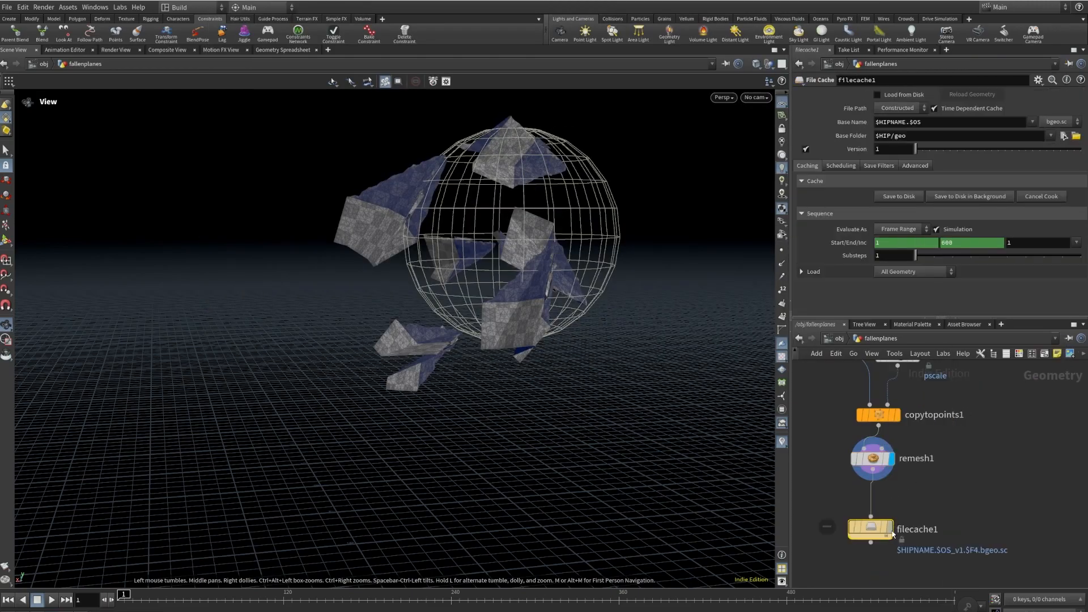
- Rename the File Cache node as INIT_FALLENPLANES
{"action": "double_click", "coordinate": [936, 529]}
{"action": "key", "text": "ctrl+a"}
{"action": "type", "text": "i"}
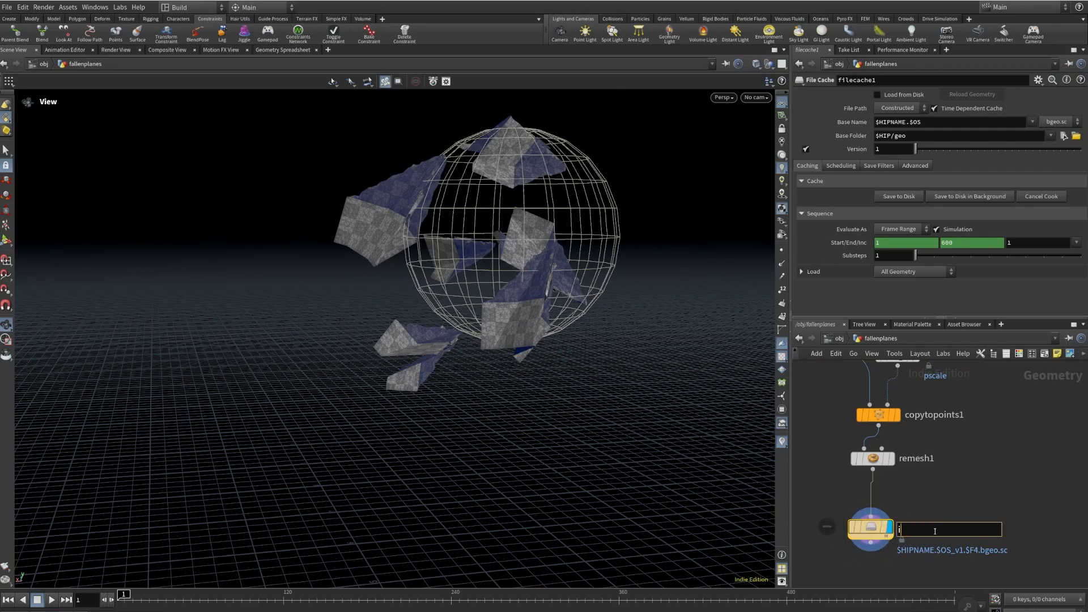
{"action": "key", "text": "BackSpace"}
{"action": "type", "text": "INIT_FALLENPLANES"}
{"action": "key", "text": "Return"}
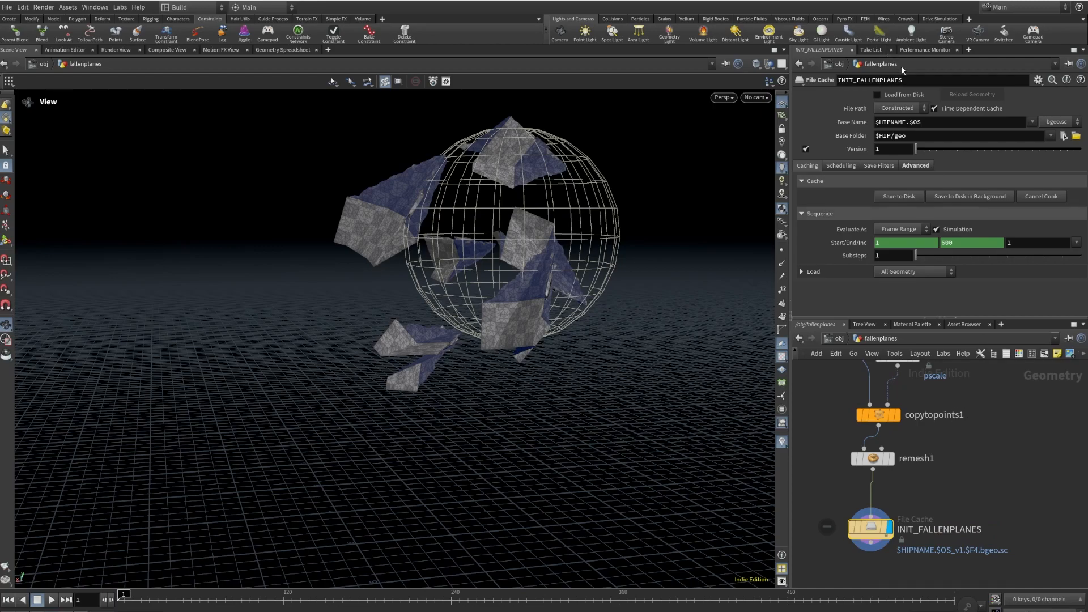
- Enable Load from Disk on the cache, shorten its base name to $OS, and turn off Time Dependent Cache
{"action": "left_click", "coordinate": [878, 97]}
{"action": "left_click_drag", "start_coordinate": [911, 125], "coordinate": [829, 129]}
{"action": "key", "text": "BackSpace"}
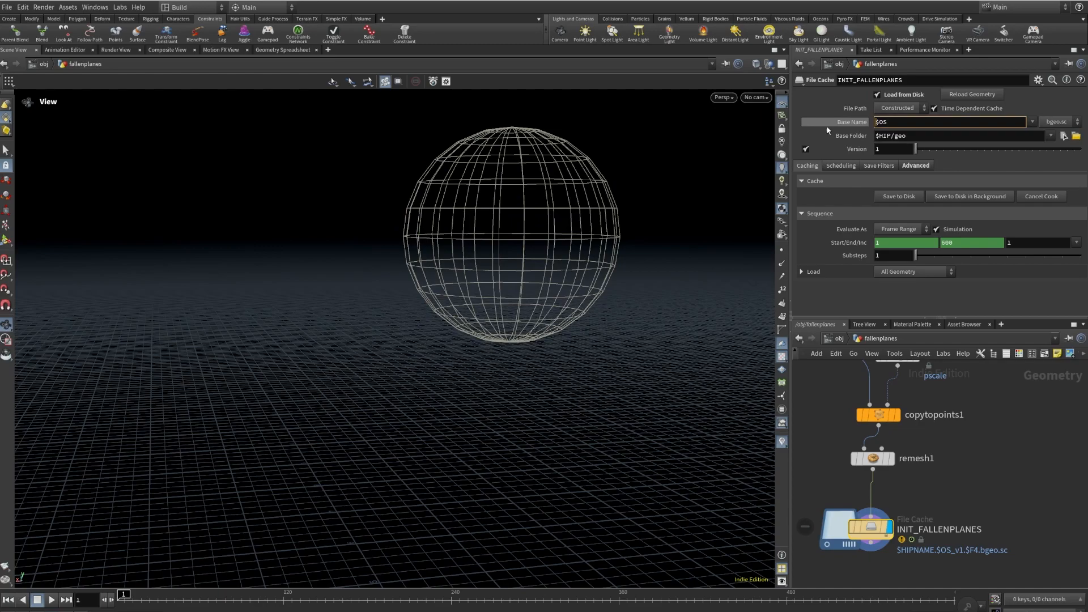
{"action": "key", "text": "Return"}
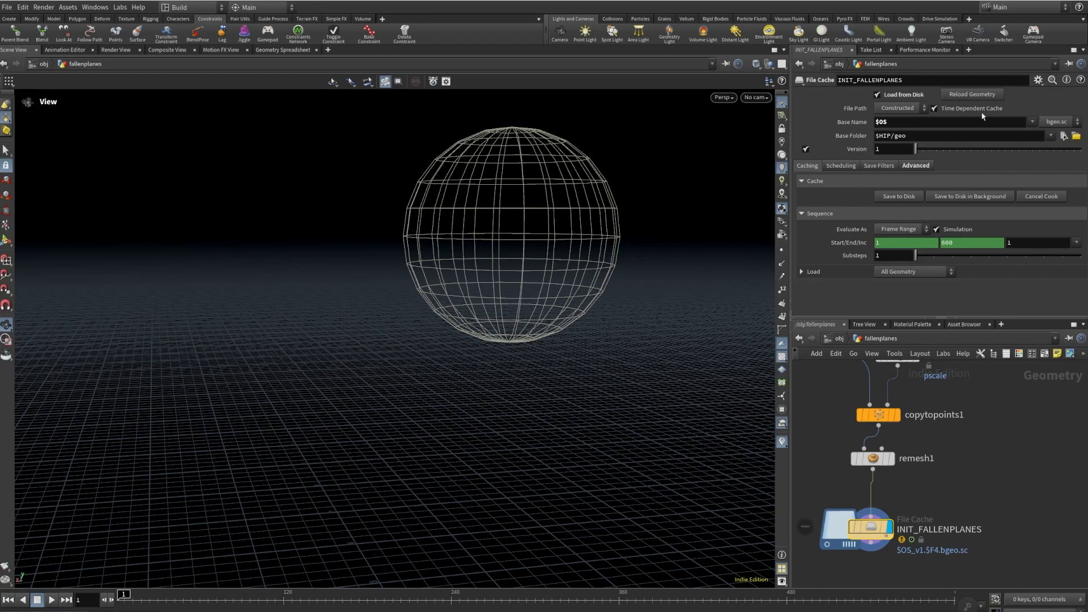
{"action": "left_click", "coordinate": [935, 108]}
{"action": "left_click_drag", "start_coordinate": [629, 410], "coordinate": [537, 297]}
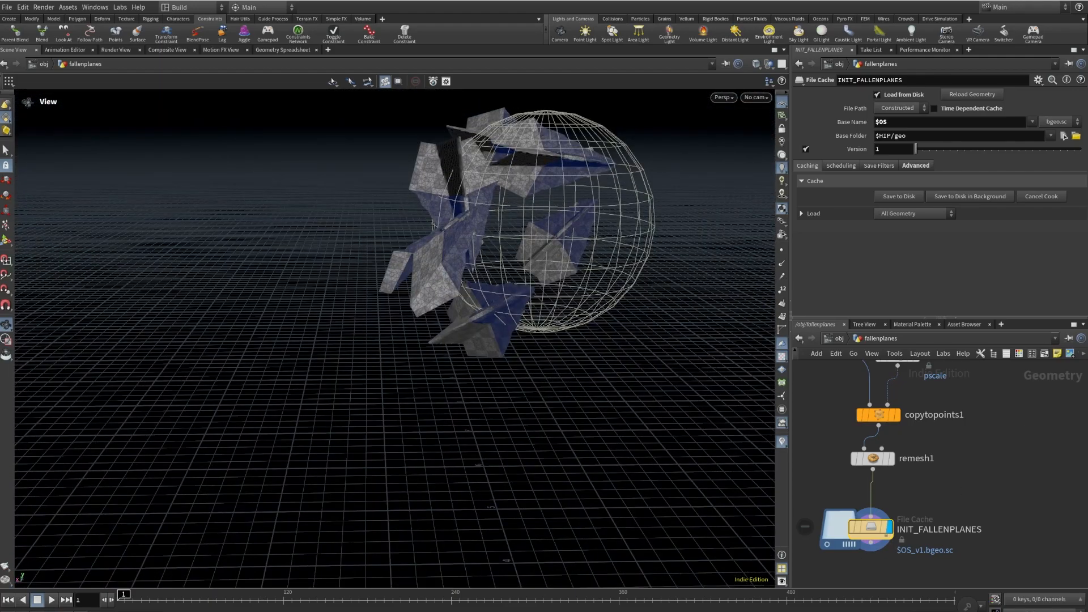
- Add a Vellum Configure Cloth node after INIT_FALLENPLANES and display its output
{"action": "middle_click_drag", "start_coordinate": [874, 584], "coordinate": [922, 439]}
{"action": "left_click_drag", "start_coordinate": [920, 396], "coordinate": [916, 443]}
{"action": "key", "text": "Tab"}
{"action": "type", "text": "VELLUMCNF"}
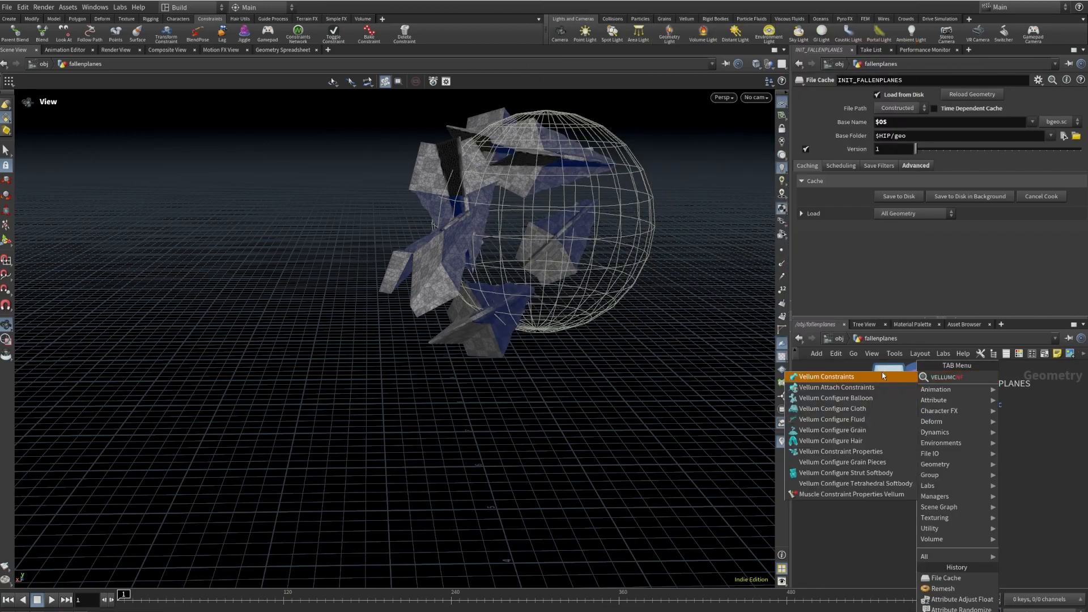
{"action": "left_click", "coordinate": [861, 409]}
{"action": "left_click", "coordinate": [917, 440]}
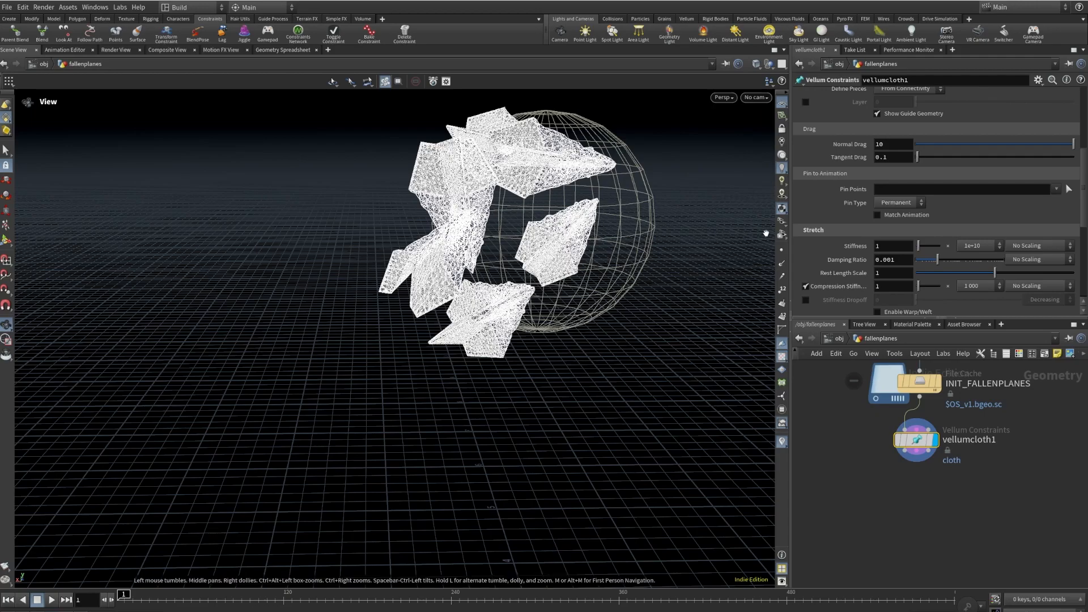
- Set the cloth's Stretch Stiffness to 100
{"action": "left_click", "coordinate": [893, 247]}
{"action": "type", "text": "00"}
{"action": "key", "text": "Return"}
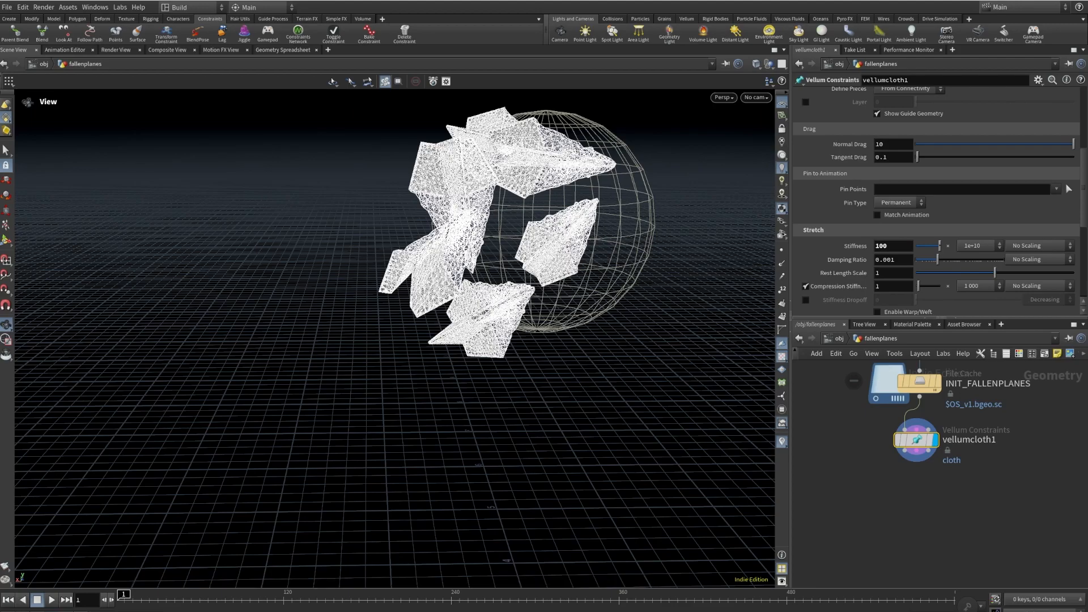
- Turn on the cloth's thickness visualization and set both Mass and Thickness to Set Uniform
{"action": "scroll", "coordinate": [871, 196], "scroll_direction": "up", "scroll_amount": 6}
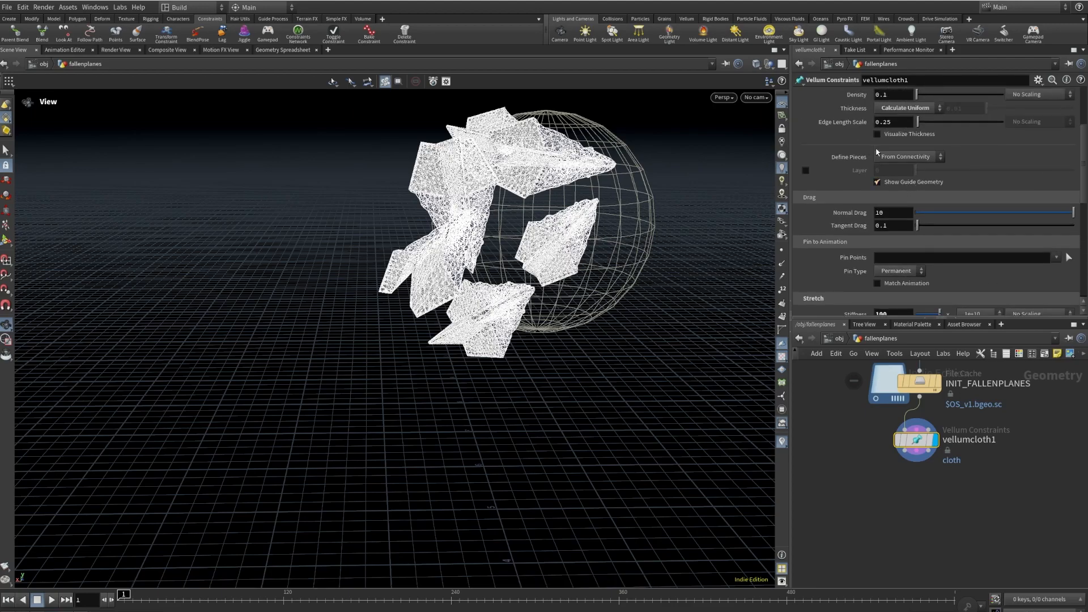
{"action": "left_click", "coordinate": [878, 216]}
{"action": "left_click", "coordinate": [906, 163]}
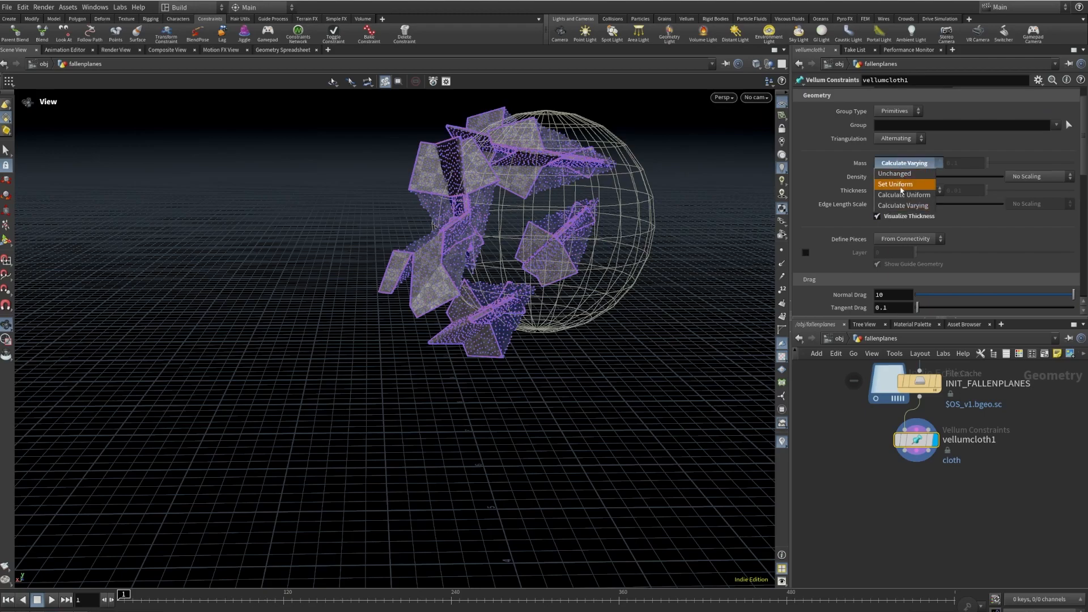
{"action": "left_click", "coordinate": [901, 187]}
{"action": "left_click", "coordinate": [905, 176]}
{"action": "left_click", "coordinate": [901, 198]}
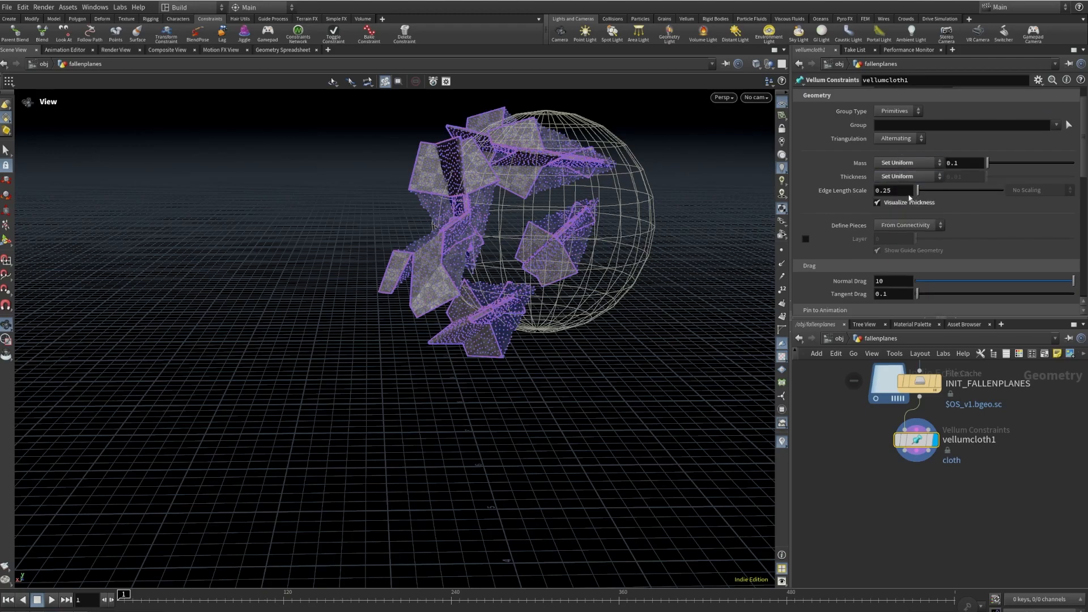
- Set the cloth's uniform thickness to 0.003 and turn off the thickness visualization
{"action": "left_click", "coordinate": [968, 177]}
{"action": "key", "text": "BackSpace"}
{"action": "type", "text": "03"}
{"action": "key", "text": "Return"}
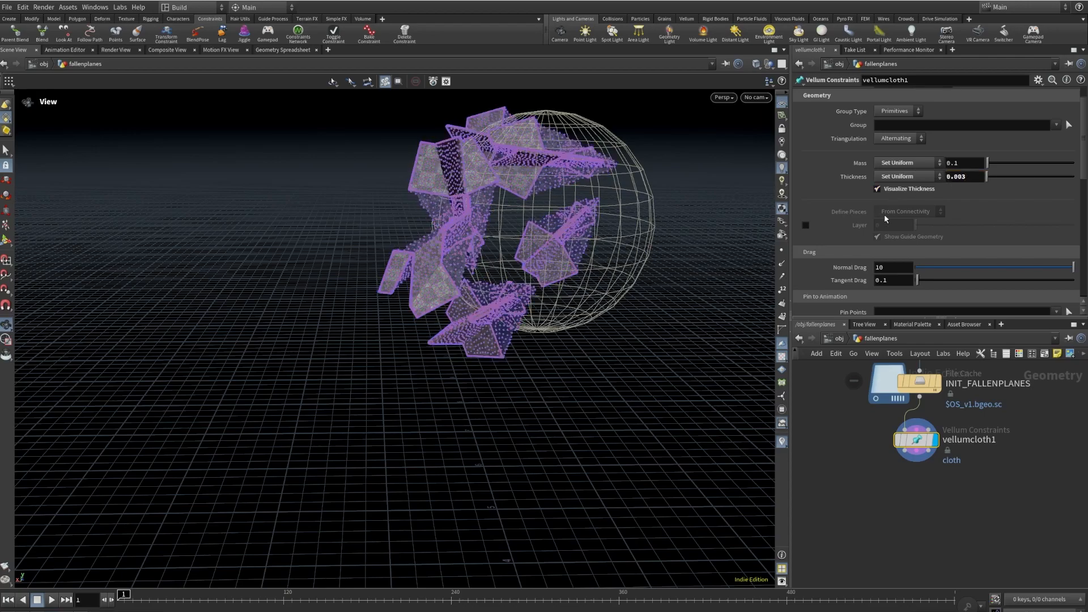
{"action": "left_click", "coordinate": [878, 189]}
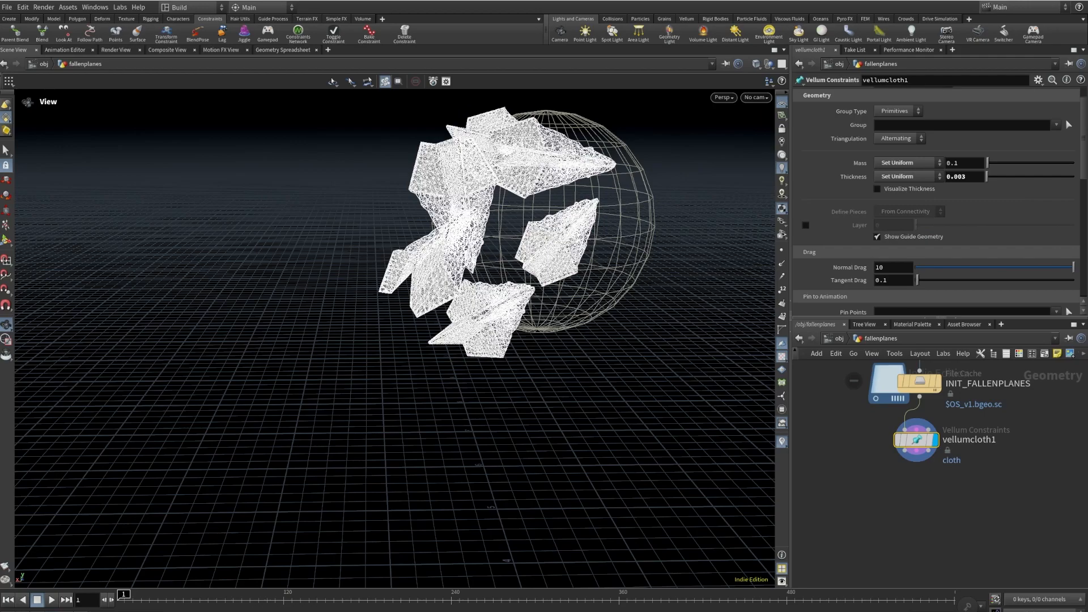
- Set the multiplier of the cloth's Bend Stiffness to 100
{"action": "scroll", "coordinate": [957, 227], "scroll_direction": "down", "scroll_amount": 10}
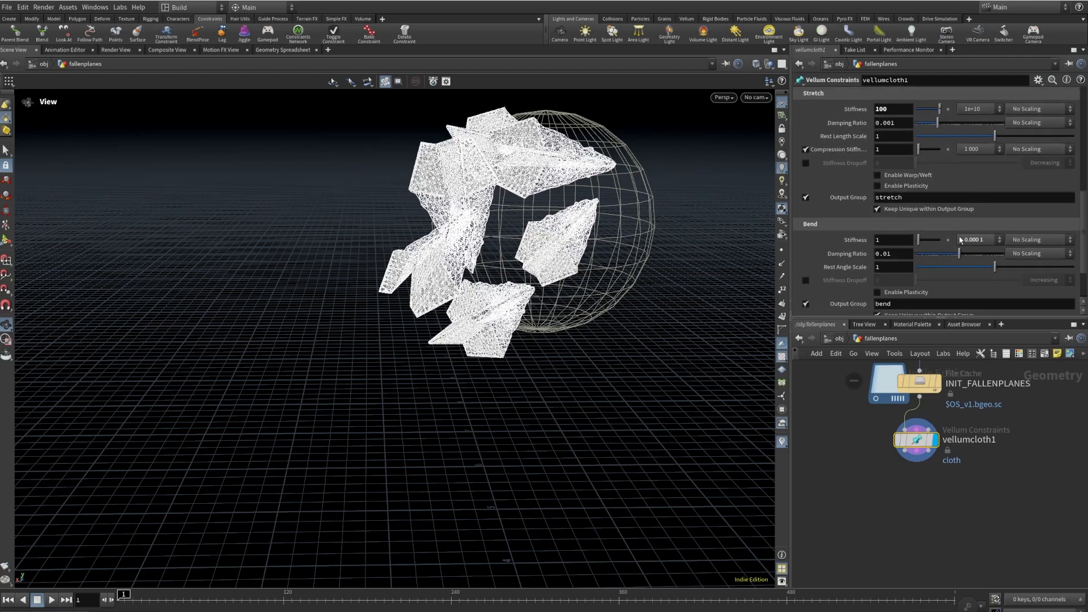
{"action": "left_click", "coordinate": [962, 240]}
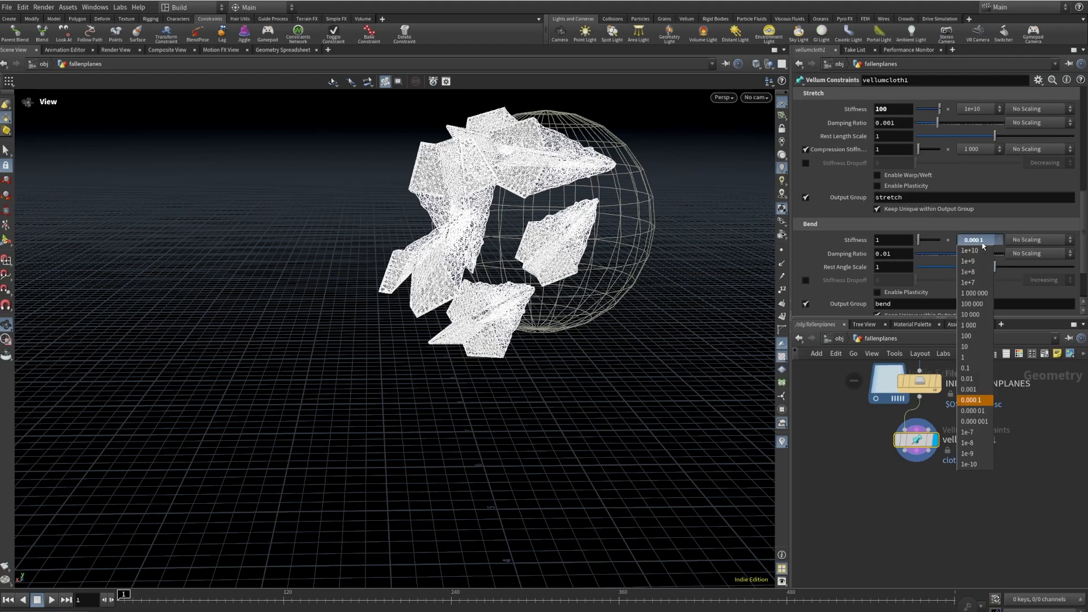
{"action": "left_click", "coordinate": [975, 337]}
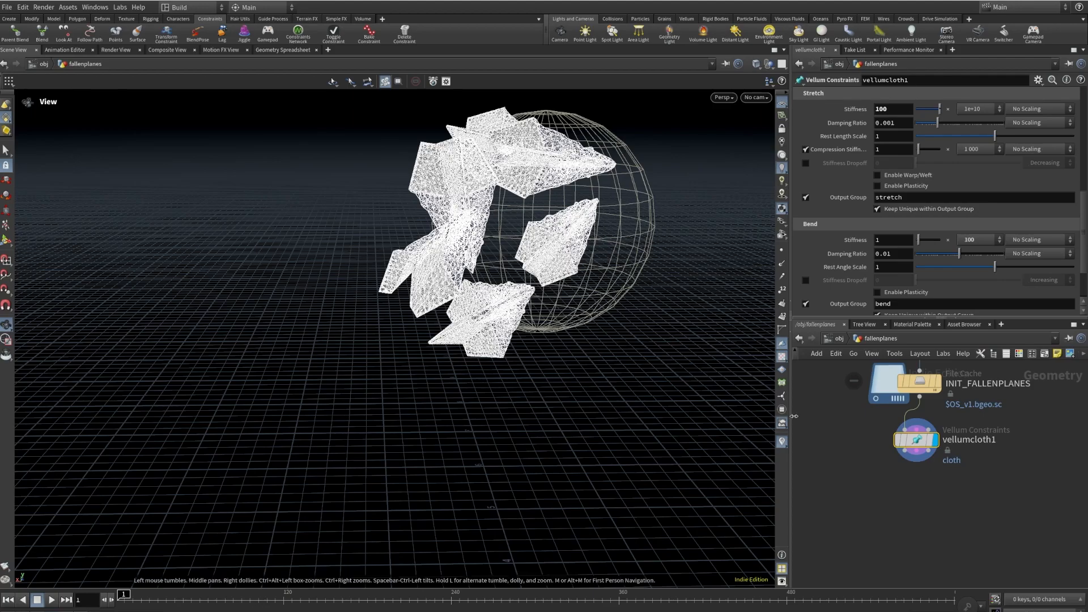
- Add a Vellum Constraints node after vellumcloth1 and set its constraint type to Shape Match
{"action": "key", "text": "Tab"}
{"action": "type", "text": "VELLU"}
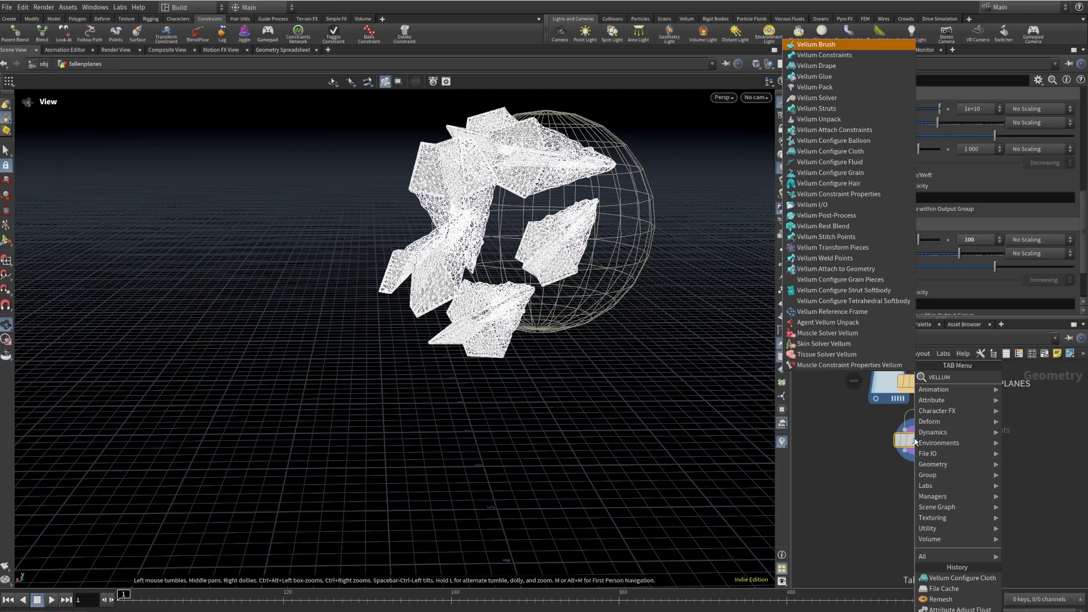
{"action": "key", "text": "Down"}
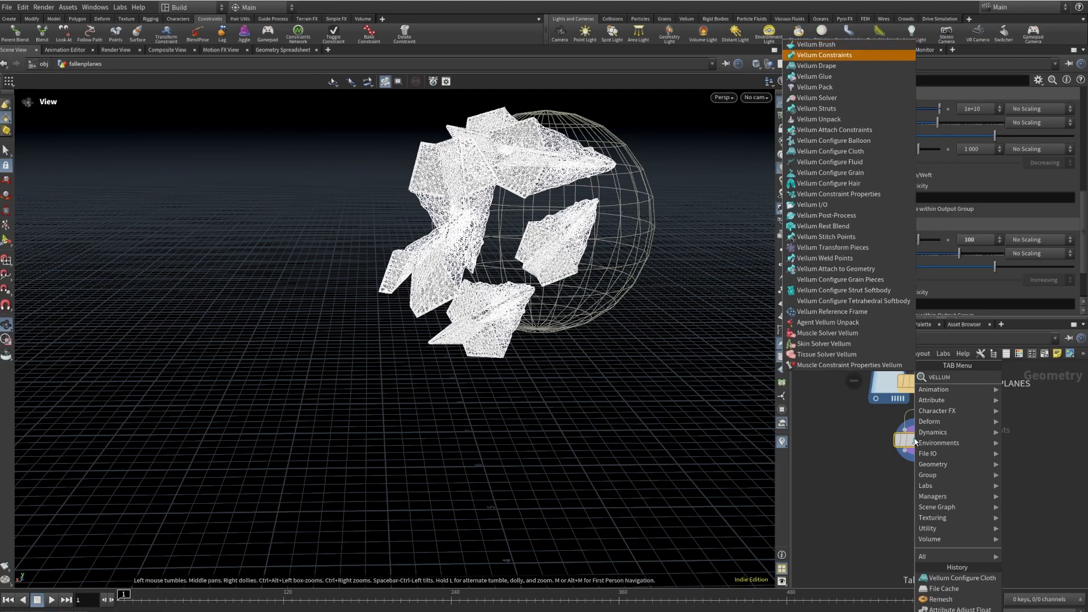
{"action": "key", "text": "Return"}
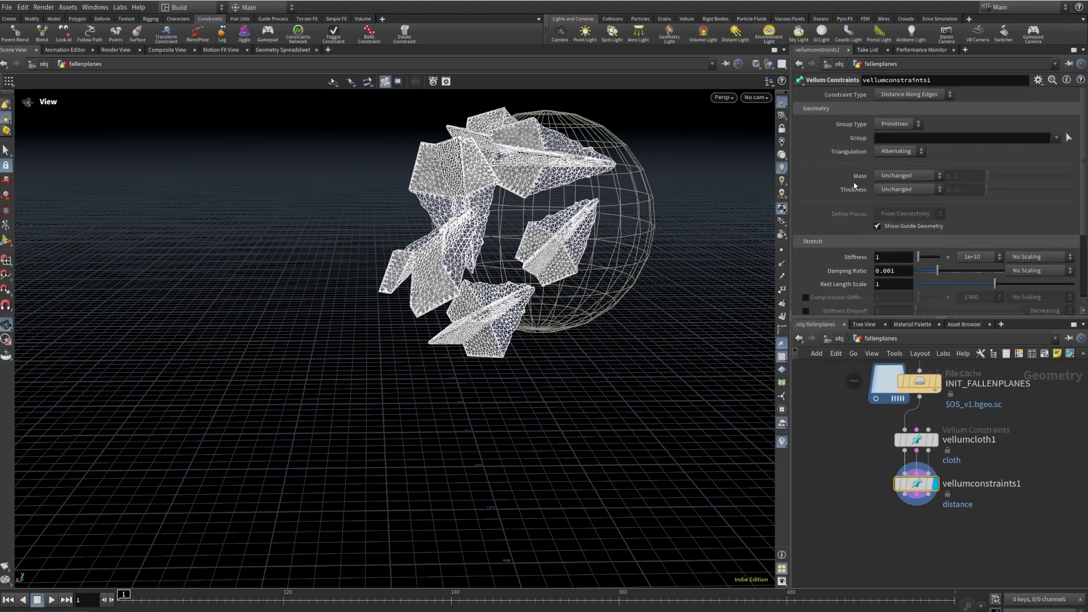
{"action": "left_click", "coordinate": [906, 96]}
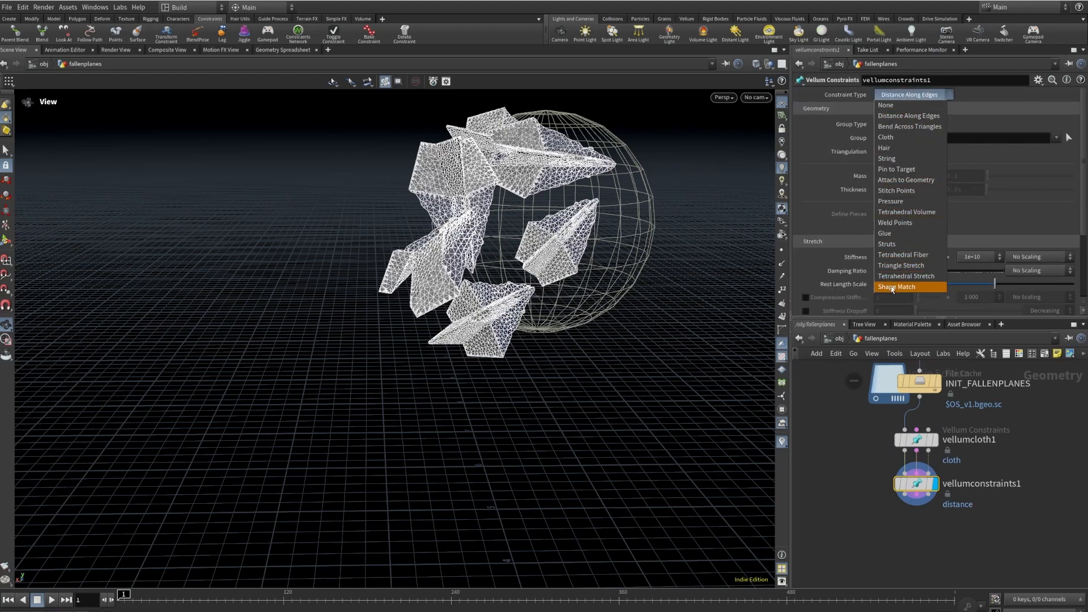
{"action": "left_click", "coordinate": [910, 287]}
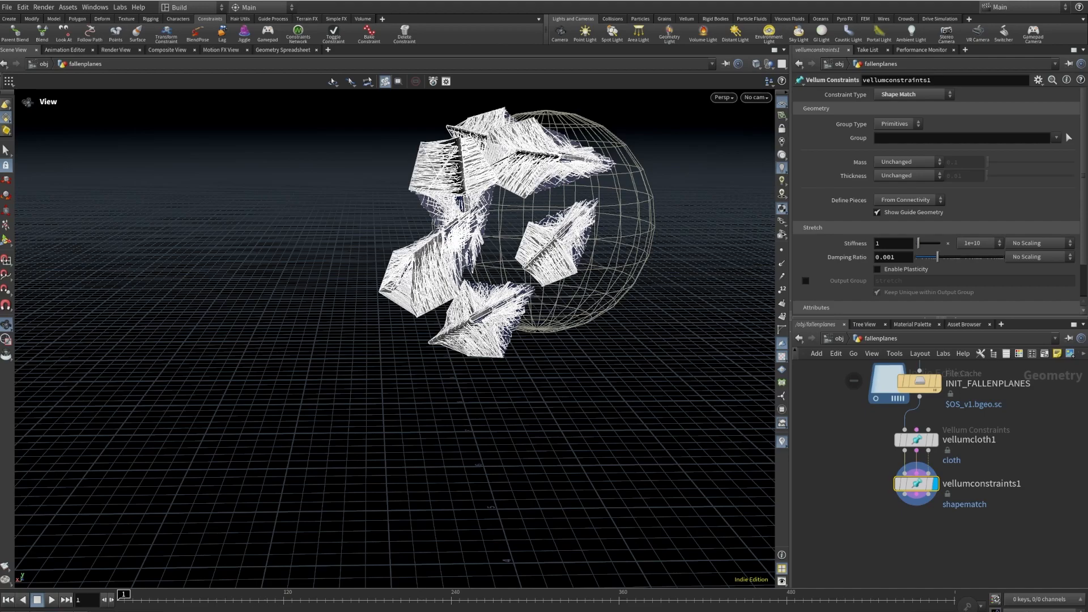
- Enable plasticity on the Shape Match constraint with a threshold of 0.9 and a rate of 15
{"action": "scroll", "coordinate": [881, 221], "scroll_direction": "down", "scroll_amount": 3}
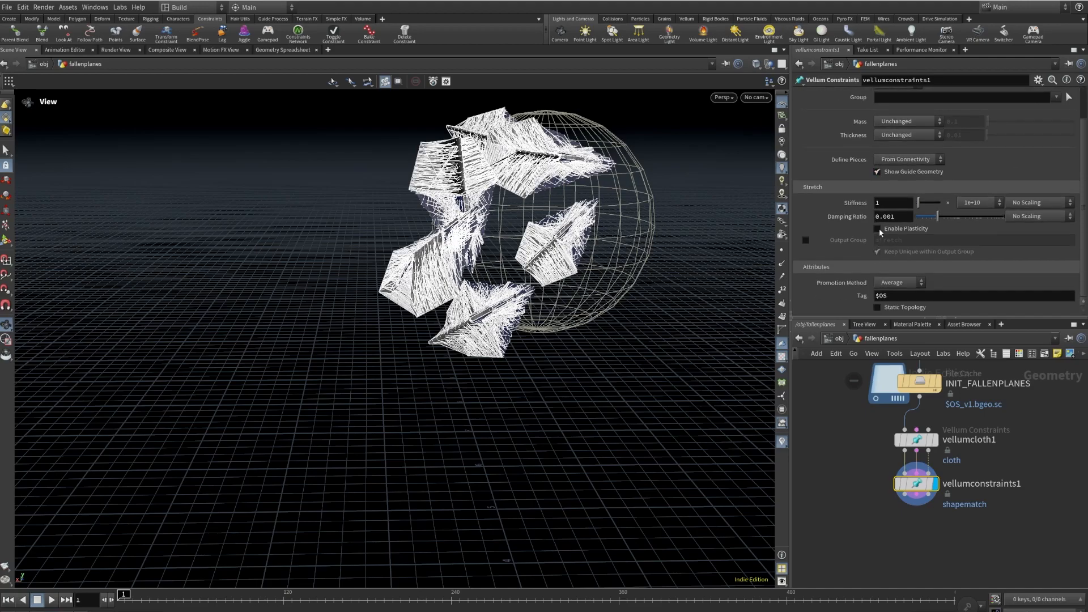
{"action": "left_click", "coordinate": [878, 229]}
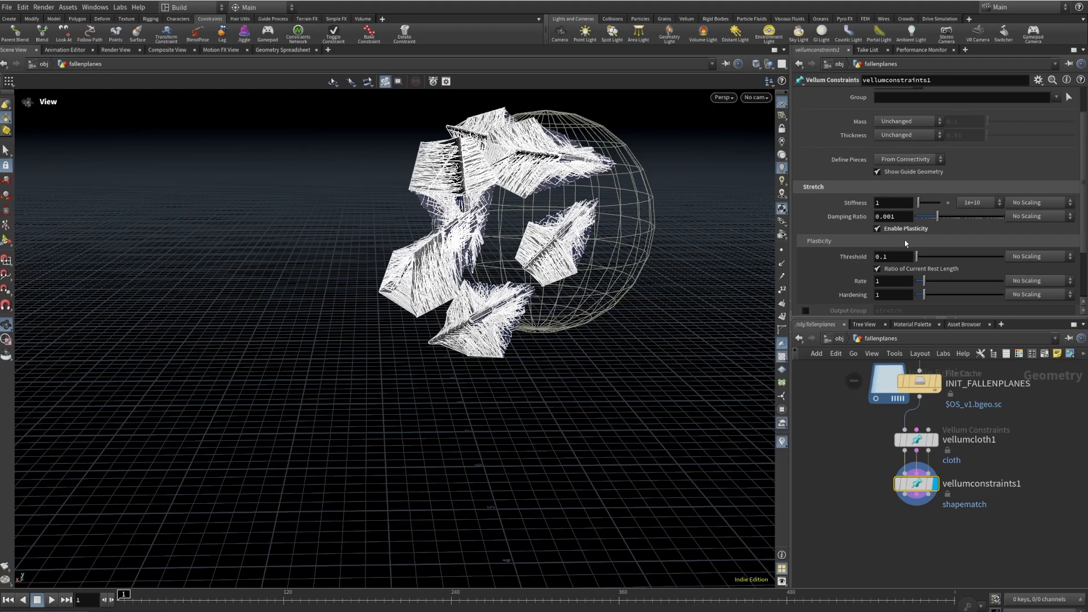
{"action": "left_click", "coordinate": [884, 259]}
{"action": "key", "text": "BackSpace"}
{"action": "type", "text": "9"}
{"action": "key", "text": "Return"}
{"action": "left_click", "coordinate": [897, 282]}
{"action": "type", "text": "5"}
{"action": "key", "text": "Return"}
- Add a DOP Network fed by the Shape Match constraint node and display its output
{"action": "key", "text": "Tab"}
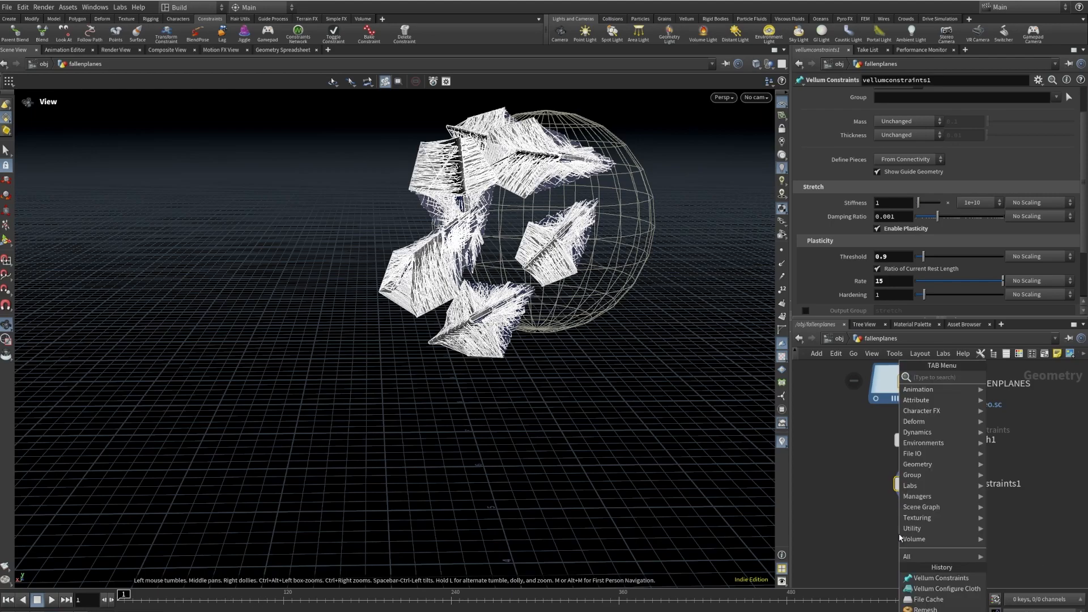
{"action": "type", "text": "DOPNET"}
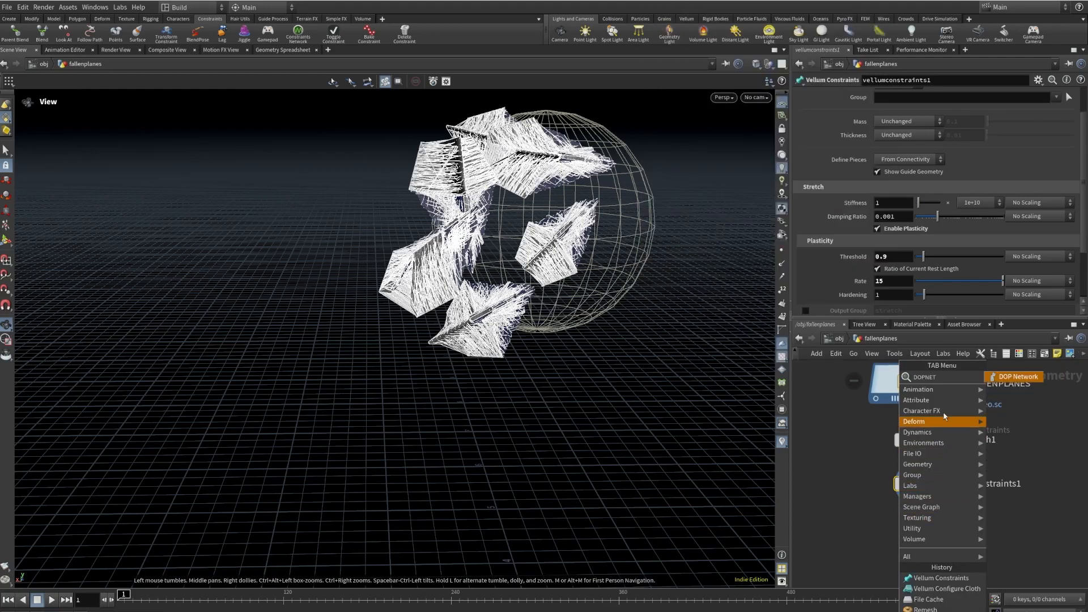
{"action": "left_click", "coordinate": [1003, 378]}
{"action": "left_click", "coordinate": [900, 534]}
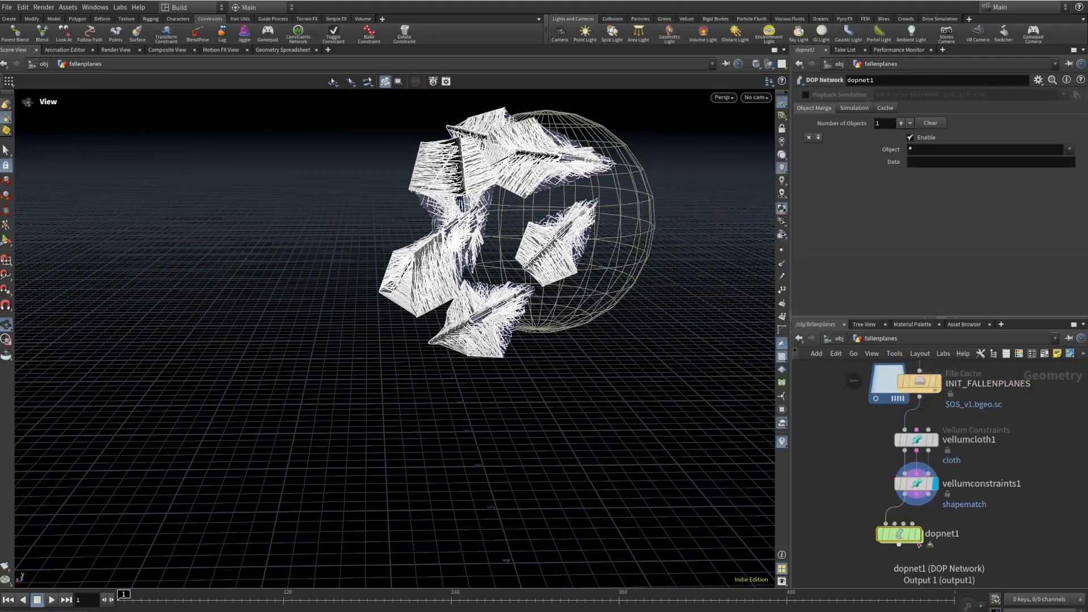
{"action": "left_click", "coordinate": [918, 534]}
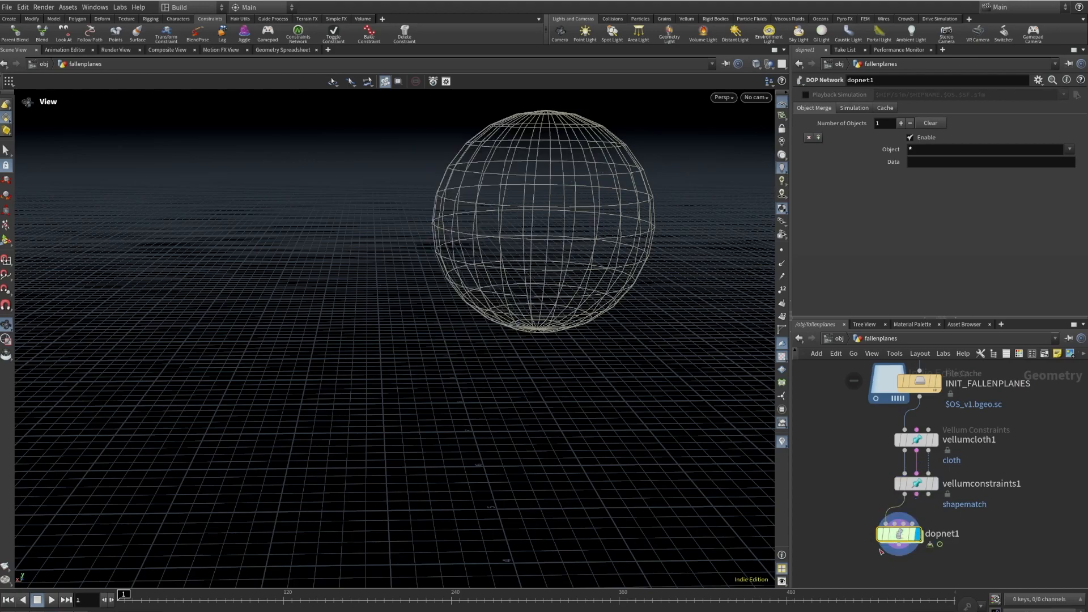
- Switch to the CGWiki Vellum page in the browser, review its Pile of sand section and return to Houdini
{"action": "mouse_move", "coordinate": [669, 609]}
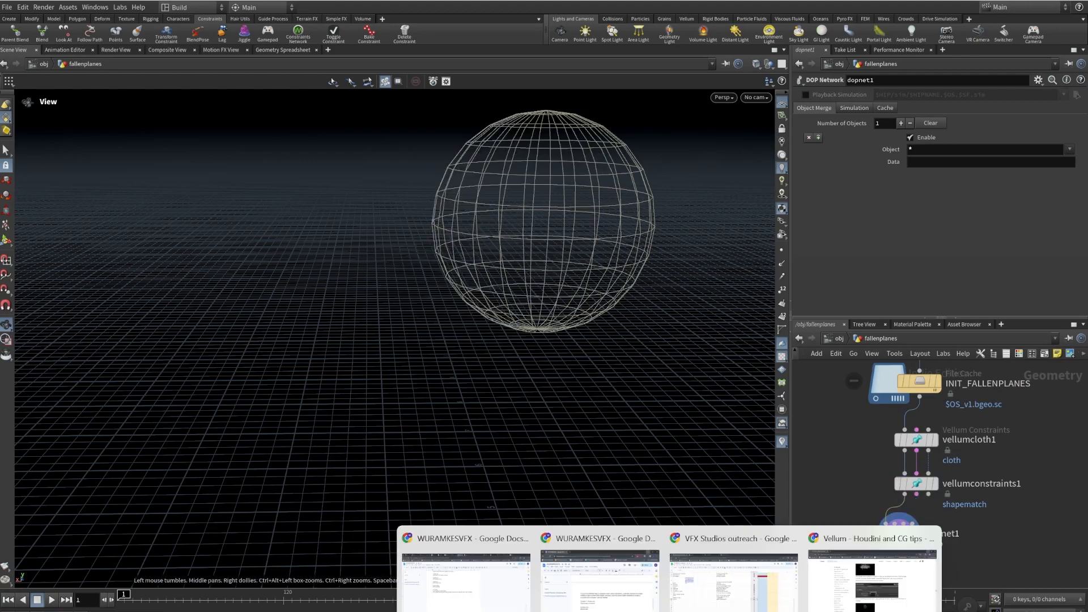
{"action": "left_click", "coordinate": [871, 582]}
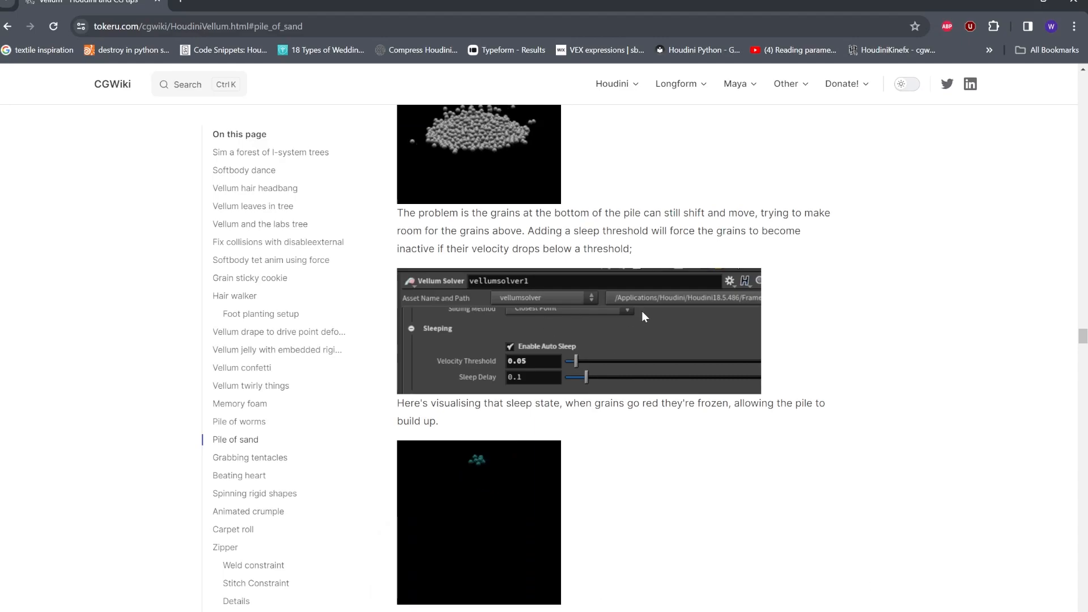
{"action": "scroll", "coordinate": [577, 366], "scroll_direction": "up", "scroll_amount": 3}
{"action": "scroll", "coordinate": [578, 366], "scroll_direction": "up", "scroll_amount": 2}
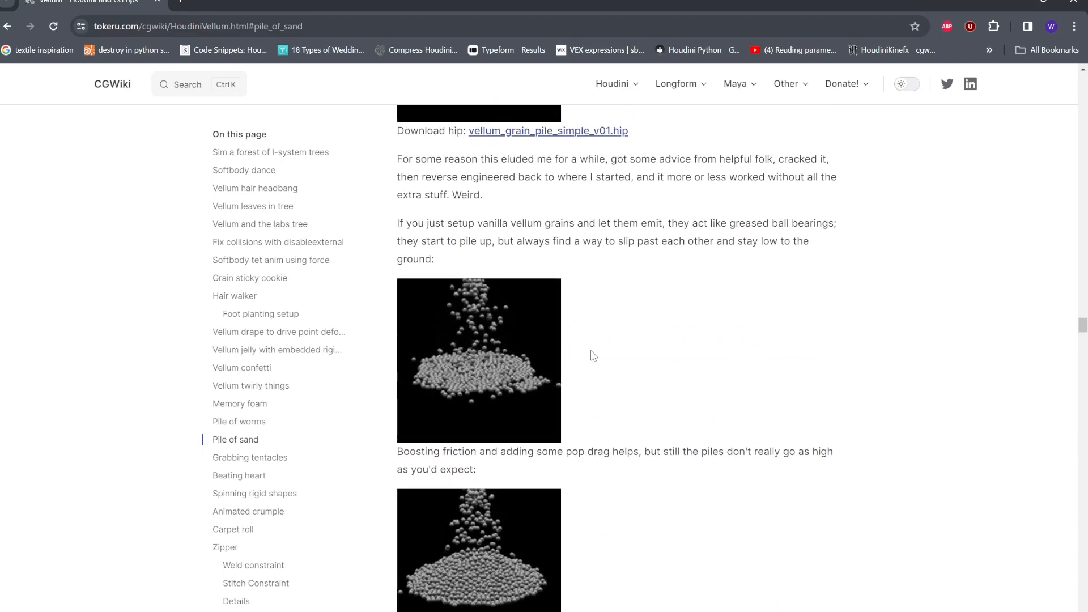
{"action": "scroll", "coordinate": [576, 360], "scroll_direction": "down", "scroll_amount": 3}
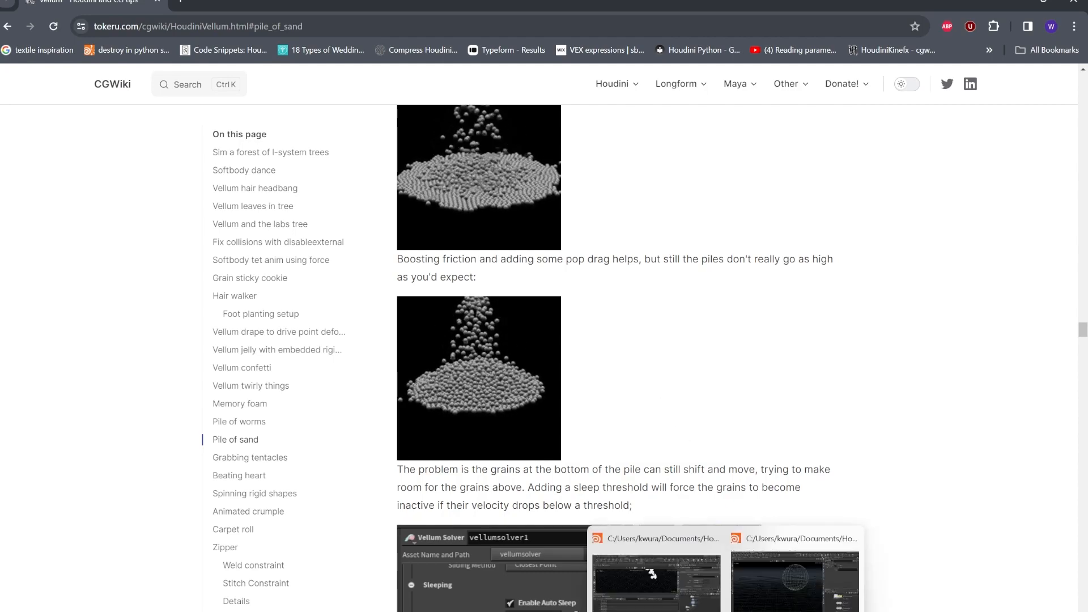
{"action": "mouse_move", "coordinate": [654, 593]}
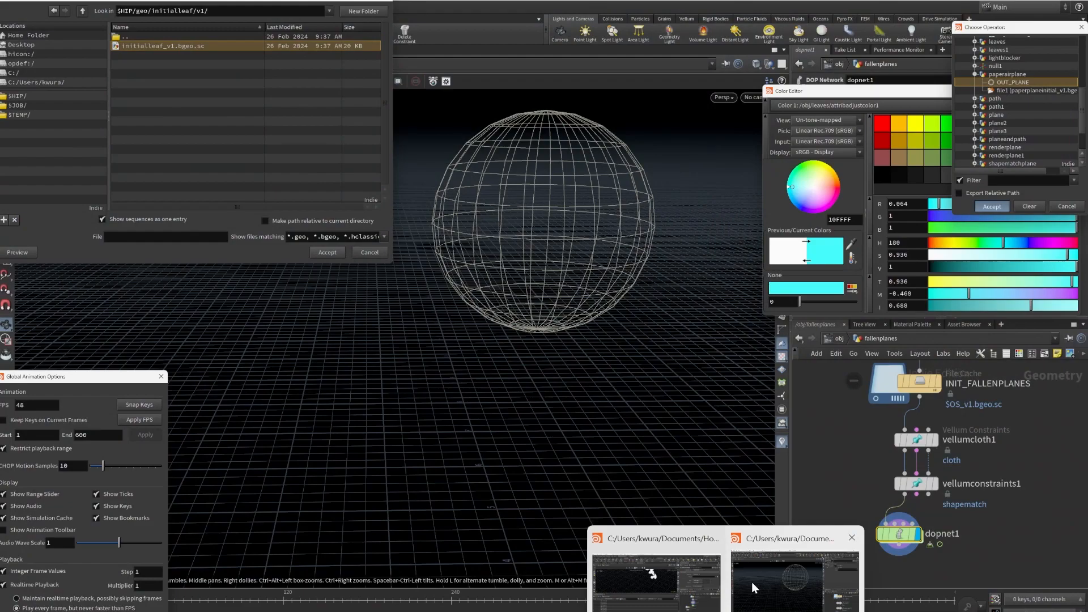
{"action": "left_click", "coordinate": [752, 583]}
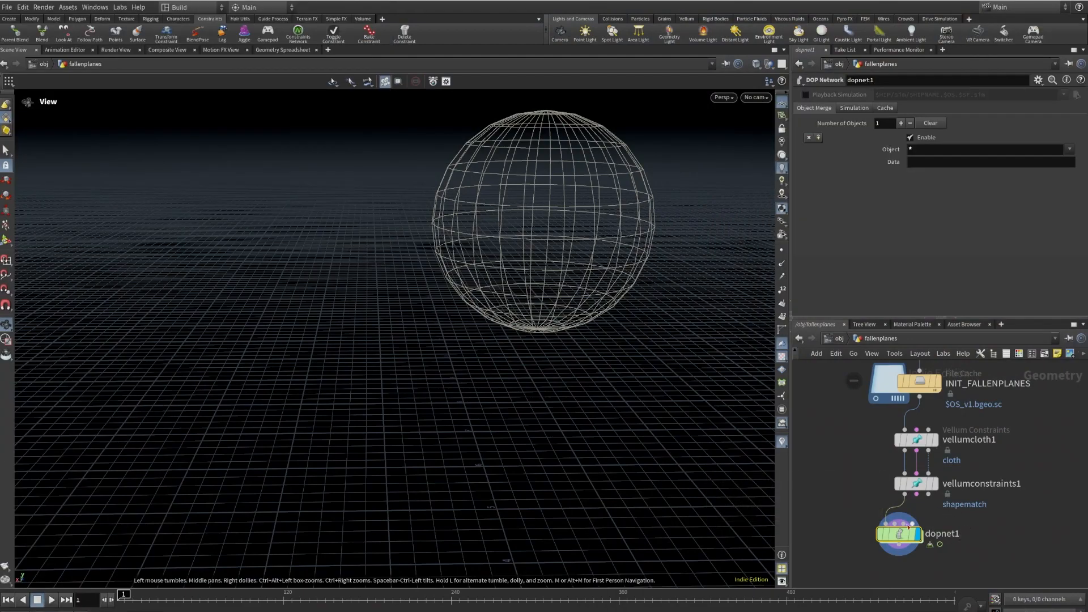
- Go inside dopnet1 and add a Vellum Object node above the output node
{"action": "double_click", "coordinate": [900, 533]}
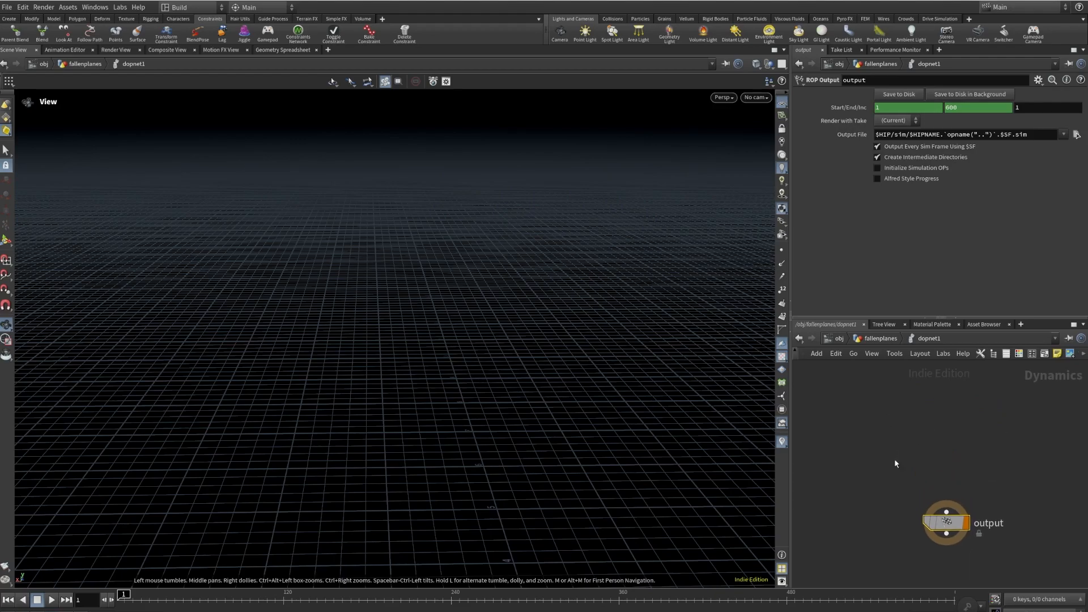
{"action": "key", "text": "Tab"}
{"action": "type", "text": "VELL"}
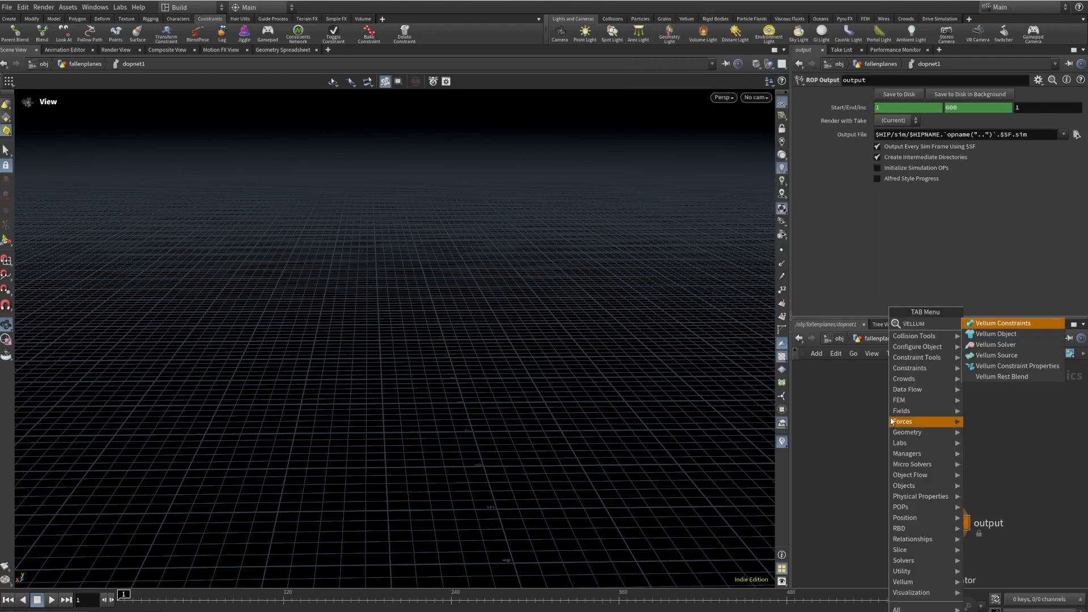
{"action": "key", "text": "Return"}
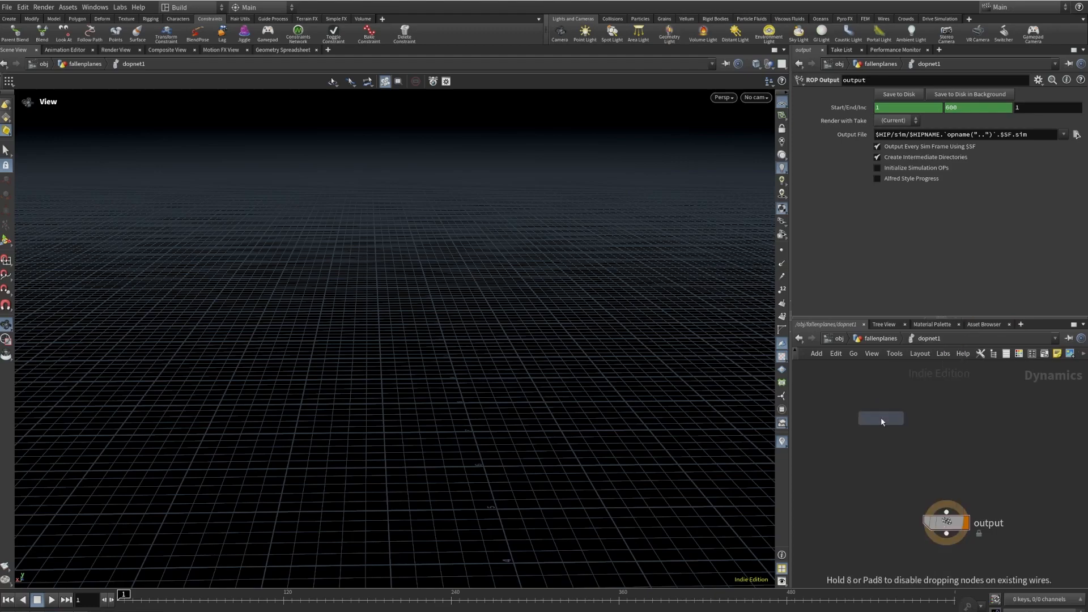
{"action": "left_click", "coordinate": [889, 400]}
- Add a Vellum Solver between the Vellum Object and the output node, wire them together and use the rounded wiring style
{"action": "key", "text": "Tab"}
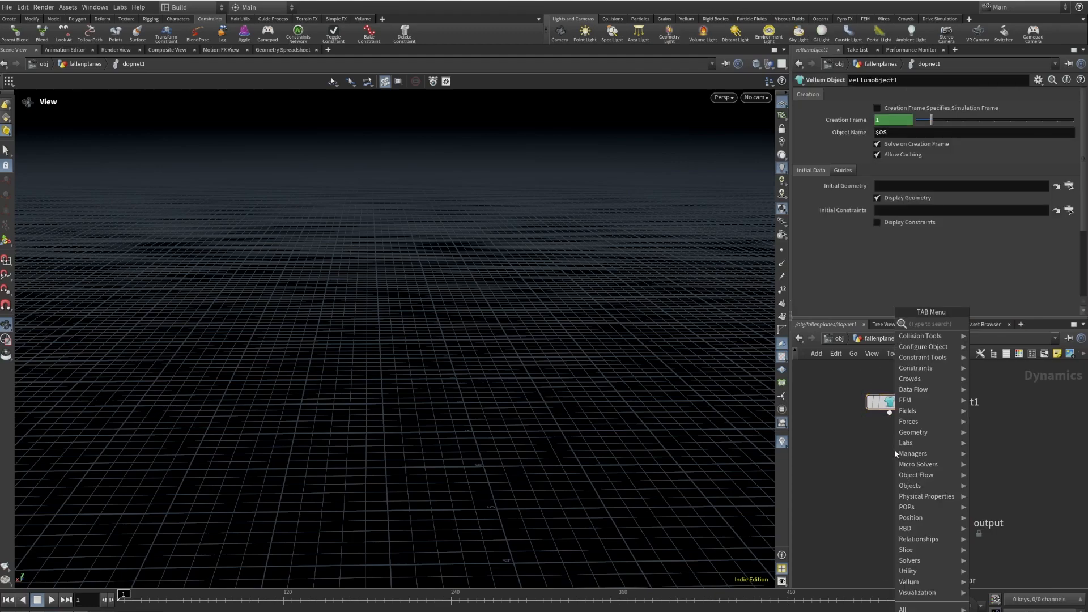
{"action": "type", "text": "VELLUMSO"}
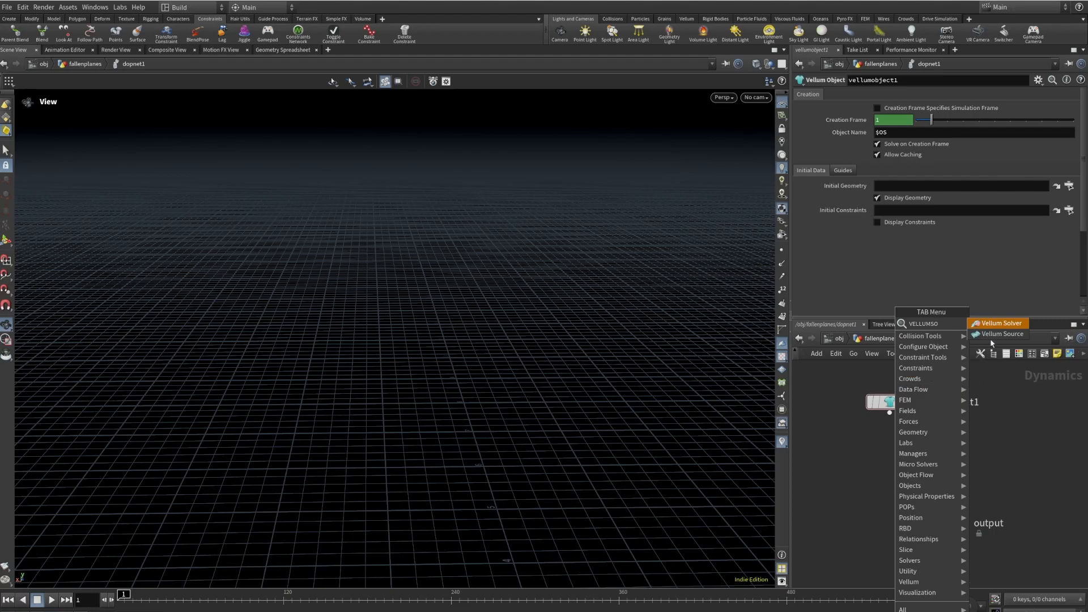
{"action": "key", "text": "Return"}
{"action": "left_click", "coordinate": [939, 461]}
{"action": "left_click", "coordinate": [889, 413]}
{"action": "left_click_drag", "start_coordinate": [925, 438], "coordinate": [946, 511]}
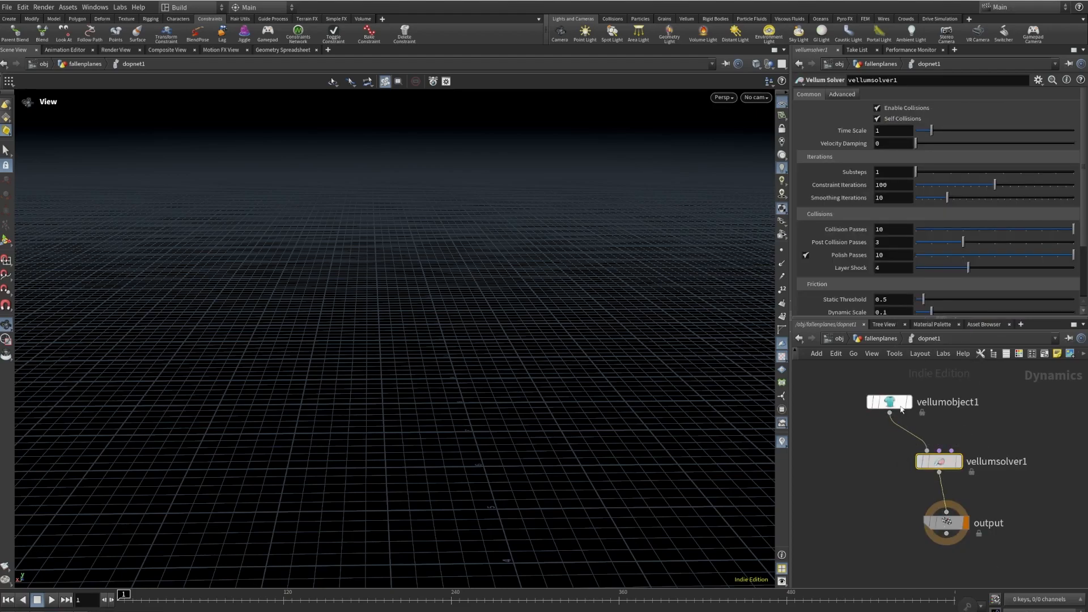
{"action": "left_click_drag", "start_coordinate": [901, 410], "coordinate": [872, 403]}
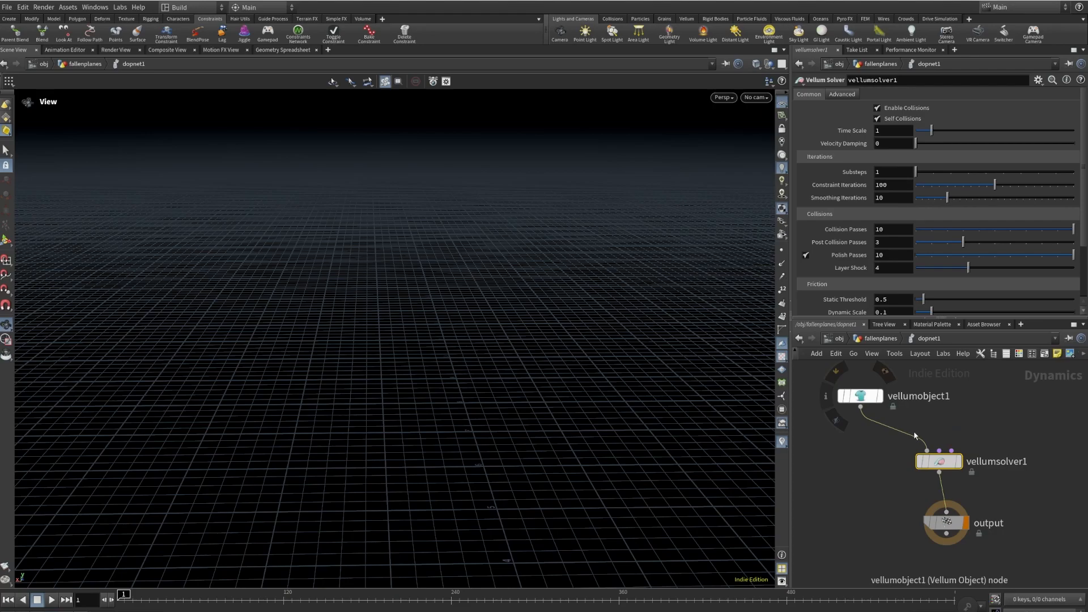
{"action": "key", "text": "shift+s"}
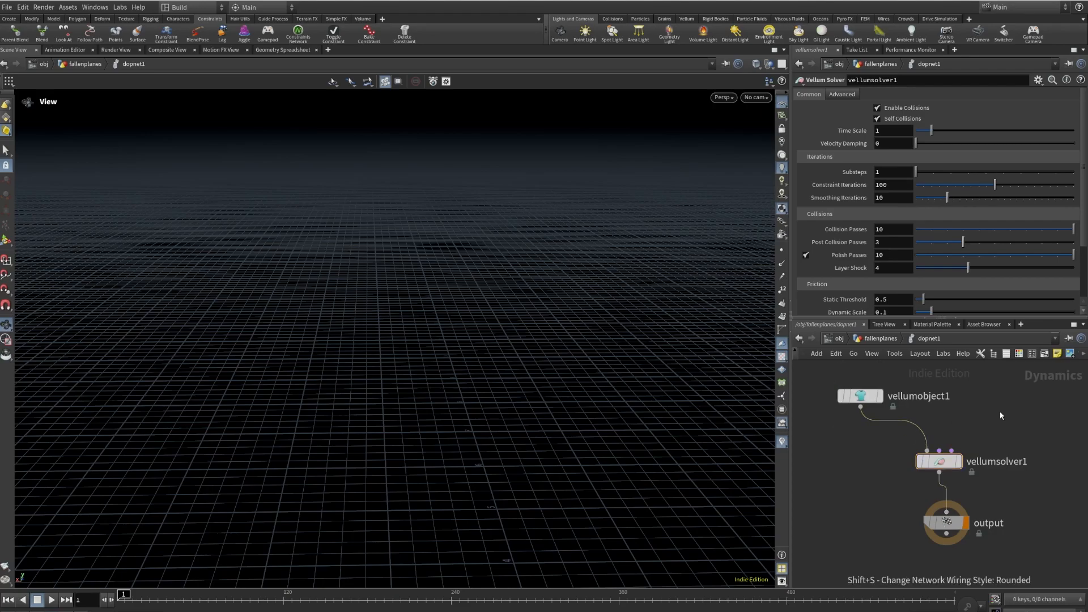
- Turn on Display Constraints for vellumobject1
{"action": "scroll", "coordinate": [991, 423], "scroll_direction": "down", "scroll_amount": 3}
{"action": "middle_click_drag", "start_coordinate": [992, 423], "coordinate": [993, 447]}
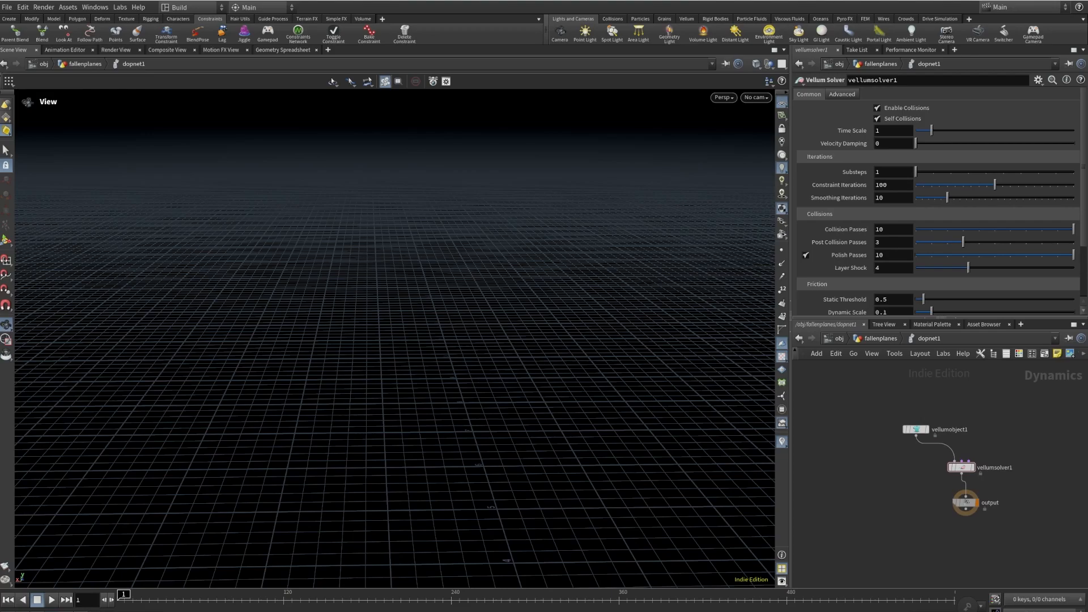
{"action": "left_click", "coordinate": [916, 429]}
{"action": "left_click", "coordinate": [877, 222]}
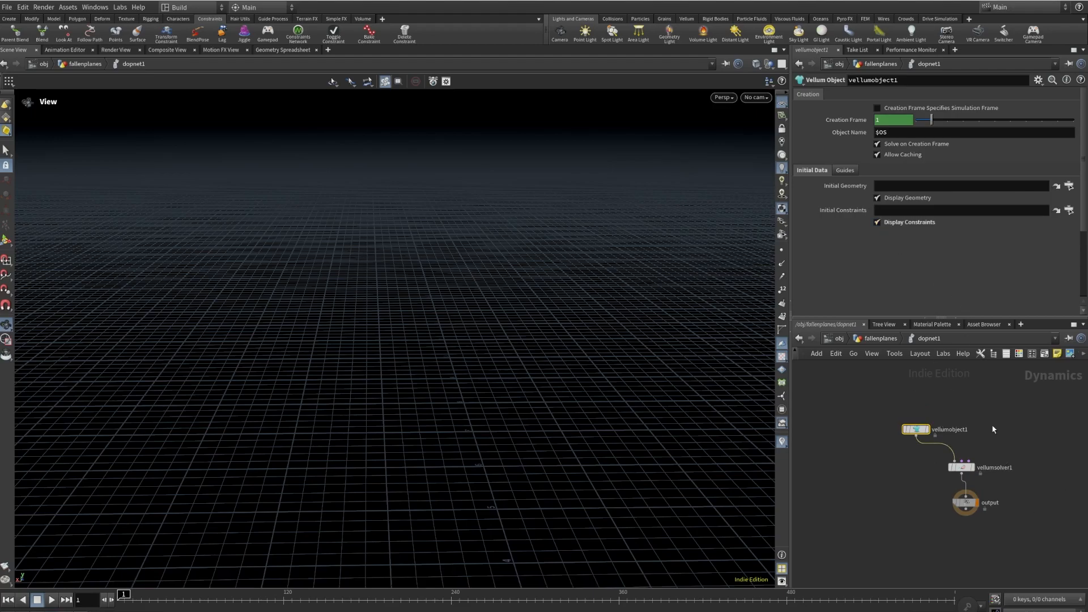
- Add a Vellum Source node and connect it to the third input of the Vellum Solver
{"action": "key", "text": "Tab"}
{"action": "type", "text": "vellu"}
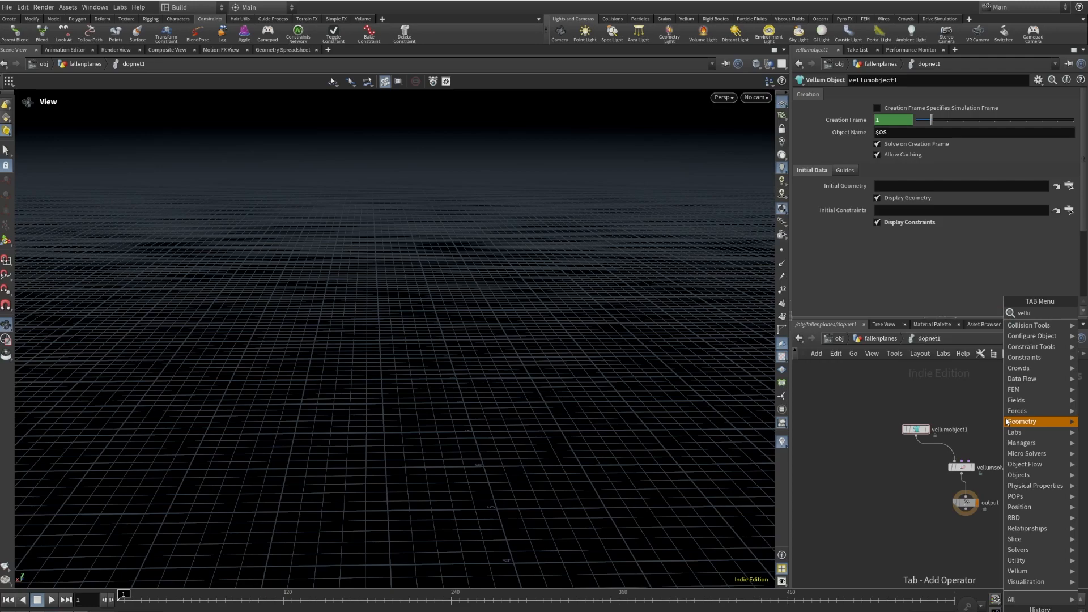
{"action": "left_click", "coordinate": [972, 315]}
{"action": "left_click", "coordinate": [987, 414]}
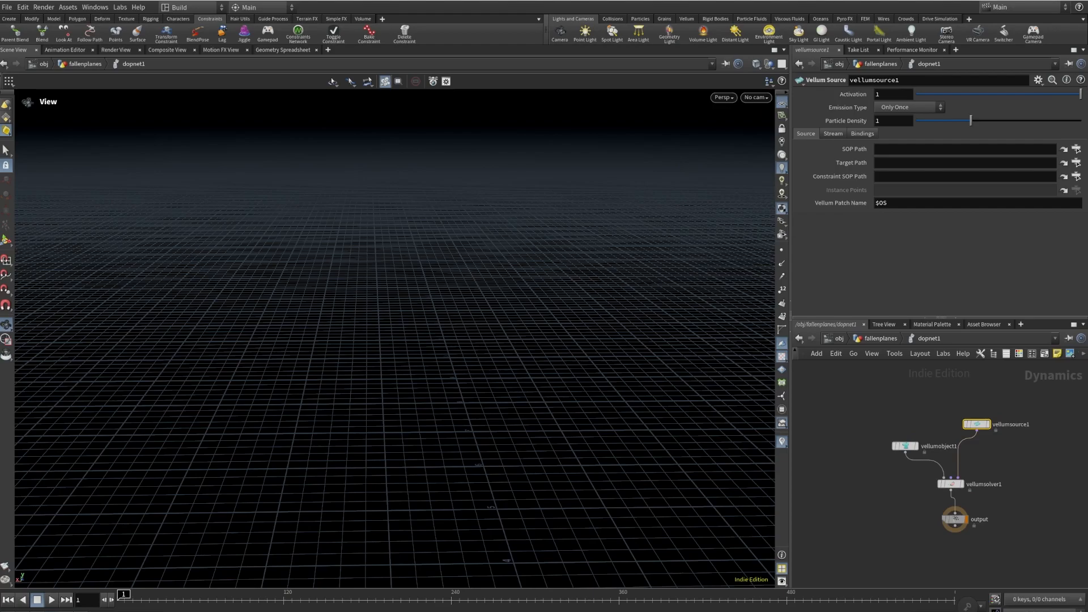
- Set vellumsource1's SOP Path to `opinputpath('..',0)` so it reads the DOP network's first input
{"action": "left_click", "coordinate": [922, 148]}
{"action": "type", "text": "`op"}
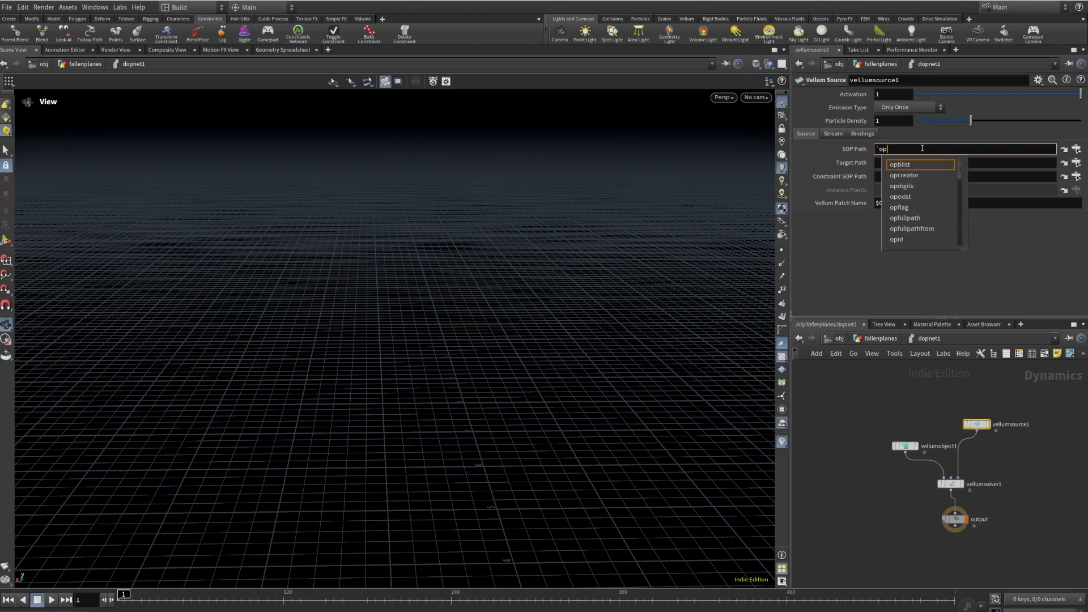
{"action": "type", "text": "inputpa"}
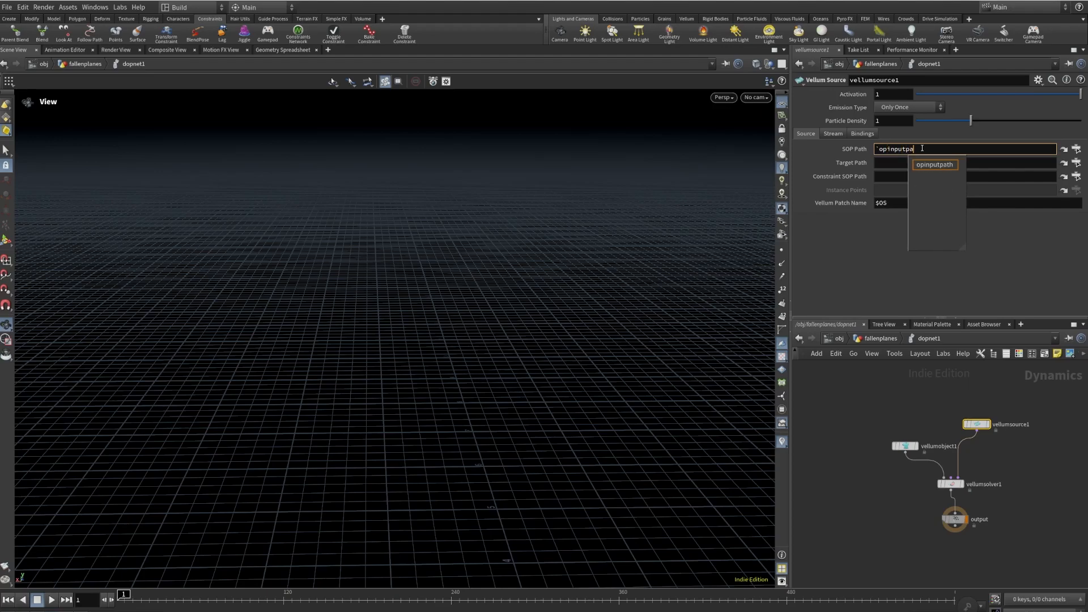
{"action": "type", "text": "th('"}
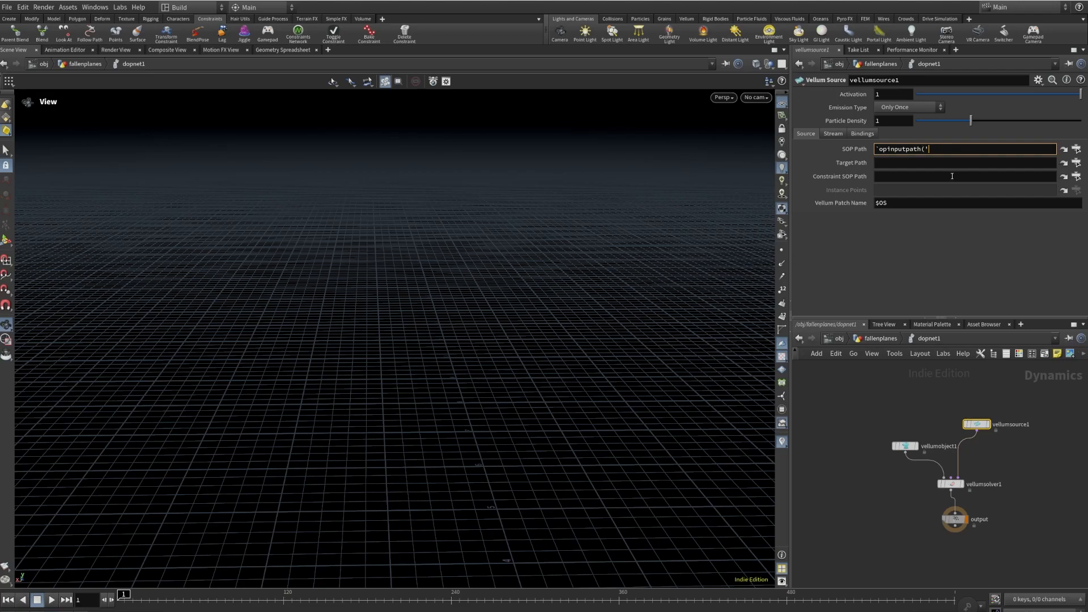
{"action": "type", "text": "..',0"}
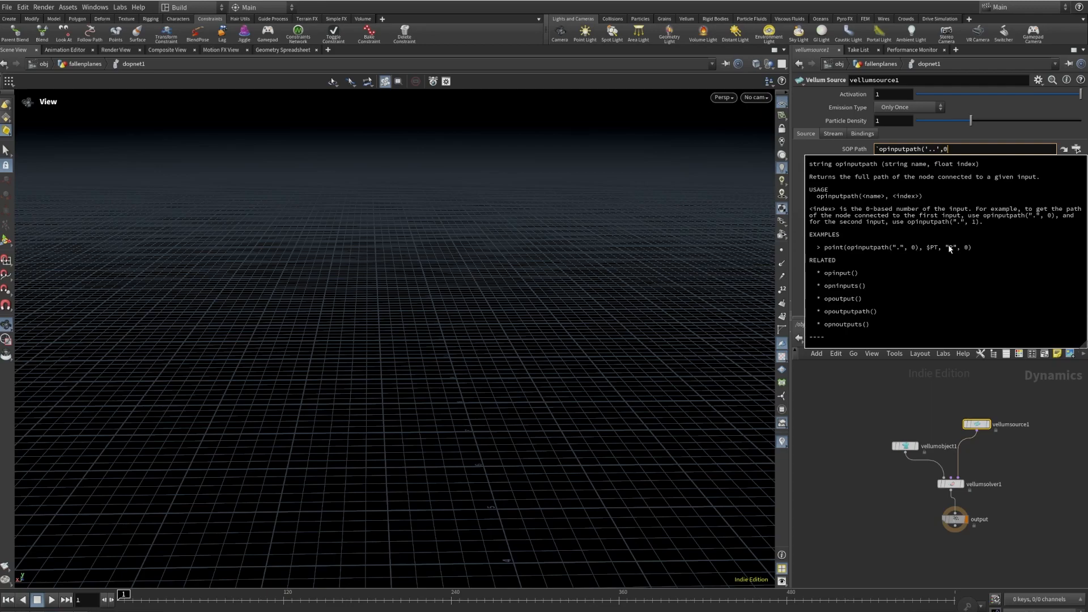
{"action": "type", "text": ")`"}
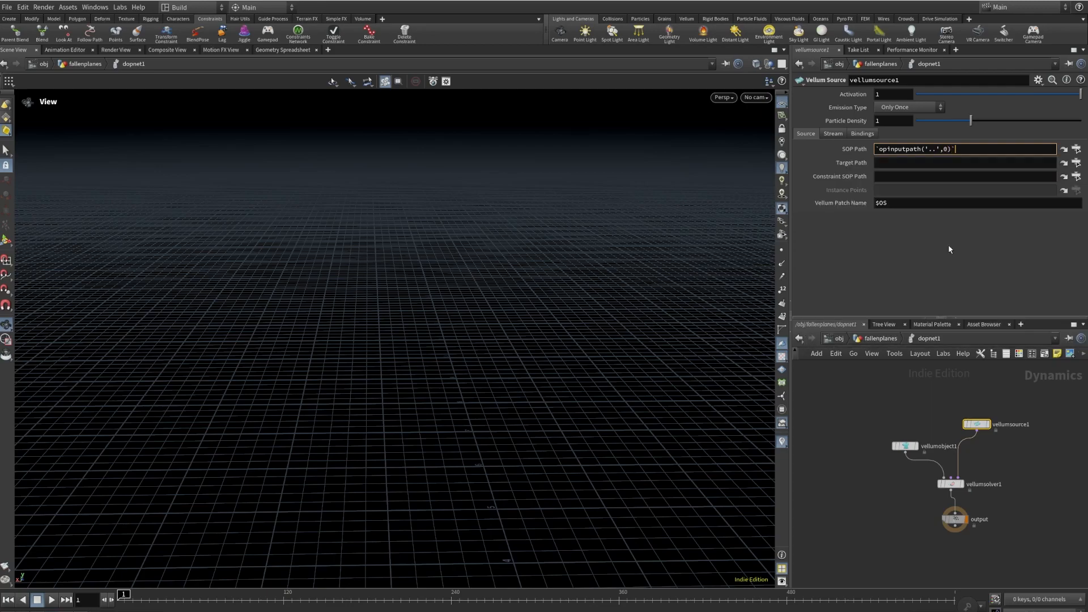
{"action": "left_click", "coordinate": [839, 440]}
{"action": "right_click_drag", "start_coordinate": [476, 279], "coordinate": [458, 259]}
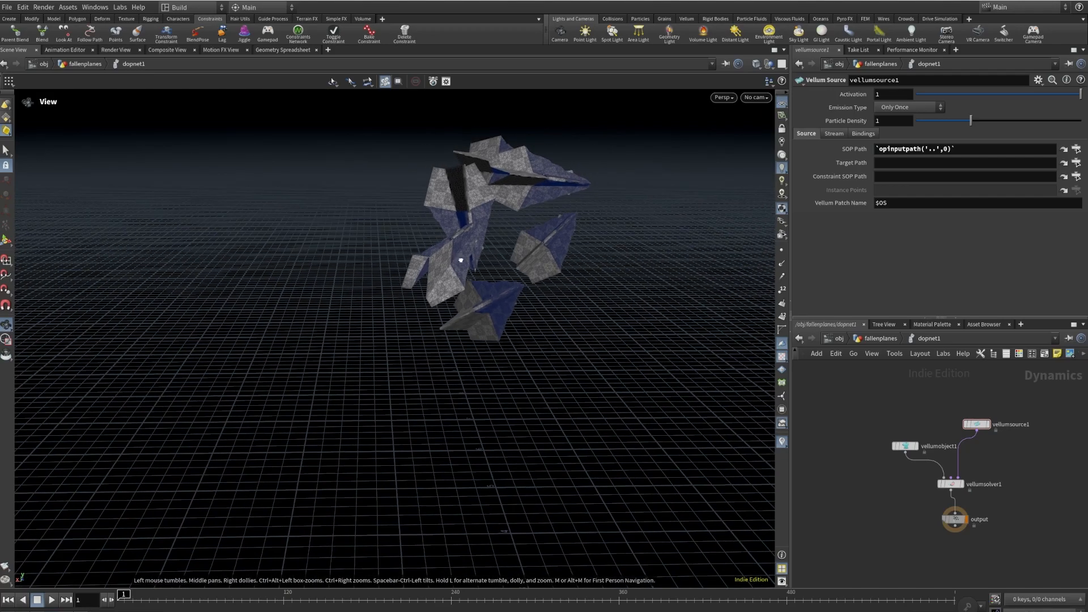
{"action": "left_click_drag", "start_coordinate": [457, 260], "coordinate": [425, 258]}
- Copy the SOP Path expression into Constraint SOP Path and change its input index to give `opinputpath('..',1)`
{"action": "left_click", "coordinate": [980, 145]}
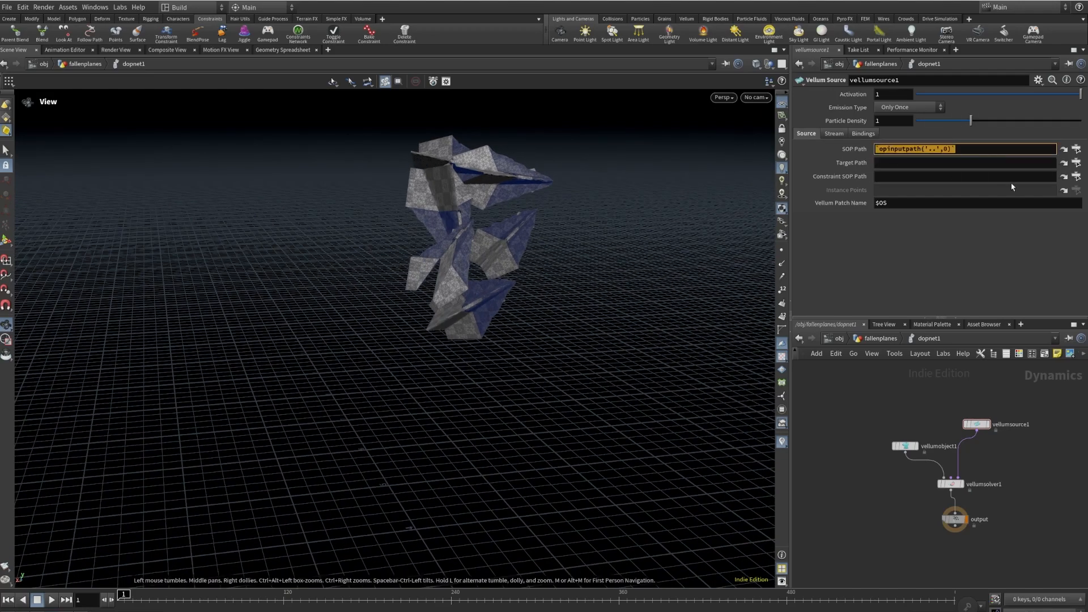
{"action": "left_click", "coordinate": [918, 177]}
{"action": "type", "text": "`opinputpath('..',0)`"}
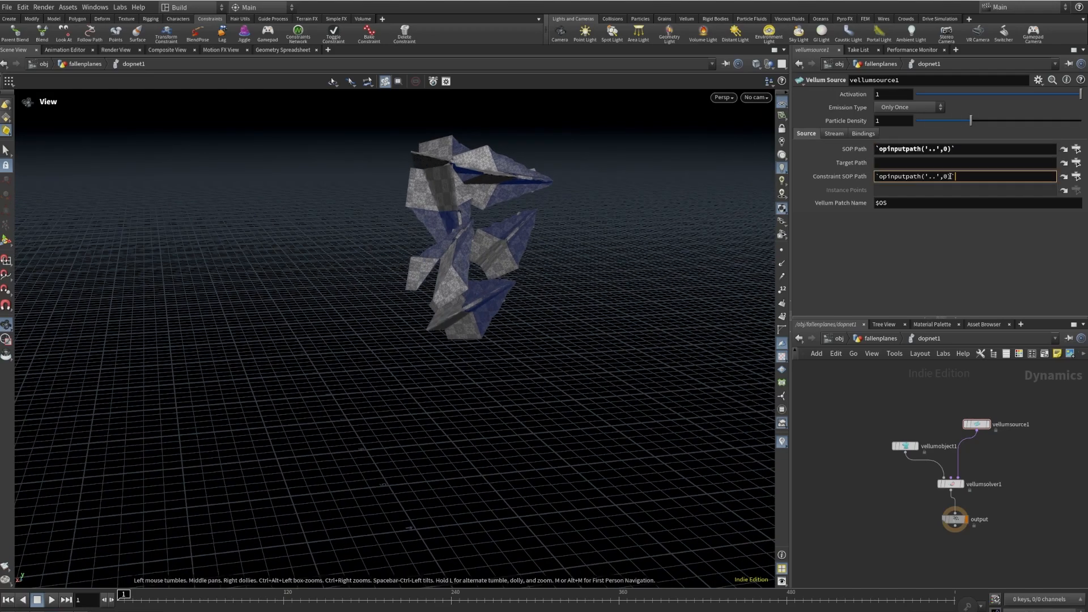
{"action": "key", "text": "Left"}
{"action": "key", "text": "BackSpace"}
{"action": "type", "text": "1"}
{"action": "key", "text": "Return"}
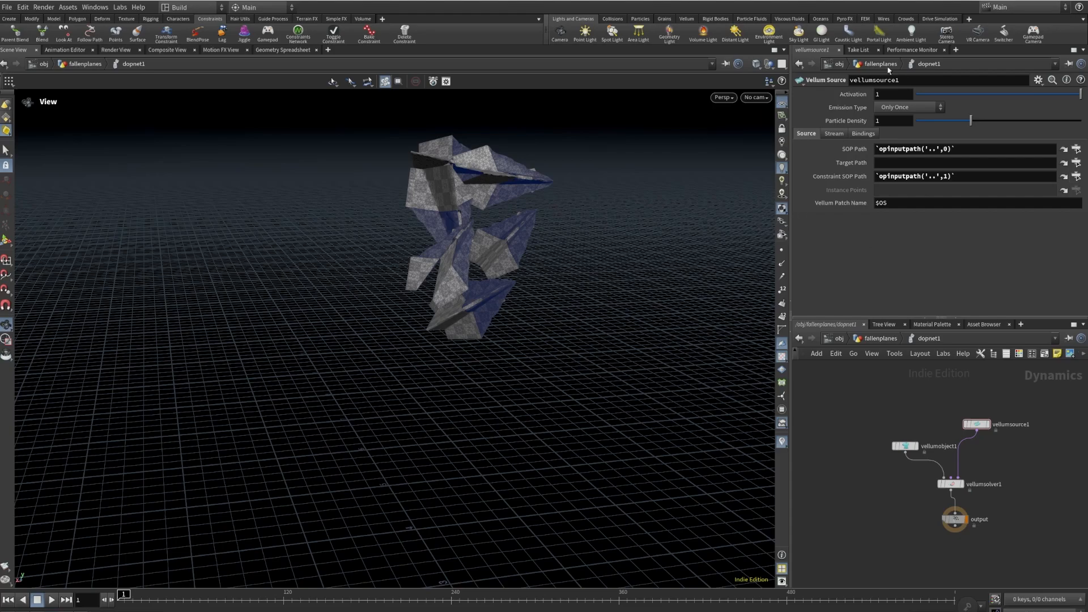
- Set the Vellum Source's Emission Type to Each Frame and its Activation to the expression $FF%20==1
{"action": "left_click", "coordinate": [905, 109]}
{"action": "left_click", "coordinate": [902, 131]}
{"action": "left_click_drag", "start_coordinate": [893, 96], "coordinate": [860, 100]}
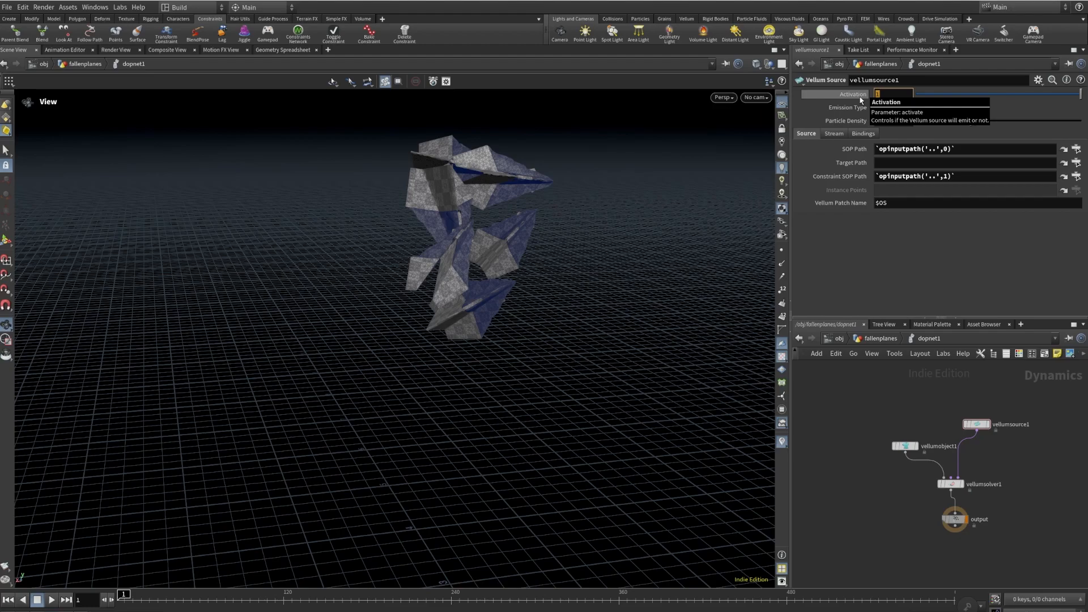
{"action": "type", "text": "$"}
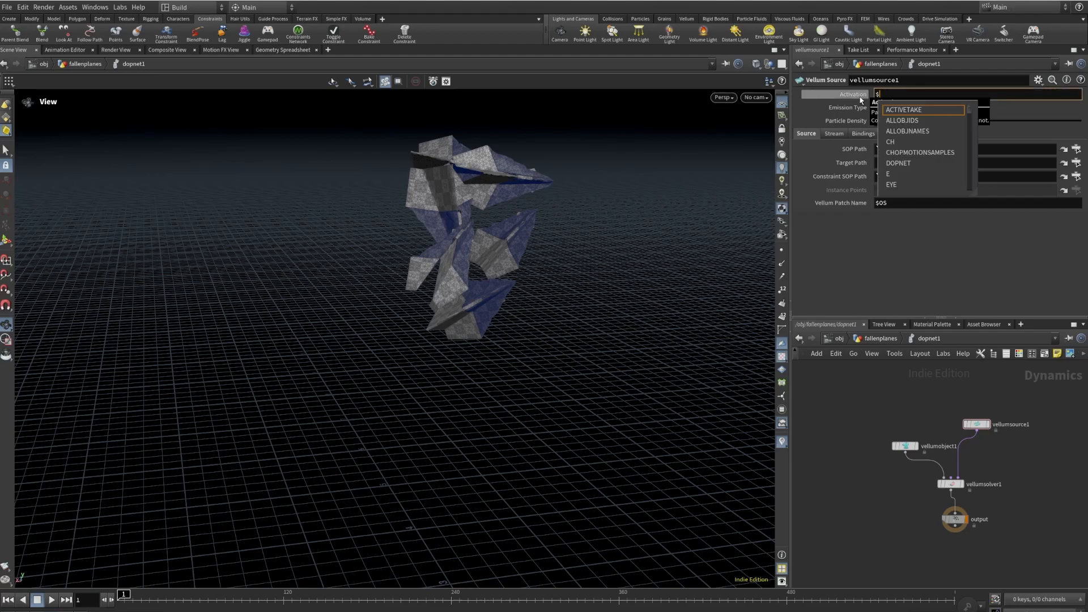
{"action": "type", "text": "FF%"}
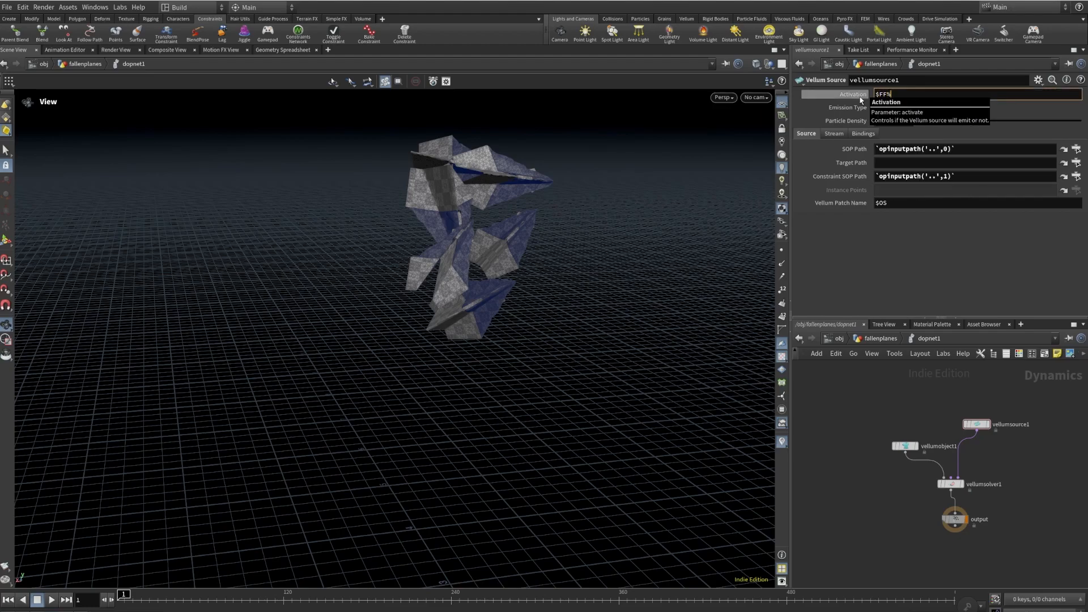
{"action": "type", "text": "20==1"}
{"action": "key", "text": "Return"}
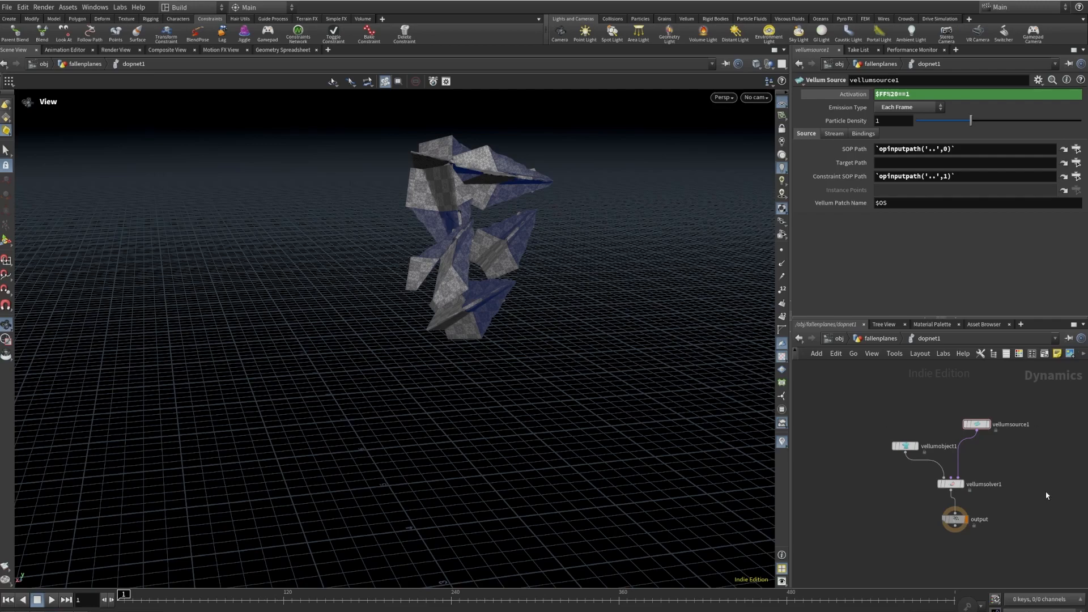
- Insert a POP Force node on the wire between vellumsource1 and vellumsolver1
{"action": "scroll", "coordinate": [1004, 473], "scroll_direction": "up", "scroll_amount": 2}
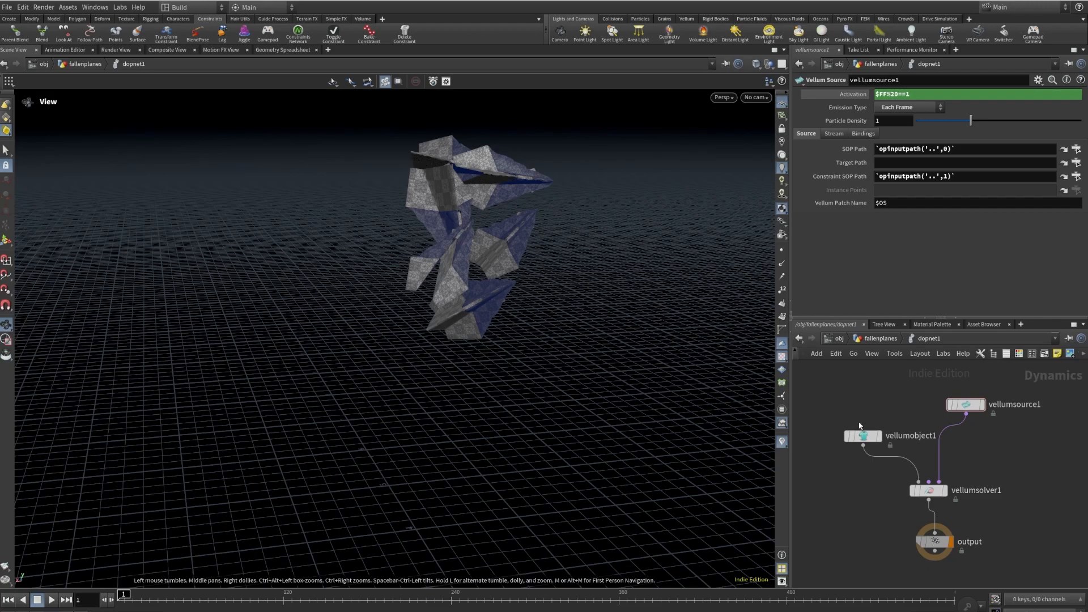
{"action": "key", "text": "Tab"}
{"action": "type", "text": "POPF"}
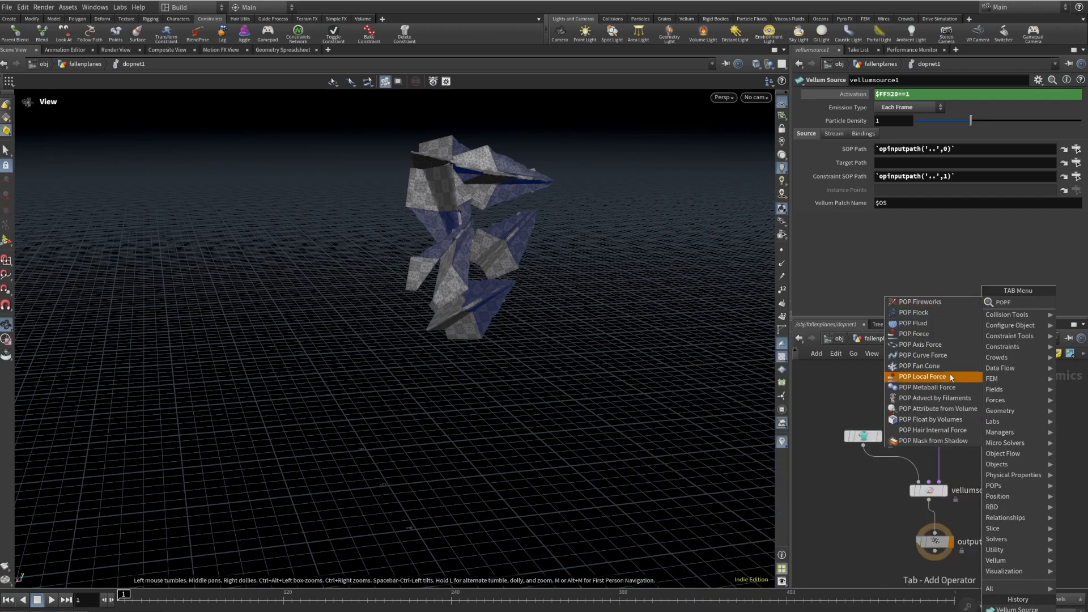
{"action": "left_click", "coordinate": [918, 334]}
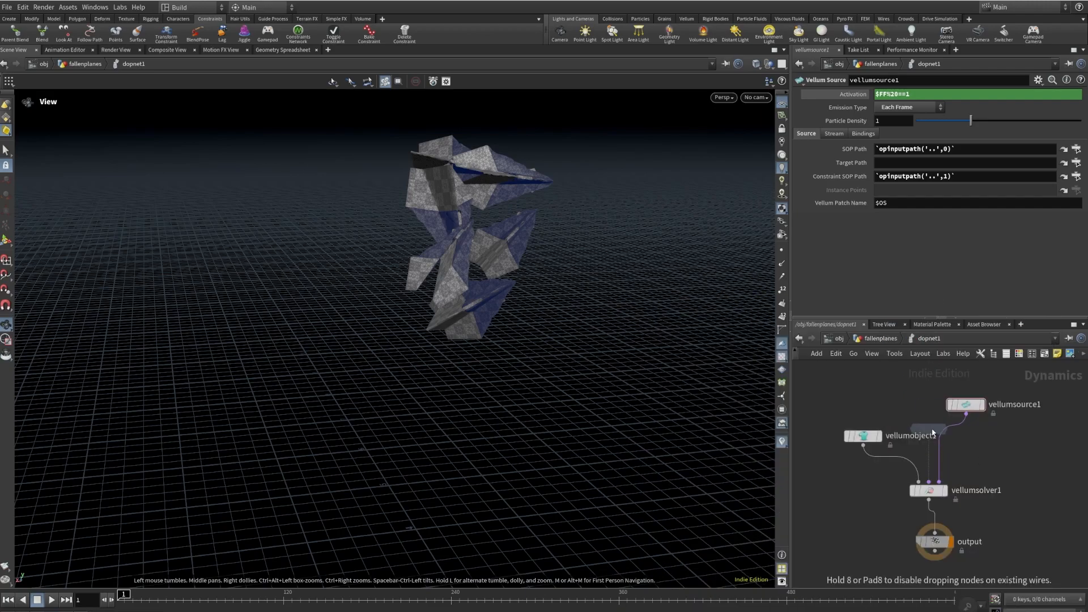
{"action": "left_click", "coordinate": [941, 439]}
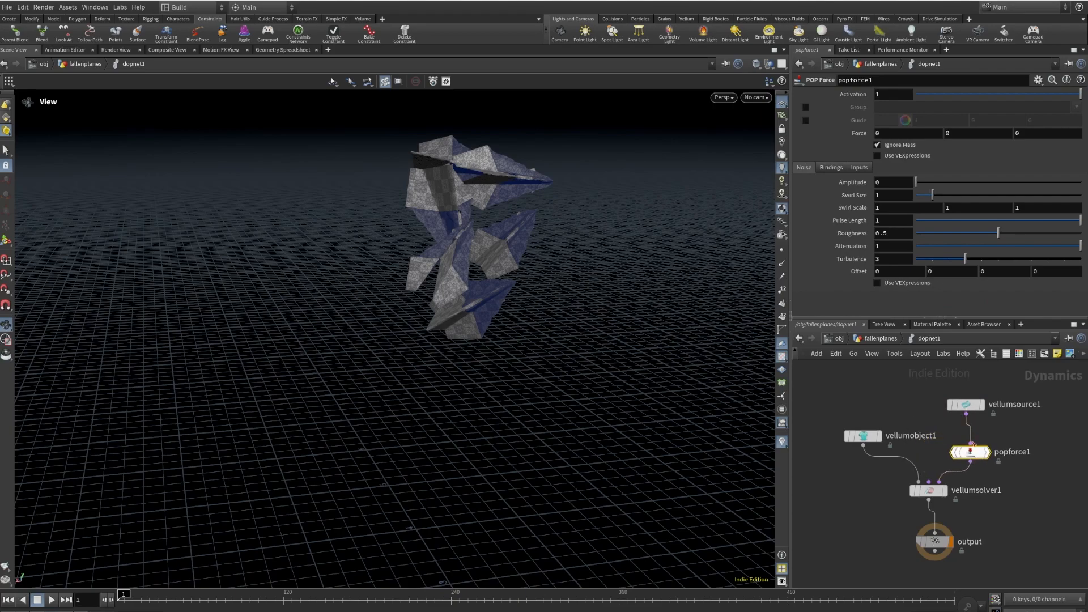
- Set the POP Force's Y force to -10, noise Amplitude to 3.39 and Swirl Size to 1.76
{"action": "left_click", "coordinate": [965, 136]}
{"action": "type", "text": "-10"}
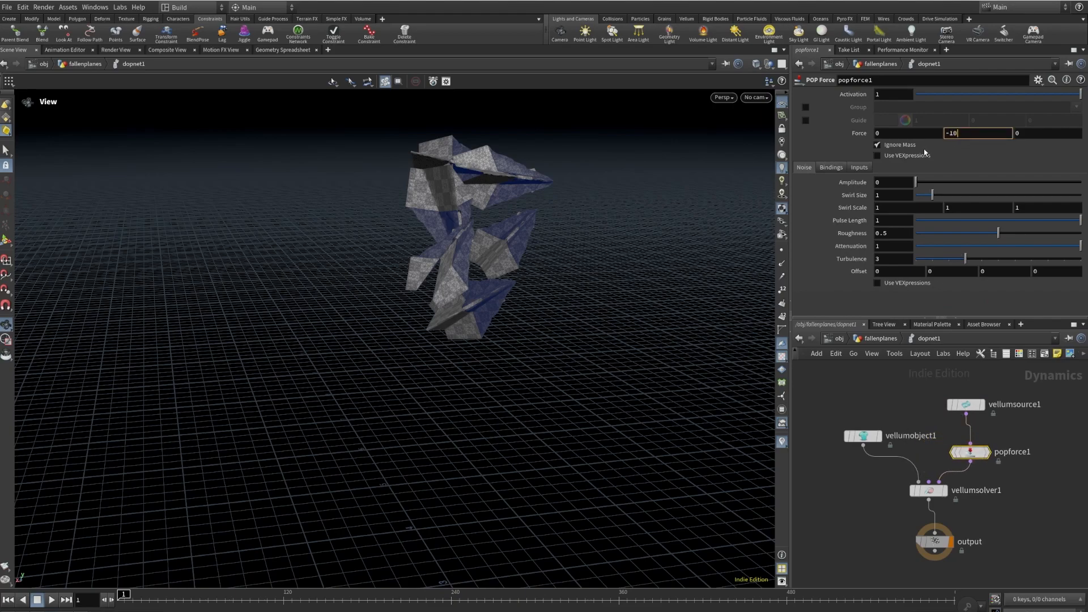
{"action": "key", "text": "Return"}
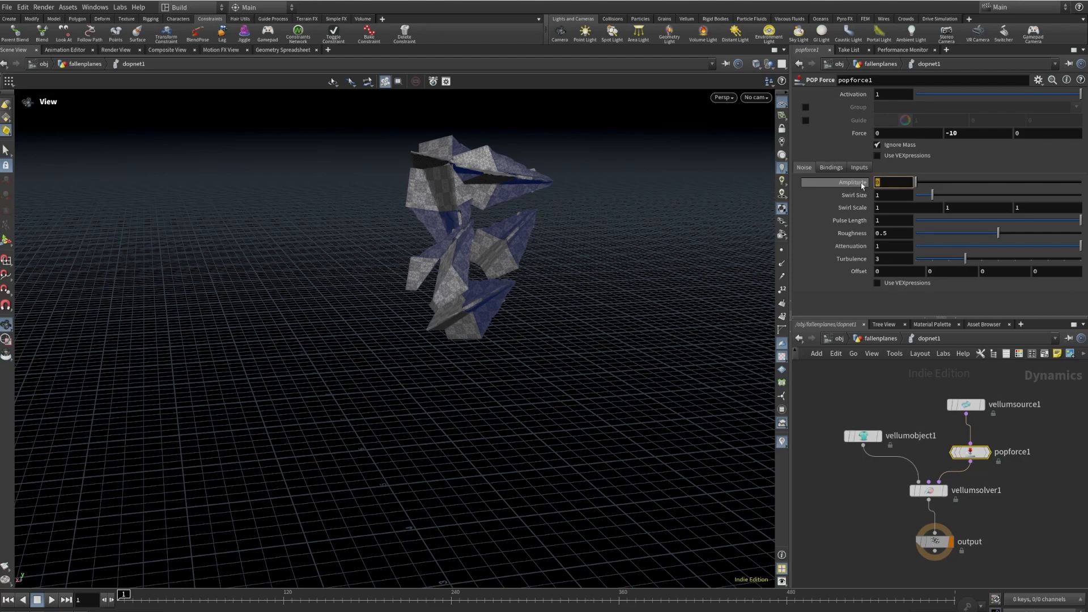
{"action": "type", "text": ".39"}
{"action": "key", "text": "Return"}
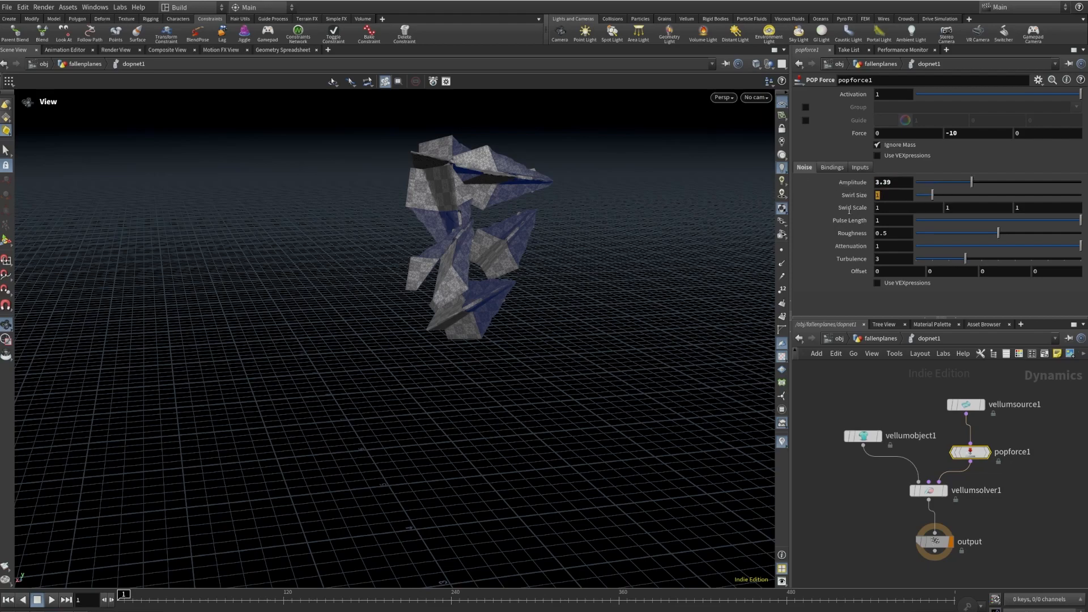
{"action": "type", "text": "1.76"}
{"action": "key", "text": "Return"}
- Move the output node lower and insert a Gravity Force node between vellumsolver1 and the output
{"action": "middle_click_drag", "start_coordinate": [1002, 494], "coordinate": [1001, 425]}
{"action": "left_click_drag", "start_coordinate": [937, 473], "coordinate": [925, 534]}
{"action": "key", "text": "Tab"}
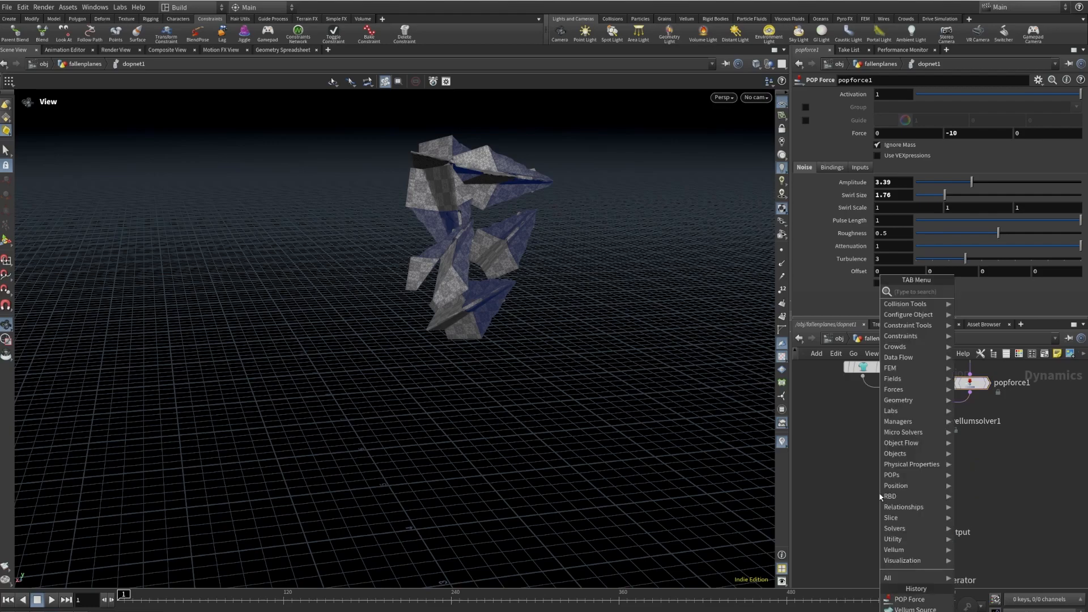
{"action": "type", "text": "grav"}
{"action": "left_click", "coordinate": [984, 294]}
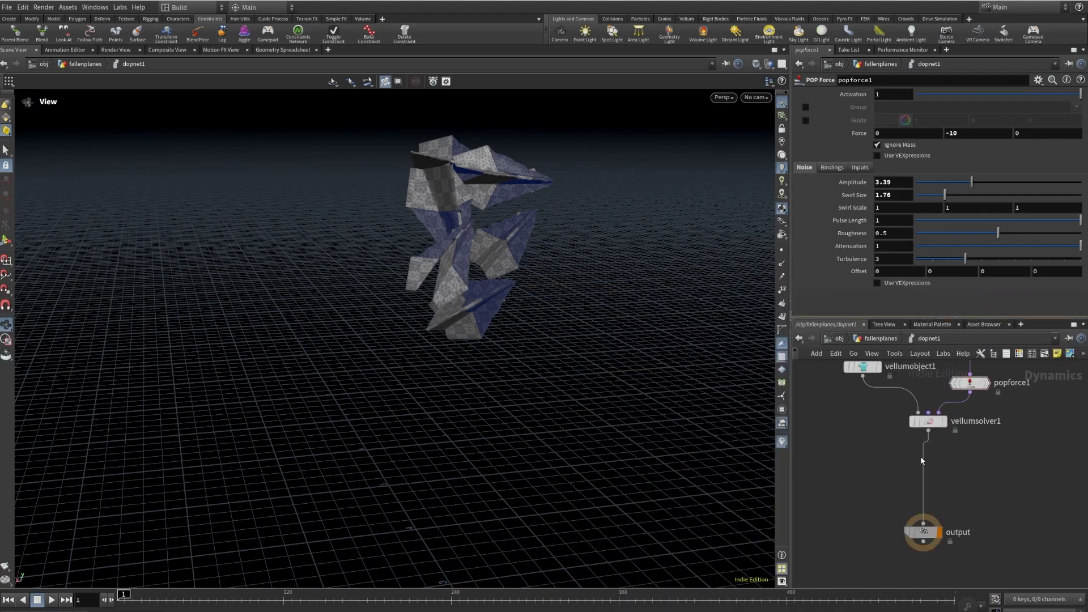
{"action": "left_click", "coordinate": [927, 479]}
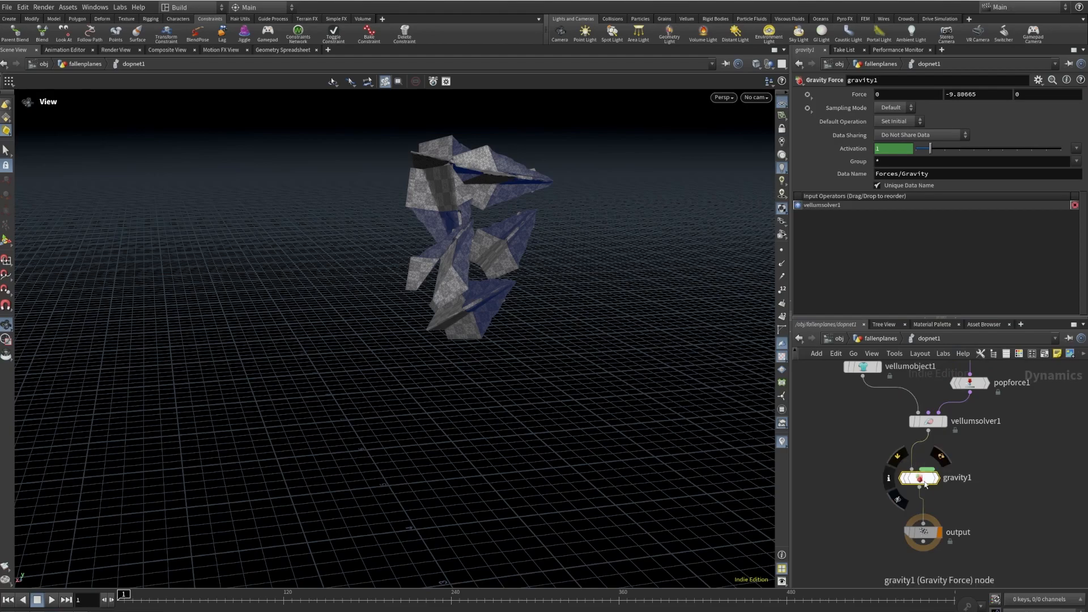
- Insert a Merge node between gravity1 and the output node
{"action": "key", "text": "Tab"}
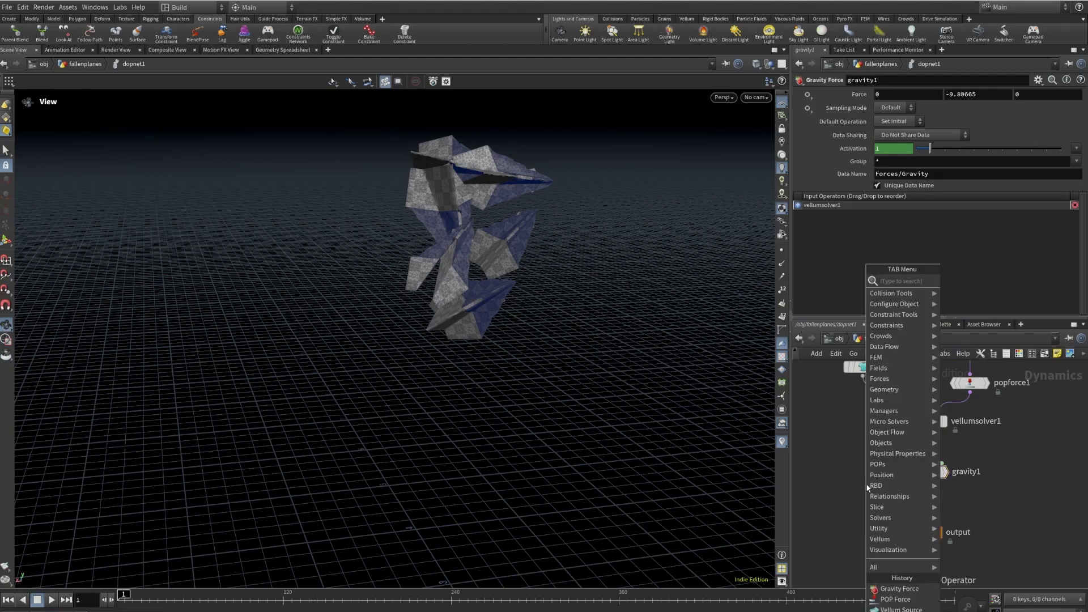
{"action": "type", "text": "me"}
{"action": "left_click", "coordinate": [970, 282]}
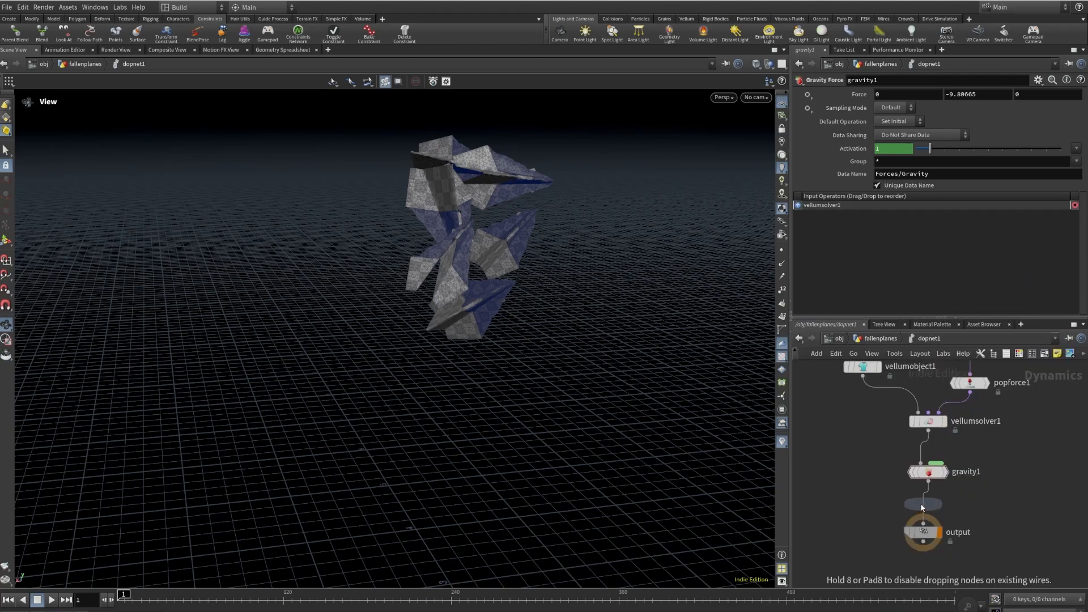
{"action": "left_click", "coordinate": [923, 506]}
- Add a Ground Plane node, connect it to merge1 and place it above gravity1 in the merge's input order
{"action": "key", "text": "Tab"}
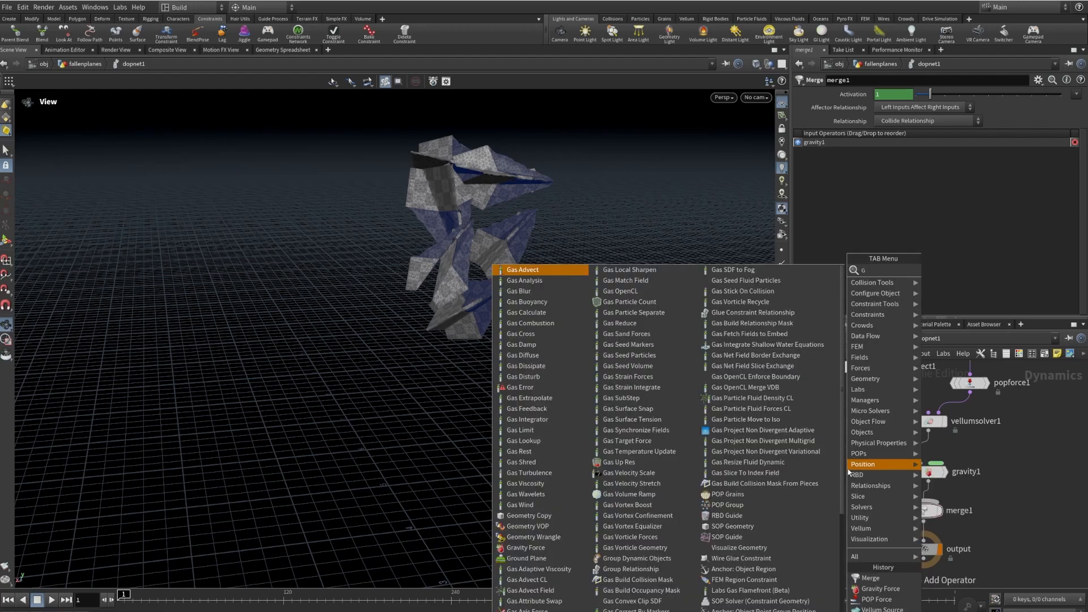
{"action": "type", "text": "ground"}
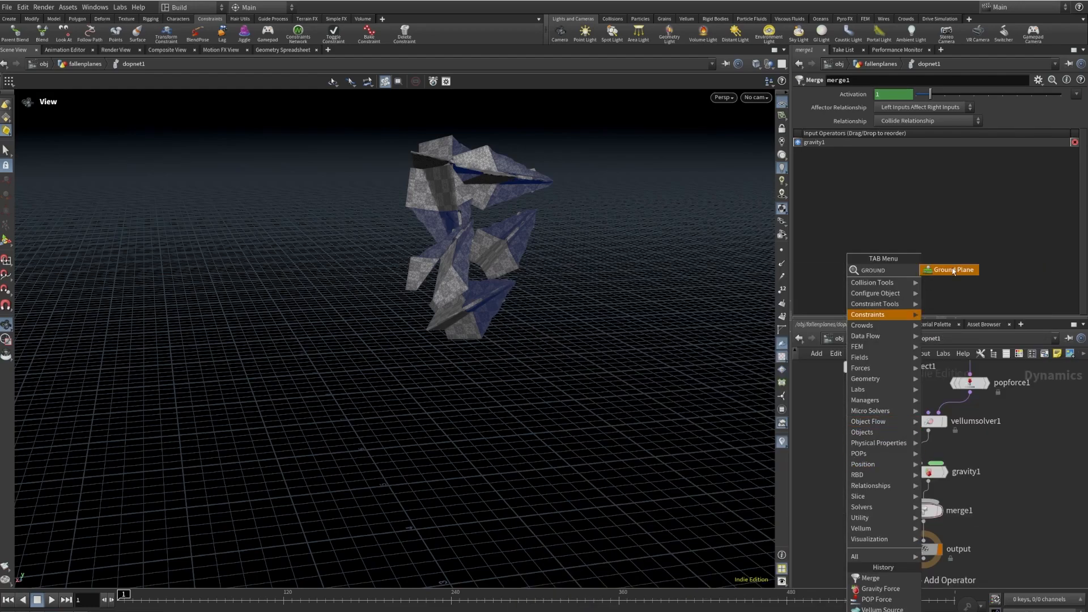
{"action": "left_click", "coordinate": [953, 271]}
{"action": "left_click", "coordinate": [853, 460]}
{"action": "left_click_drag", "start_coordinate": [853, 462], "coordinate": [924, 502]}
{"action": "left_click", "coordinate": [925, 508]}
{"action": "left_click_drag", "start_coordinate": [819, 151], "coordinate": [819, 139]}
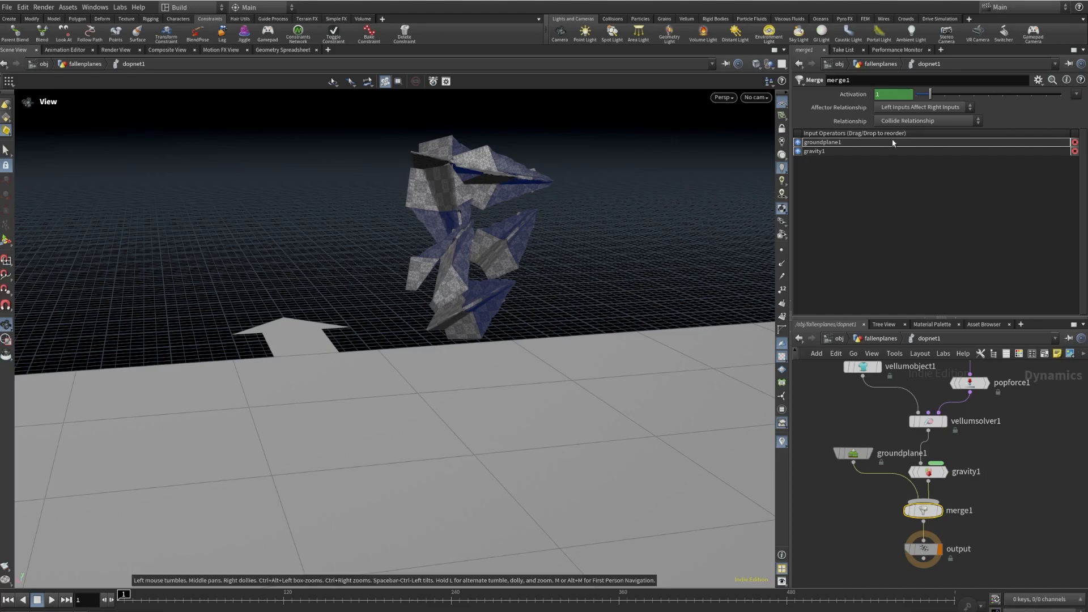
- Set vellumsolver1's Substeps to 4 and its Layer Shock to 50
{"action": "left_click", "coordinate": [928, 421]}
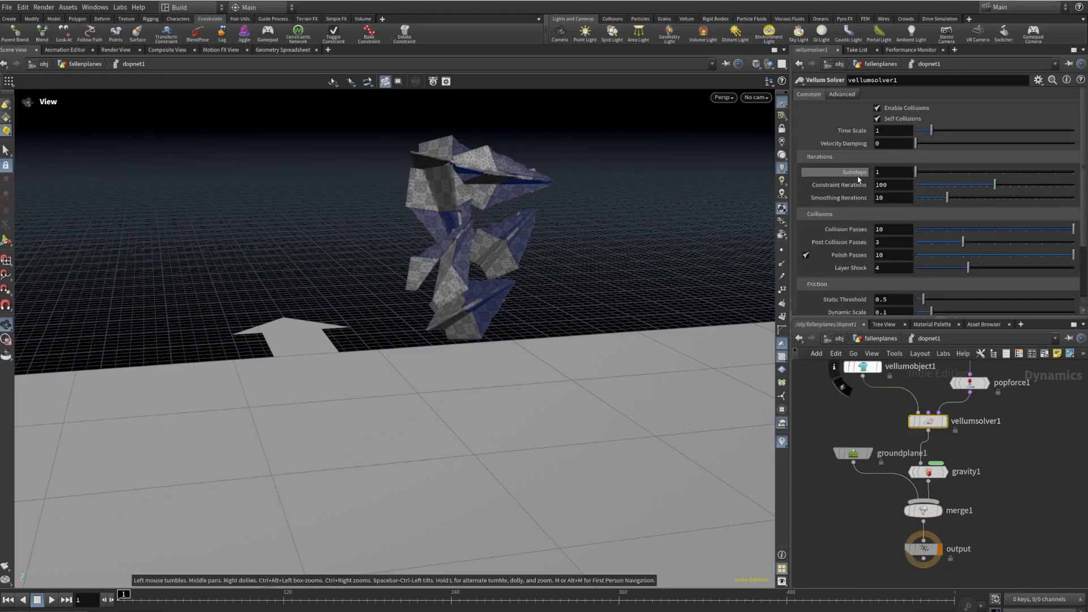
{"action": "left_click_drag", "start_coordinate": [886, 172], "coordinate": [853, 170]}
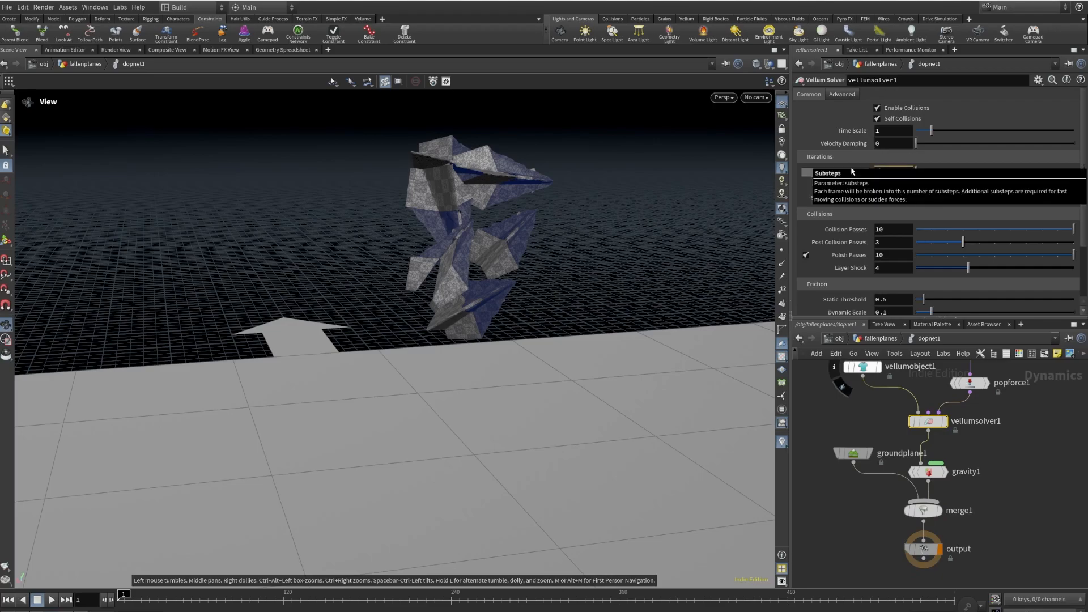
{"action": "type", "text": "4"}
{"action": "key", "text": "Return"}
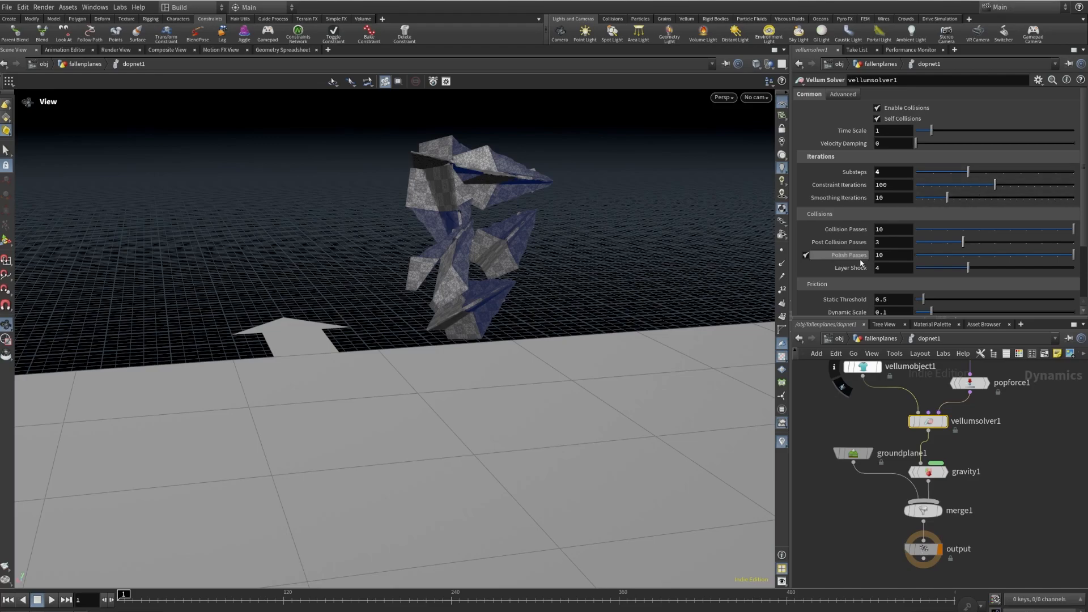
{"action": "scroll", "coordinate": [907, 240], "scroll_direction": "down", "scroll_amount": 3}
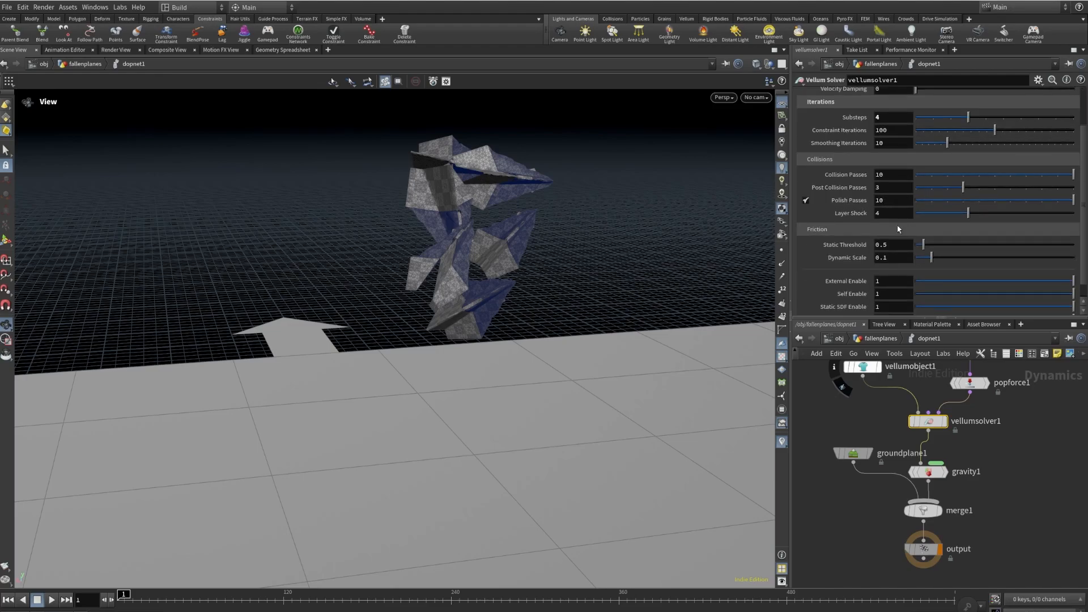
{"action": "left_click_drag", "start_coordinate": [880, 213], "coordinate": [864, 223]}
{"action": "key", "text": "Return"}
- Set the Vellum Solver's friction Static Threshold to 5 and Dynamic Scale to 0.3
{"action": "left_click_drag", "start_coordinate": [889, 245], "coordinate": [870, 247]}
{"action": "type", "text": "5"}
{"action": "key", "text": "Return"}
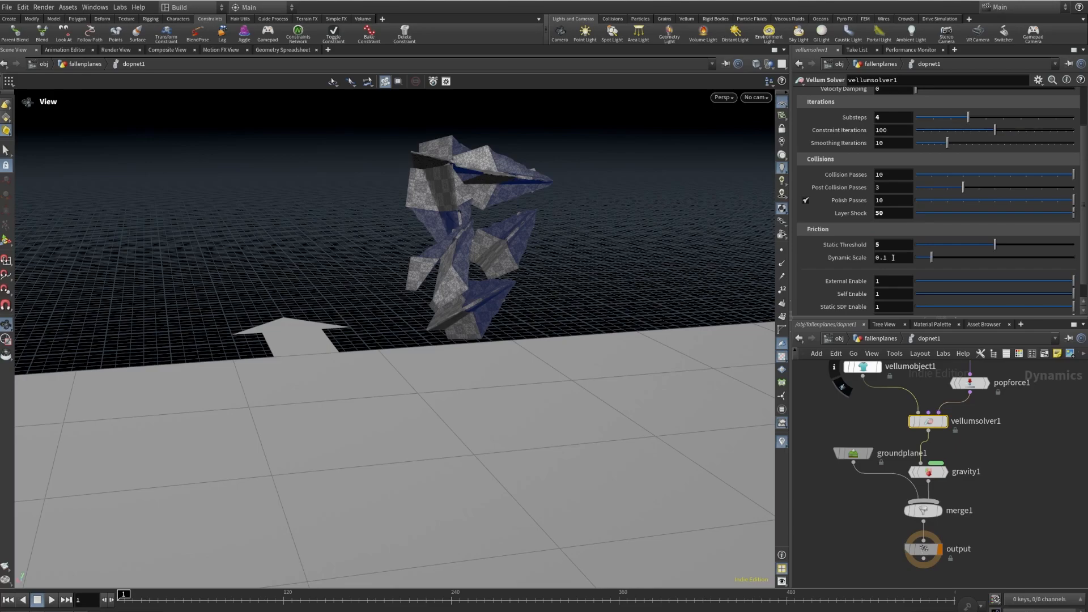
{"action": "left_click_drag", "start_coordinate": [887, 259], "coordinate": [881, 262]}
{"action": "type", "text": "3"}
{"action": "key", "text": "Return"}
- Enable Auto Sleep in vellumsolver1's advanced Sleeping settings and set its Velocity Threshold to 1
{"action": "scroll", "coordinate": [850, 147], "scroll_direction": "up", "scroll_amount": 3}
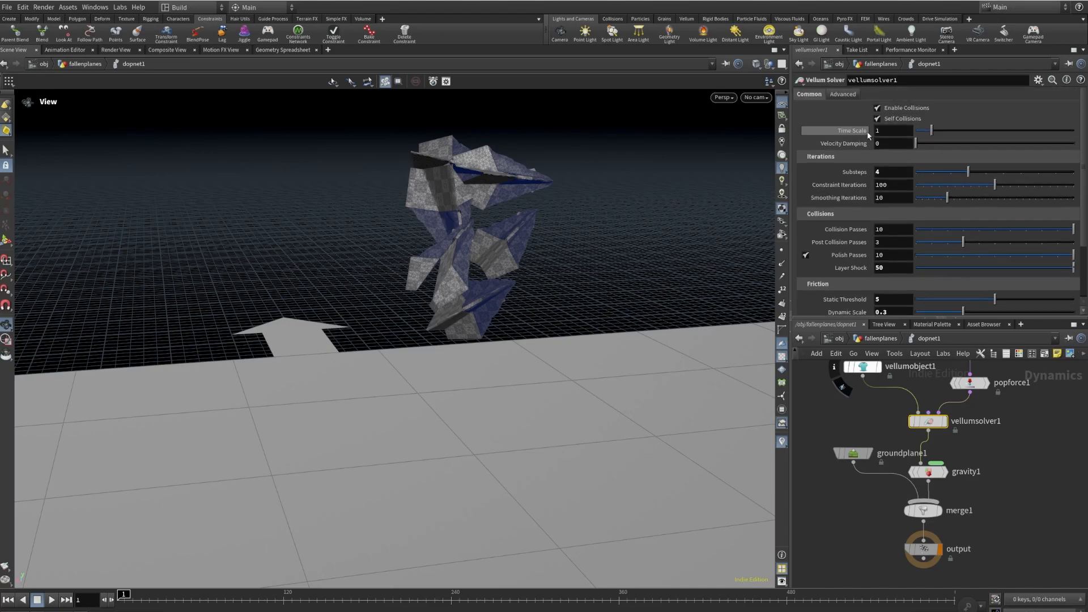
{"action": "left_click", "coordinate": [845, 94]}
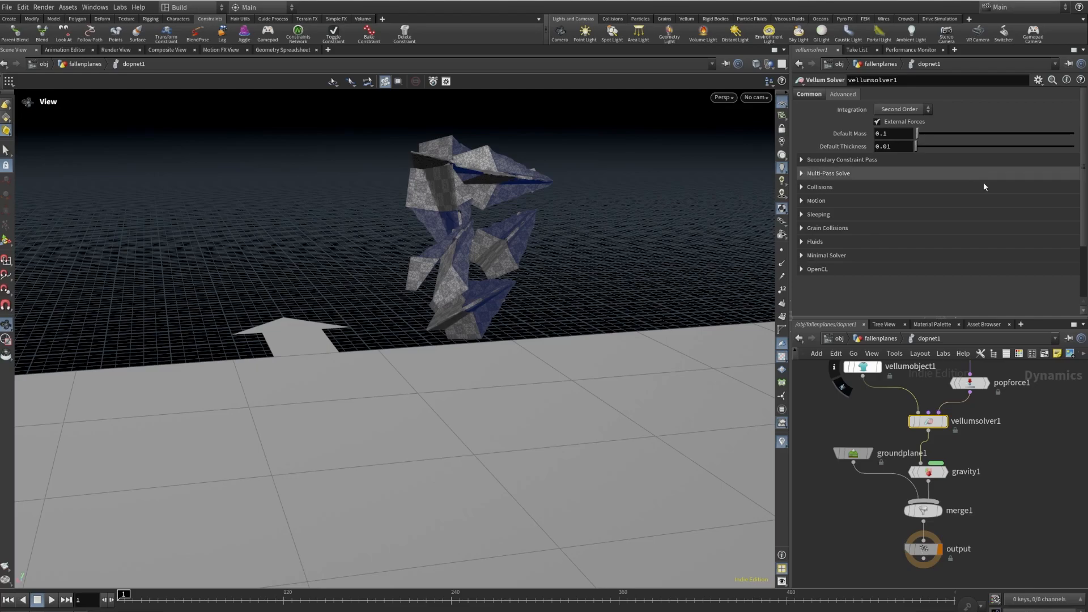
{"action": "left_click", "coordinate": [817, 216]}
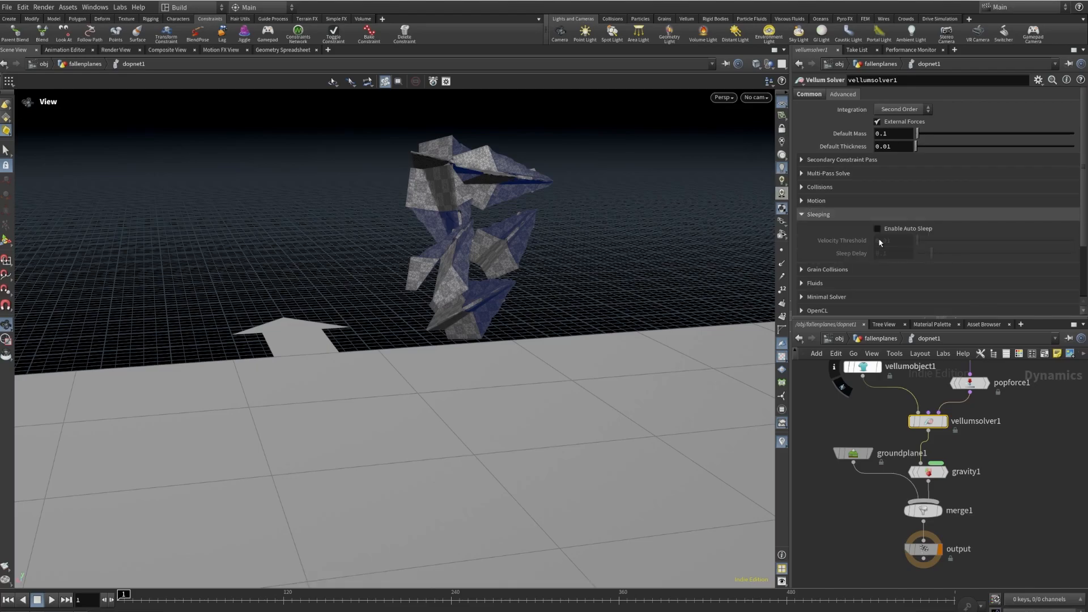
{"action": "left_click", "coordinate": [877, 229]}
{"action": "left_click", "coordinate": [884, 240]}
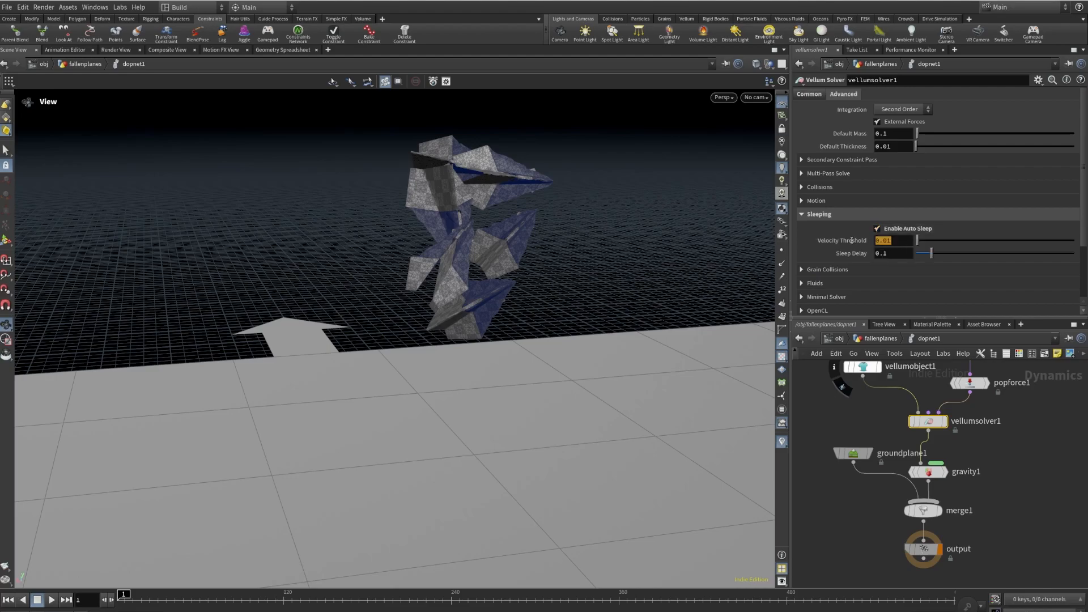
{"action": "type", "text": "1"}
{"action": "key", "text": "Return"}
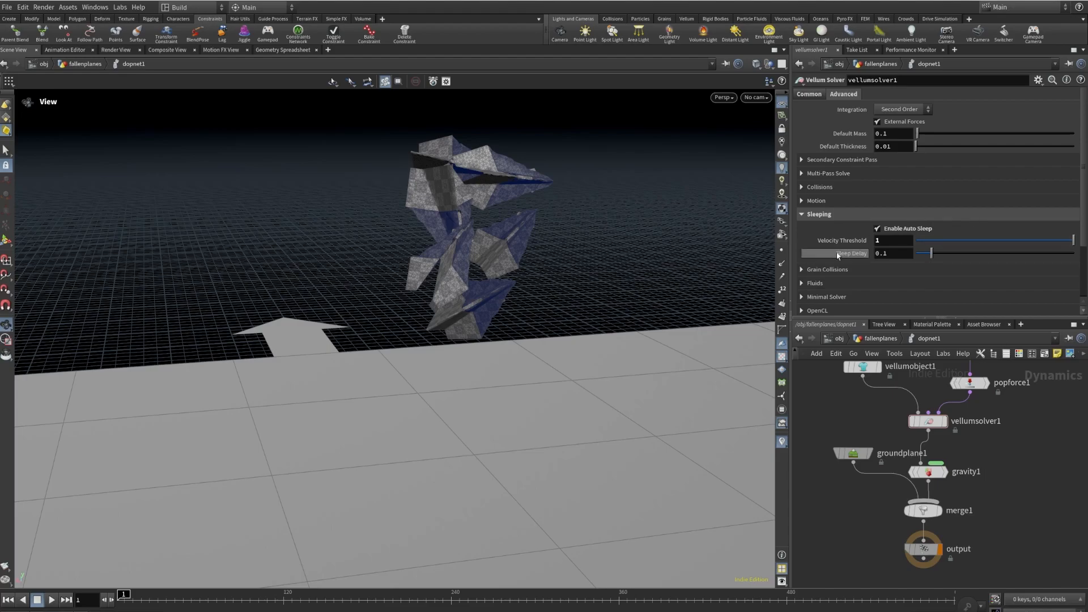
- Disable Mass Shock in the Vellum Solver's Grain Collisions settings
{"action": "scroll", "coordinate": [830, 205], "scroll_direction": "down", "scroll_amount": 3}
{"action": "left_click", "coordinate": [828, 201]}
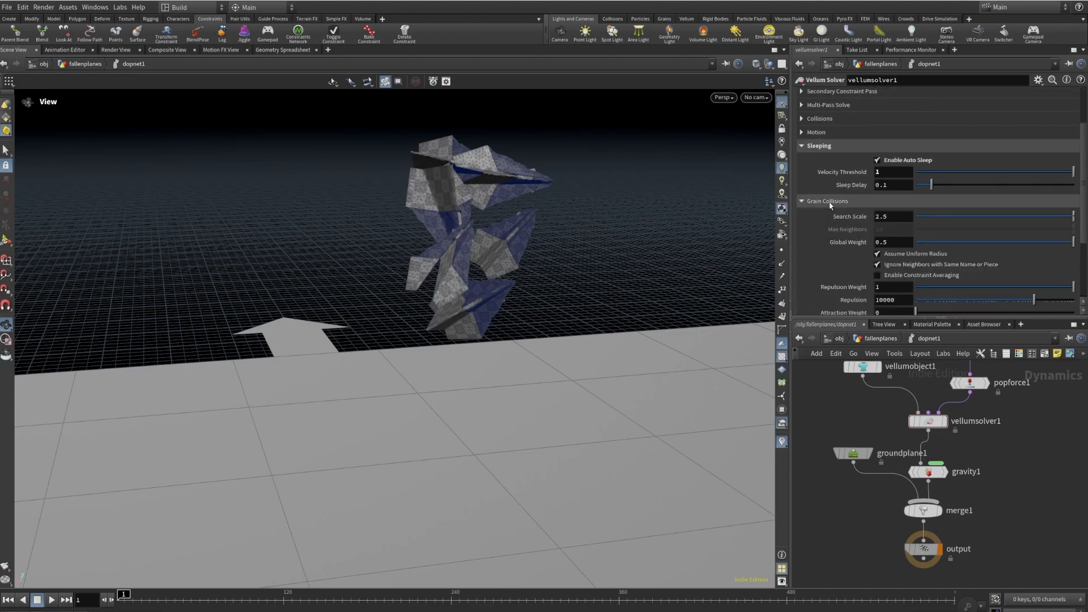
{"action": "scroll", "coordinate": [832, 232], "scroll_direction": "down", "scroll_amount": 3}
{"action": "scroll", "coordinate": [833, 237], "scroll_direction": "down", "scroll_amount": 1}
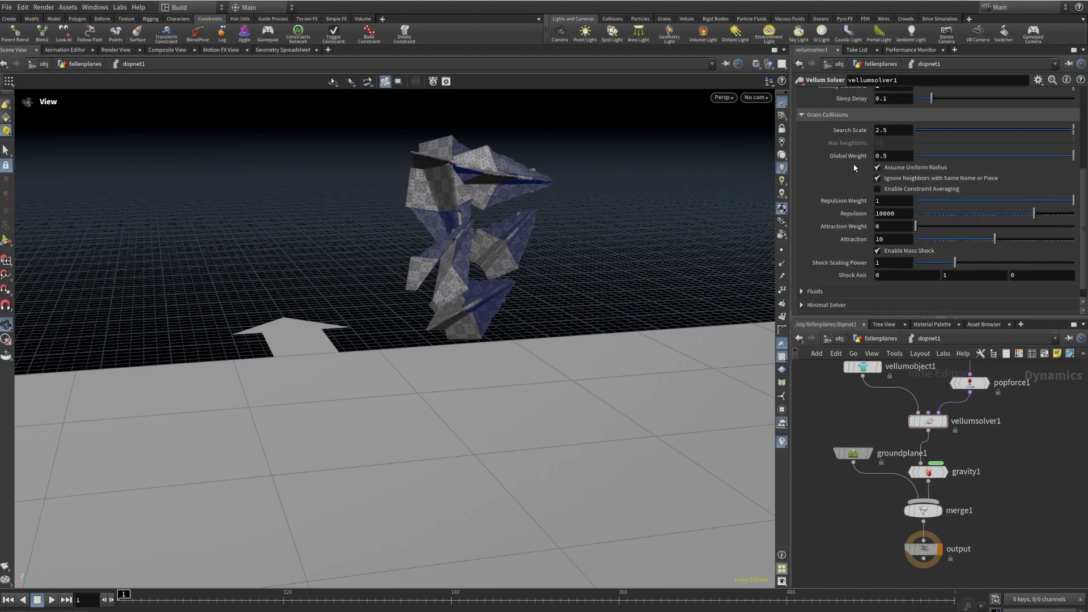
{"action": "left_click", "coordinate": [878, 251]}
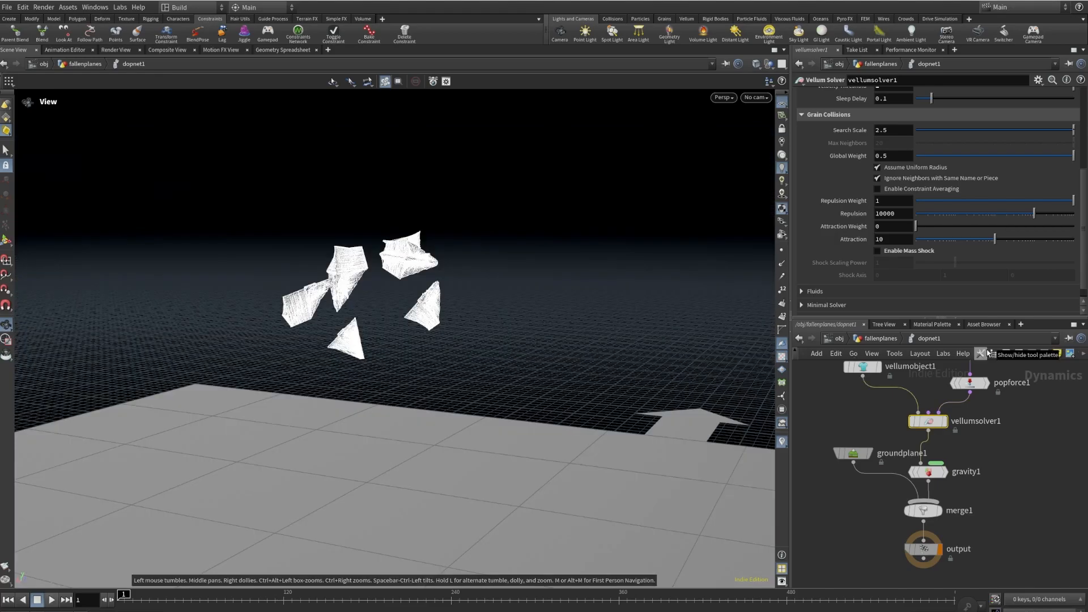
{"action": "scroll", "coordinate": [262, 232], "scroll_direction": "up", "scroll_amount": 8}
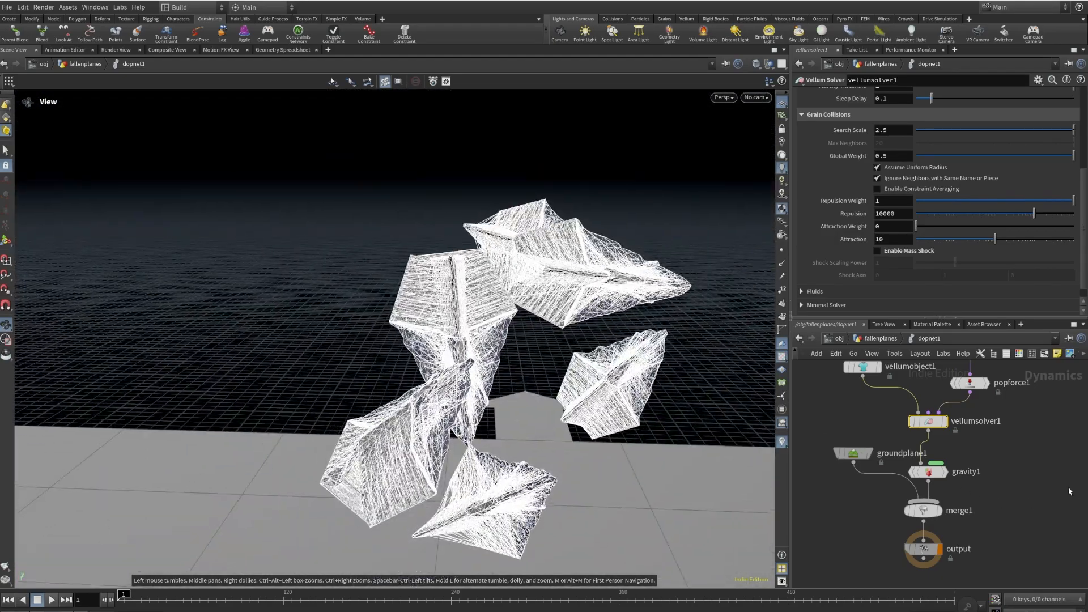
{"action": "key", "text": "u"}
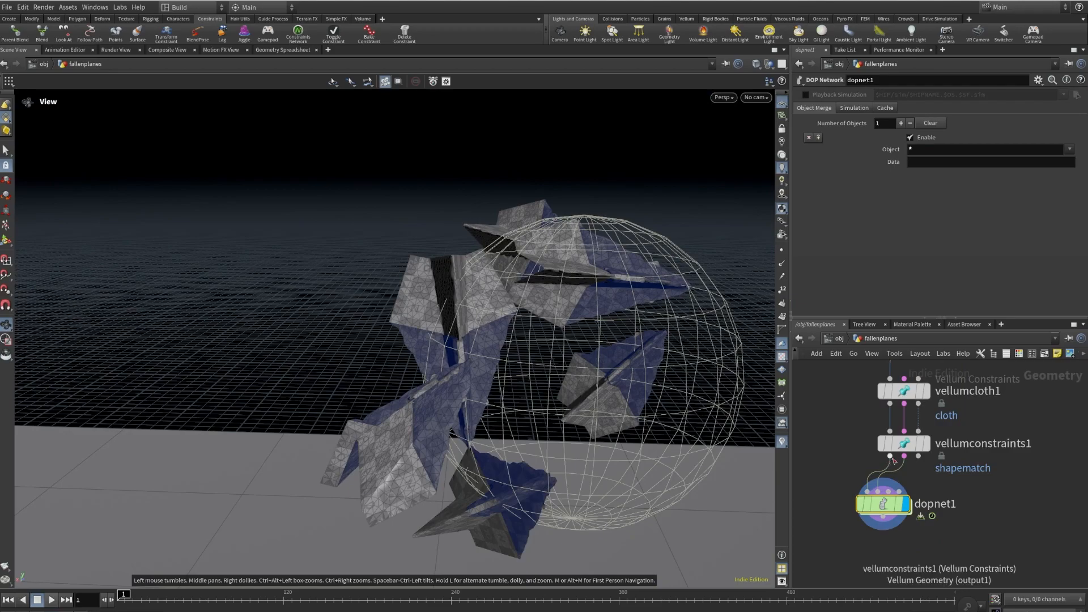
{"action": "double_click", "coordinate": [881, 503]}
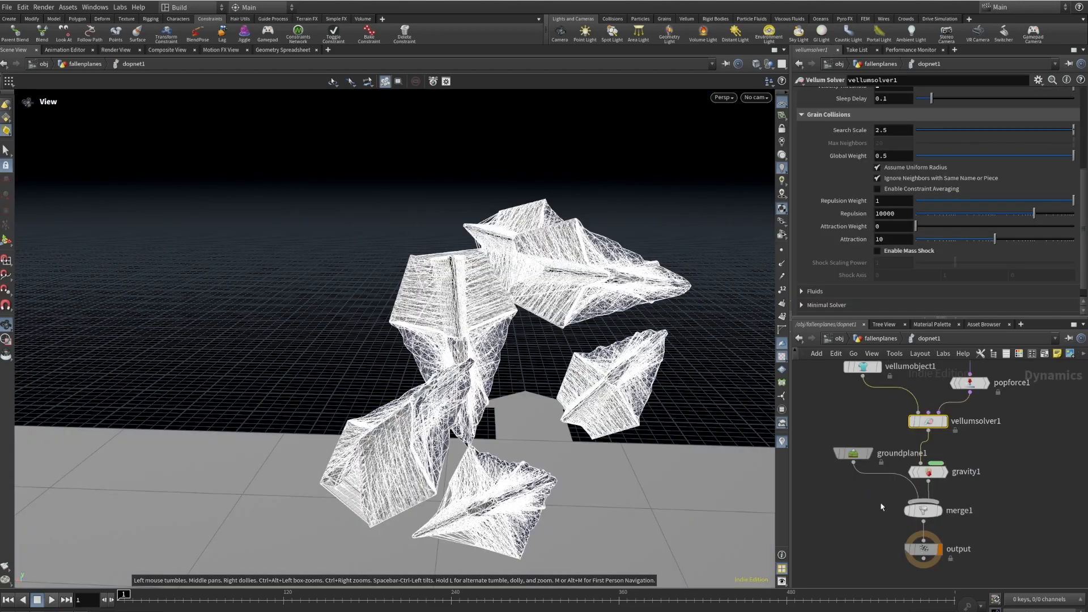
{"action": "left_click_drag", "start_coordinate": [554, 389], "coordinate": [534, 362]}
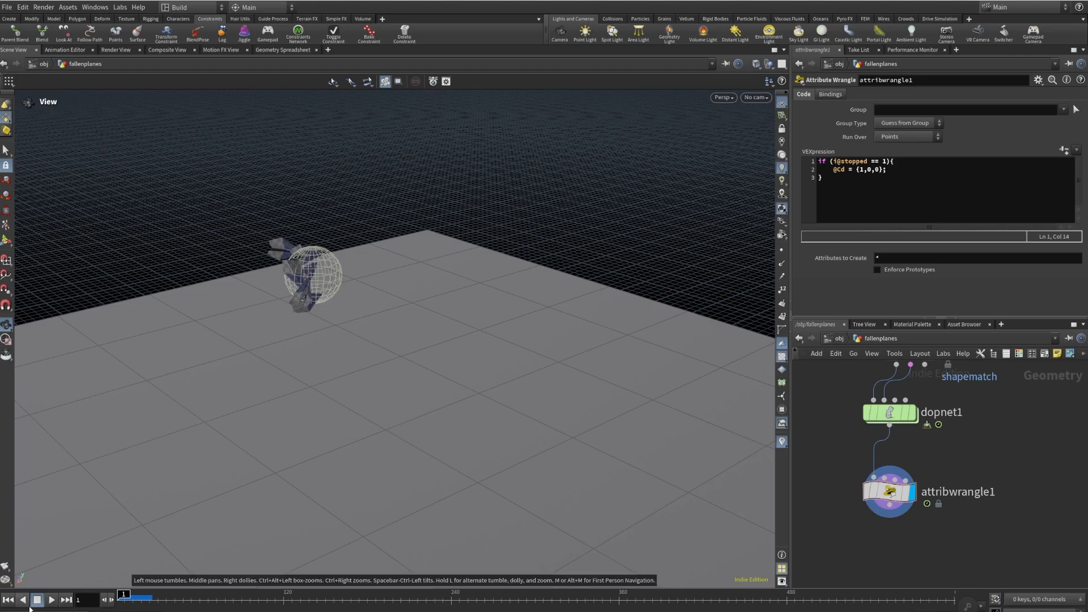
- Play the simulation, scrub through its early frames to examine the stopped-point colouring on the falling planes, and return to frame 1
{"action": "left_click", "coordinate": [52, 600]}
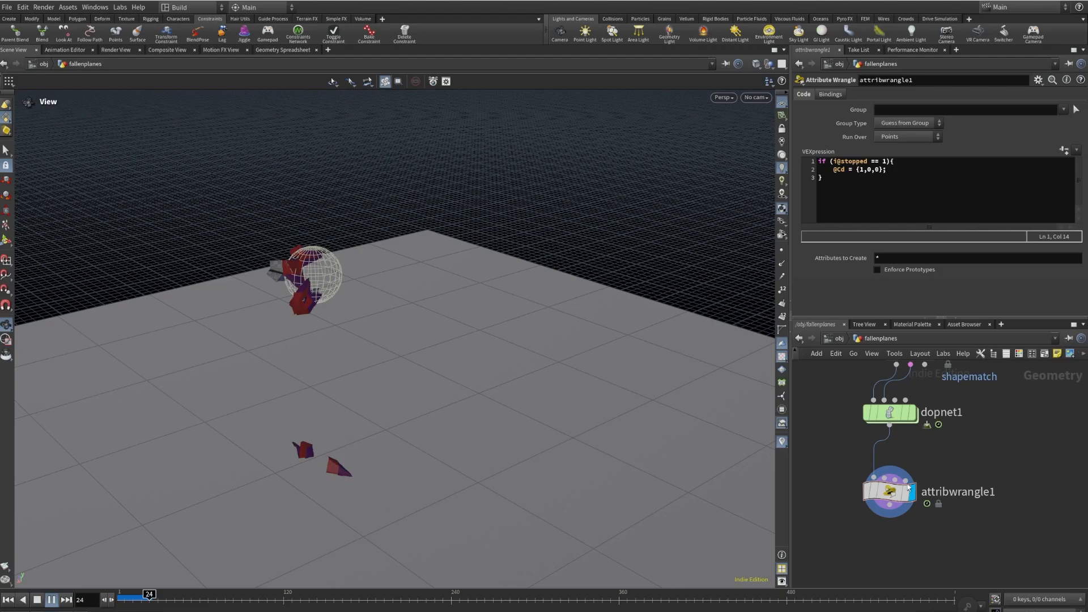
{"action": "key", "text": "Escape"}
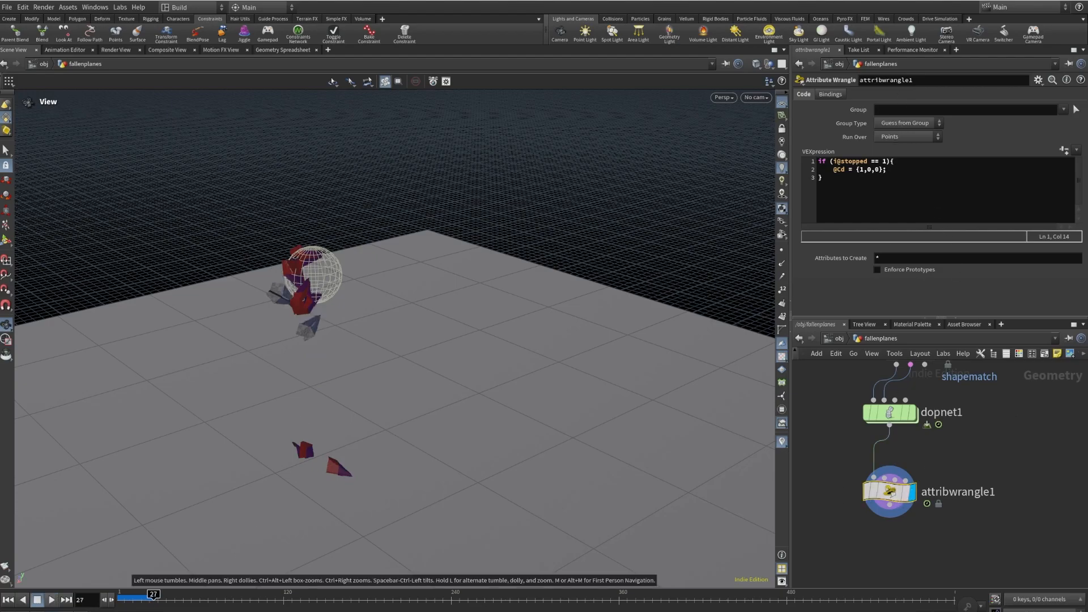
{"action": "left_click_drag", "start_coordinate": [153, 594], "coordinate": [131, 587]}
{"action": "scroll", "coordinate": [286, 275], "scroll_direction": "up", "scroll_amount": 1}
{"action": "left_click_drag", "start_coordinate": [286, 274], "coordinate": [317, 431]}
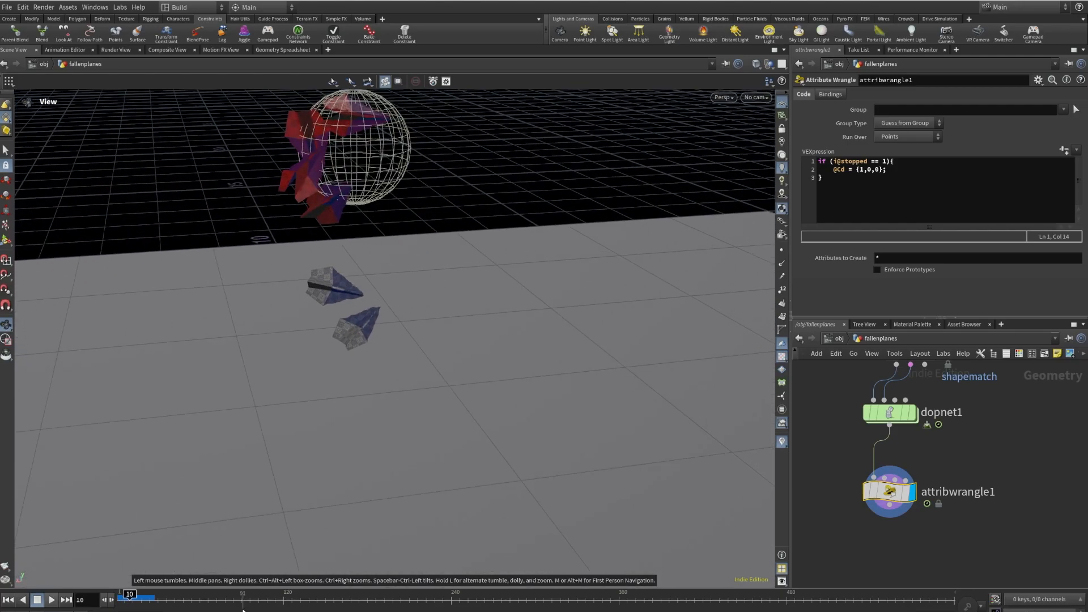
{"action": "left_click_drag", "start_coordinate": [130, 596], "coordinate": [138, 598]}
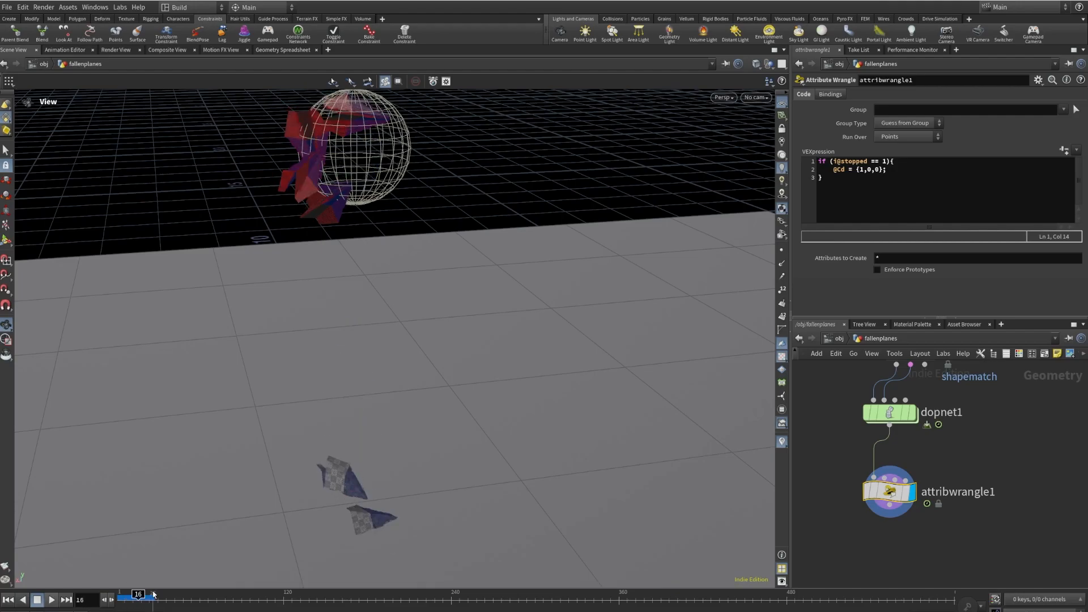
{"action": "left_click", "coordinate": [8, 599]}
- Set vellumsolver1's sleeping Velocity Threshold to 0.8 inside dopnet1 and replay the simulation to check the planes
{"action": "double_click", "coordinate": [901, 414]}
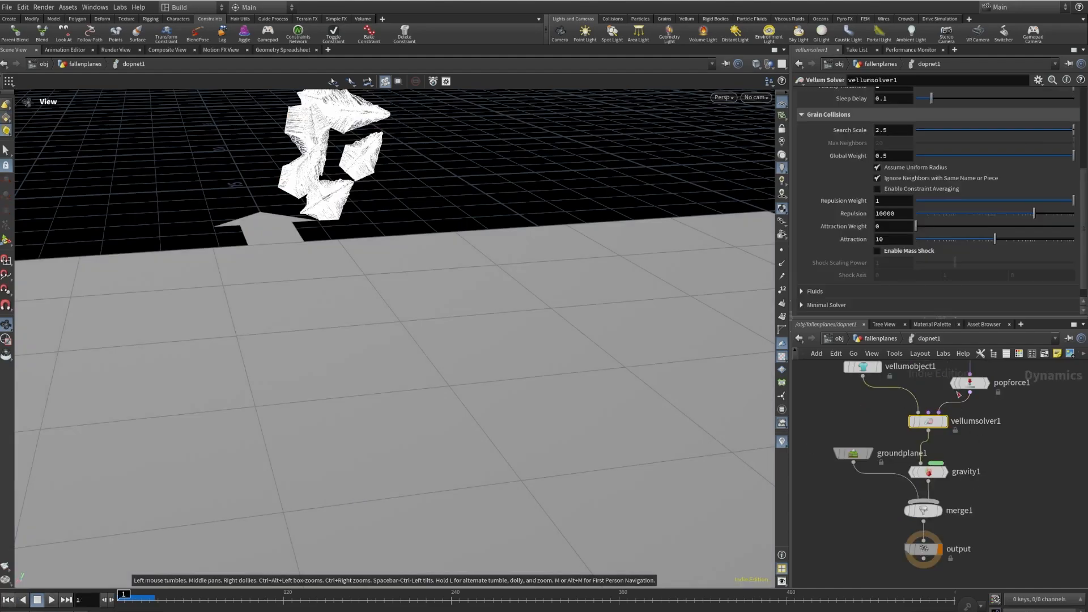
{"action": "scroll", "coordinate": [944, 134], "scroll_direction": "up", "scroll_amount": 5}
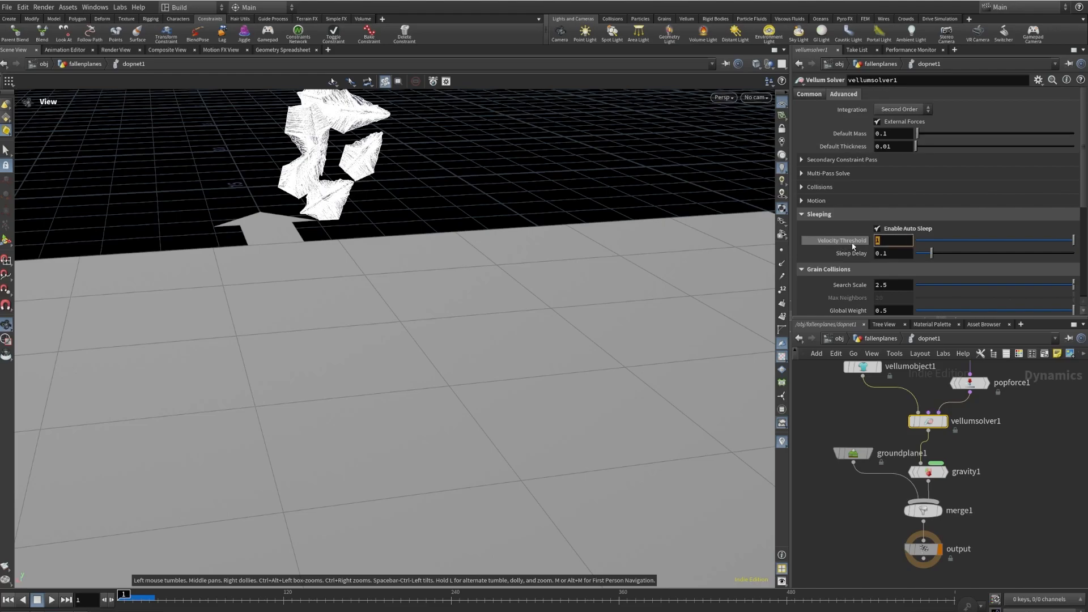
{"action": "type", "text": "8"}
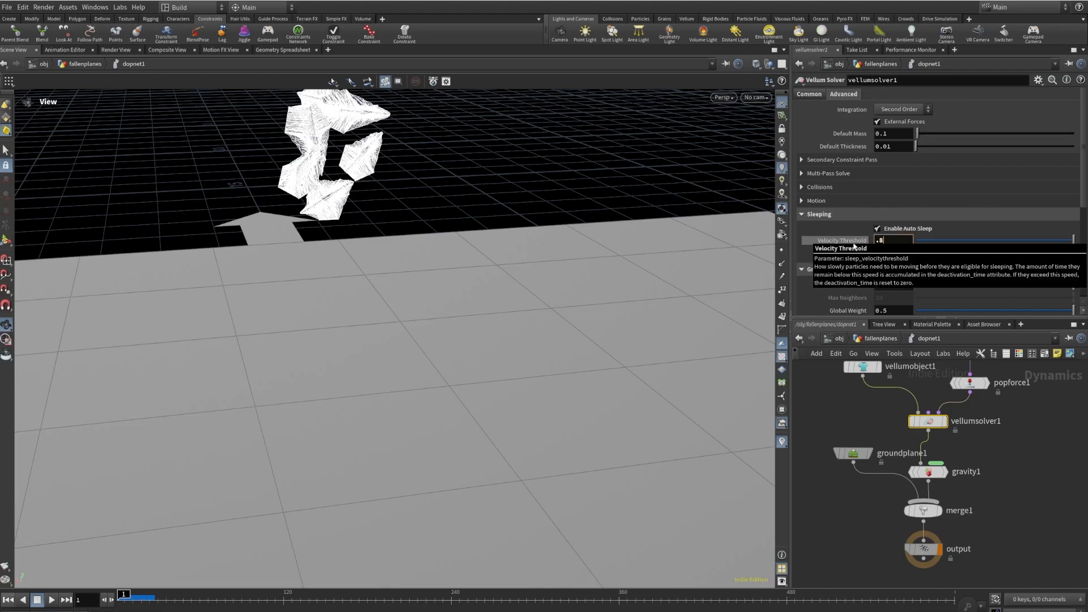
{"action": "key", "text": "Return"}
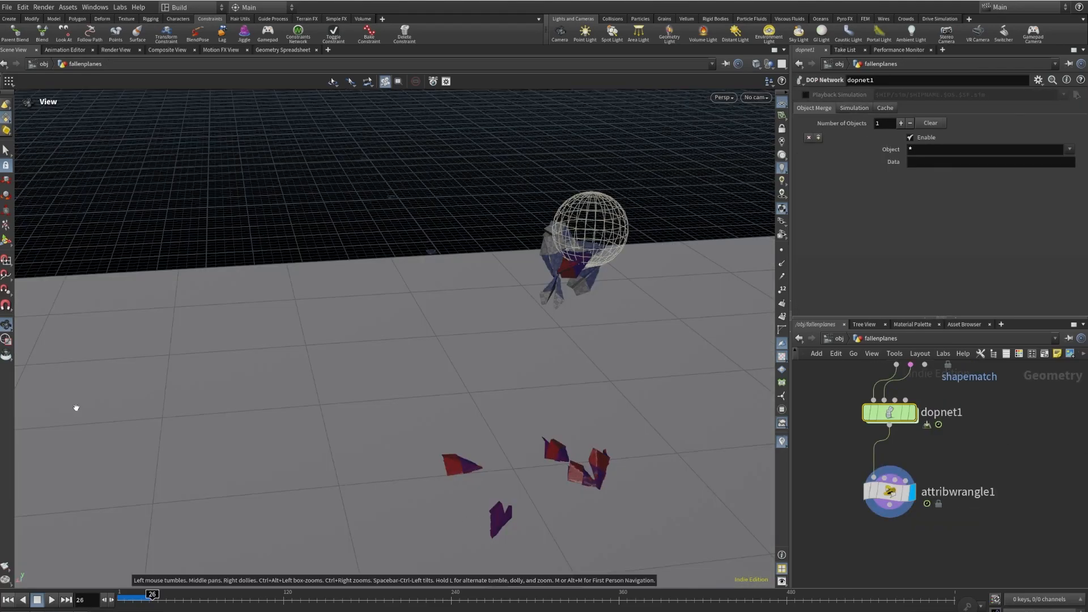
{"action": "left_click_drag", "start_coordinate": [165, 598], "coordinate": [142, 600]}
{"action": "left_click", "coordinate": [52, 602]}
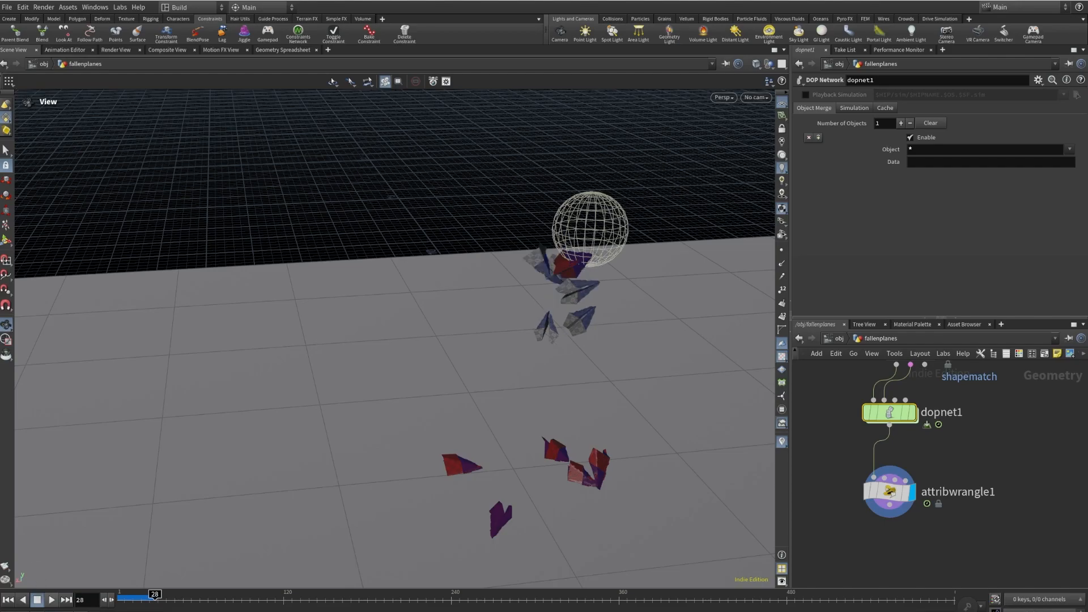
- Switch to MPlay, play the rendered flipbook to examine the piled planes up close, and return to Houdini at frame 1
{"action": "key", "text": "alt+Tab"}
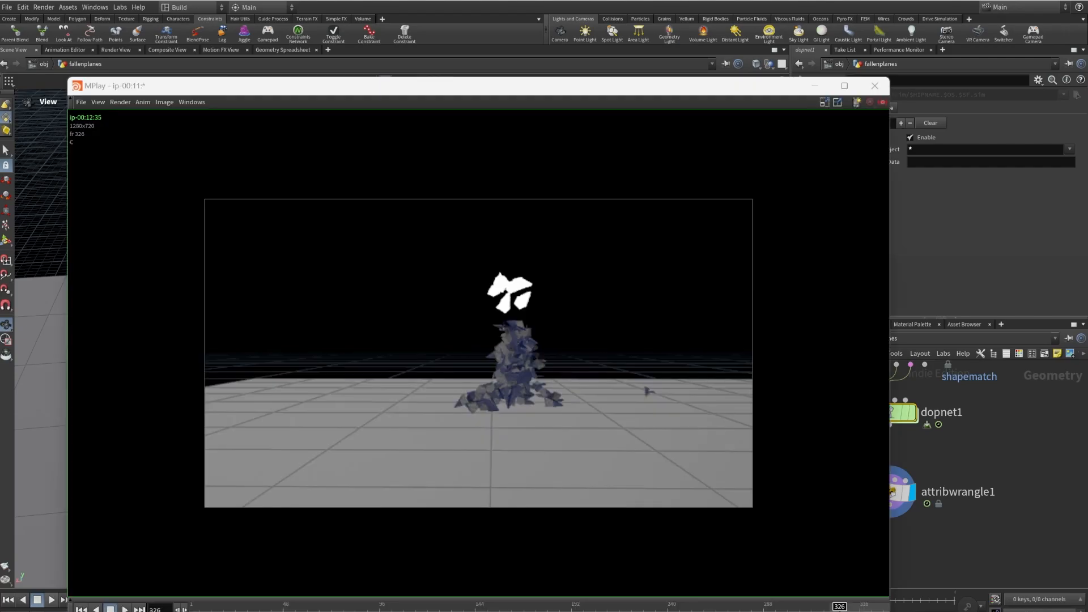
{"action": "left_click", "coordinate": [125, 609]}
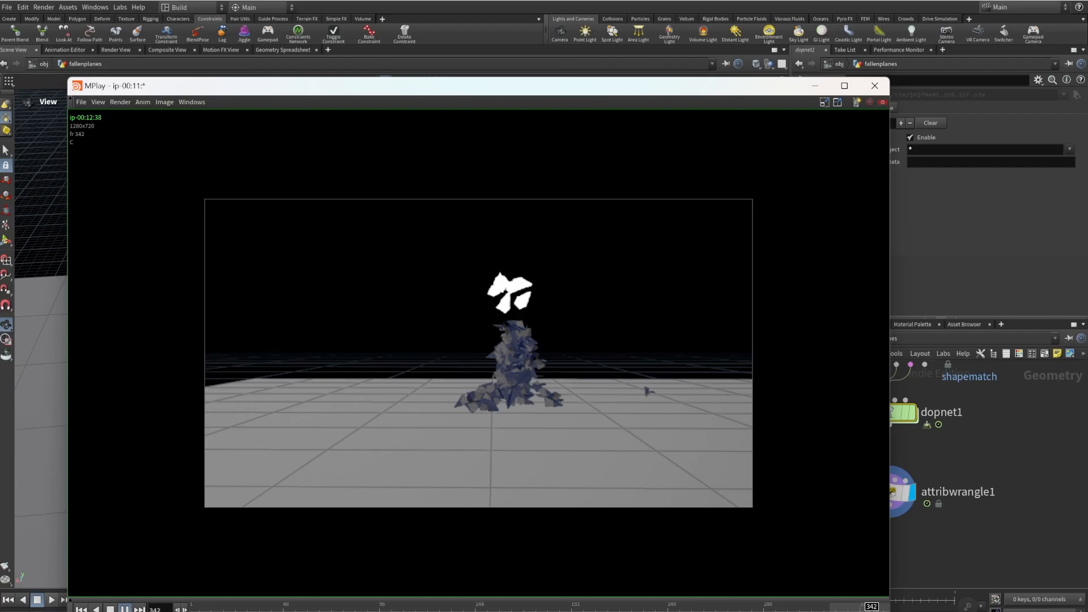
{"action": "scroll", "coordinate": [505, 362], "scroll_direction": "up", "scroll_amount": 5}
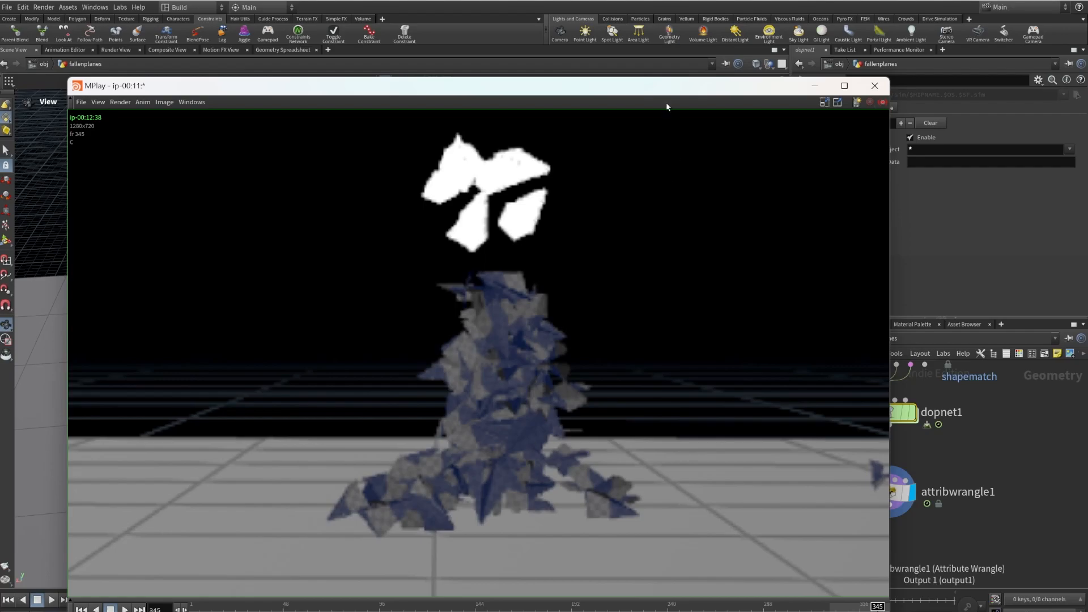
{"action": "left_click", "coordinate": [815, 88]}
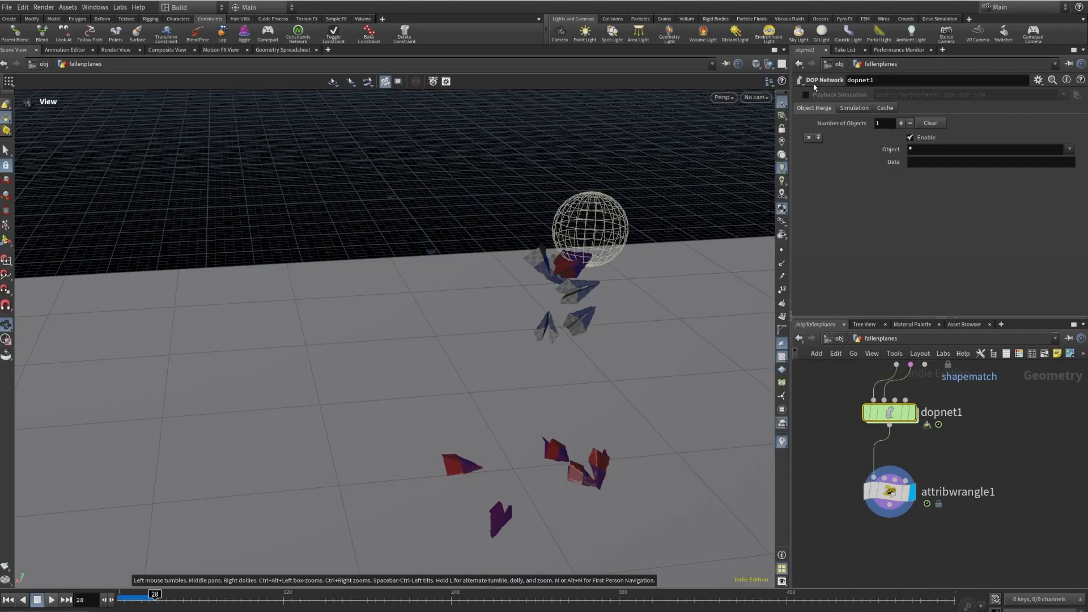
{"action": "left_click", "coordinate": [10, 601]}
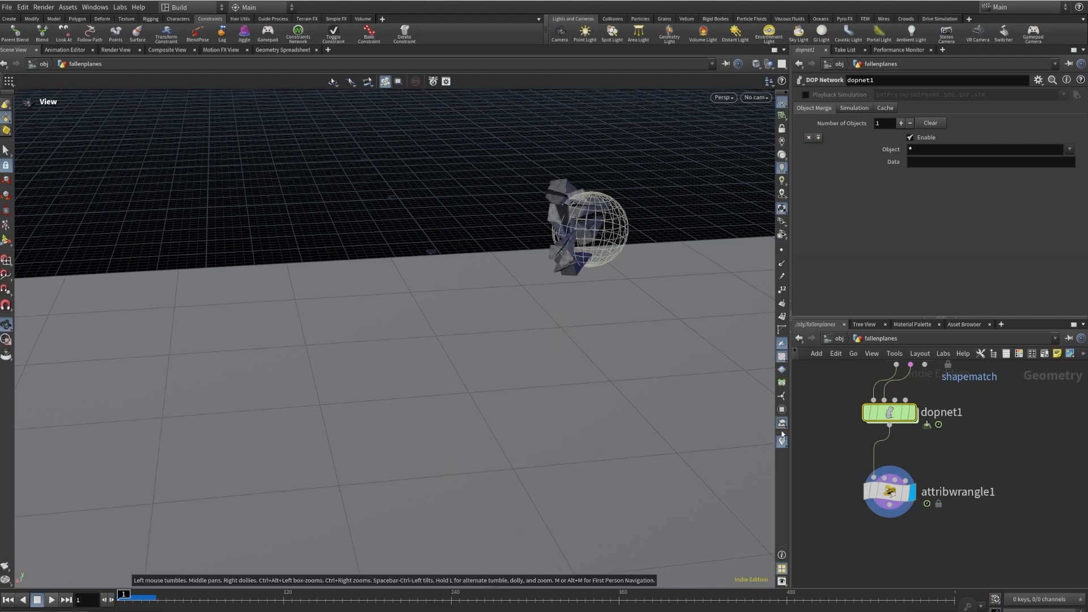